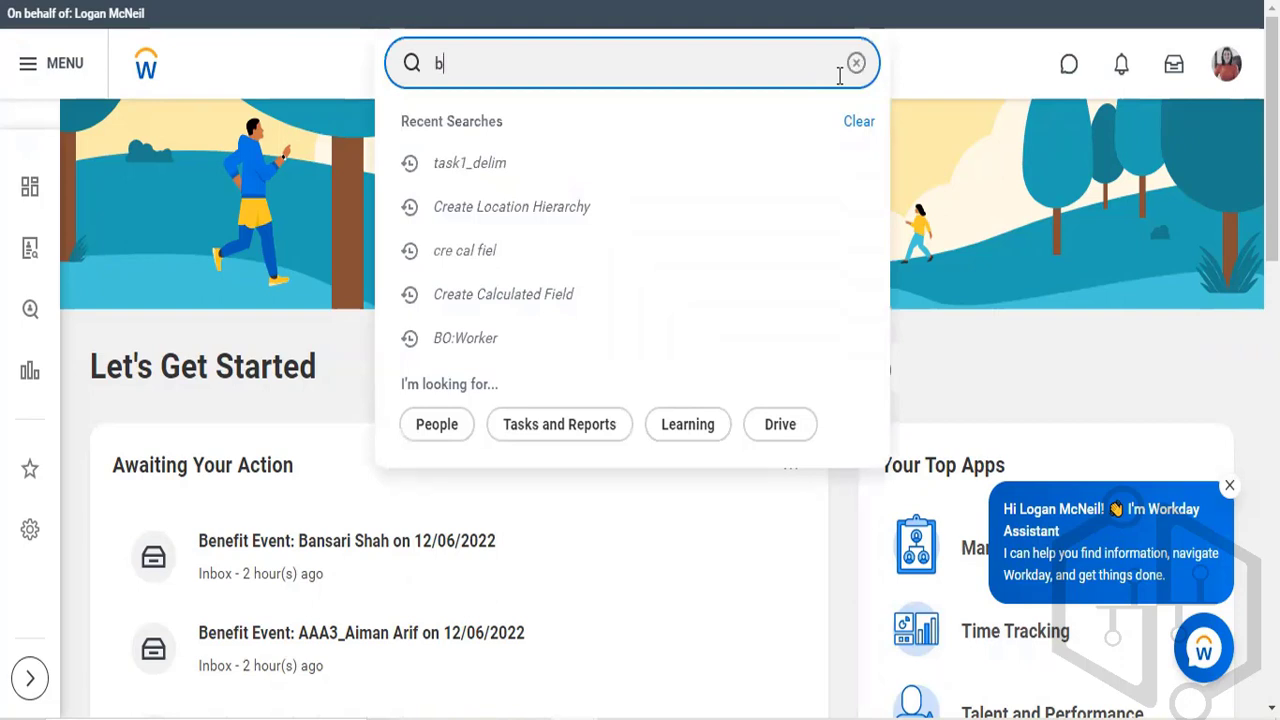
Search for a business process definition using "bp: supply inv"
type("p:")
key("BackSpace")
type(": ")
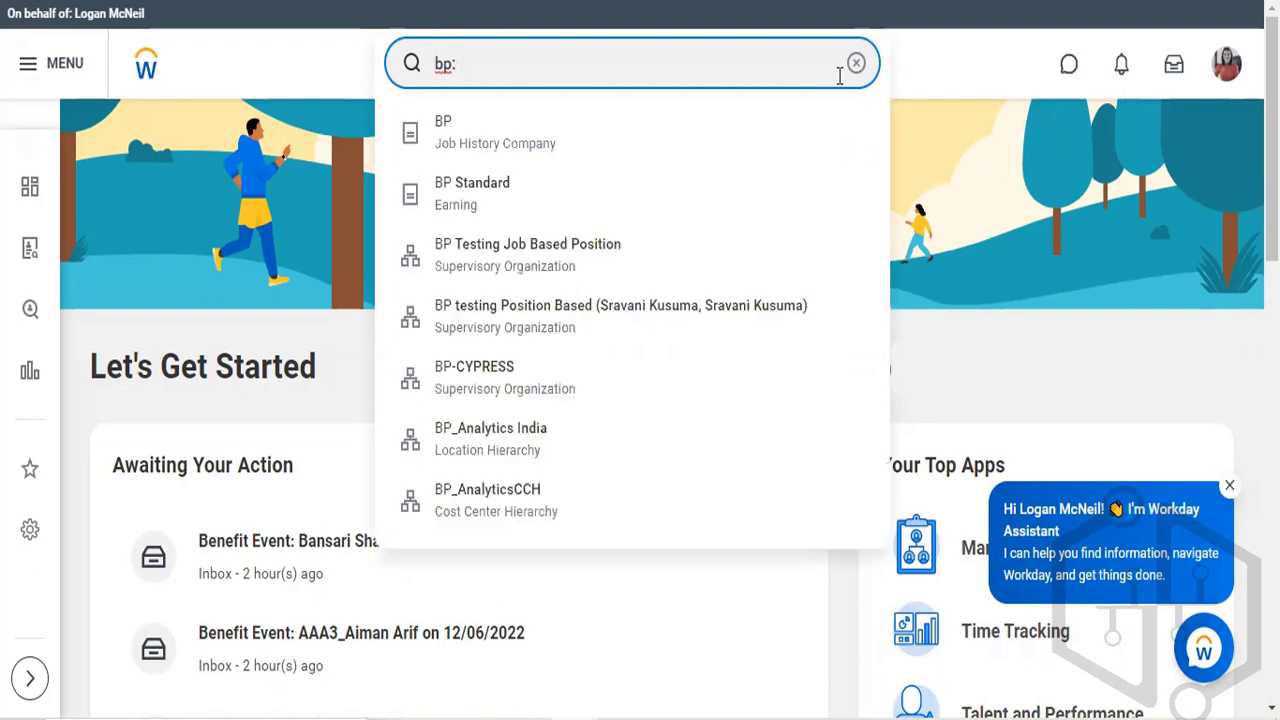
type("supply inv")
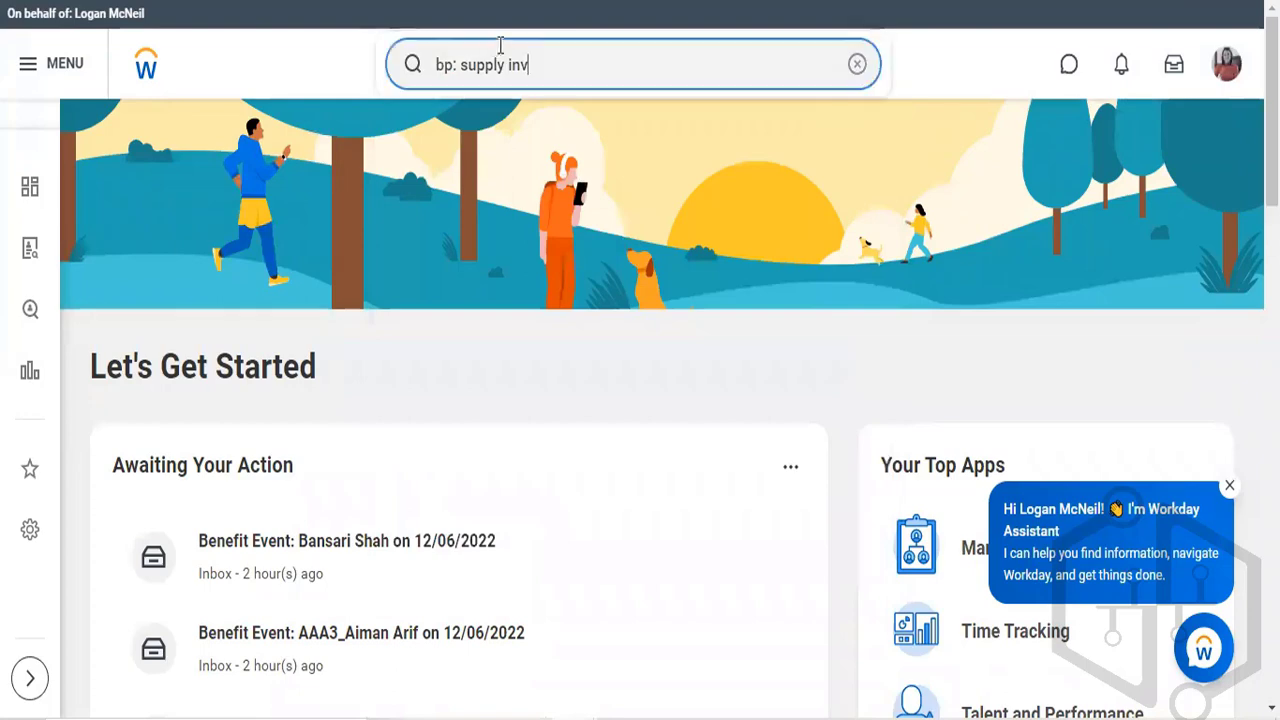
key("Return")
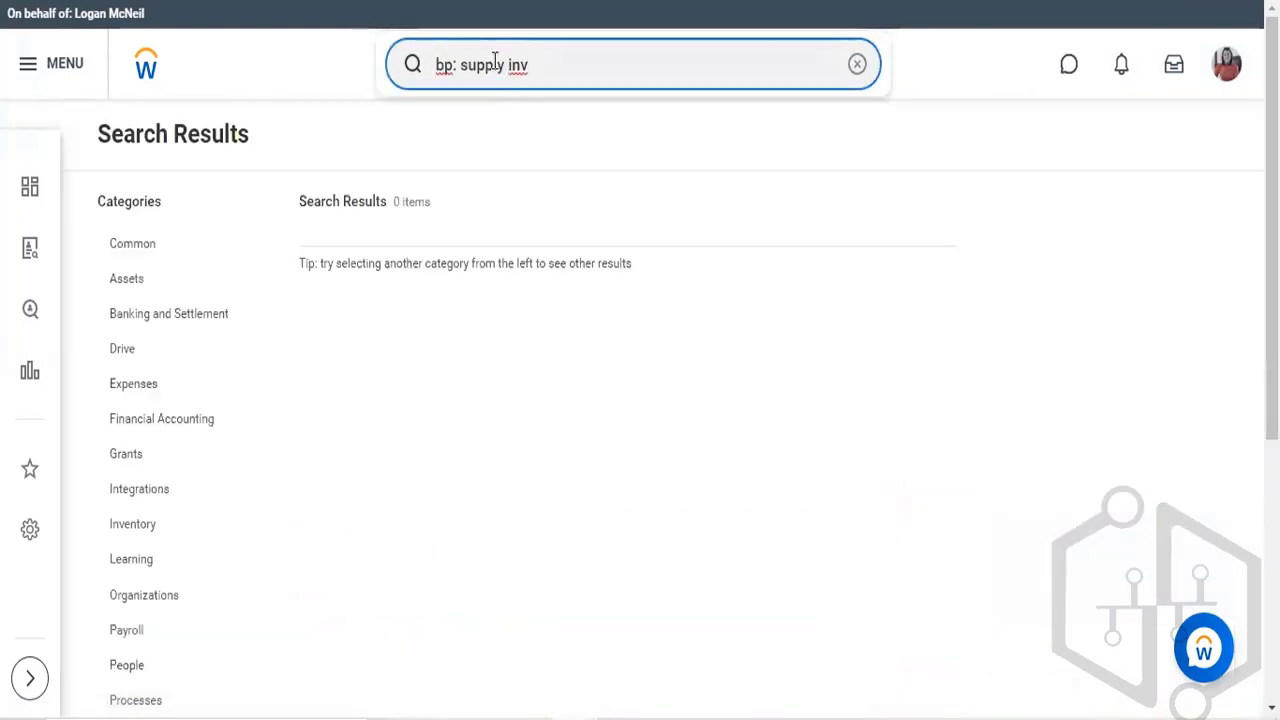
Search for "bp: supplier invoice" and open the Supplier Invoice Event (Default Definition) business process
left_click(494, 64)
key("BackSpace")
type("lier")
key("BackSpace")
key("BackSpace")
key("BackSpace")
key("BackSpace")
key("BackSpace")
key("BackSpace")
key("BackSpace")
key("BackSpace")
key("BackSpace")
type("lier invoice")
key("Return")
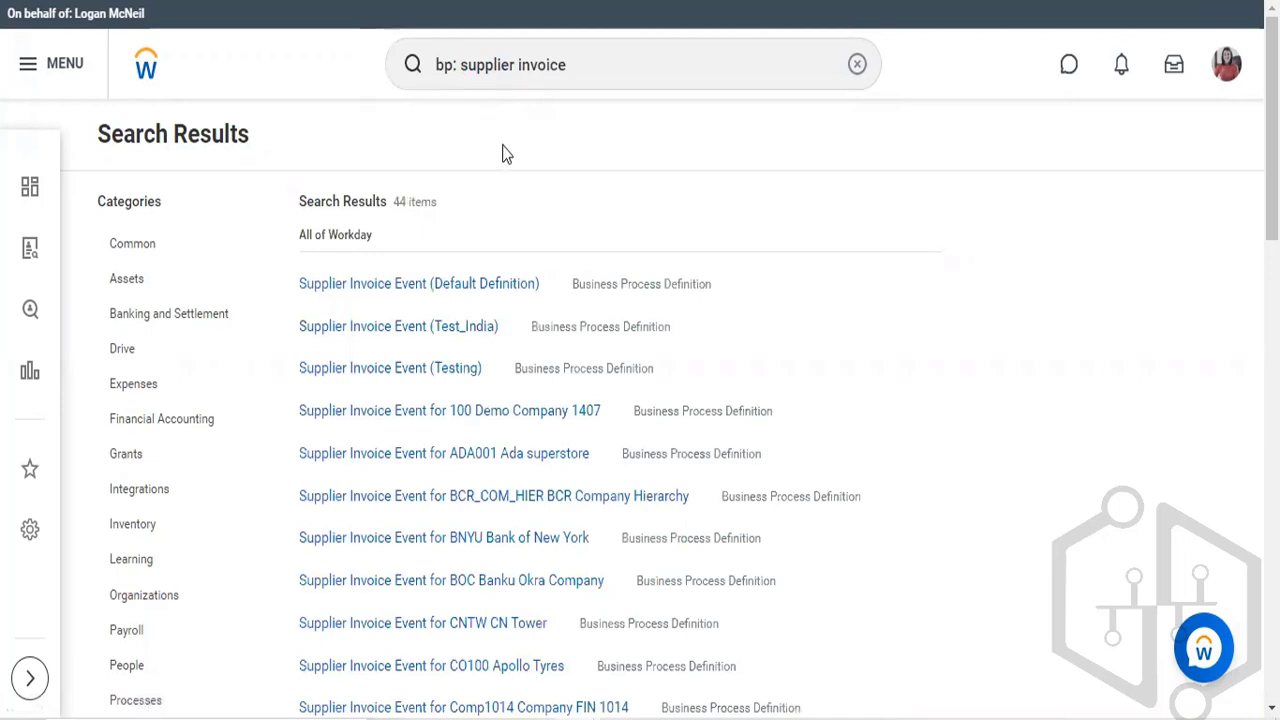
left_click(489, 290)
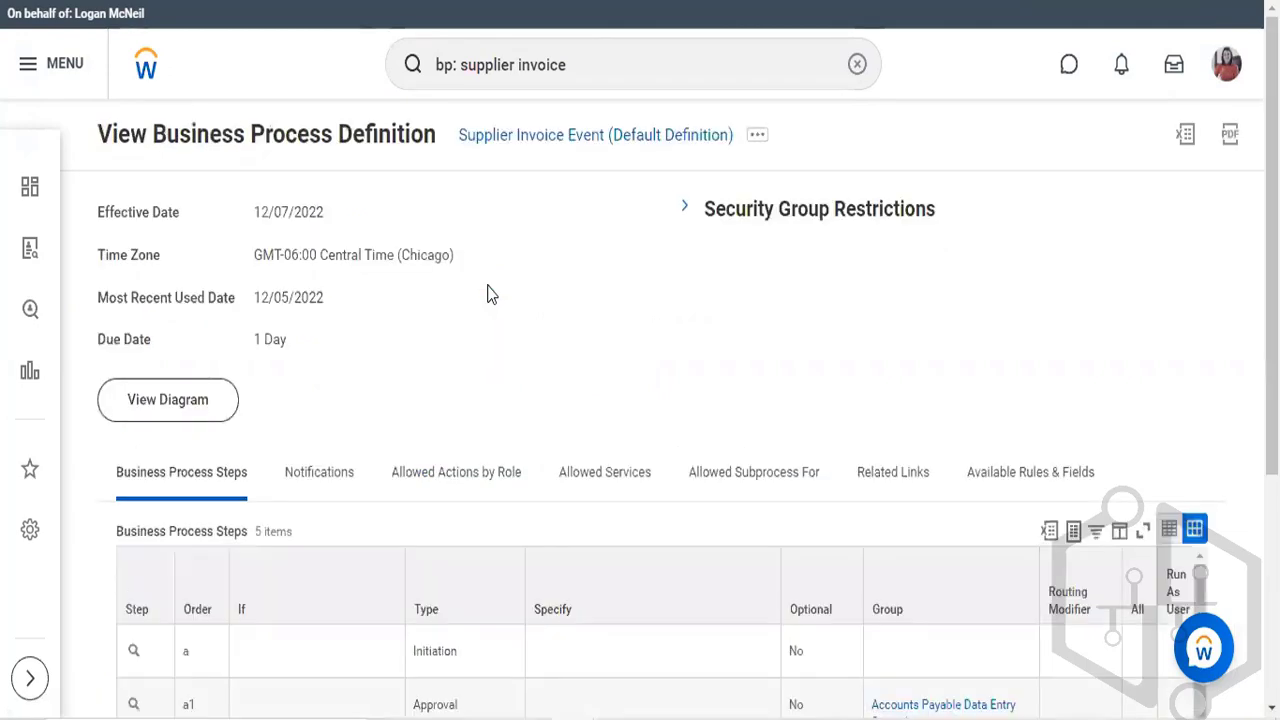
Examine the business process steps of the Supplier Invoice Event, including each step's conditions, type and responsible security group
scroll(489, 293, "down", 2)
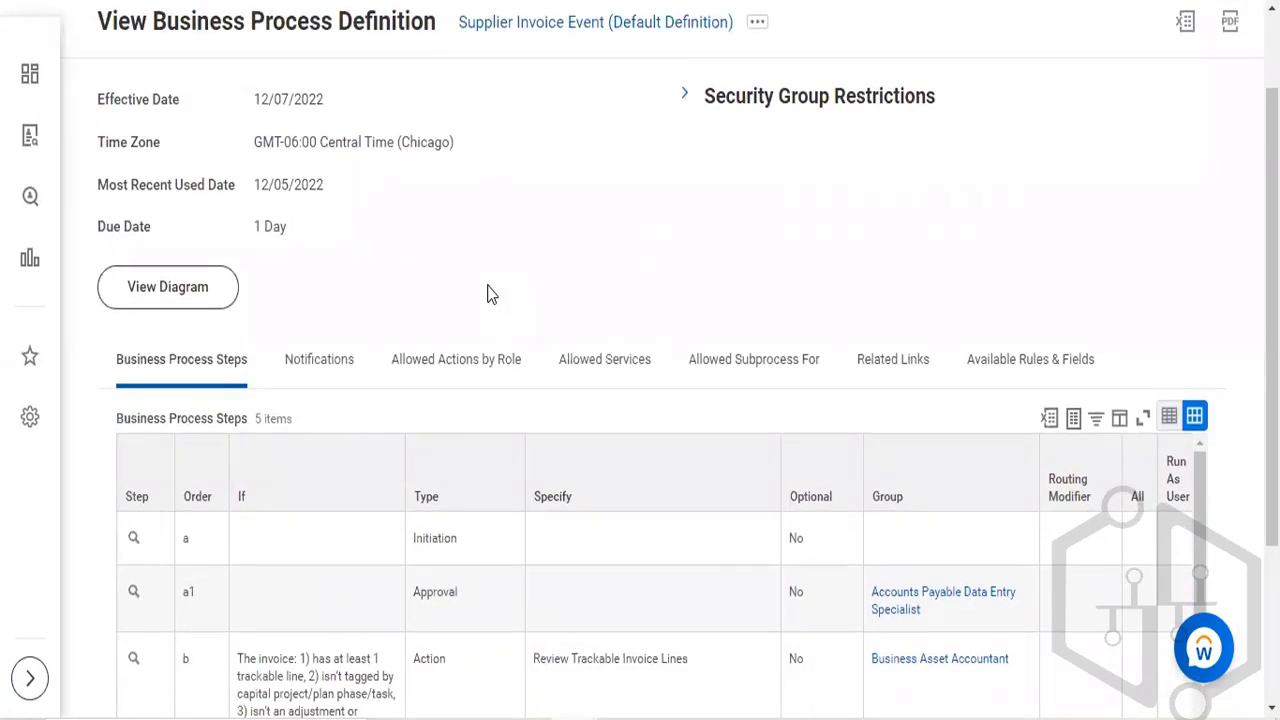
scroll(489, 293, "down", 1)
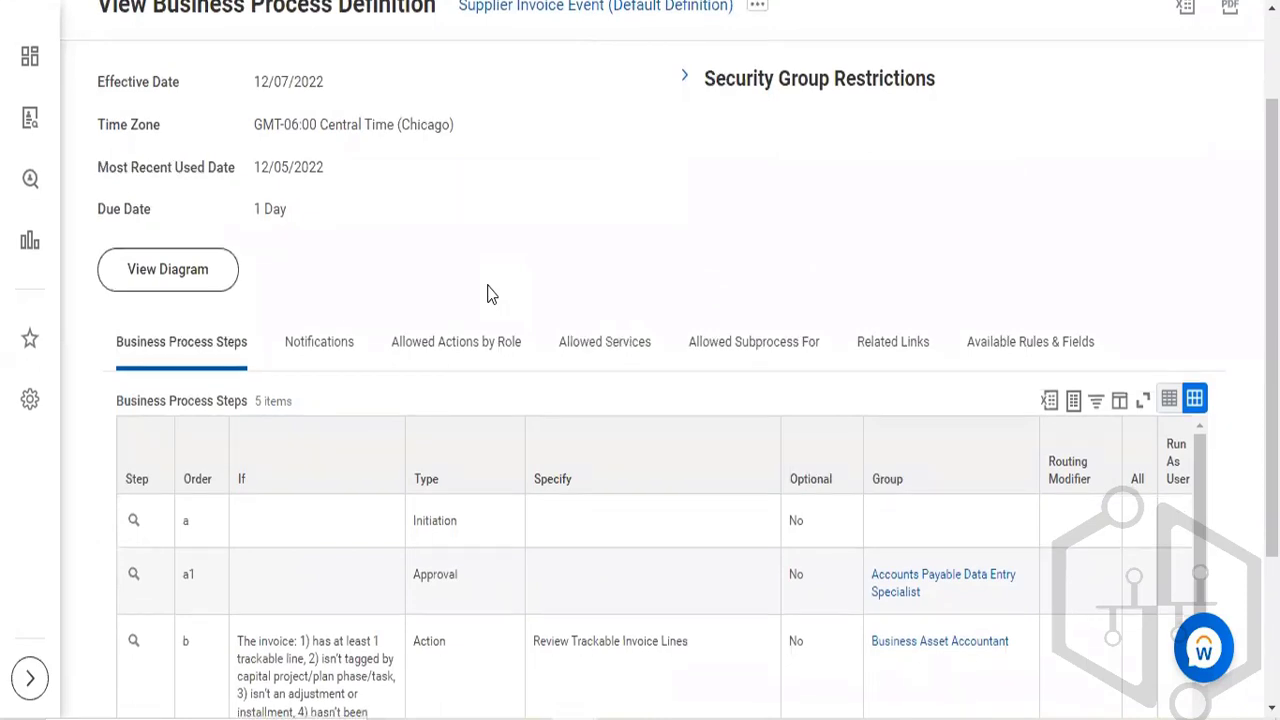
scroll(424, 416, "down", 4)
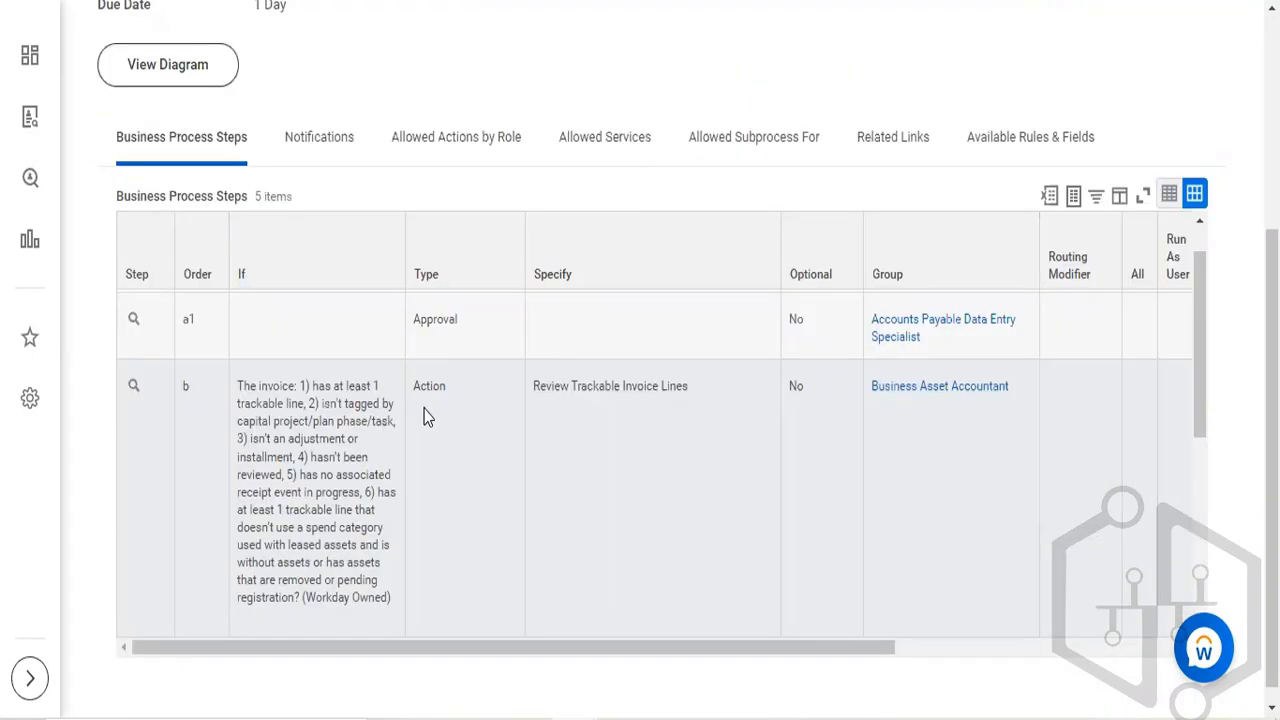
scroll(424, 416, "down", 3)
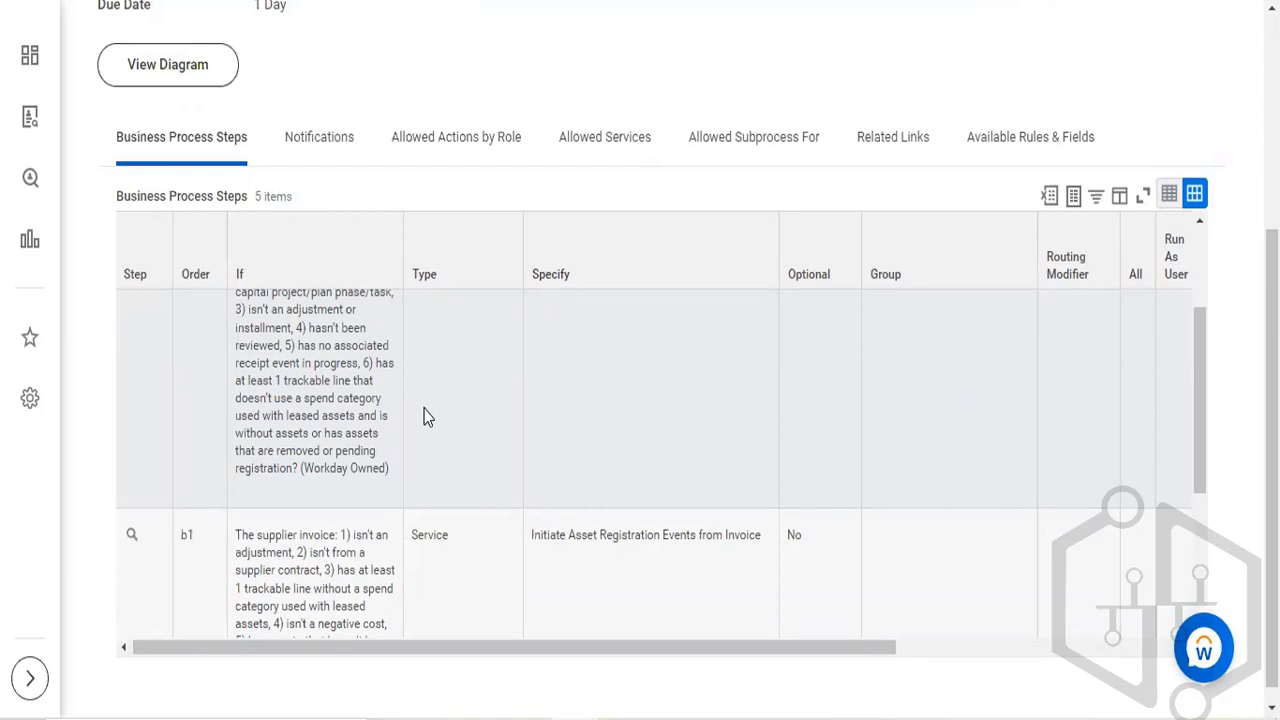
scroll(423, 377, "down", 1)
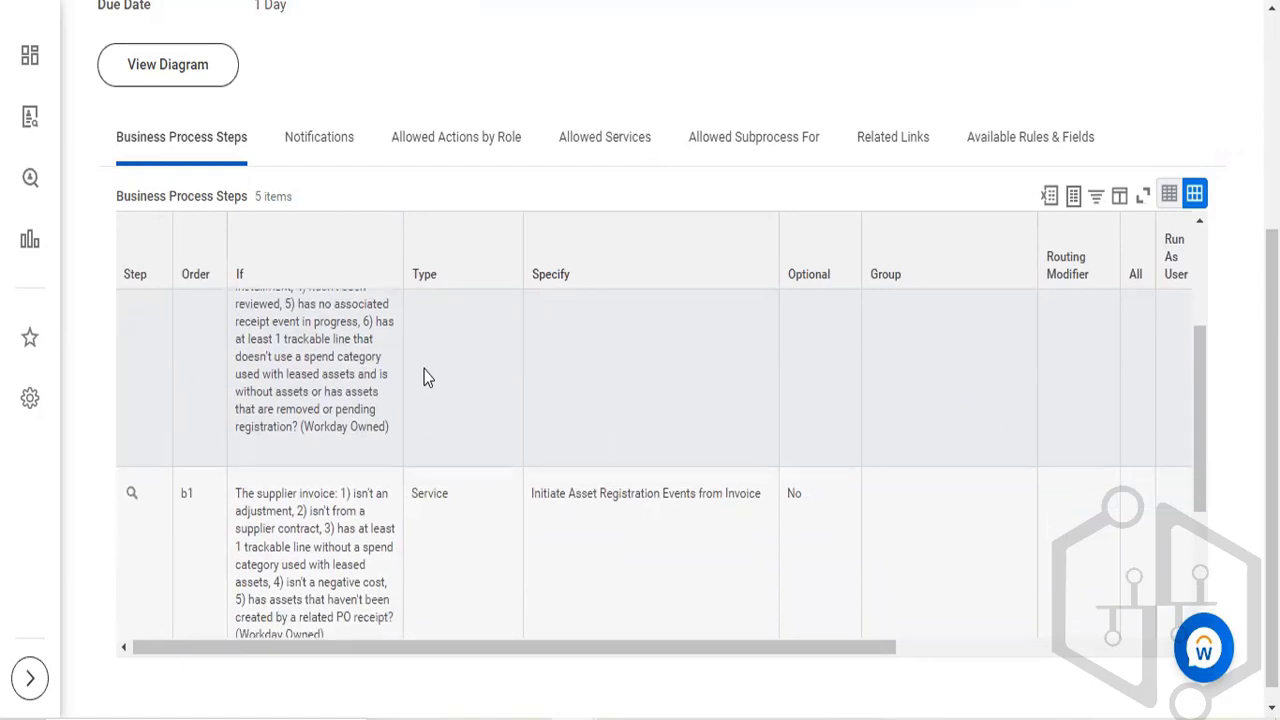
scroll(423, 377, "down", 1)
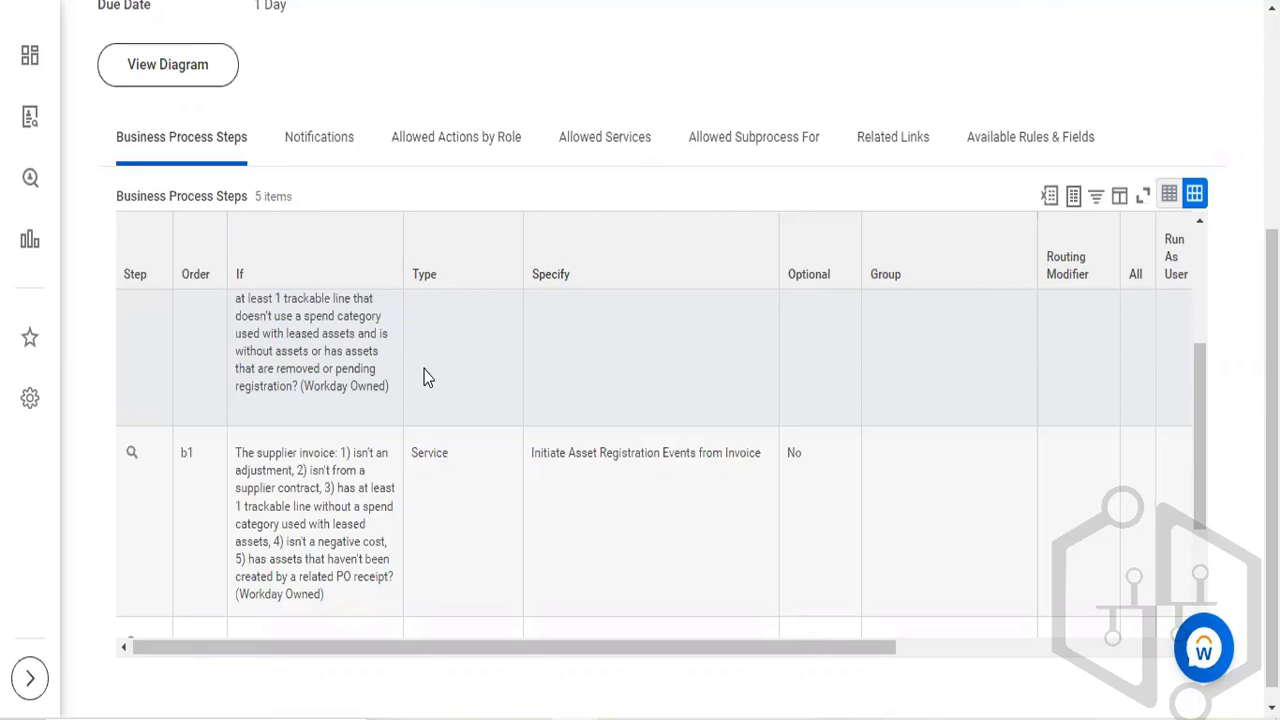
scroll(424, 377, "down", 1)
scroll(425, 372, "up", 3)
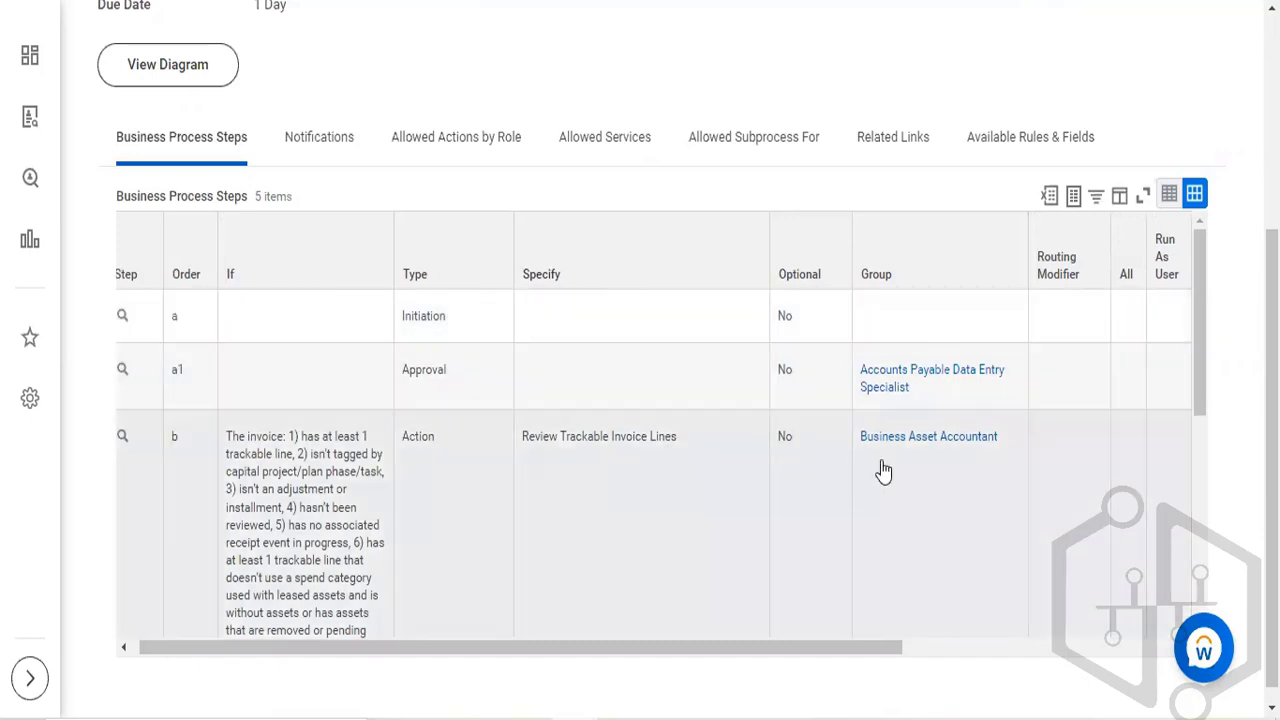
left_click(905, 451)
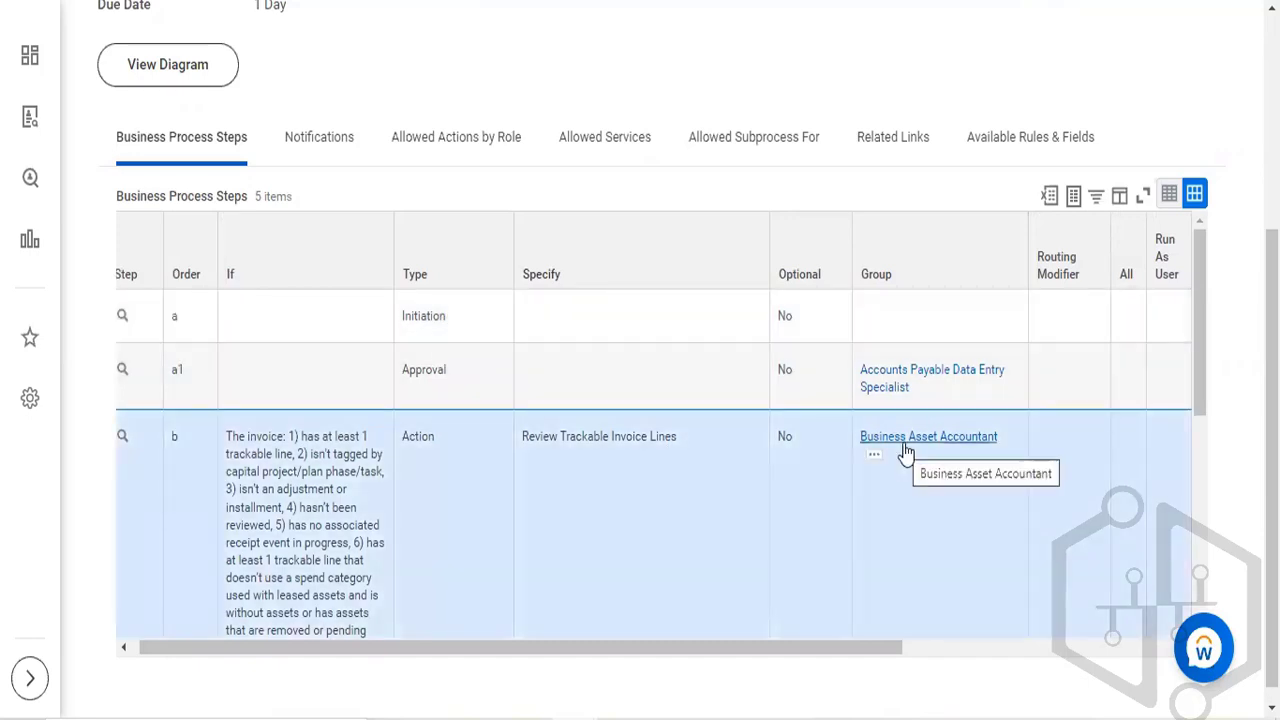
left_click(782, 402)
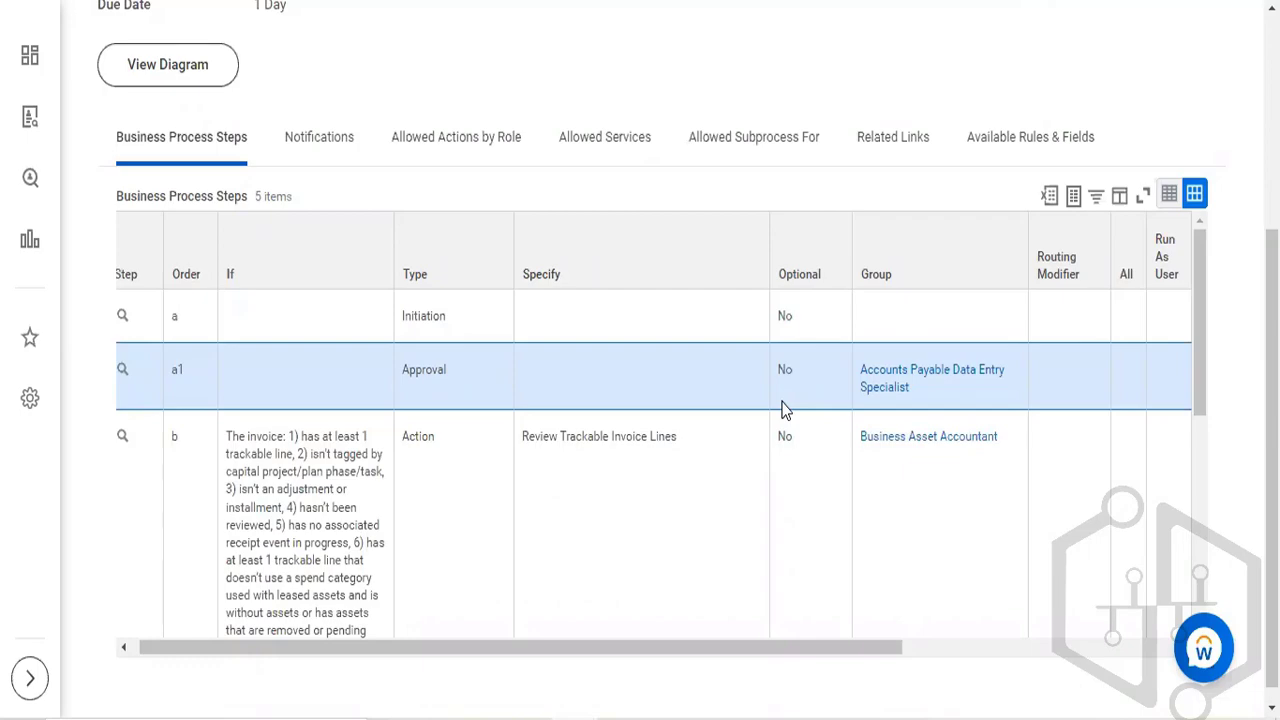
Search for "create supplier in" and open the Create Supplier Invoice task
left_click_drag(785, 410, 614, 60)
left_click(617, 63)
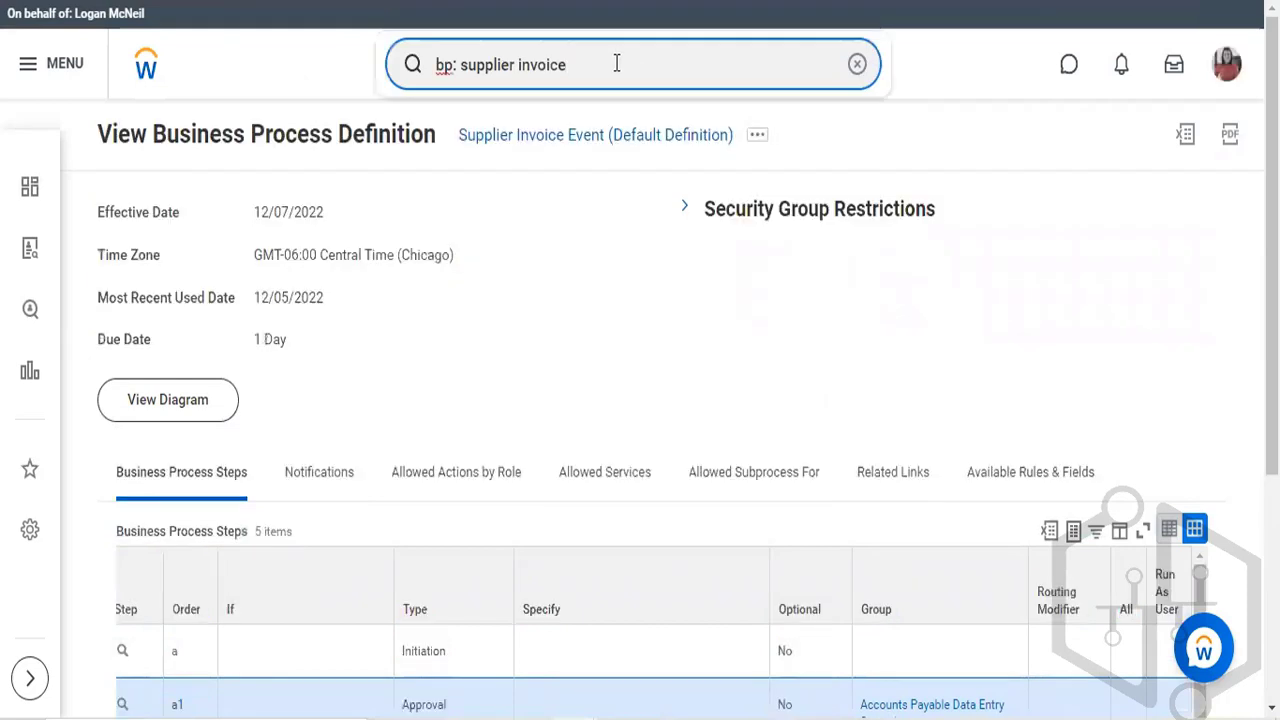
key("ctrl+a")
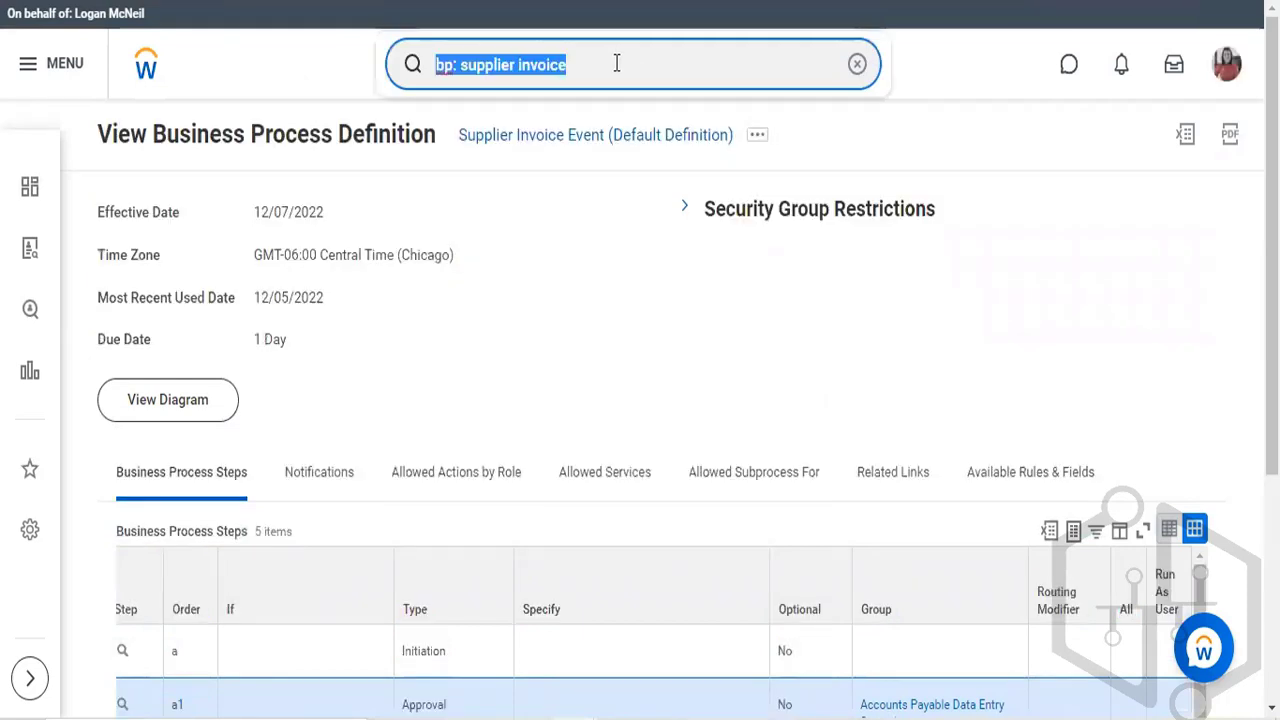
type("create s")
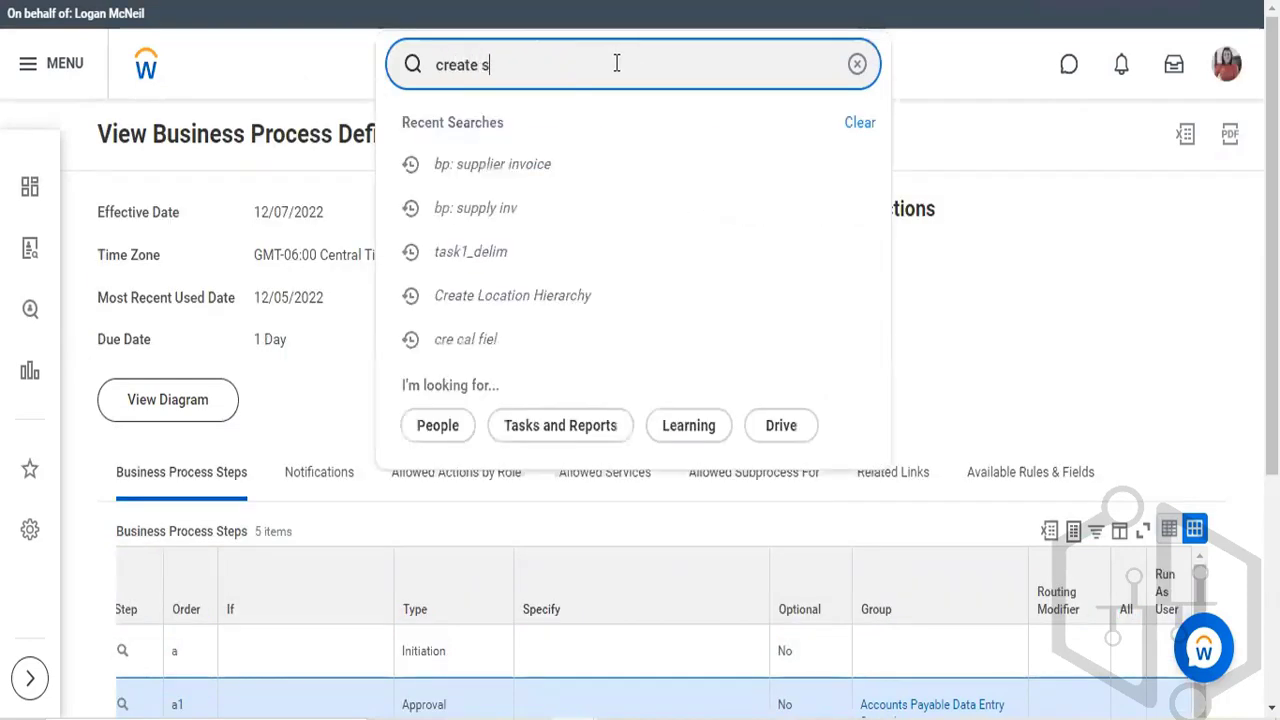
type("upp")
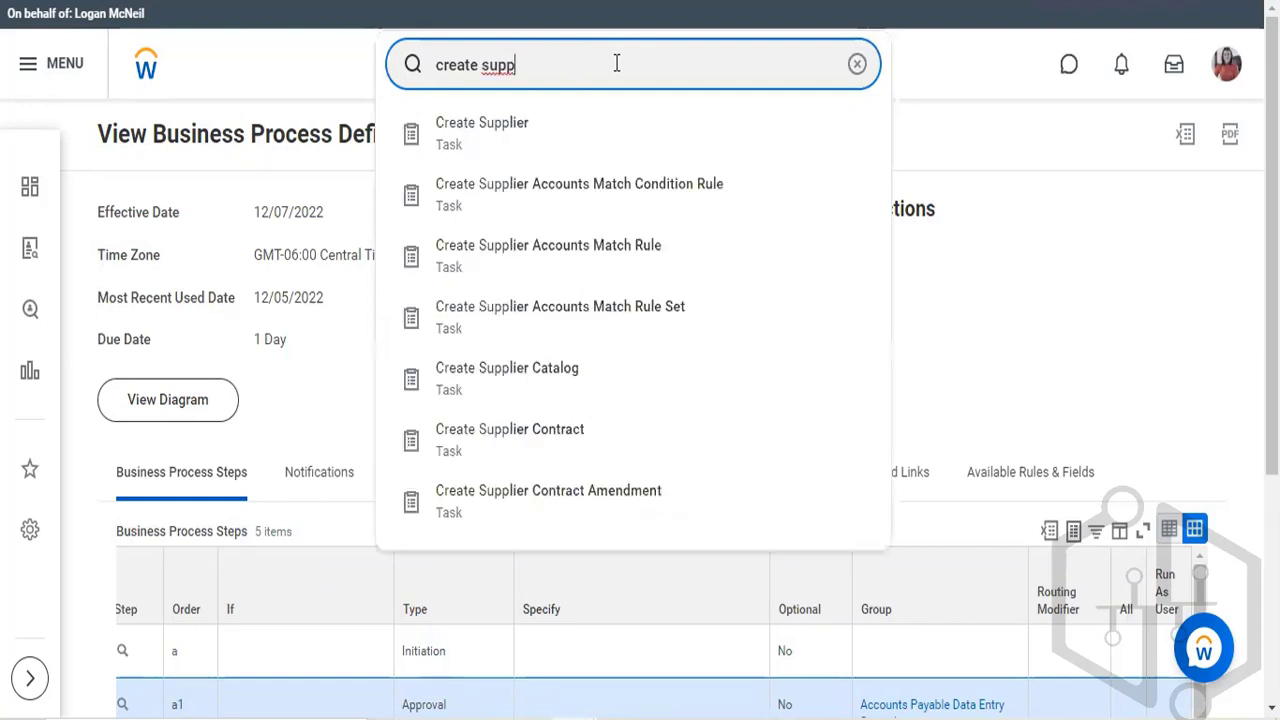
type("lier in")
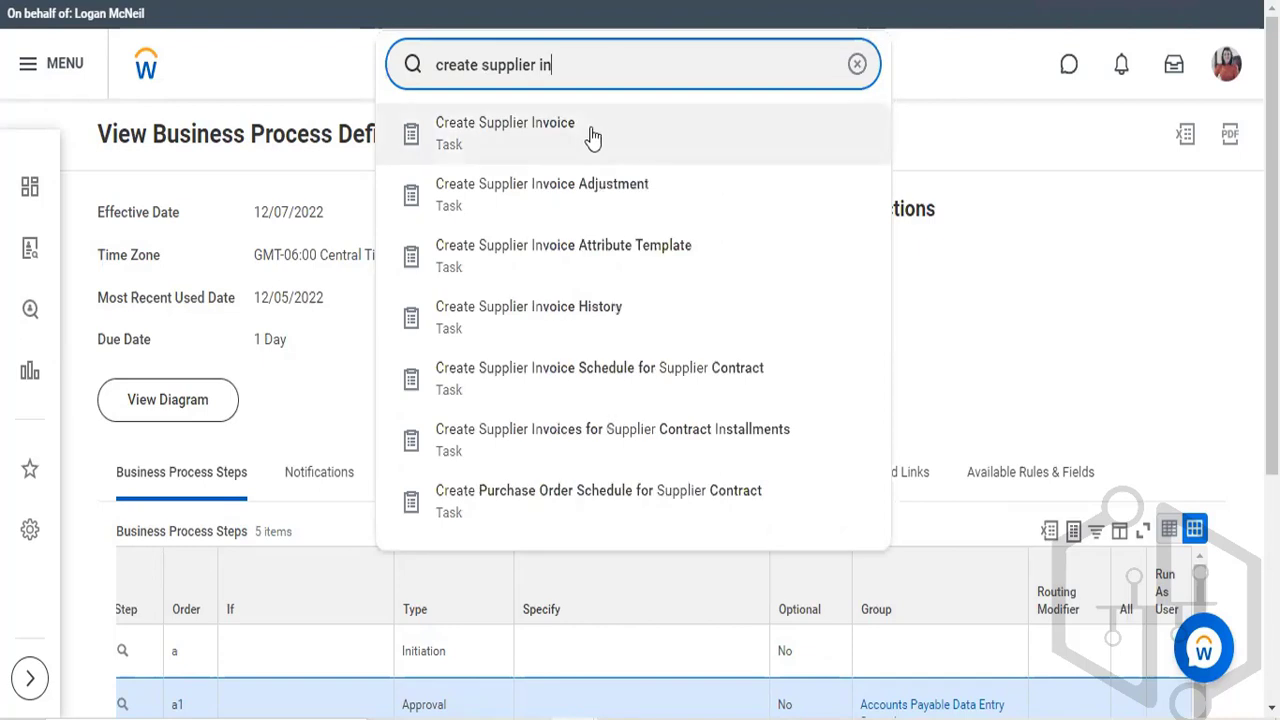
left_click(589, 135)
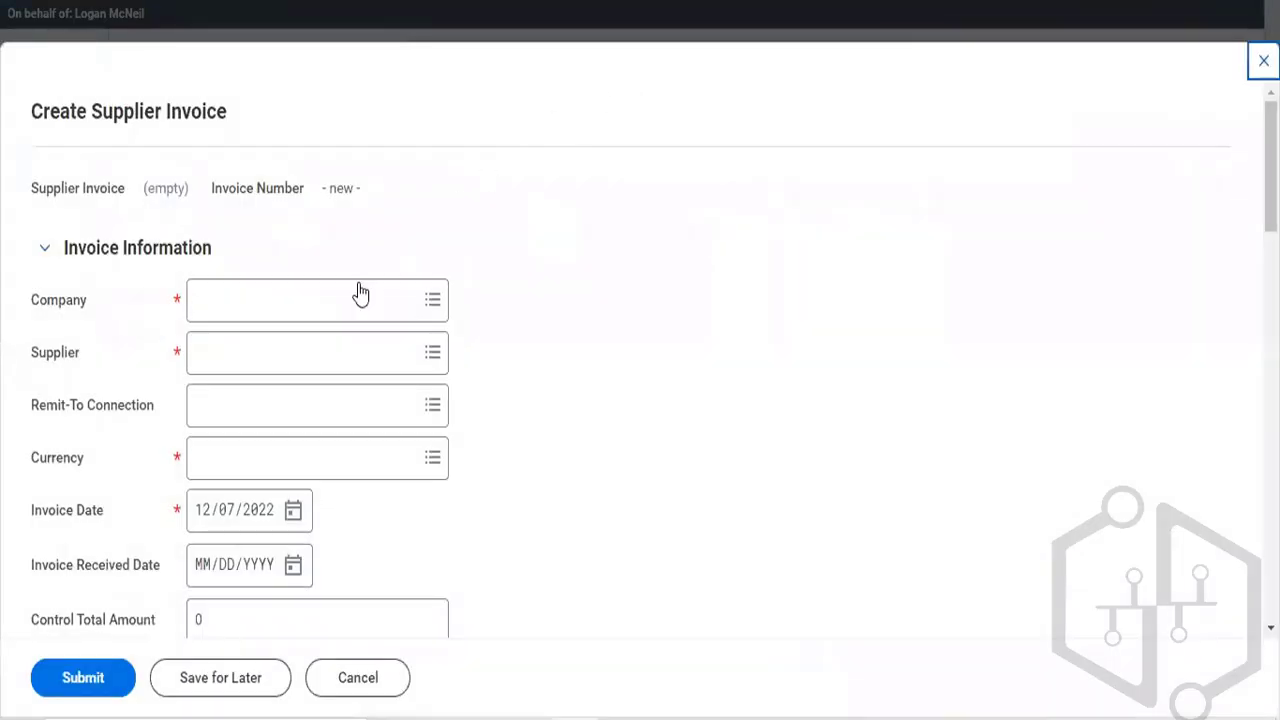
Set the invoice's company to TFC Tesla Flying Cars by searching for "tfc"
left_click(326, 308)
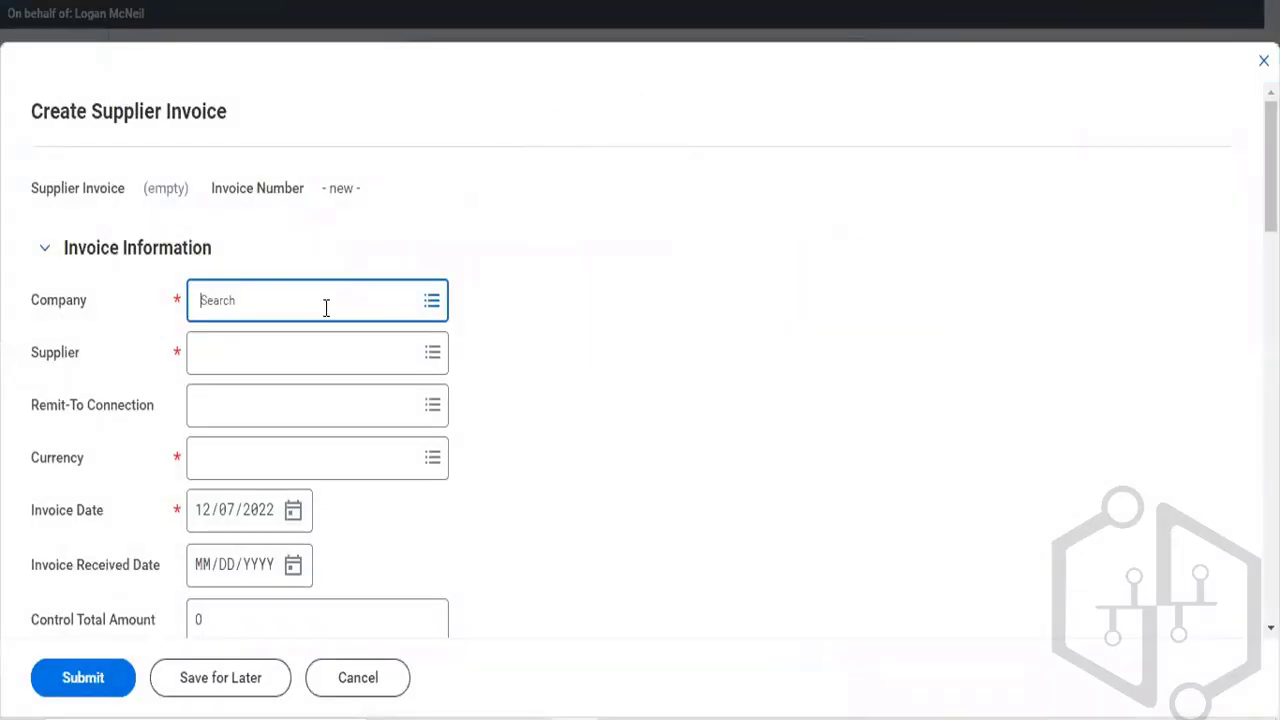
type("e")
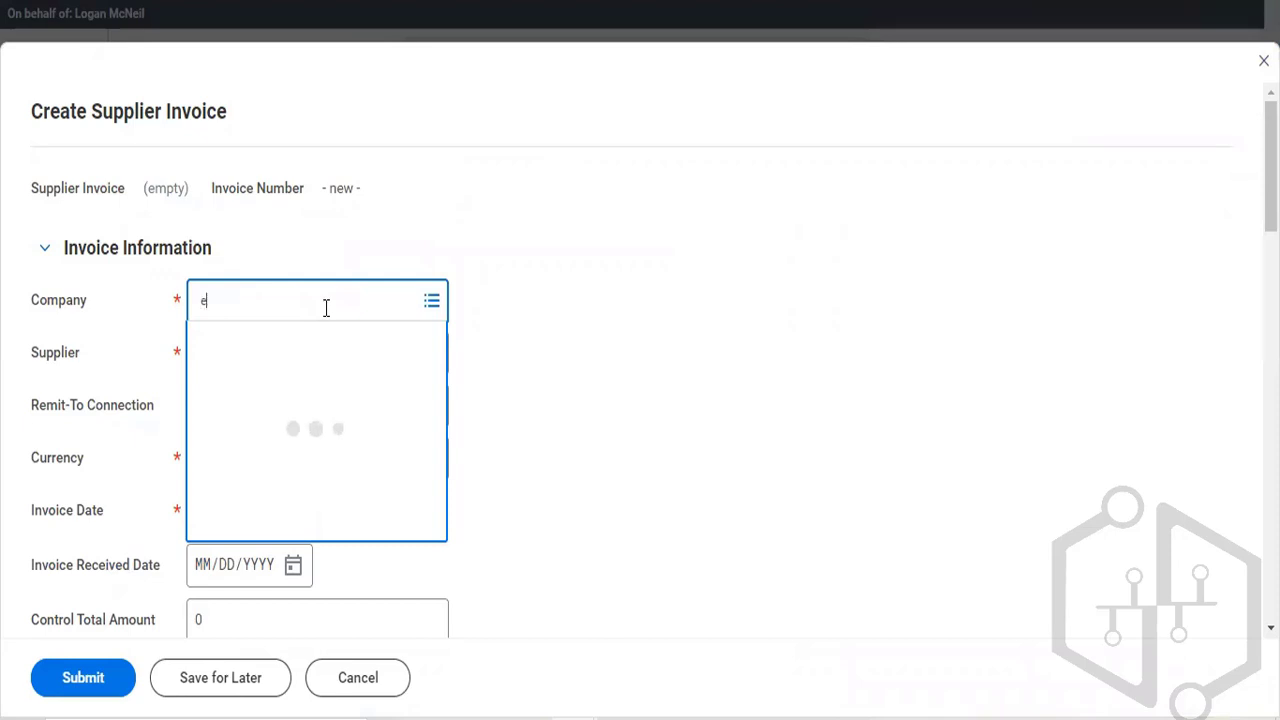
key("BackSpace")
type("tfc")
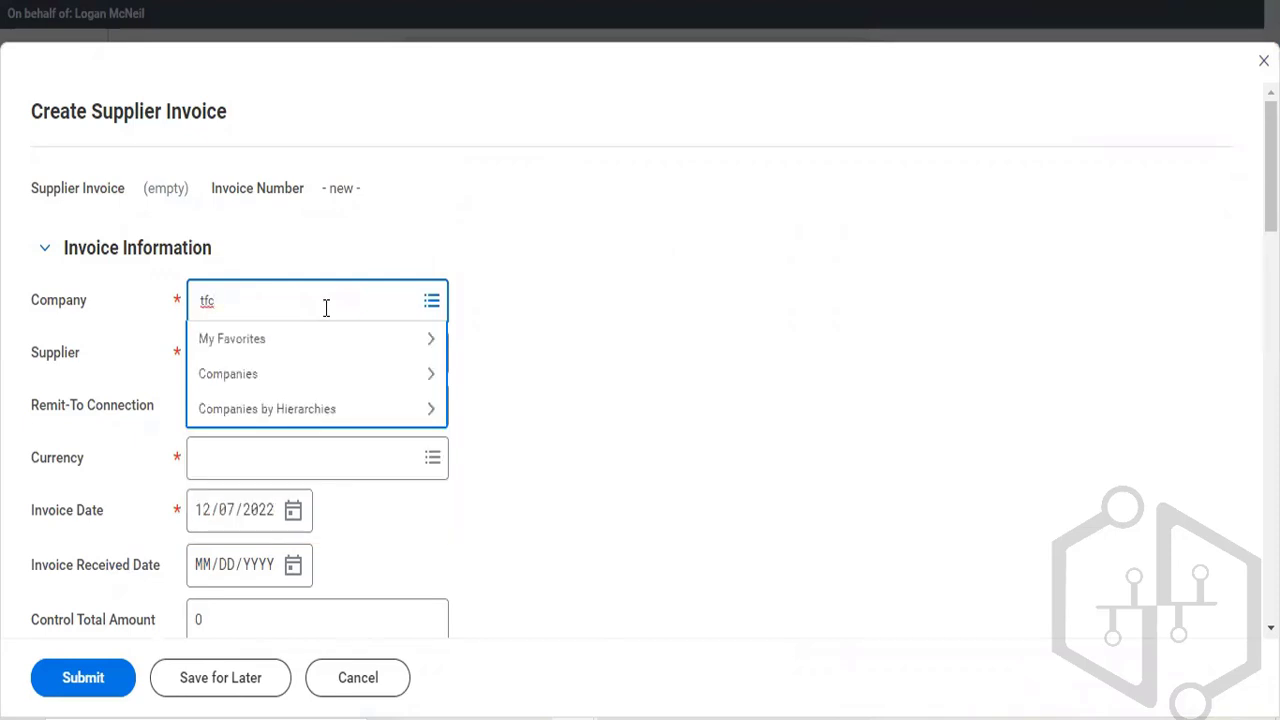
key("Return")
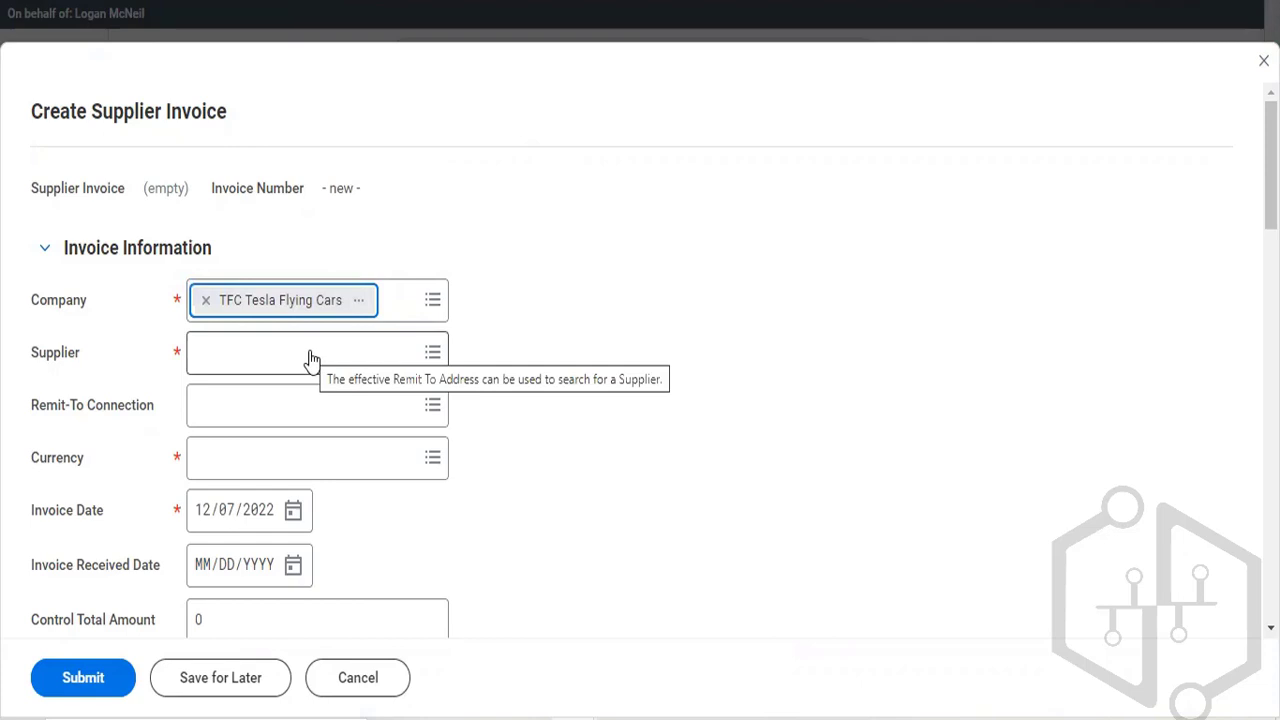
Set the invoice's supplier to Herbal Life Pvt Ltd by searching for "herbal"
left_click(246, 364)
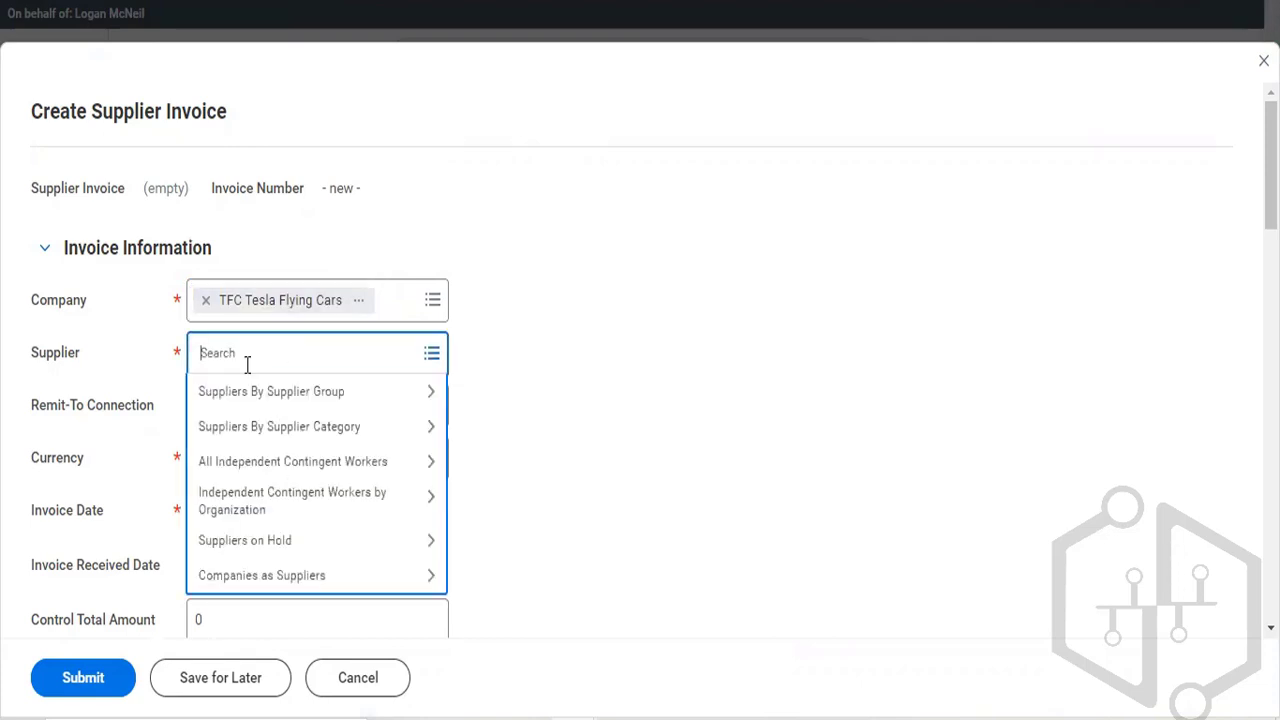
type("the oliv")
key("BackSpace")
key("BackSpace")
key("BackSpace")
key("BackSpace")
key("BackSpace")
key("BackSpace")
key("BackSpace")
key("BackSpace")
type("herbal")
key("Return")
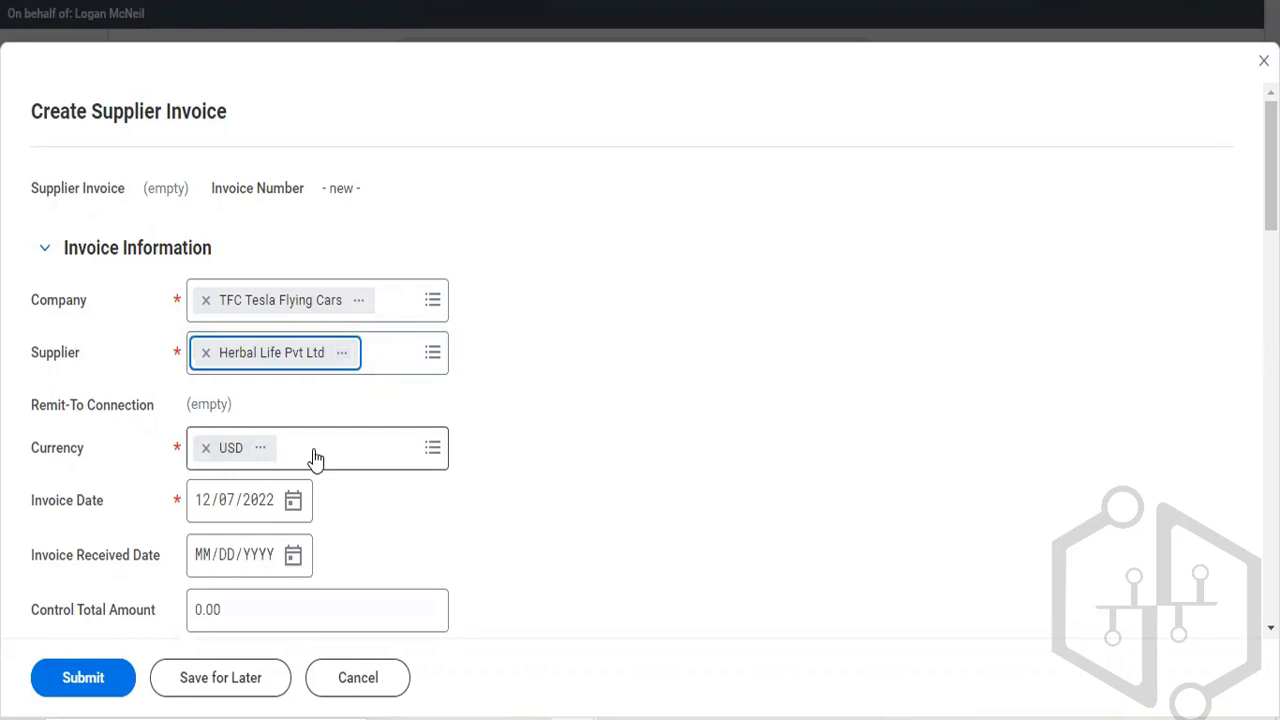
Set the invoice received date to 12/07/2022
scroll(315, 457, "down", 3)
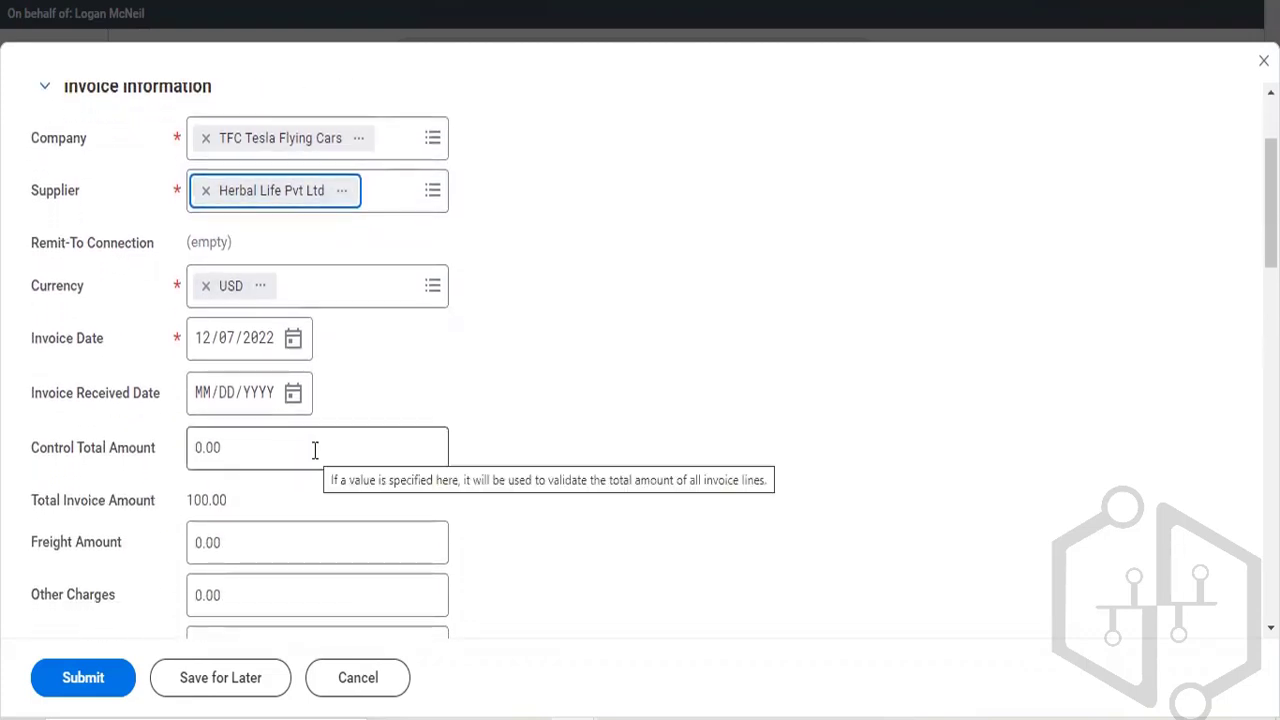
scroll(314, 450, "down", 1)
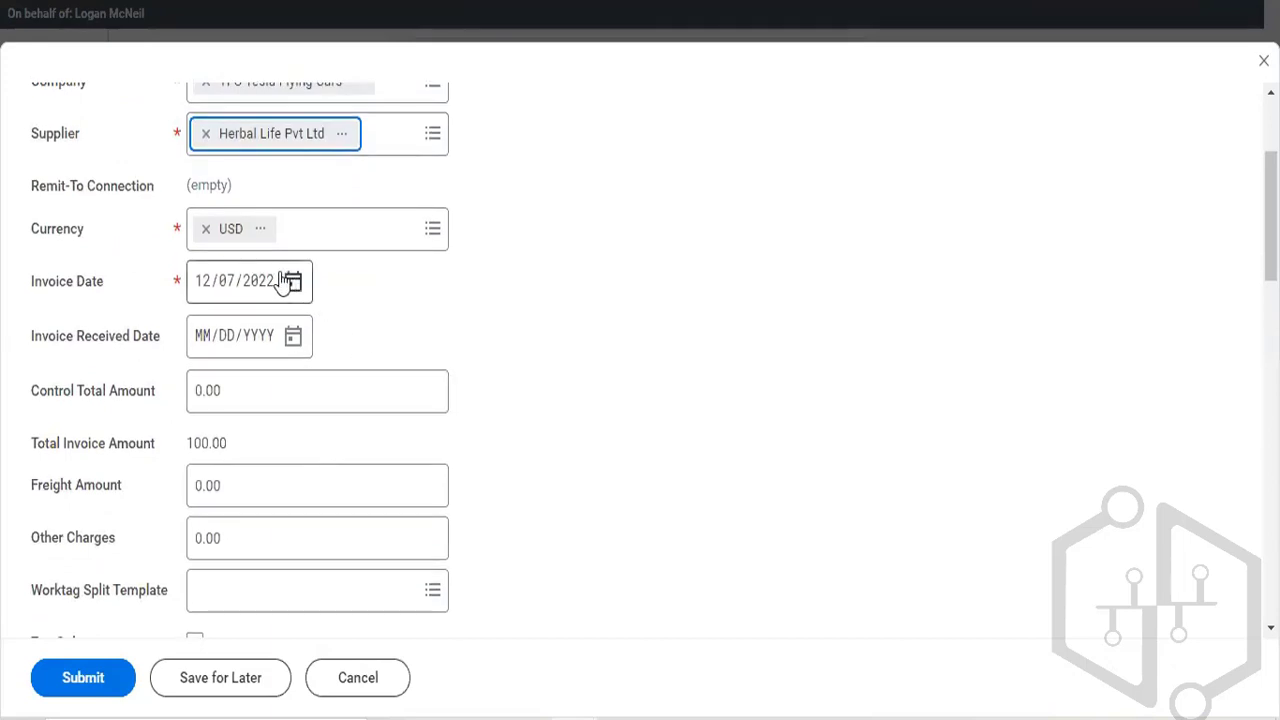
scroll(360, 340, "down", 1)
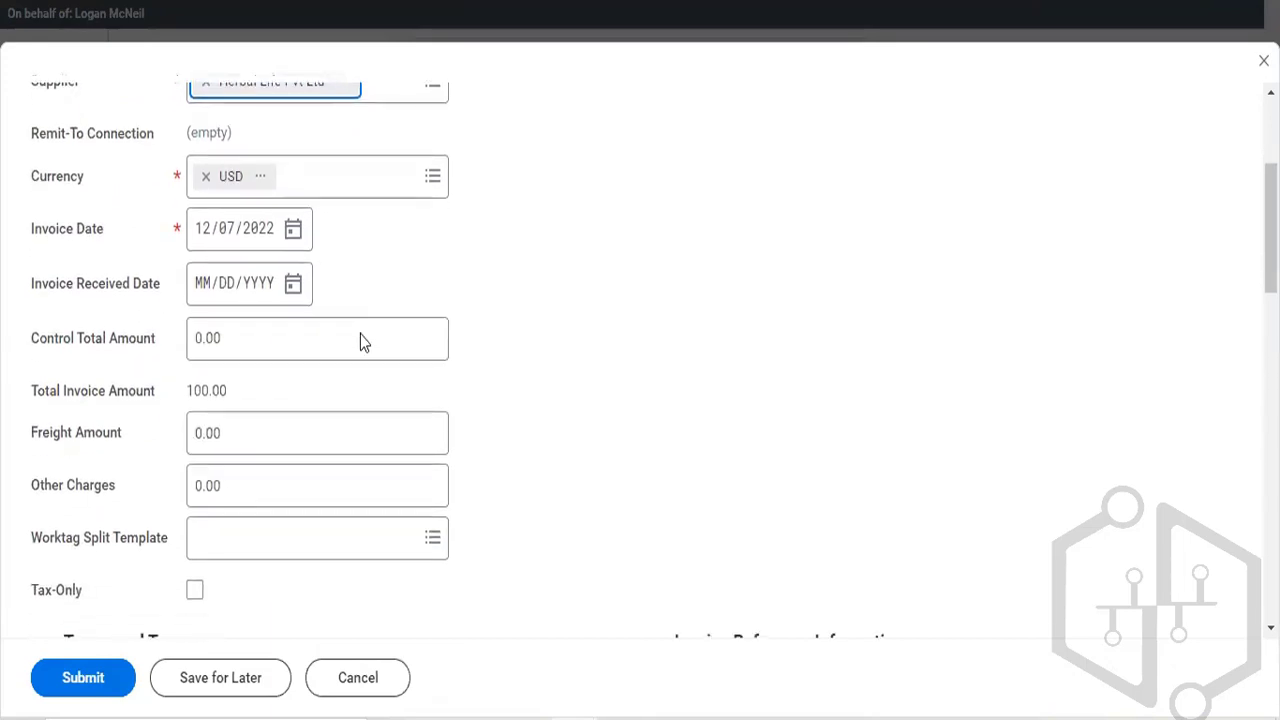
scroll(330, 320, "down", 1)
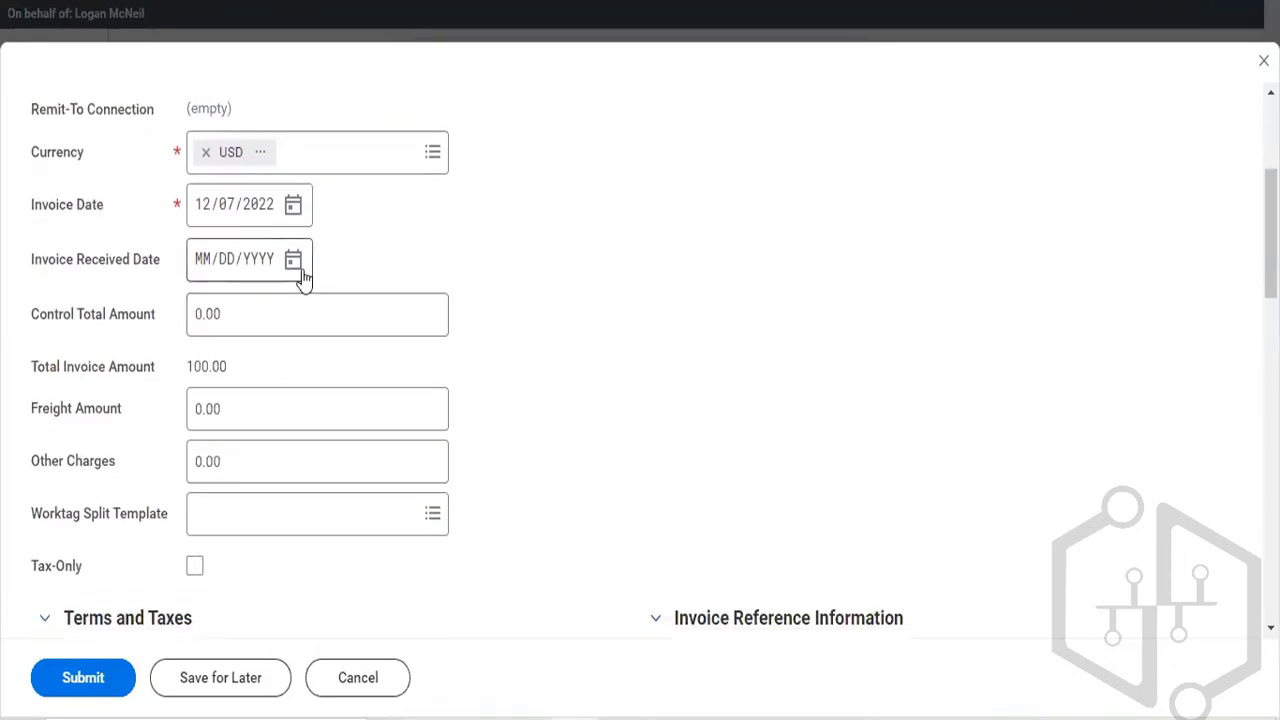
left_click(298, 266)
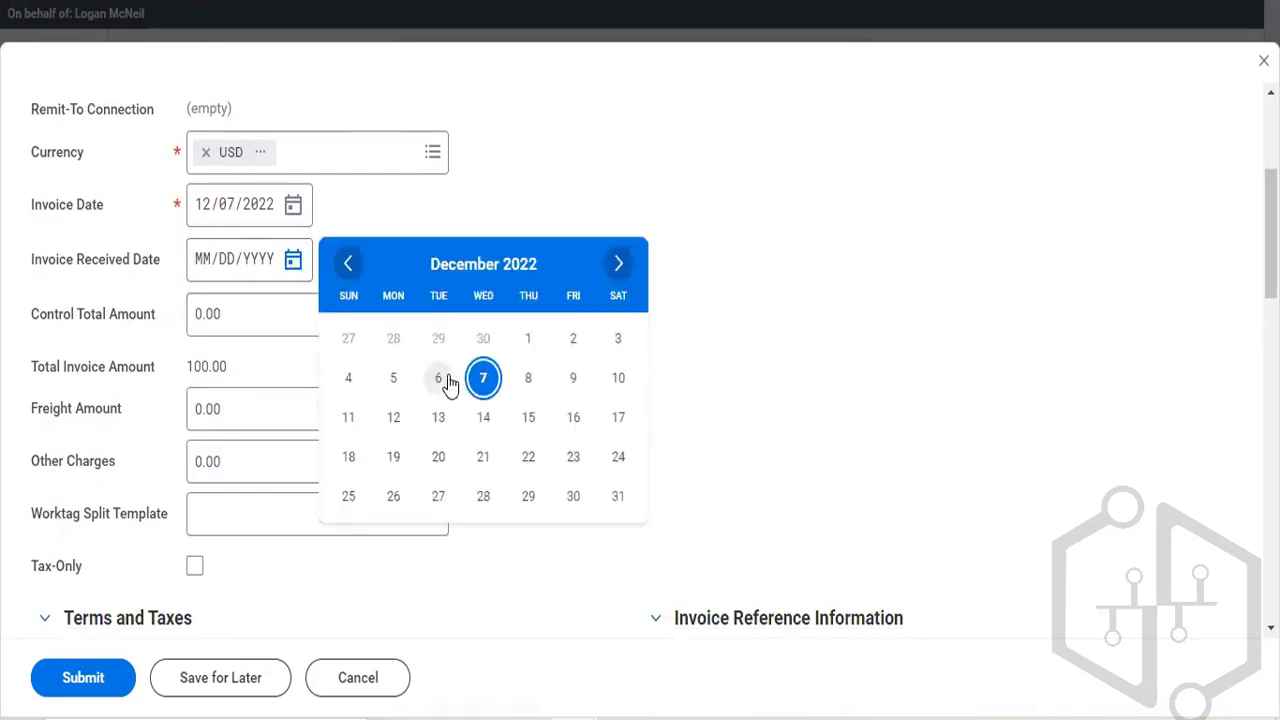
left_click(440, 379)
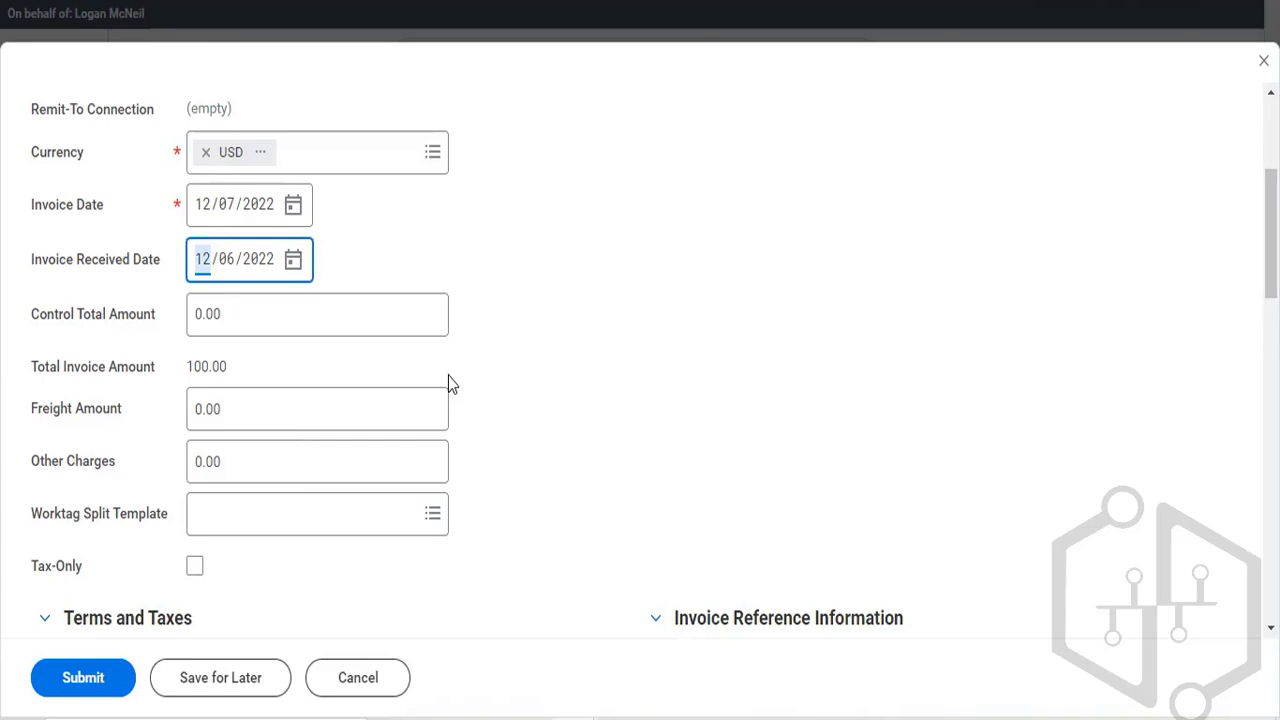
left_click(295, 262)
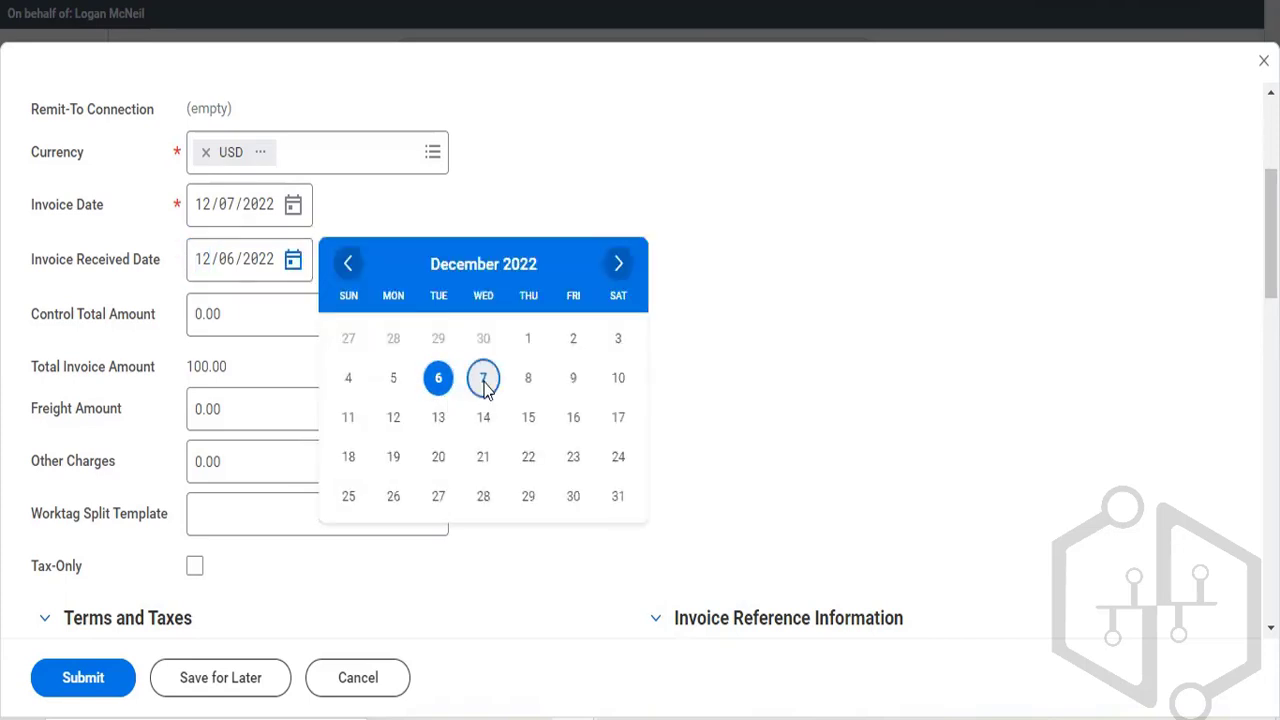
left_click(486, 378)
Set the invoice's control total amount to 2,000.00
left_click(296, 328)
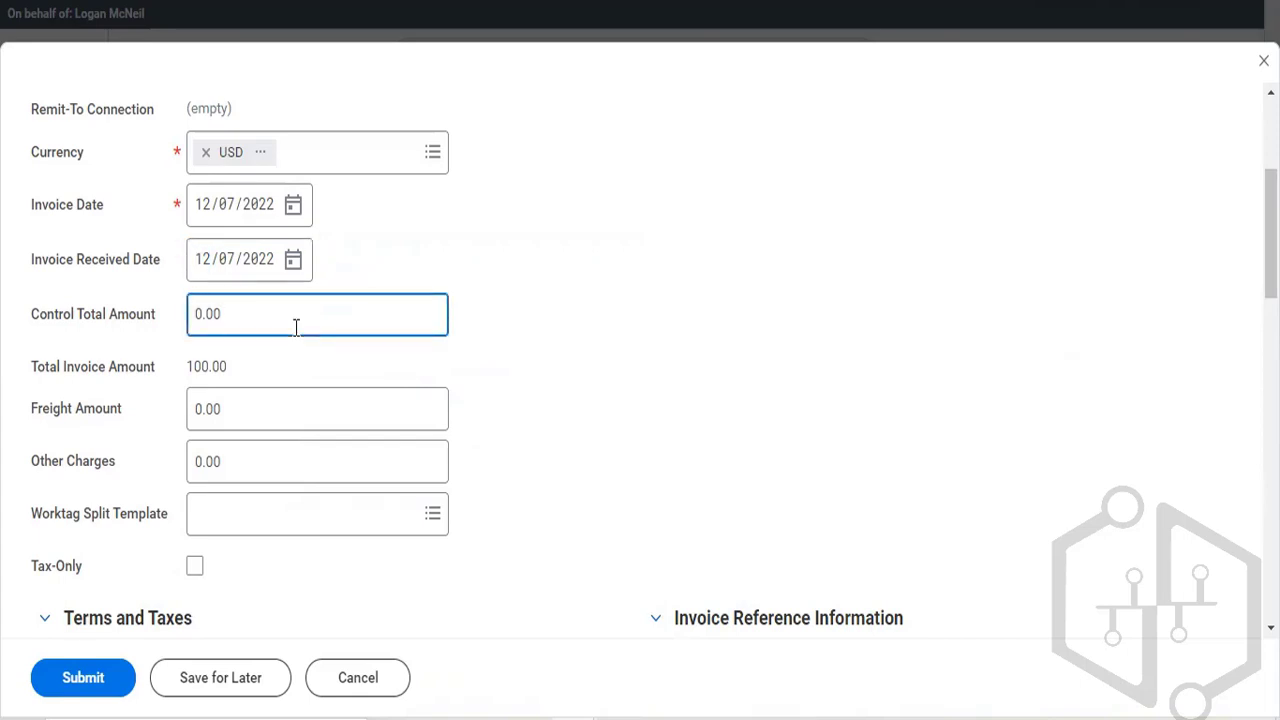
key("BackSpace")
key("BackSpace")
key("BackSpace")
key("BackSpace")
type("2000")
type(".00")
left_click(258, 404)
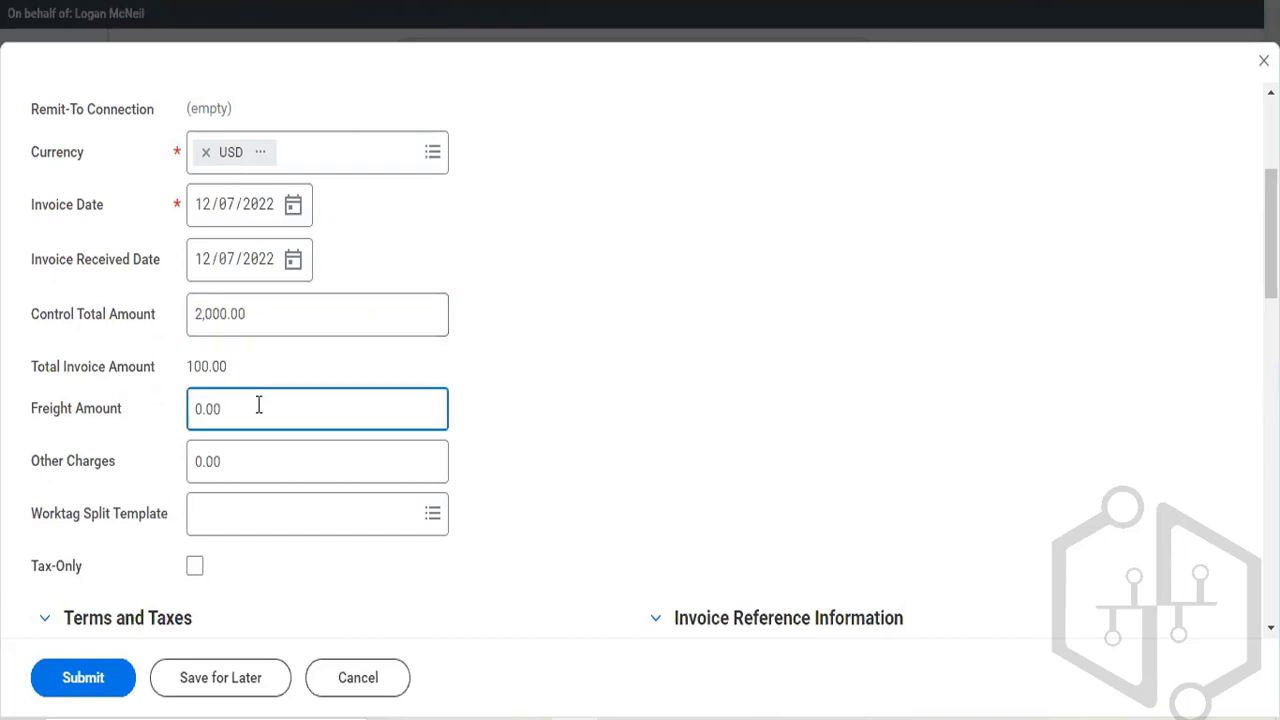
Mark the supplier document as received and enter 10002 as the supplier's invoice number
scroll(258, 404, "down", 1)
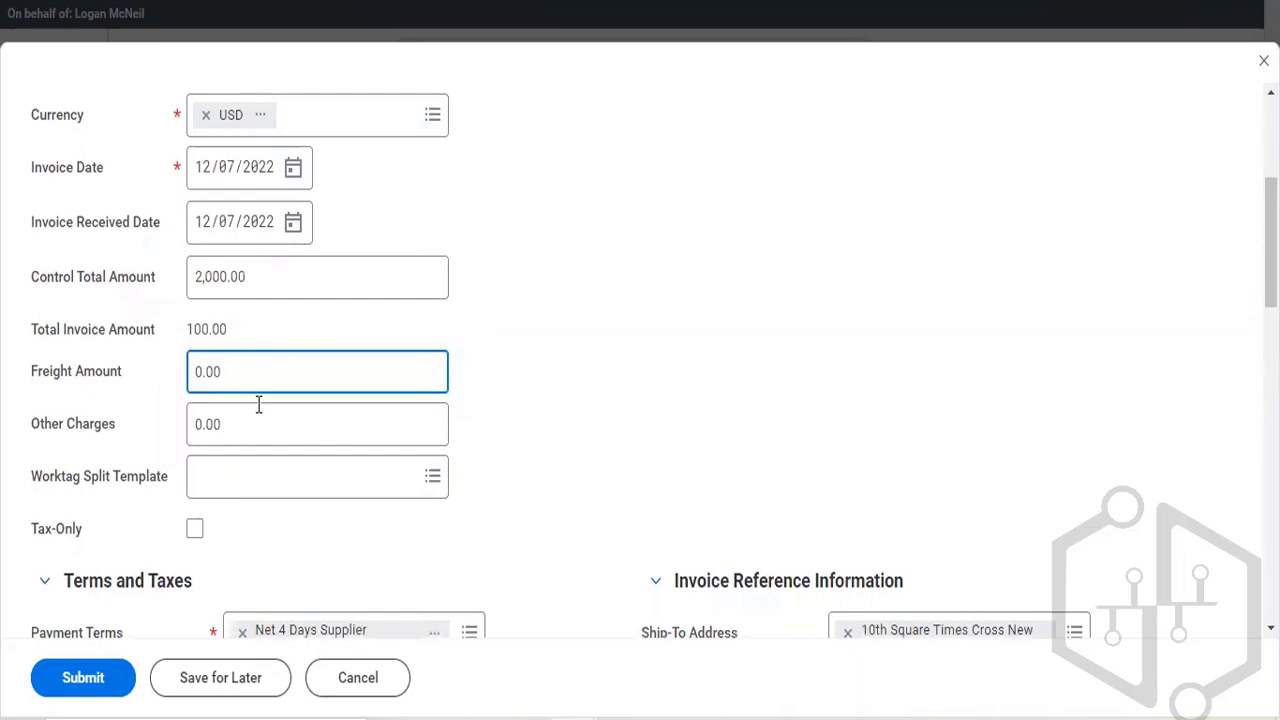
scroll(260, 405, "down", 1)
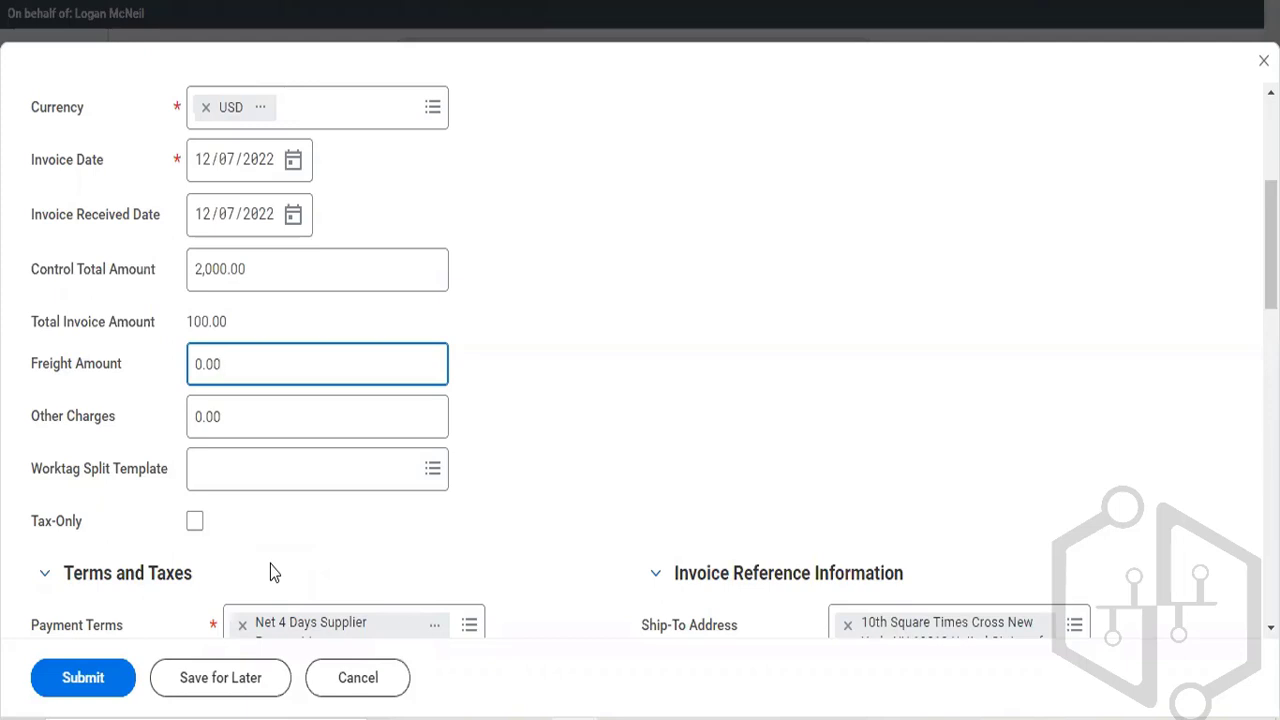
scroll(270, 565, "down", 5)
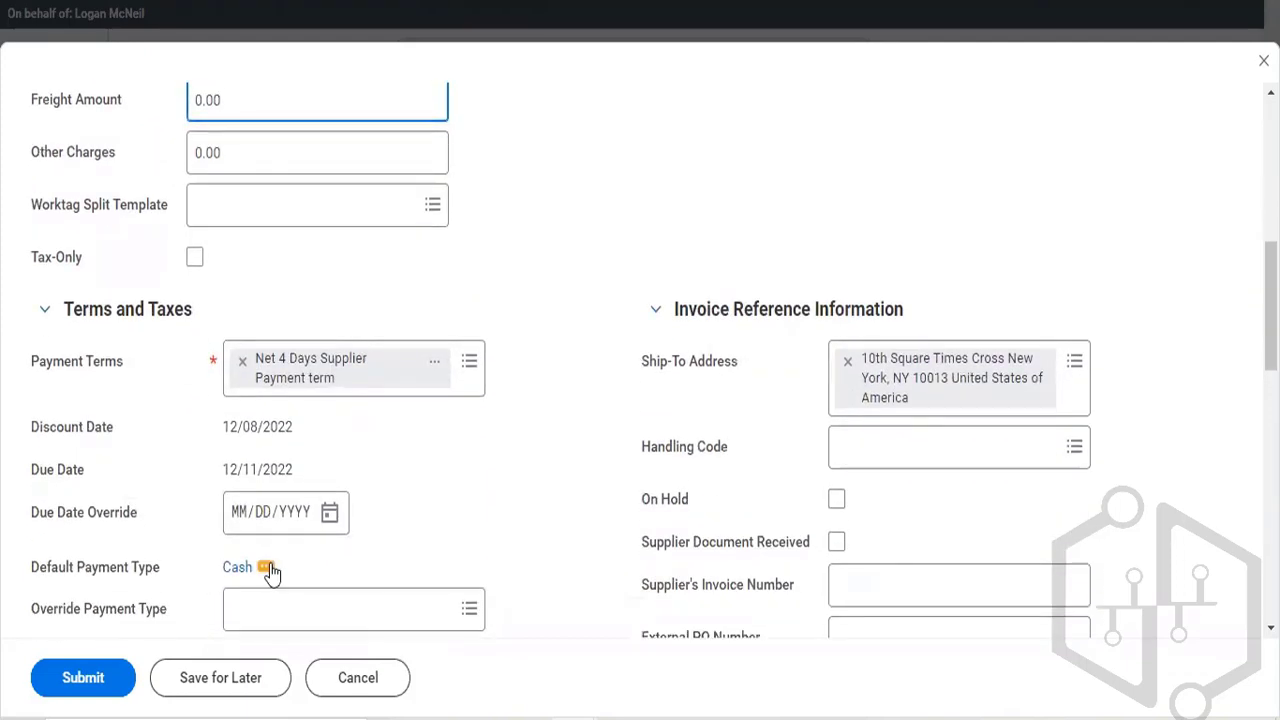
scroll(560, 316, "down", 2)
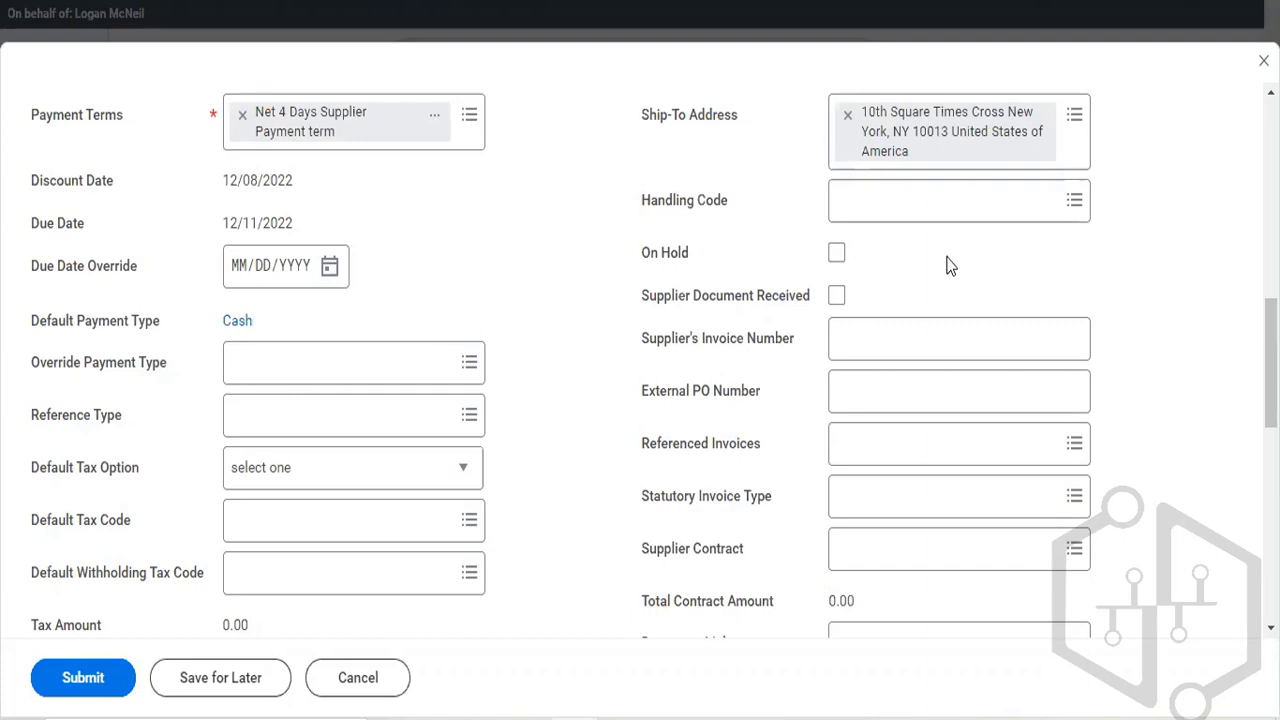
left_click(834, 300)
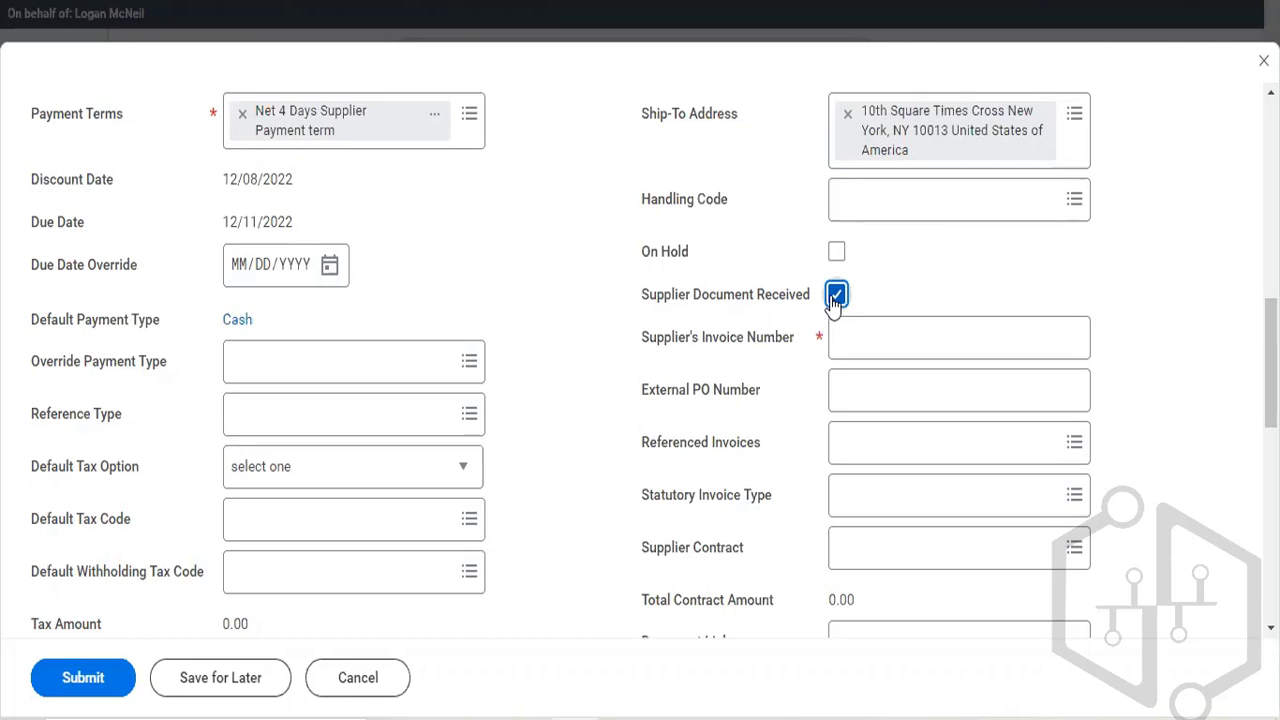
left_click(856, 343)
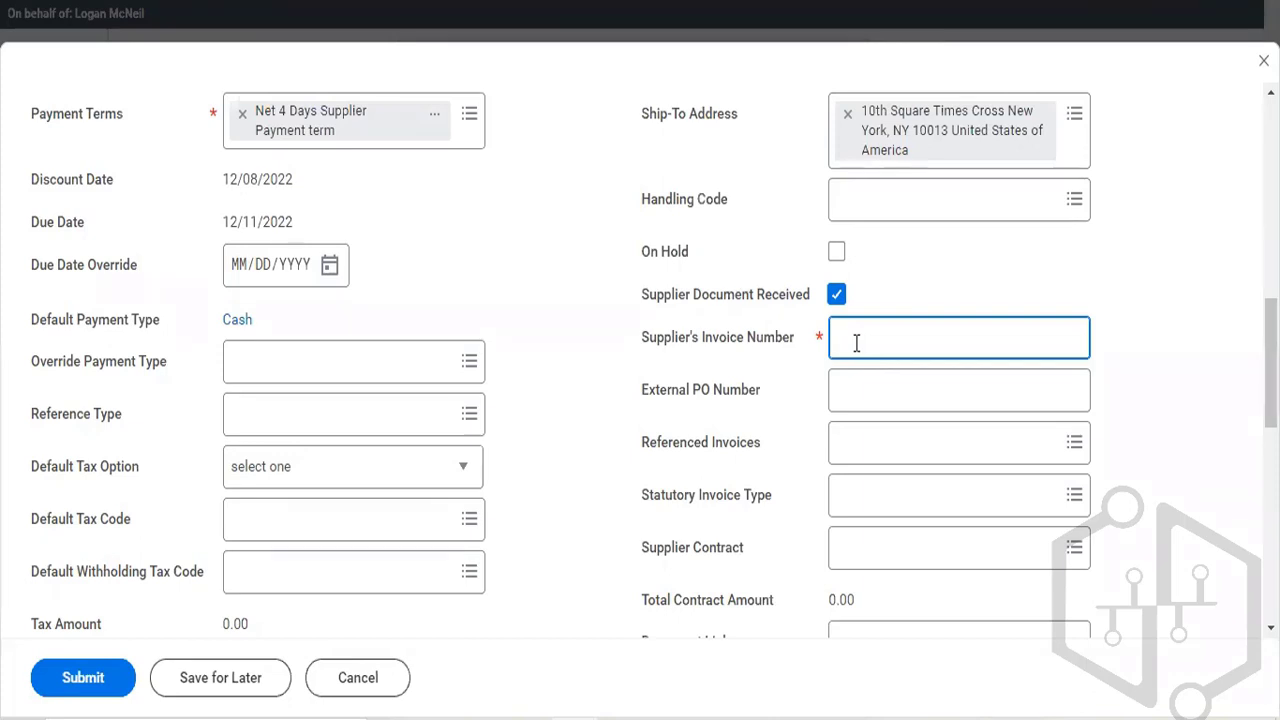
type("10002")
left_click(854, 391)
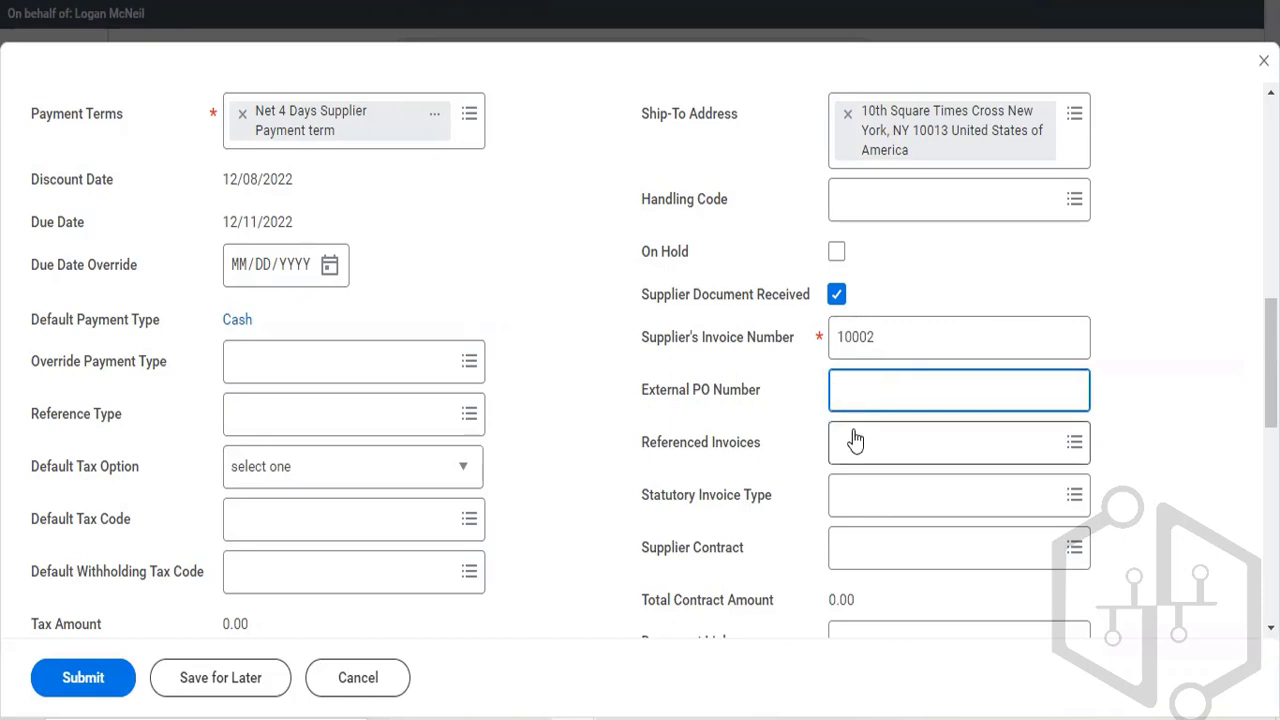
scroll(855, 432, "down", 1)
left_click(862, 399)
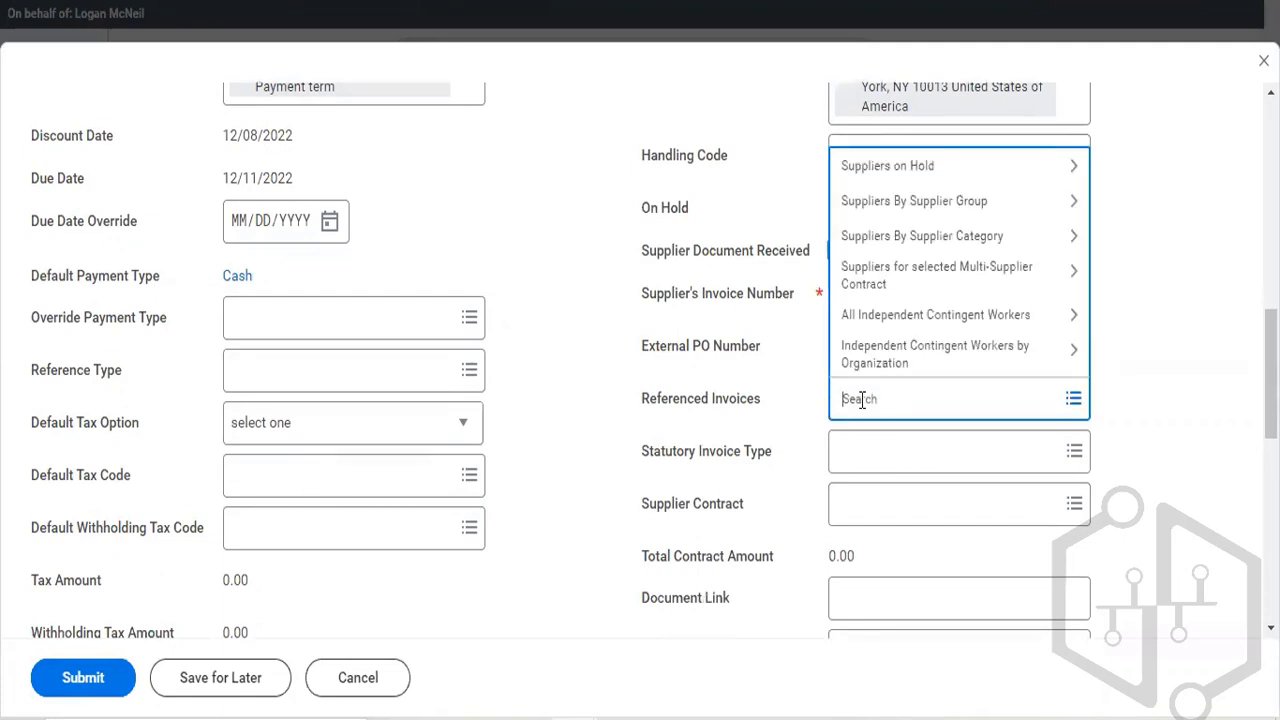
left_click(814, 492)
Set the unit of measure of the Shows Ticket invoice line to Each by searching for "ea"
scroll(813, 495, "down", 2)
scroll(813, 497, "down", 1)
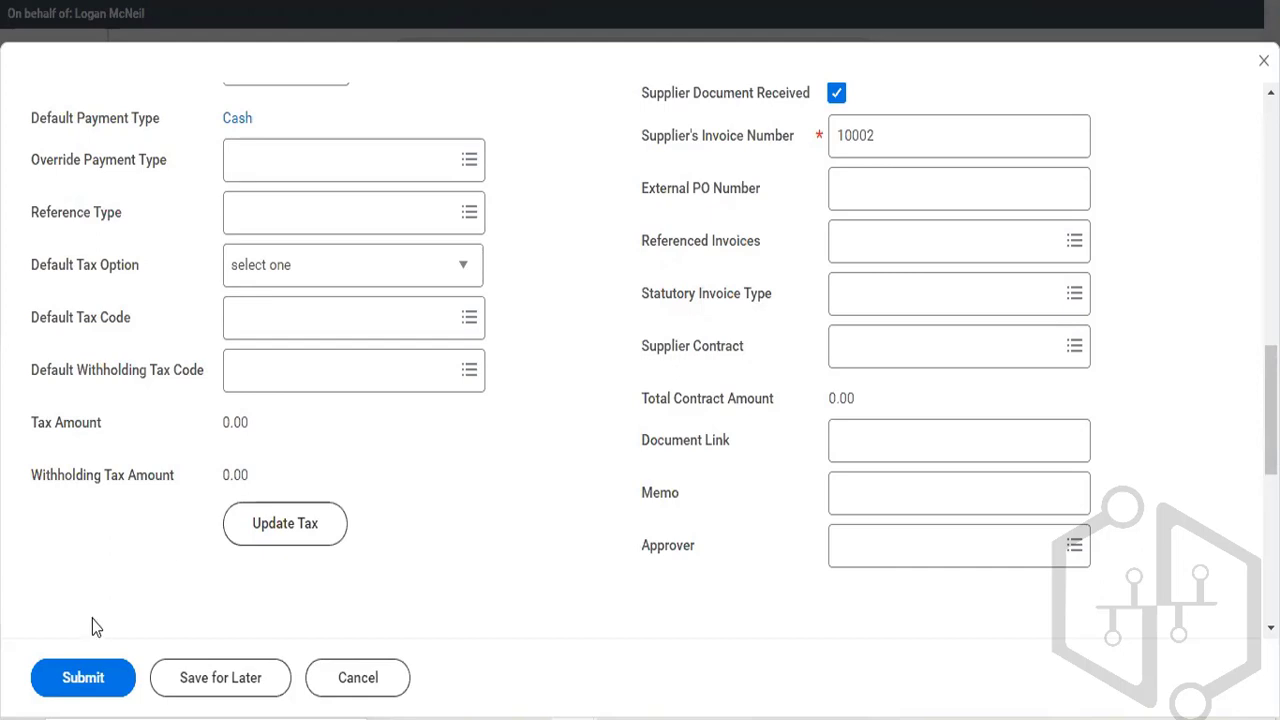
scroll(94, 624, "down", 3)
scroll(94, 627, "down", 5)
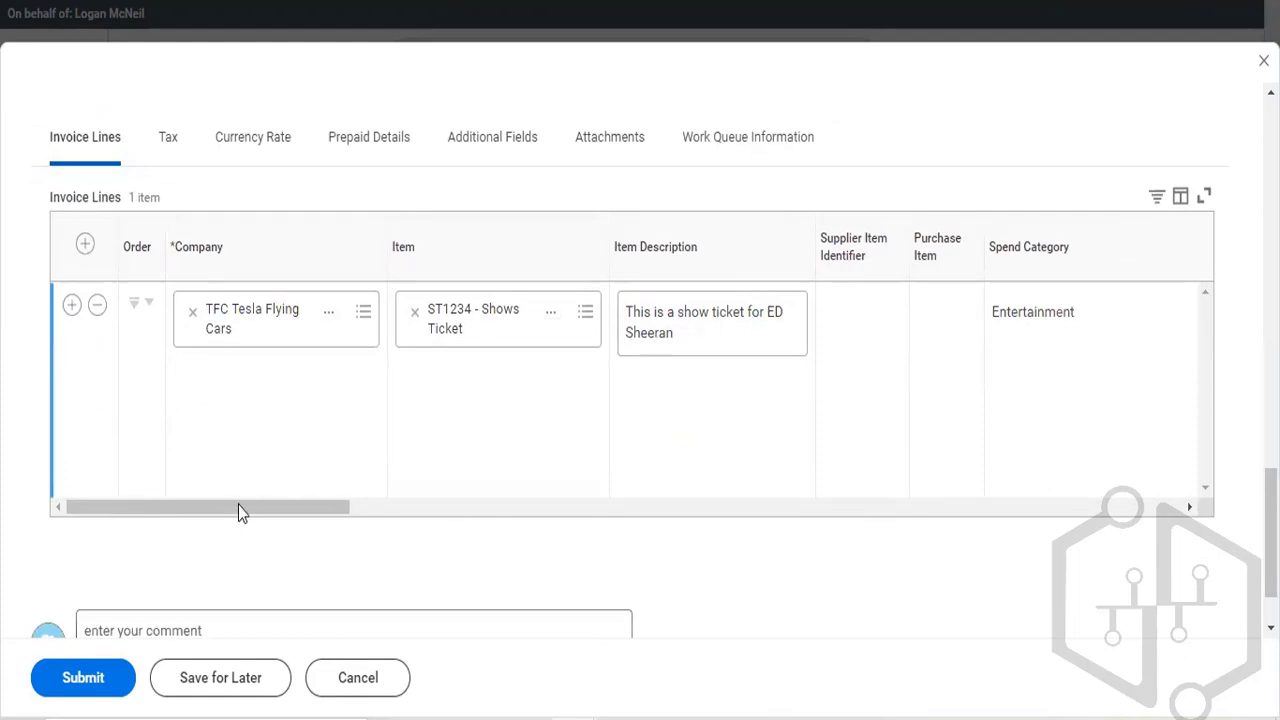
scroll(240, 508, "up", 1)
scroll(242, 511, "right", 5)
scroll(242, 516, "right", 2)
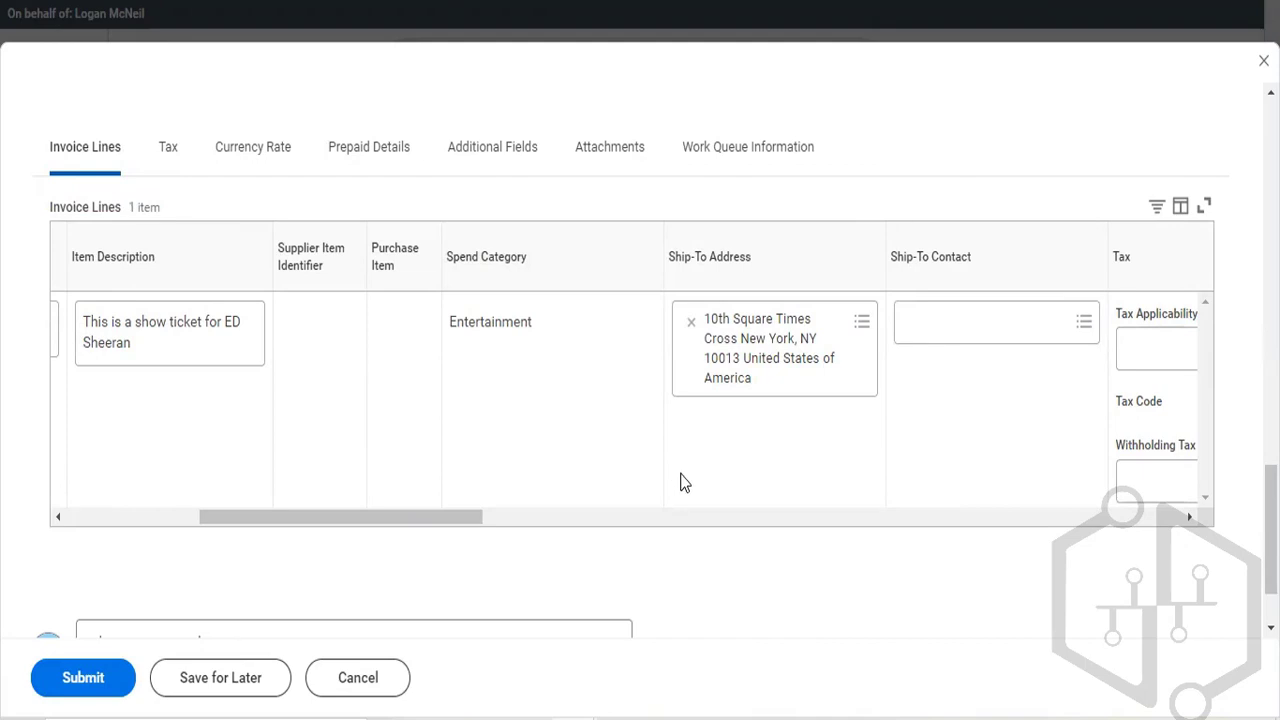
scroll(680, 483, "right", 5)
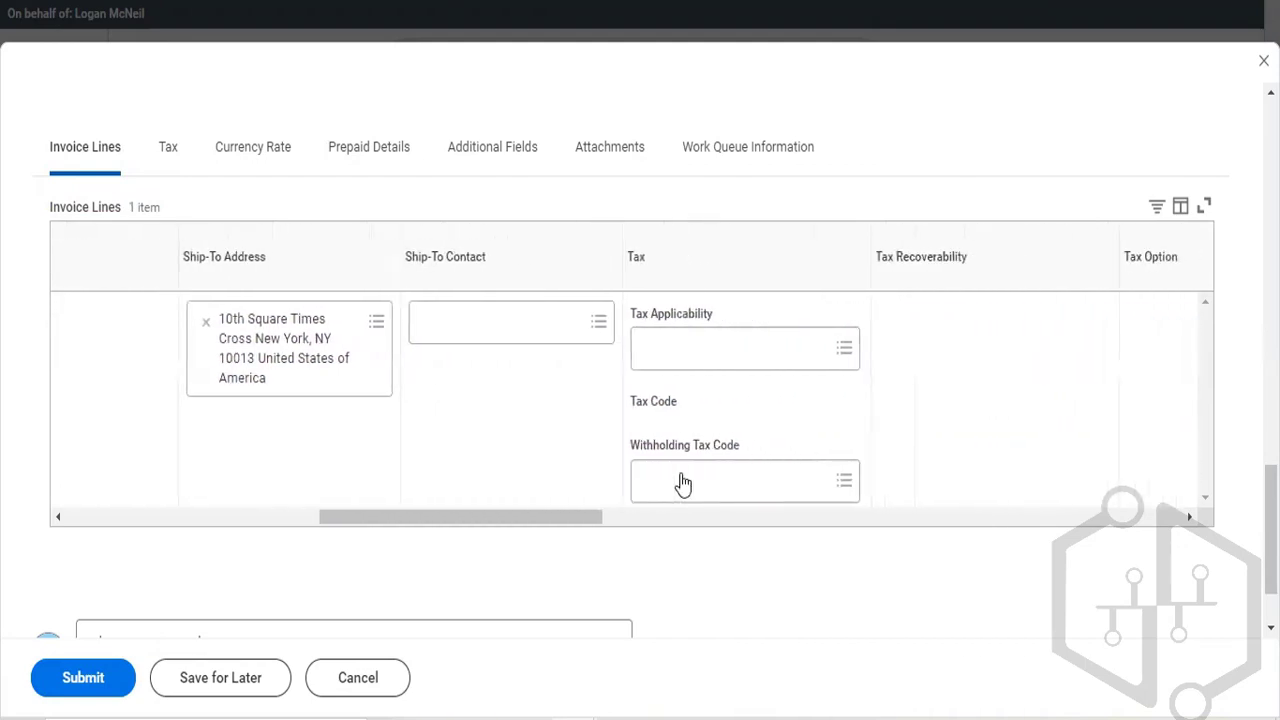
scroll(680, 483, "right", 5)
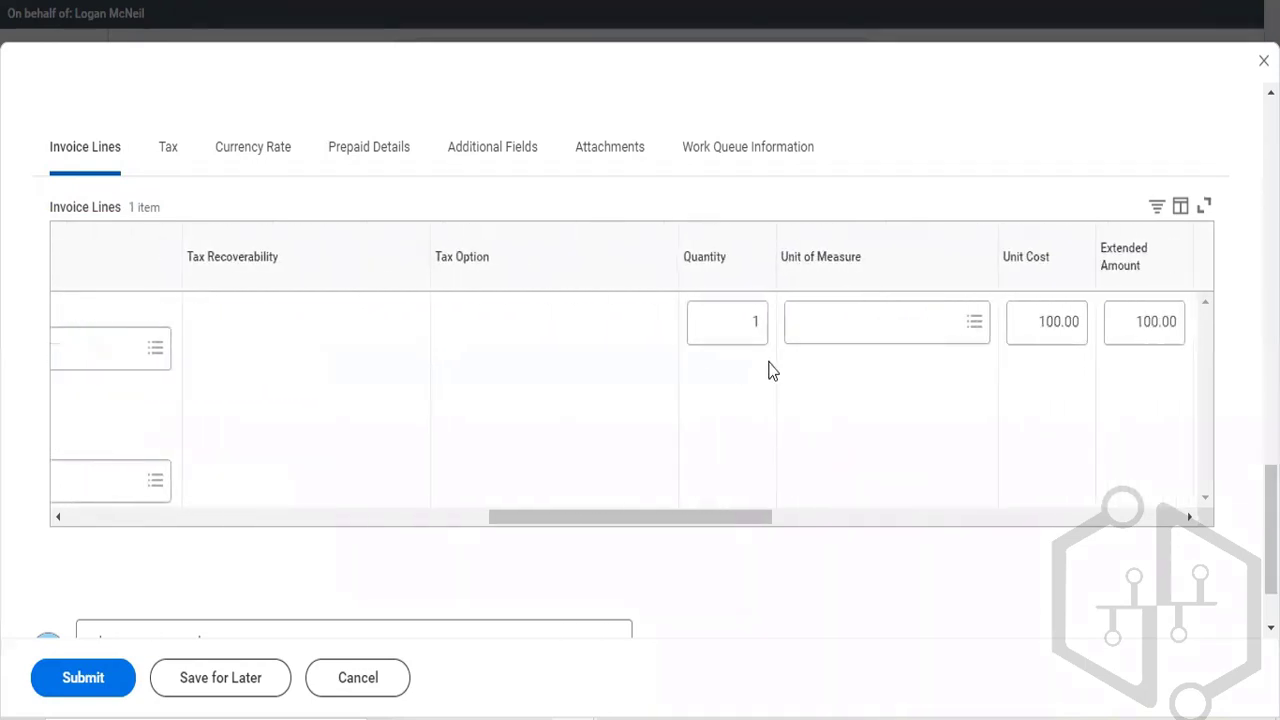
scroll(770, 370, "right", 3)
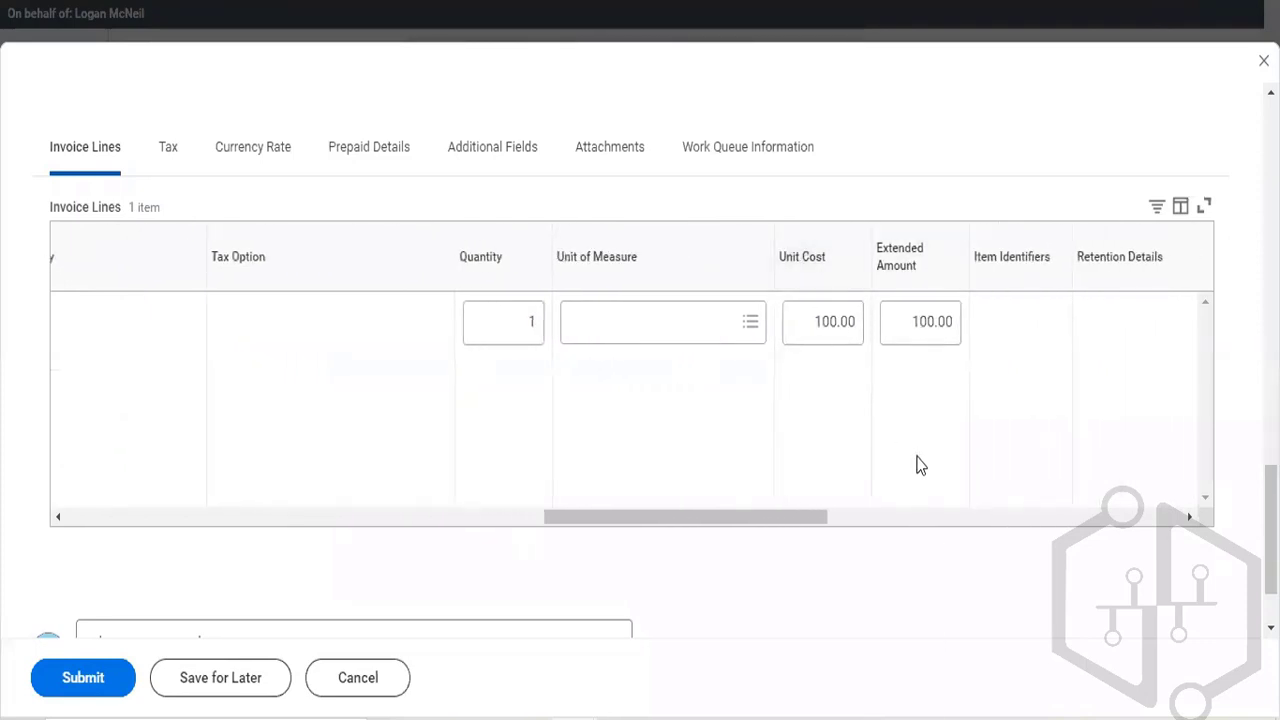
left_click(668, 327)
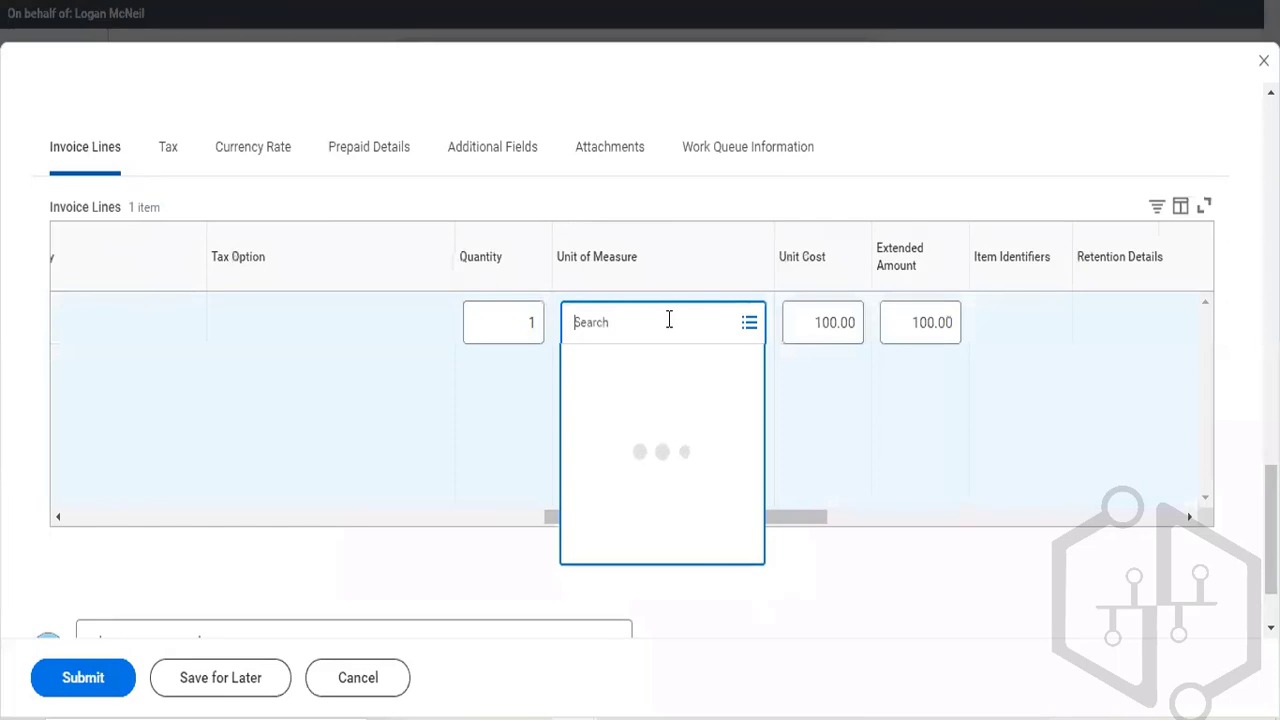
type("ea")
key("Return")
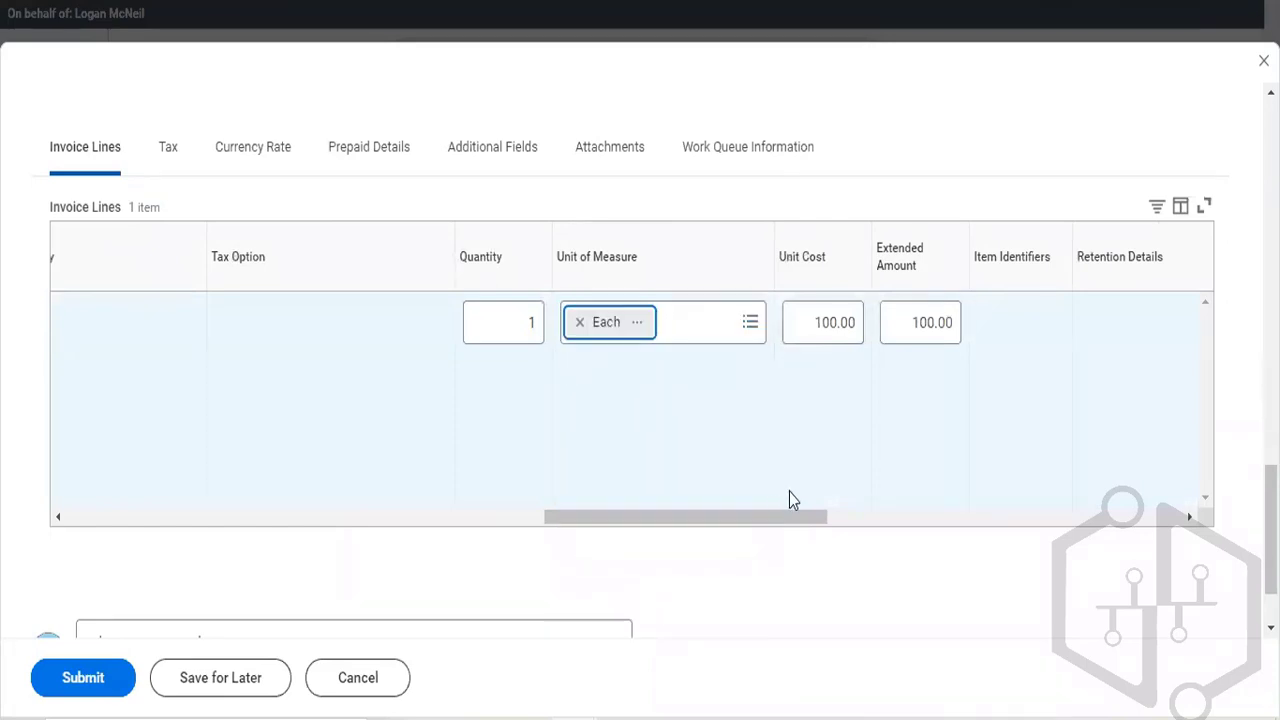
Enter "first invoice" as the memo of the Shows Ticket invoice line
scroll(789, 492, "right", 3)
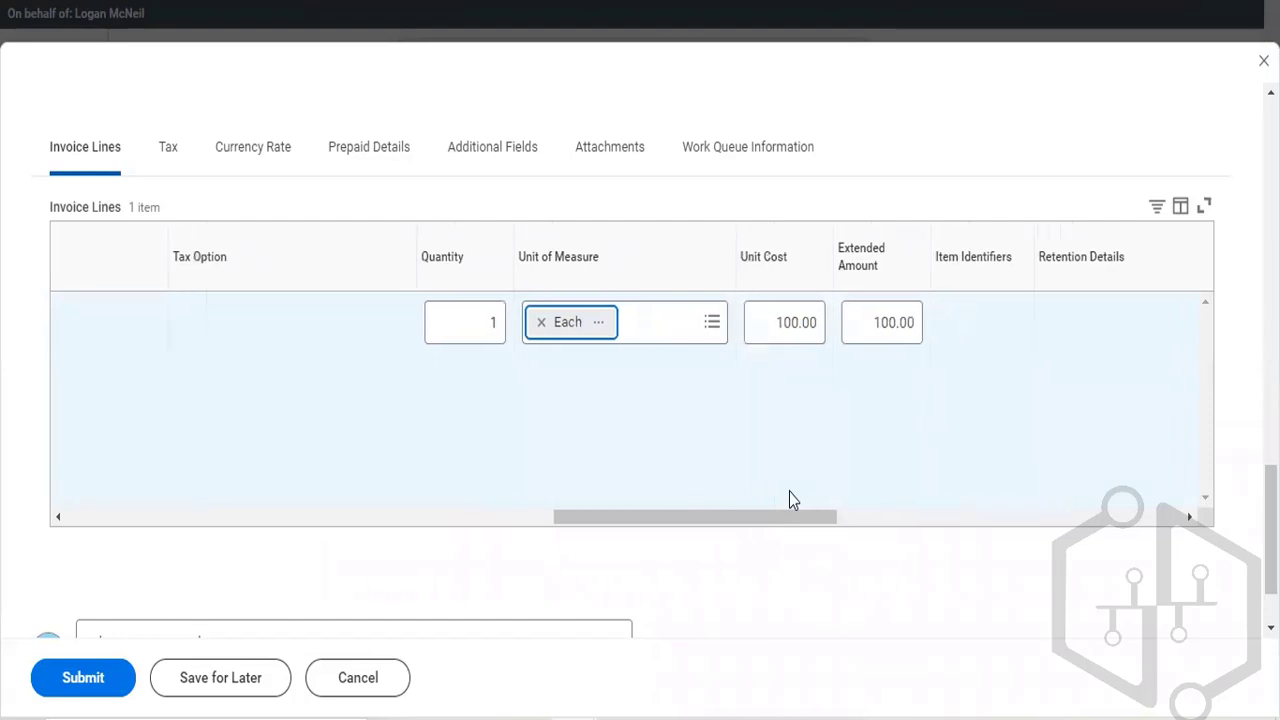
scroll(789, 493, "right", 5)
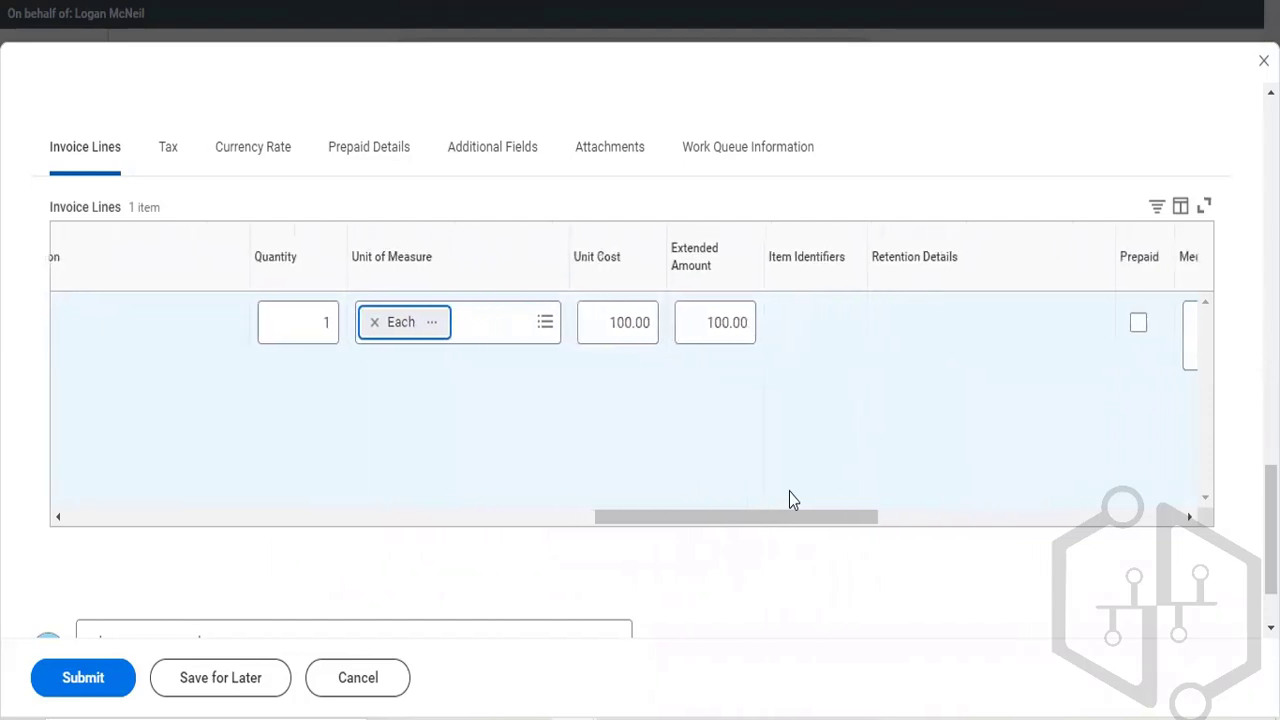
scroll(789, 500, "right", 2)
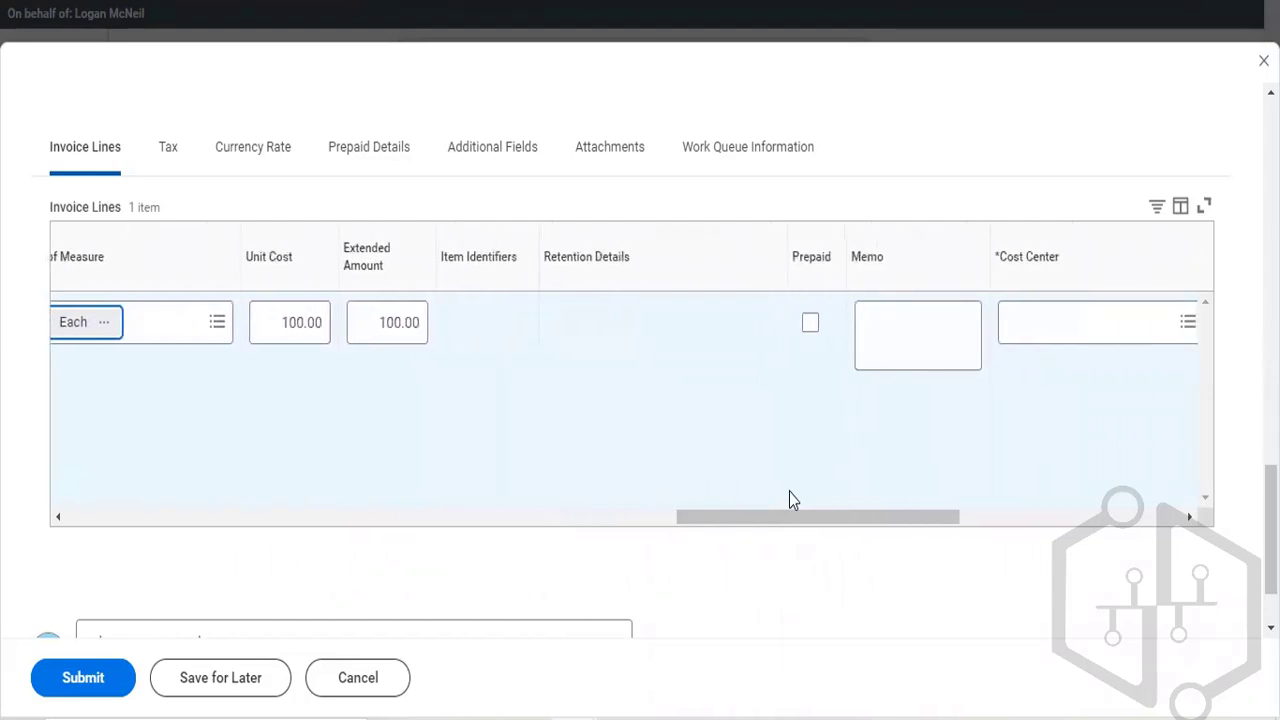
scroll(789, 497, "right", 5)
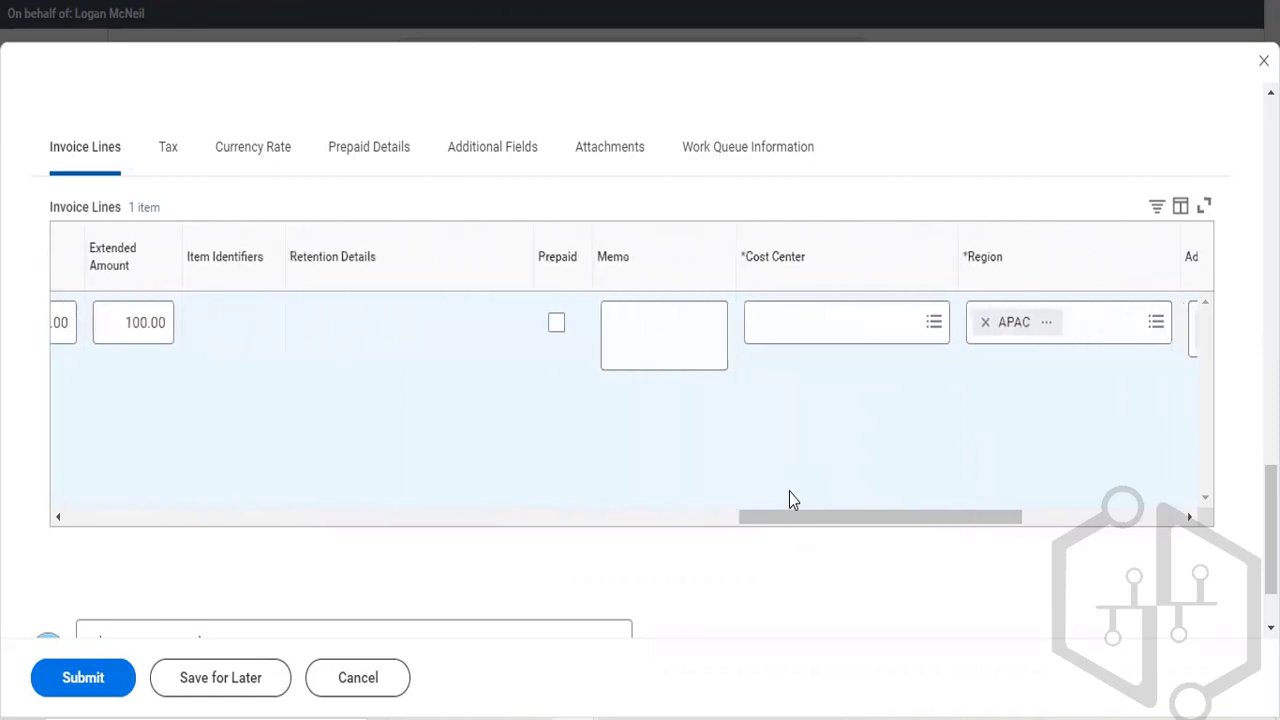
scroll(789, 497, "right", 2)
left_click(566, 345)
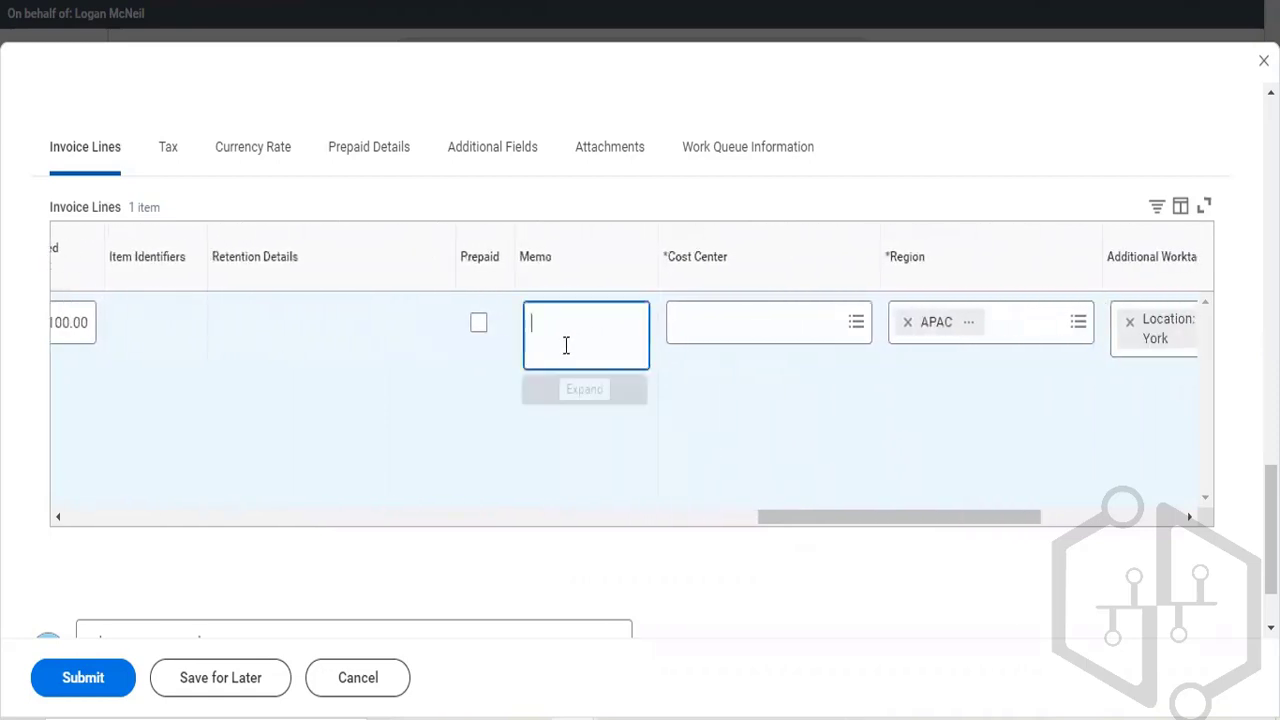
type("firs")
type("t invoice")
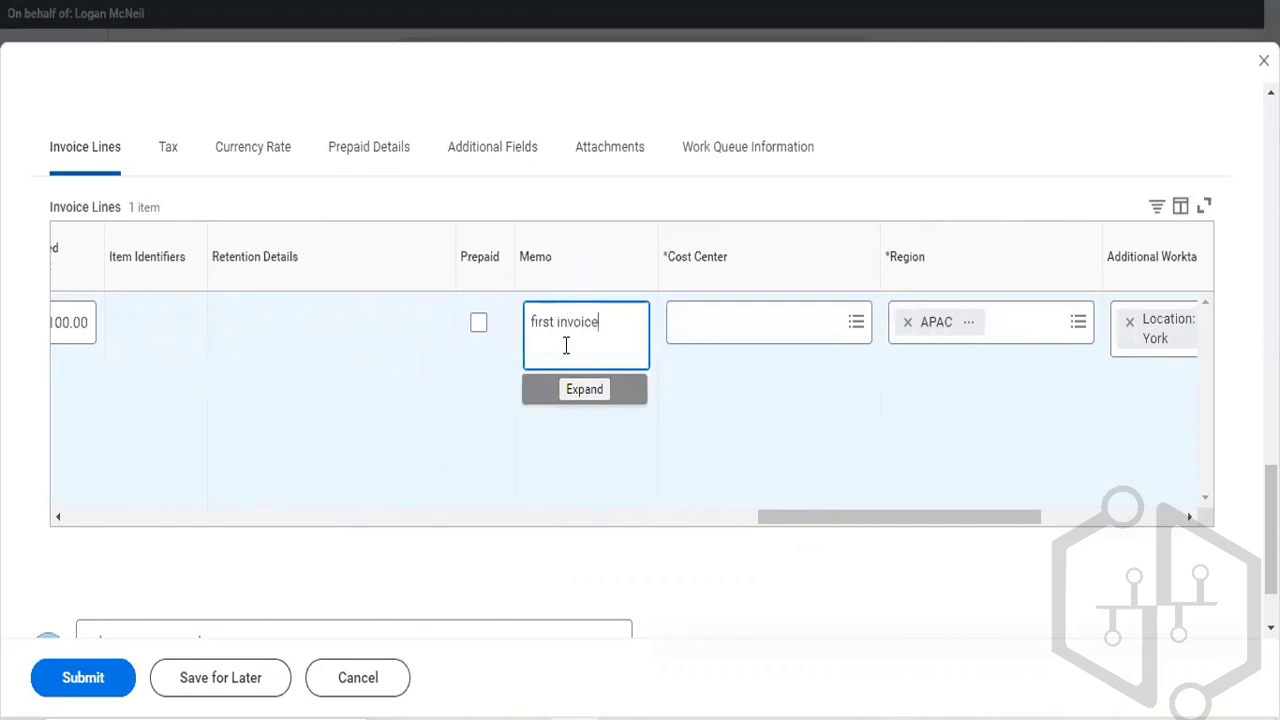
Set the invoice line's cost center to ARC78_ Enterprise by searching for "arc"
left_click(804, 336)
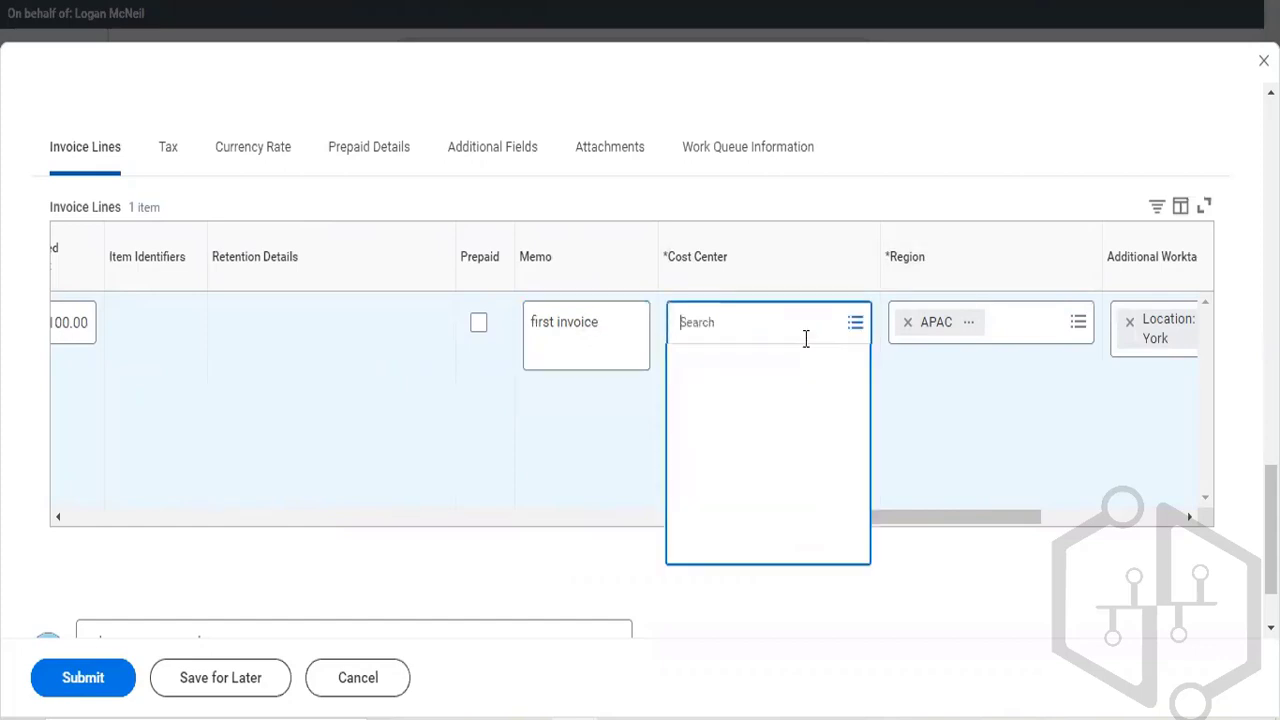
type("1005")
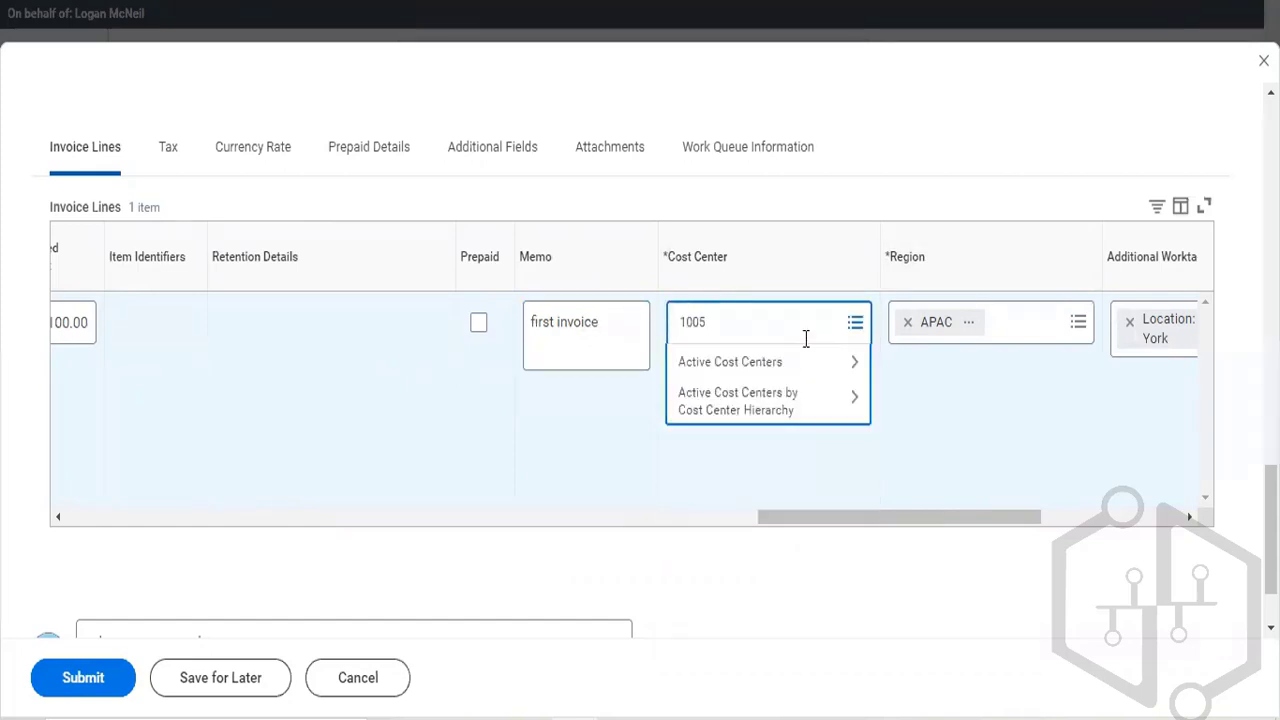
key("BackSpace")
key("BackSpace")
key("BackSpace")
key("BackSpace")
type("ar")
key("Return")
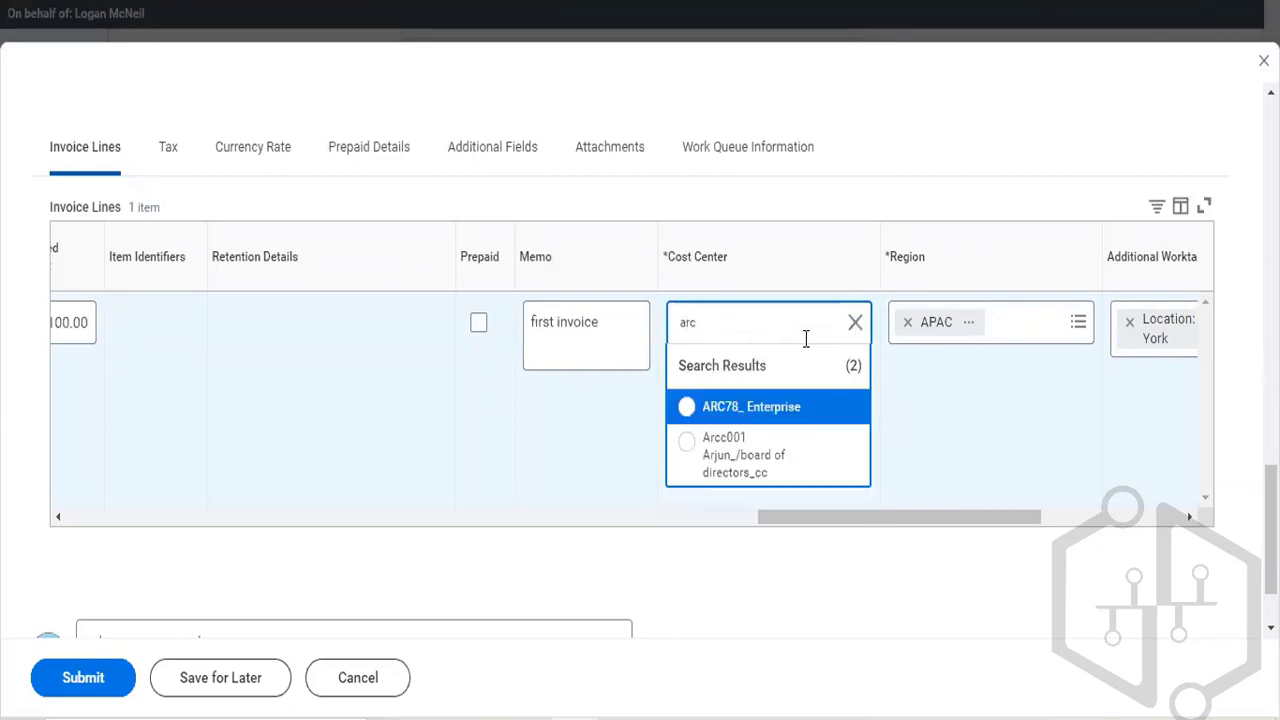
left_click(778, 420)
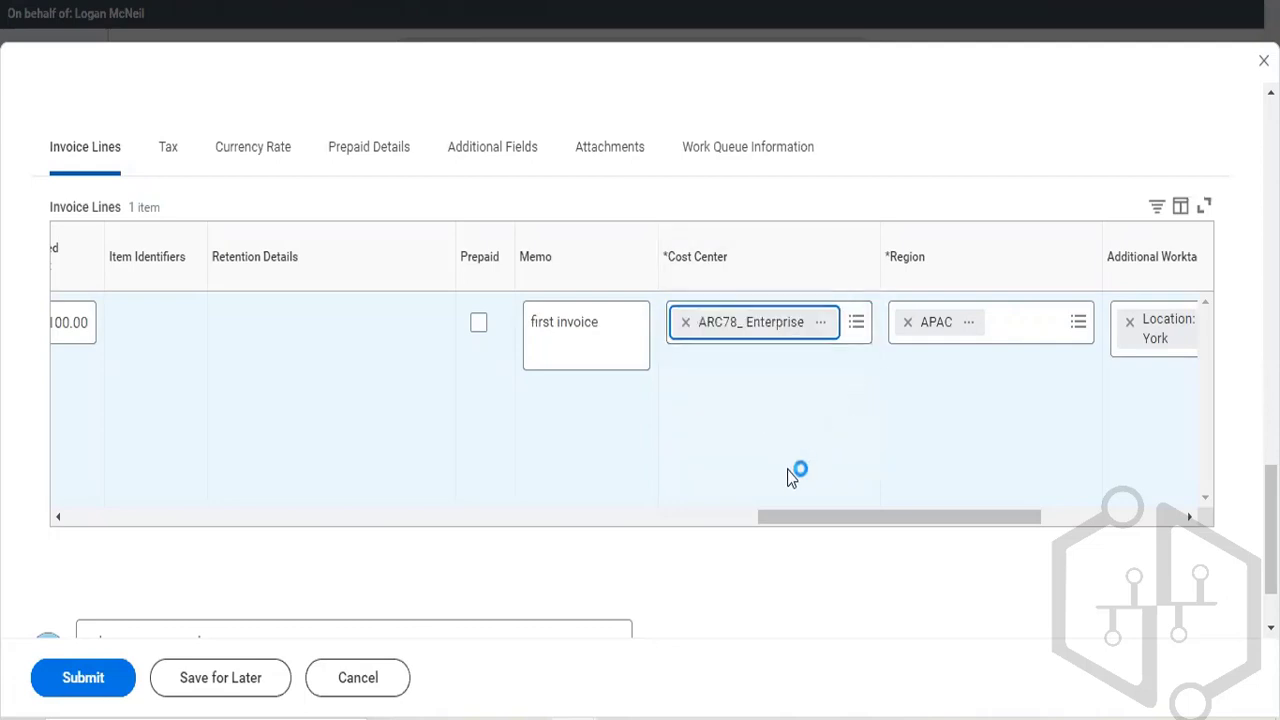
Review the invoice line's region, additional worktags, billable and split columns, and return to its company and item columns
scroll(787, 477, "right", 2)
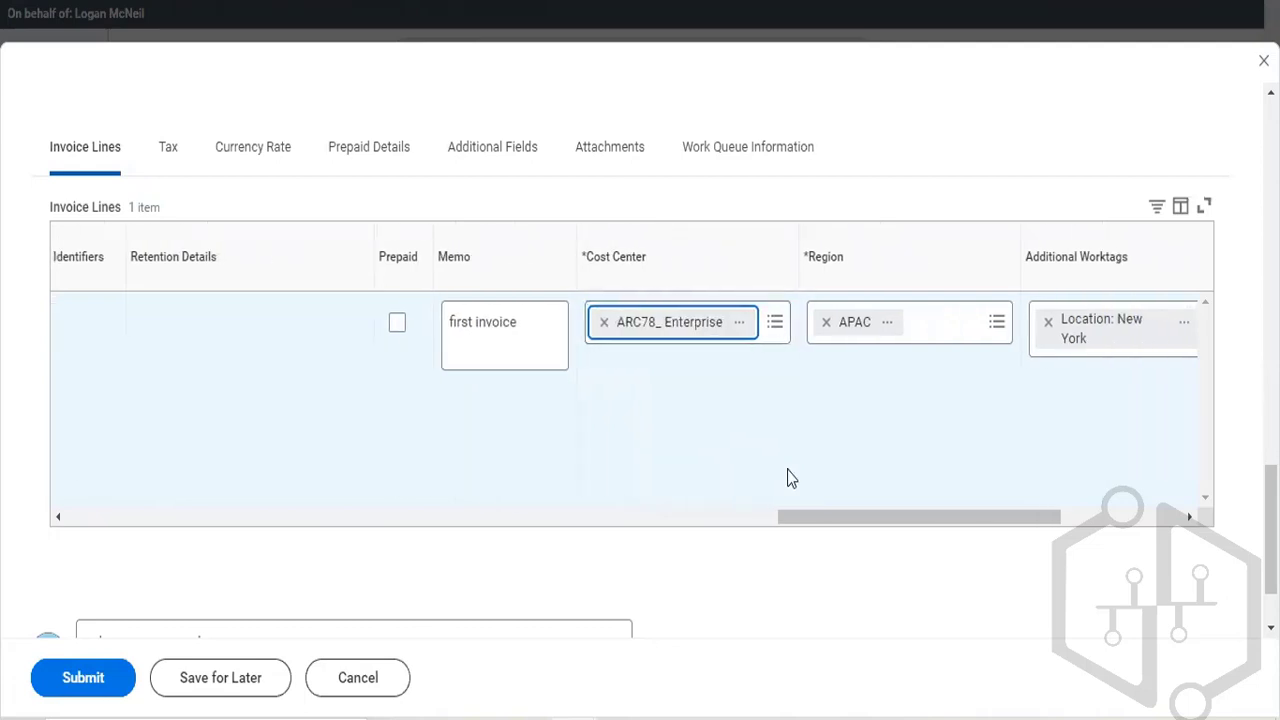
scroll(787, 477, "right", 5)
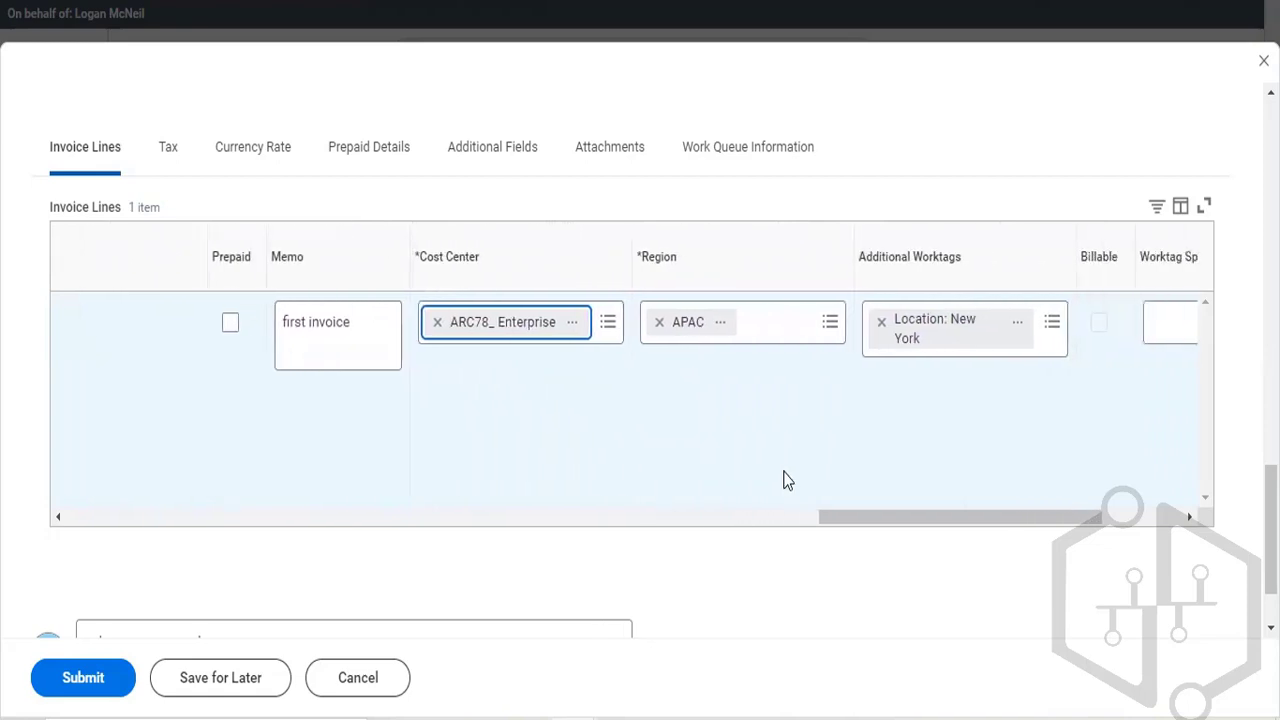
scroll(787, 481, "right", 2)
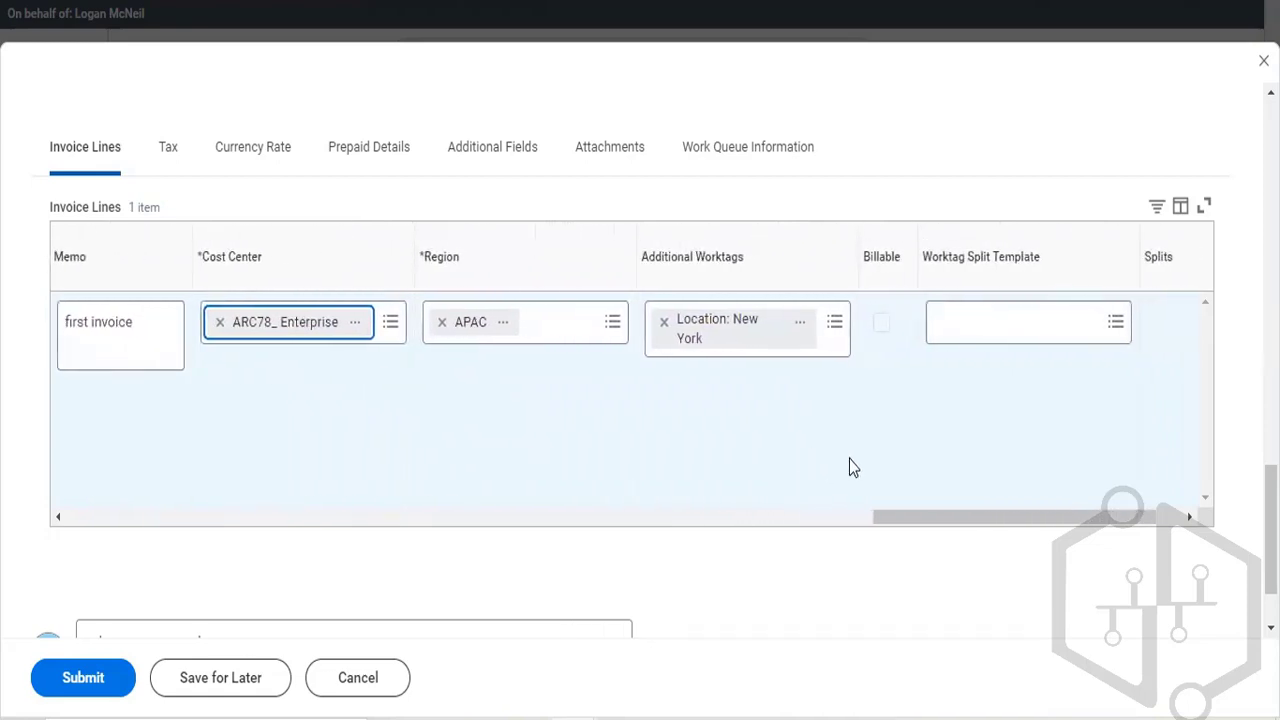
scroll(849, 467, "right", 2)
scroll(849, 467, "down", 1)
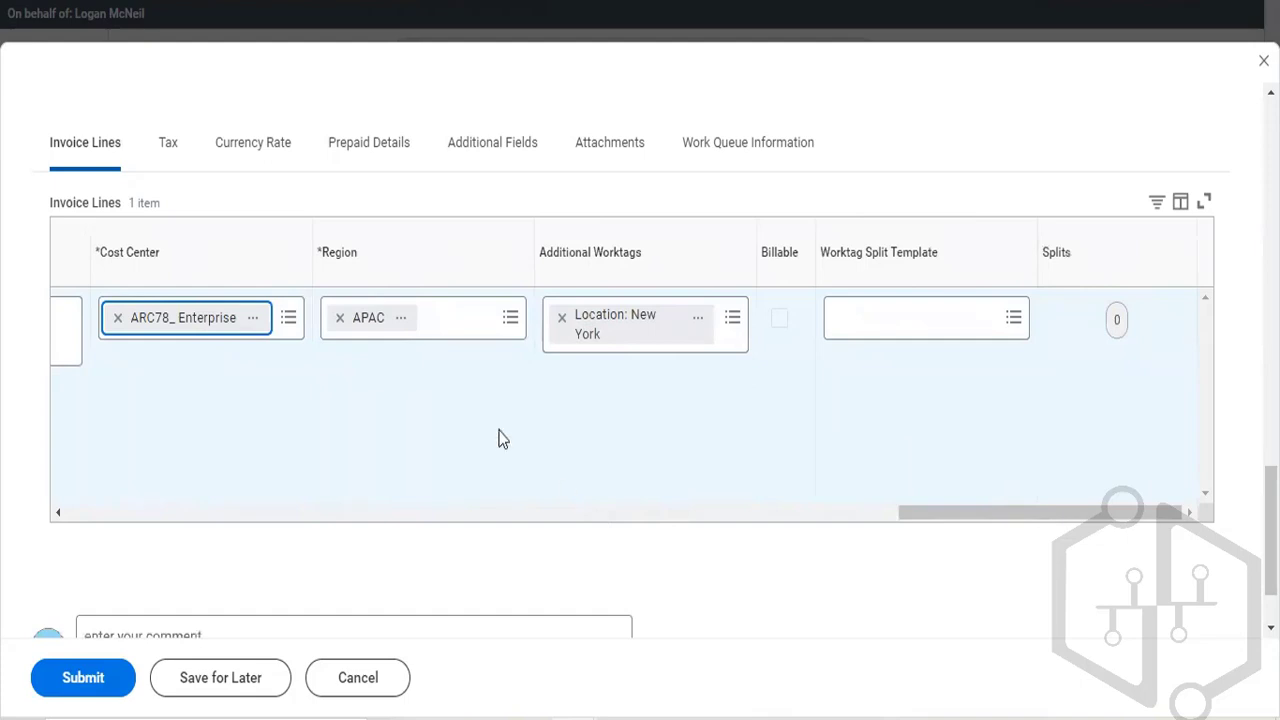
scroll(491, 432, "left", 10)
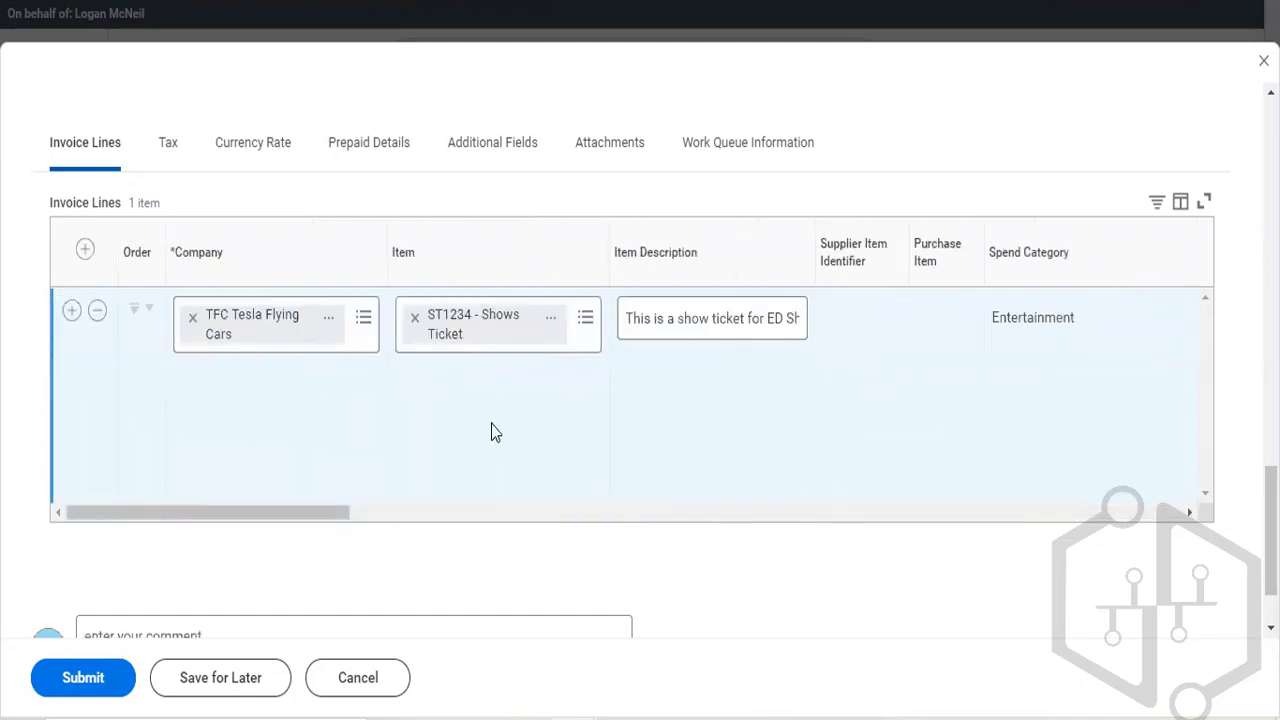
scroll(491, 432, "up", 2)
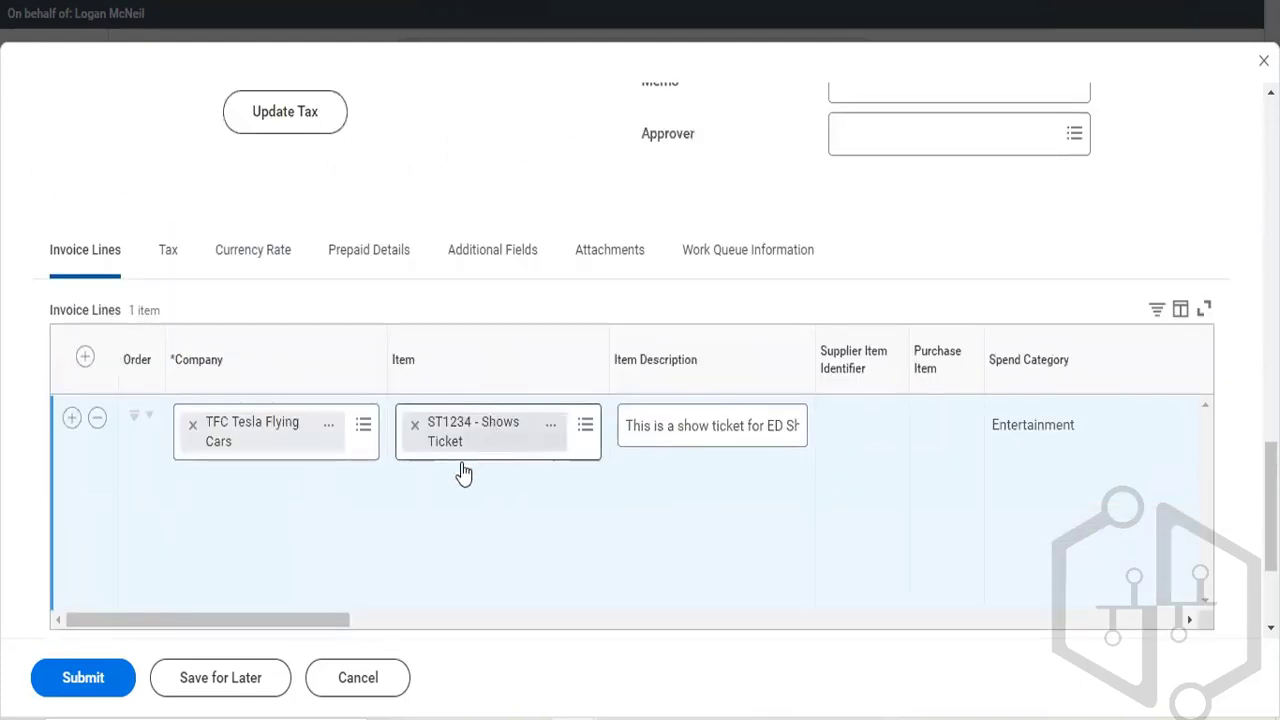
Try to submit the supplier invoice and open the full list of errors
left_click(463, 470)
left_click(352, 680)
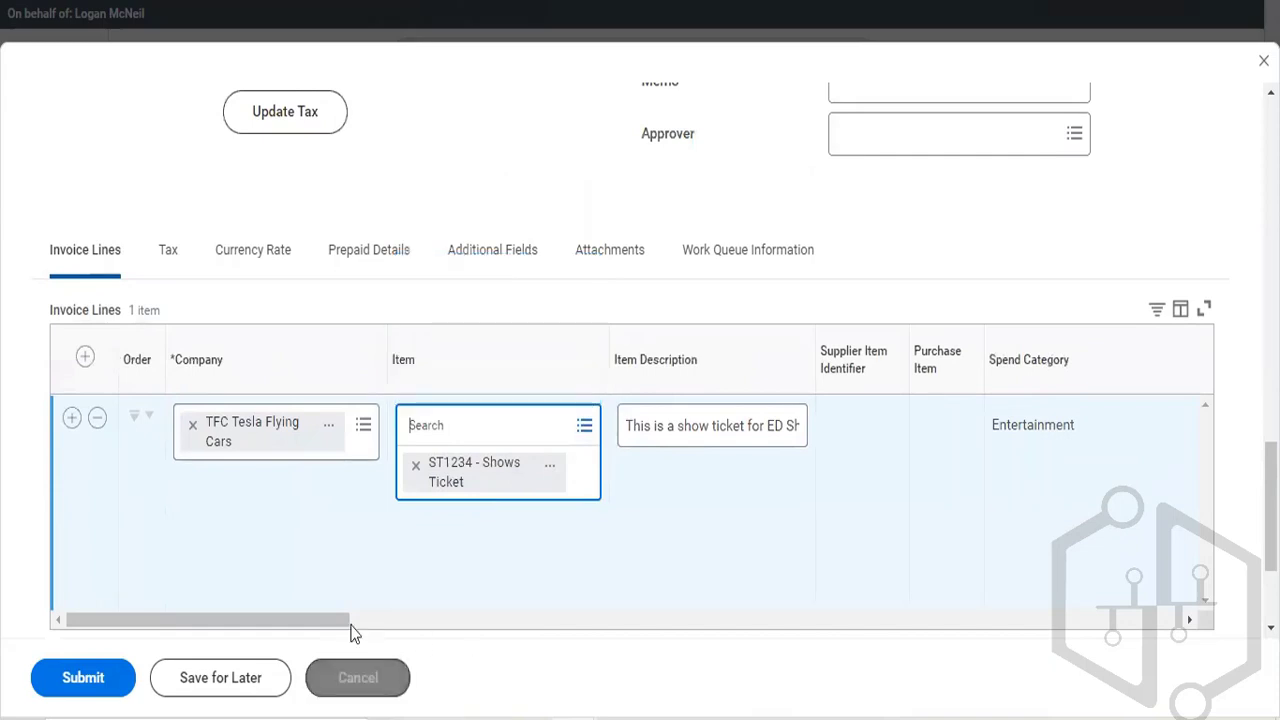
left_click(47, 690)
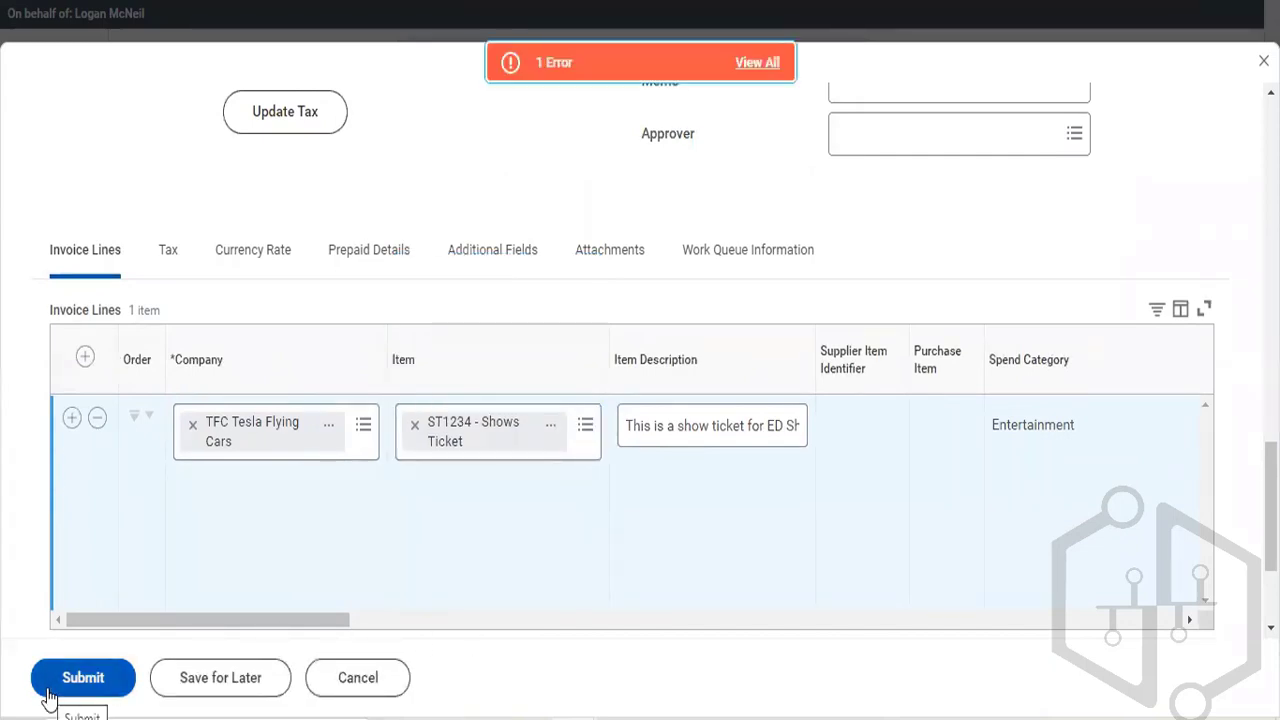
left_click(759, 60)
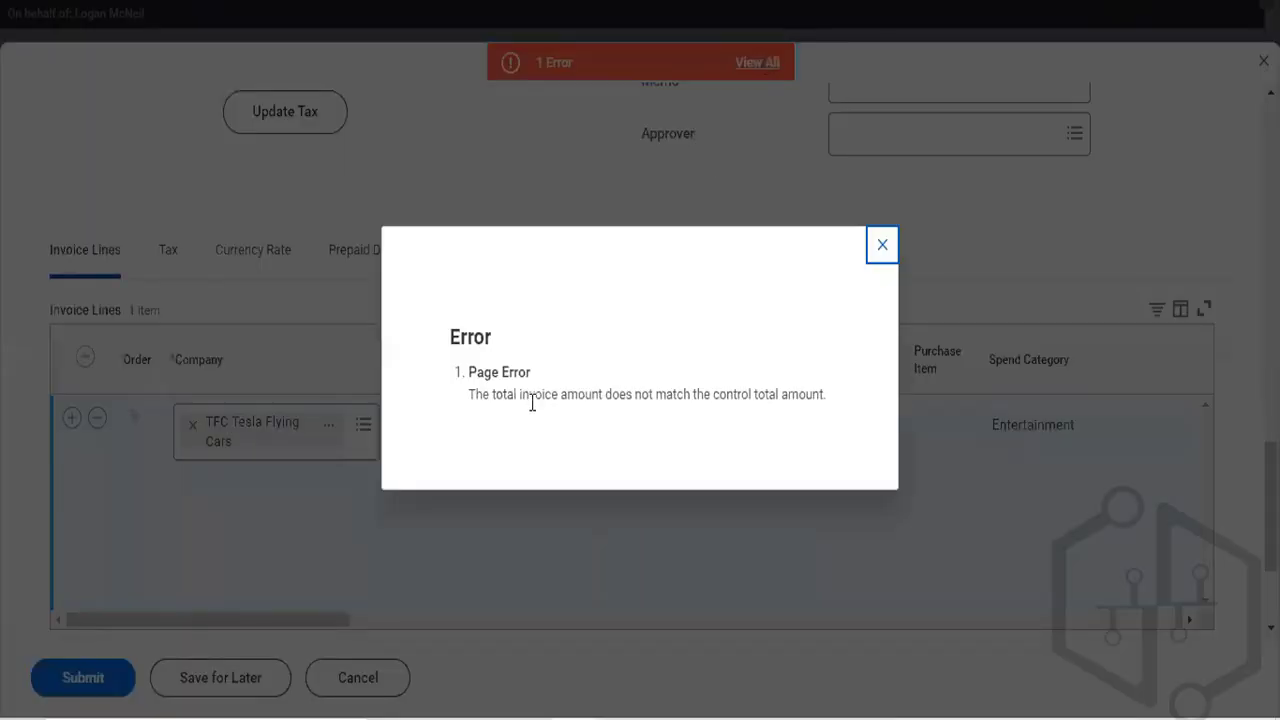
Dismiss the error list and set the Shows Ticket invoice line's unit cost to 2,000.00
left_click(883, 262)
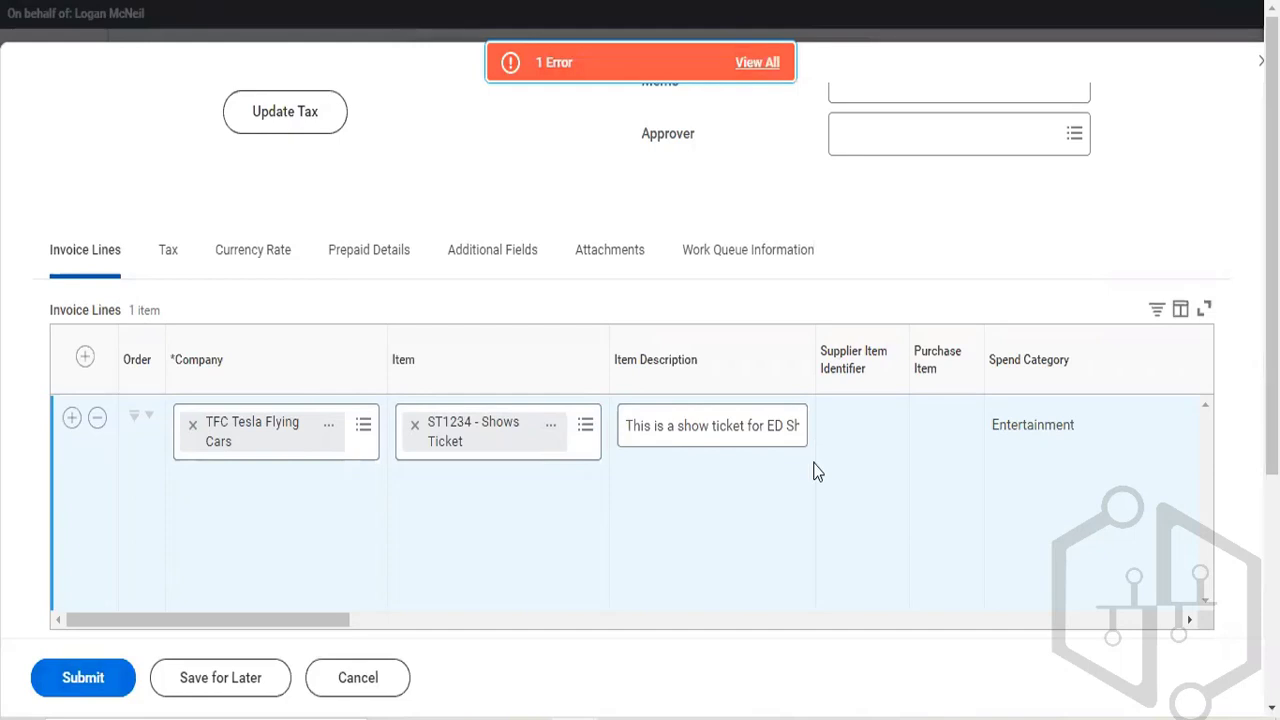
scroll(815, 470, "right", 10)
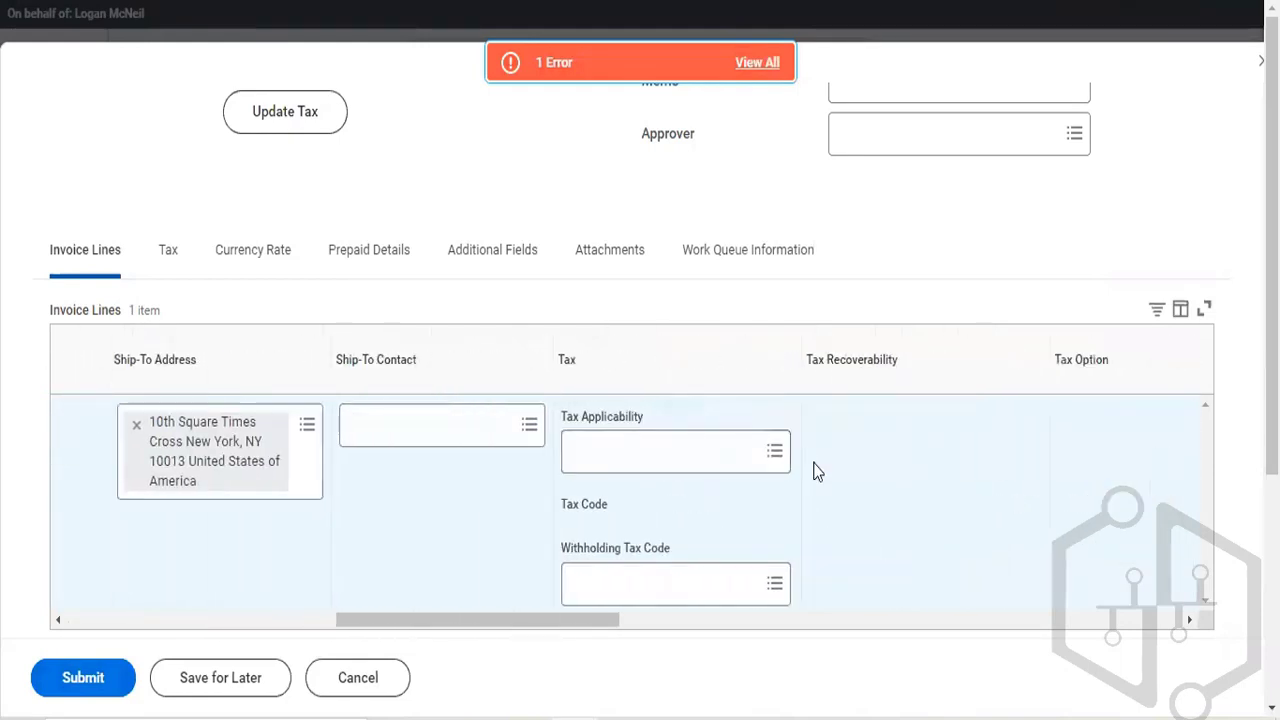
scroll(815, 470, "right", 8)
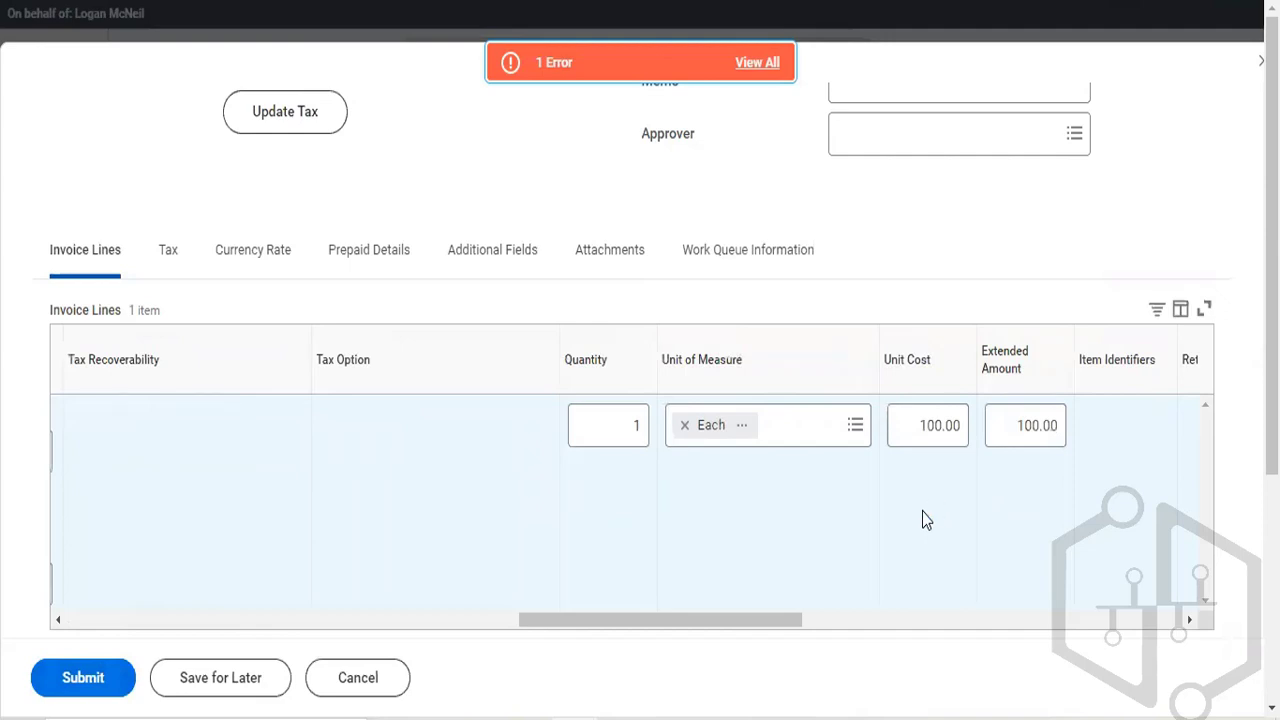
left_click(929, 429)
type("2000")
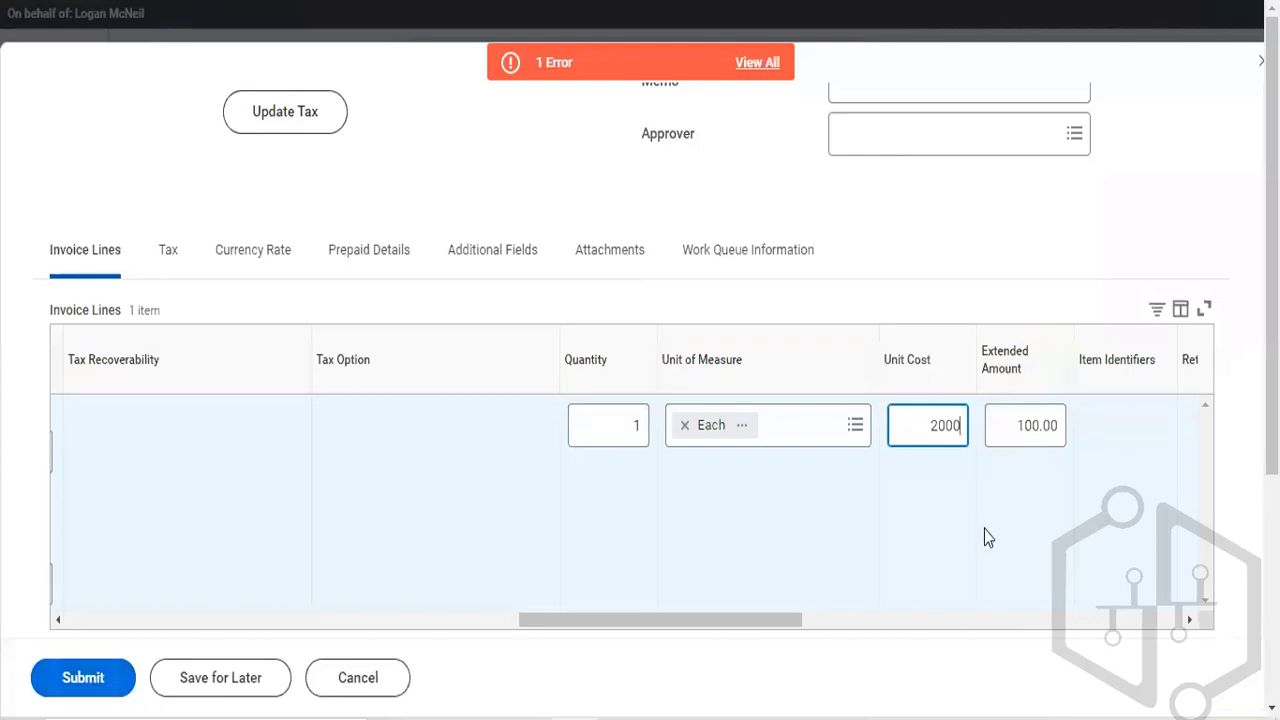
left_click(1029, 434)
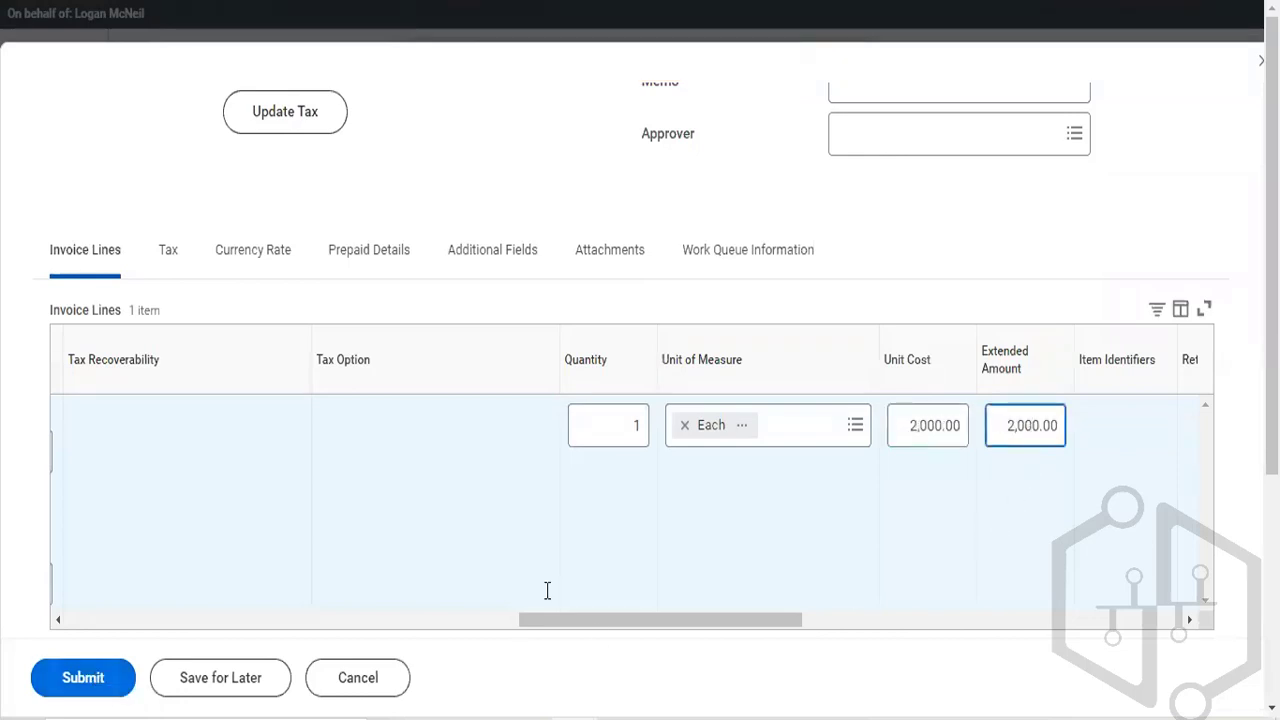
Submit the supplier invoice and open the details of the submission
left_click(86, 697)
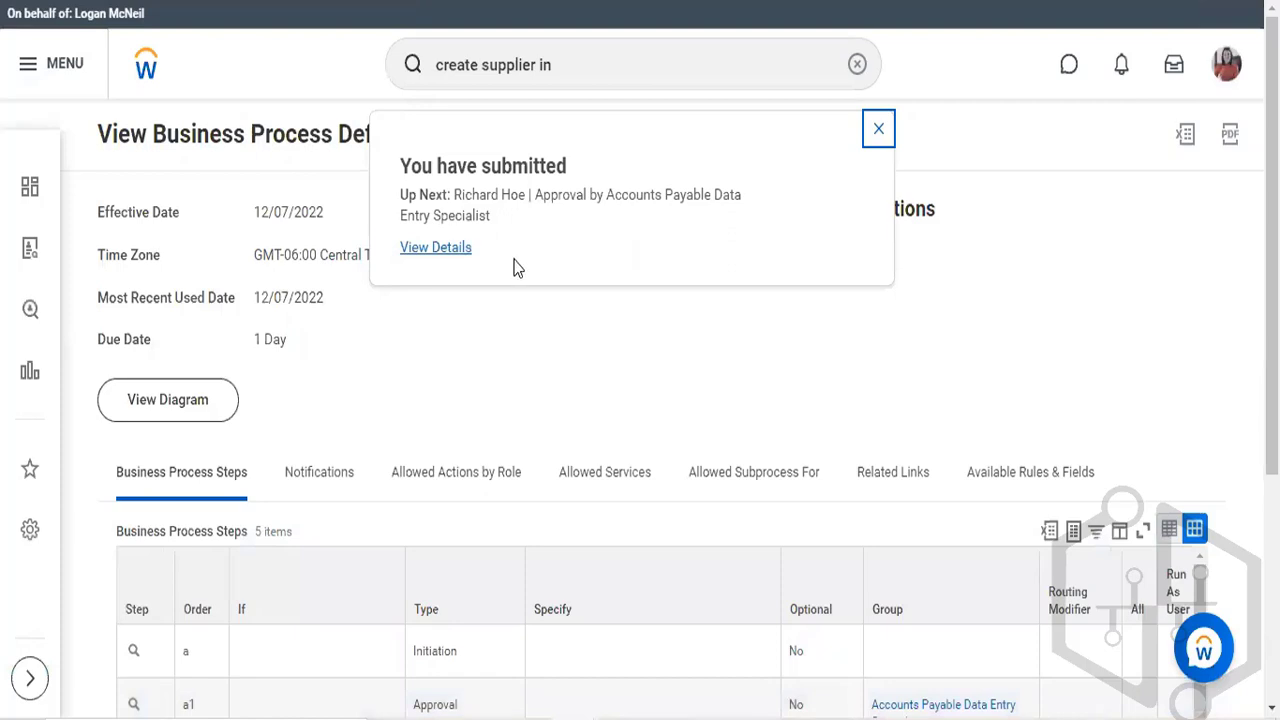
left_click(459, 250)
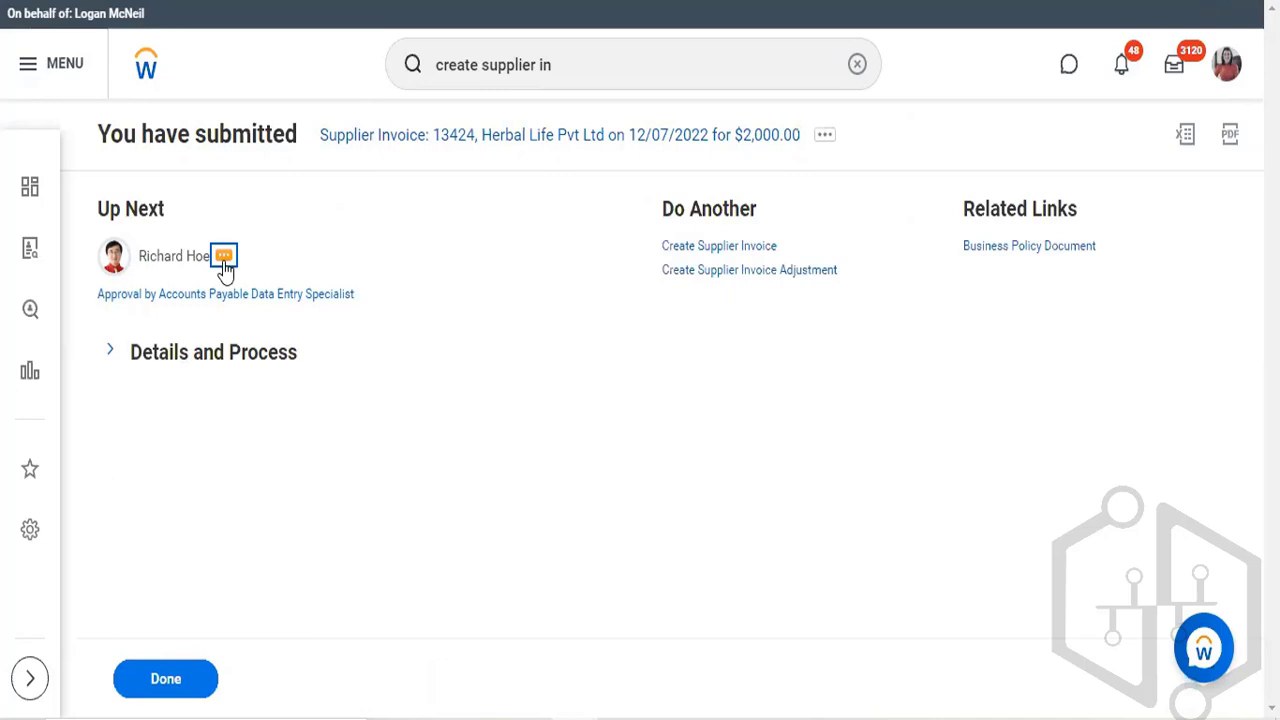
Look through the related actions of the next approver, from the frequently used ones to the security and additional data groups
left_click(224, 262)
left_click(227, 258)
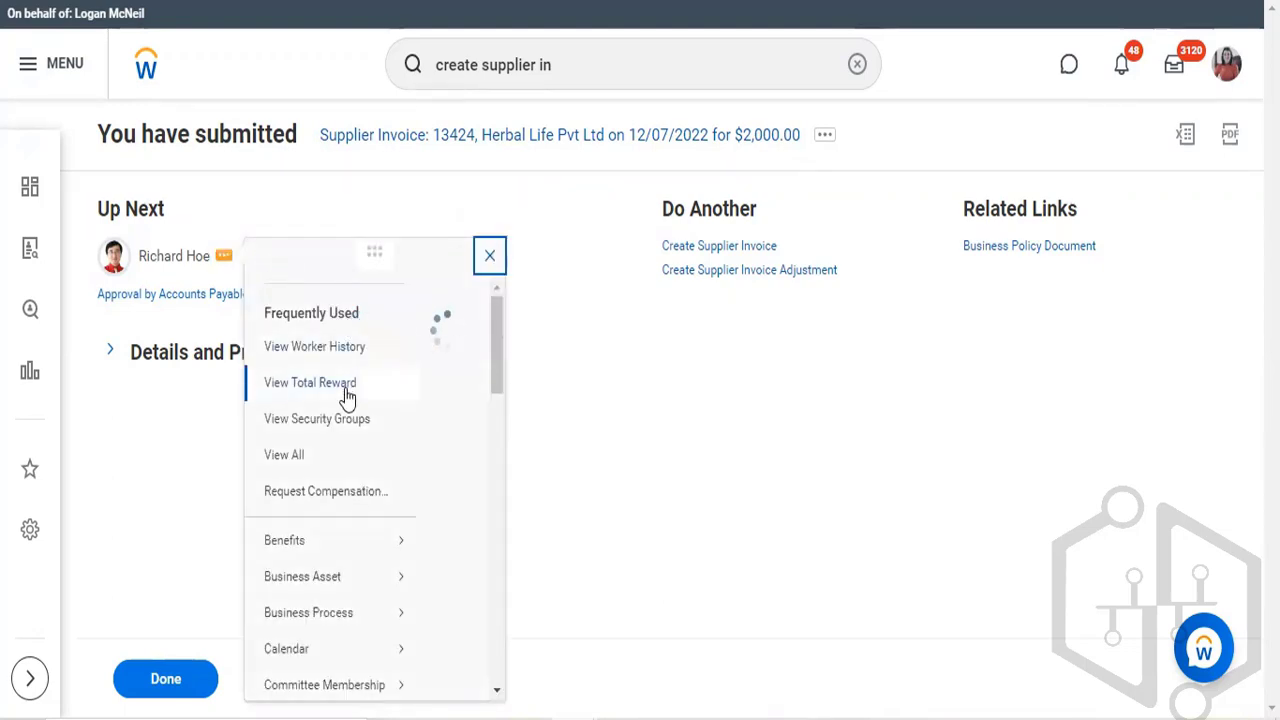
scroll(347, 395, "down", 2)
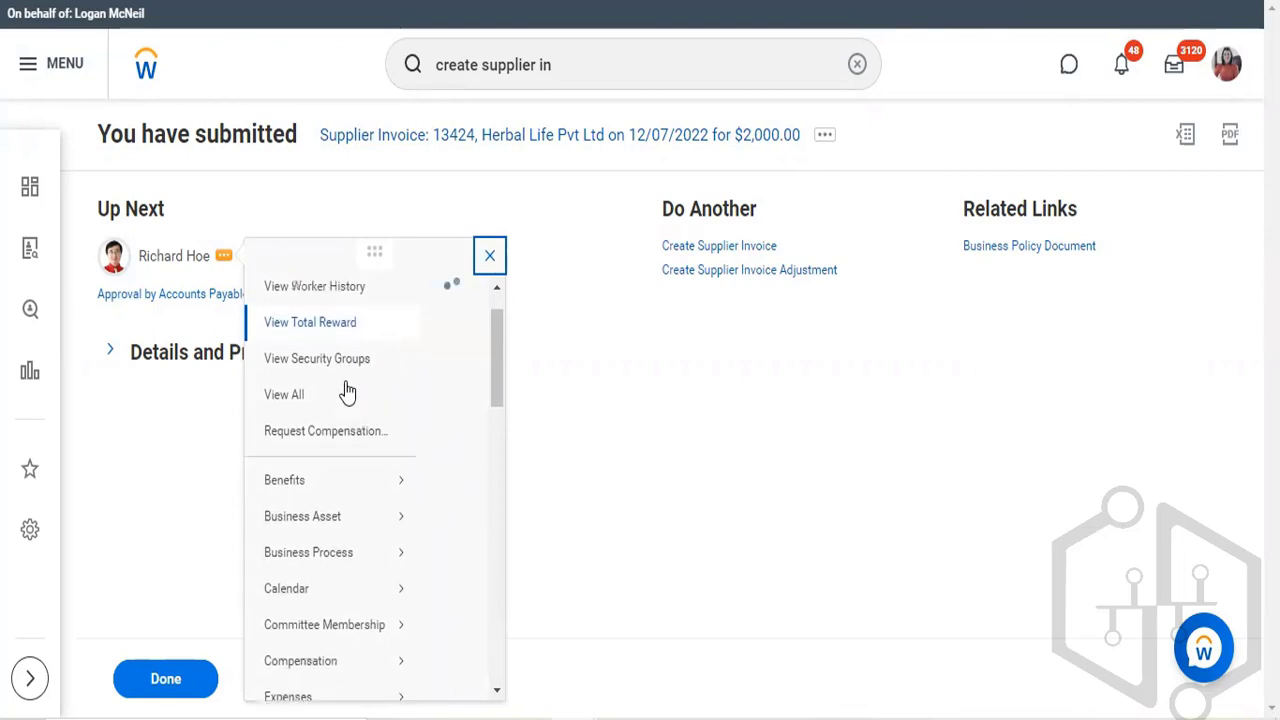
scroll(347, 393, "up", 2)
scroll(347, 393, "down", 5)
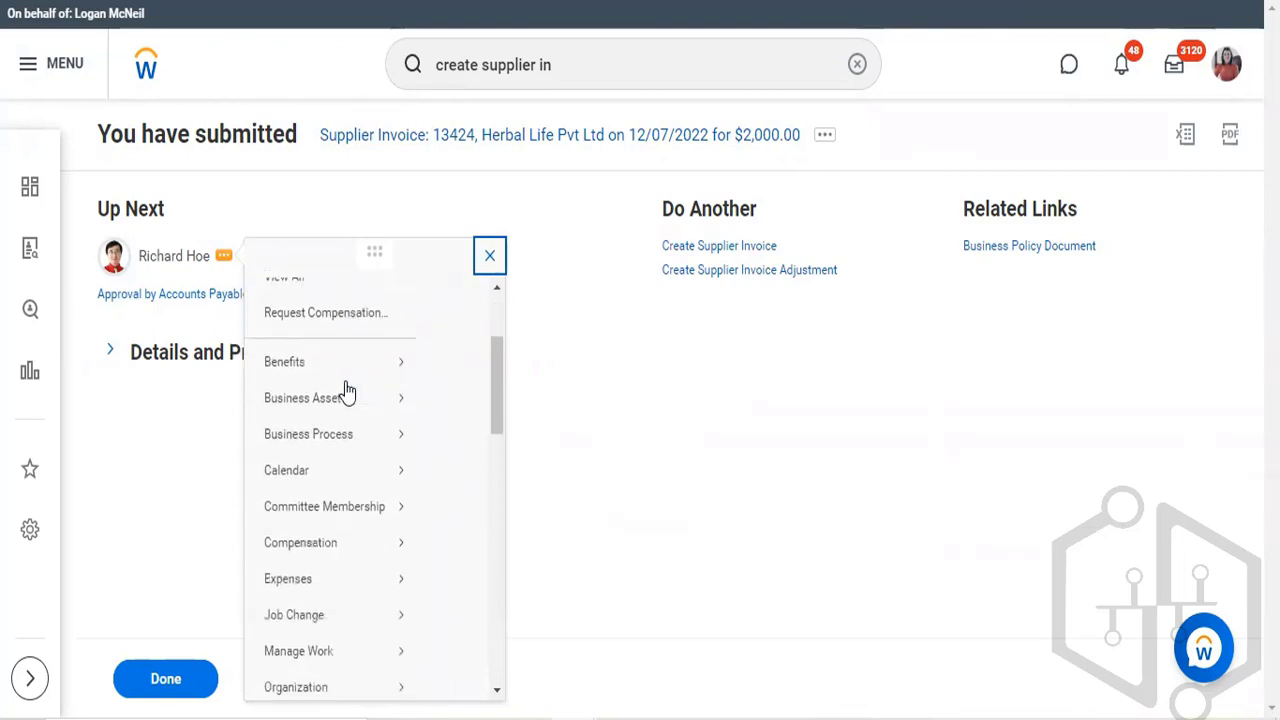
scroll(347, 393, "down", 8)
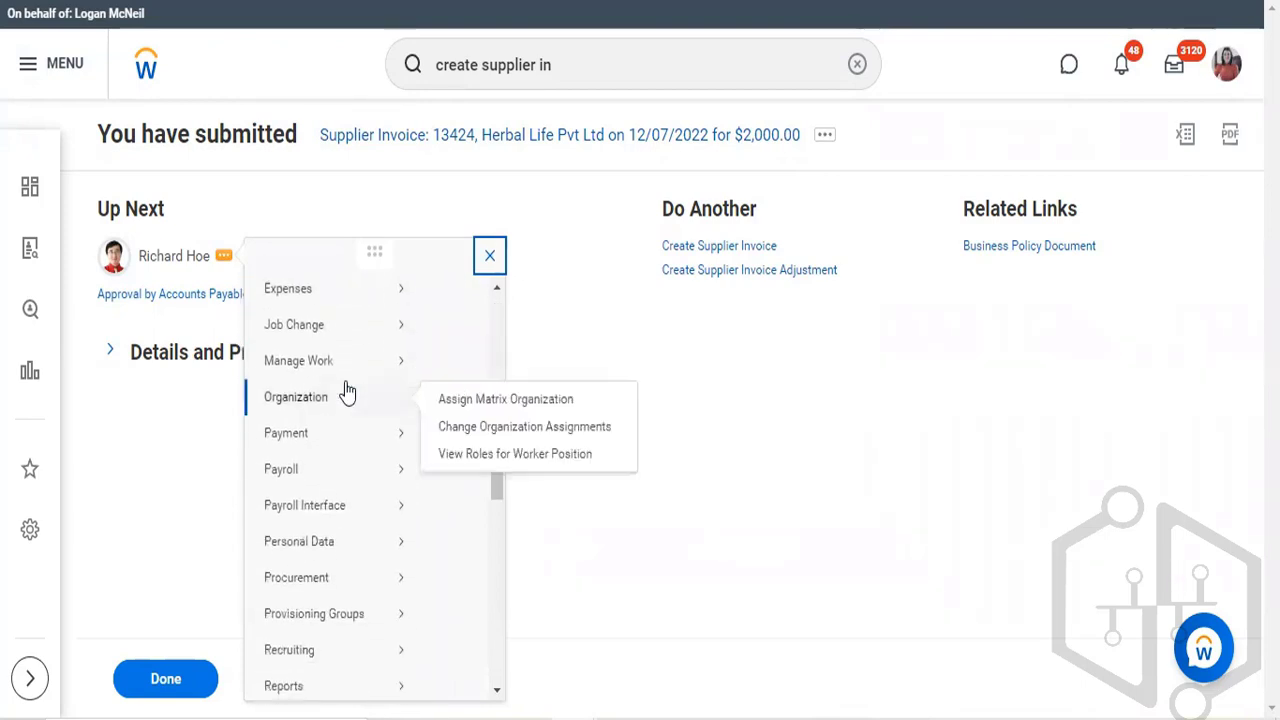
scroll(347, 393, "down", 4)
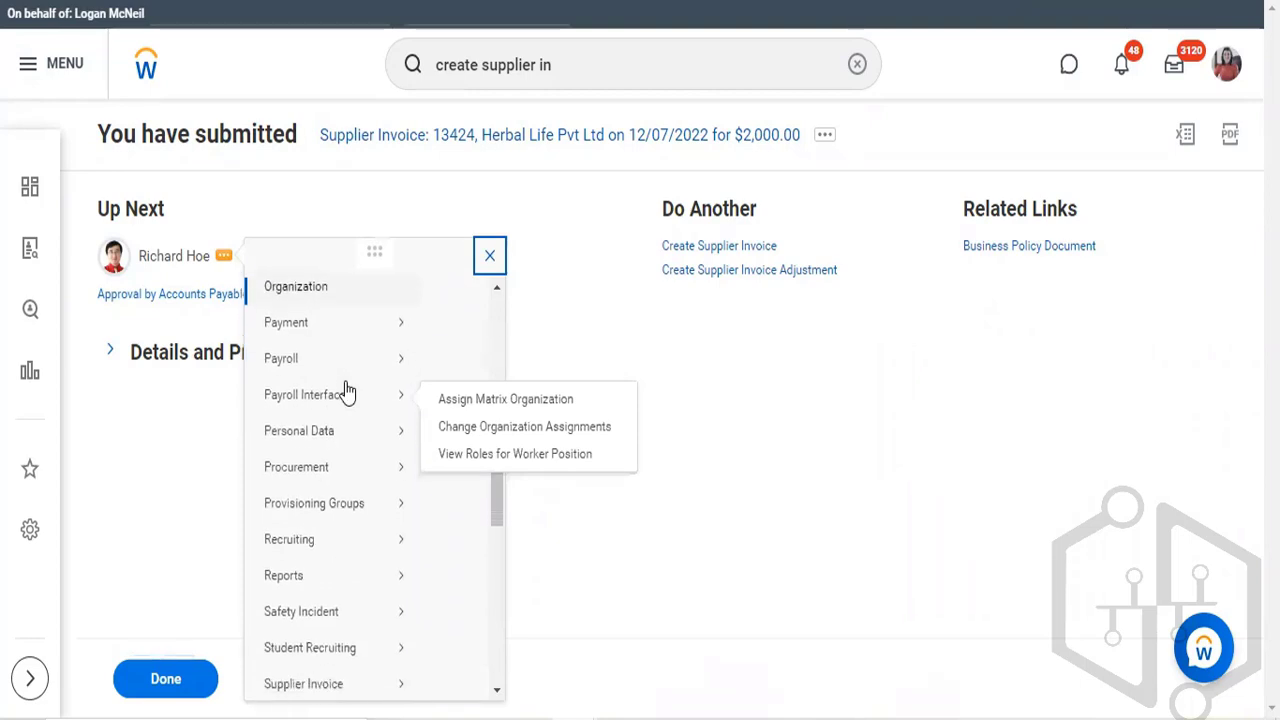
scroll(347, 393, "down", 1)
scroll(347, 391, "down", 1)
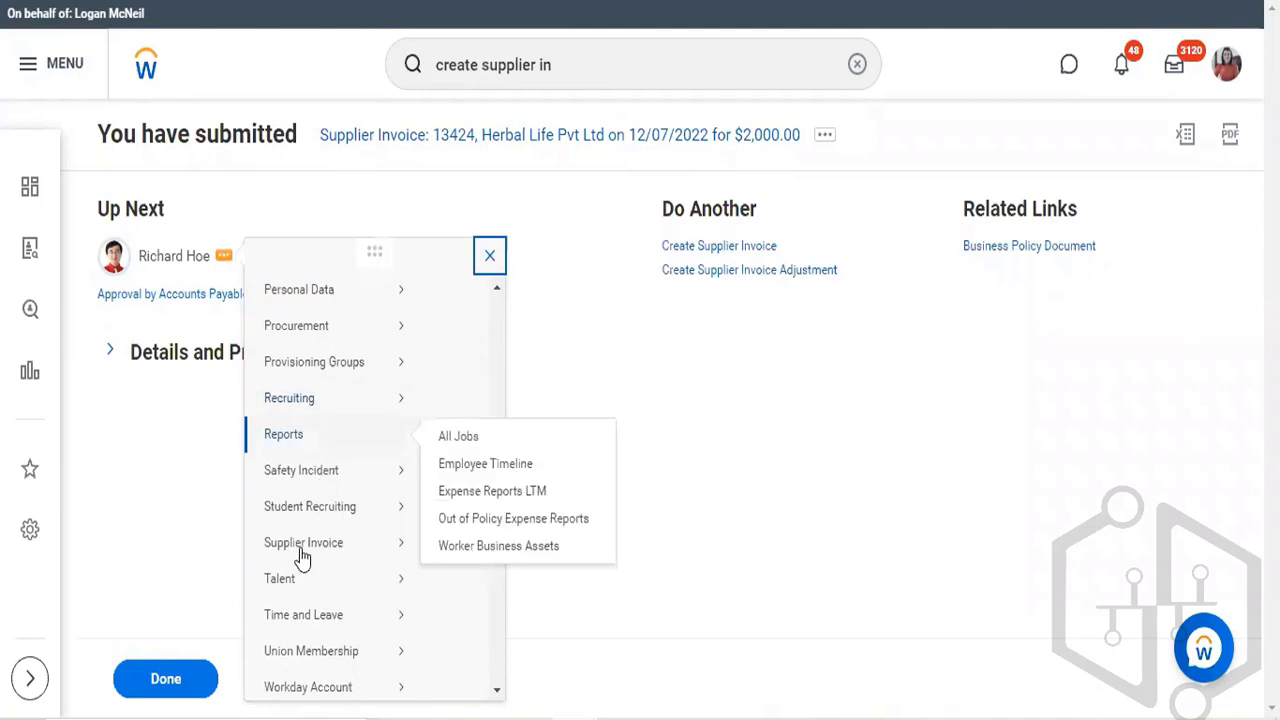
scroll(300, 560, "down", 3)
scroll(300, 560, "down", 5)
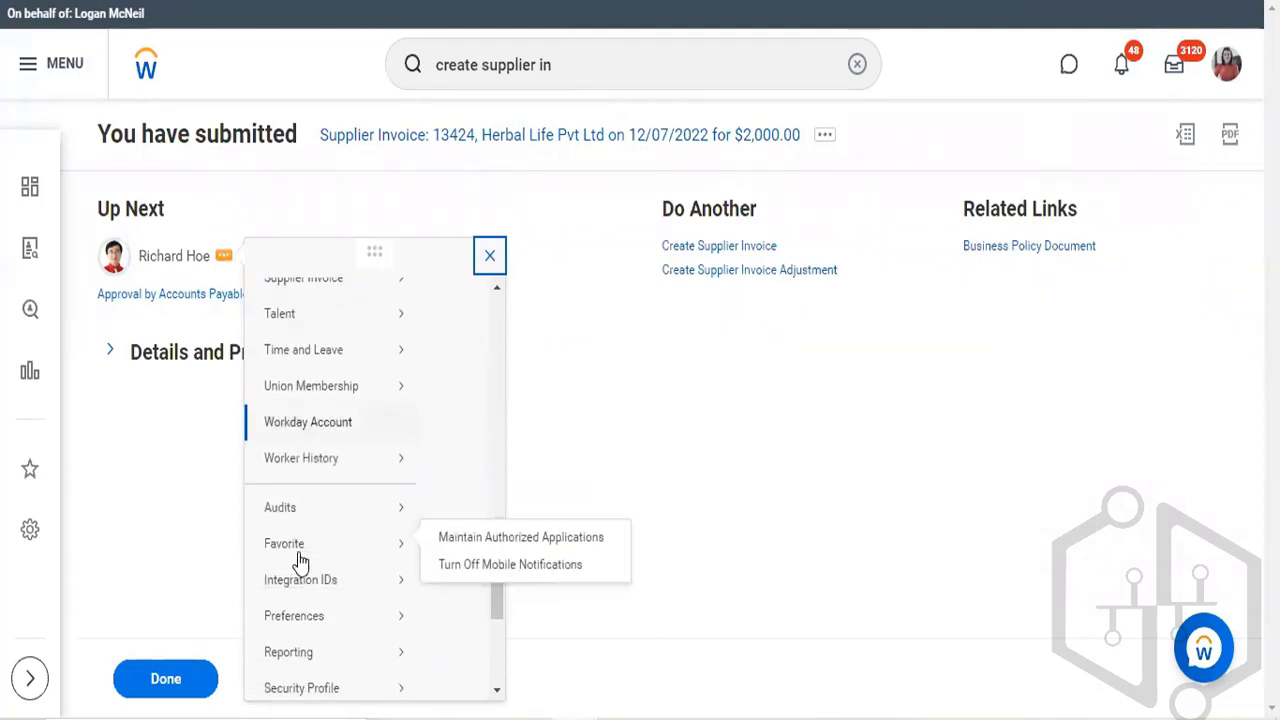
scroll(300, 562, "down", 2)
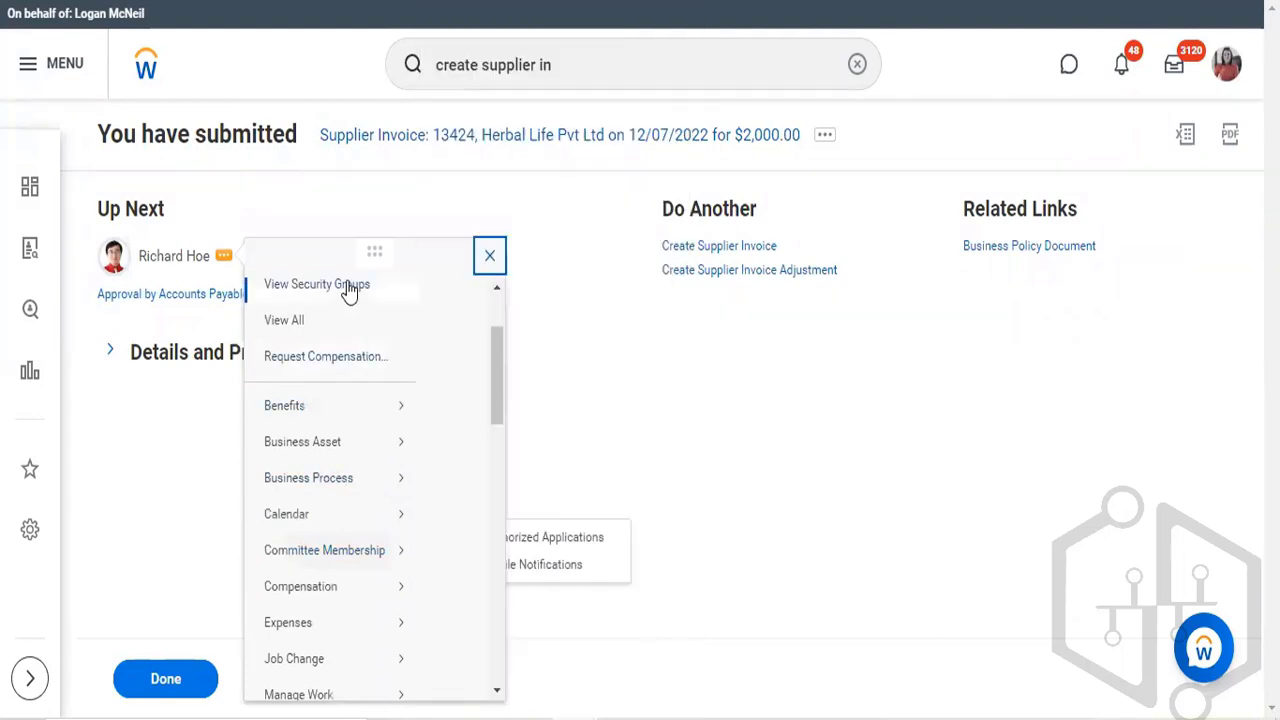
scroll(350, 288, "up", 1)
scroll(350, 288, "up", 3)
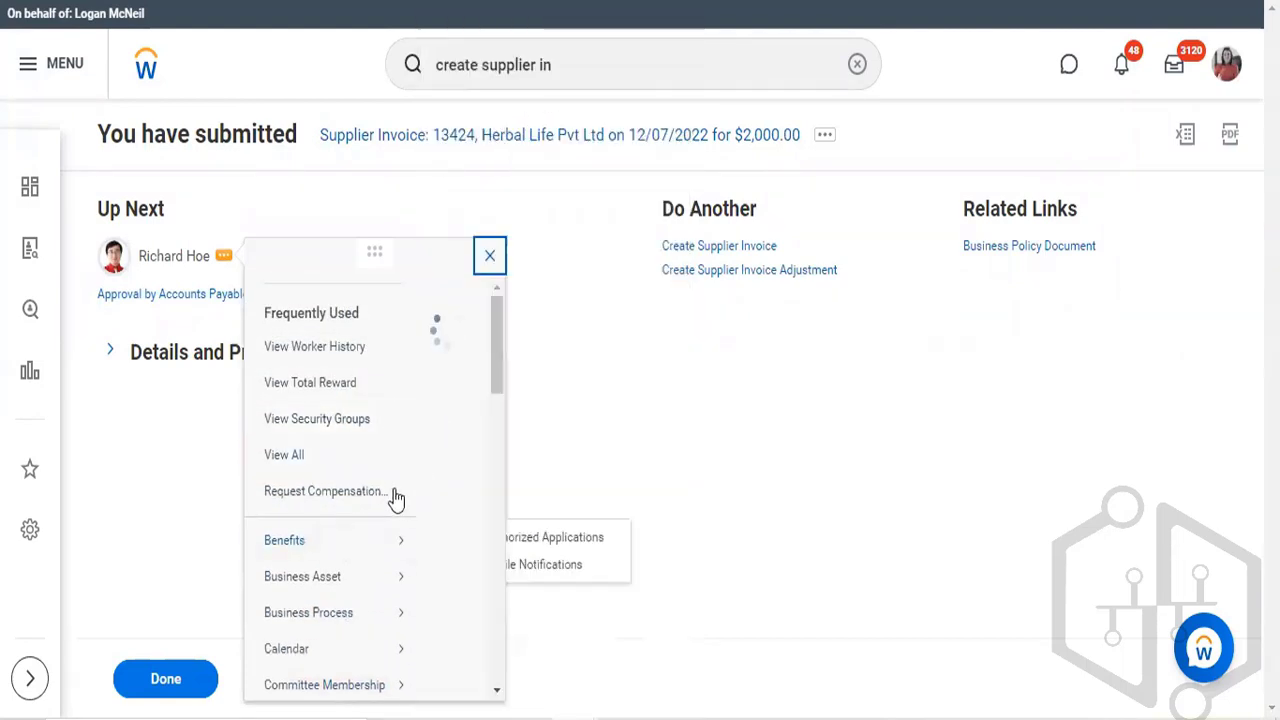
scroll(368, 500, "down", 4)
scroll(368, 500, "down", 10)
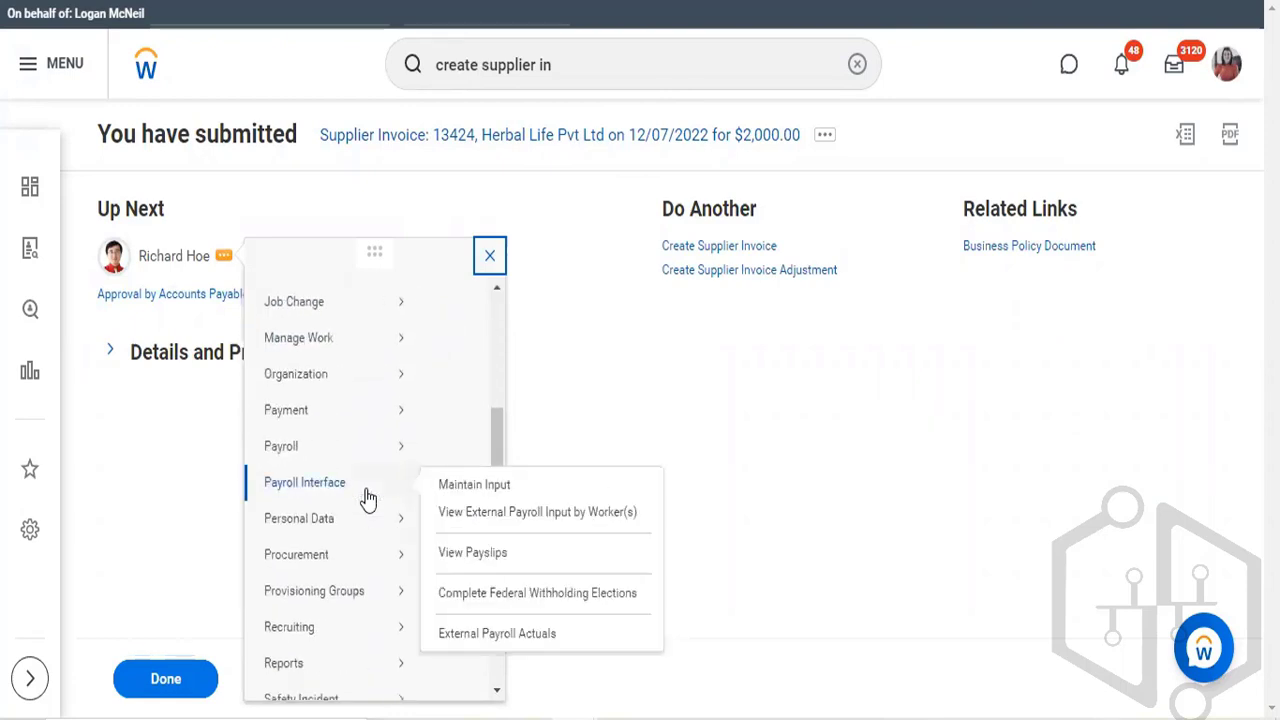
scroll(368, 498, "down", 4)
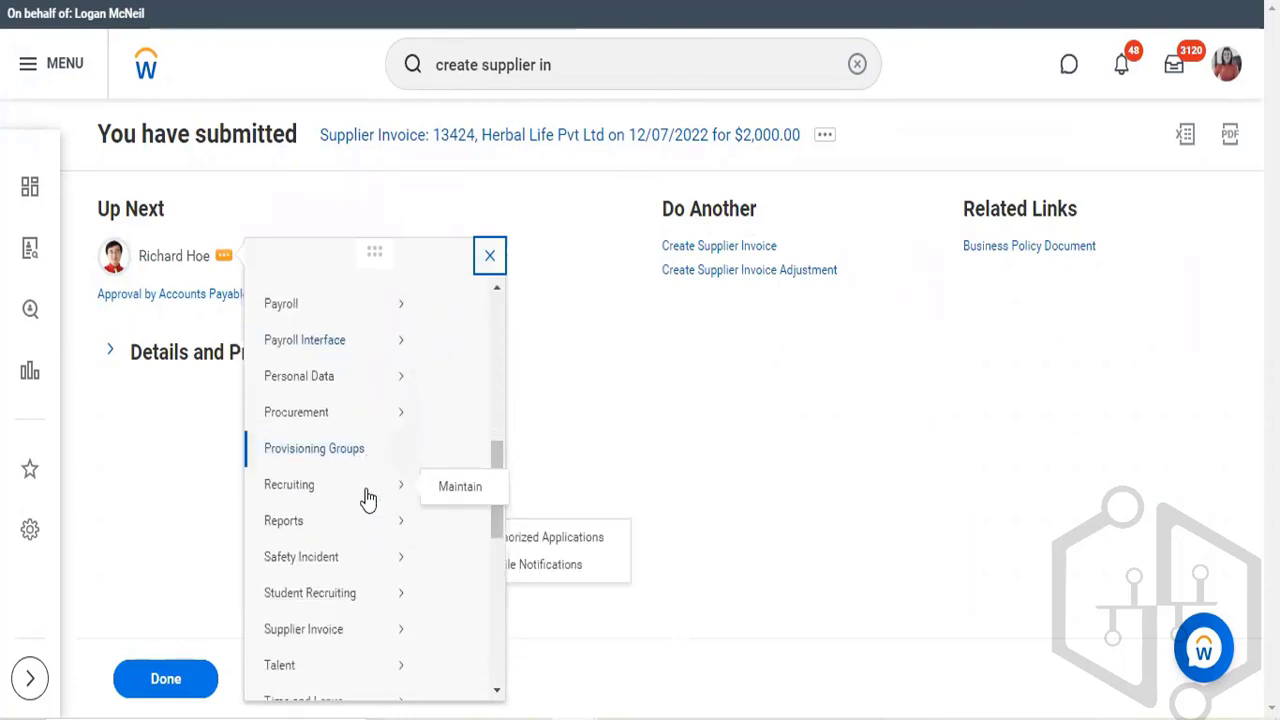
scroll(368, 500, "down", 1)
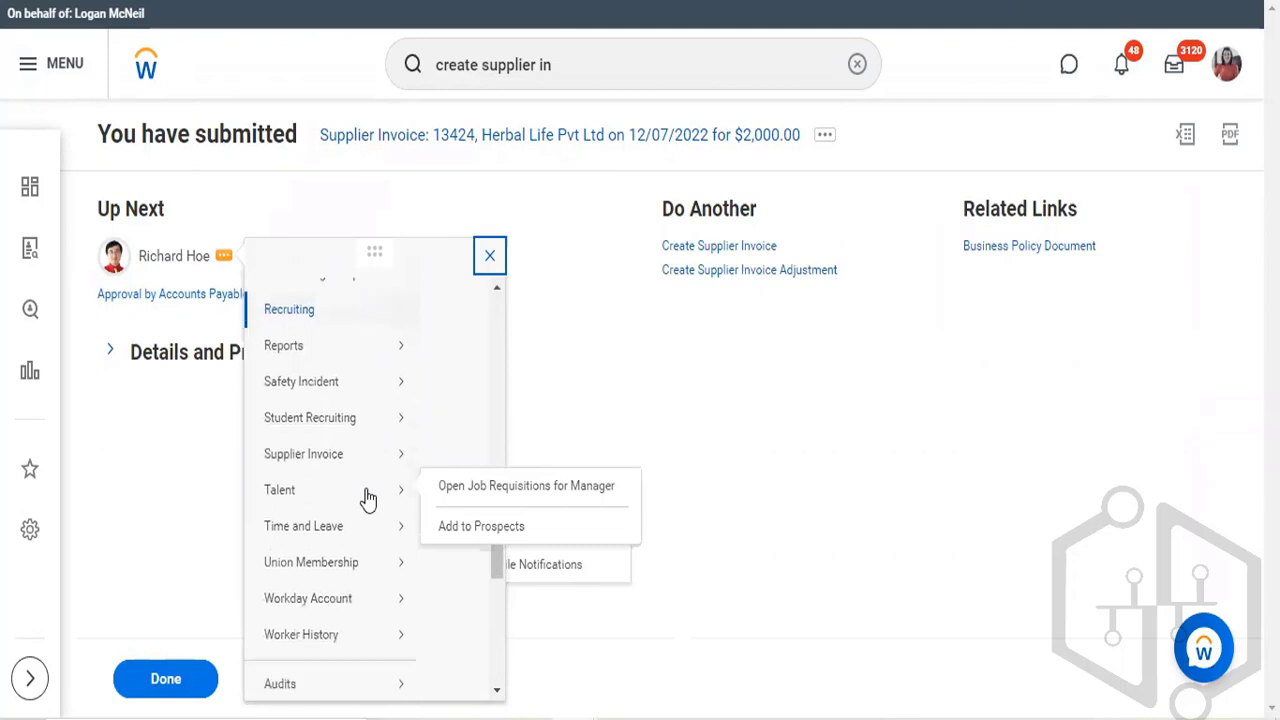
scroll(368, 498, "down", 4)
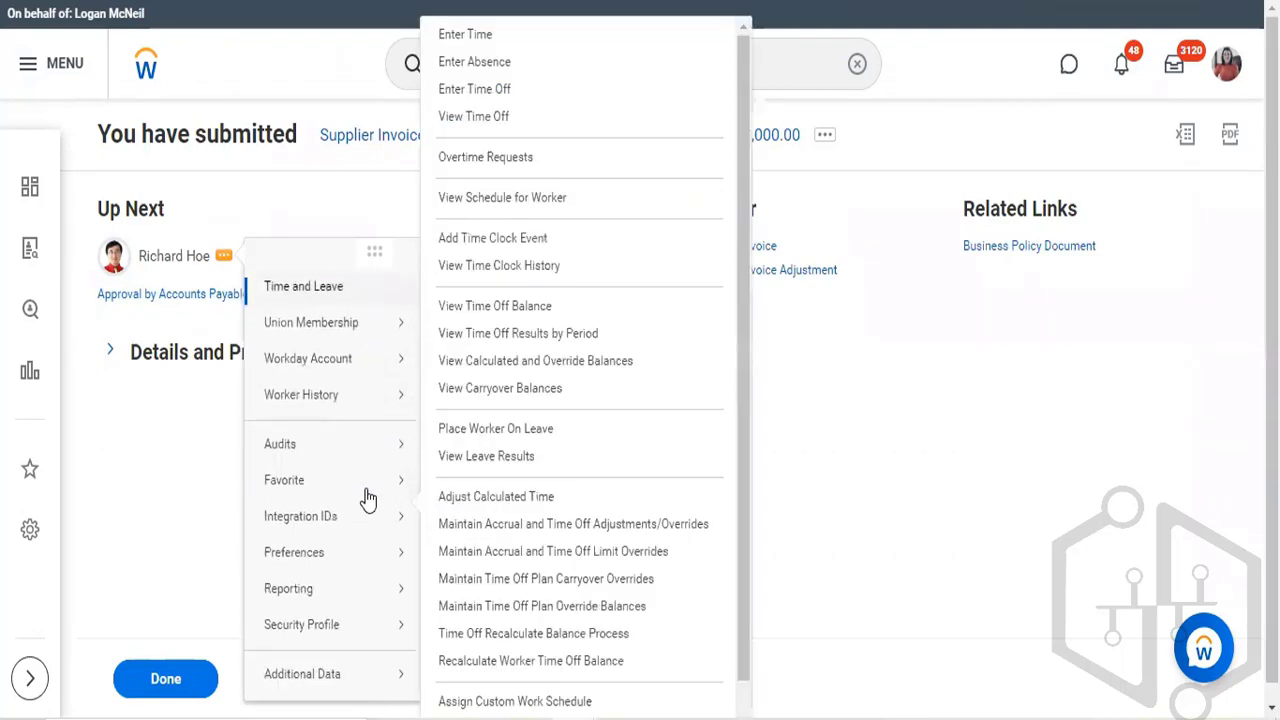
scroll(368, 498, "up", 15)
scroll(368, 498, "down", 4)
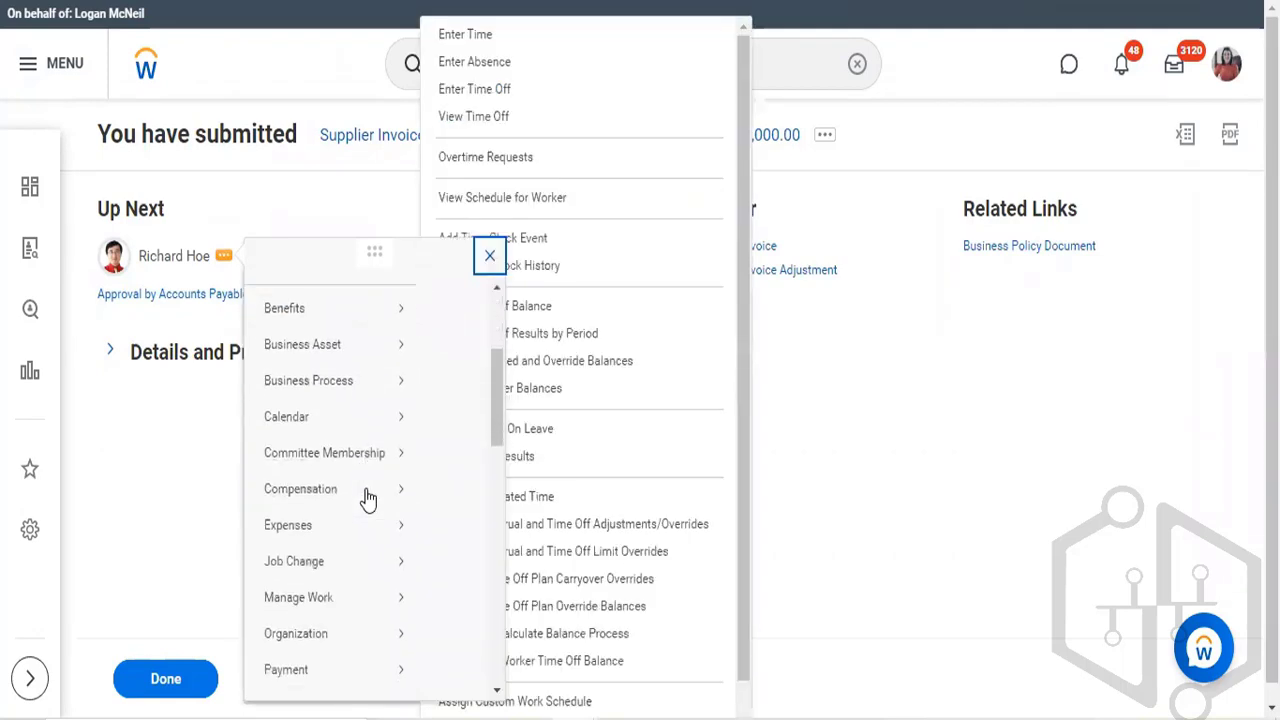
scroll(368, 498, "up", 5)
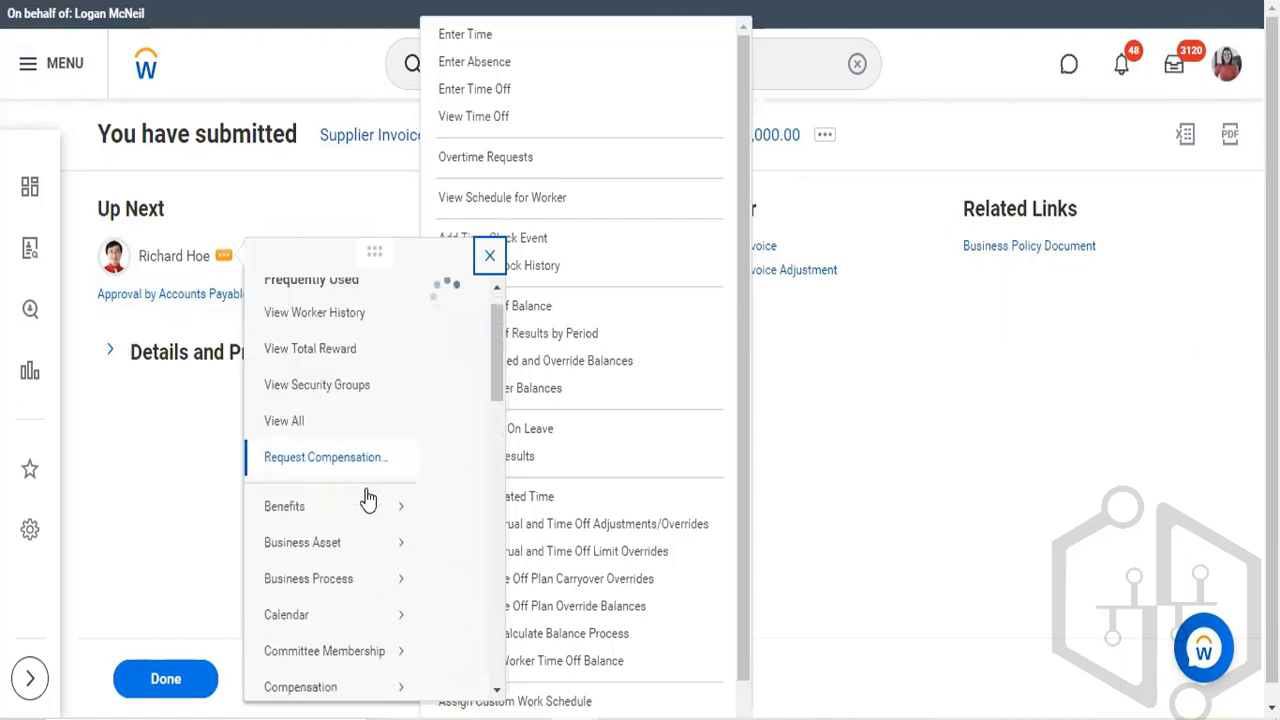
scroll(368, 498, "down", 12)
Examine the role, proxy and security group options in the approver's Security Profile actions
mouse_move(368, 475)
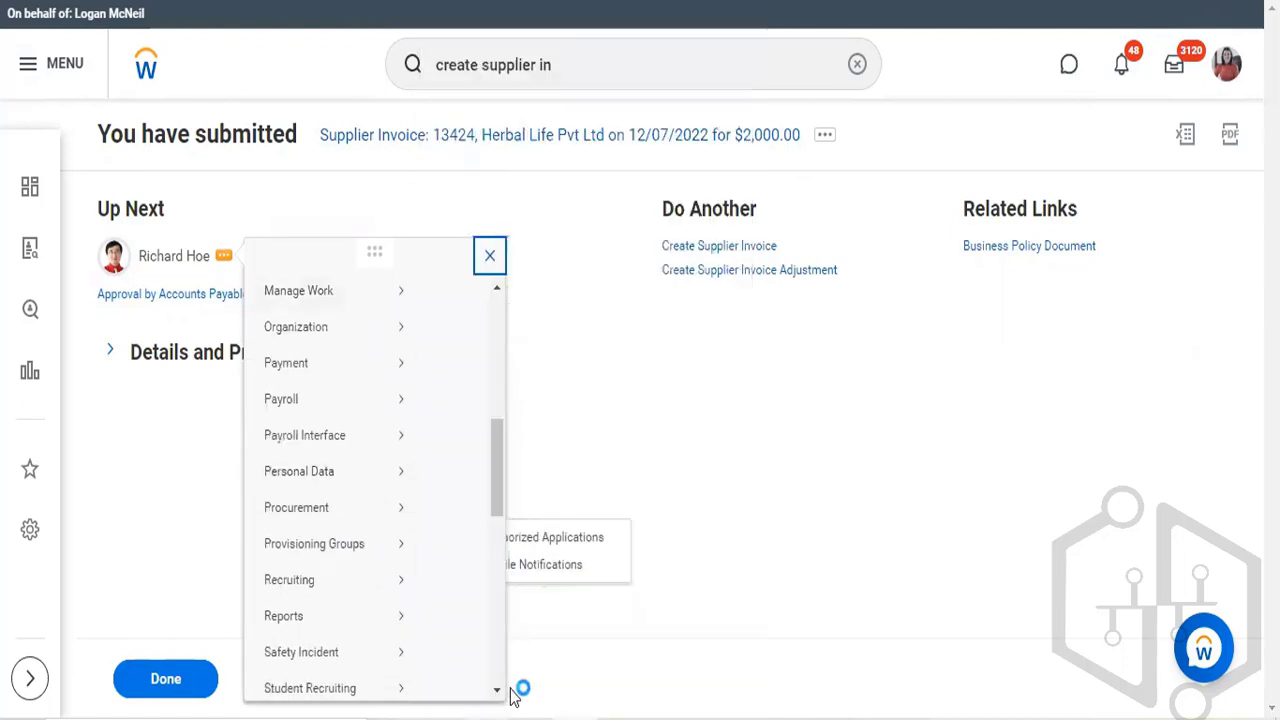
left_click(497, 690)
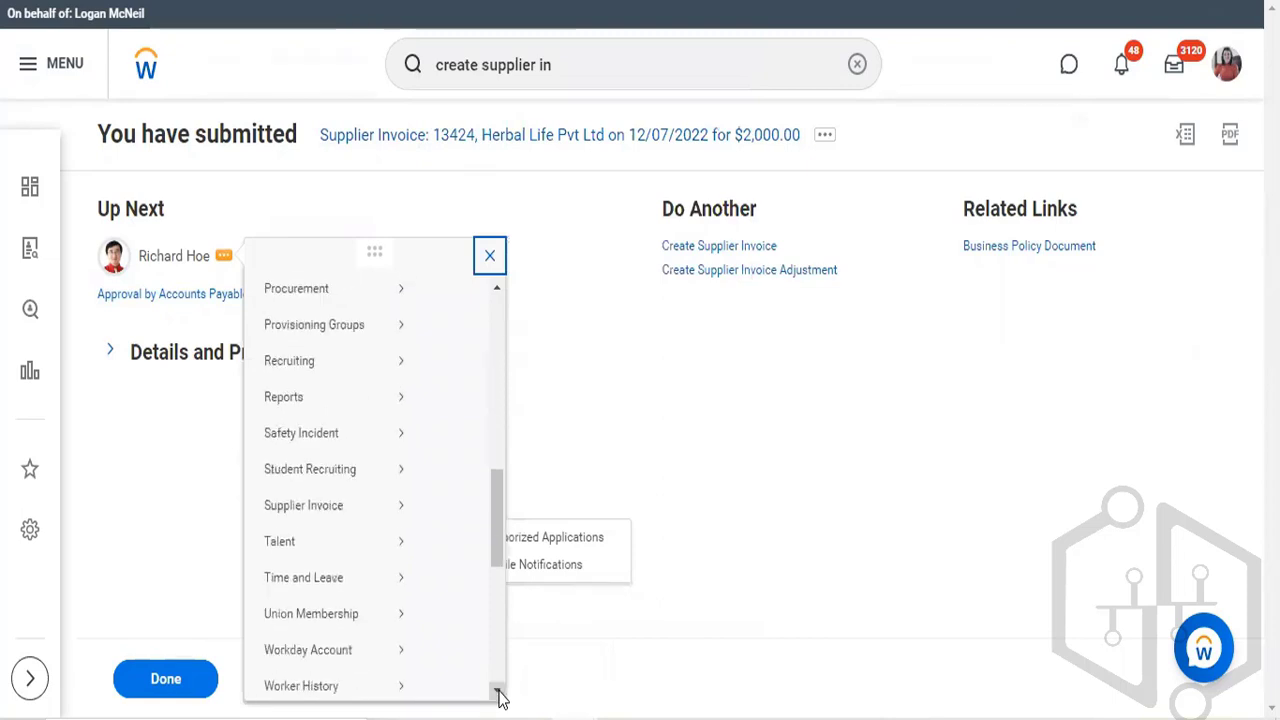
left_click(497, 690)
left_click(497, 690)
left_click(497, 690)
left_click(497, 690)
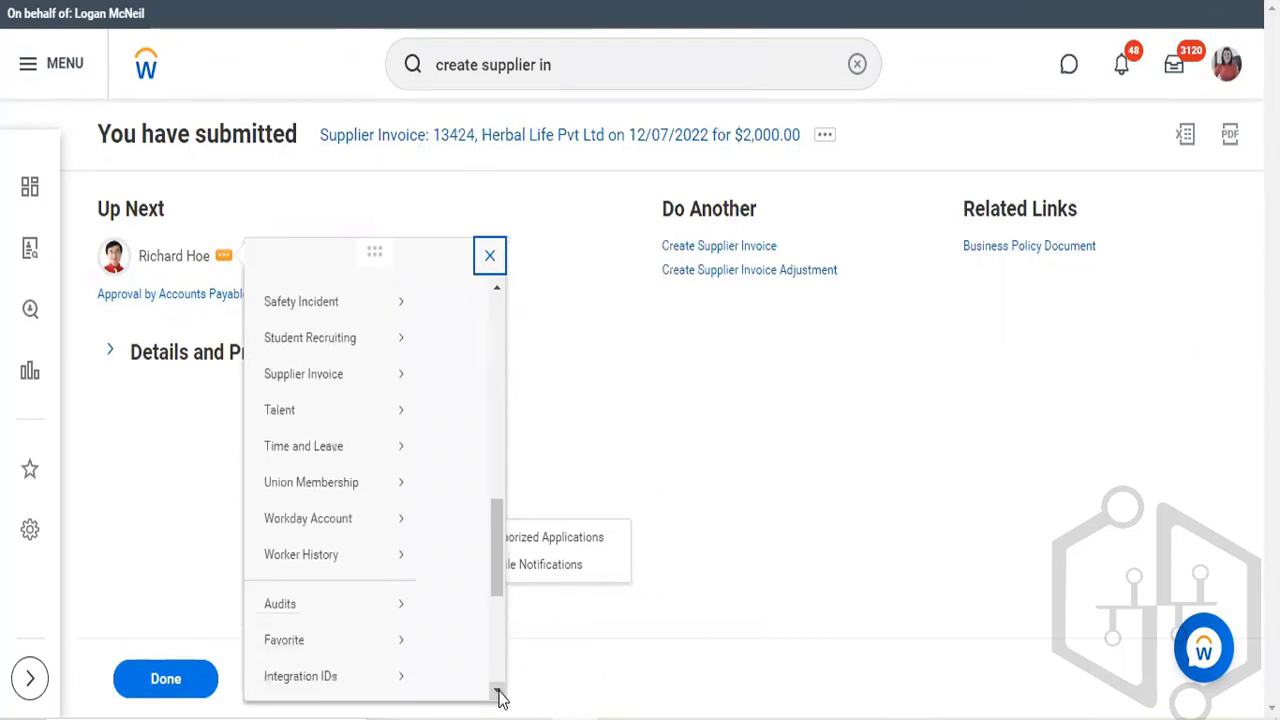
left_click(497, 690)
left_click(497, 690)
left_click(497, 690)
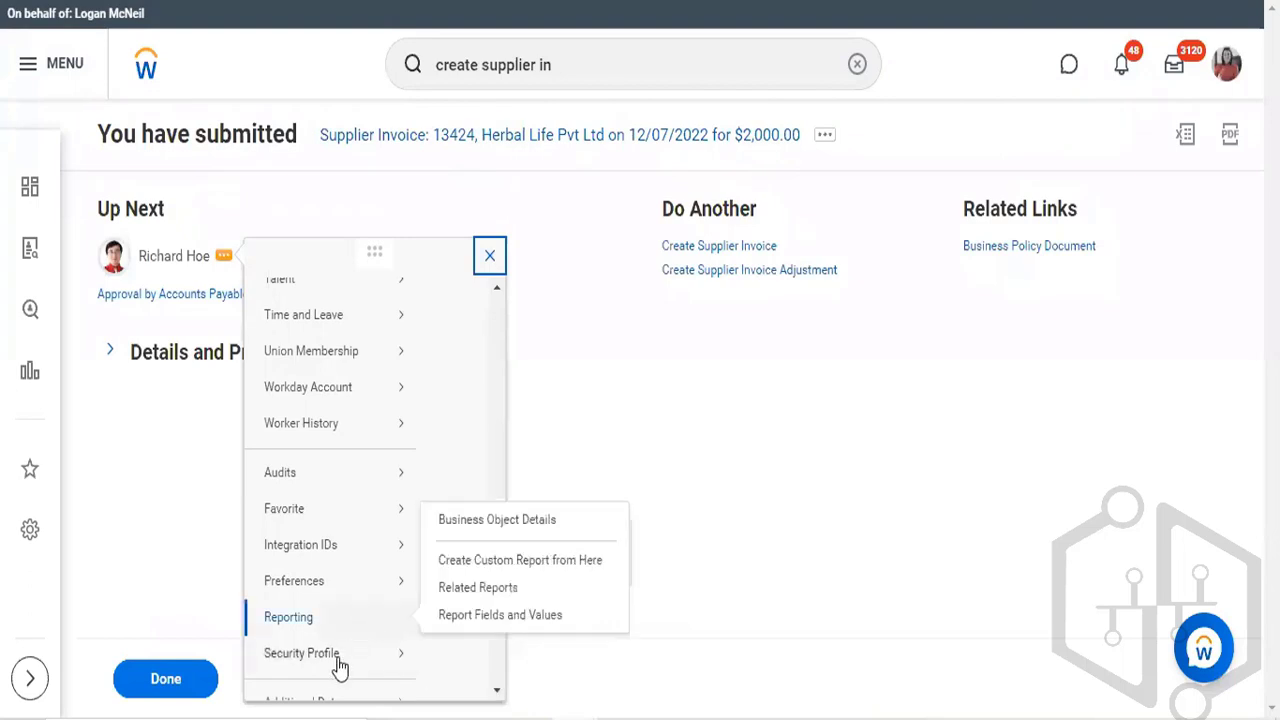
mouse_move(340, 667)
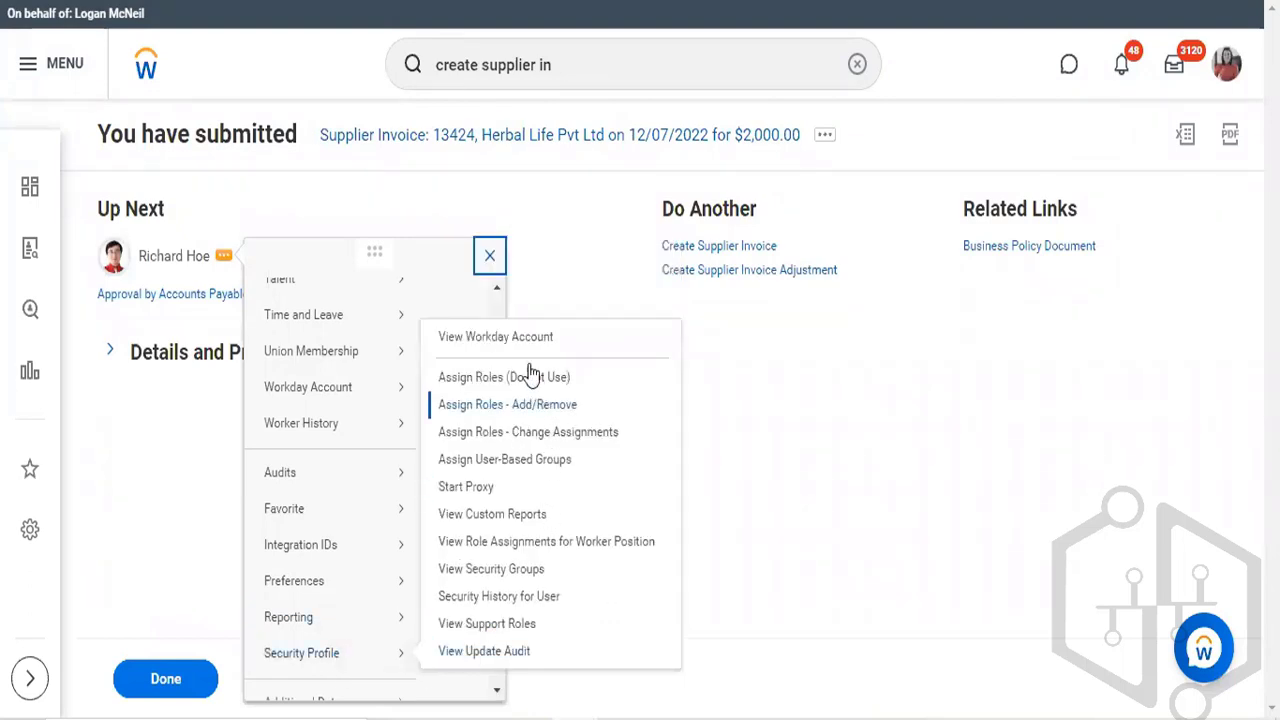
left_click(515, 406)
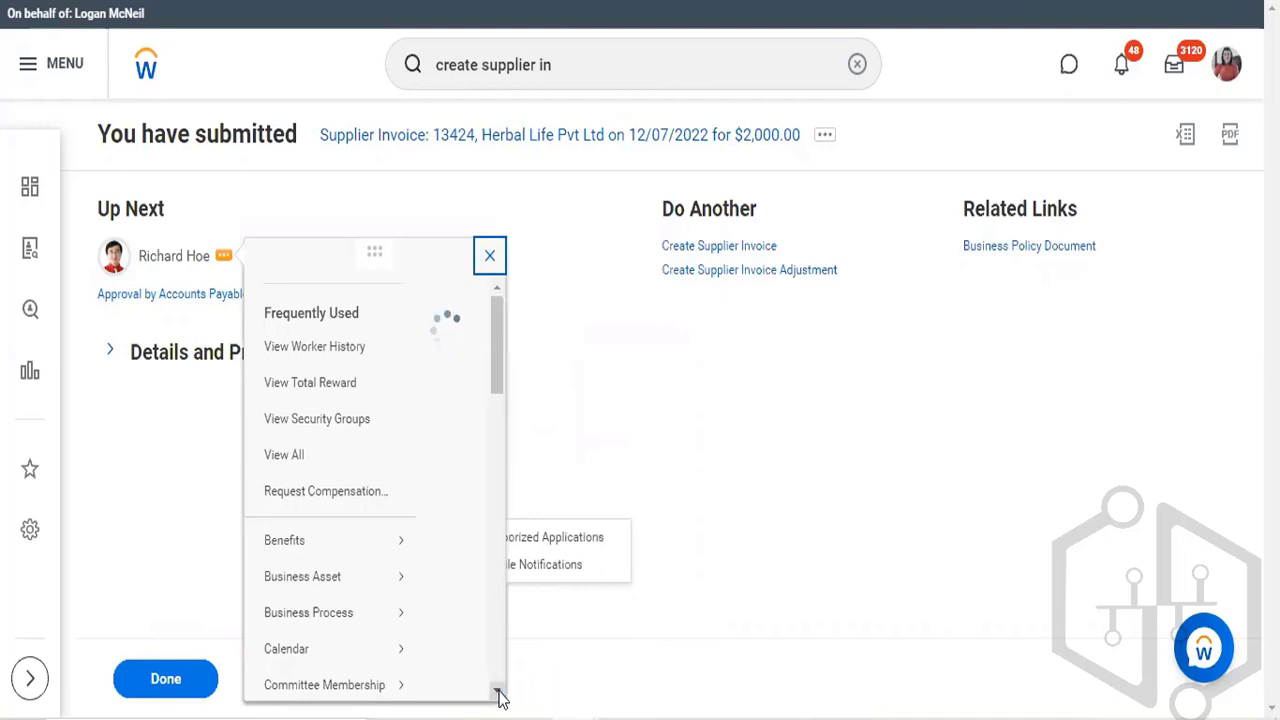
Start a proxy session acting as the next approver through their Security Profile actions
scroll(500, 697, "down", 10)
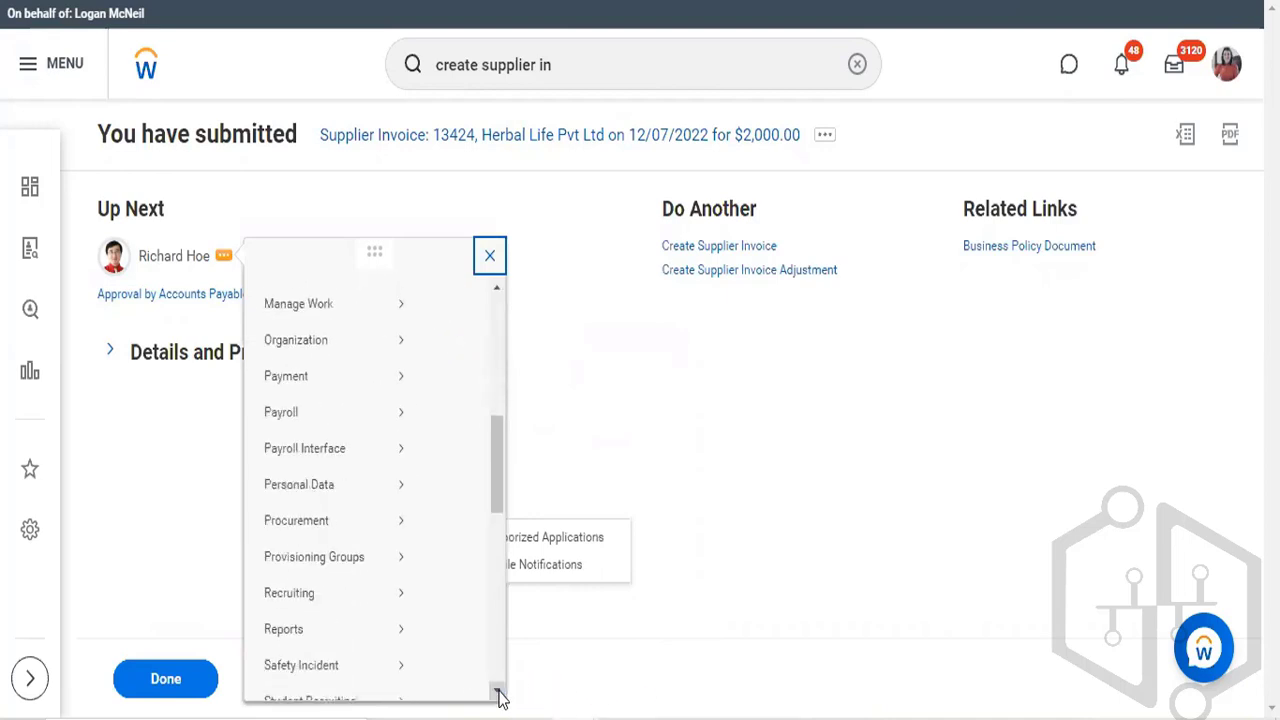
scroll(500, 697, "down", 10)
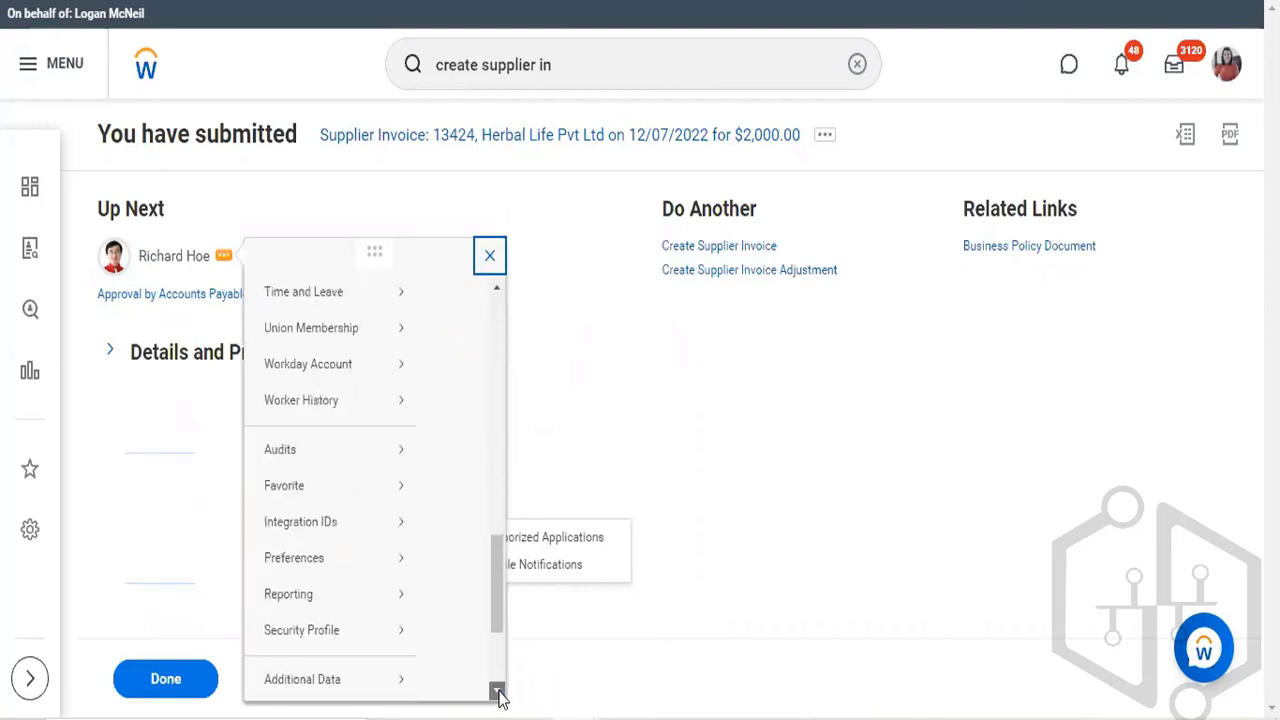
scroll(500, 697, "down", 2)
mouse_move(322, 592)
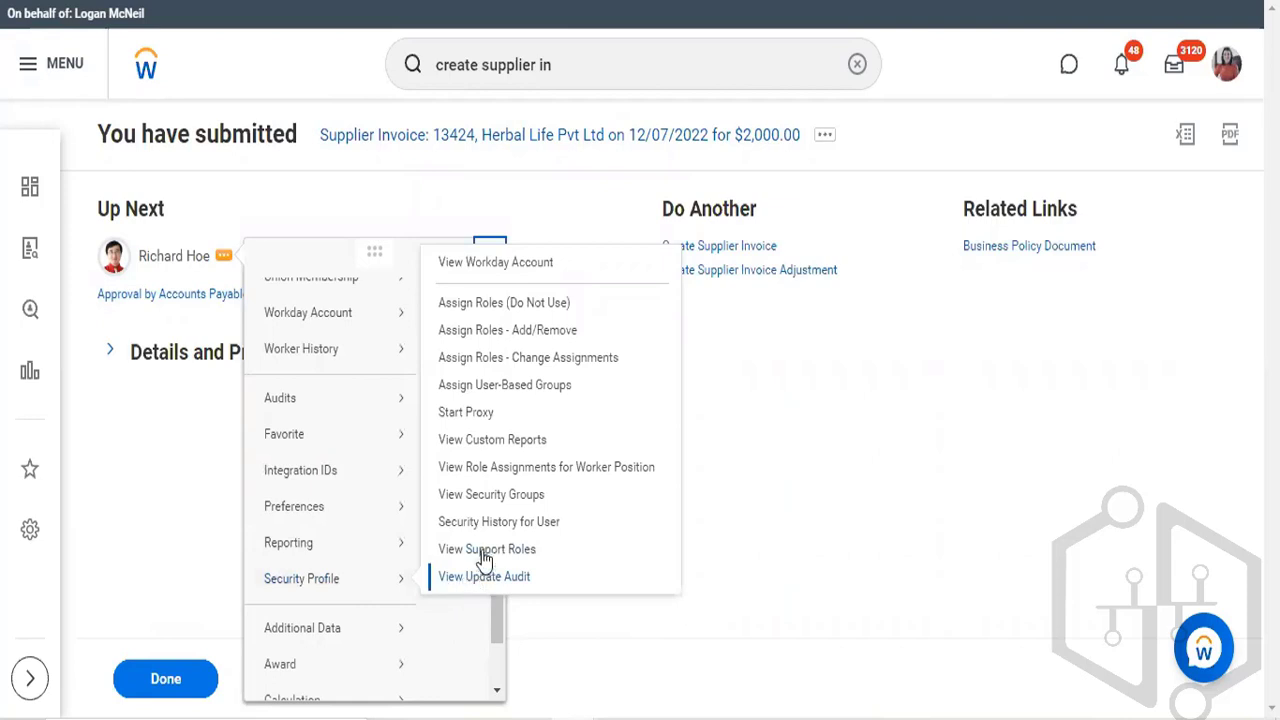
left_click(480, 410)
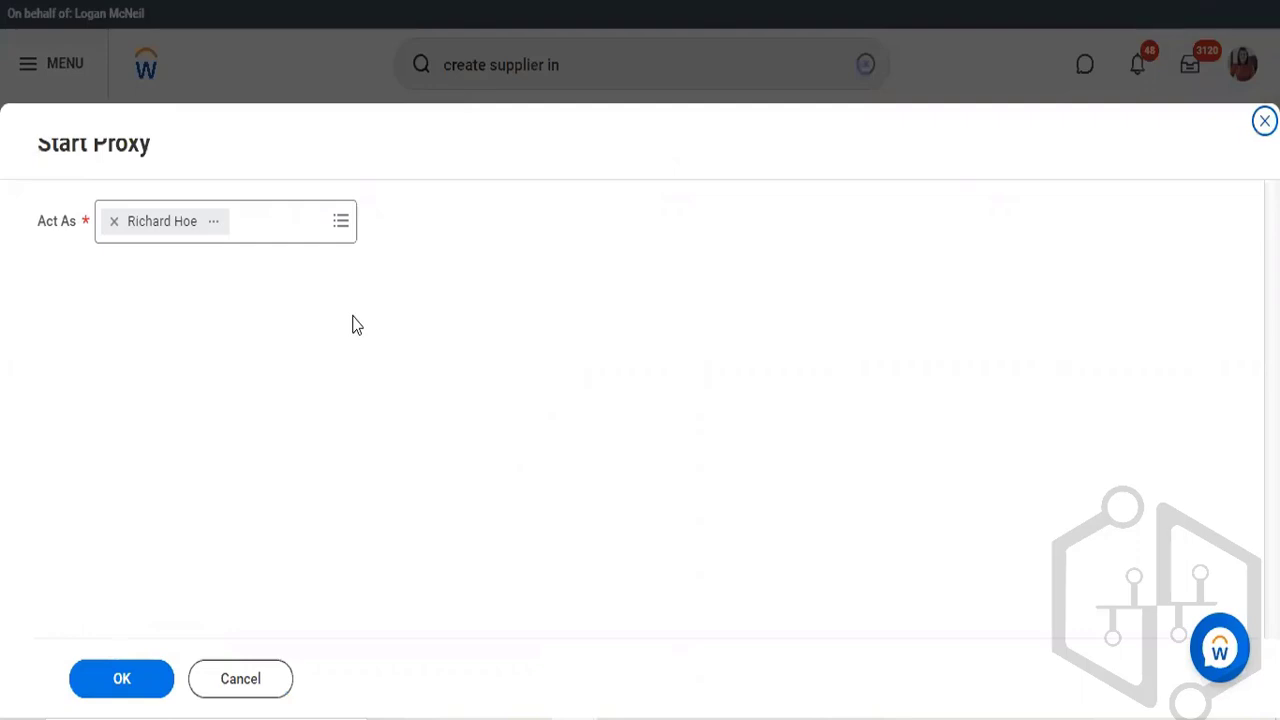
left_click(121, 688)
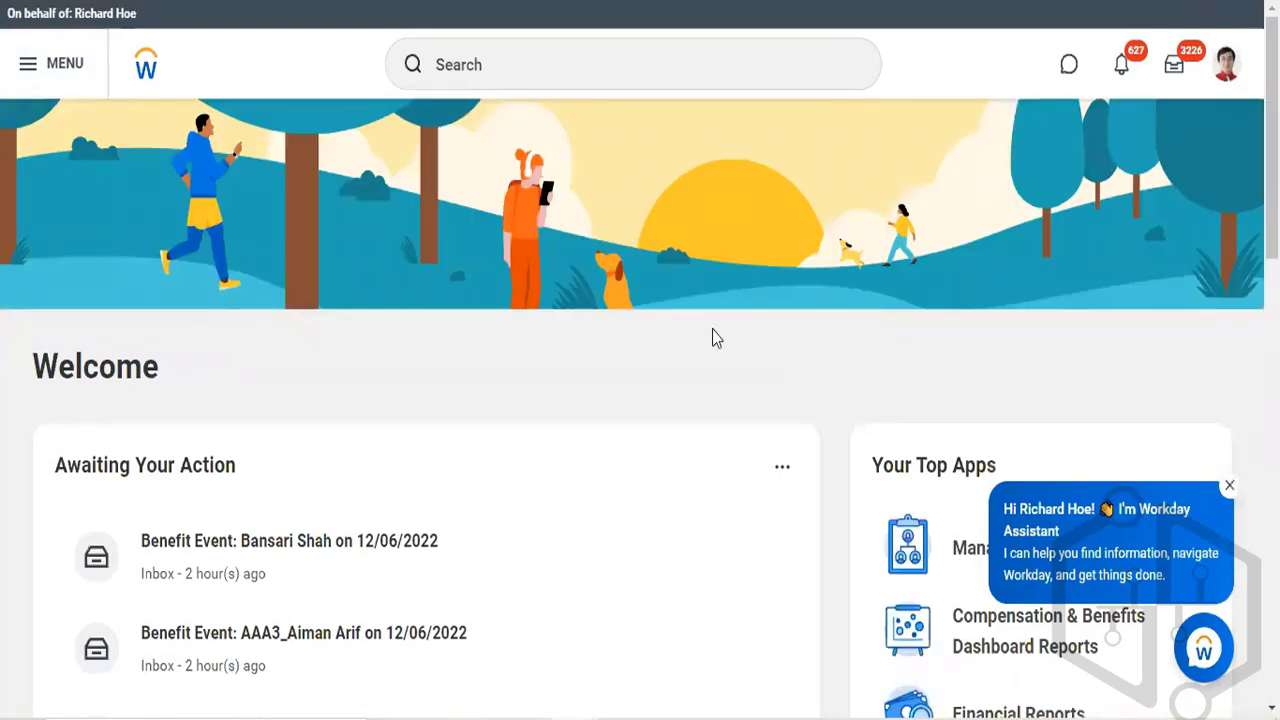
Open the approver's inbox and bring up the review task for the Herbal Life Pvt Ltd supplier invoice of $2,000.00
left_click(1172, 68)
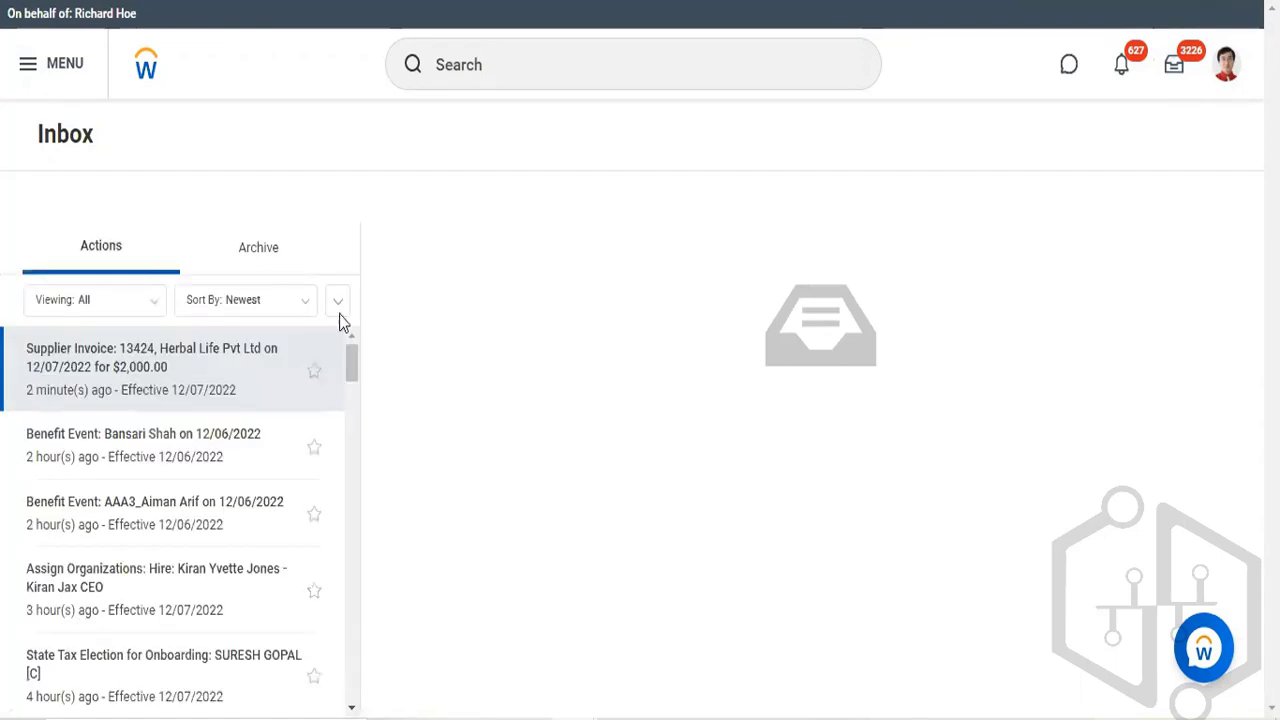
left_click(235, 380)
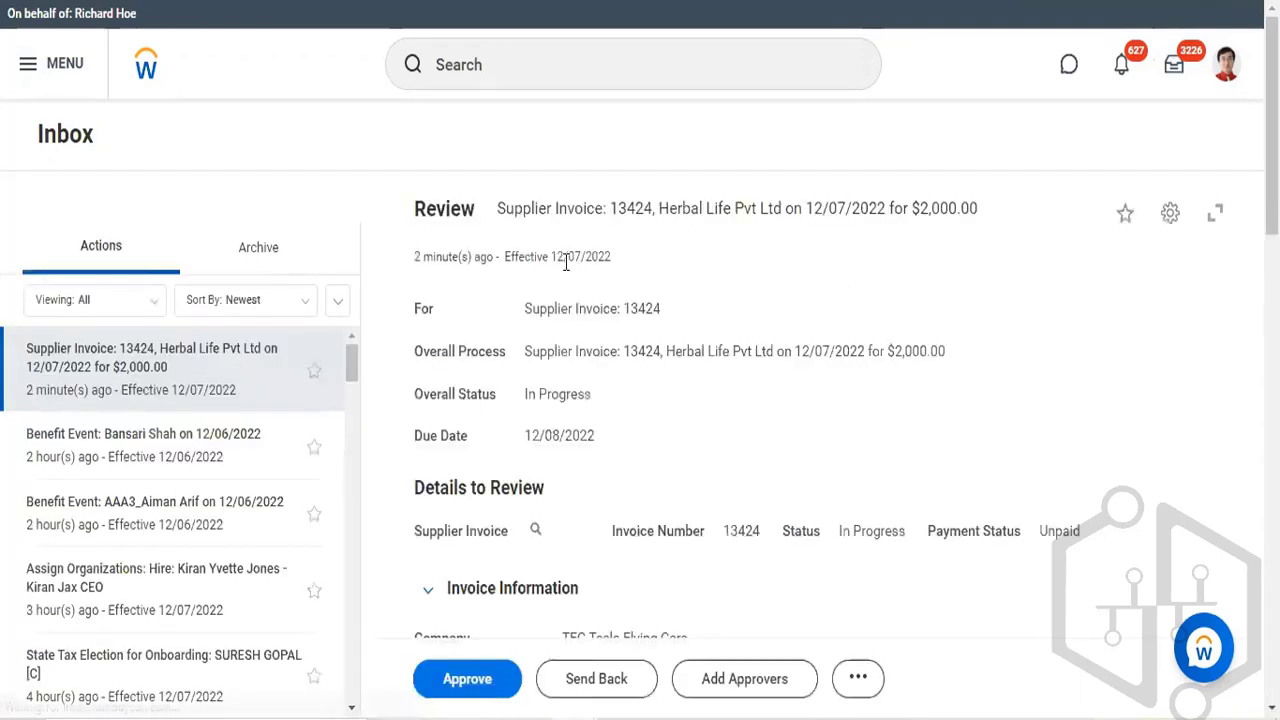
Review the Herbal Life Pvt Ltd supplier invoice's company, supplier and date details and approve it
scroll(531, 451, "down", 1)
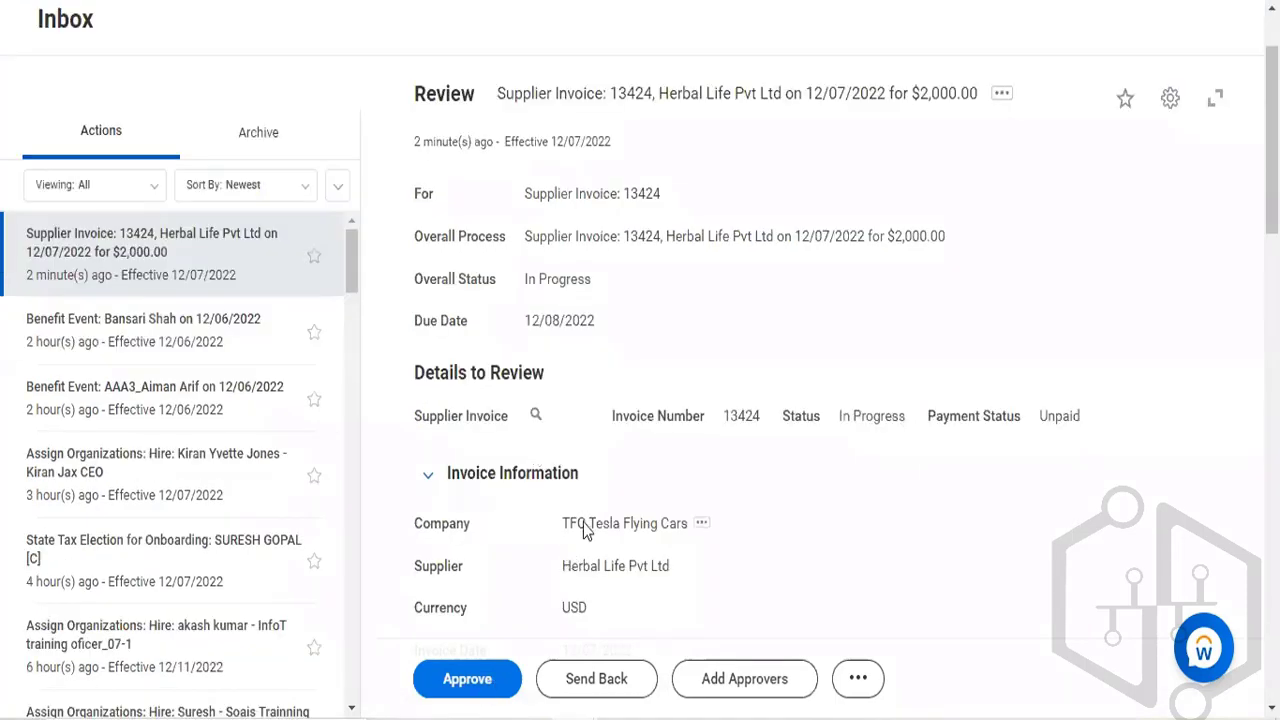
scroll(586, 531, "up", 1)
scroll(585, 527, "down", 1)
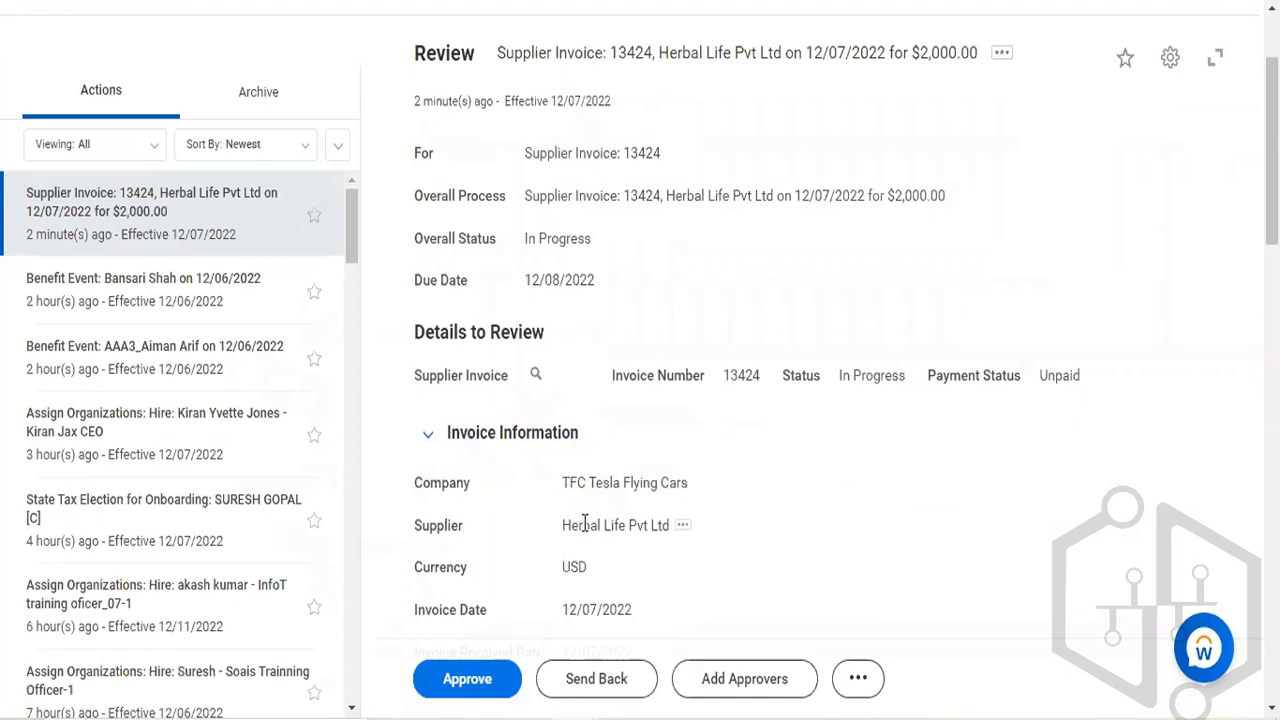
scroll(585, 525, "down", 1)
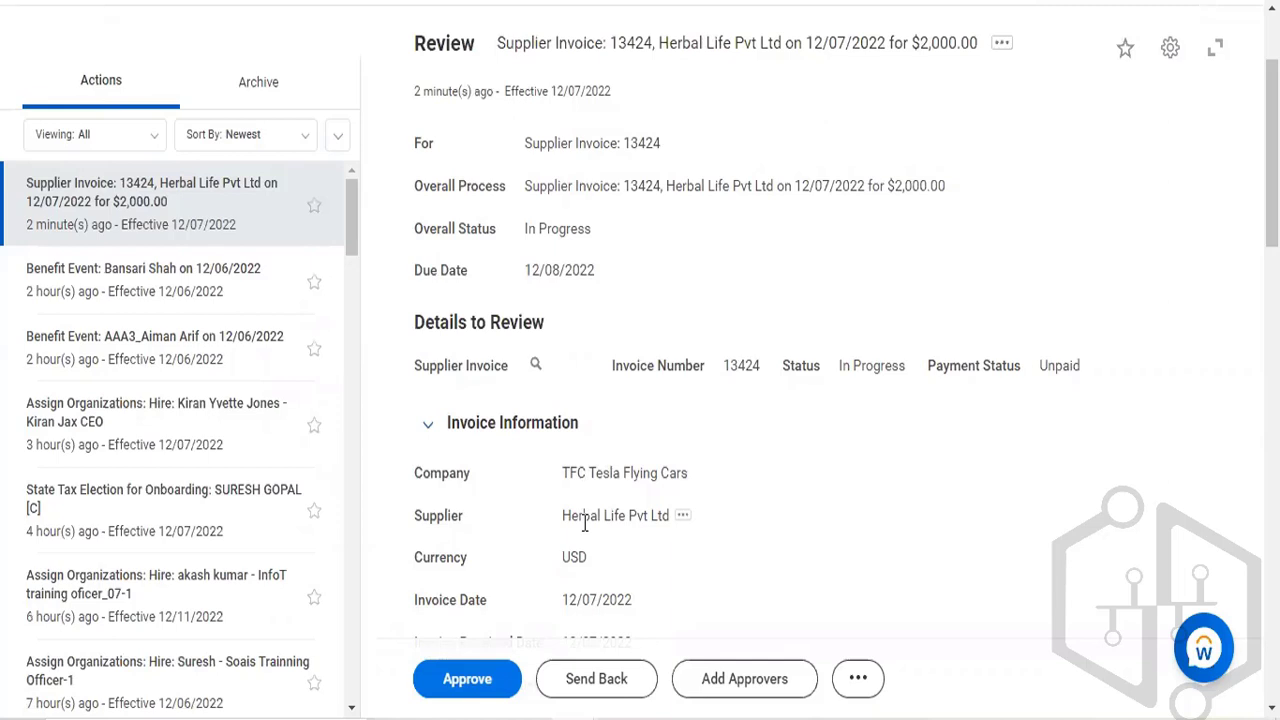
left_click(468, 690)
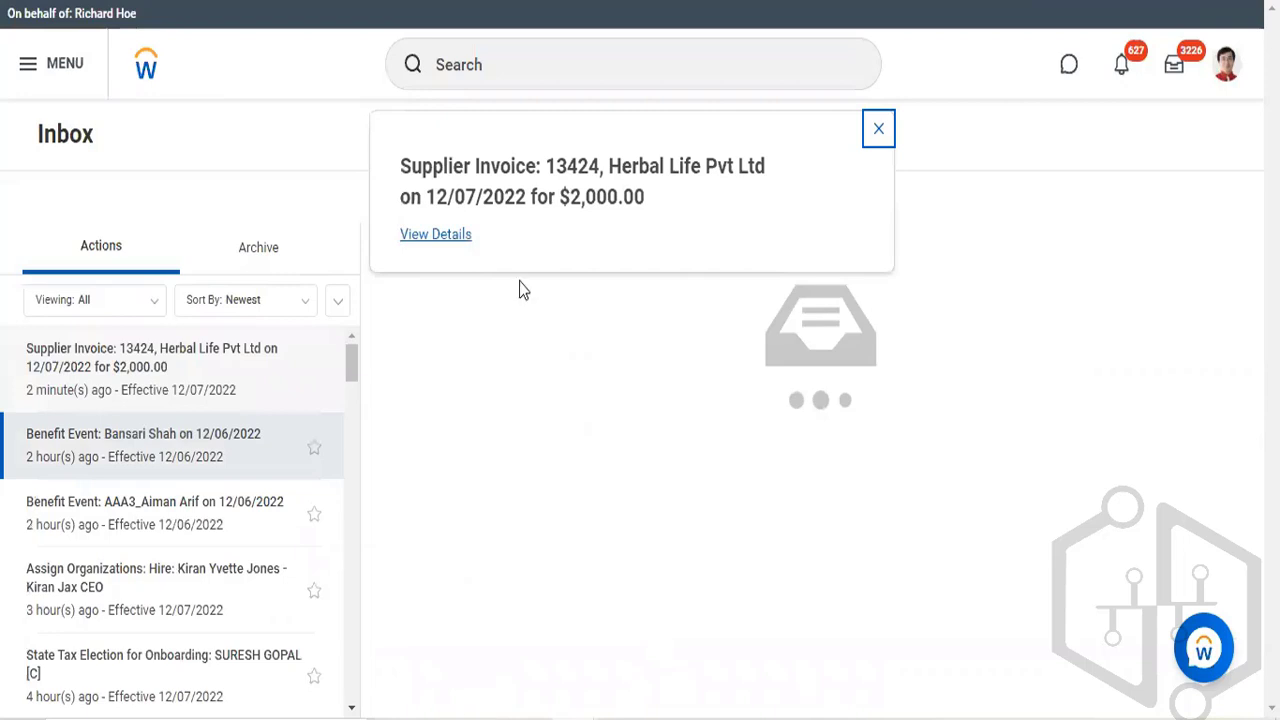
View the approved invoice's details and examine its process status and invoice information
left_click(435, 235)
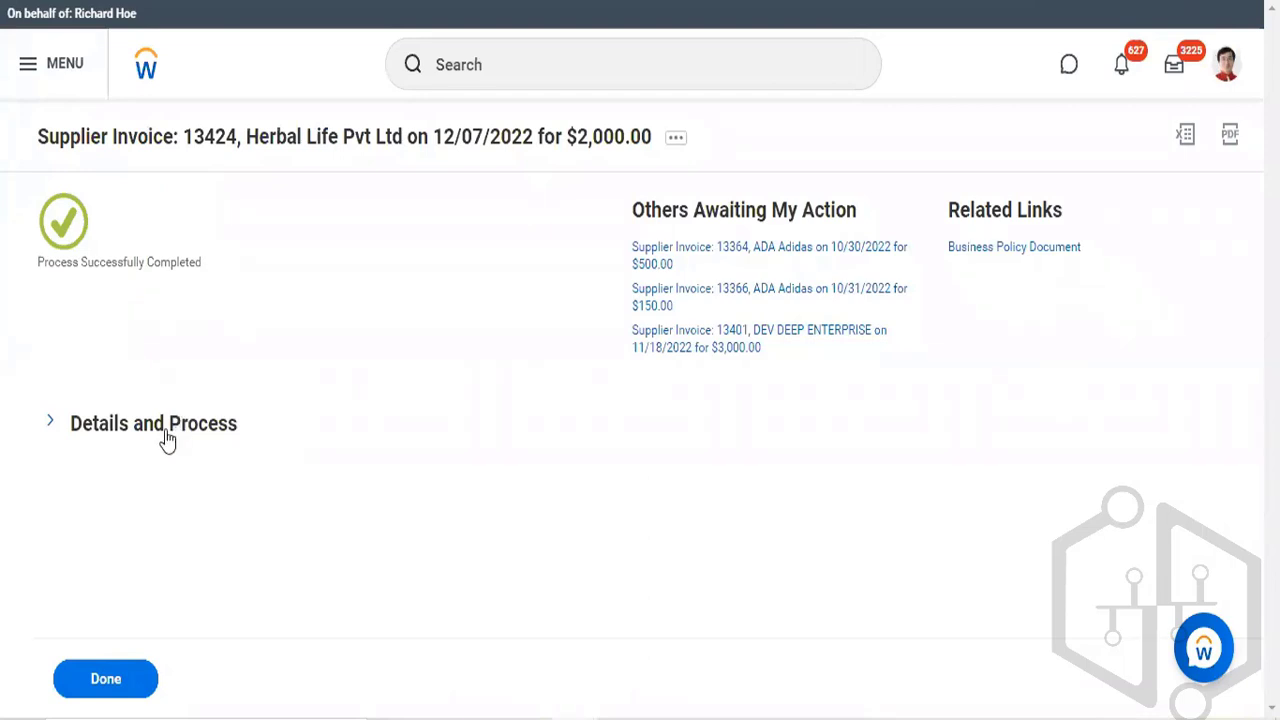
left_click(38, 420)
scroll(158, 490, "down", 1)
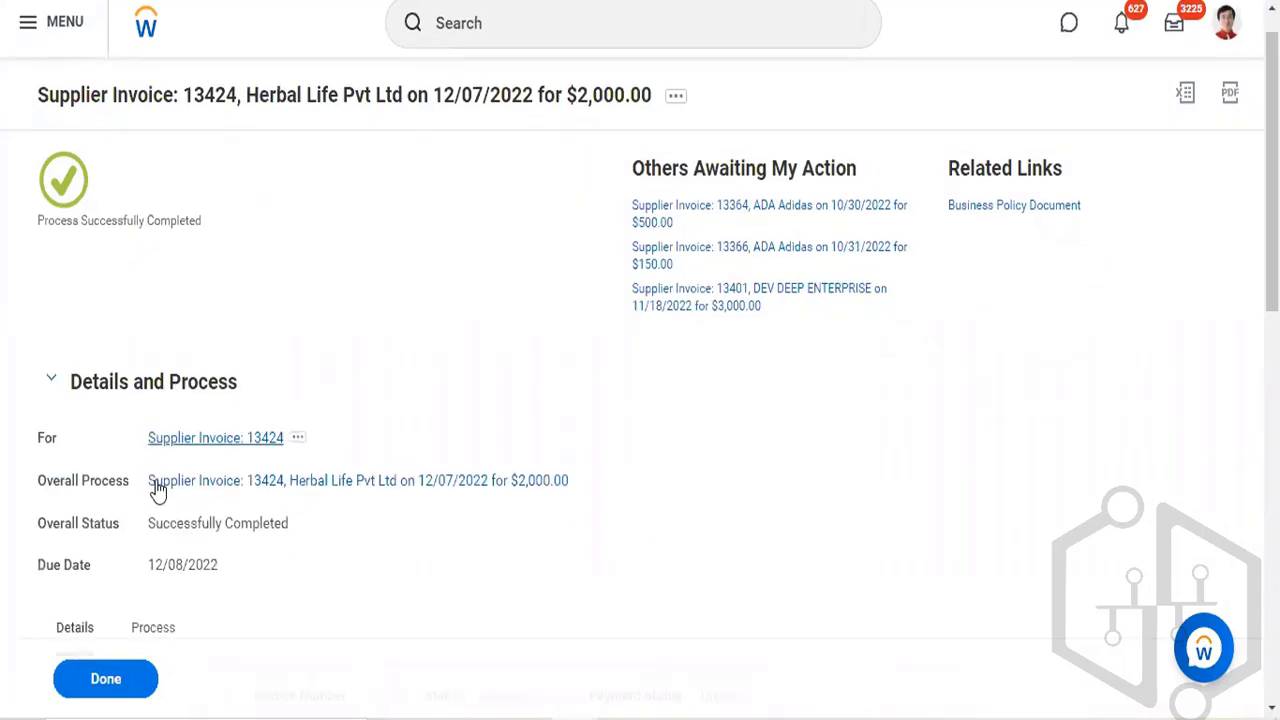
scroll(158, 490, "down", 3)
left_click(155, 487)
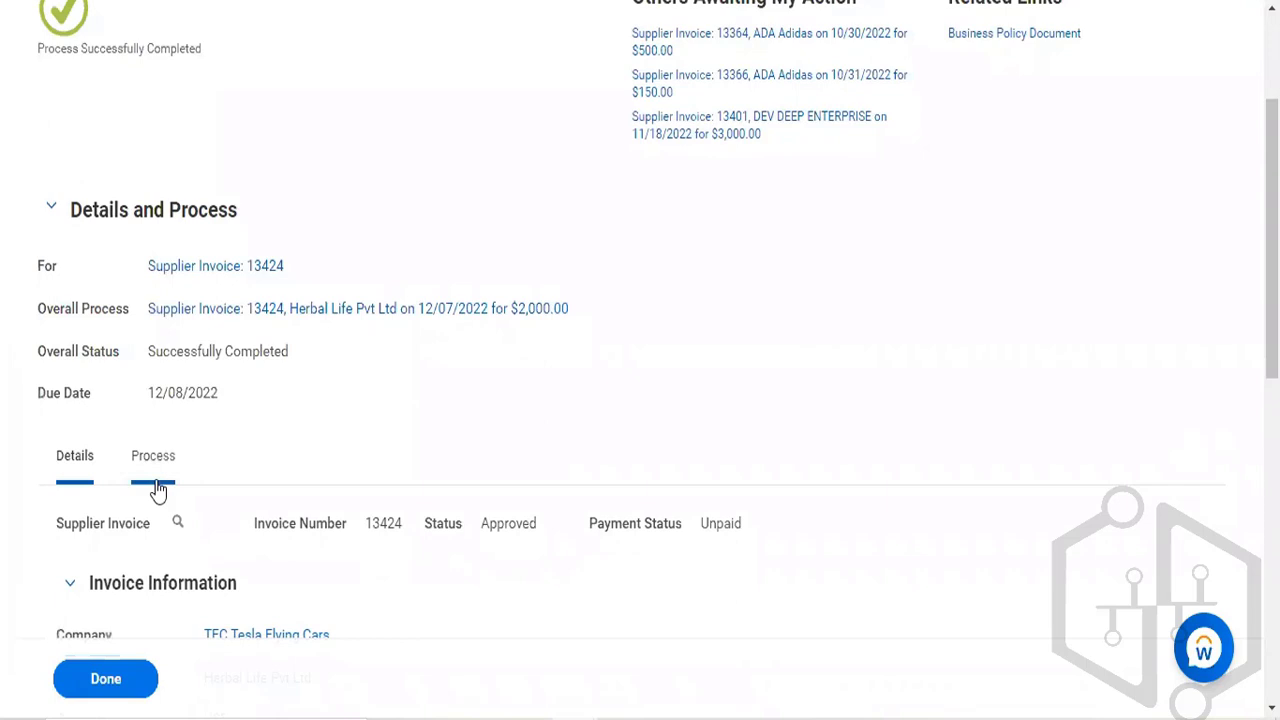
scroll(158, 490, "down", 2)
scroll(158, 490, "down", 1)
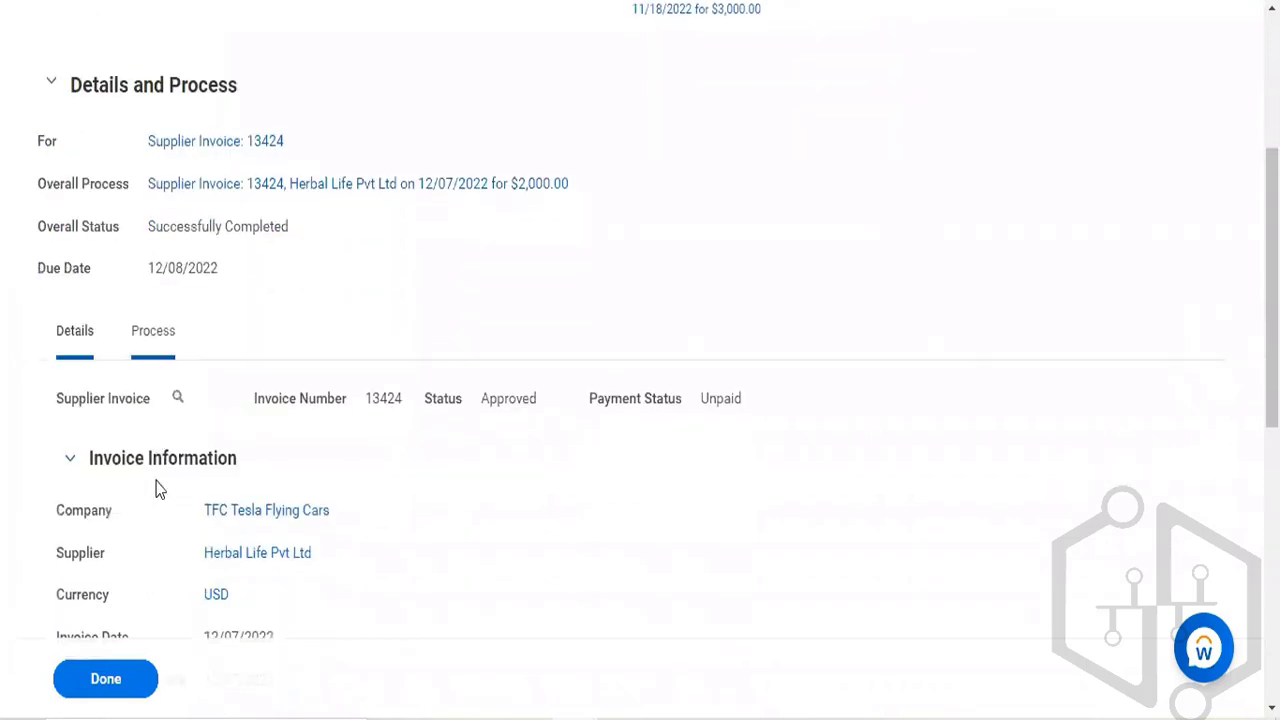
scroll(155, 489, "down", 2)
scroll(155, 489, "down", 1)
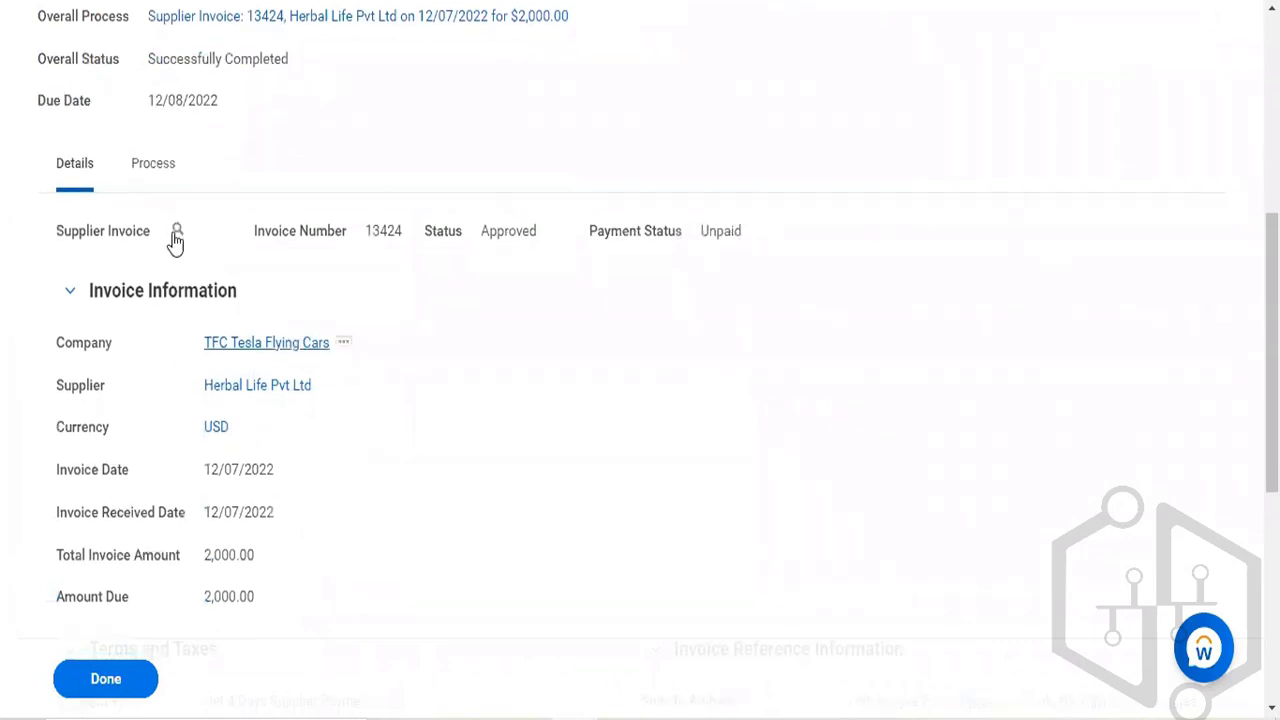
Open the accounting view of the approved supplier invoice from its related actions
mouse_move(177, 238)
left_click(195, 234)
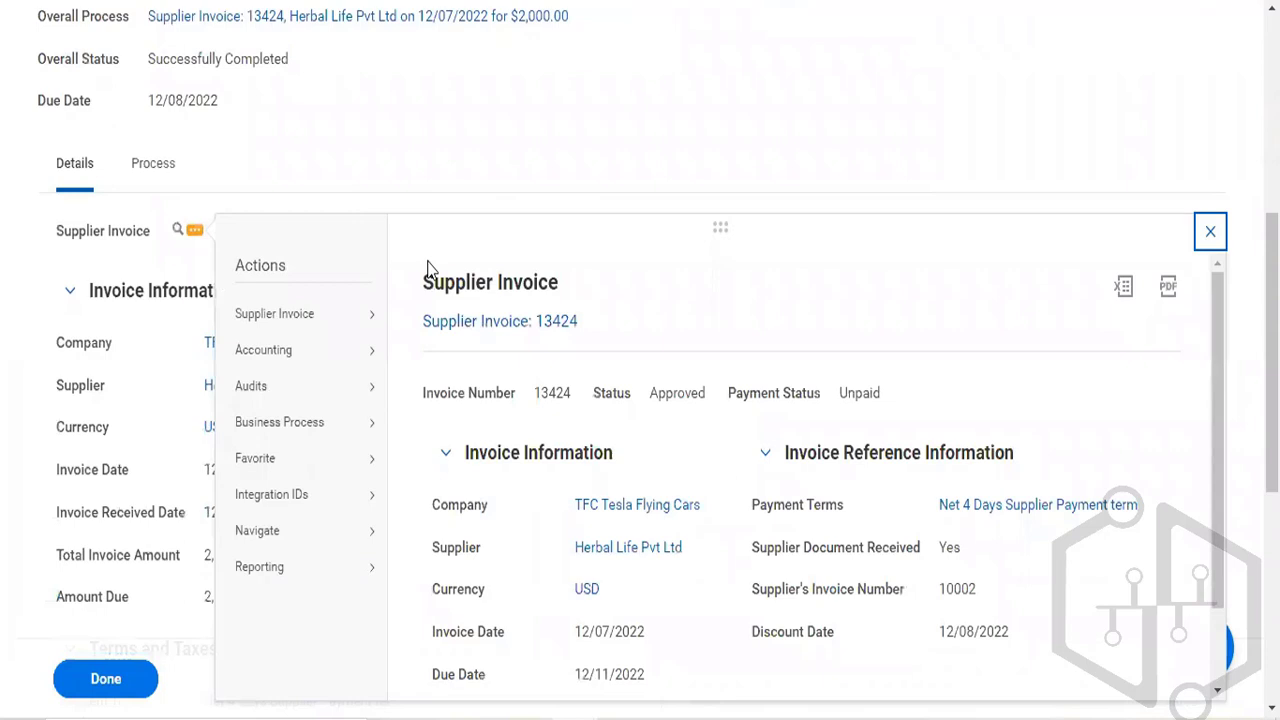
scroll(300, 320, "down", 1)
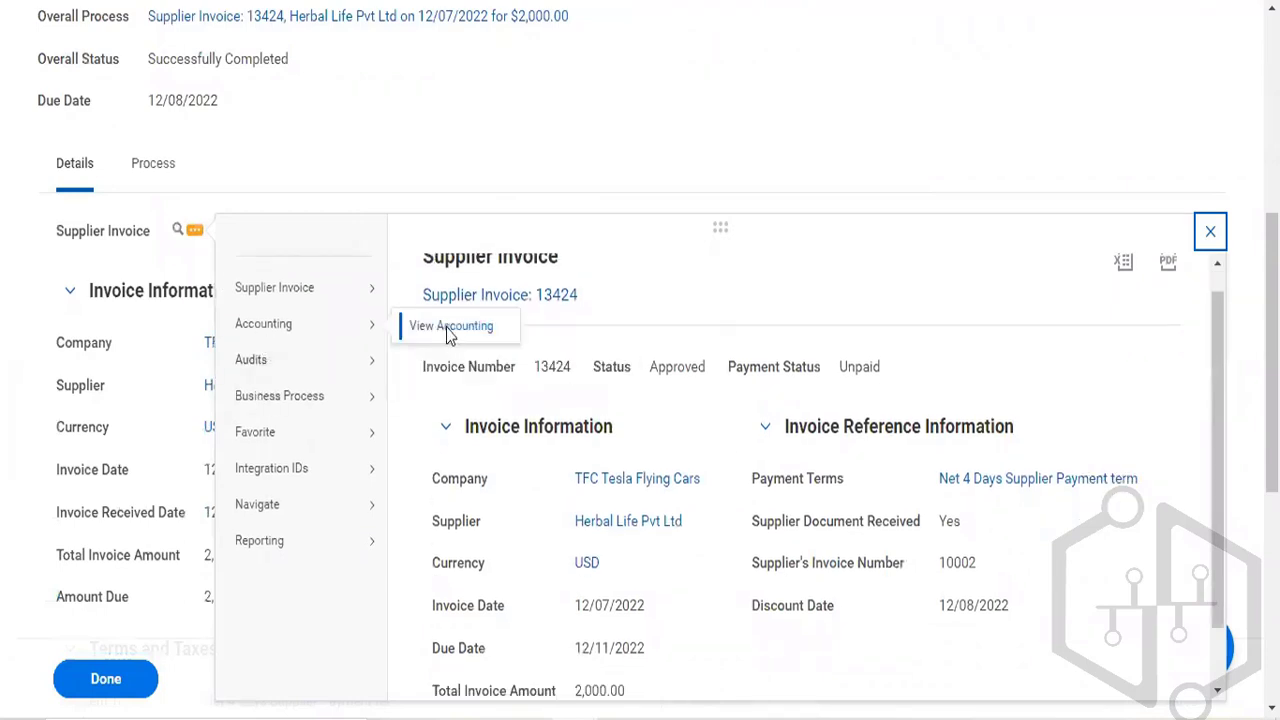
left_click(448, 330)
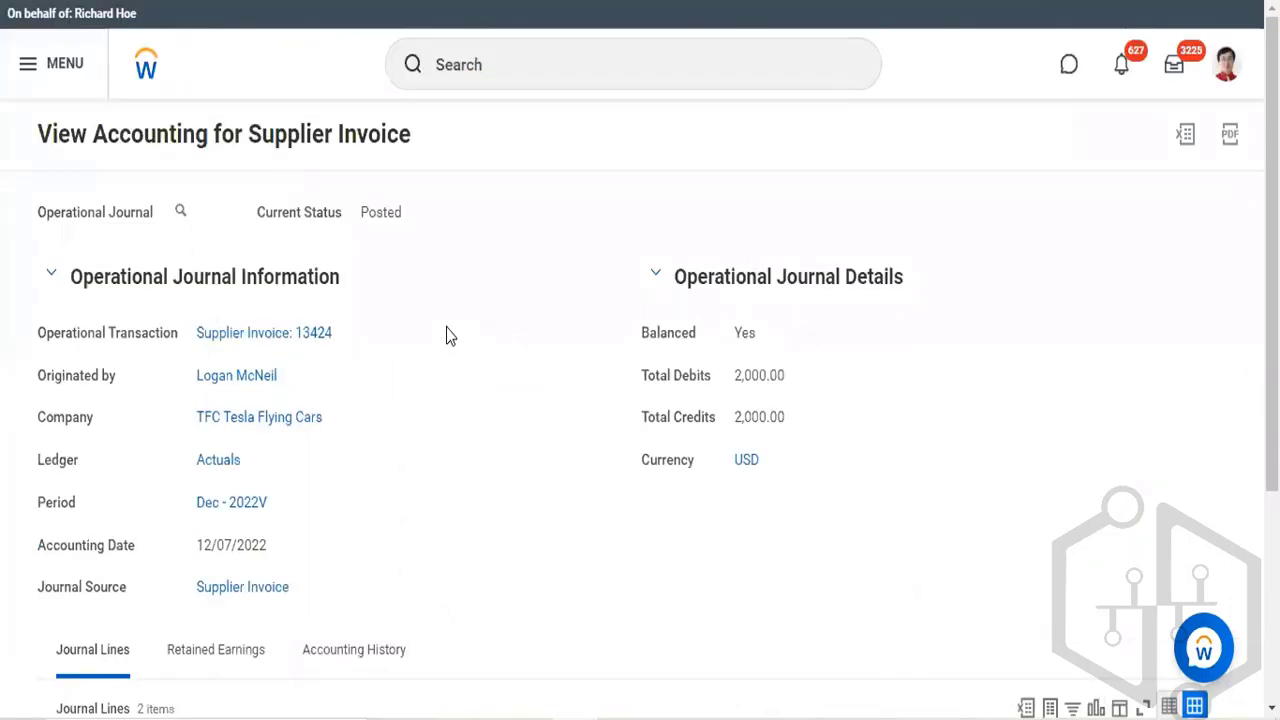
Examine the invoice's operational journal information, its totals, and the debit and credit journal lines
scroll(448, 336, "down", 1)
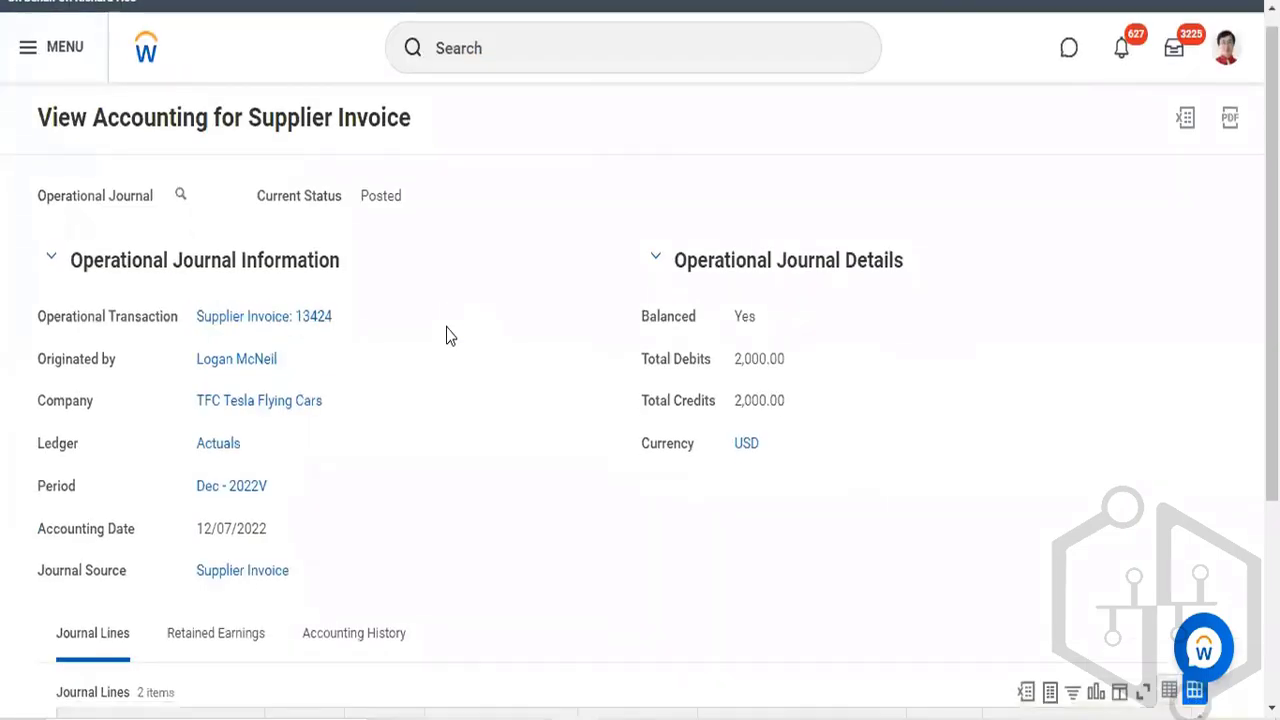
scroll(448, 336, "down", 1)
scroll(448, 336, "down", 1)
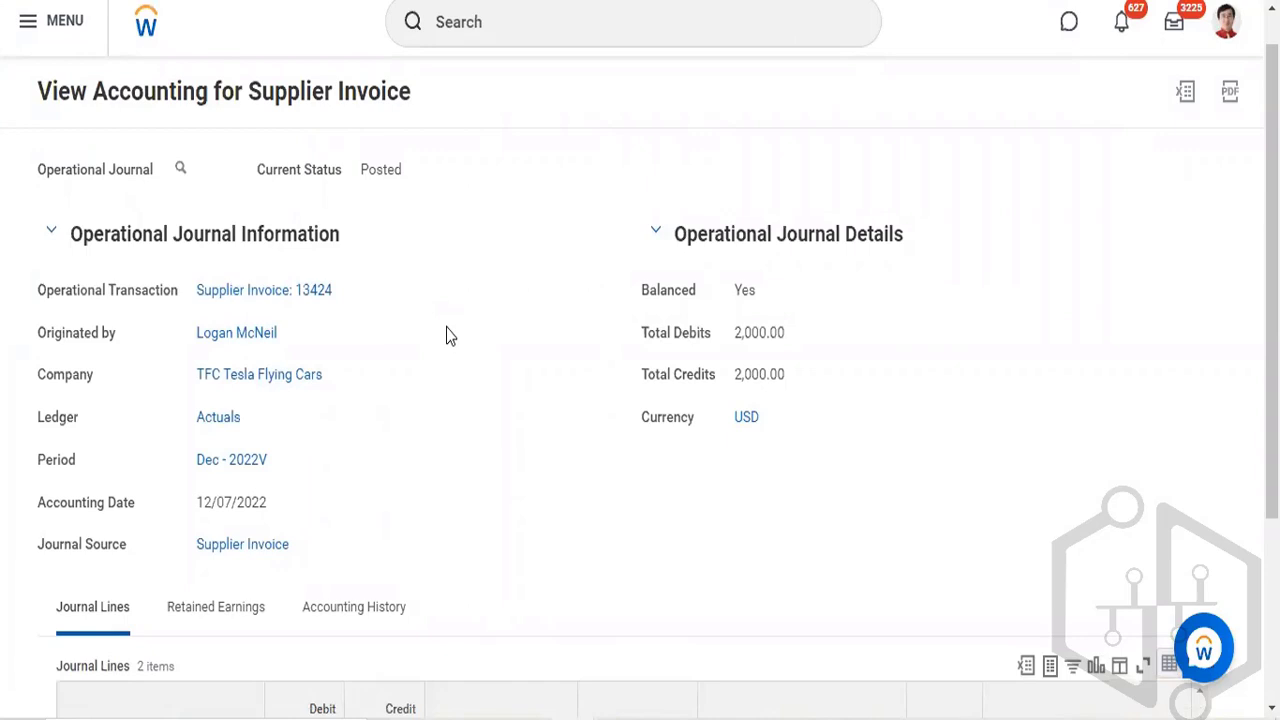
scroll(448, 336, "down", 5)
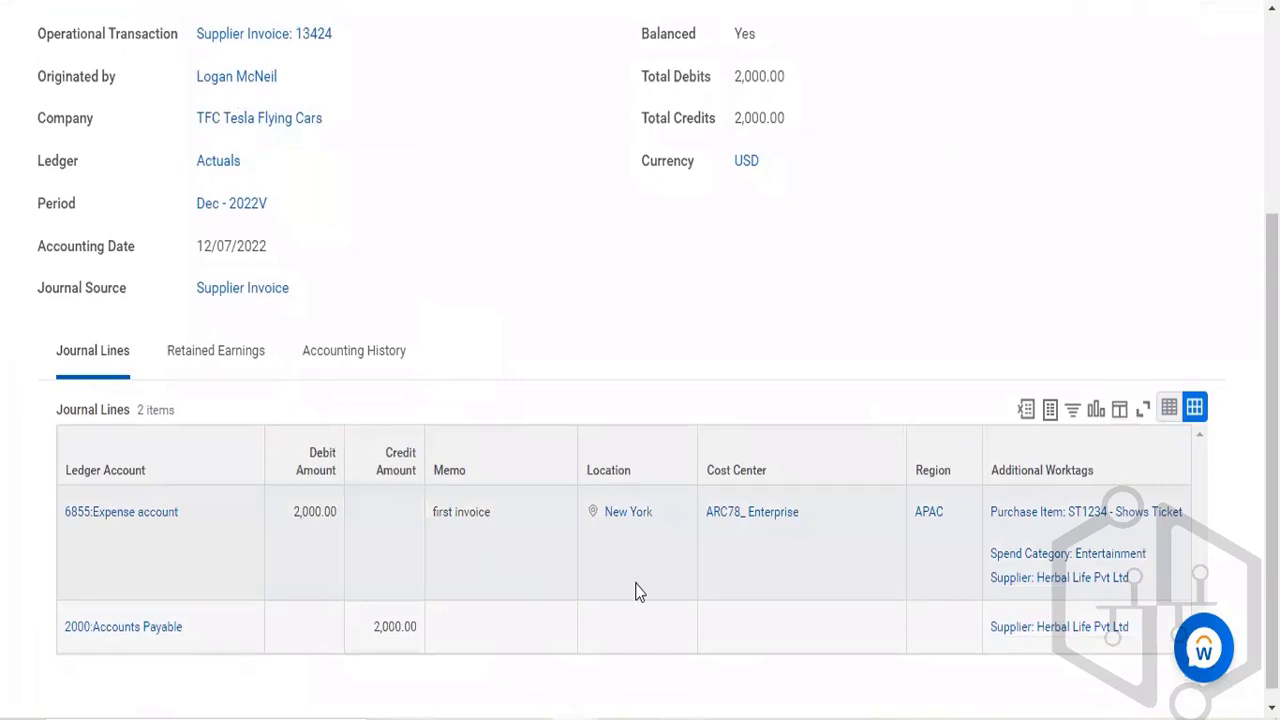
scroll(555, 645, "down", 1)
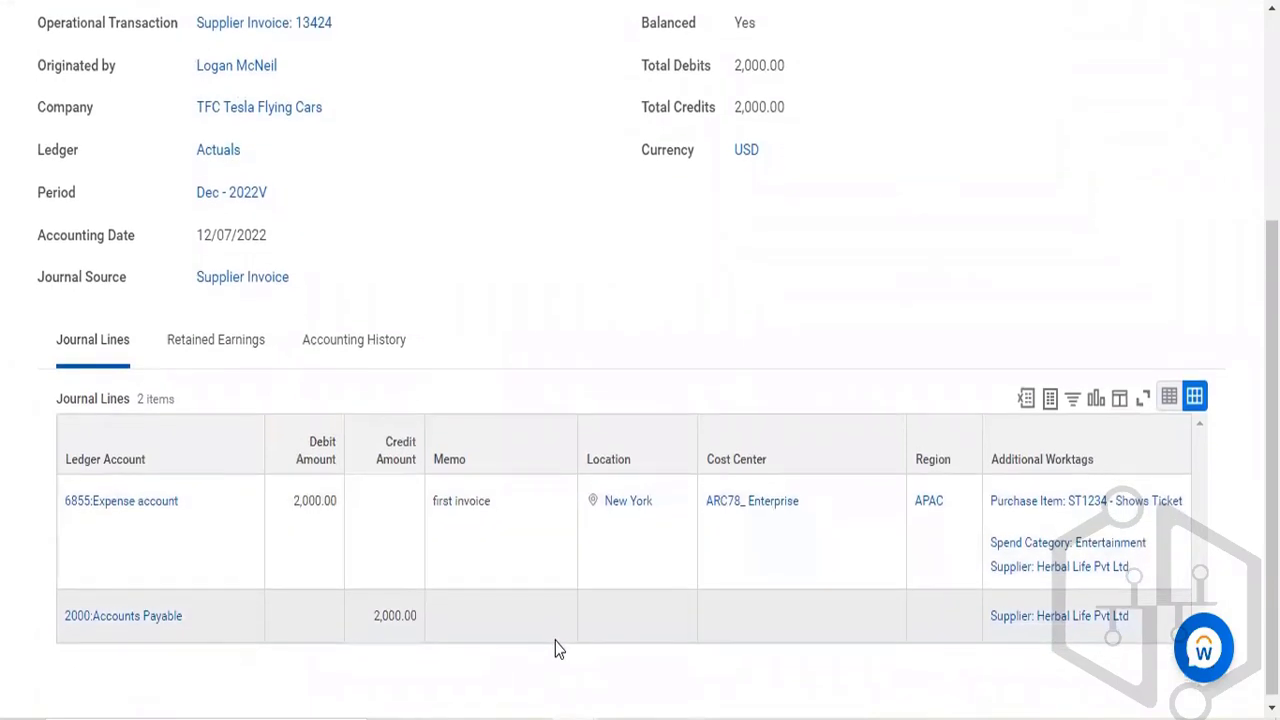
scroll(555, 645, "down", 1)
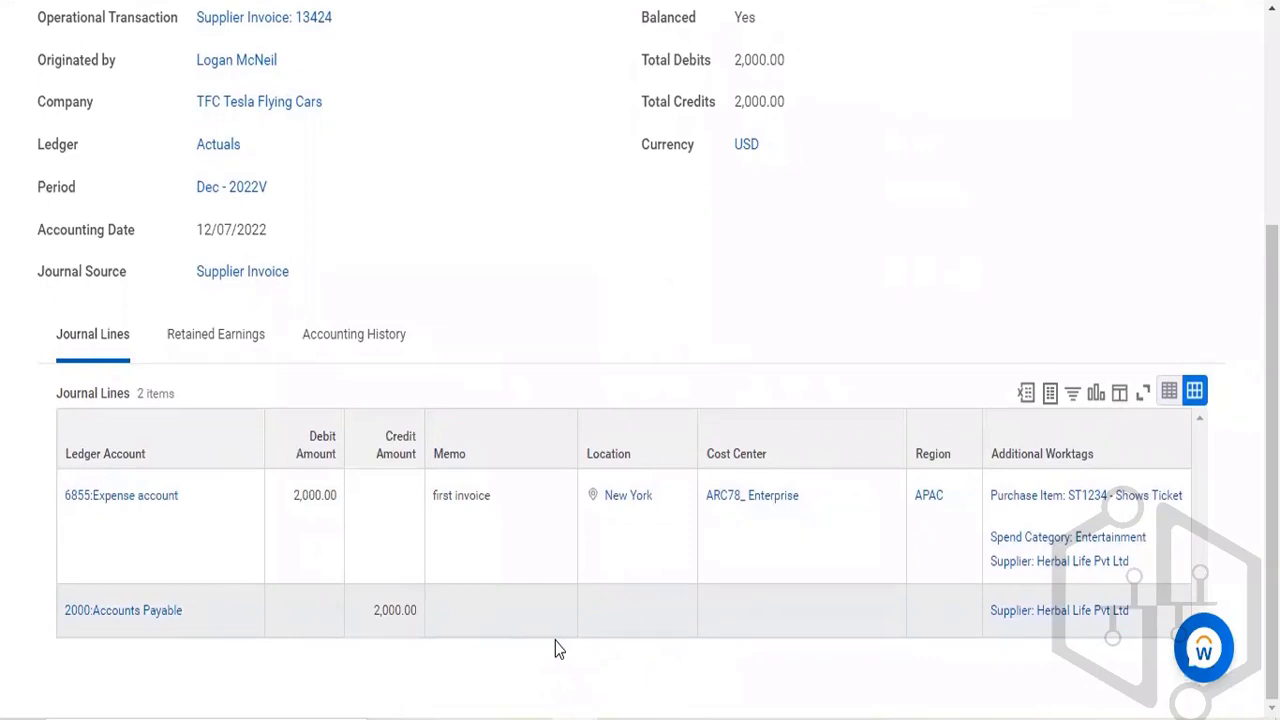
scroll(555, 641, "up", 1)
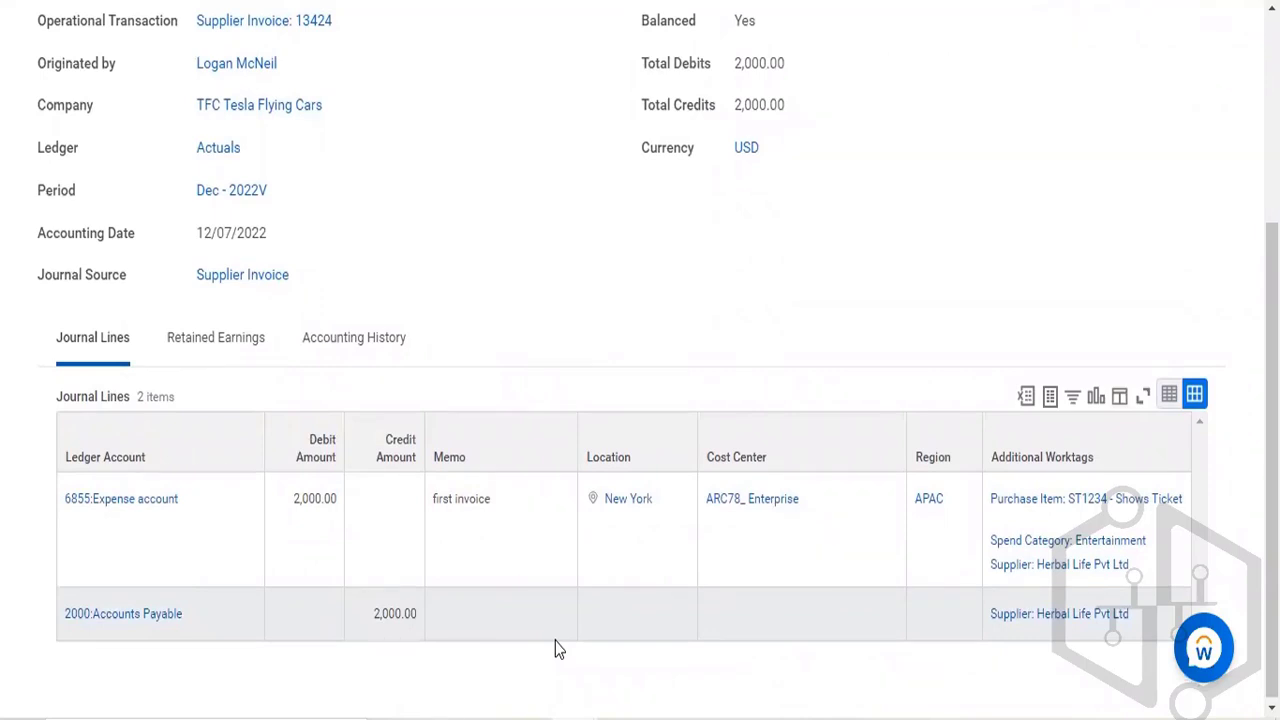
scroll(555, 641, "up", 3)
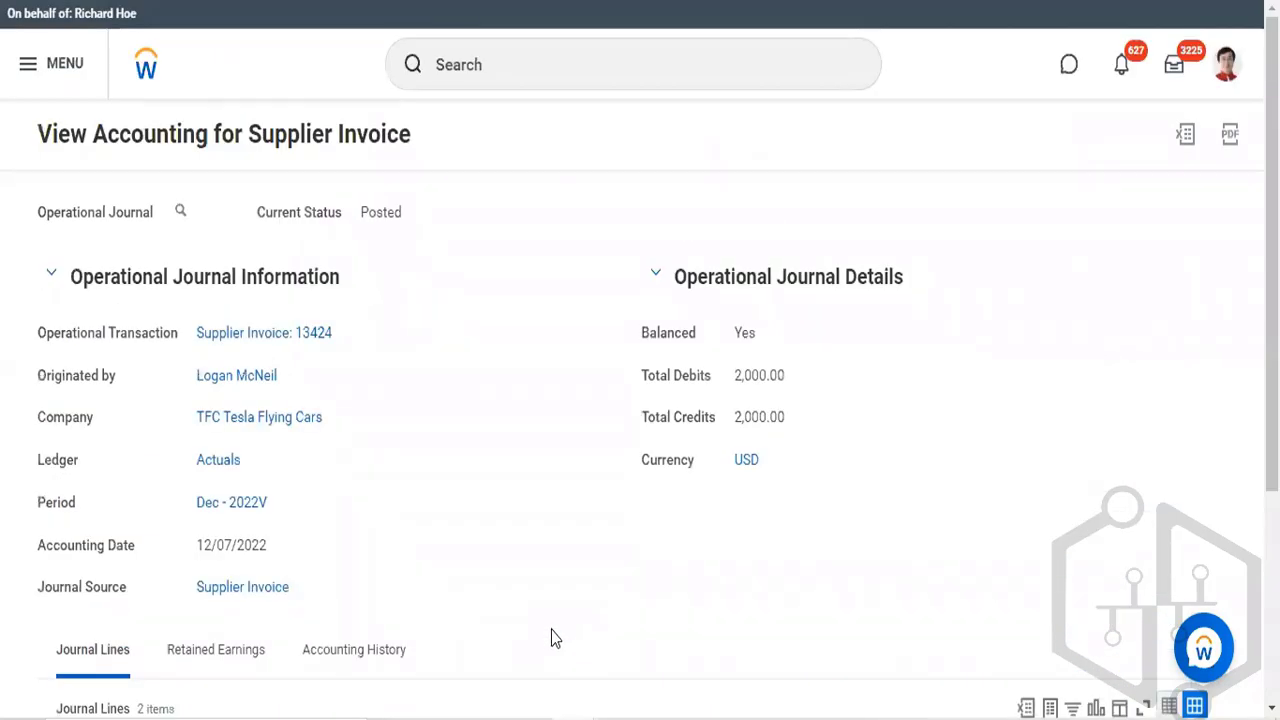
mouse_move(303, 341)
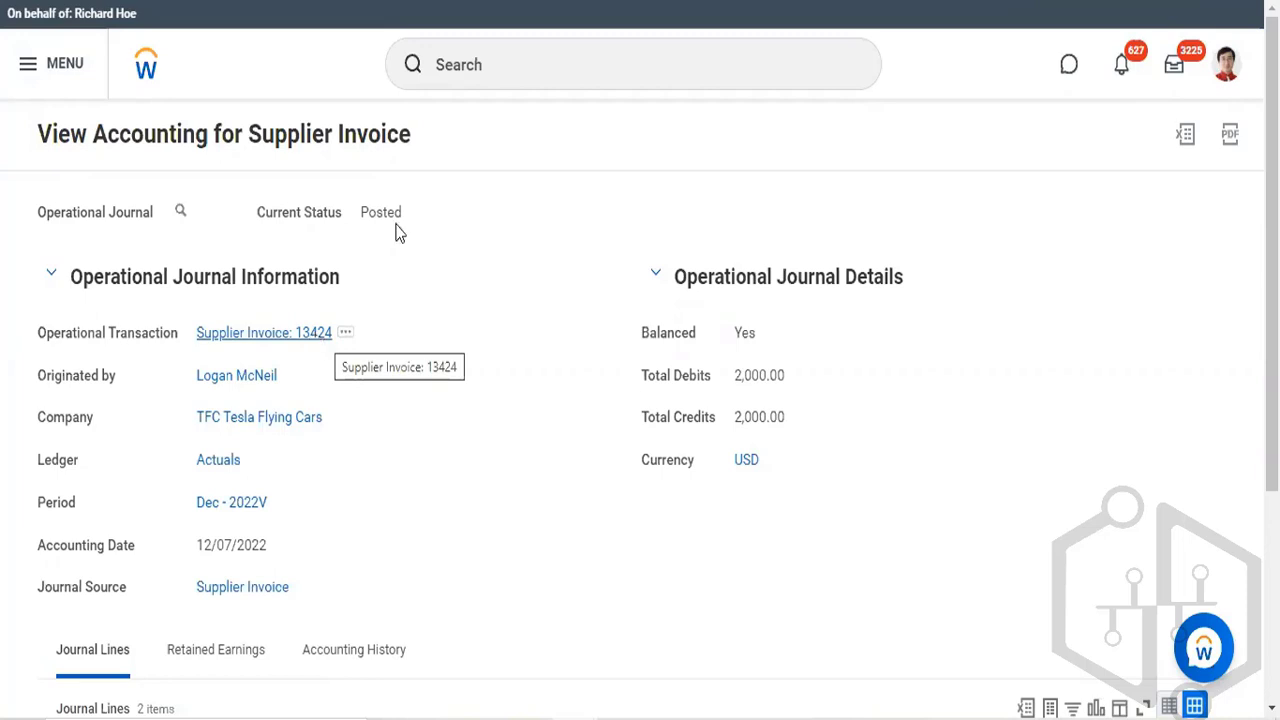
Try to search for the start proxy task from within the current proxy session
left_click(483, 65)
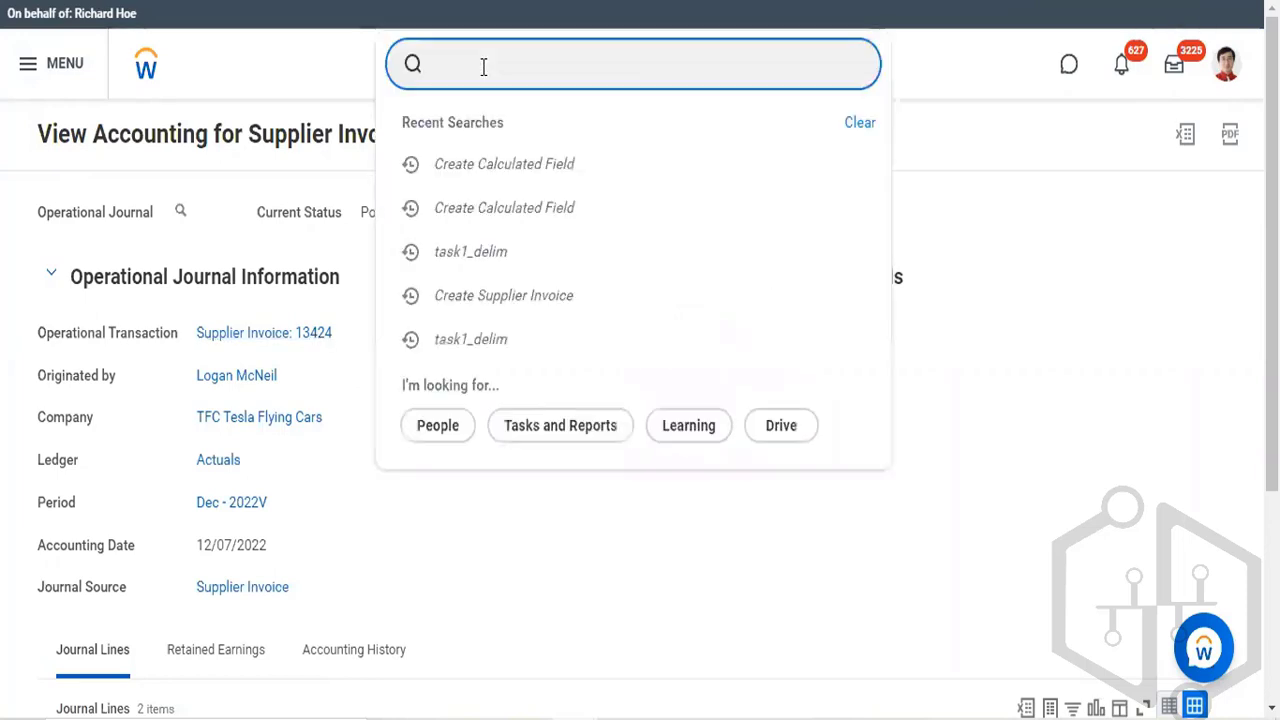
type("start prox")
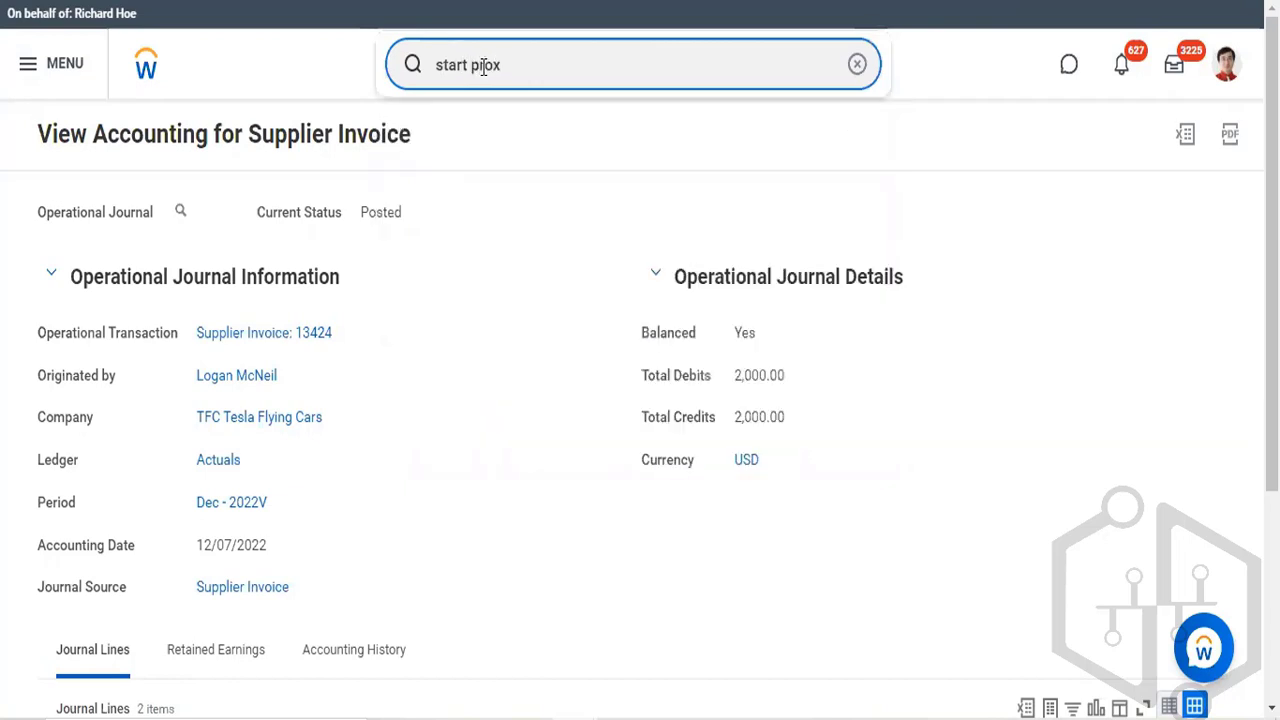
type("y")
key("Return")
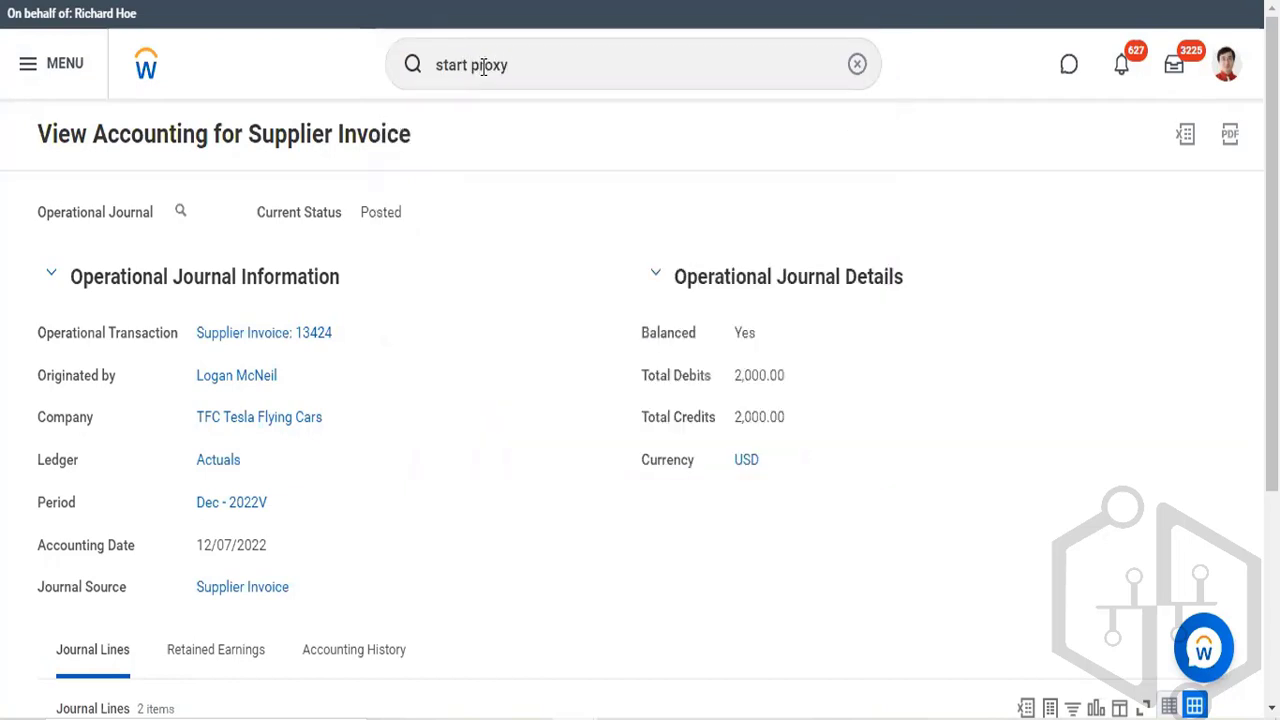
left_click(549, 69)
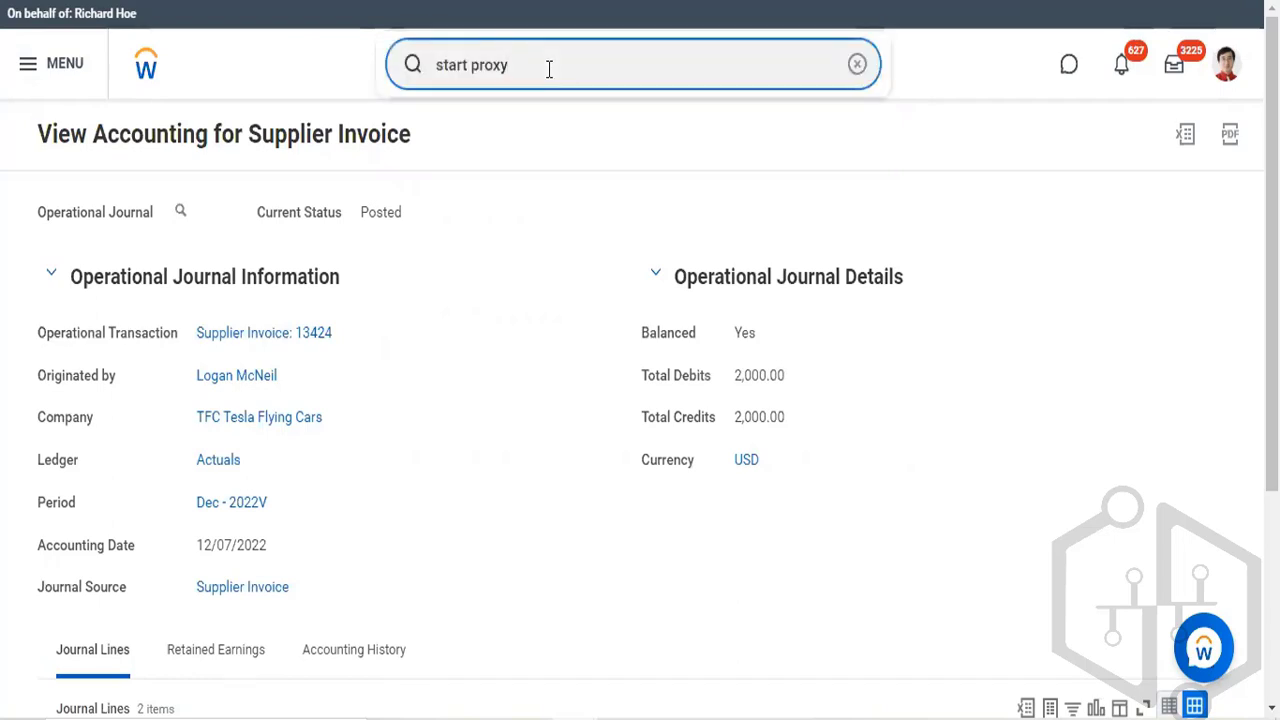
key("Return")
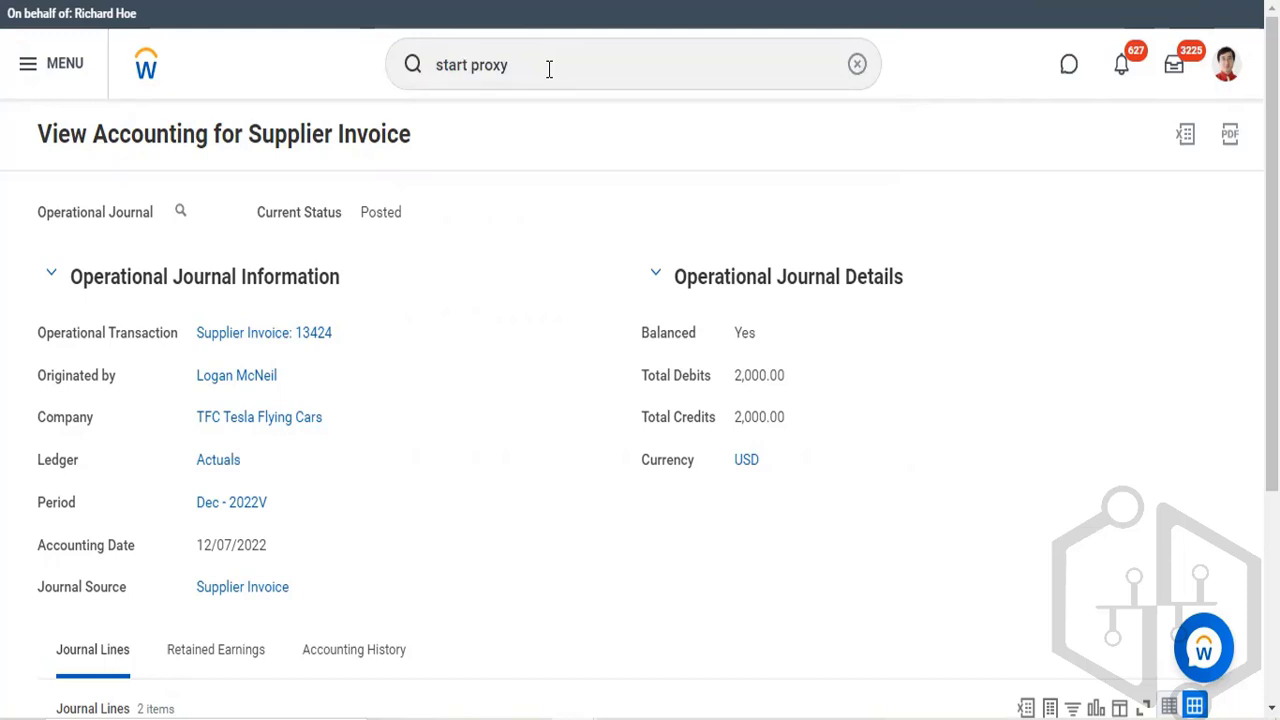
Try to search for the stop proxy task instead
double_click(446, 68)
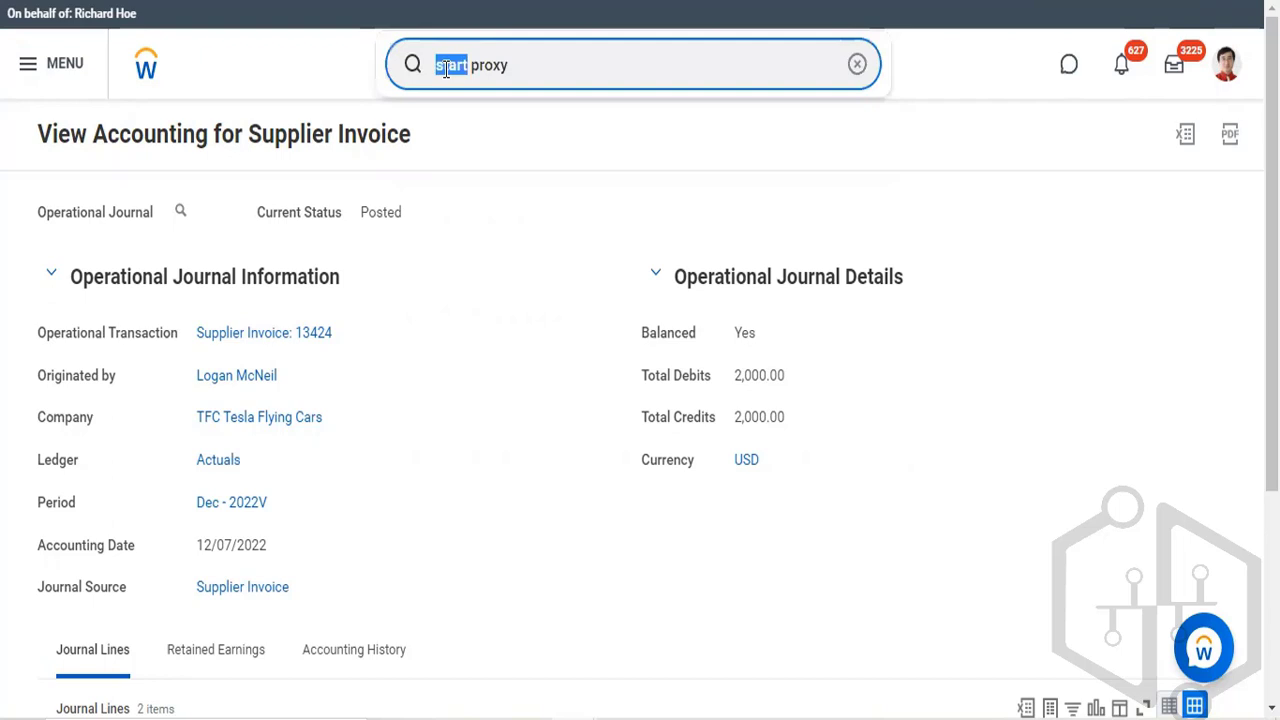
type("stop")
key("Return")
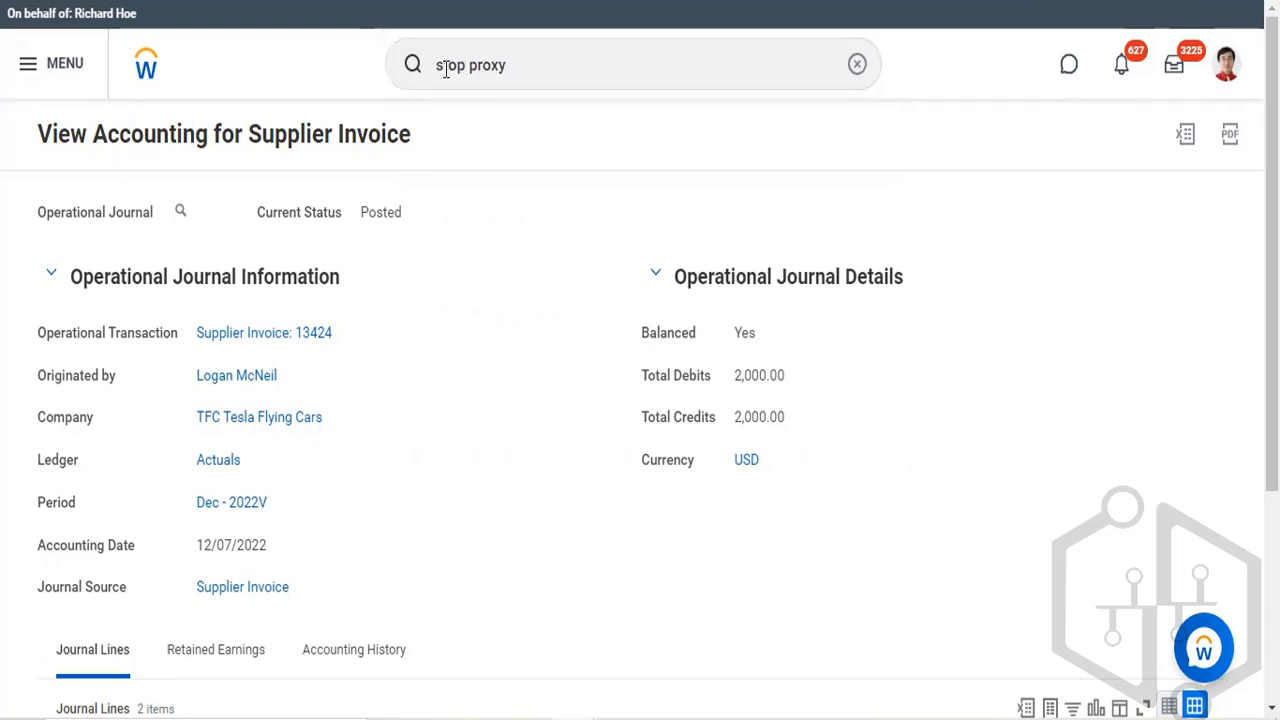
left_click(528, 64)
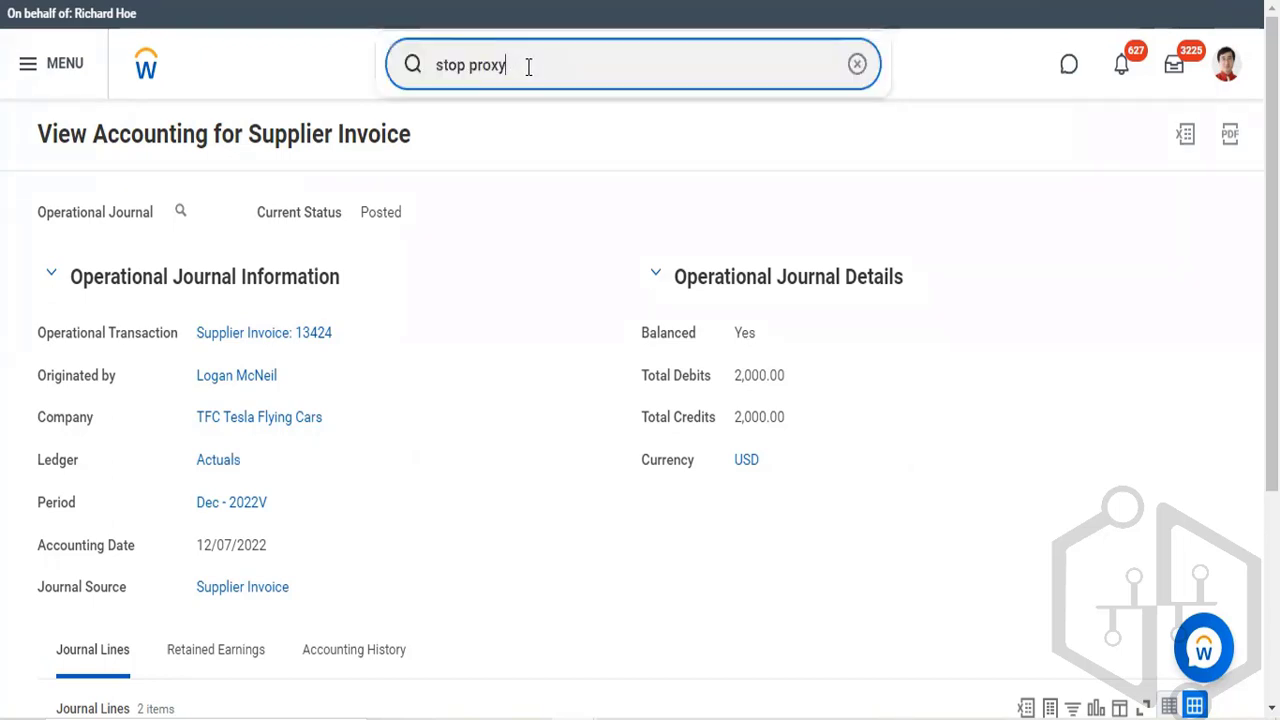
key("Return")
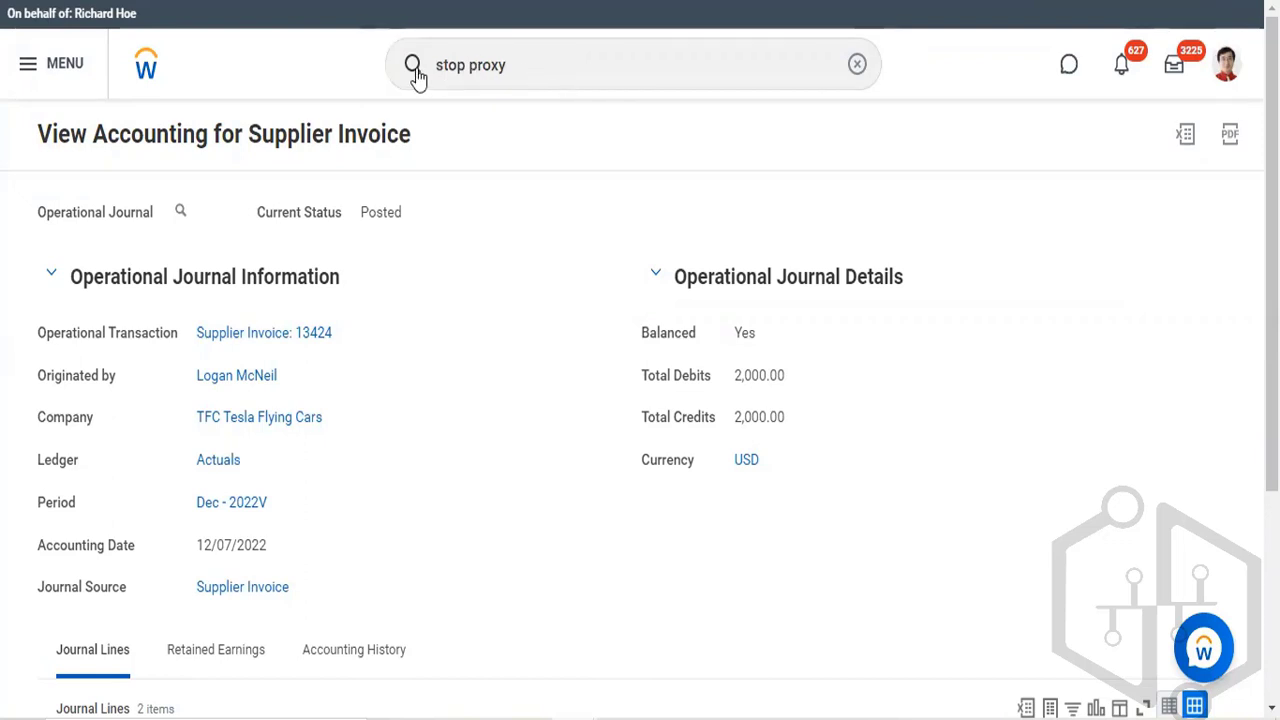
left_click(530, 64)
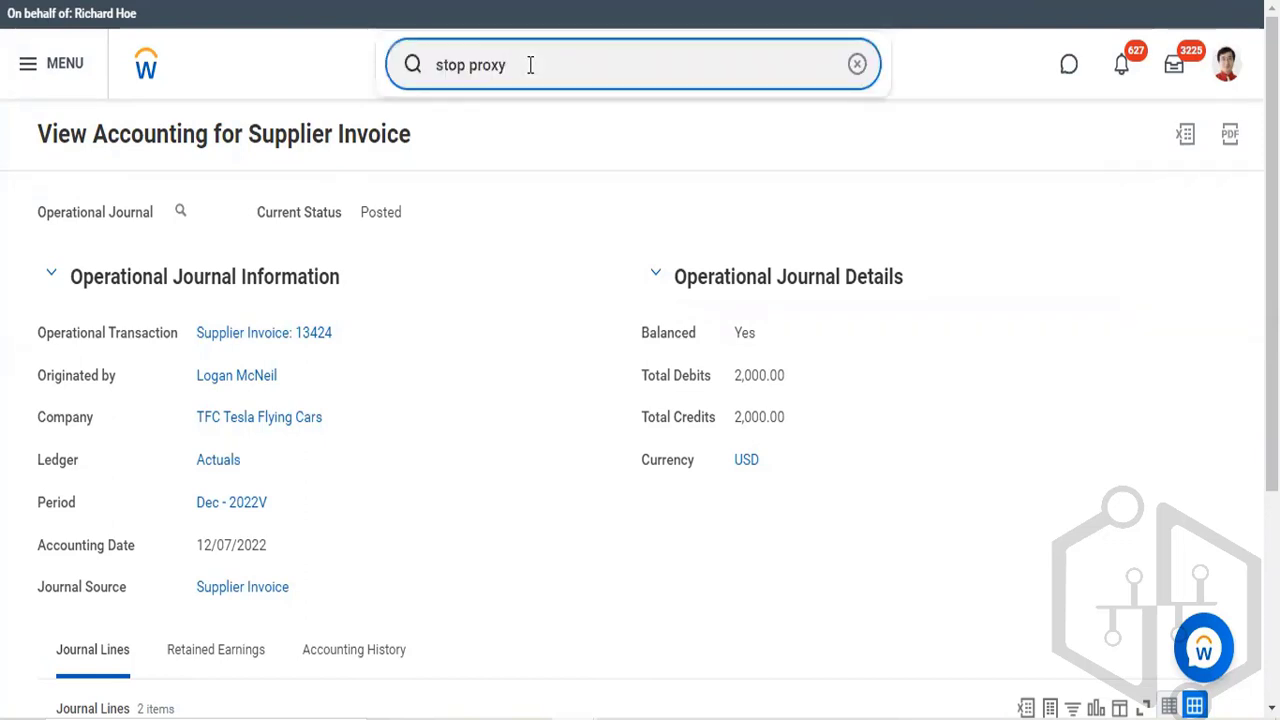
Start a proxy session acting as the worker who originated the supplier invoice
key("BackSpace")
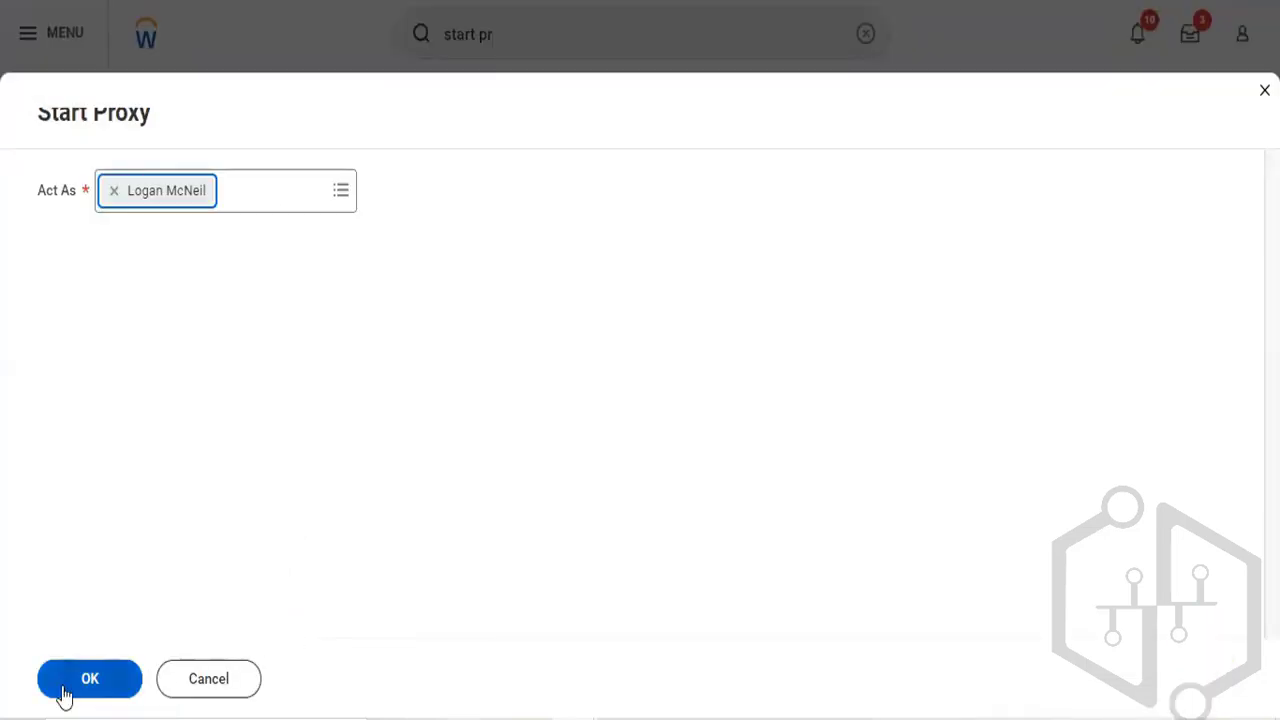
left_click(66, 690)
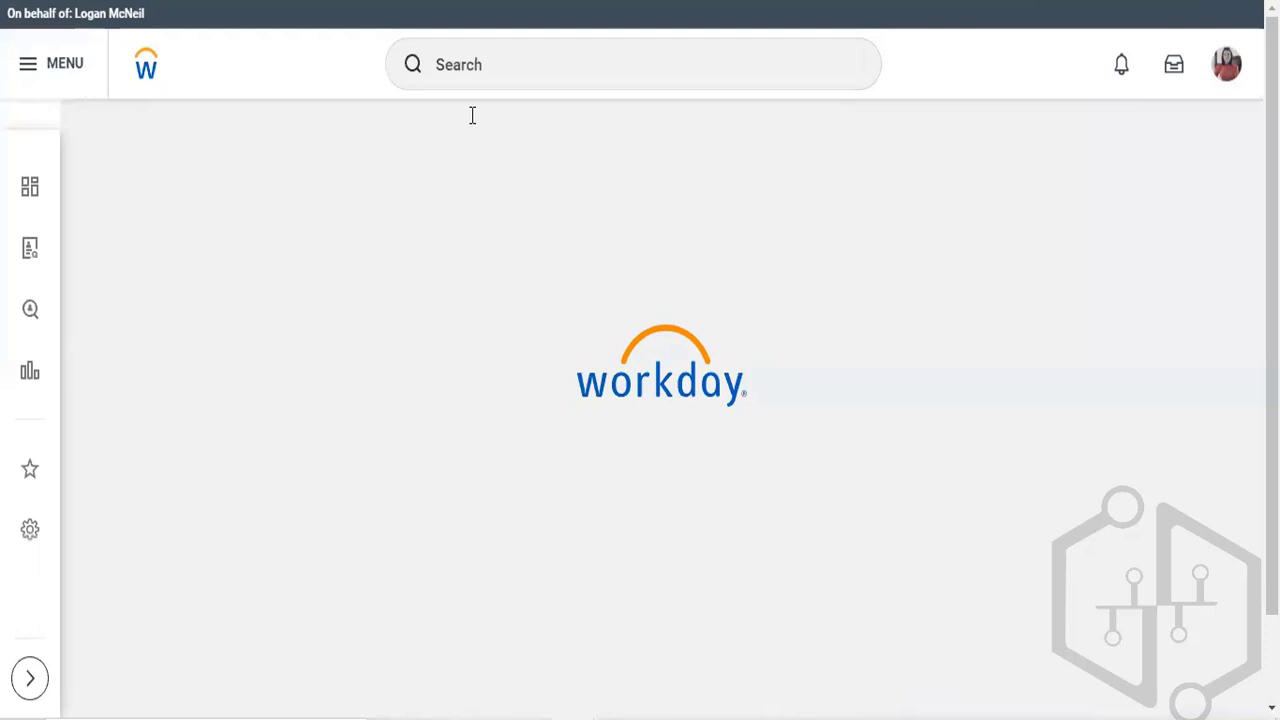
Search for the Find Supplier Invoices report and open its filter prompt
left_click(633, 59)
type("find")
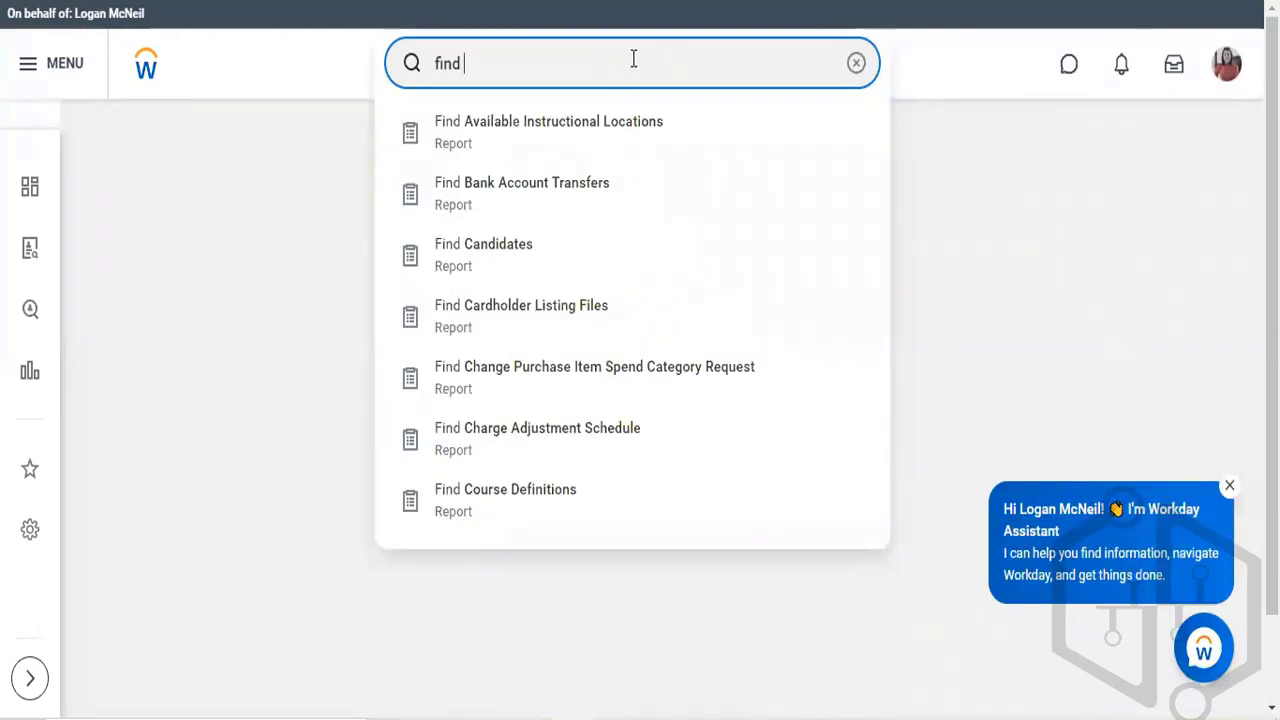
type(" su")
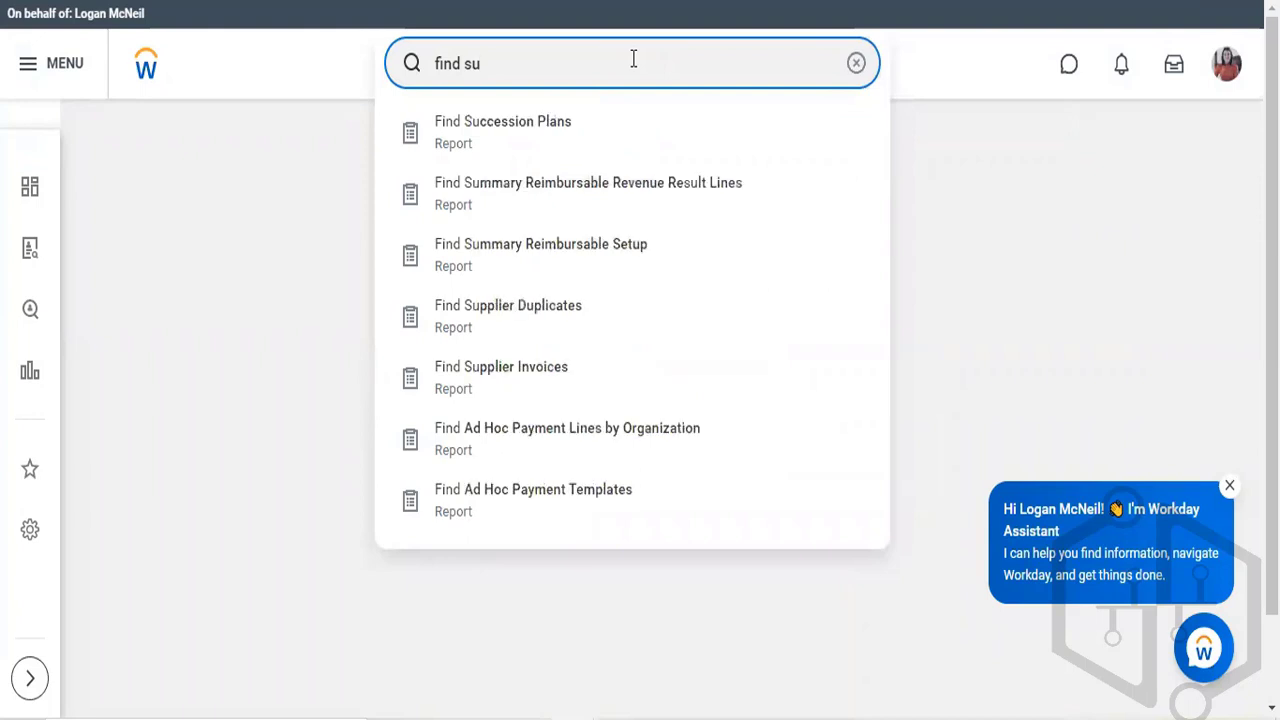
type("ppl")
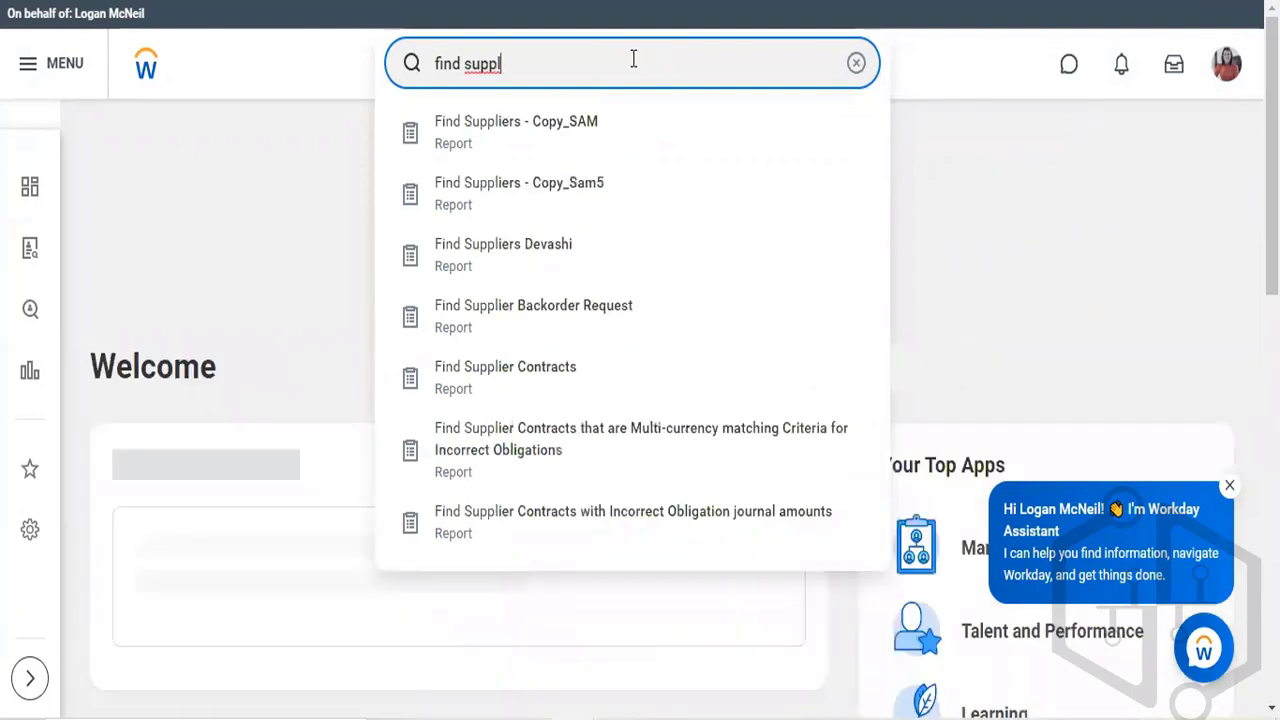
type("ier inv")
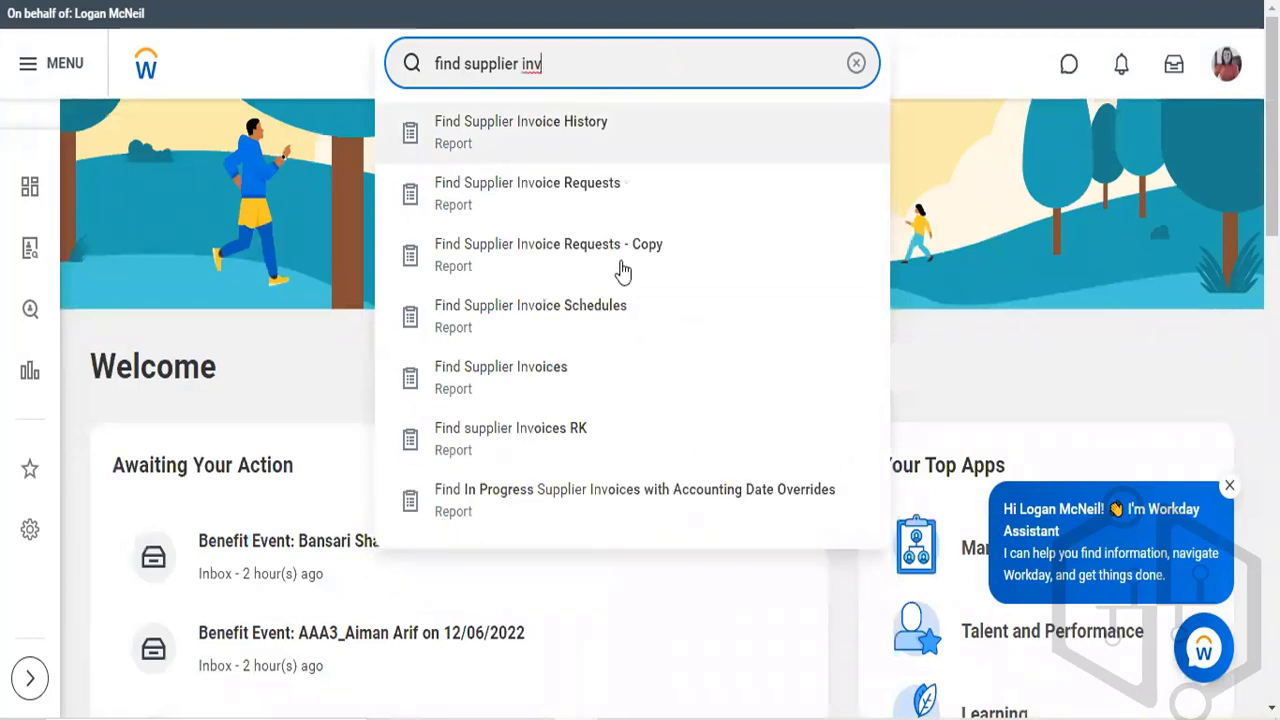
left_click(589, 378)
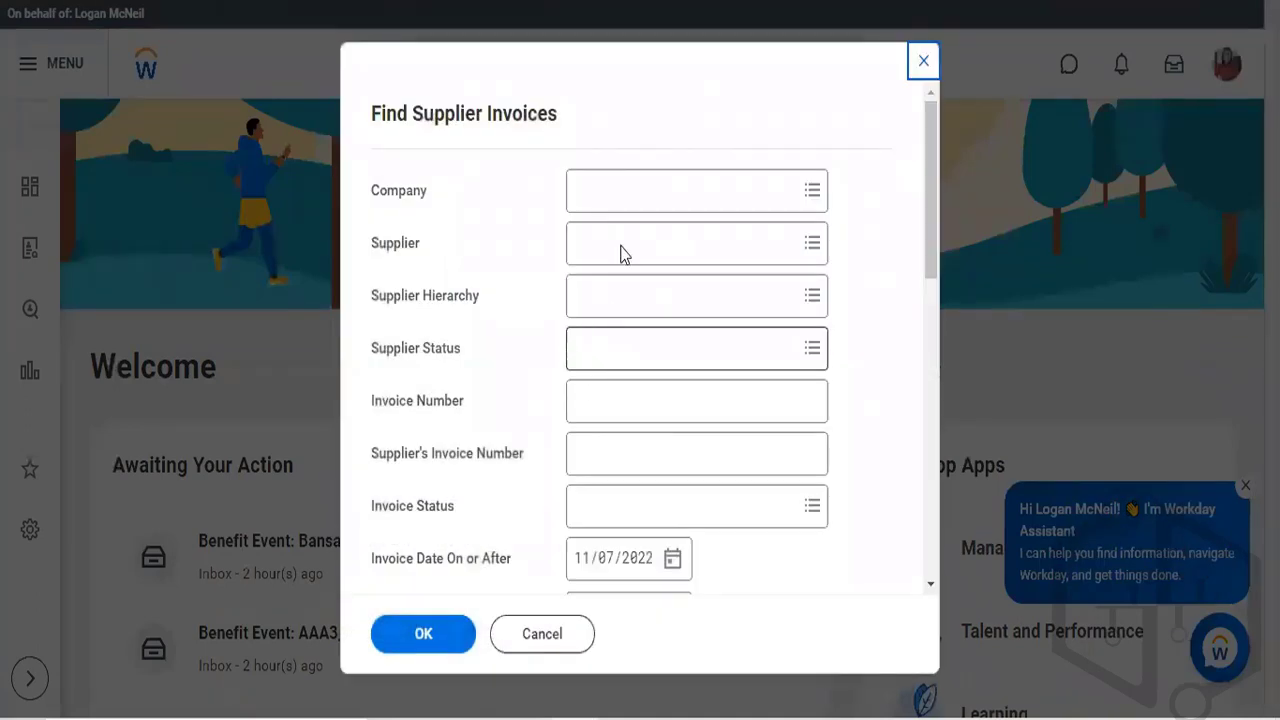
left_click(627, 195)
type("t")
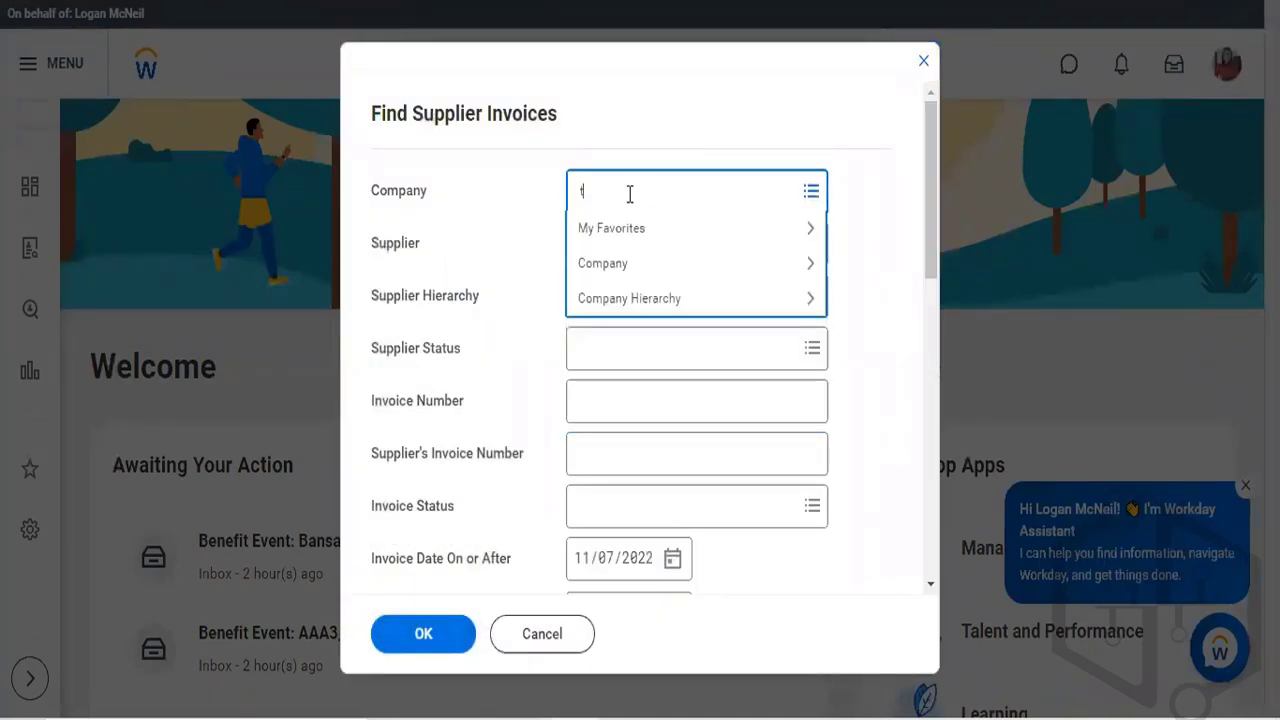
type("fc")
key("Return")
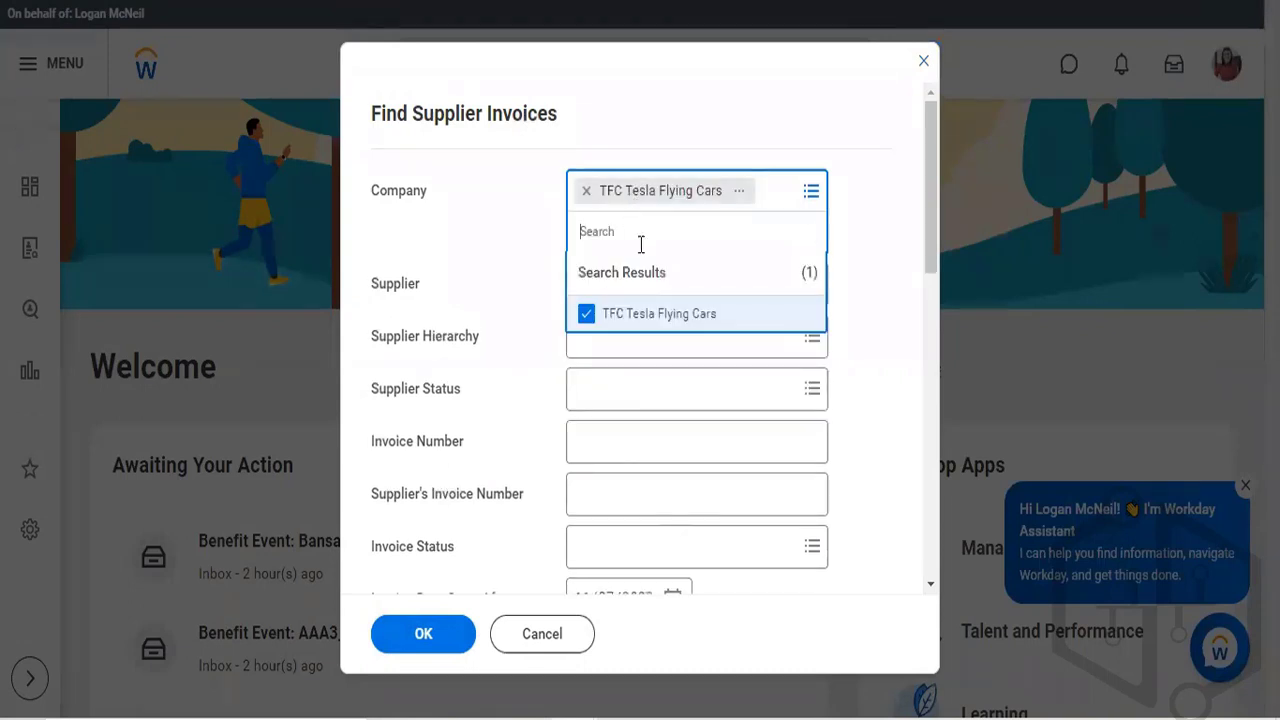
left_click(660, 316)
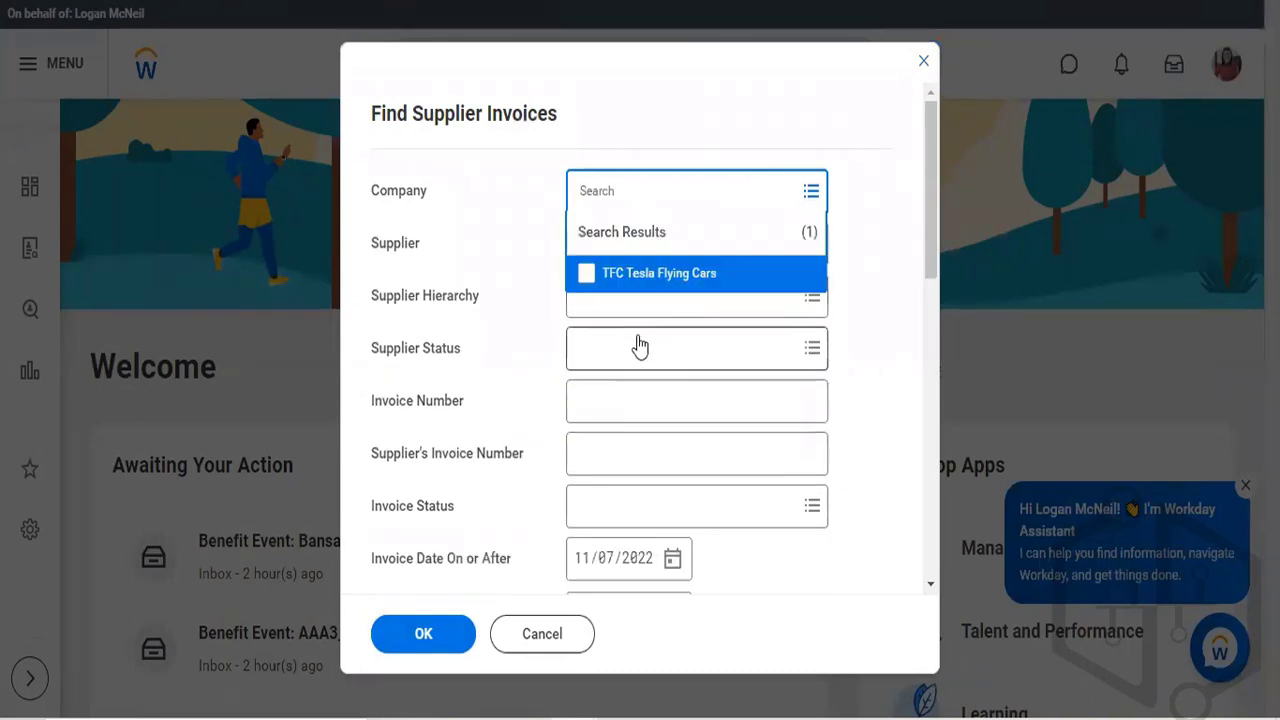
left_click(640, 245)
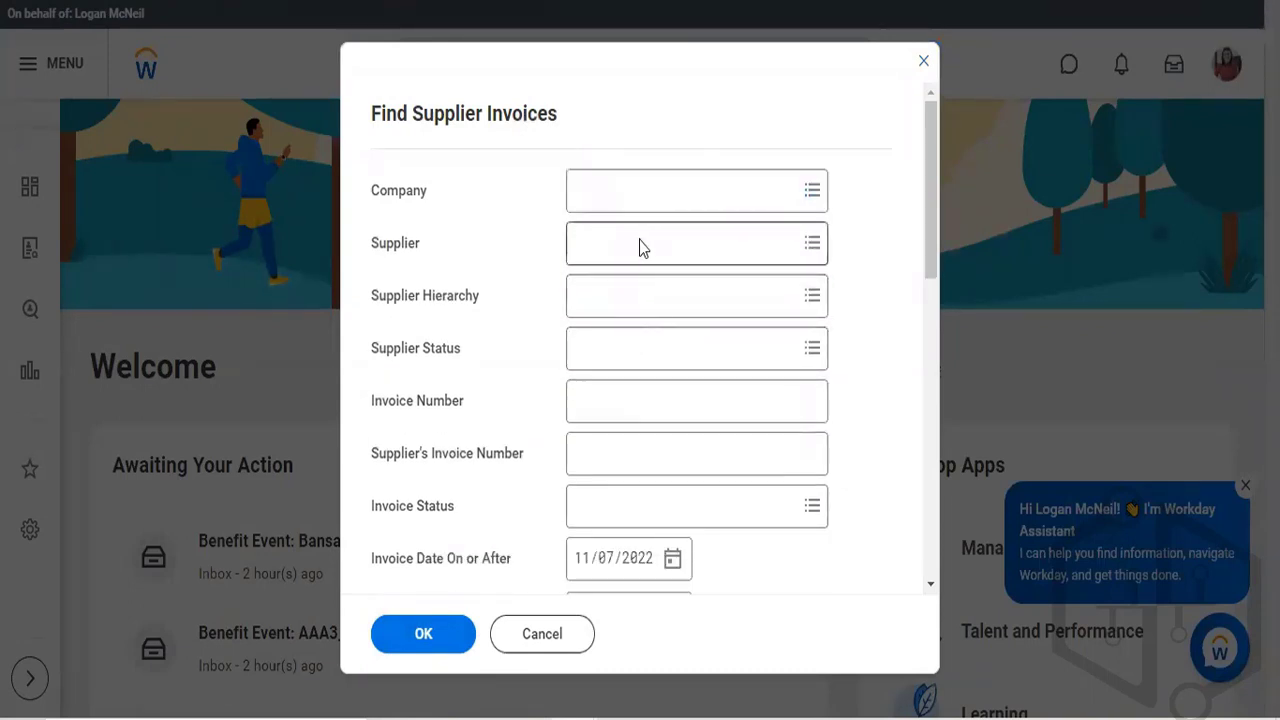
Filter the supplier invoice search by the company TFC Tesla Flying Cars
left_click(630, 197)
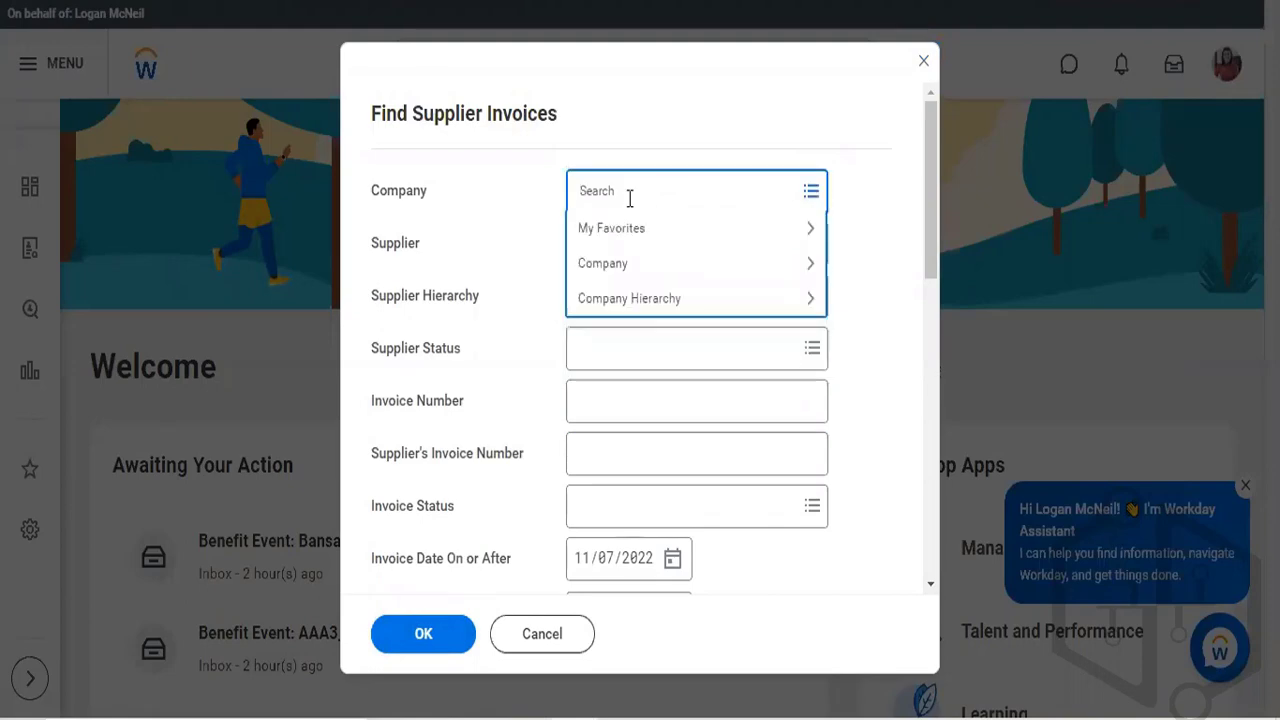
type("tfc")
key("Return")
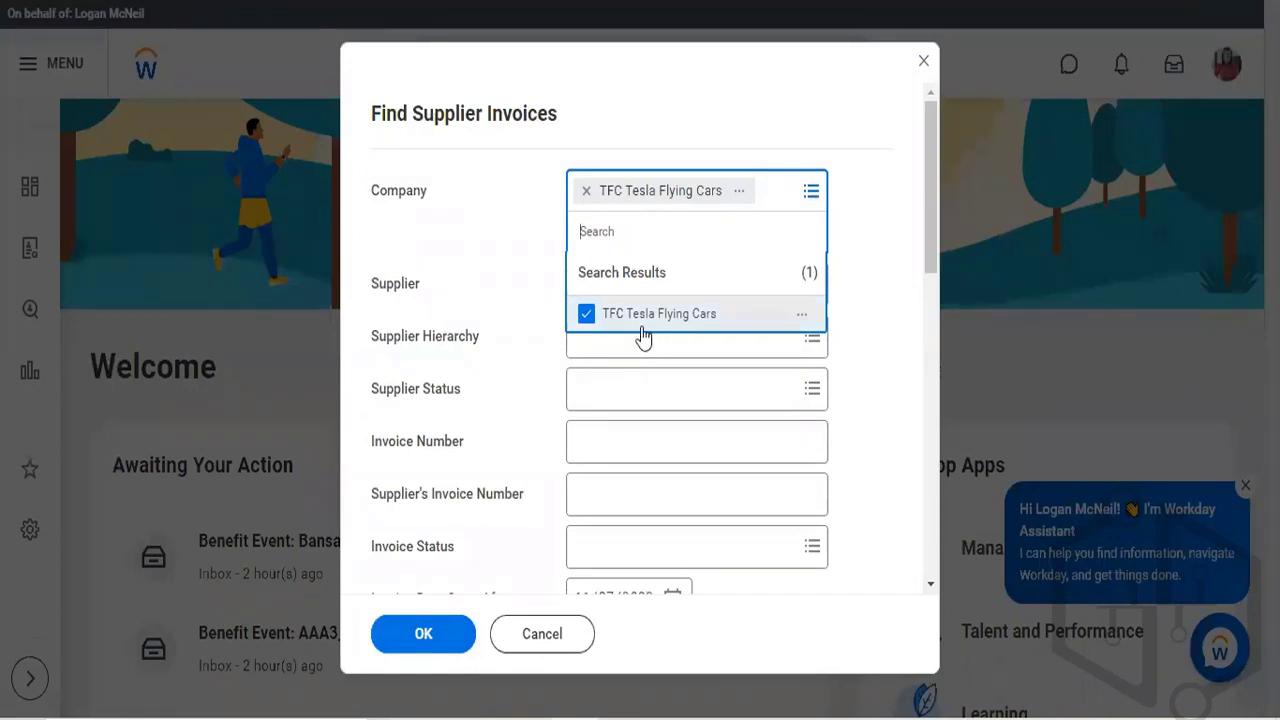
left_click(494, 271)
Add Herbal Life Pvt Ltd as the supplier filter and run the supplier invoice report
left_click(680, 228)
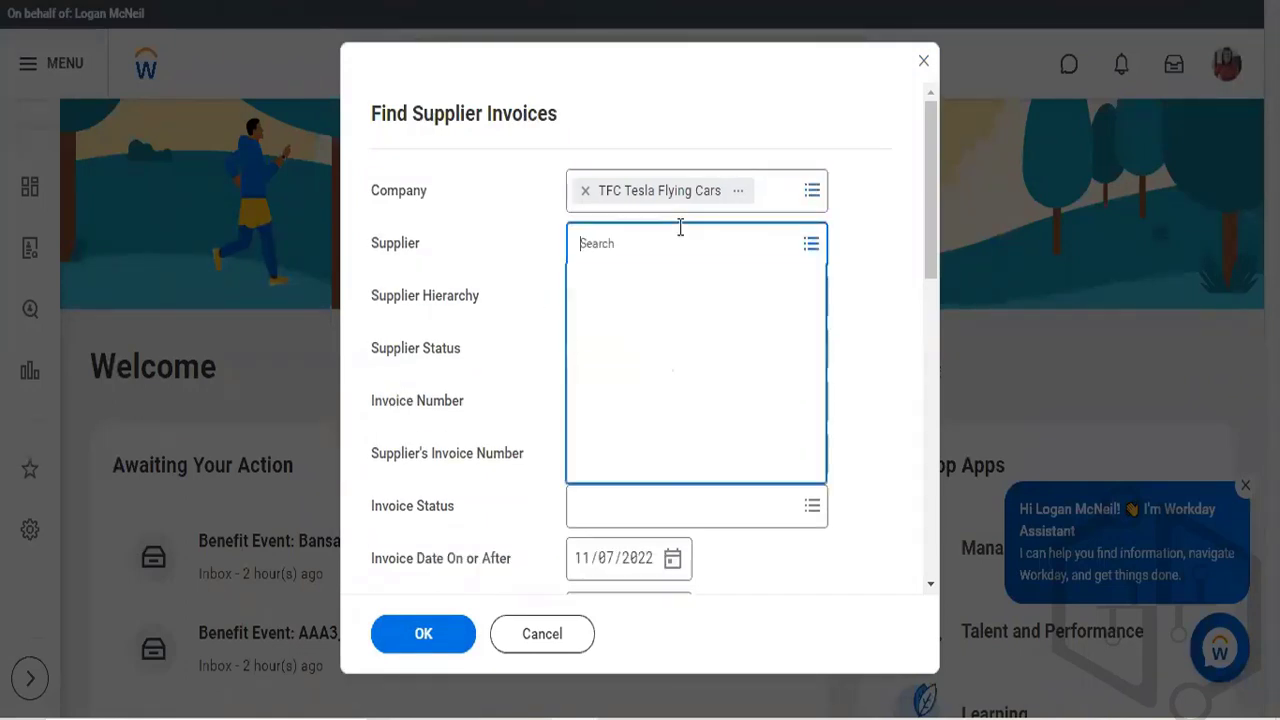
type("her")
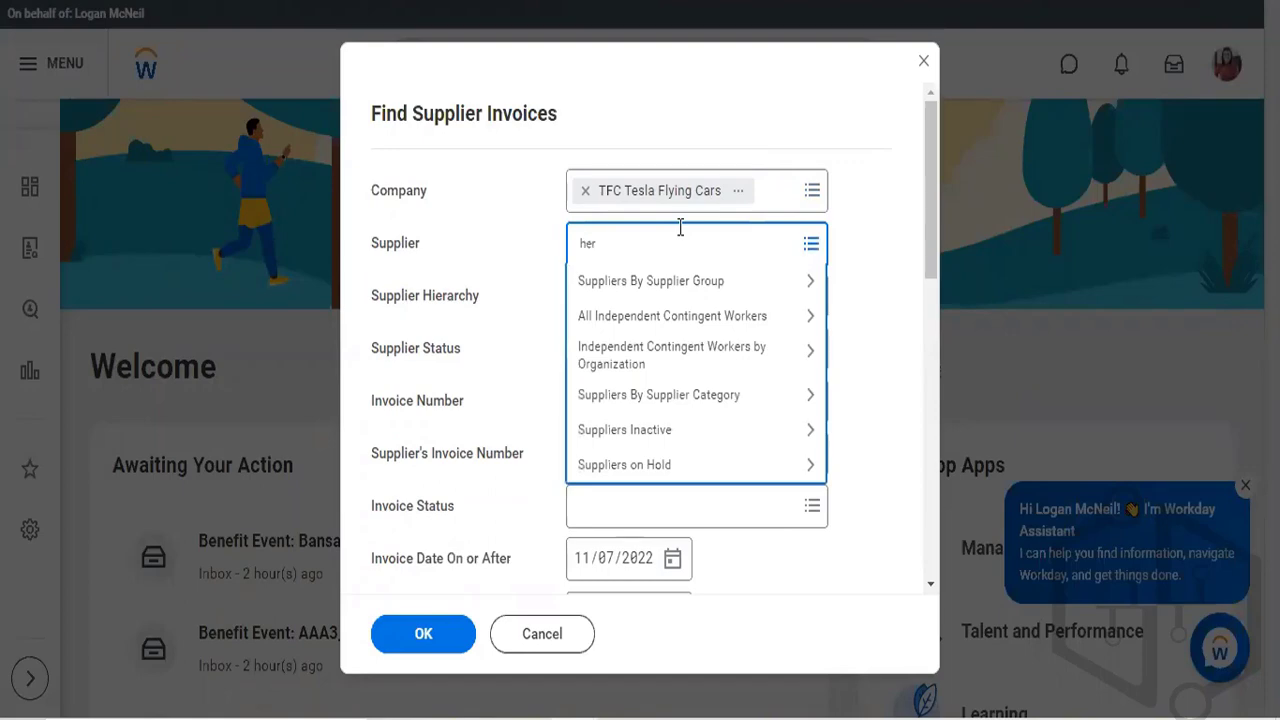
type("b")
key("Return")
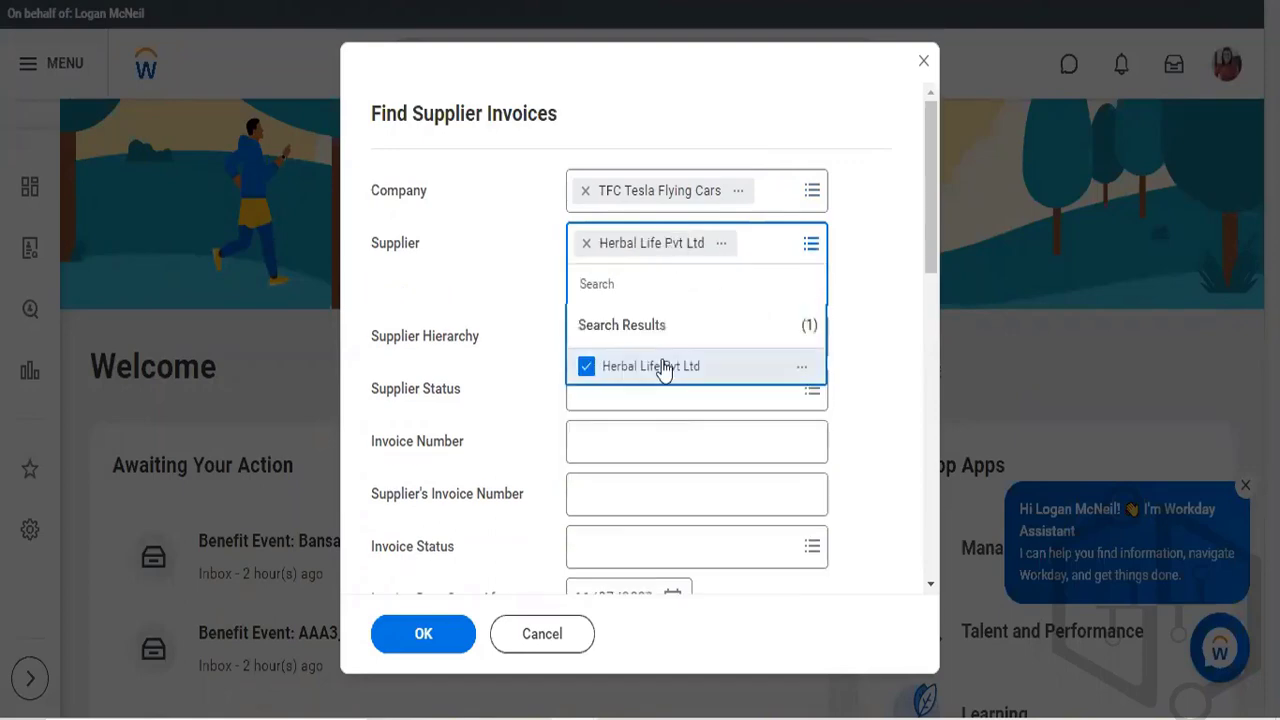
left_click(658, 367)
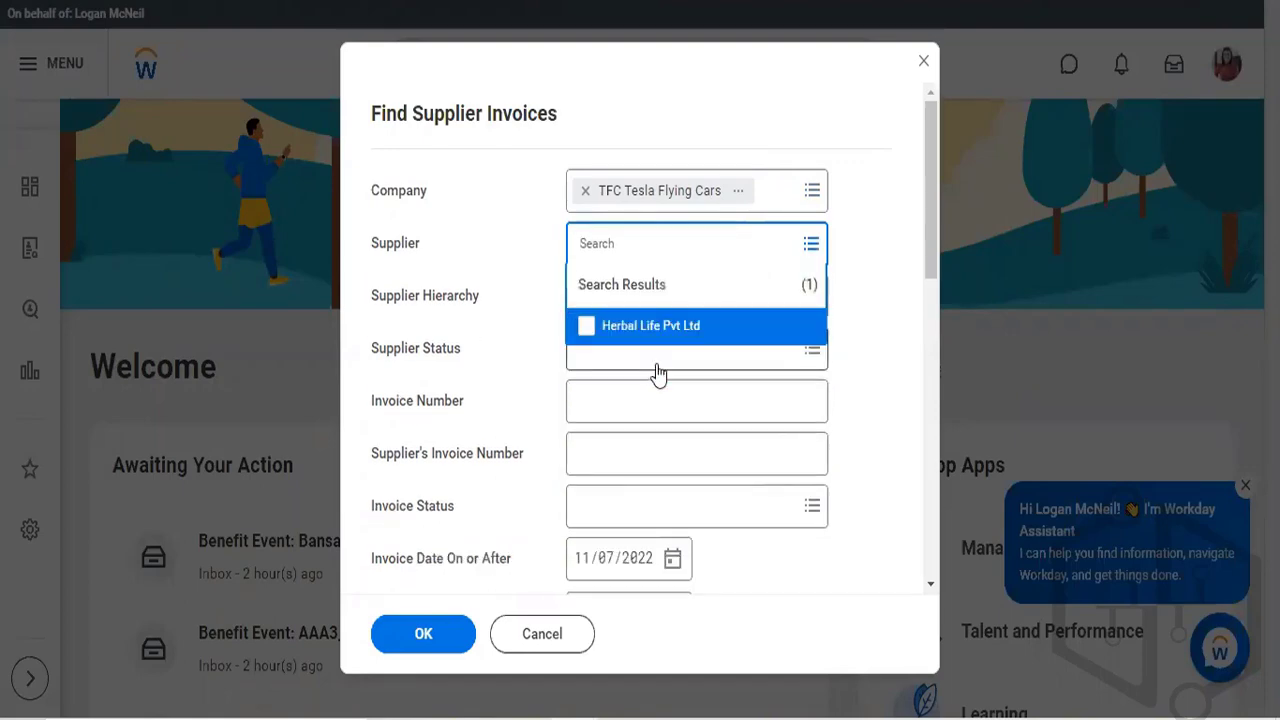
left_click(578, 326)
left_click(514, 306)
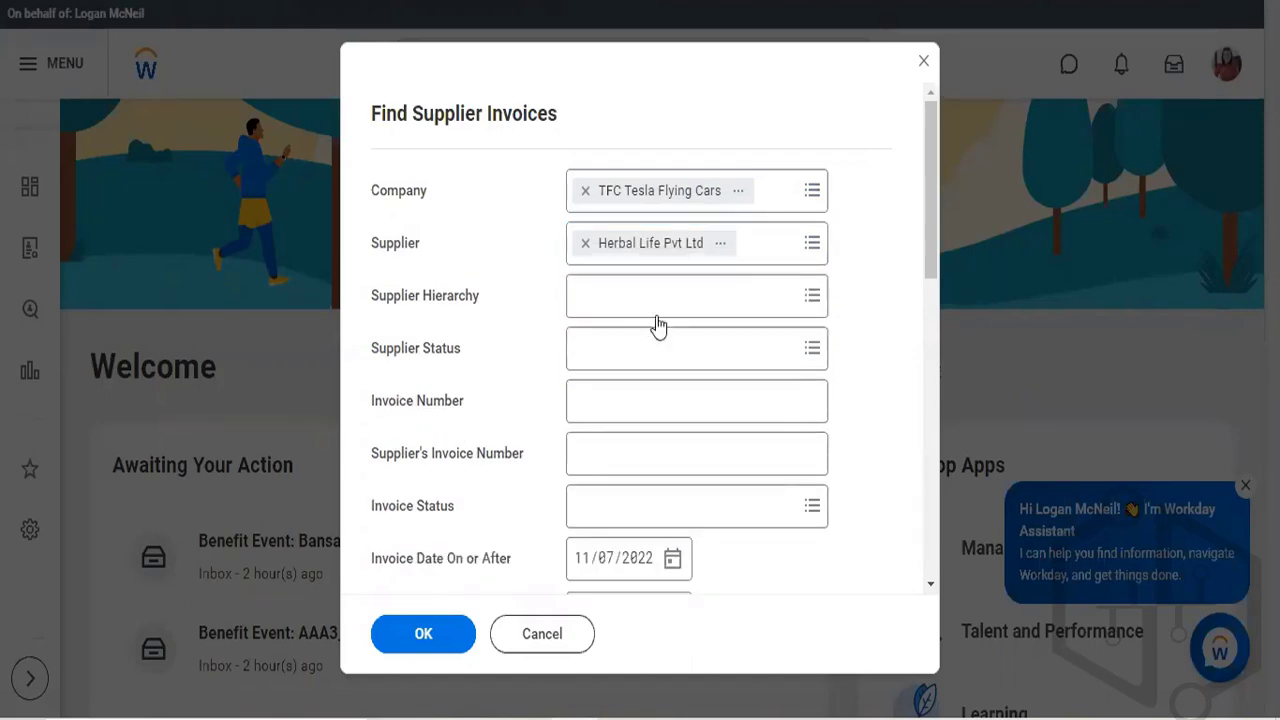
left_click(655, 300)
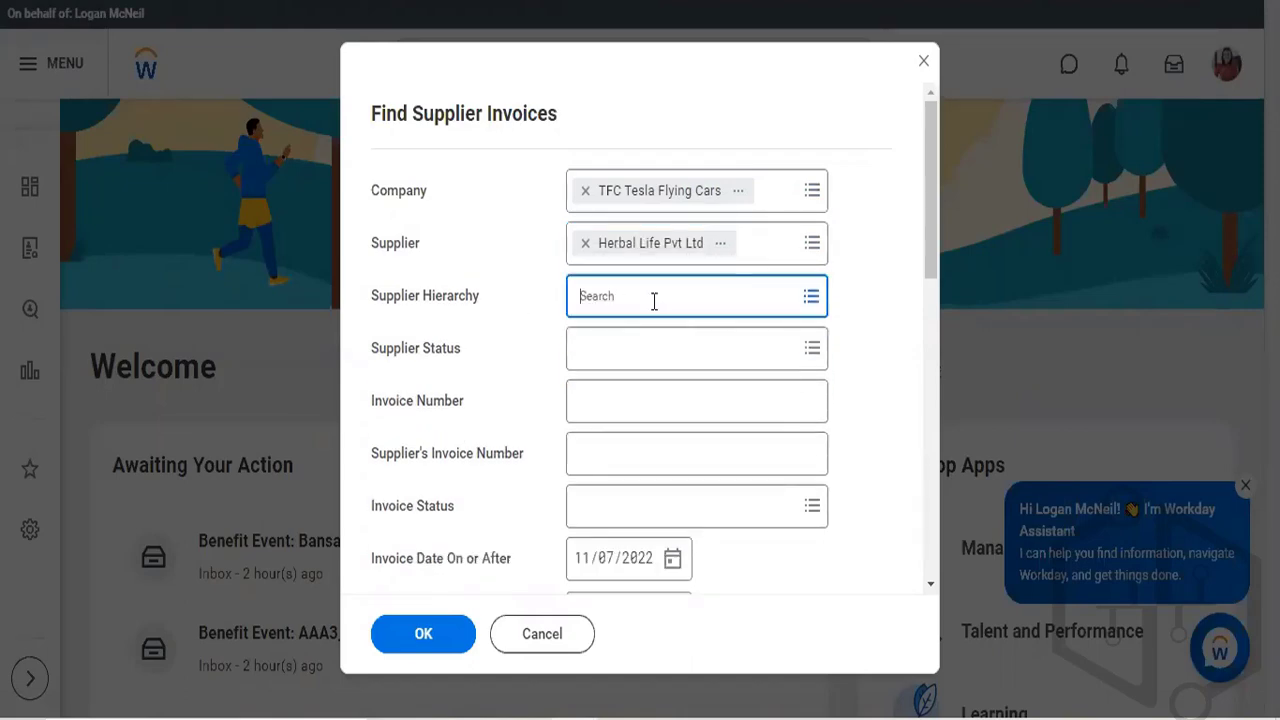
left_click(549, 330)
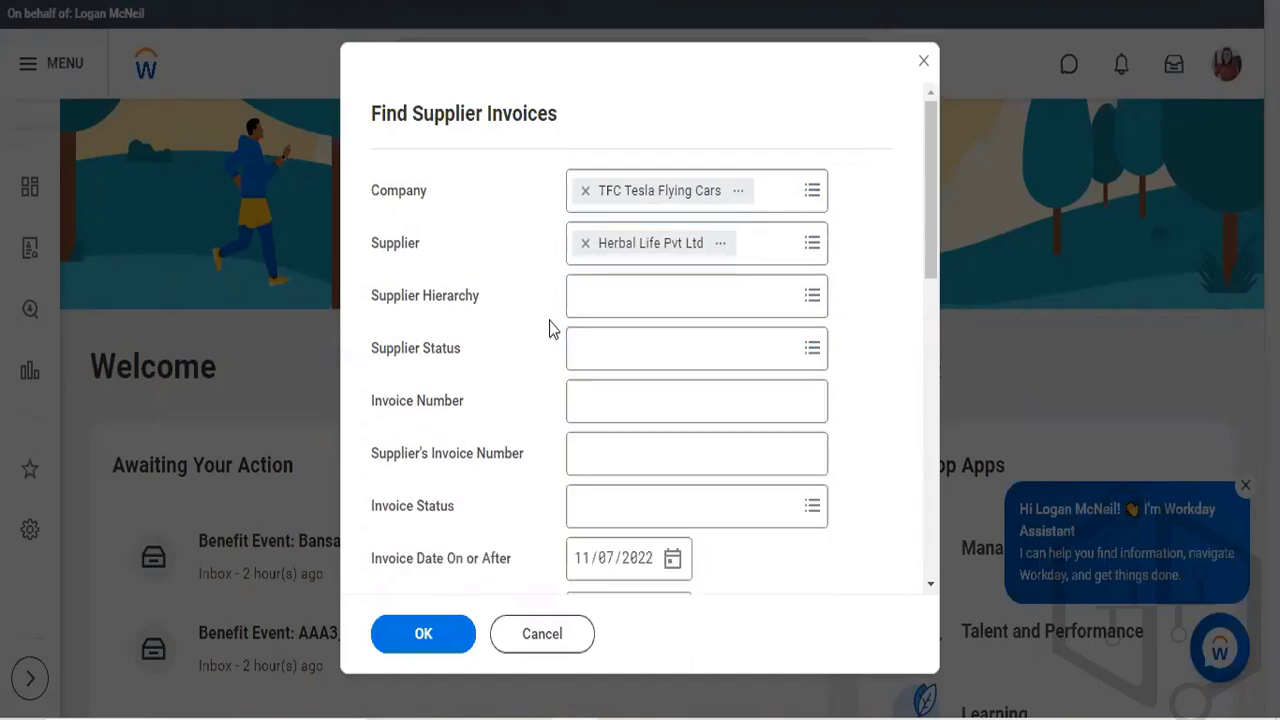
left_click(430, 636)
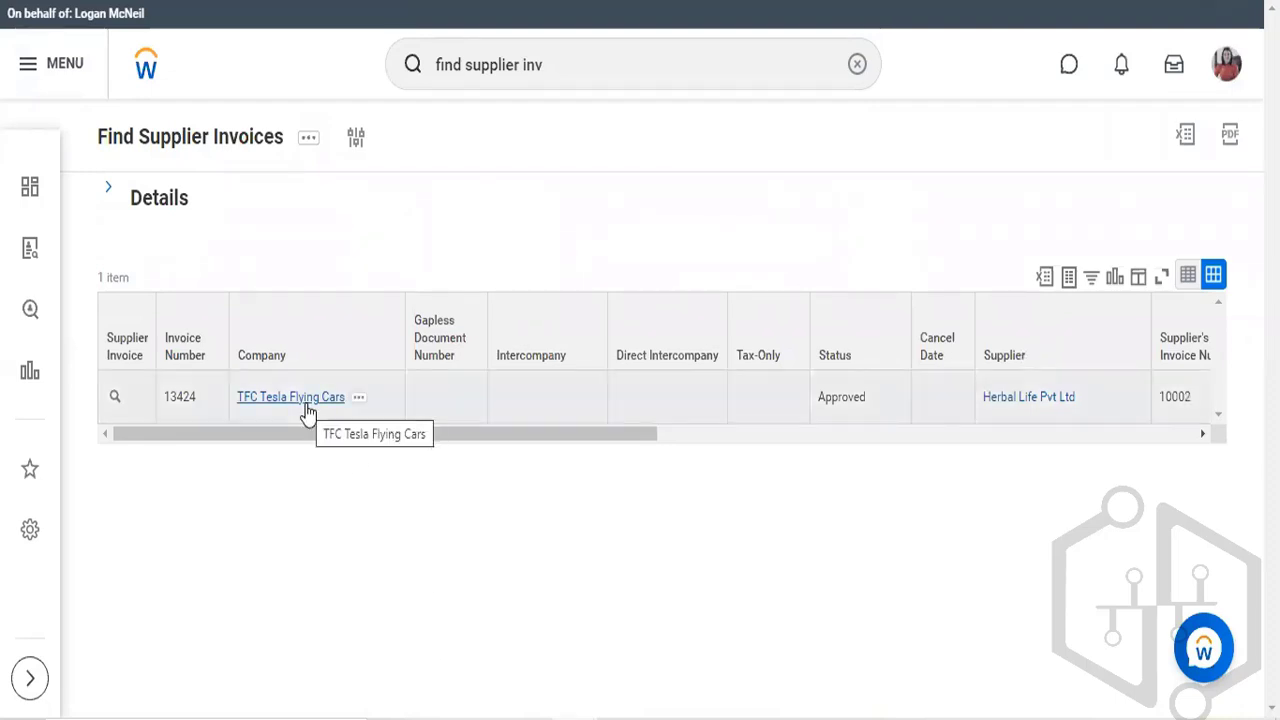
Open the Herbal Life Pvt Ltd supplier record from the report's invoice row and examine its overview
left_click_drag(609, 434, 615, 434)
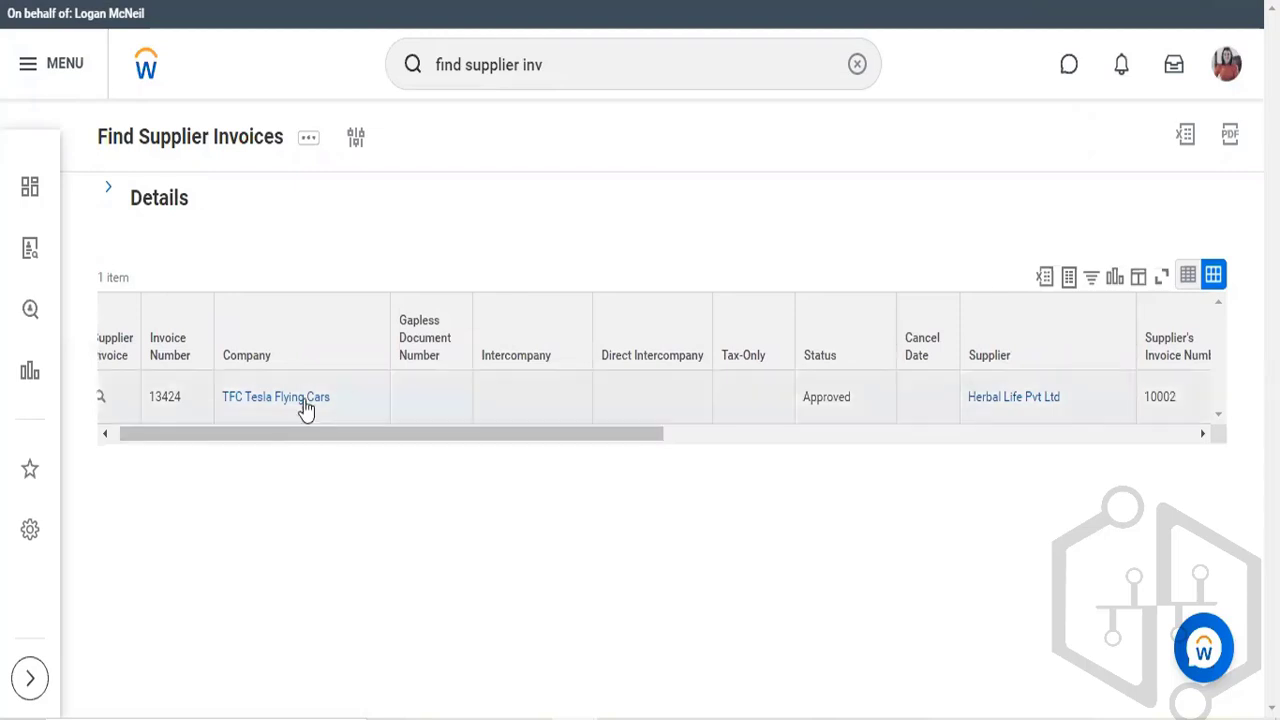
left_click_drag(300, 403, 1123, 375)
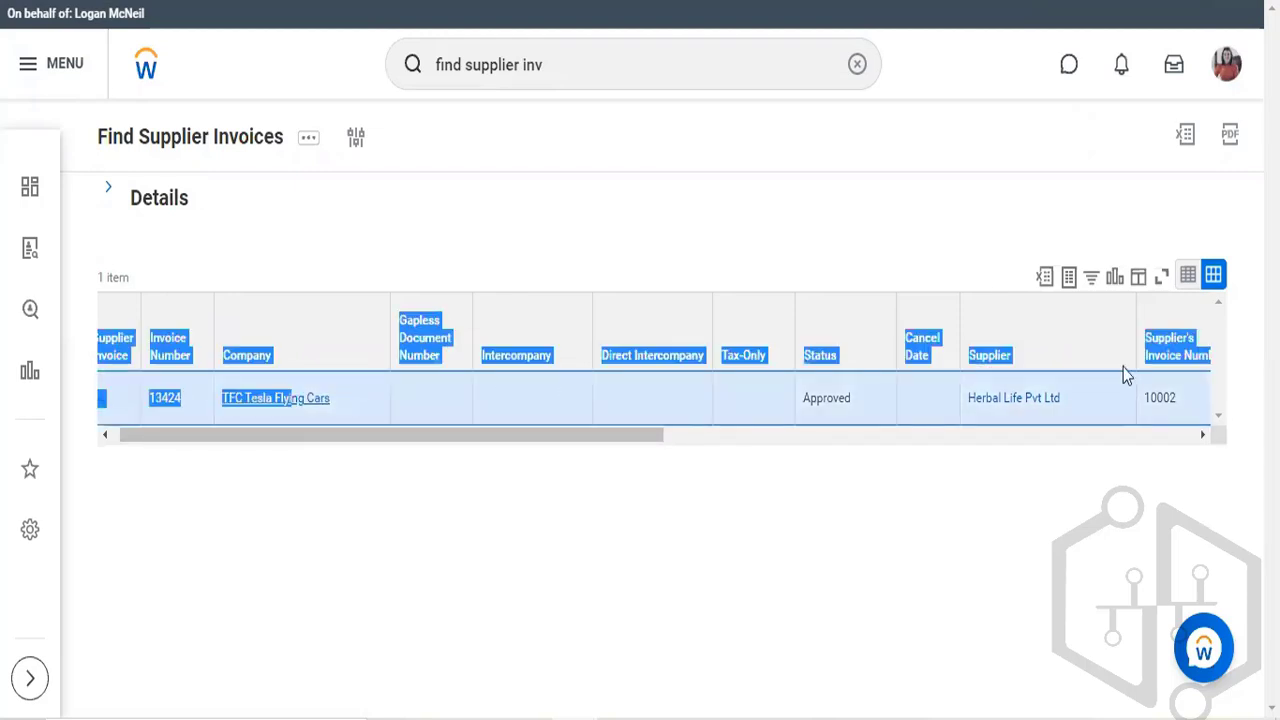
left_click(1040, 400)
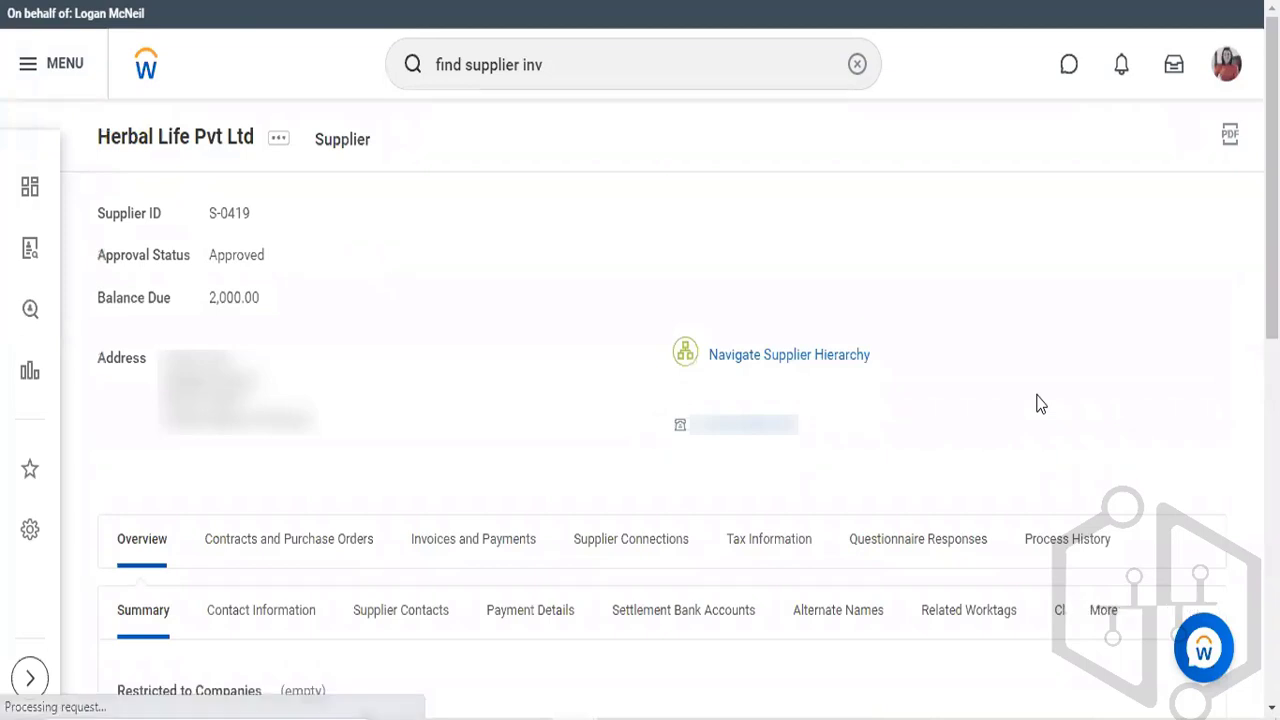
scroll(1040, 400, "down", 1)
scroll(1040, 403, "down", 1)
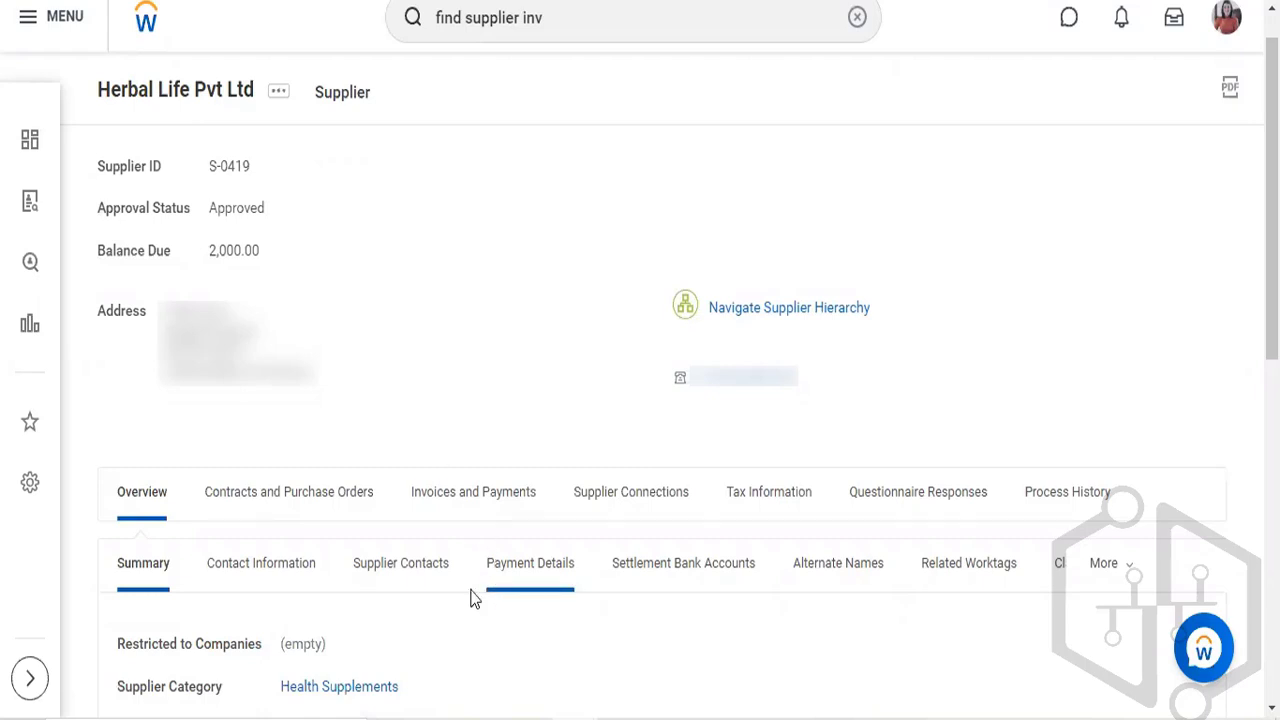
scroll(409, 571, "down", 1)
scroll(409, 575, "up", 2)
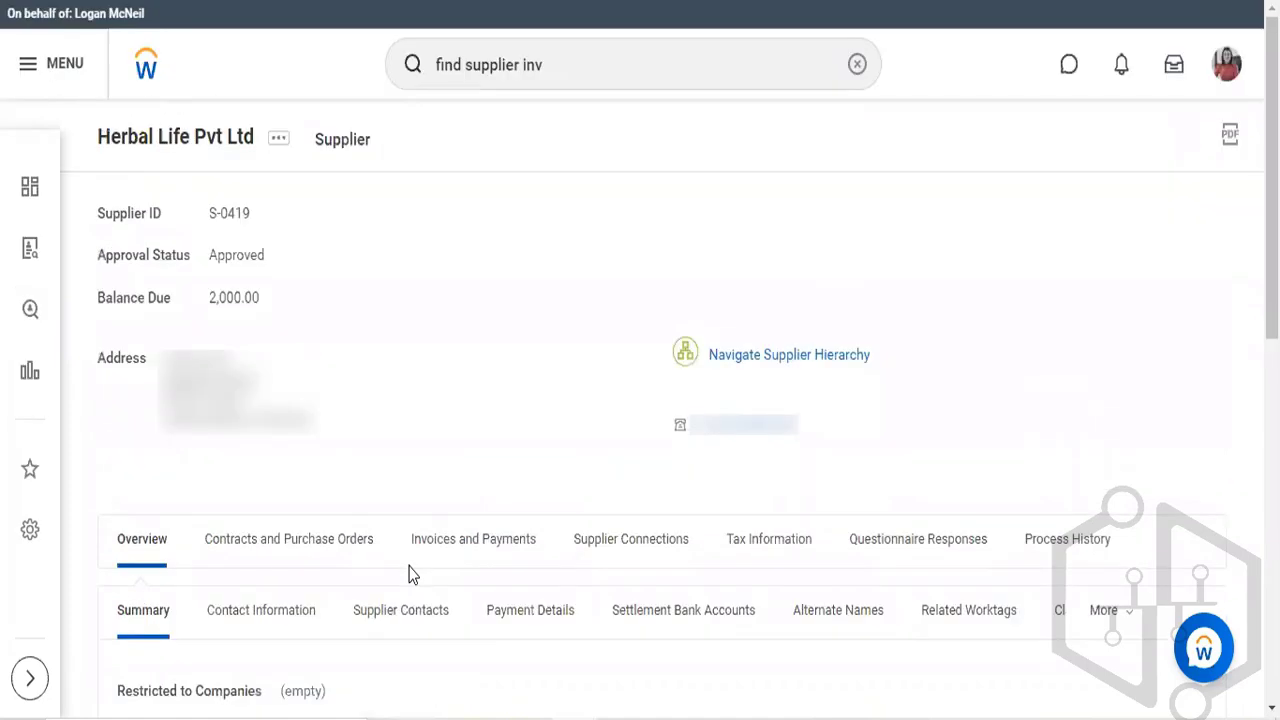
Display the supplier's recent invoices under its invoices and payments information and examine their status, dates, amounts and currency
left_click(474, 535)
scroll(474, 529, "down", 2)
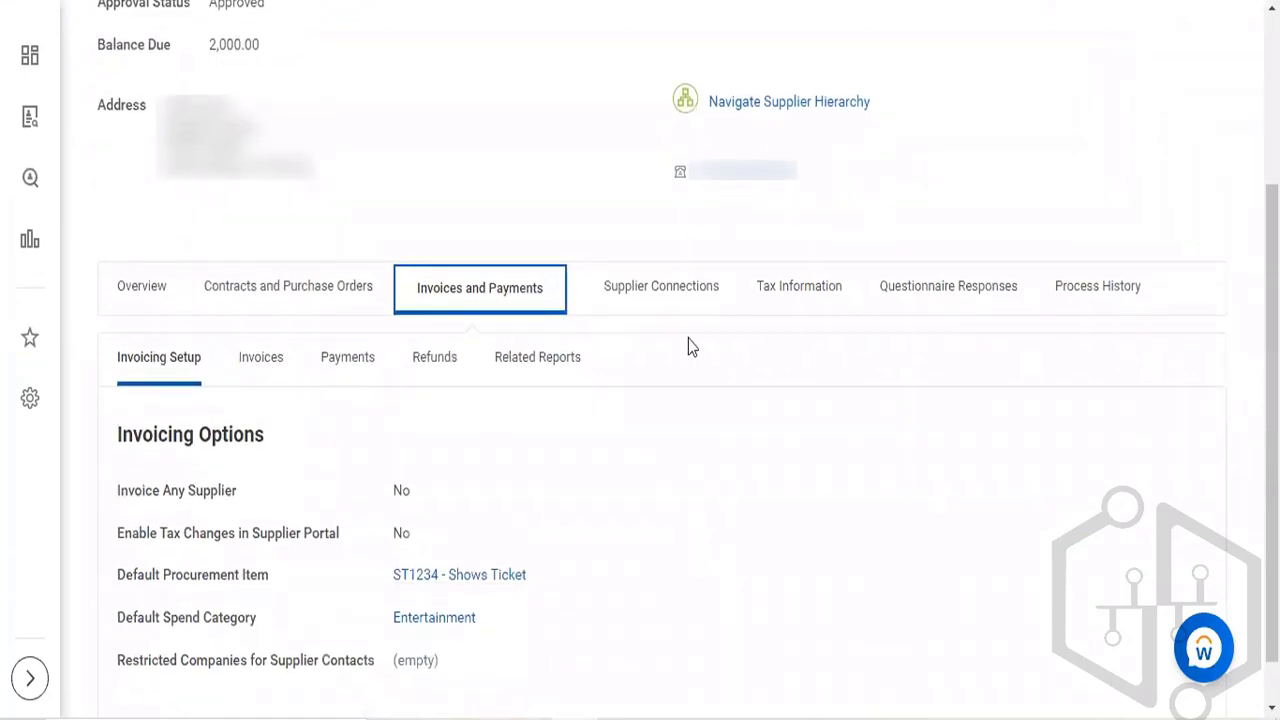
scroll(613, 494, "down", 1)
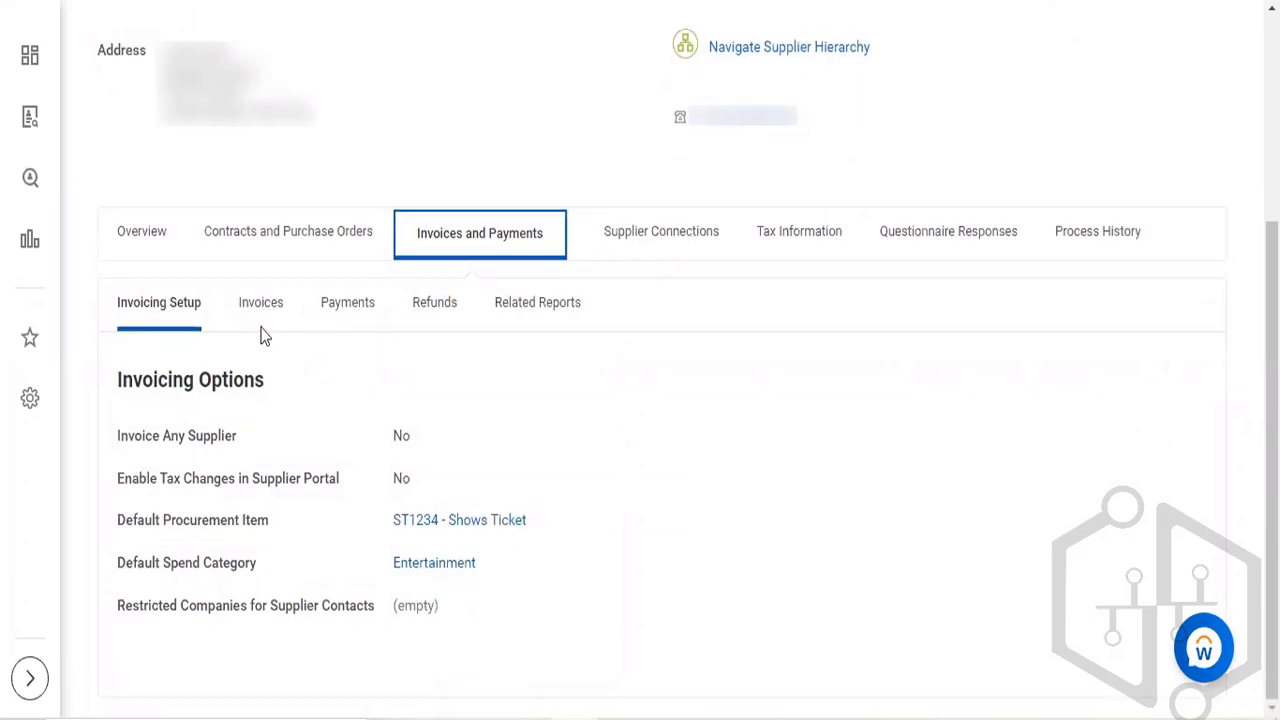
scroll(255, 340, "up", 1)
left_click(258, 371)
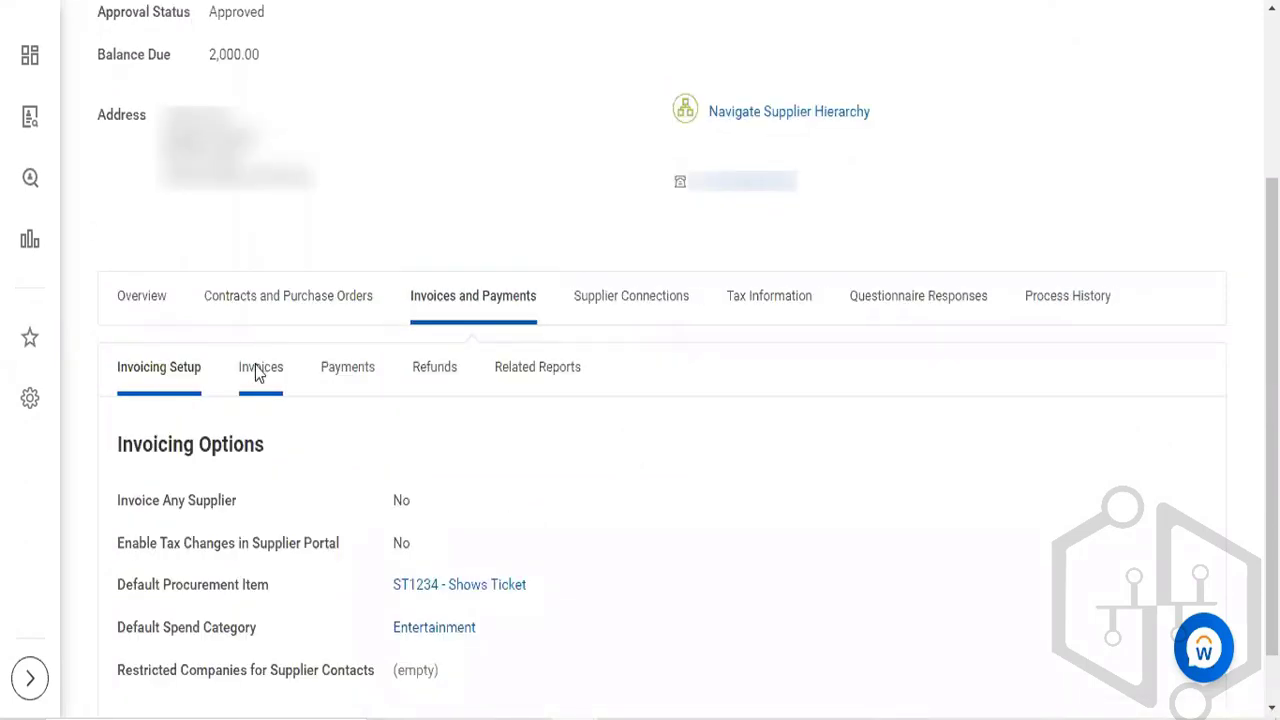
scroll(255, 368, "down", 2)
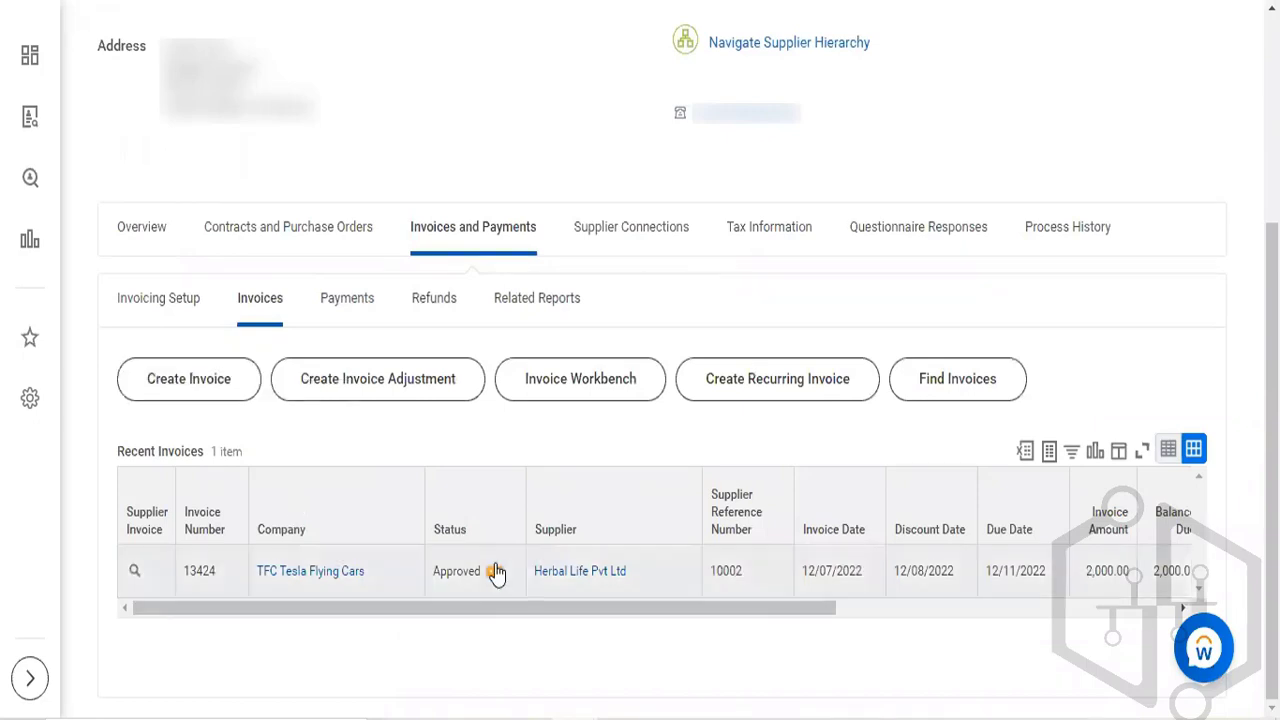
scroll(533, 565, "right", 2)
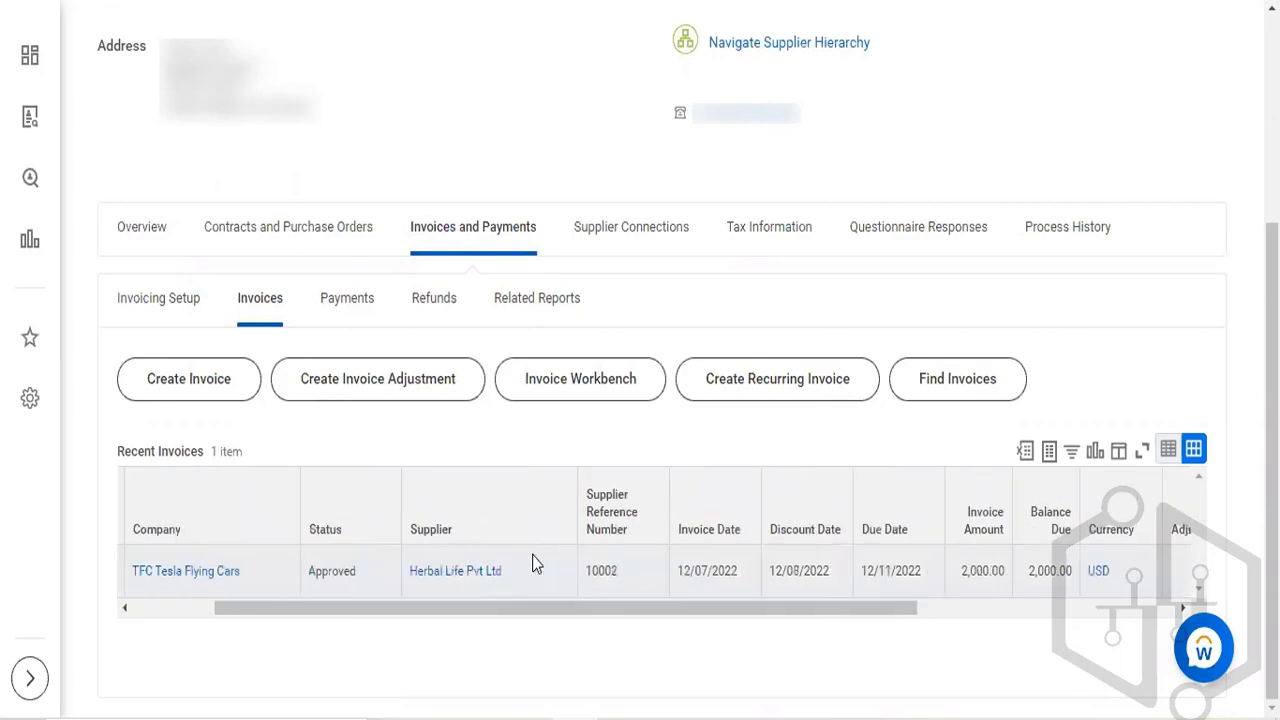
scroll(533, 565, "right", 1)
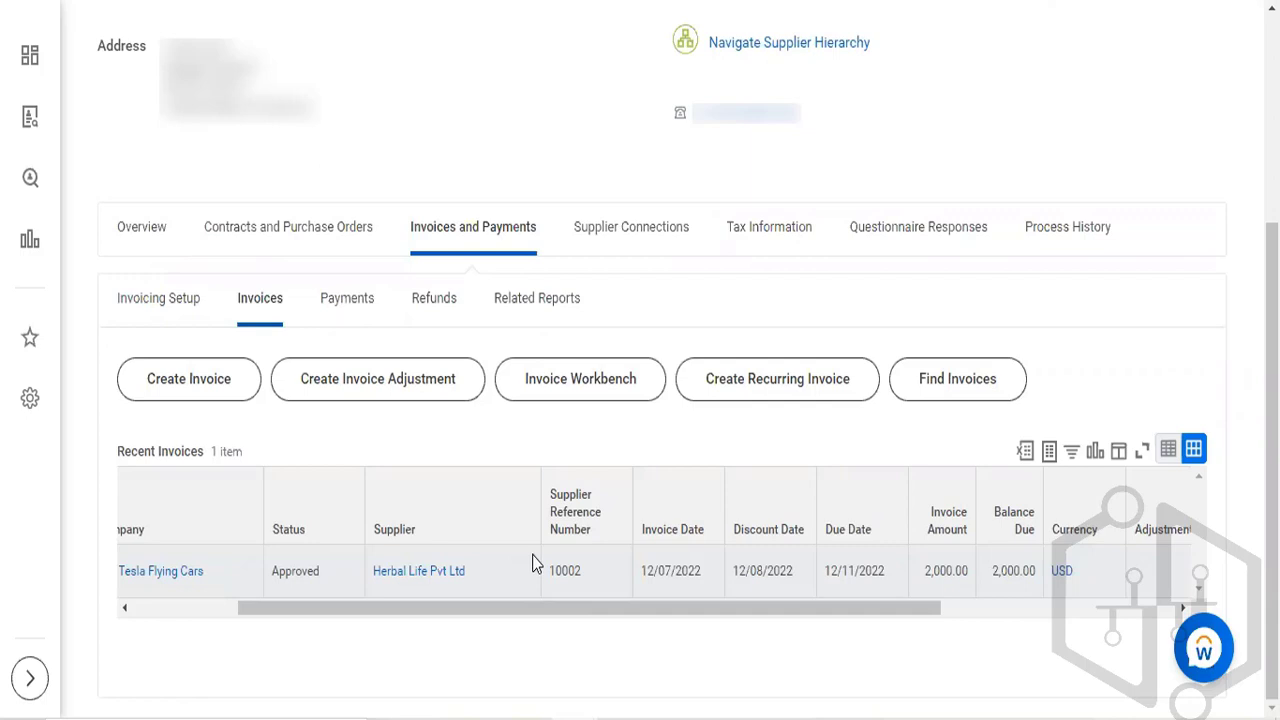
scroll(532, 565, "left", 3)
scroll(532, 565, "up", 1)
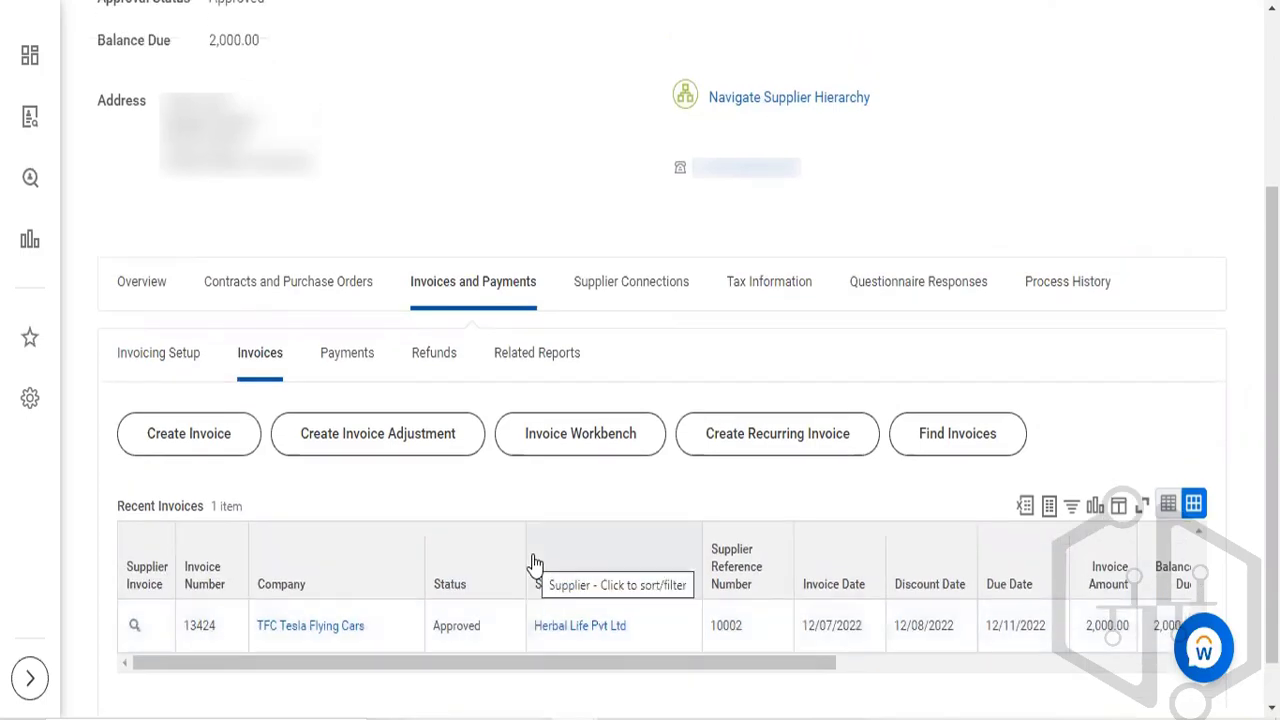
Open the approved Herbal Life Pvt Ltd invoice from the supplier's recent invoices and start a copy of it
left_click(134, 628)
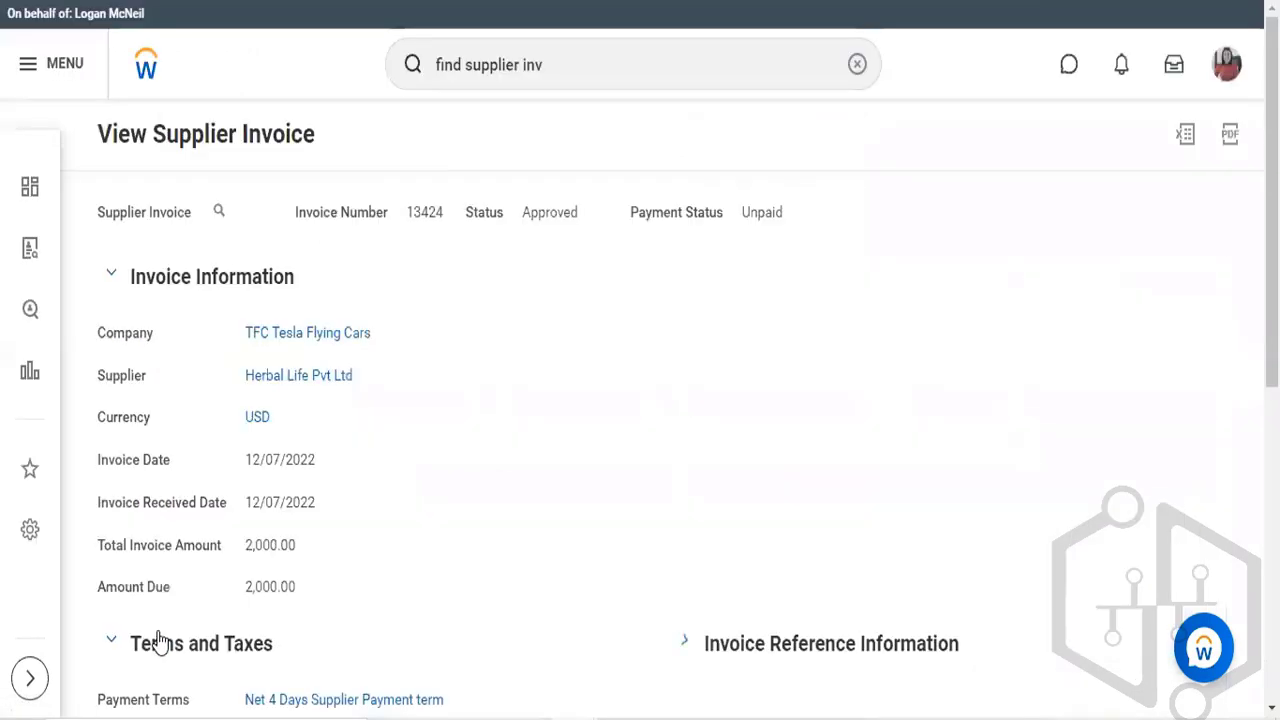
scroll(158, 640, "down", 1)
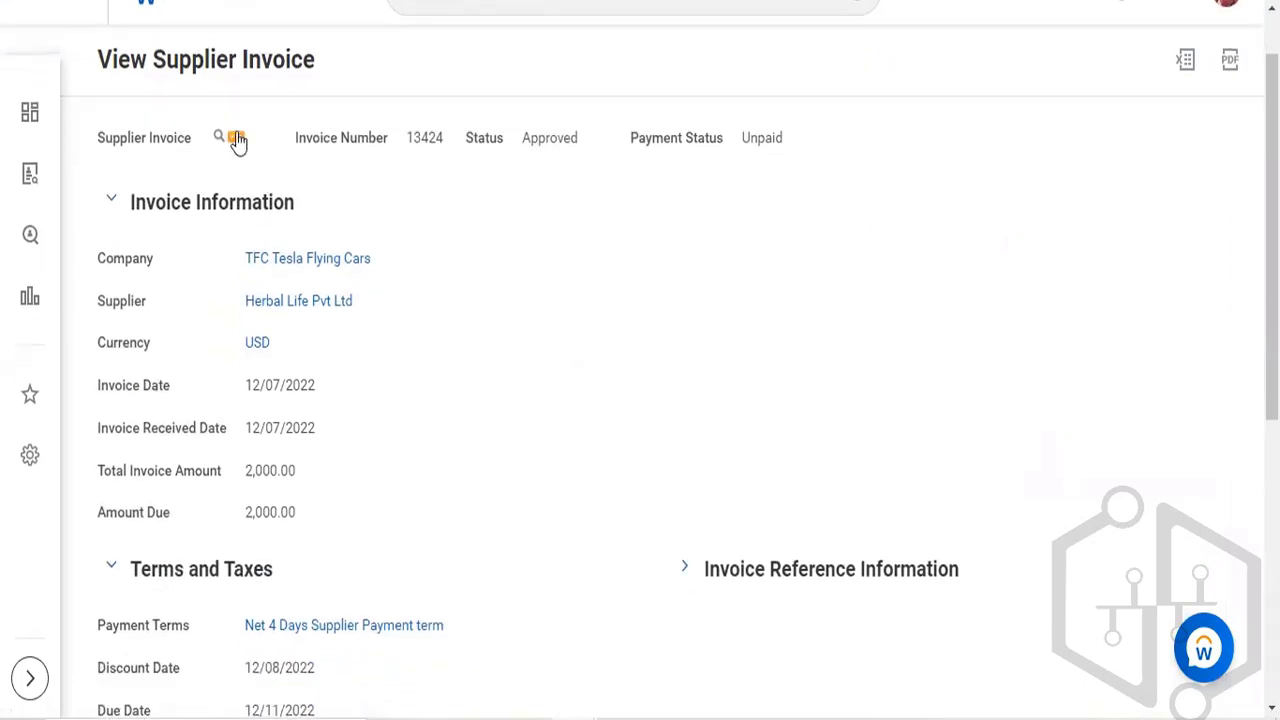
left_click(236, 138)
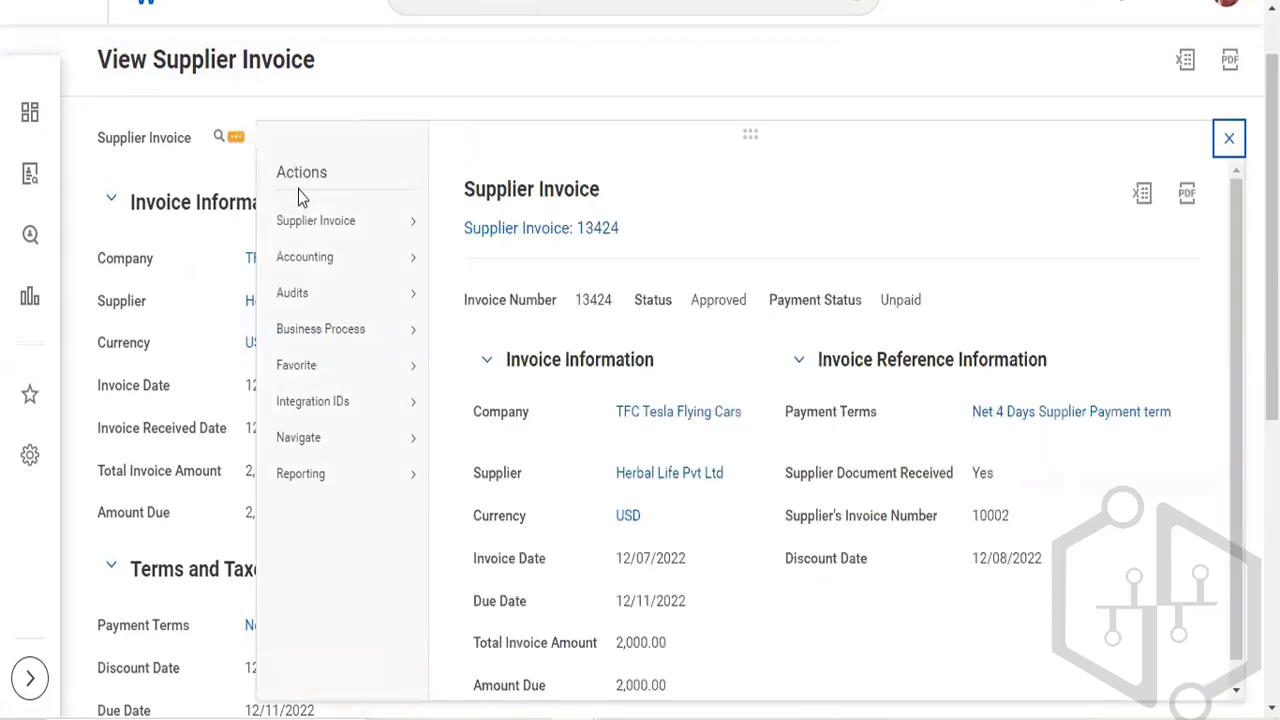
mouse_move(313, 220)
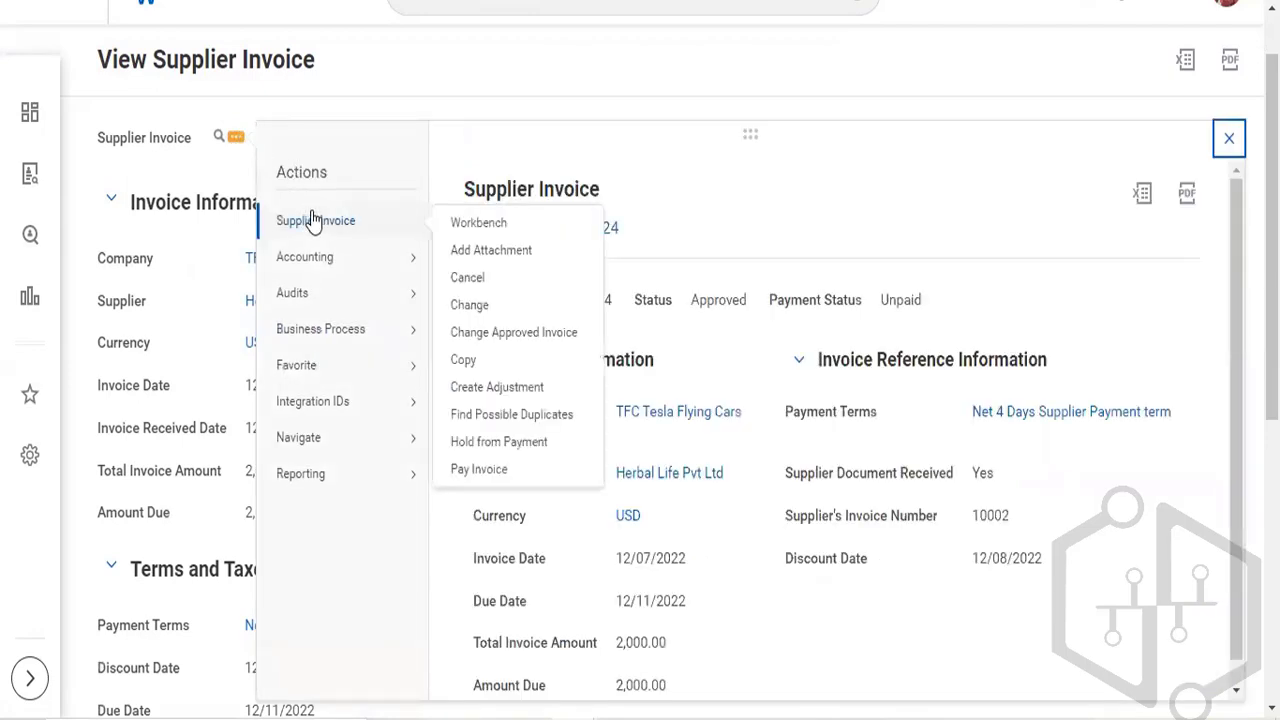
left_click(468, 361)
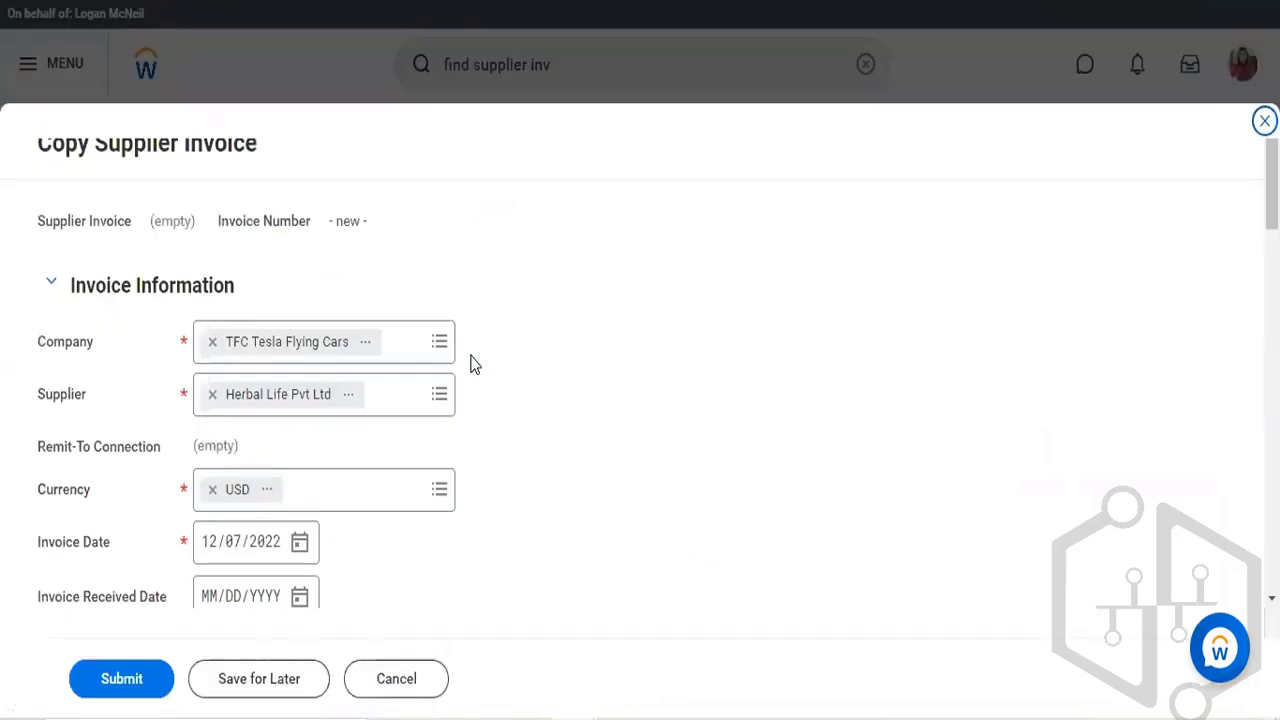
Set the copied invoice's received date to 12/07/2022 and review its amounts and payment terms
scroll(460, 358, "down", 3)
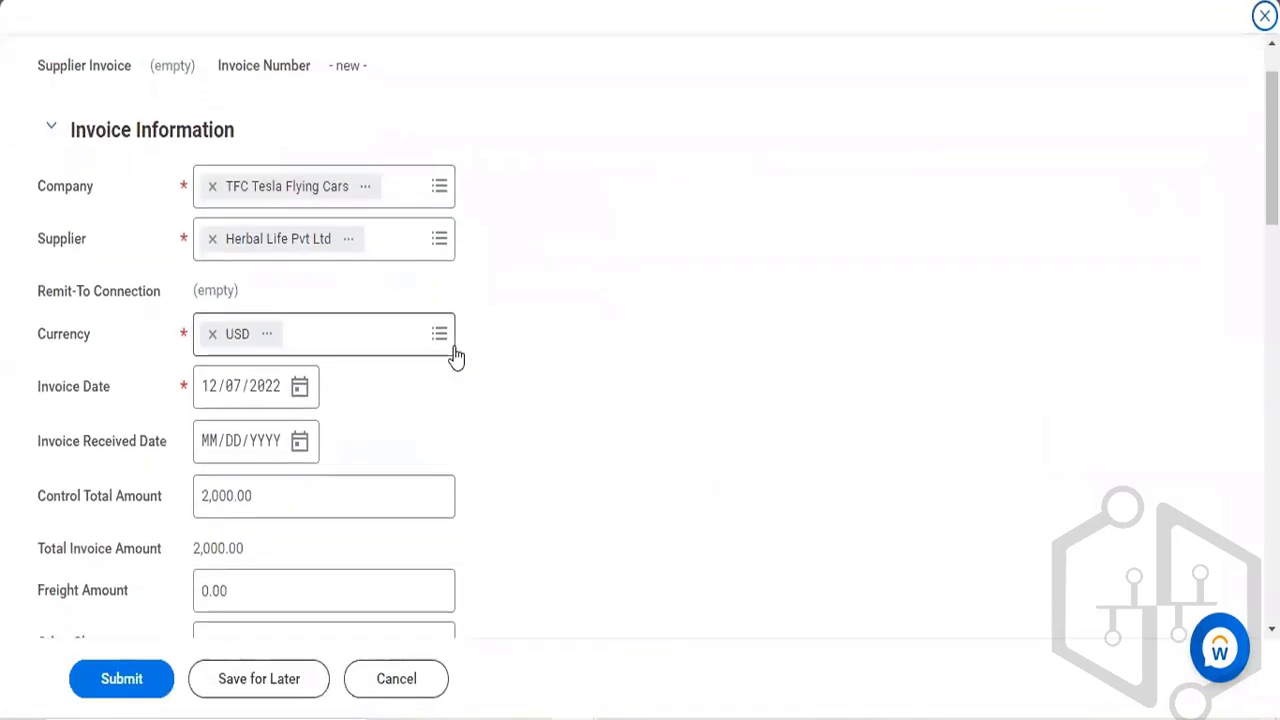
left_click(300, 440)
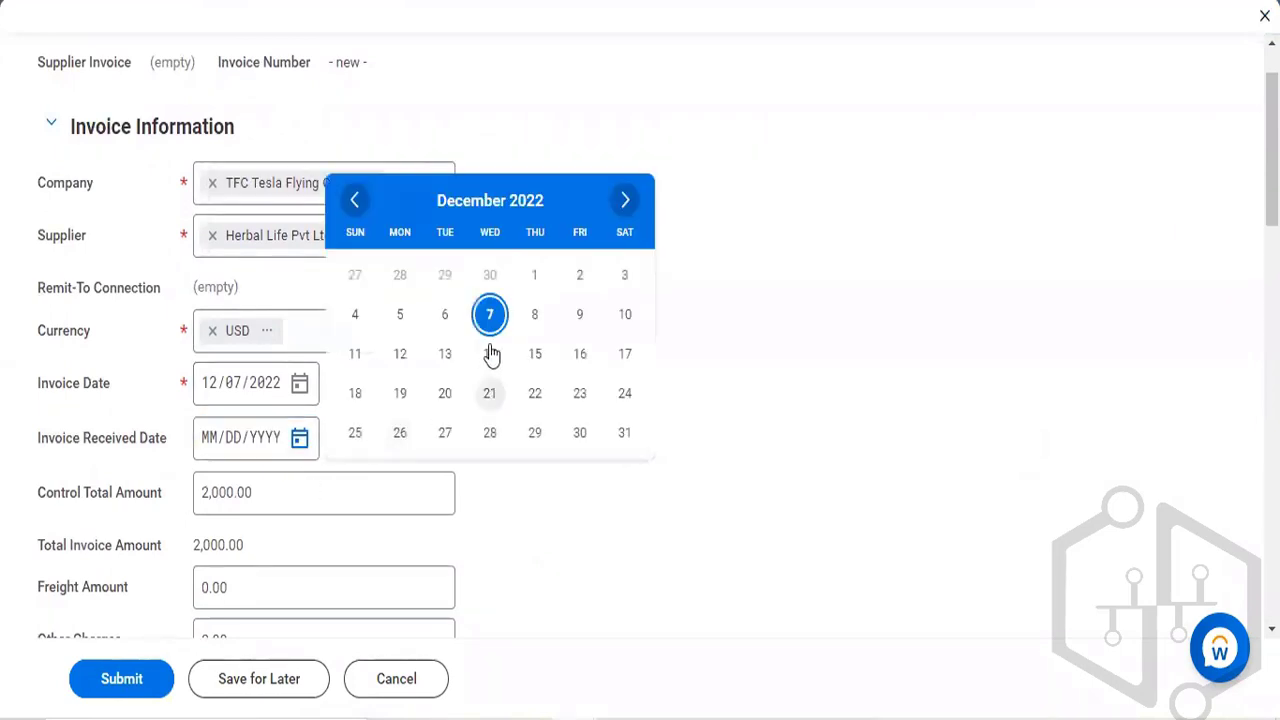
left_click(489, 315)
scroll(491, 375, "down", 3)
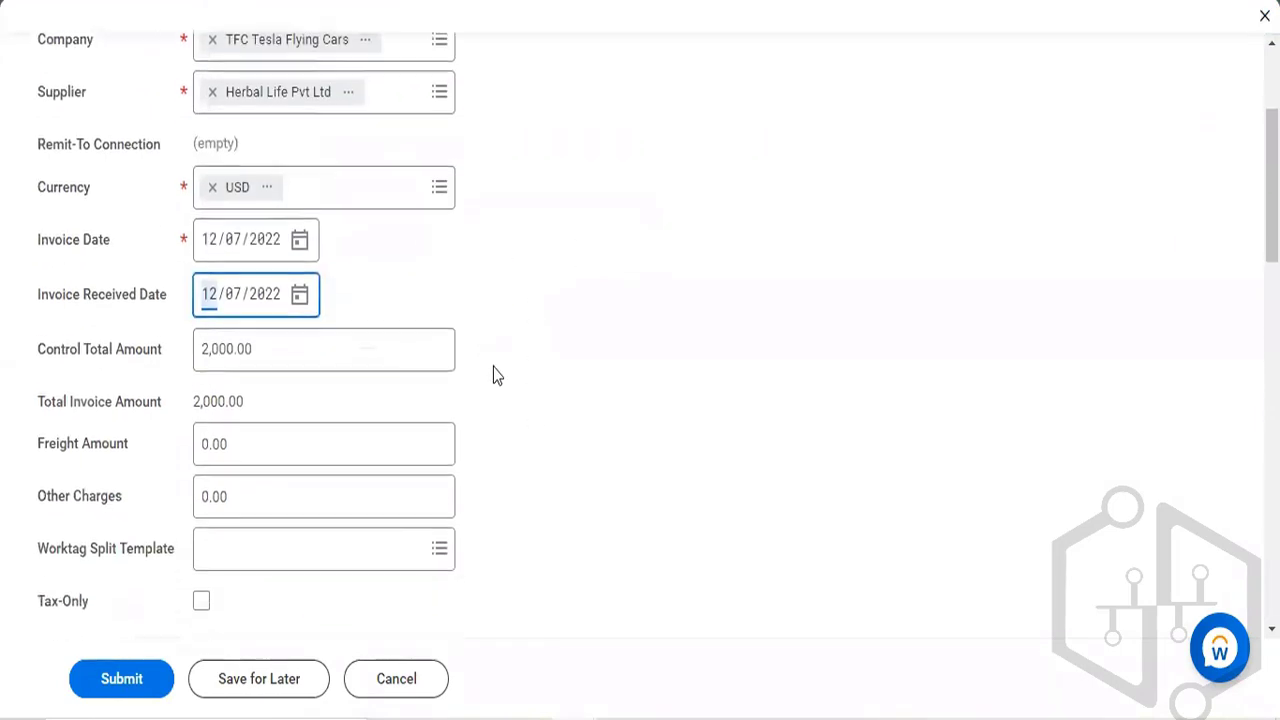
scroll(493, 375, "down", 2)
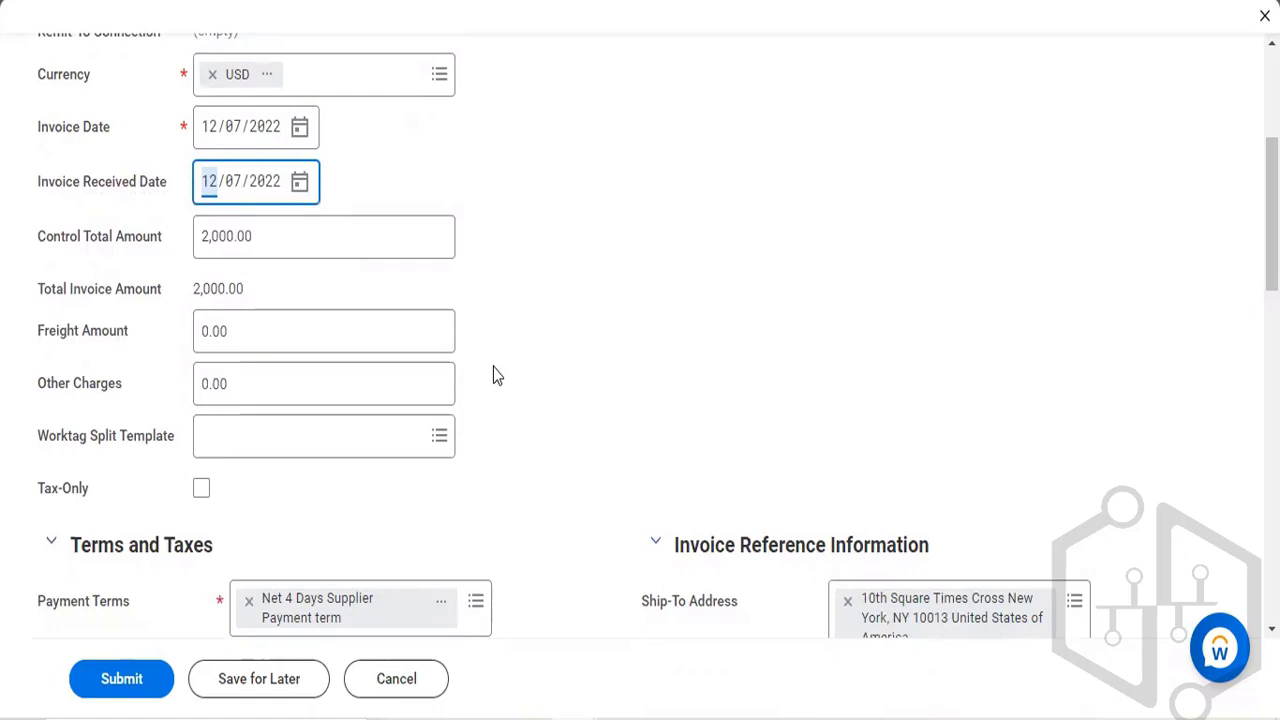
scroll(493, 367, "up", 1)
scroll(493, 367, "down", 2)
scroll(493, 376, "down", 1)
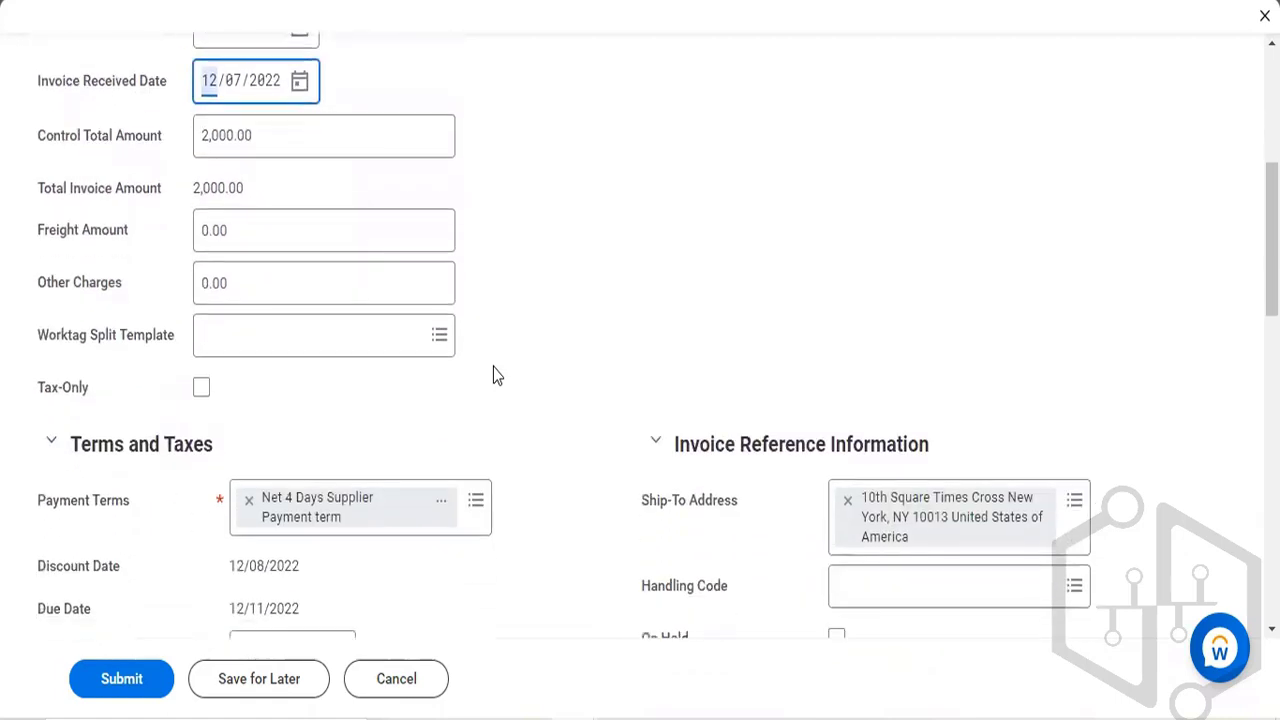
Try to submit the copied invoice and examine the error details
left_click(117, 677)
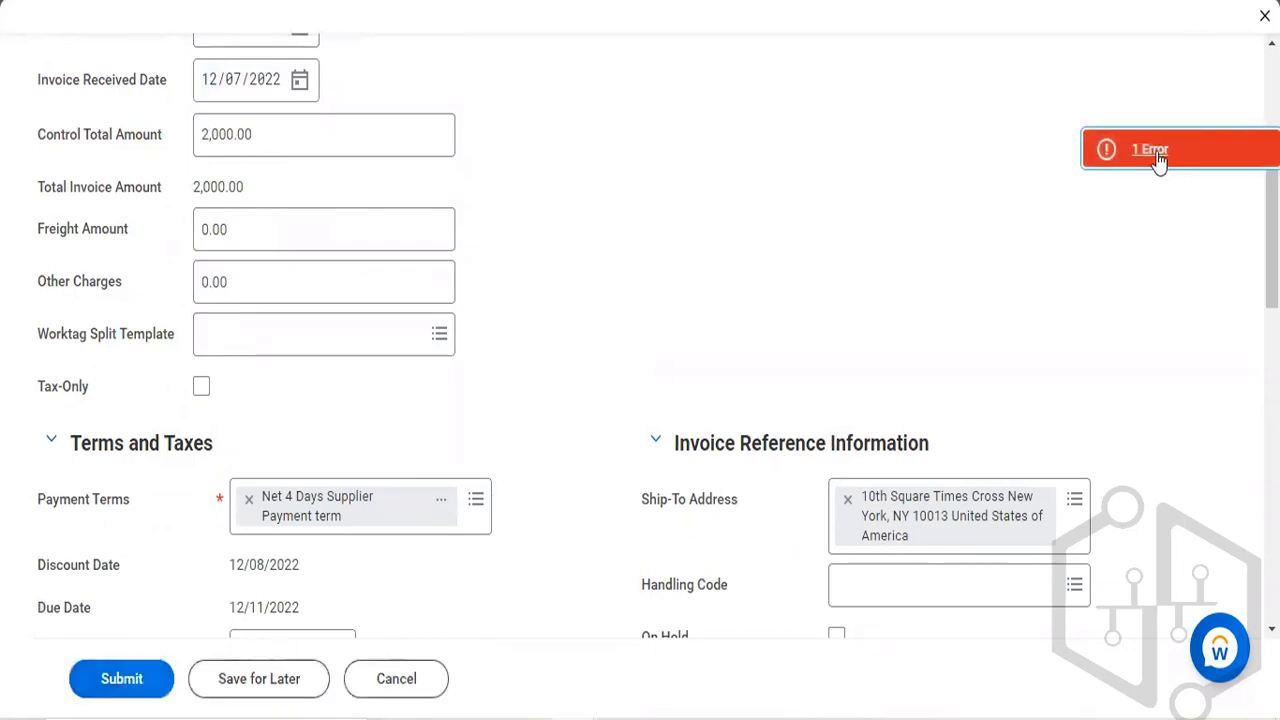
left_click(1158, 163)
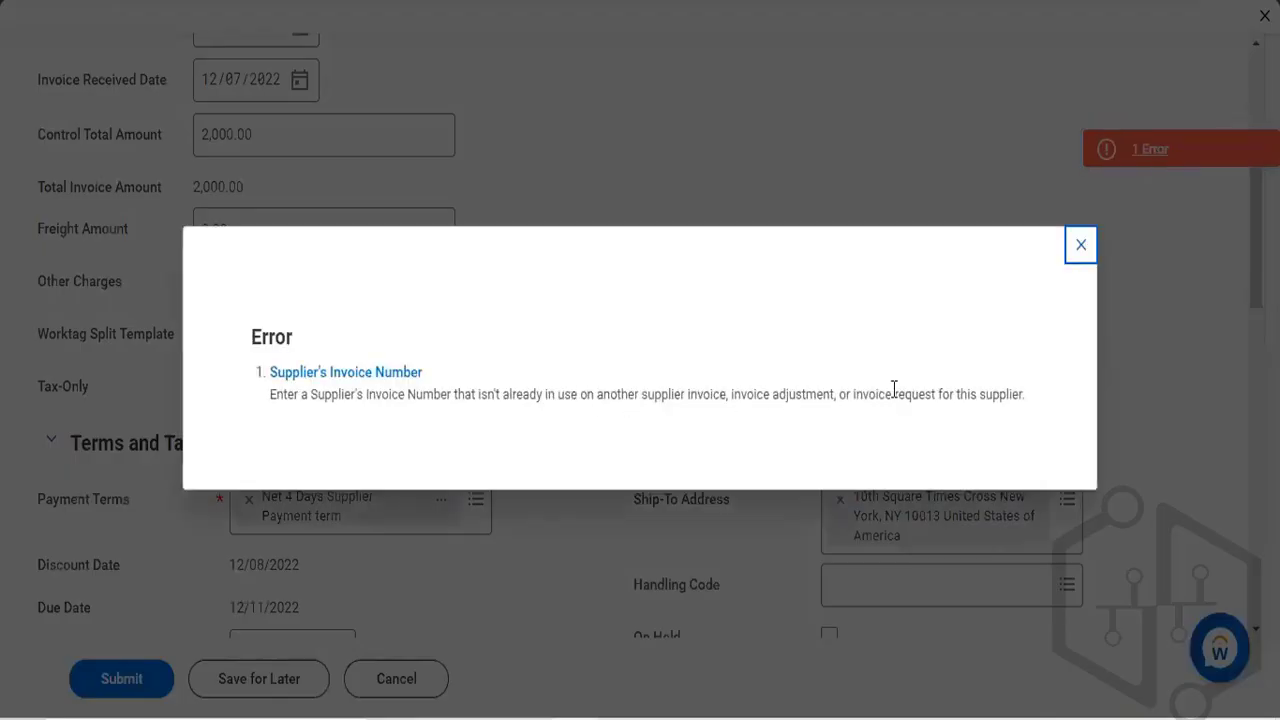
left_click(1080, 247)
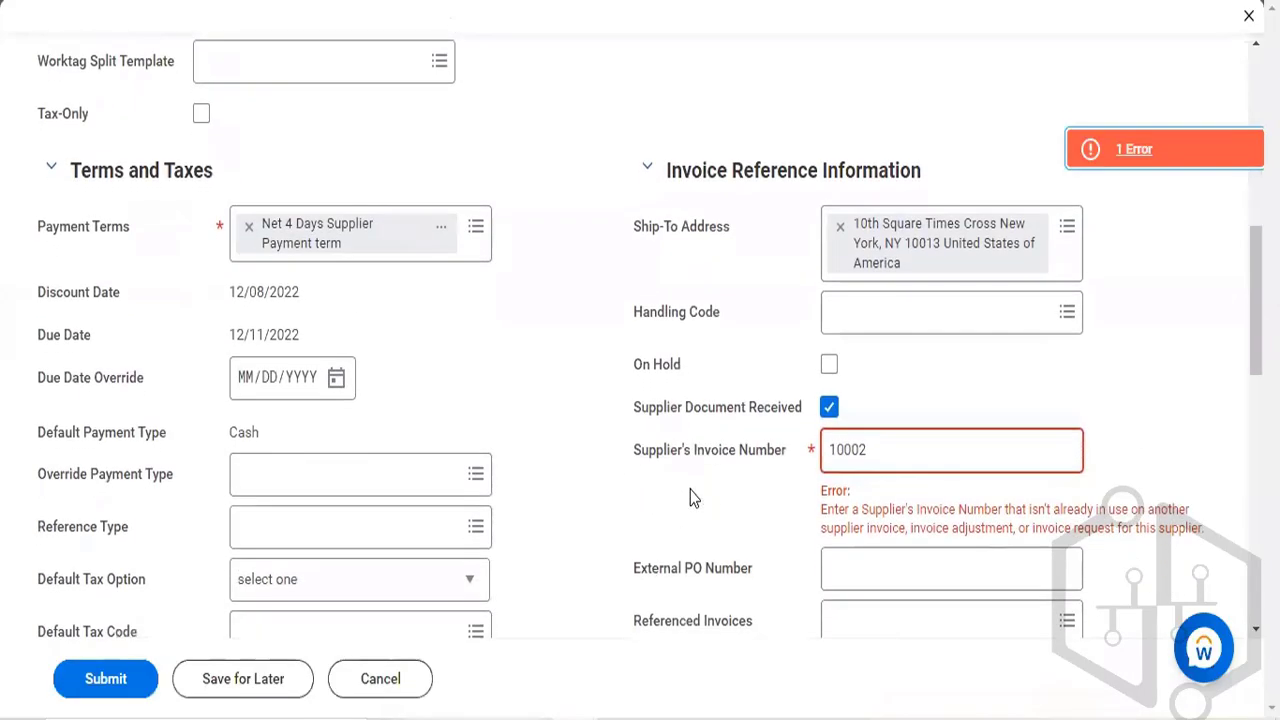
left_click(952, 440)
key("BackSpace")
scroll(952, 445, "down", 5)
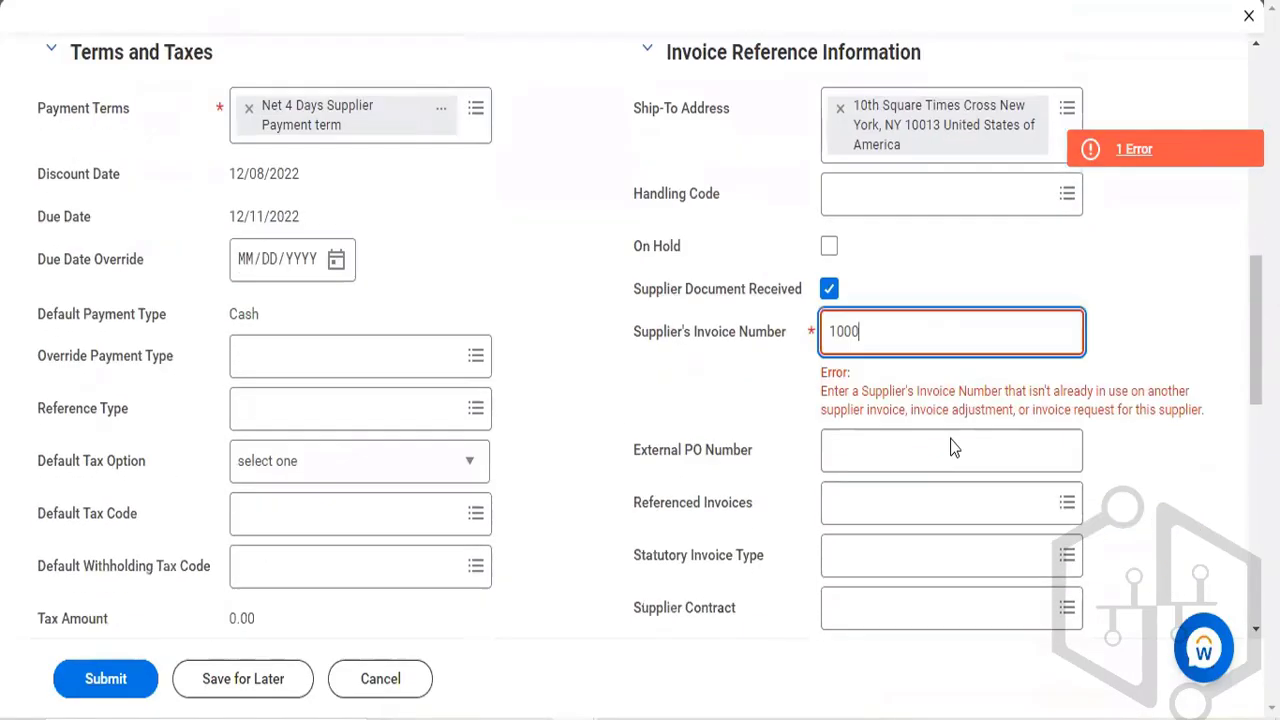
scroll(952, 446, "up", 4)
left_click(952, 441)
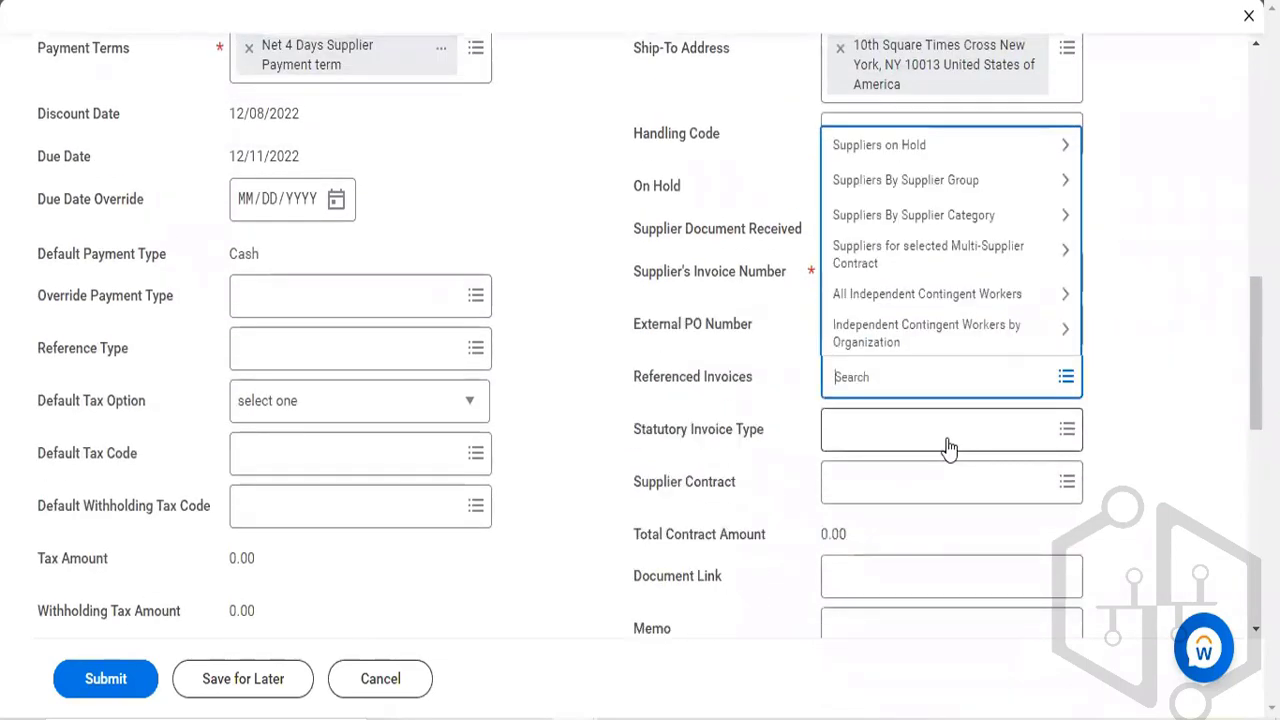
type("3")
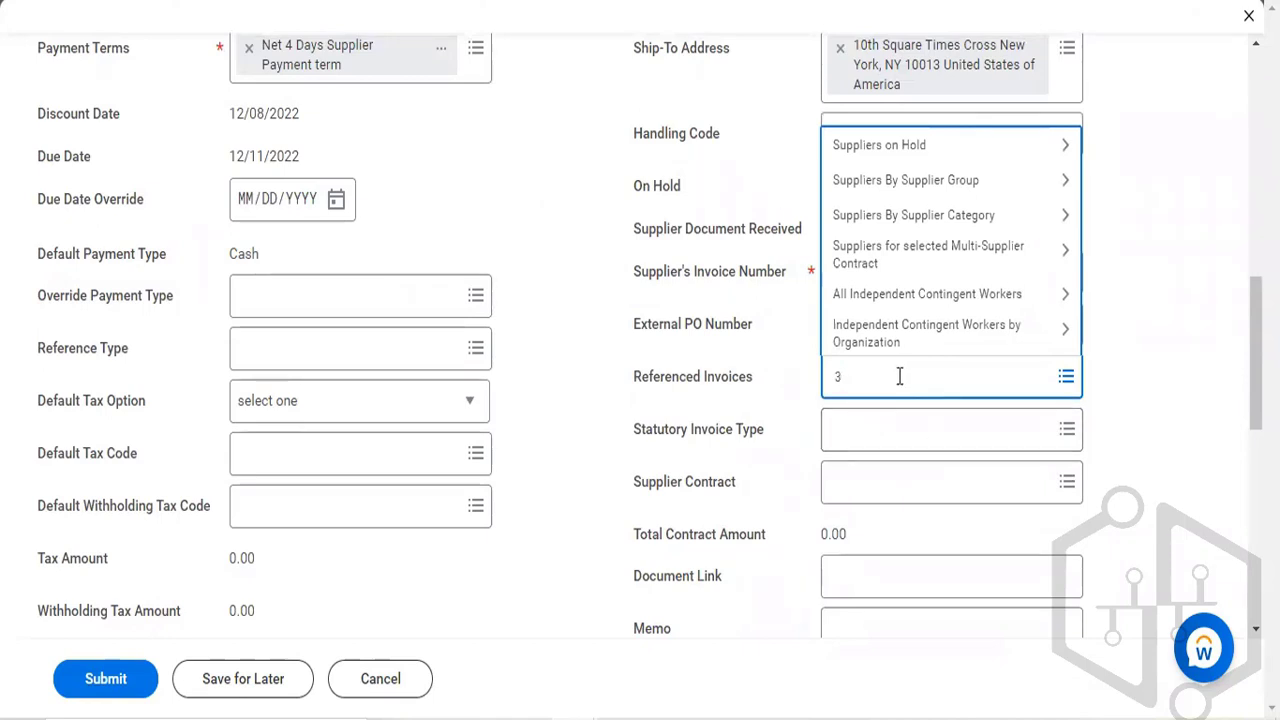
key("BackSpace")
type("1003")
key("BackSpace")
key("BackSpace")
key("BackSpace")
key("BackSpace")
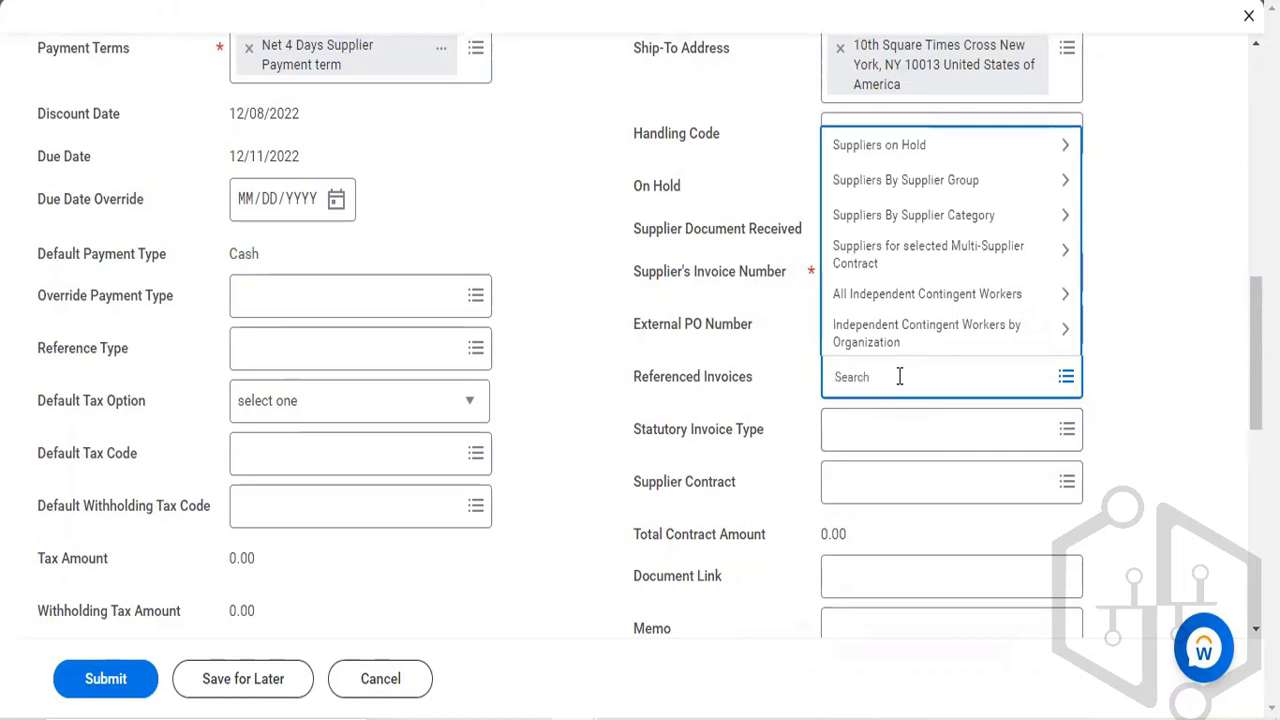
Try the copied invoice with the supplier's invoice number 10002
left_click(1117, 208)
left_click(968, 277)
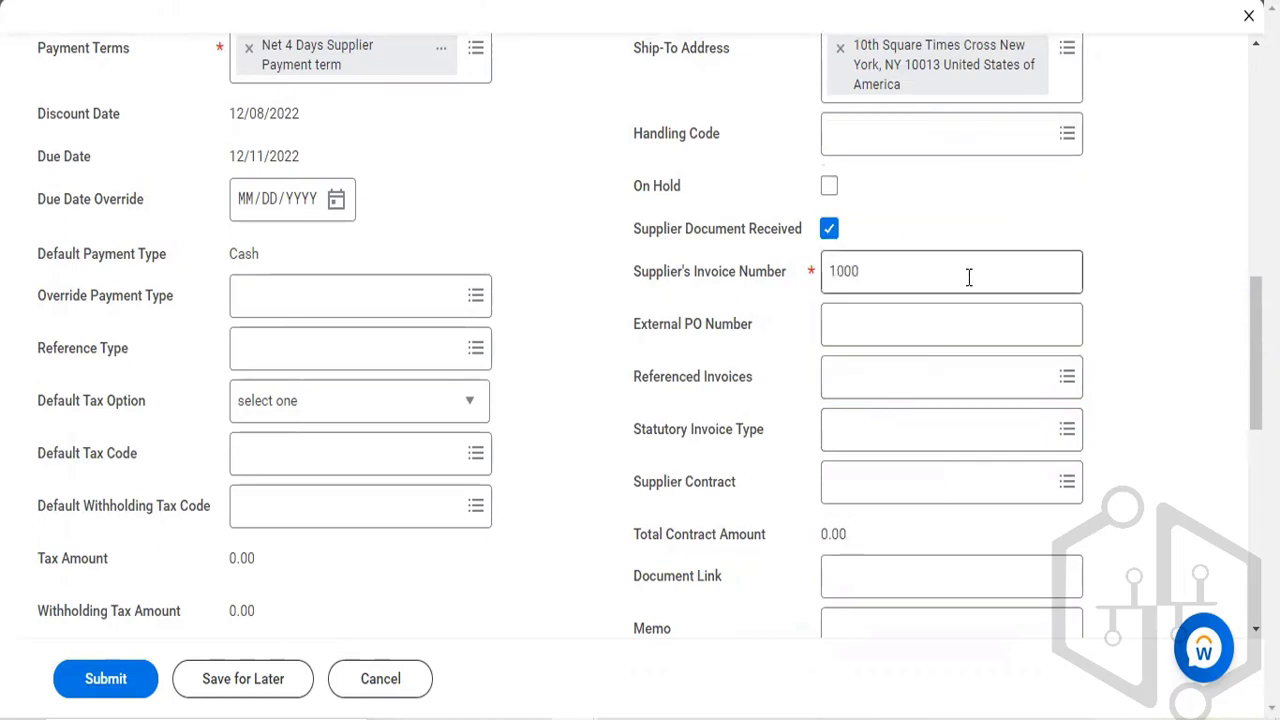
type("2")
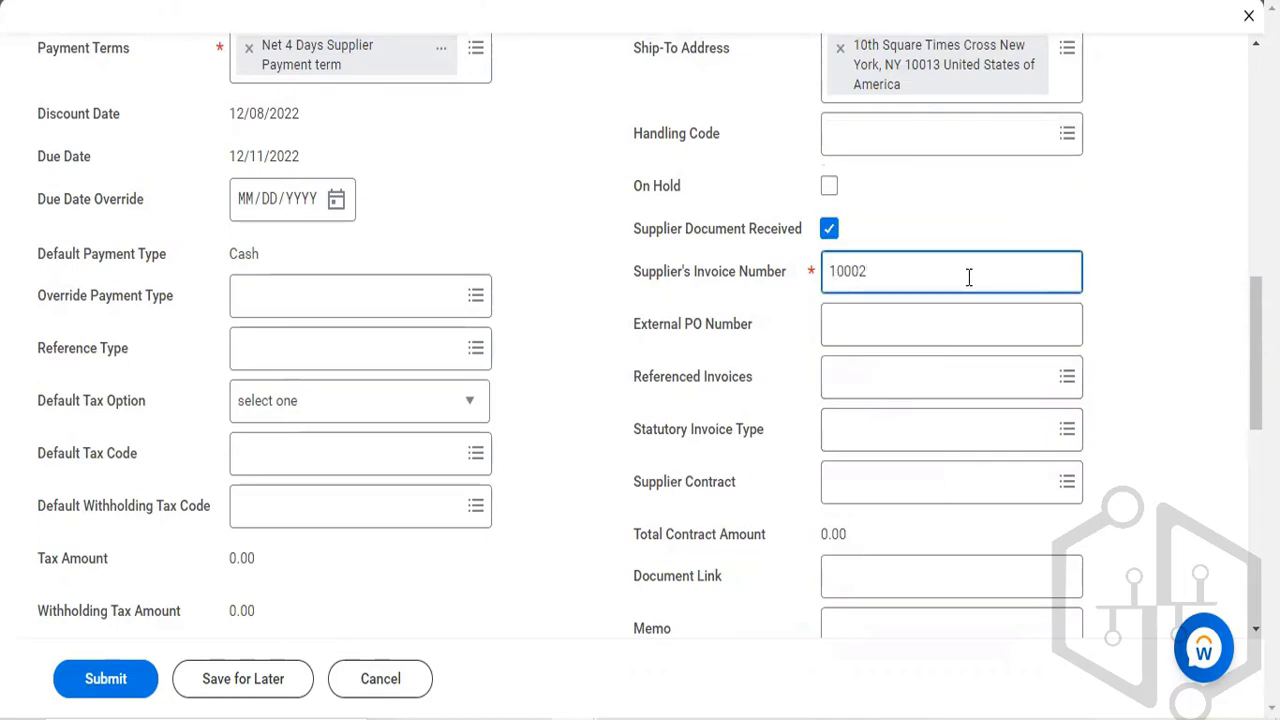
left_click(505, 453)
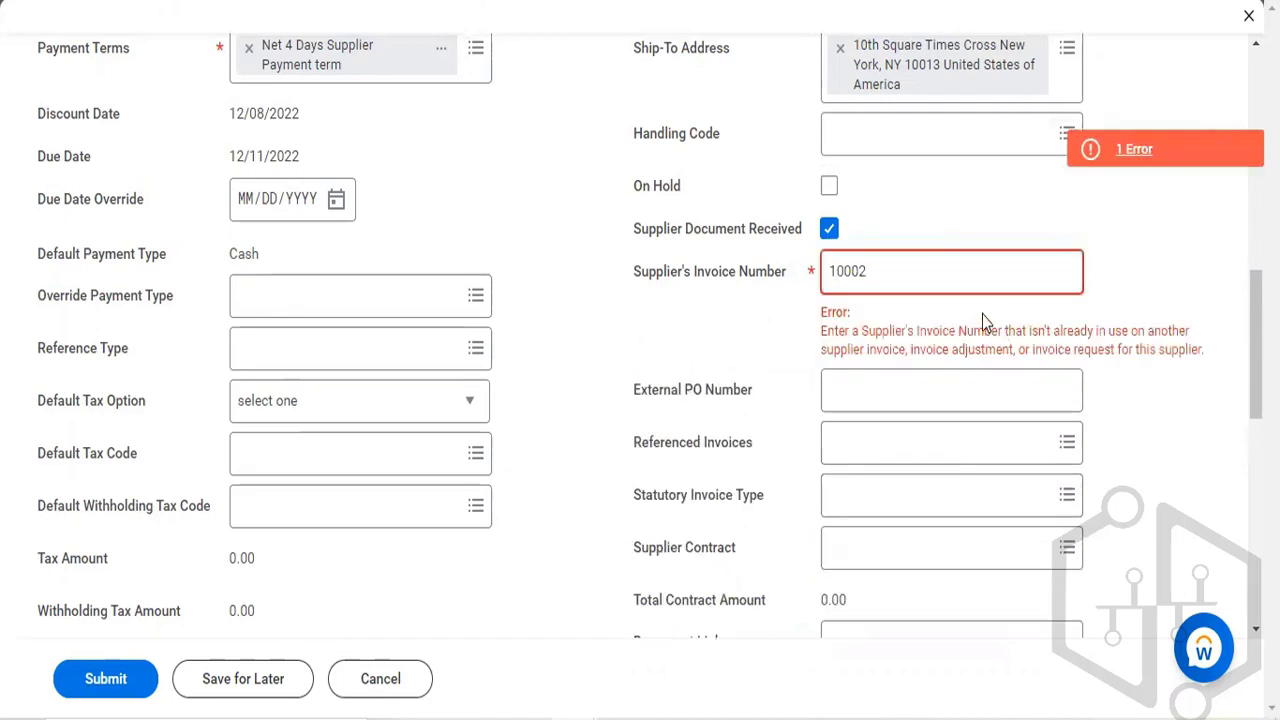
Set the supplier's invoice number to 10003 and submit the copied invoice
left_click(948, 267)
key("BackSpace")
type("3")
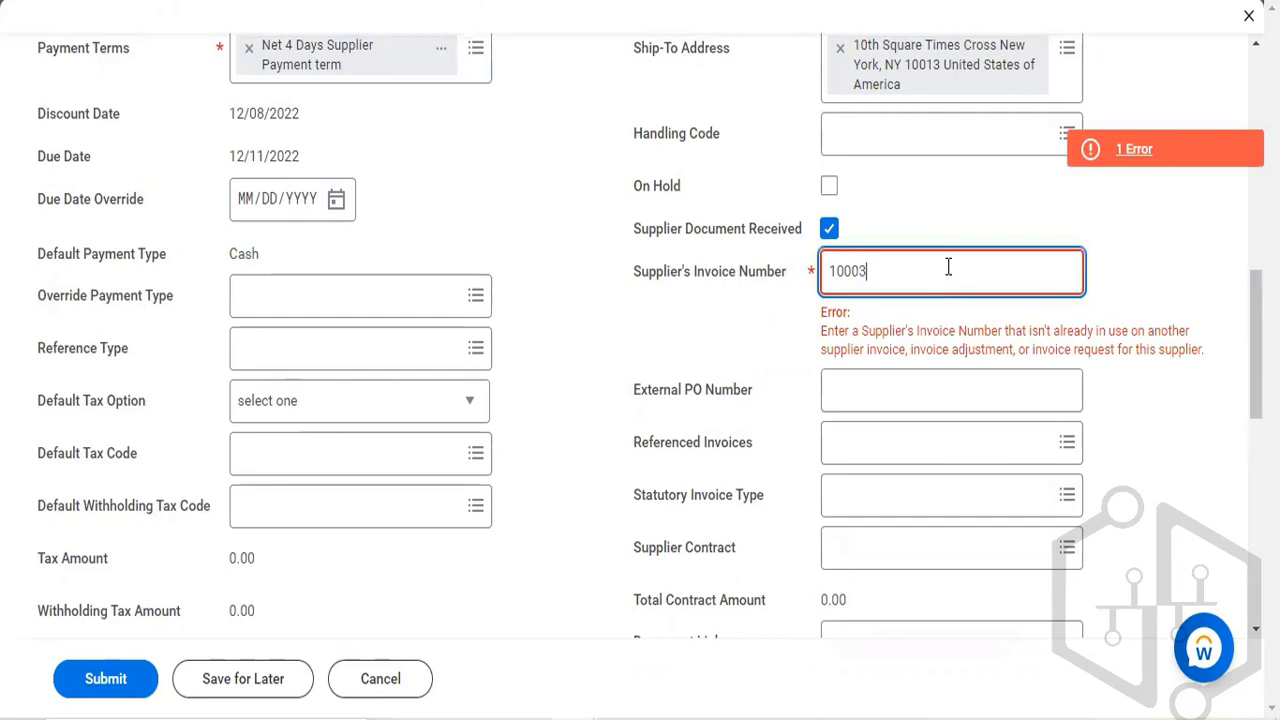
left_click(133, 678)
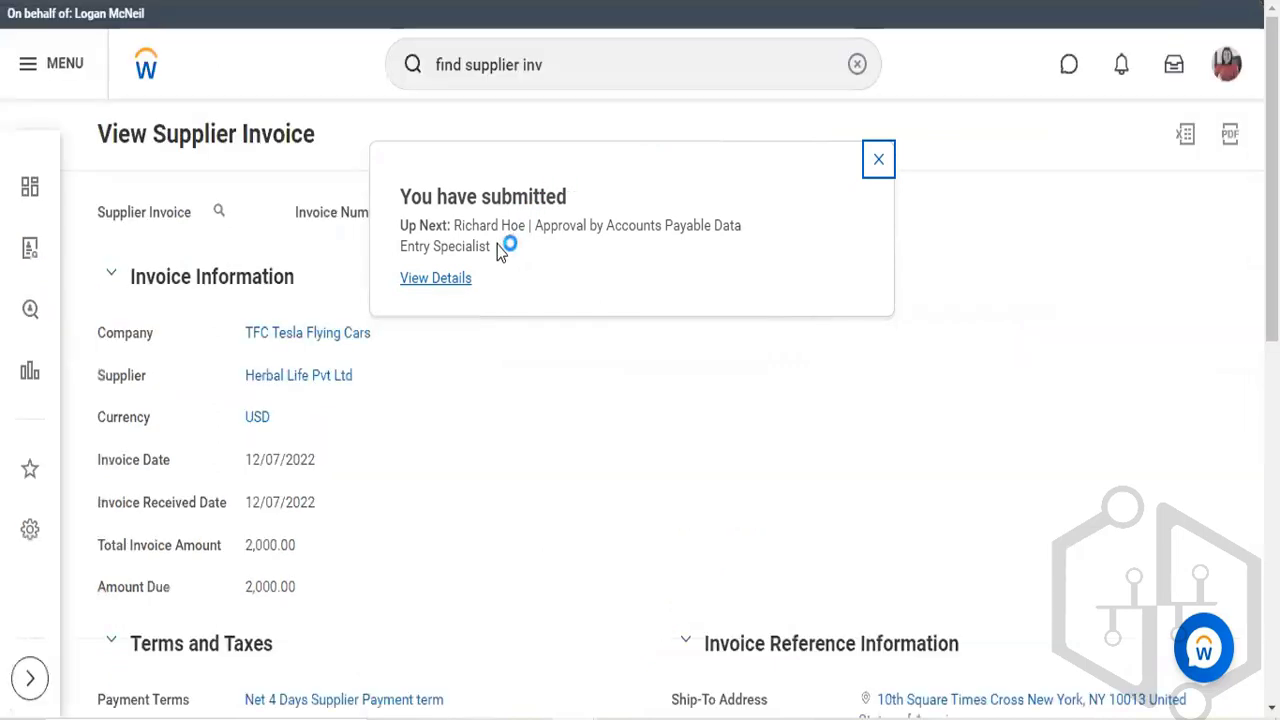
Open the submission details and start a proxy session as the next approver, the Accounts Payable Data Entry Specialist
left_click(455, 280)
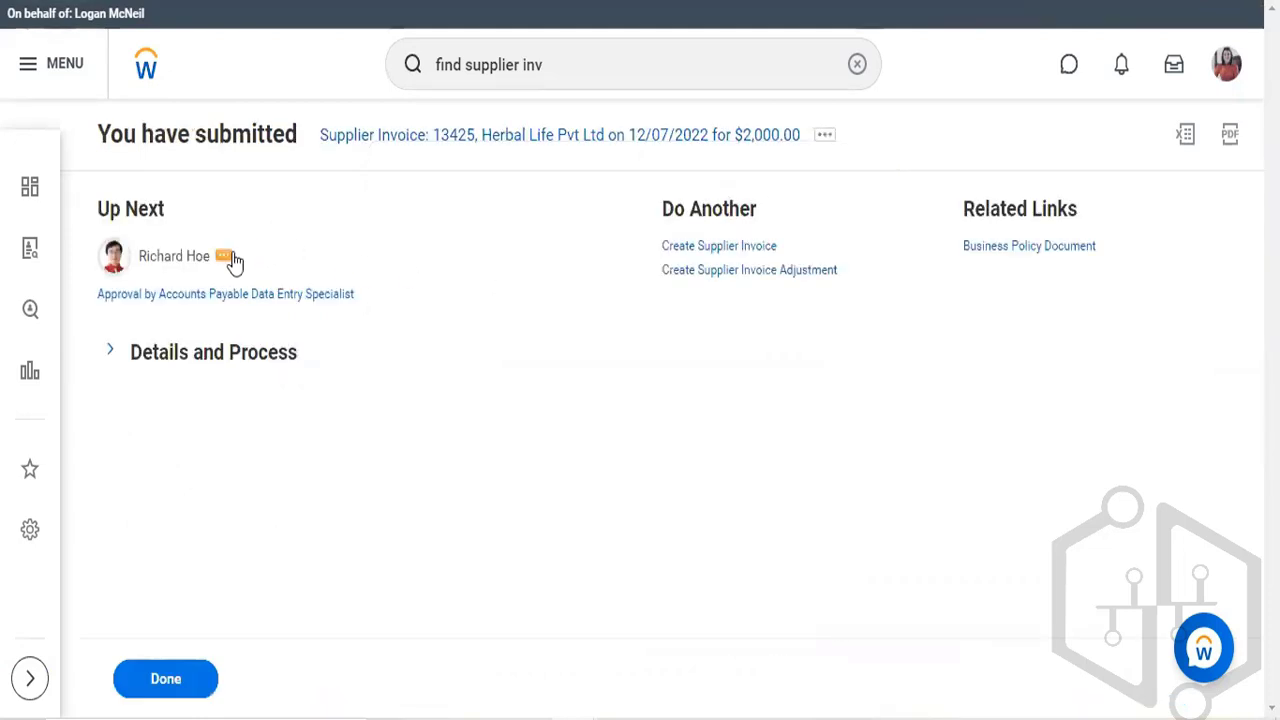
left_click(224, 257)
left_click(225, 258)
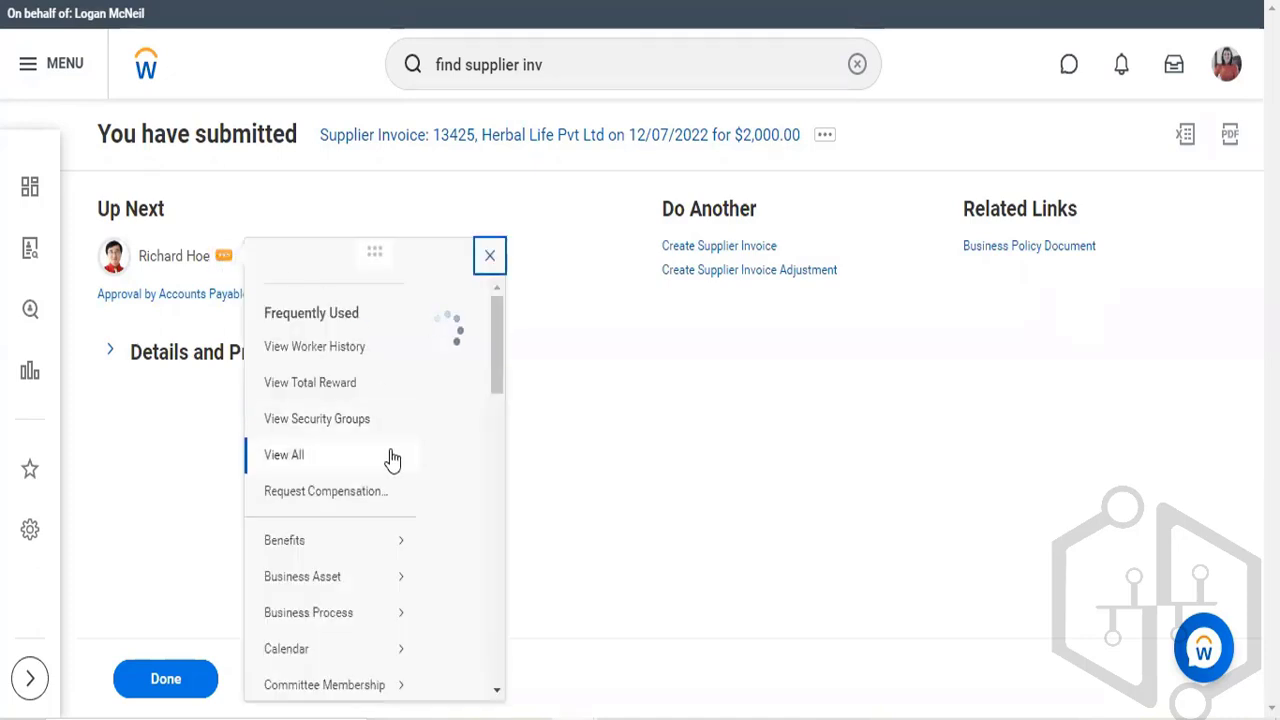
scroll(389, 455, "down", 3)
scroll(389, 449, "down", 5)
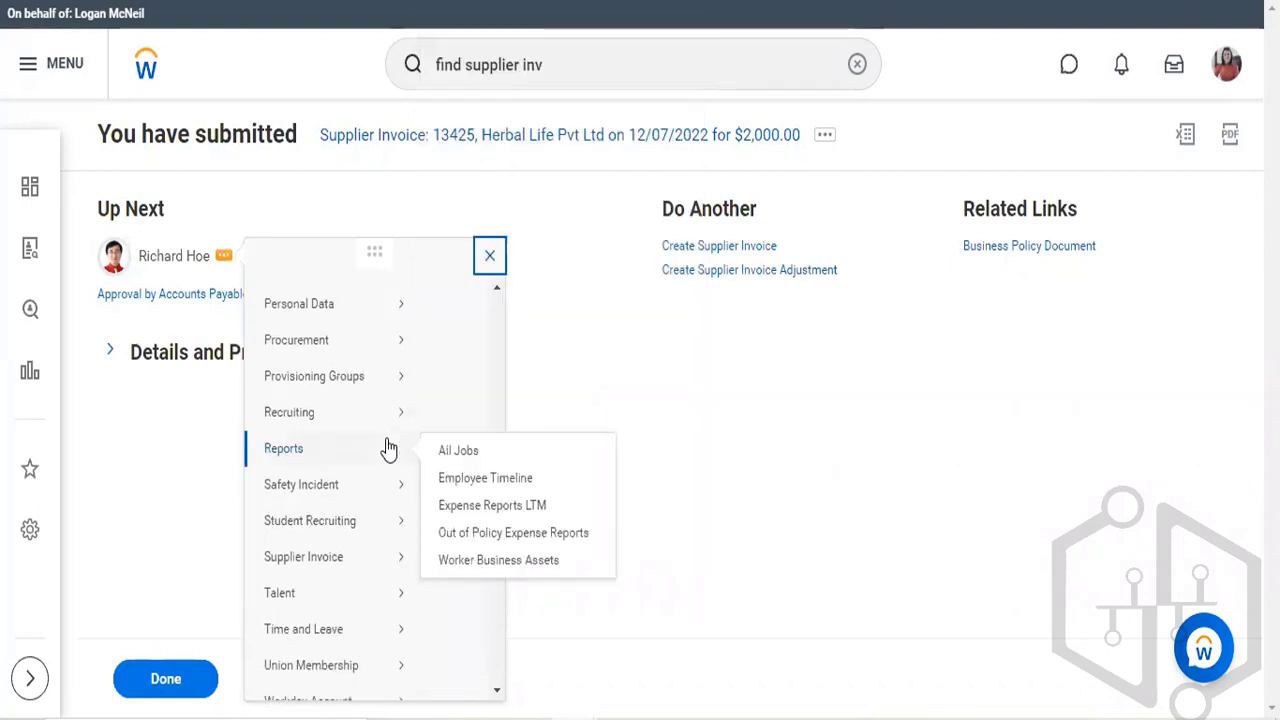
scroll(389, 449, "down", 1)
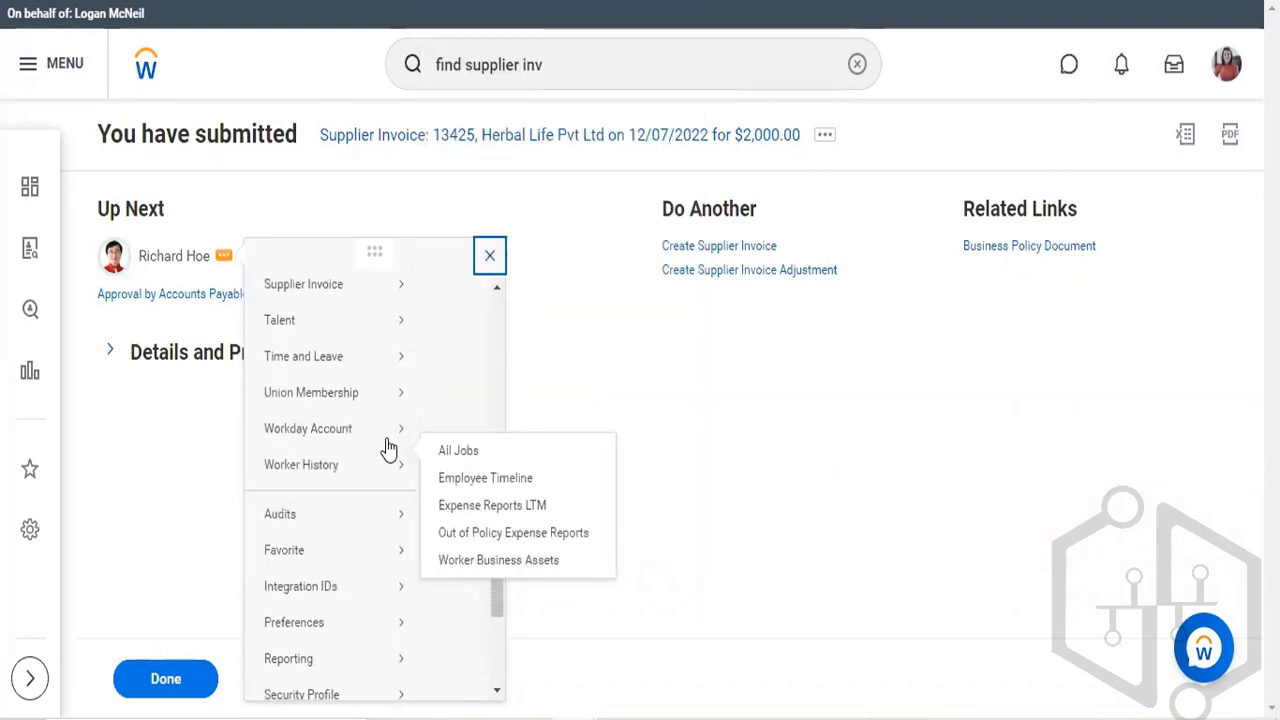
scroll(389, 449, "down", 3)
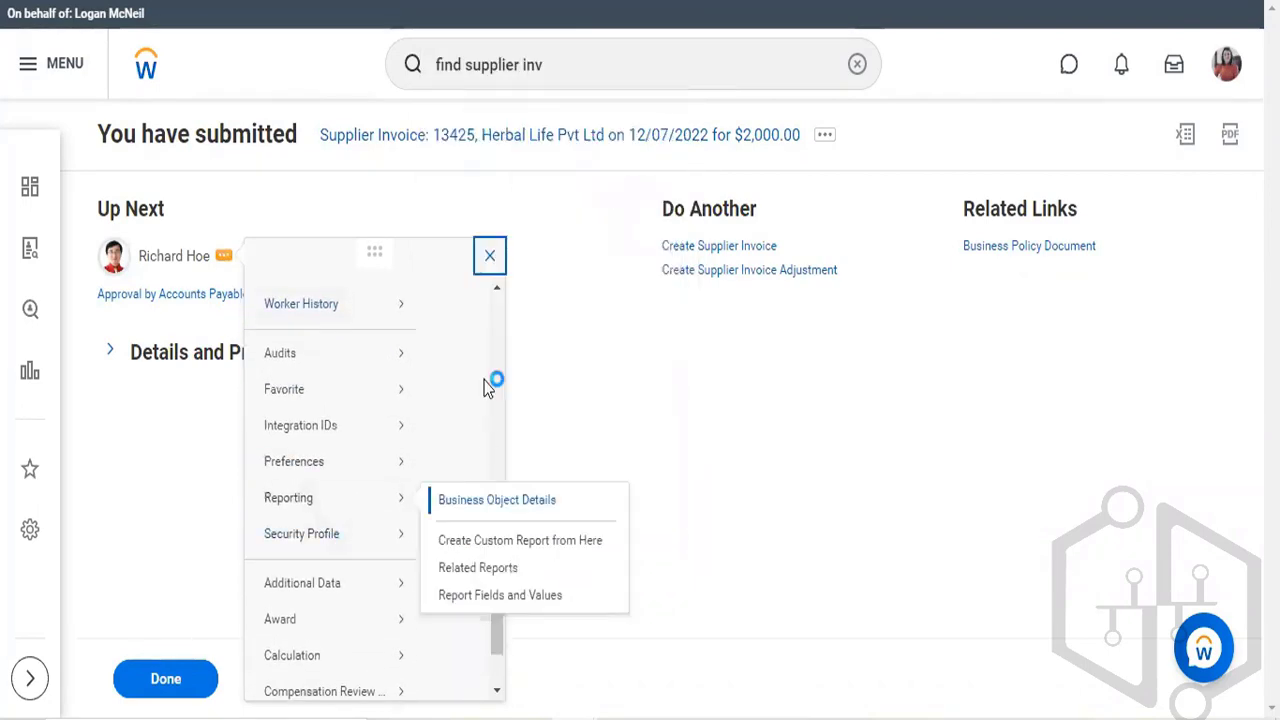
mouse_move(401, 538)
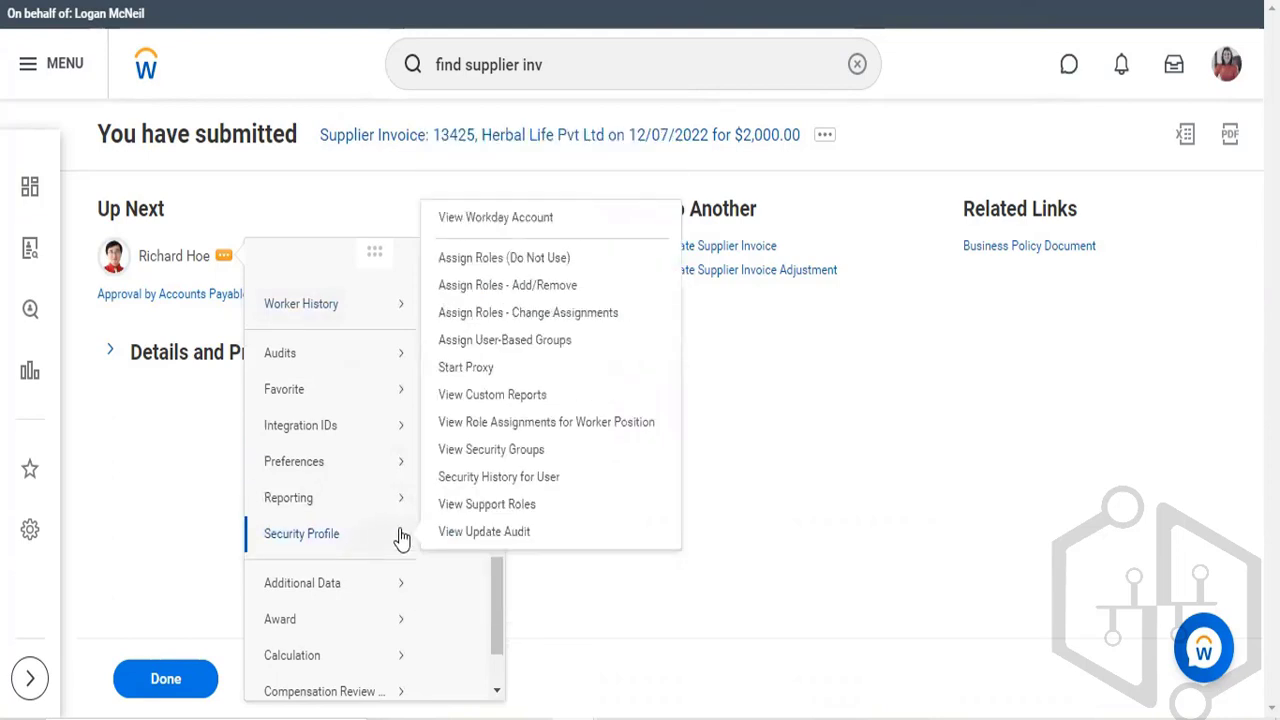
left_click(480, 374)
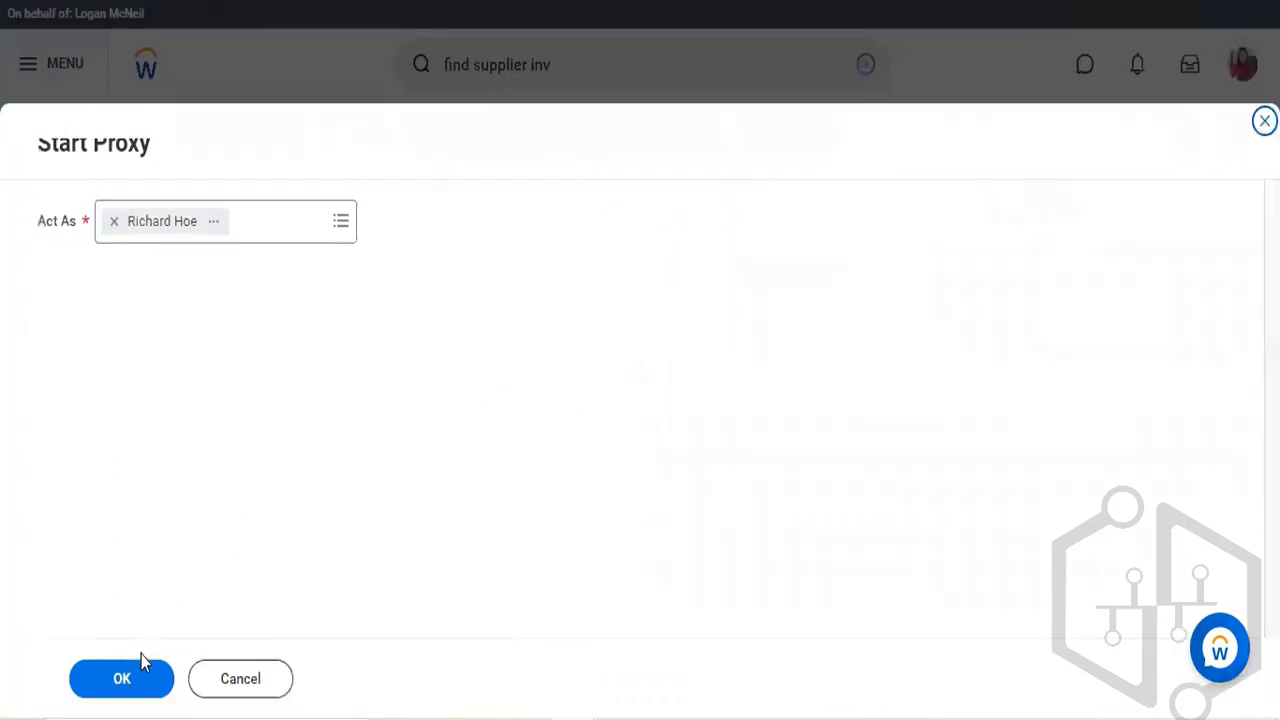
left_click(137, 692)
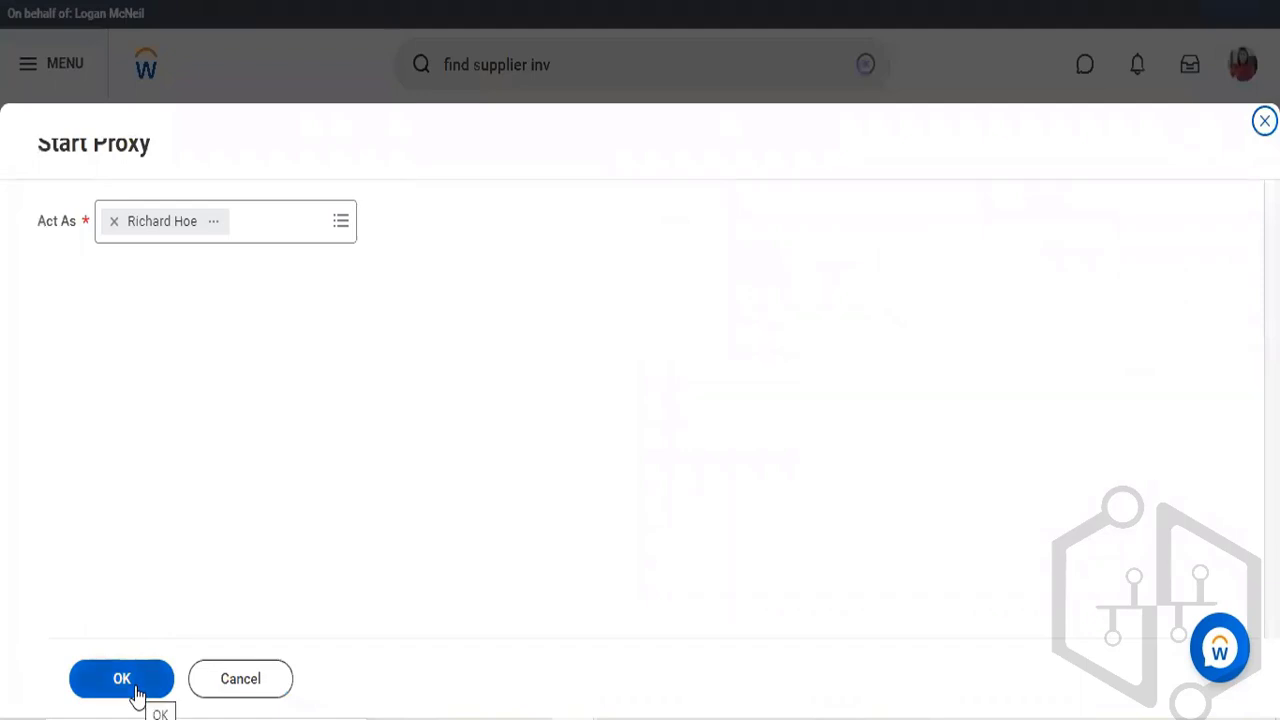
left_click(137, 690)
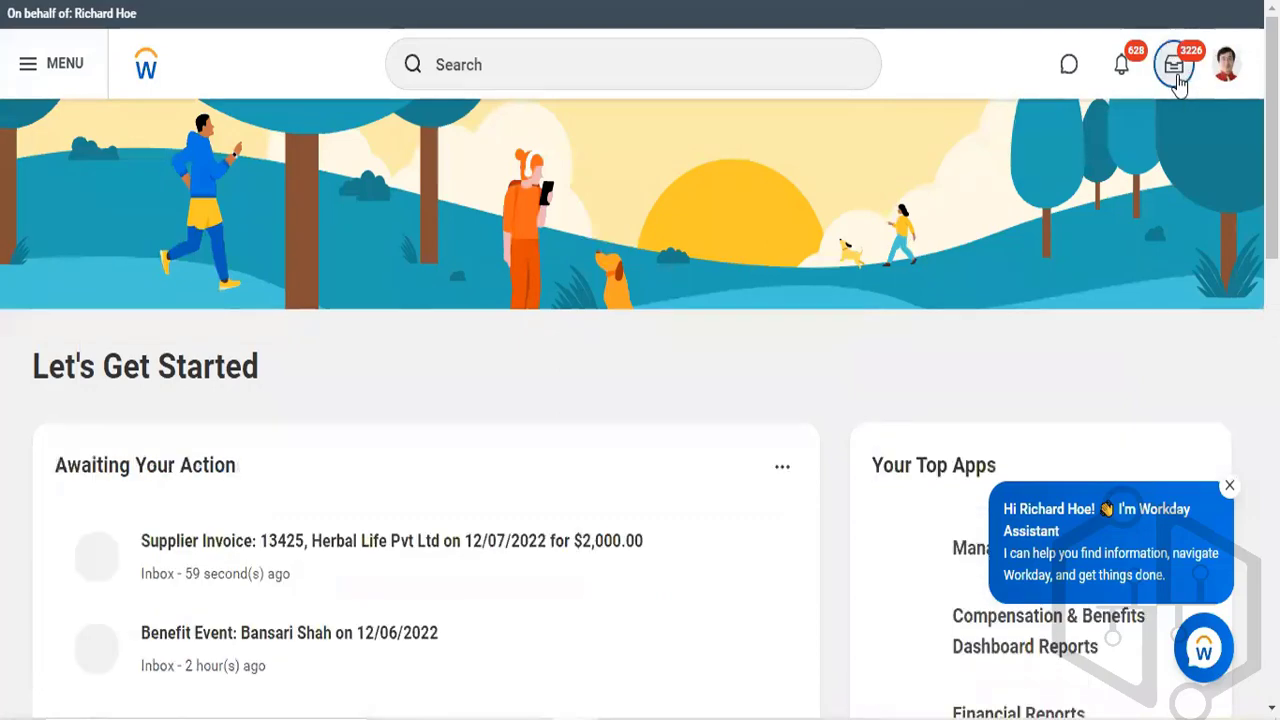
Open the copied Herbal Life Pvt Ltd invoice in the inbox and send it back to its initiator with the reason "error testing"
left_click(1177, 72)
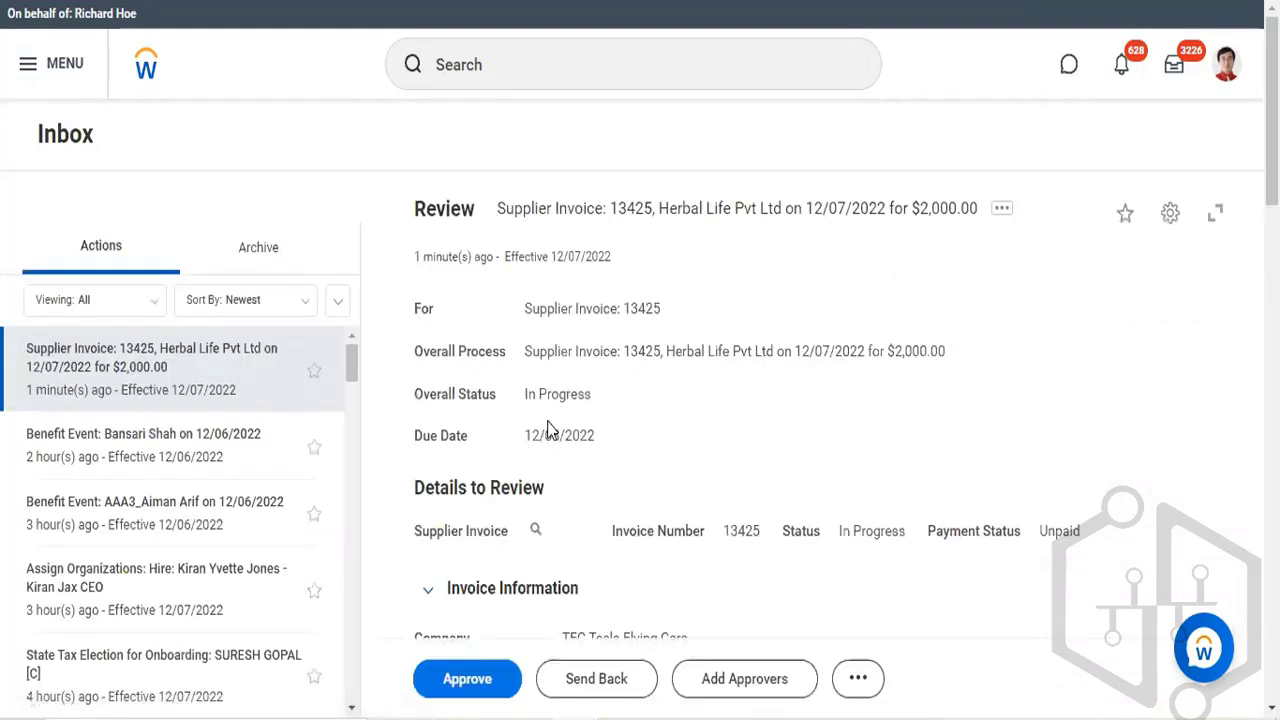
left_click(602, 679)
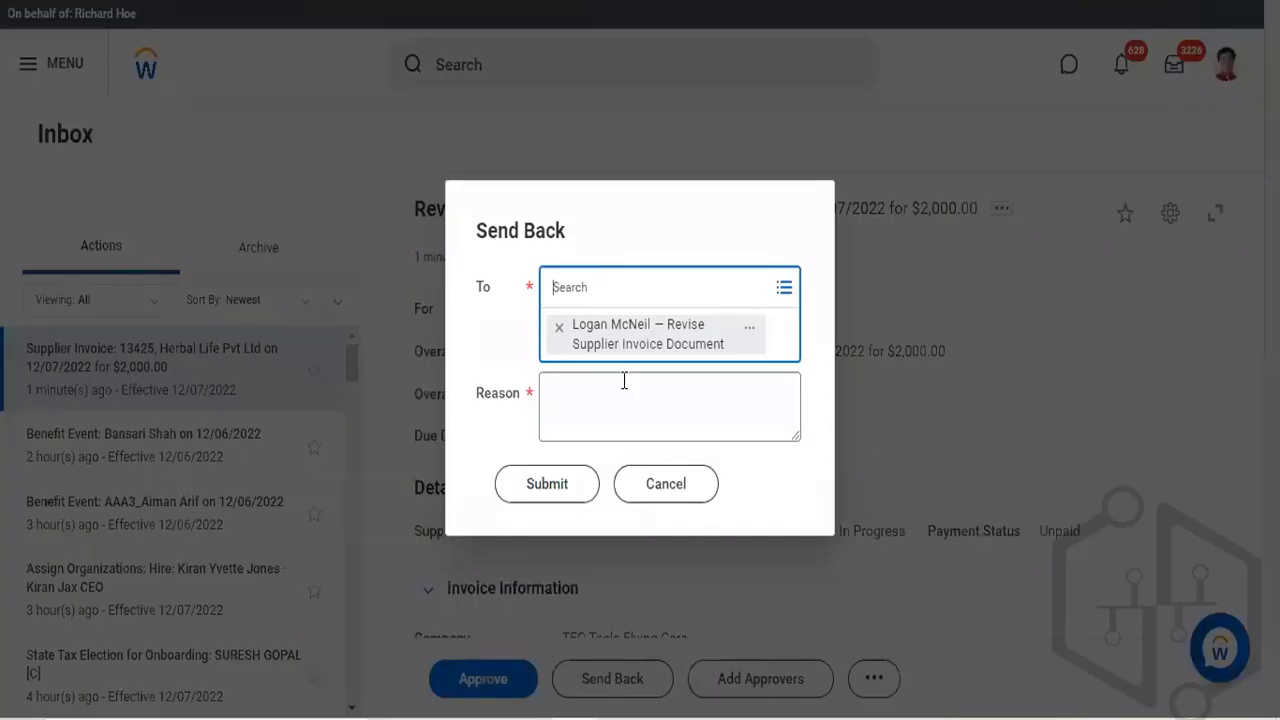
left_click(624, 380)
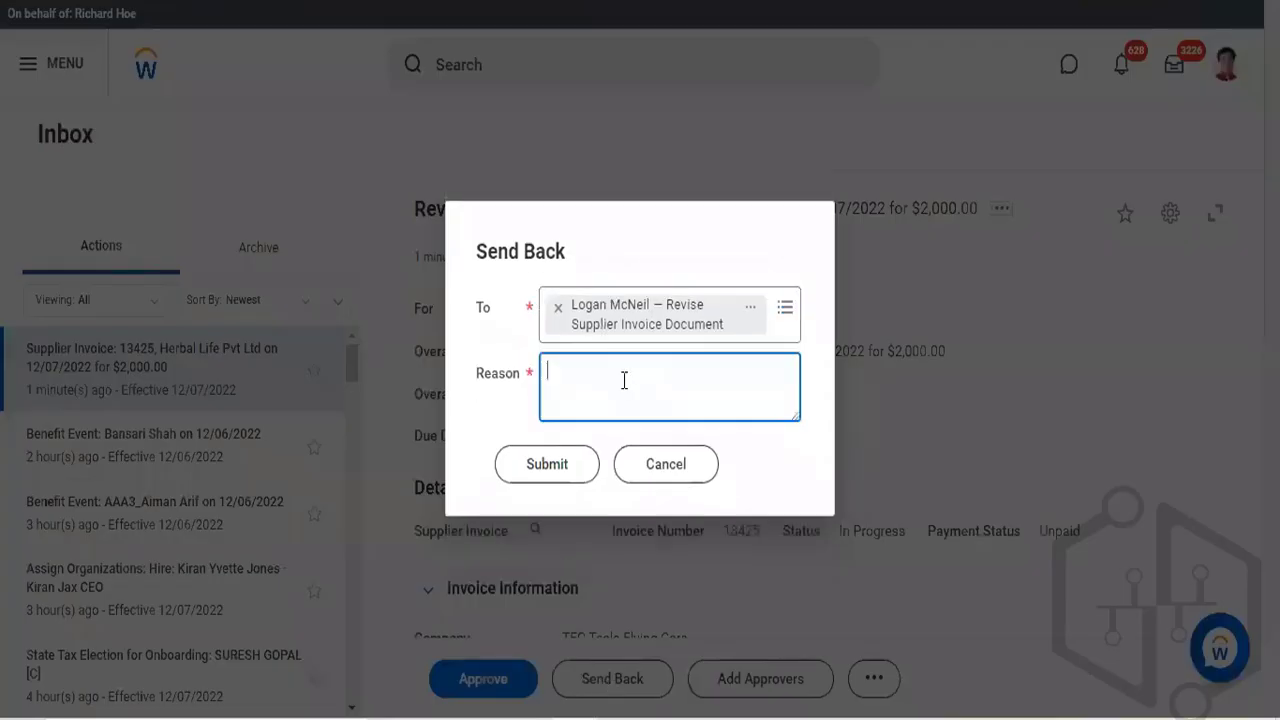
type("error testing")
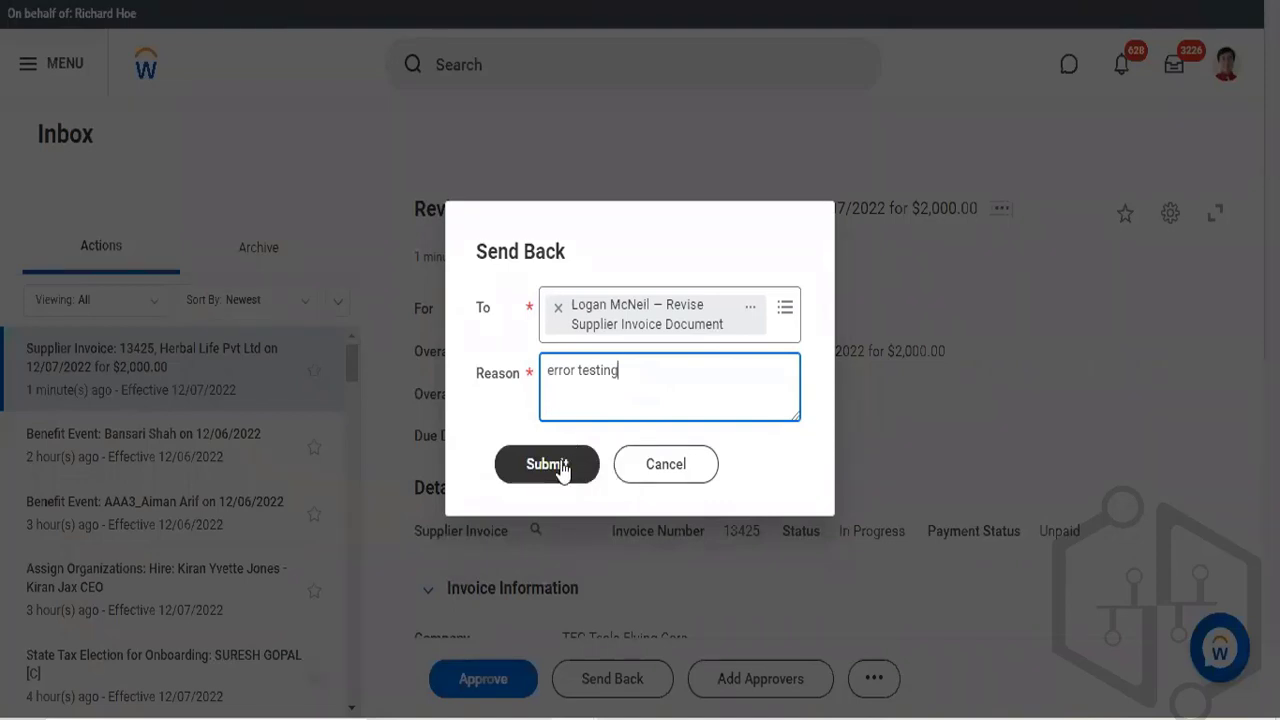
left_click(560, 466)
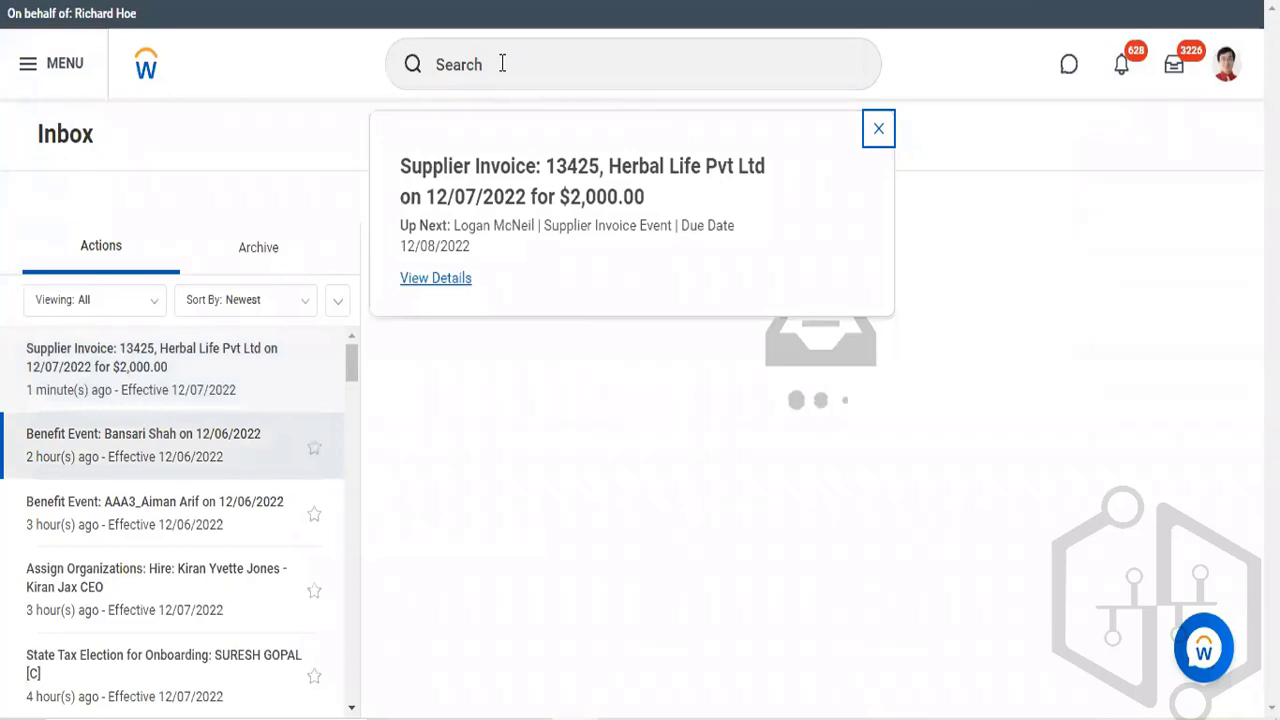
Start a proxy session as the invoice's initiator and open that worker's inbox
left_click(502, 64)
type("start p")
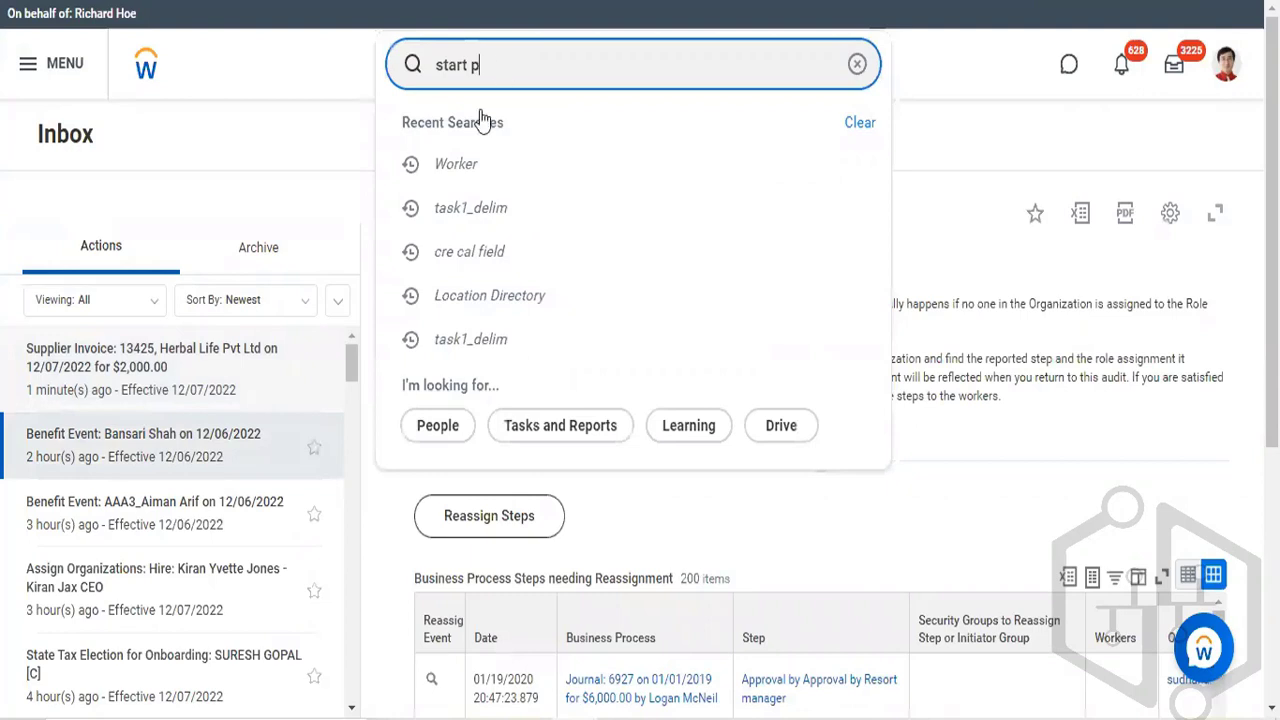
type("r")
left_click(474, 153)
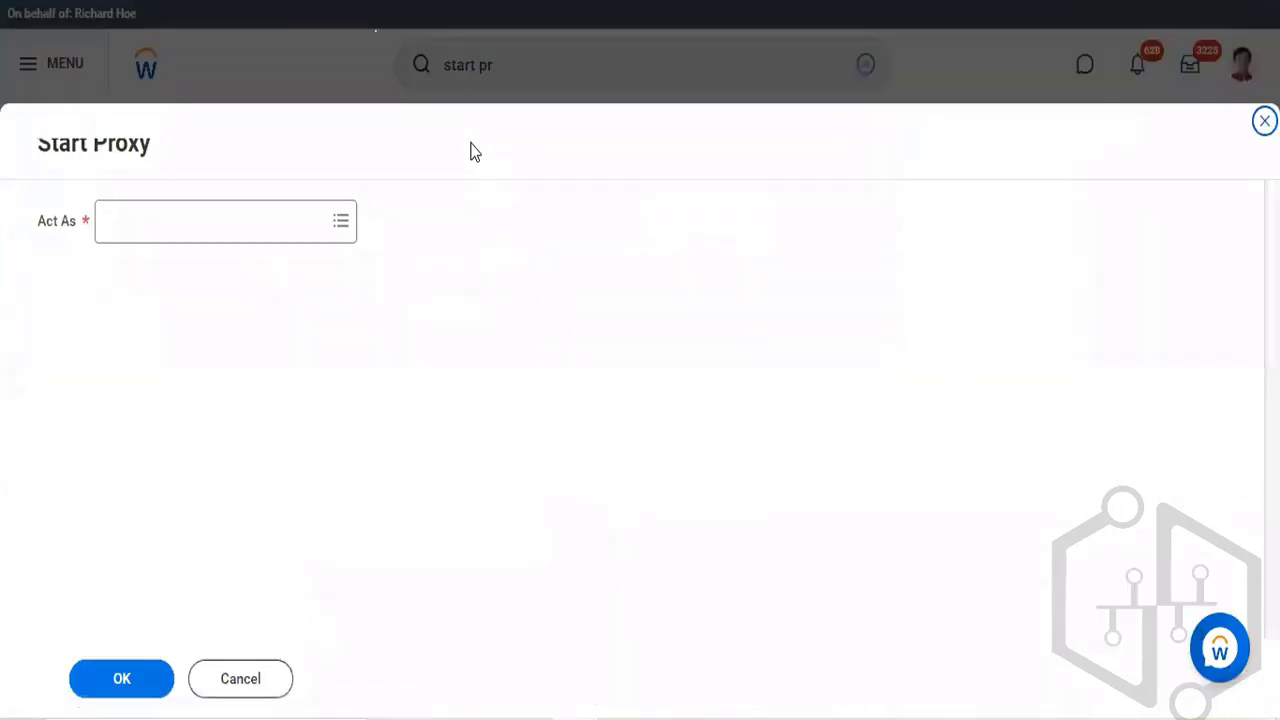
left_click(194, 237)
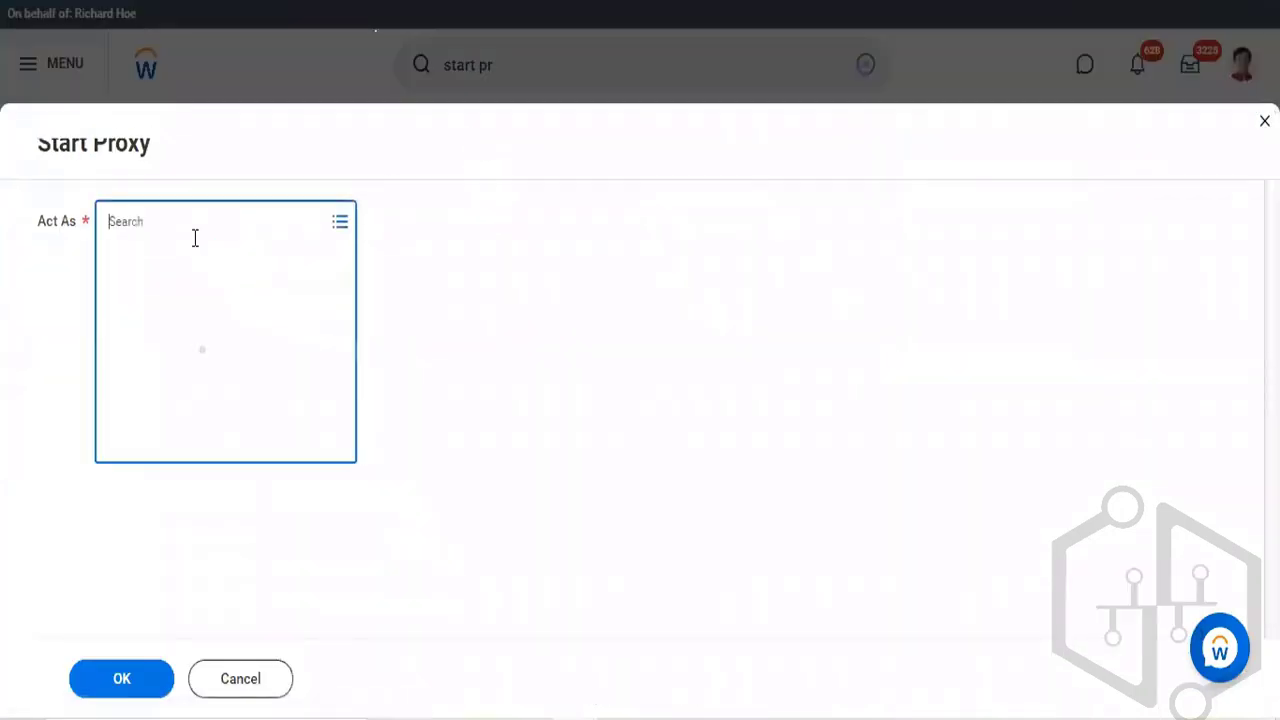
type("Imq")
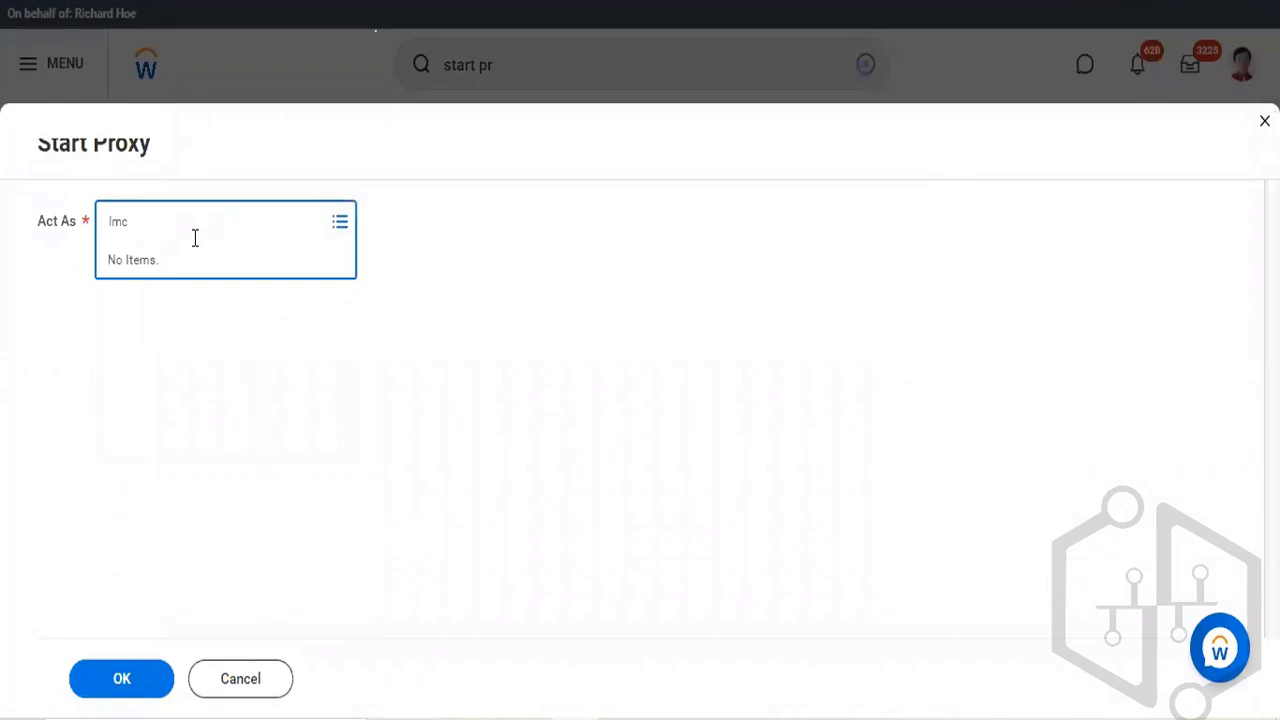
key("Return")
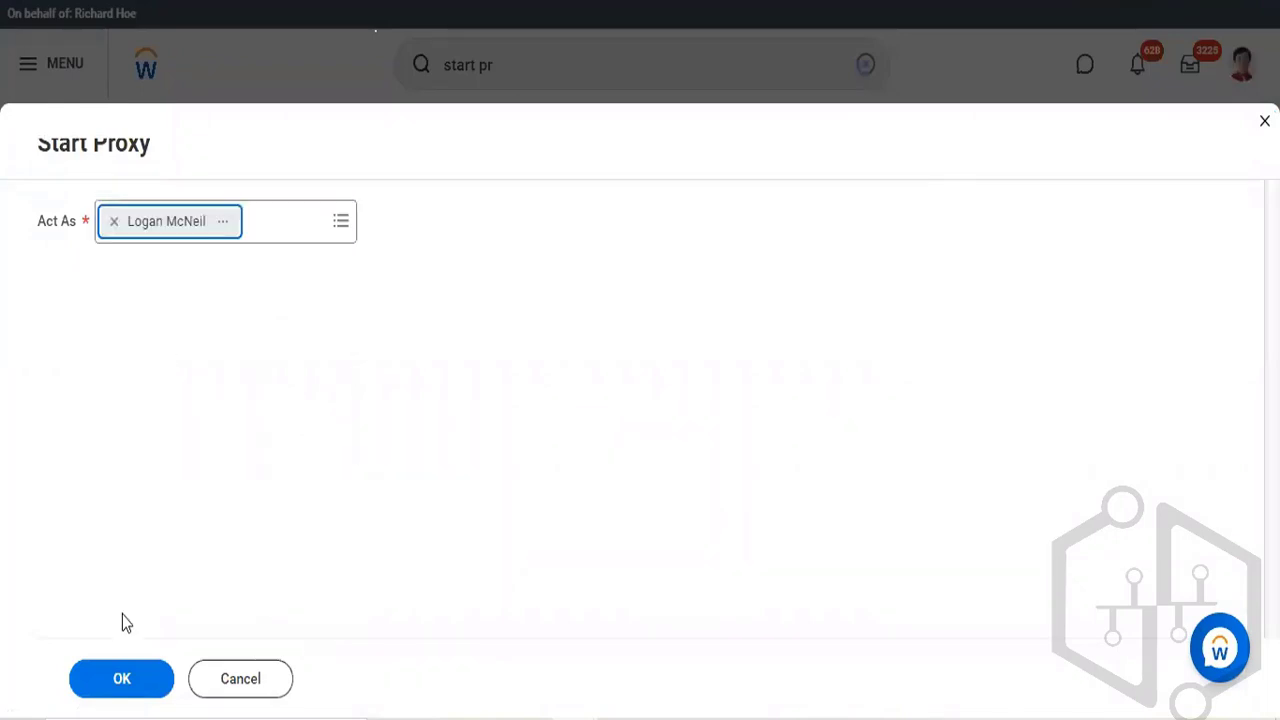
left_click(143, 680)
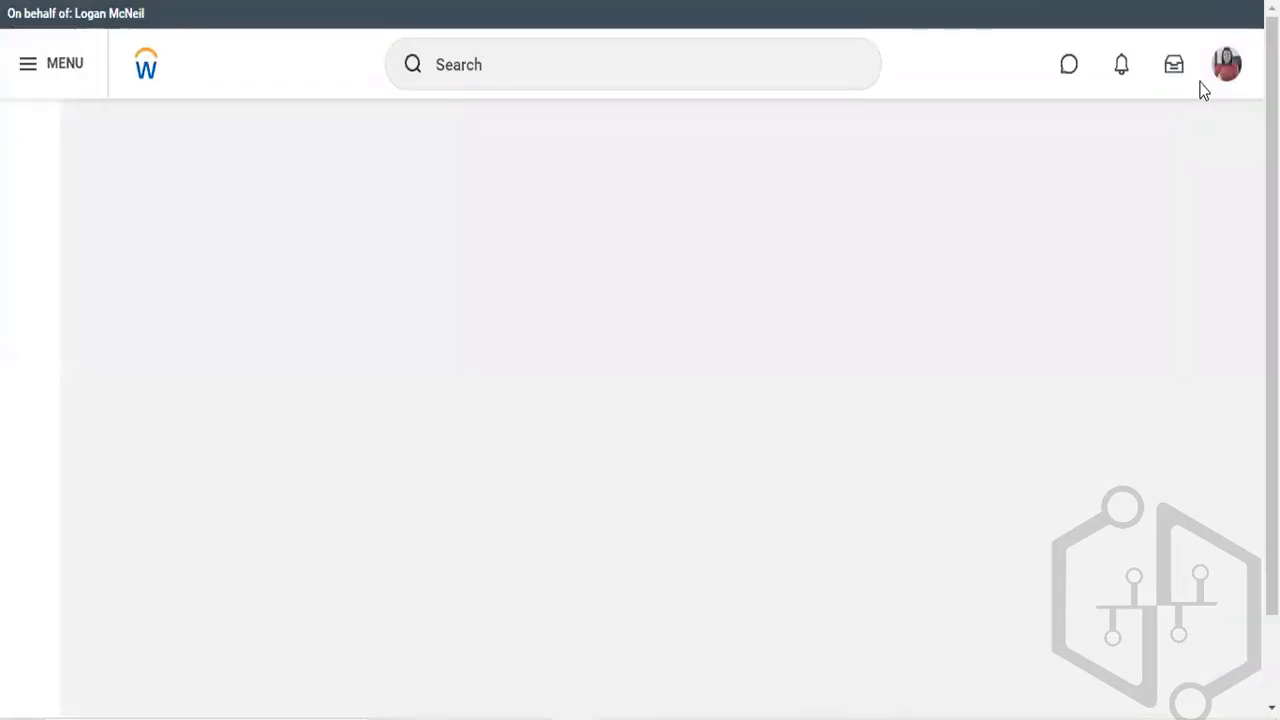
left_click(1176, 68)
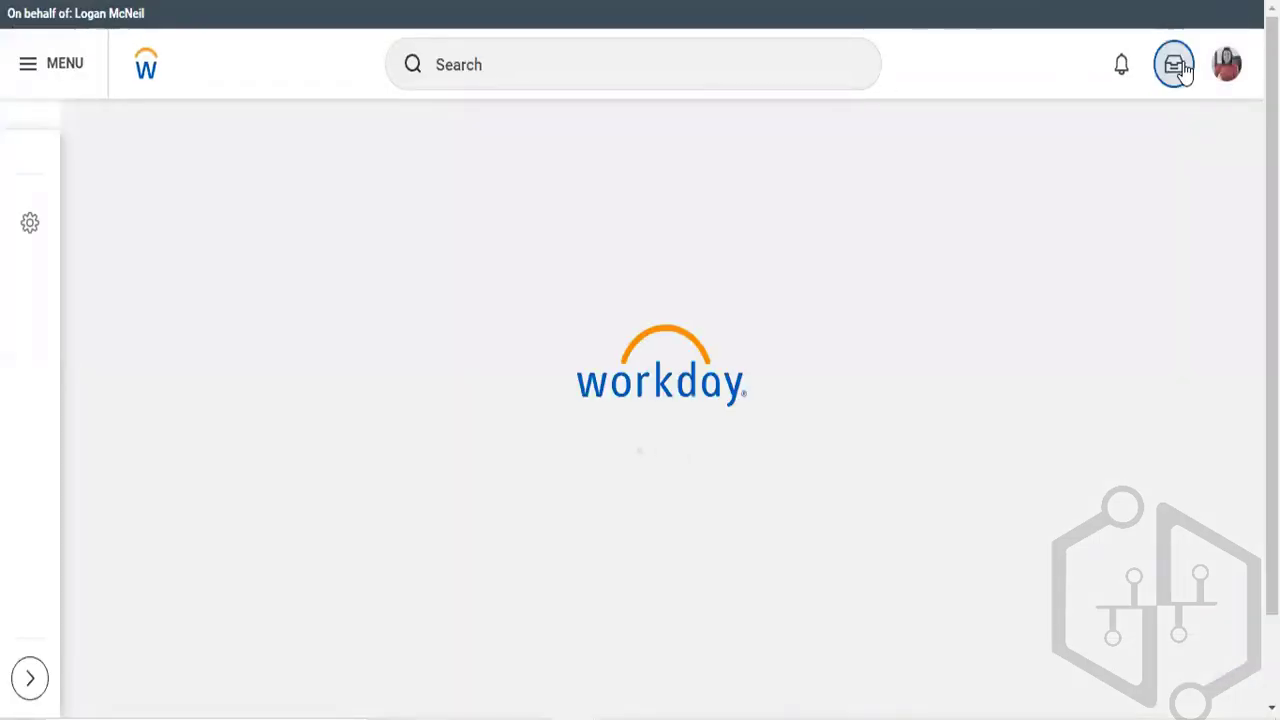
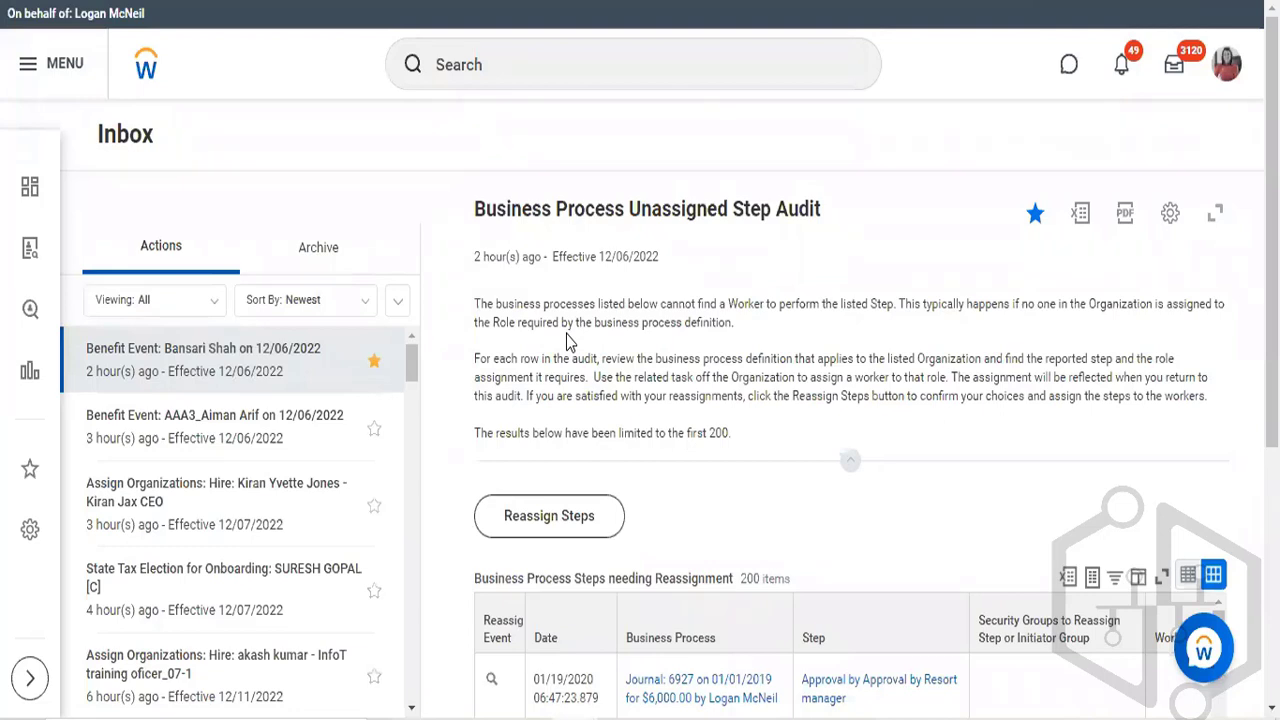
Search for and open the Find Supplier Invoices report
left_click(596, 63)
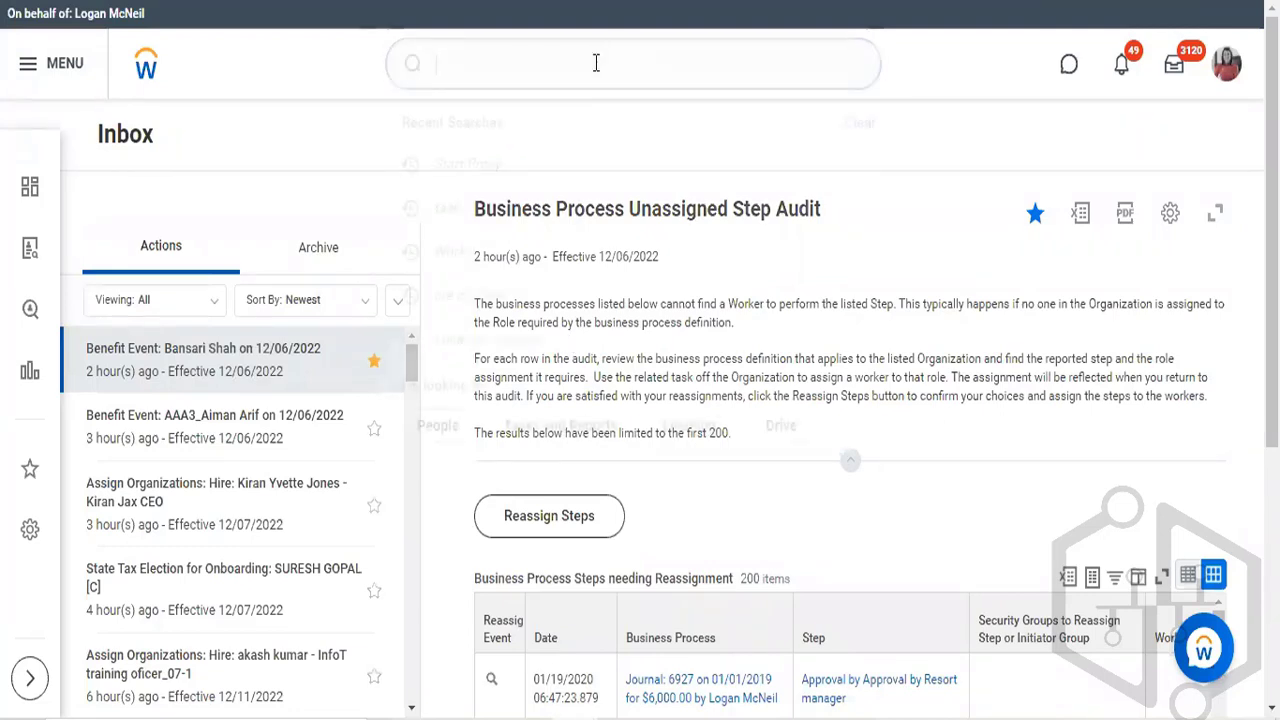
type("find")
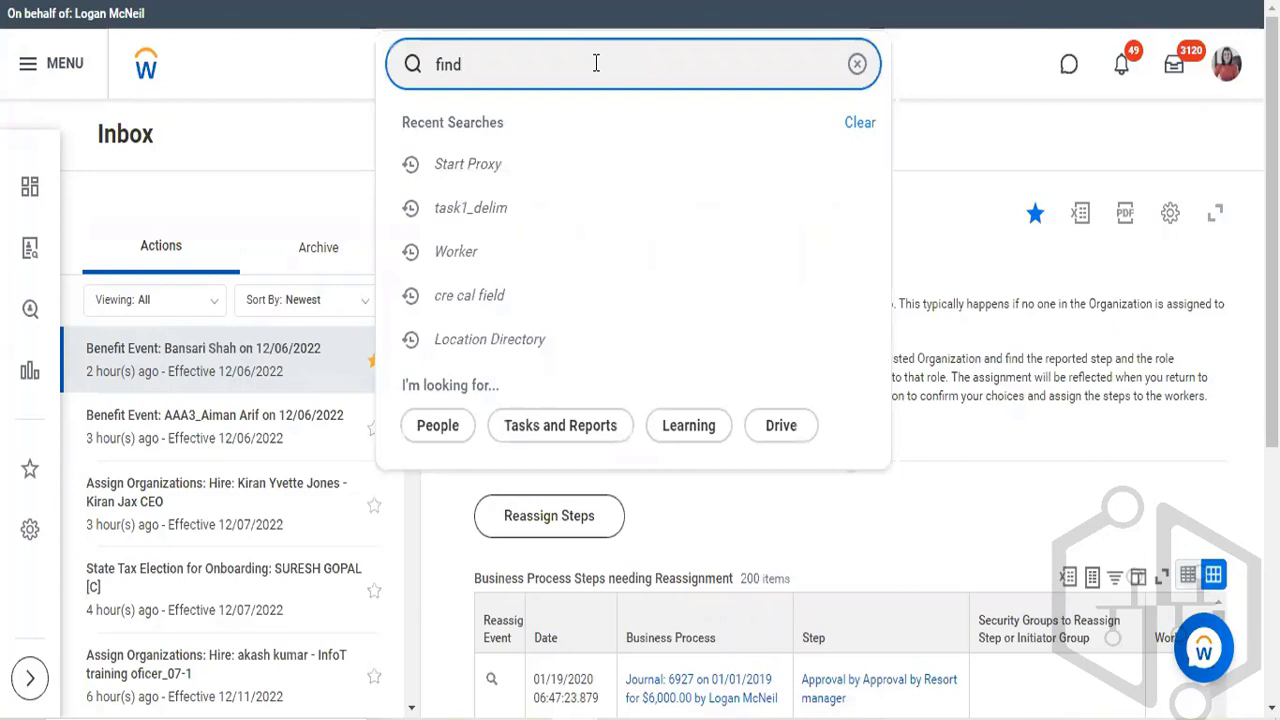
type(" sup")
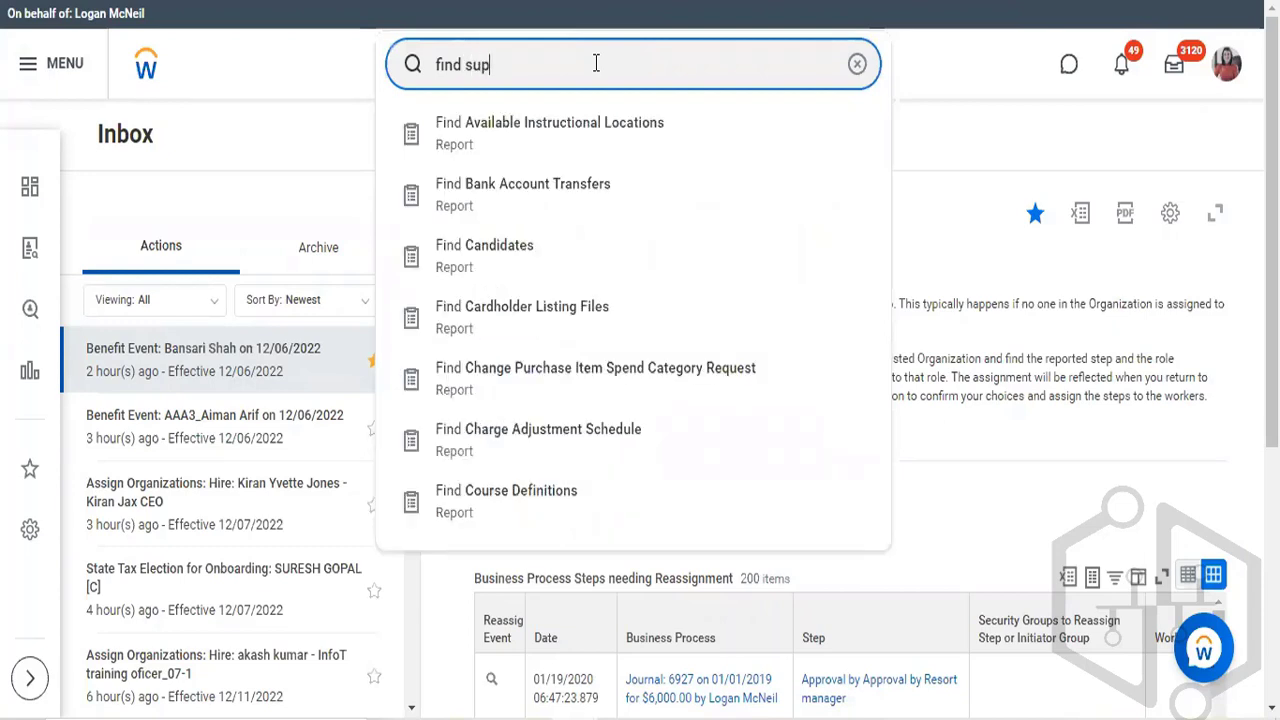
type("plier")
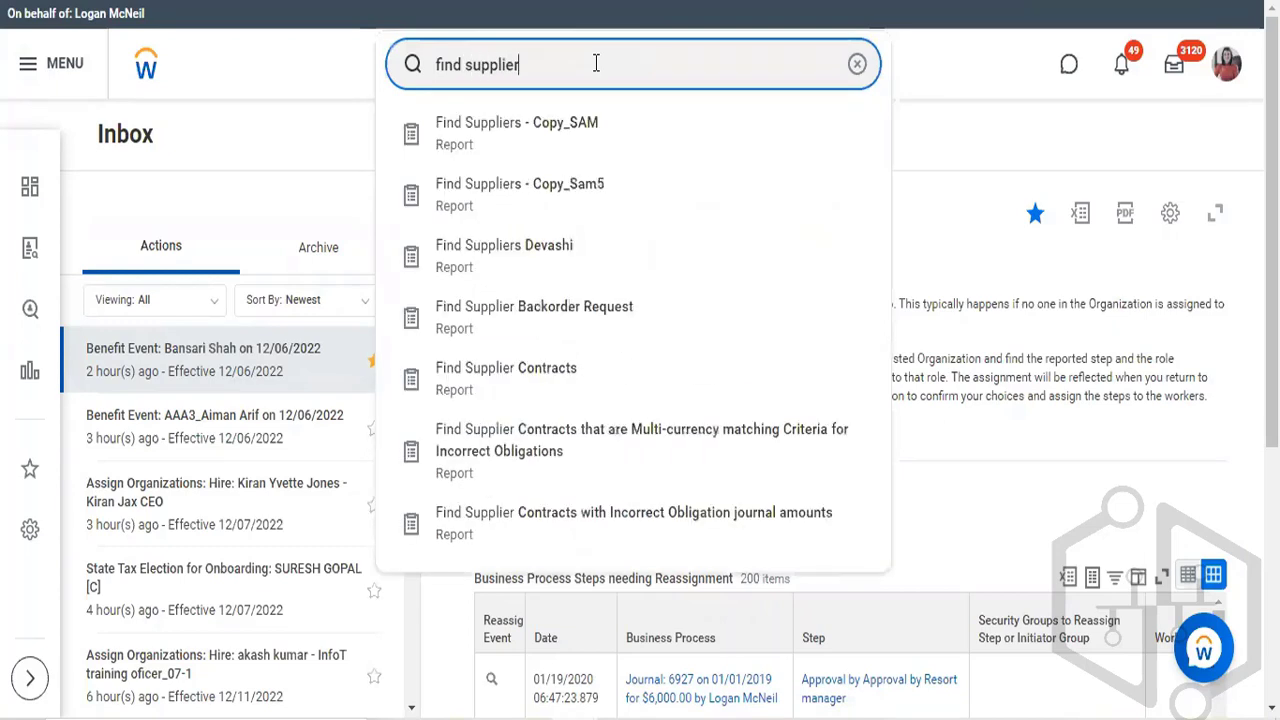
type(" inv")
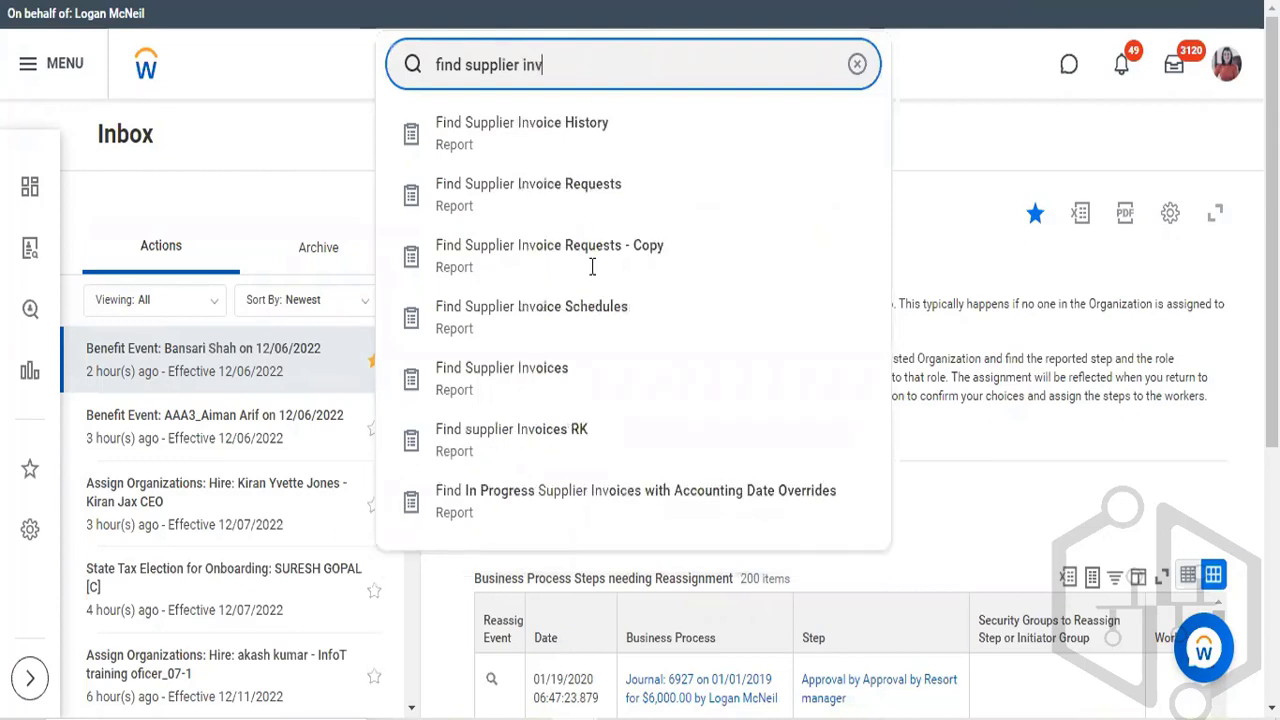
left_click(552, 372)
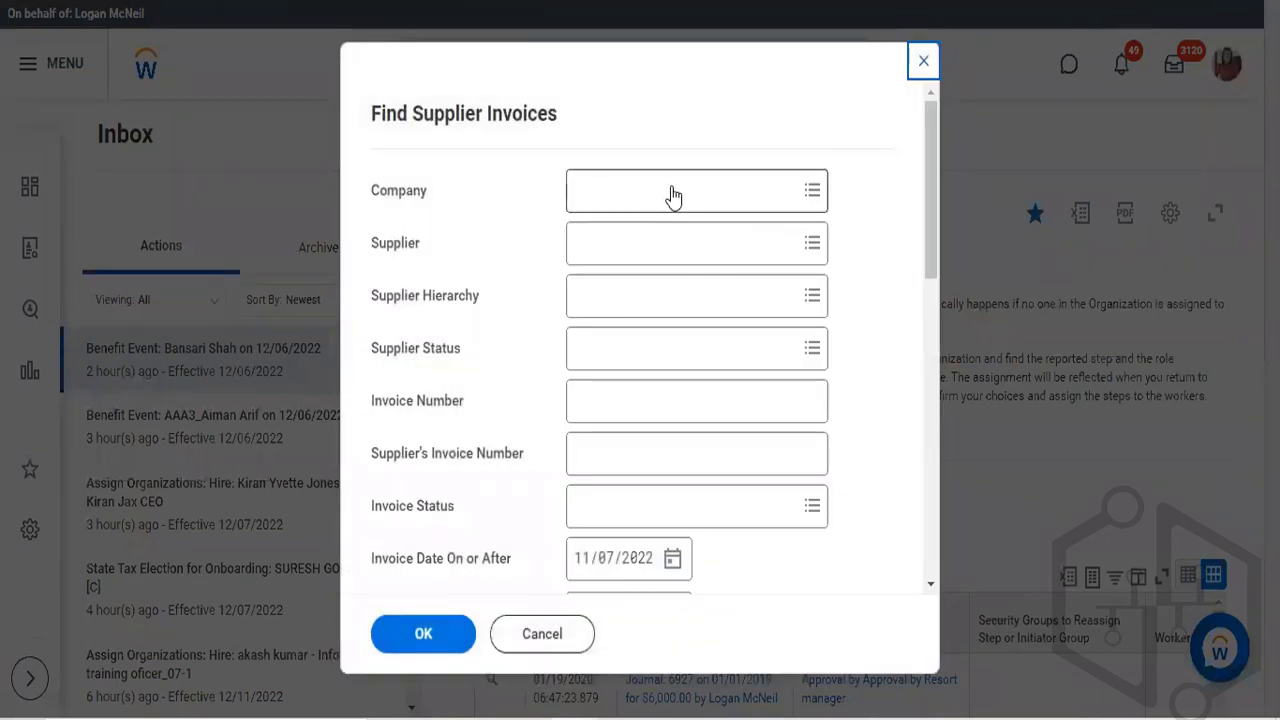
Run the supplier invoice report for company TFC Tesla Flying Cars and supplier Herbal Life Pvt Ltd
left_click(671, 190)
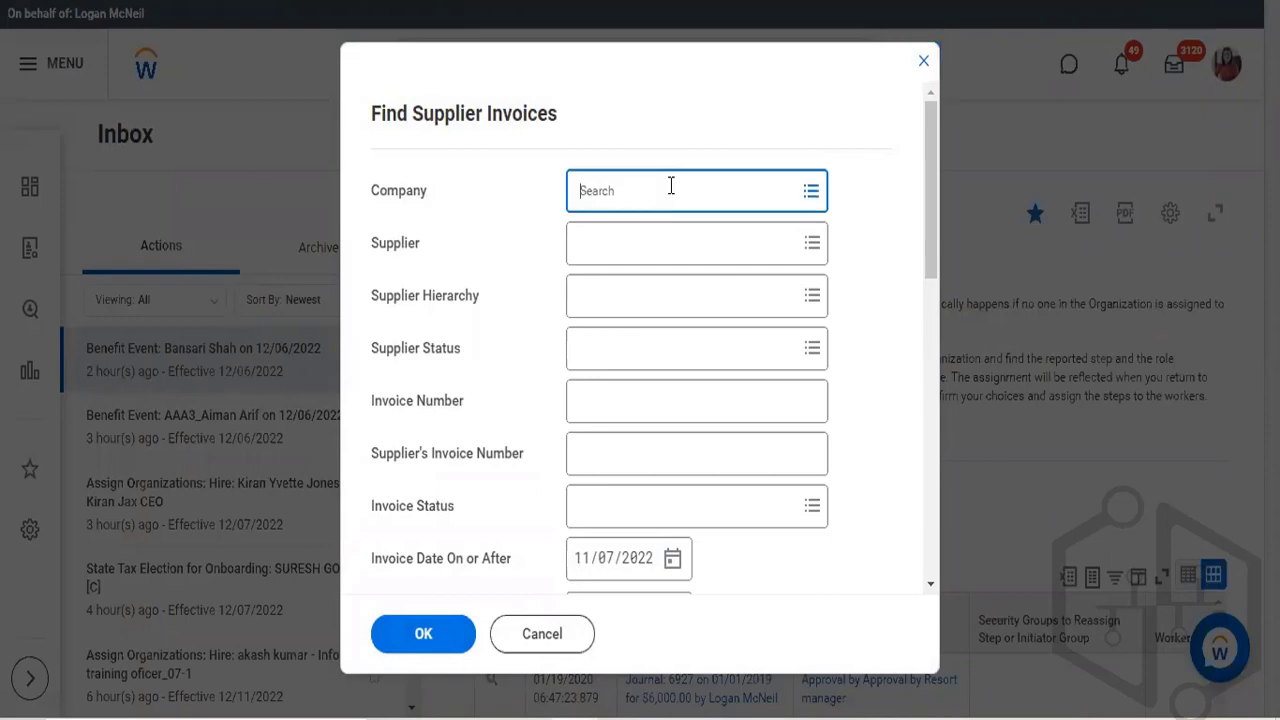
type("tfc")
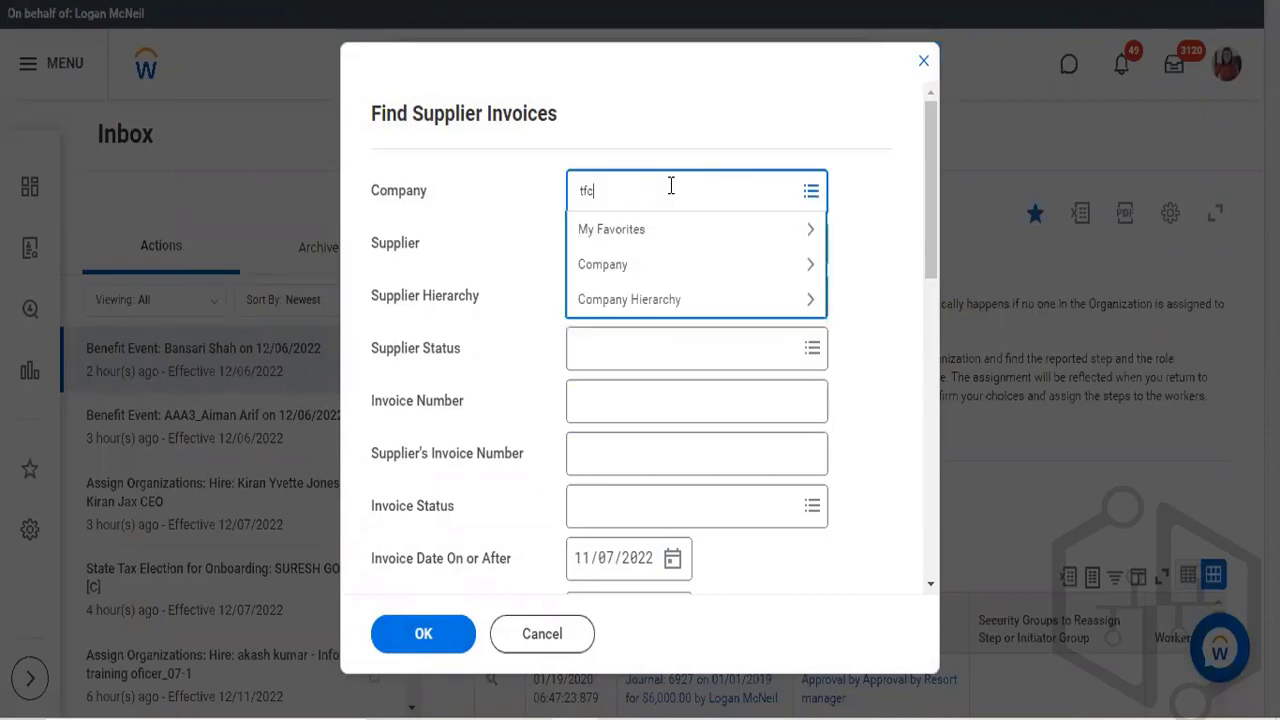
key("Return")
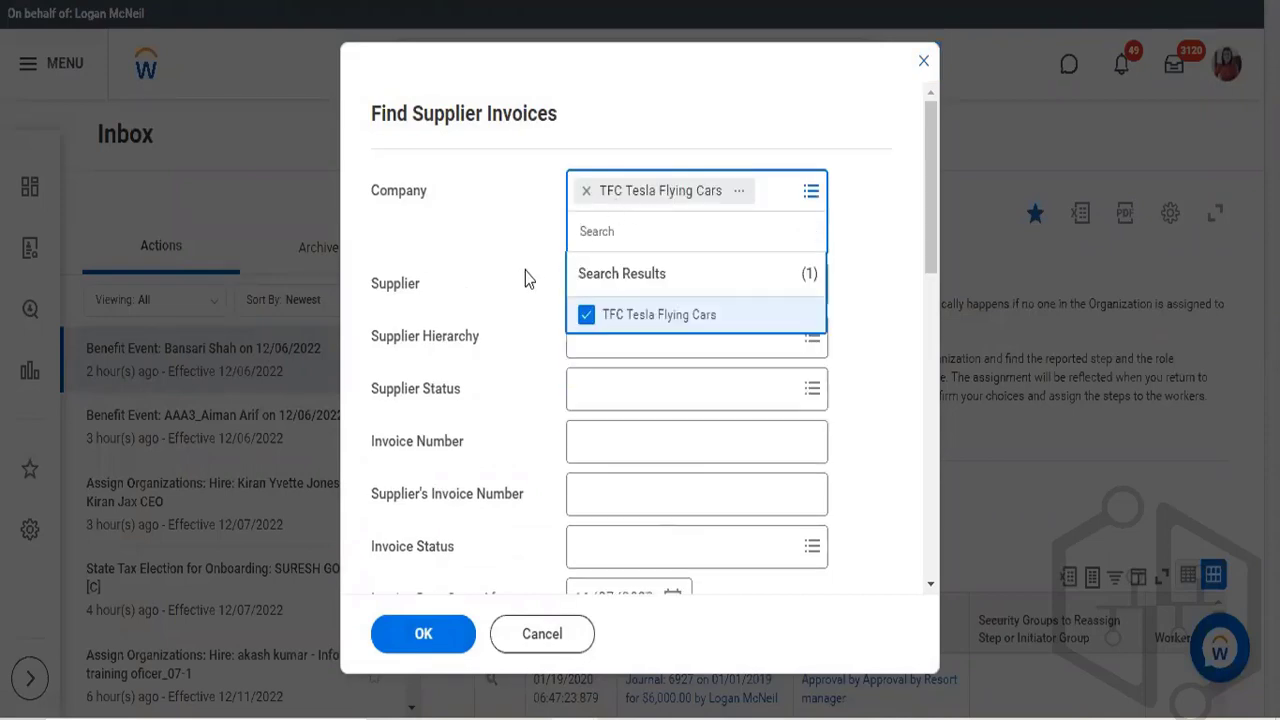
left_click(528, 279)
left_click(596, 243)
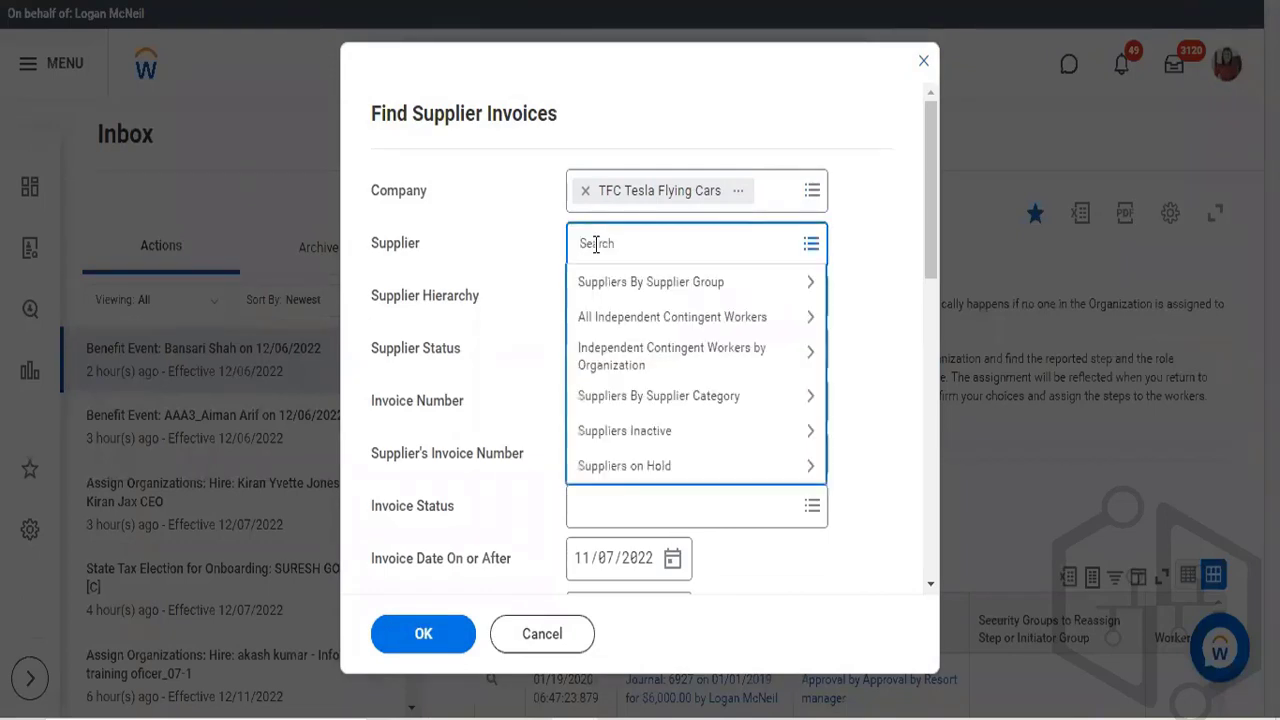
type("herbal")
key("Return")
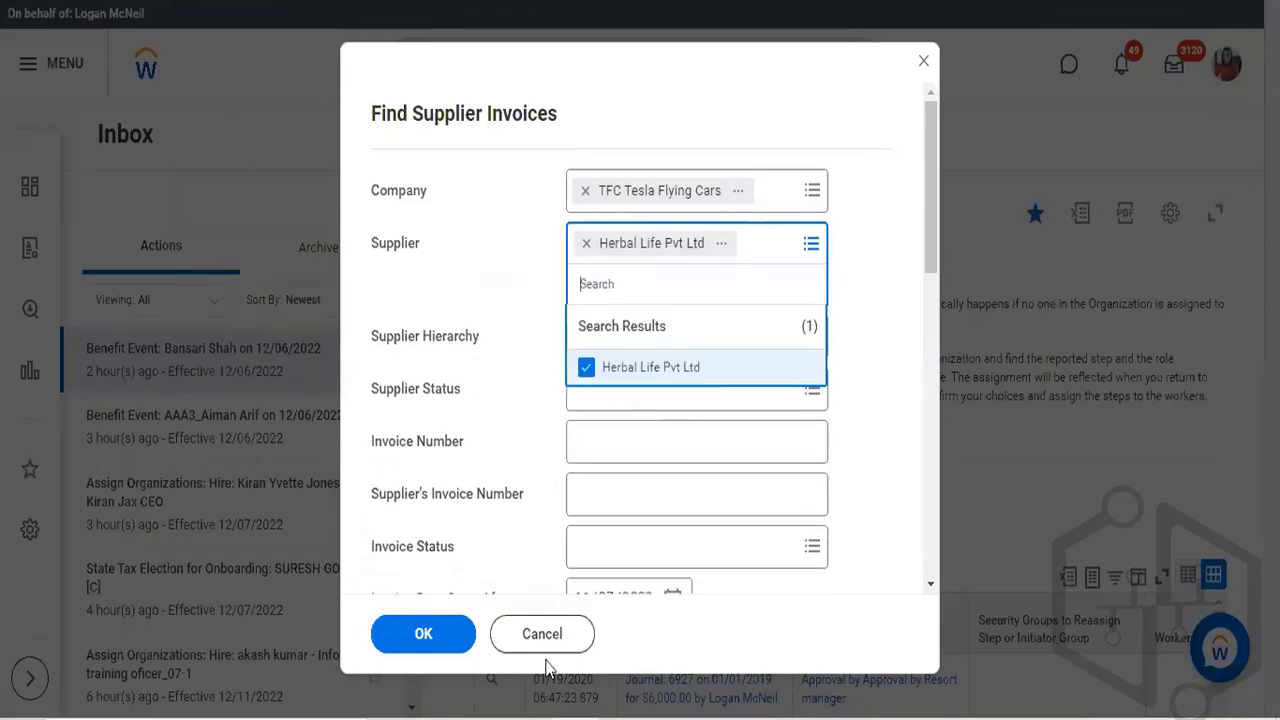
left_click(429, 632)
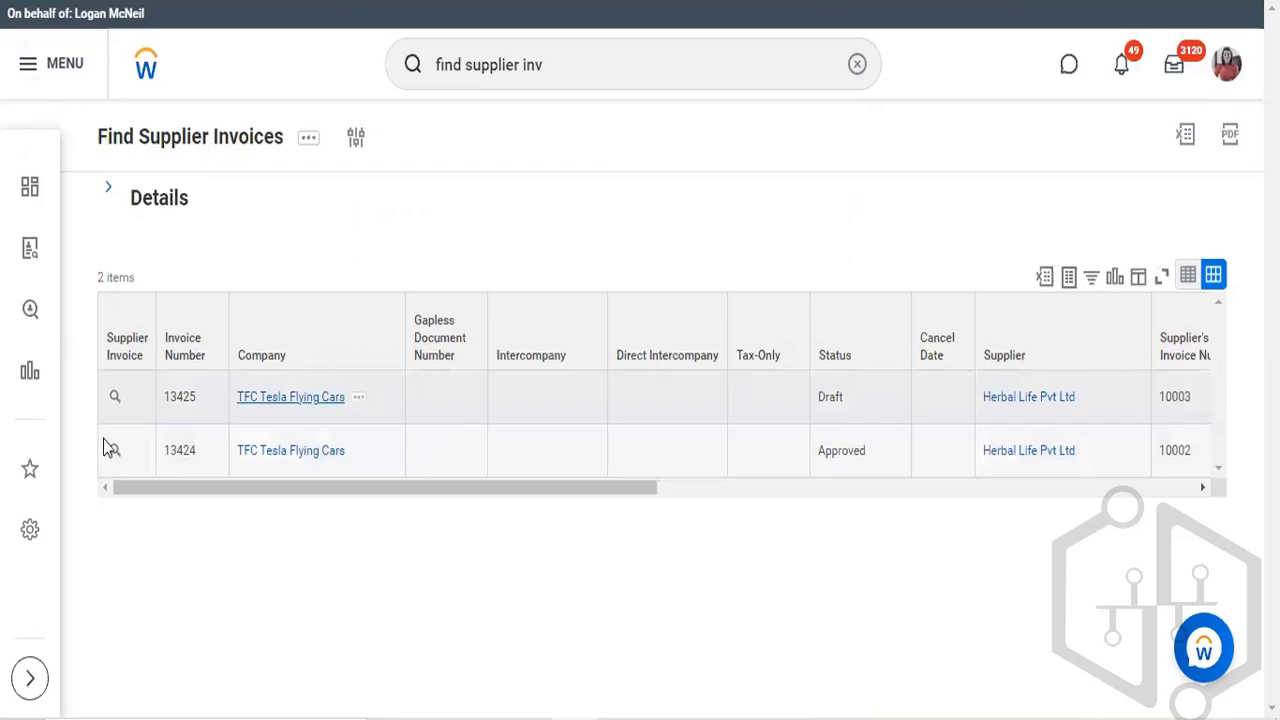
Open the draft invoice from the report results and examine its invoice lines and process history
left_click(115, 397)
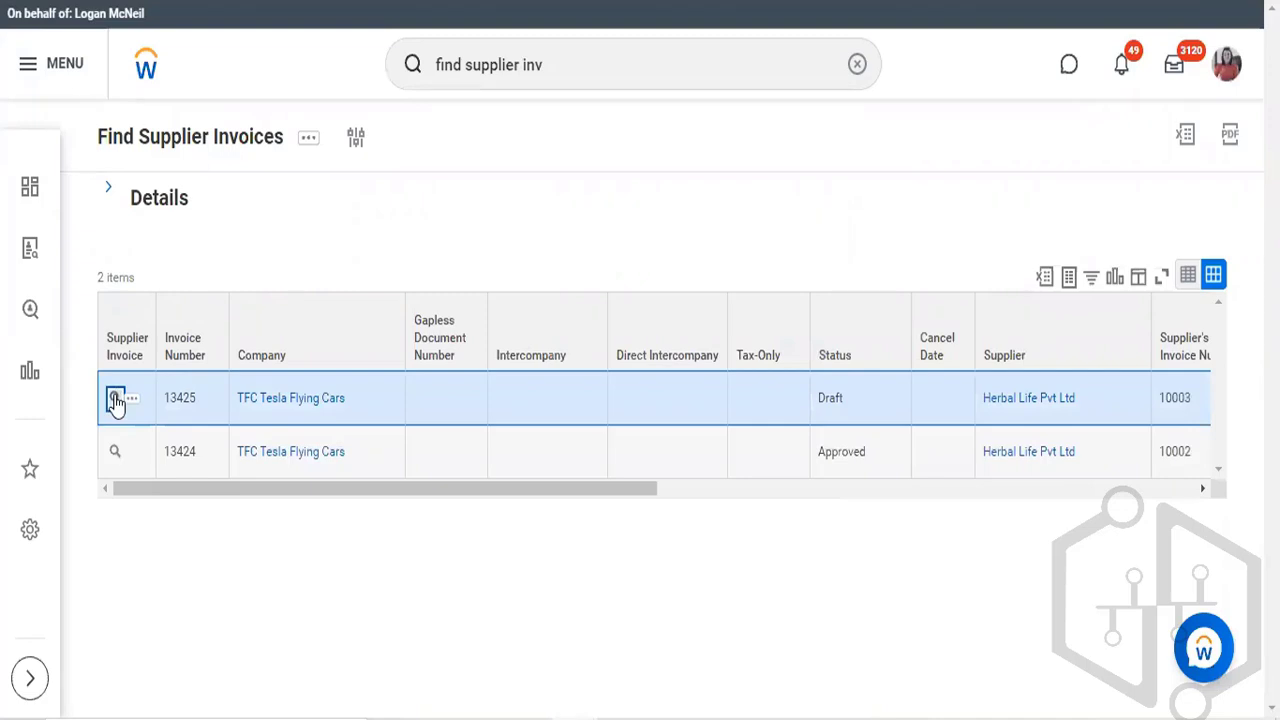
left_click(116, 399)
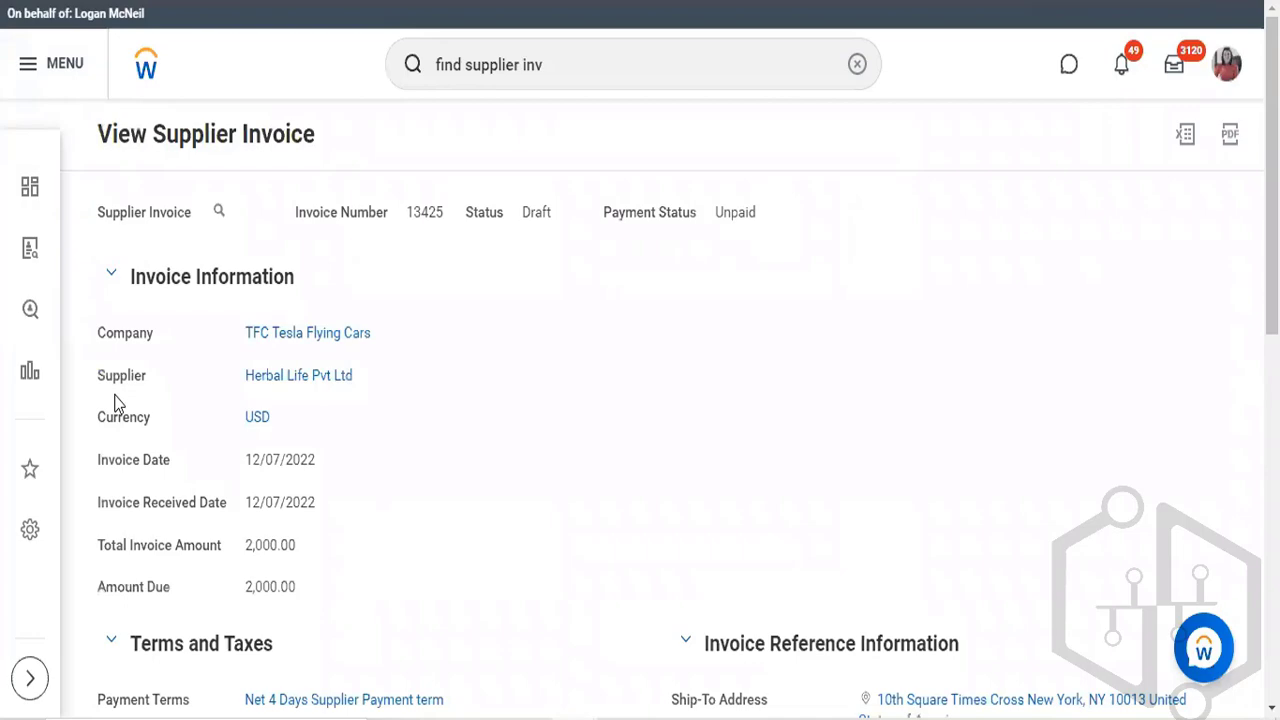
scroll(114, 402, "down", 6)
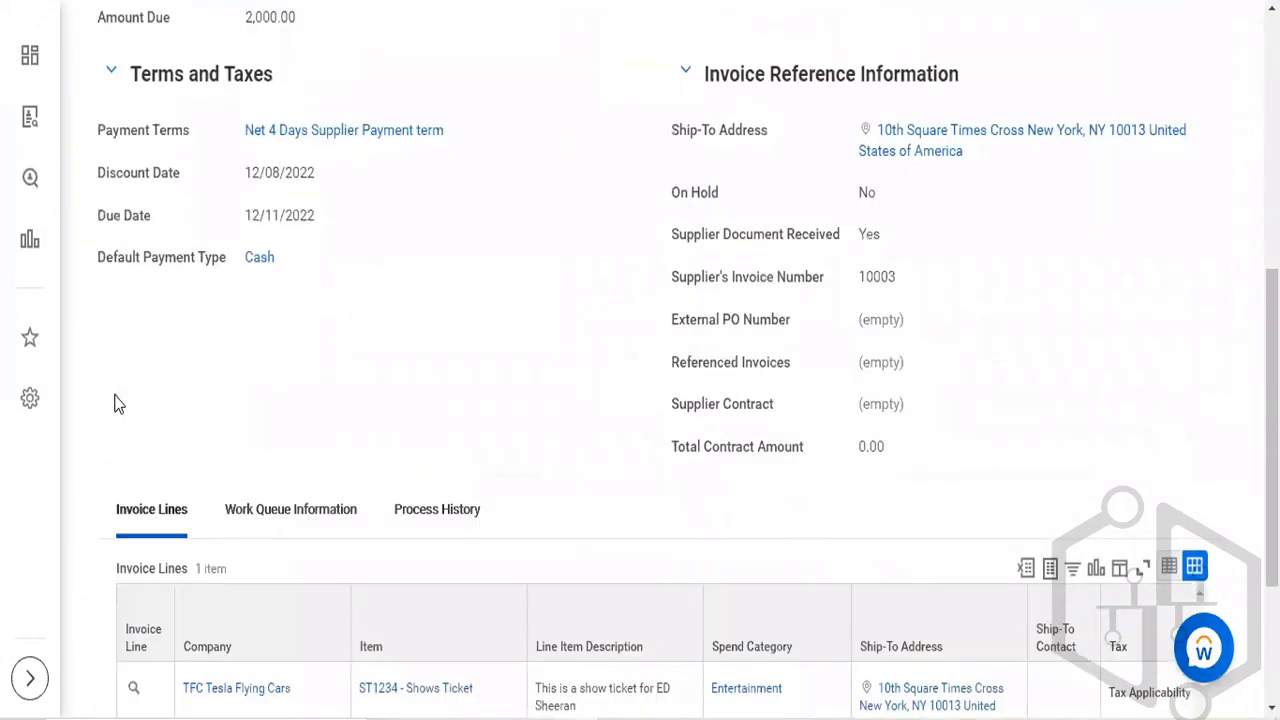
scroll(114, 402, "down", 3)
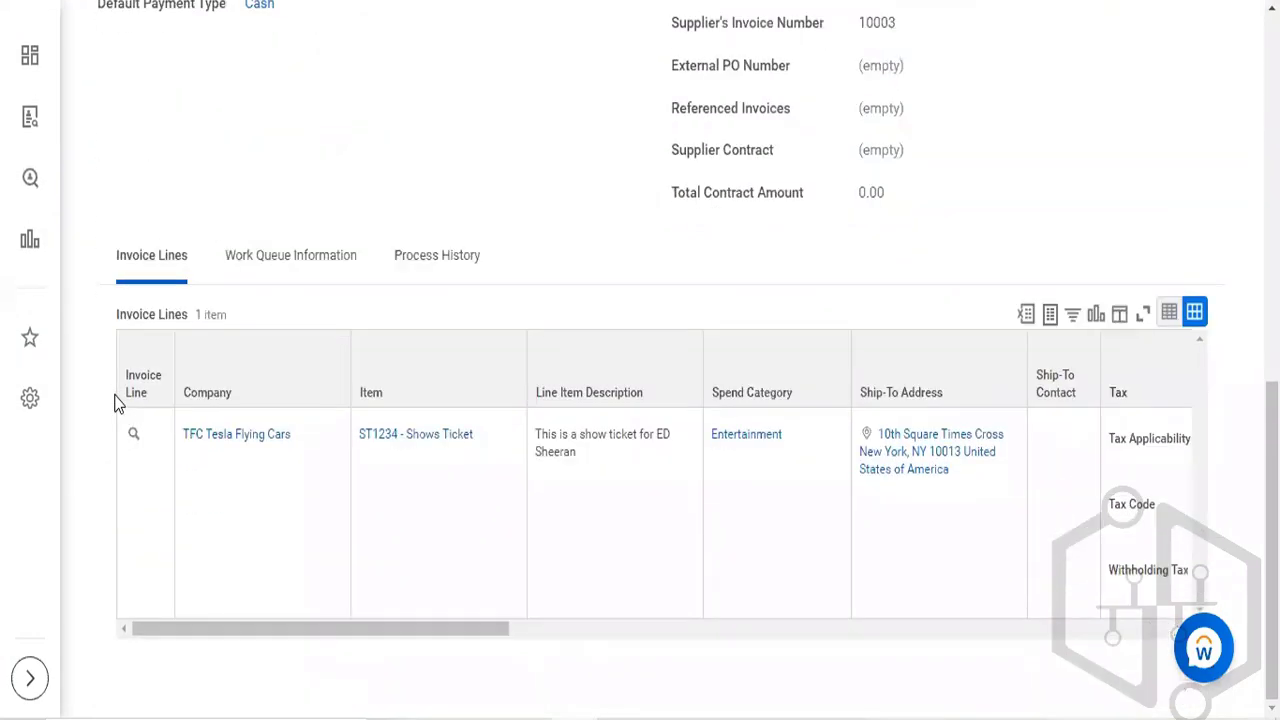
scroll(114, 402, "up", 1)
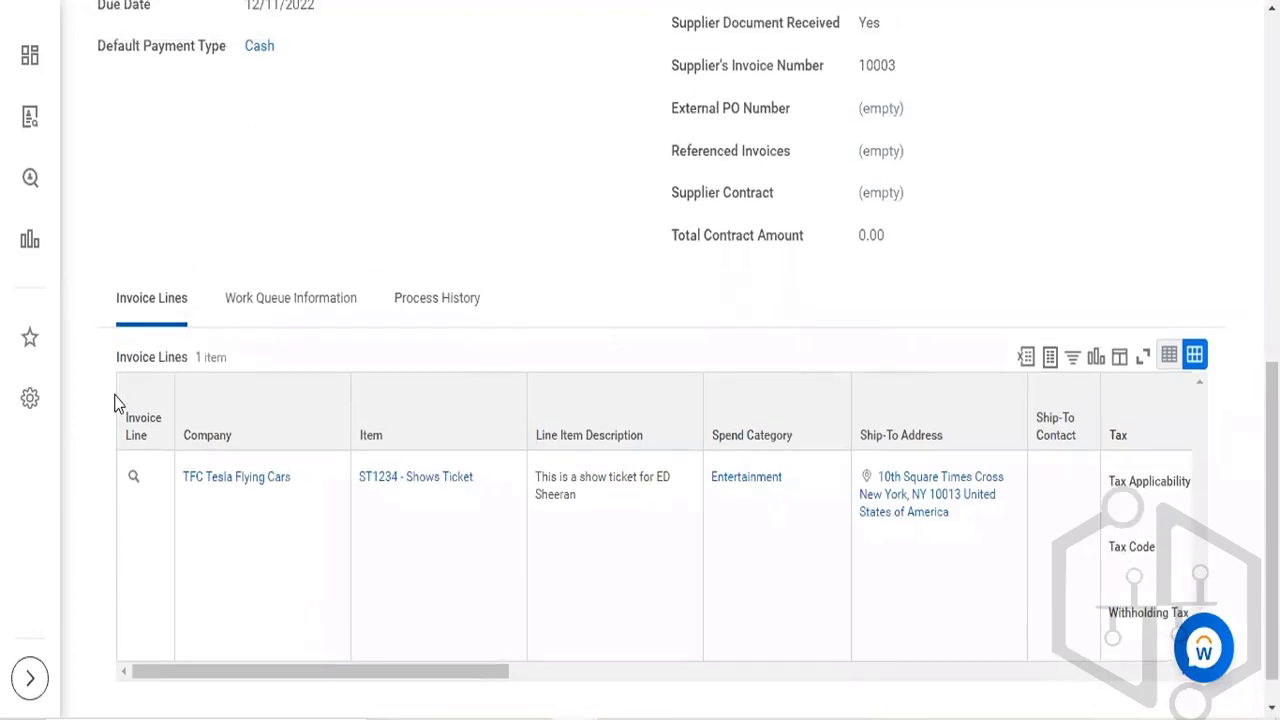
left_click(420, 297)
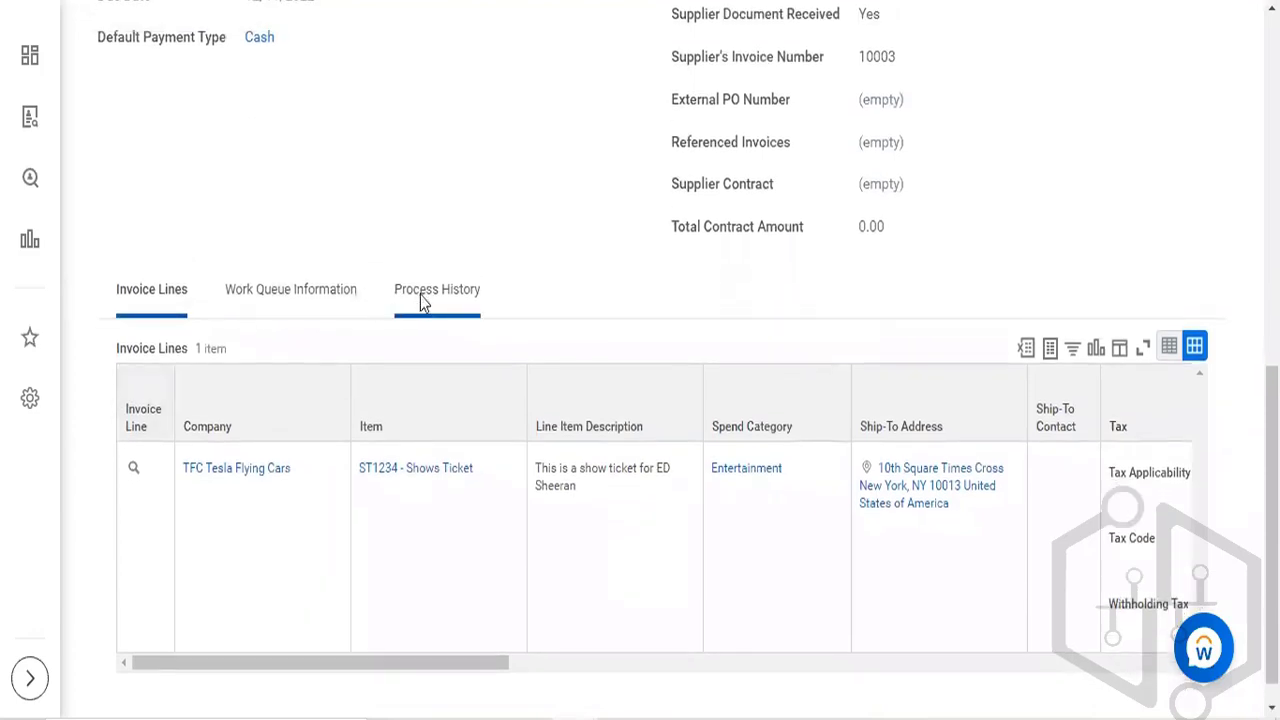
scroll(420, 303, "down", 5)
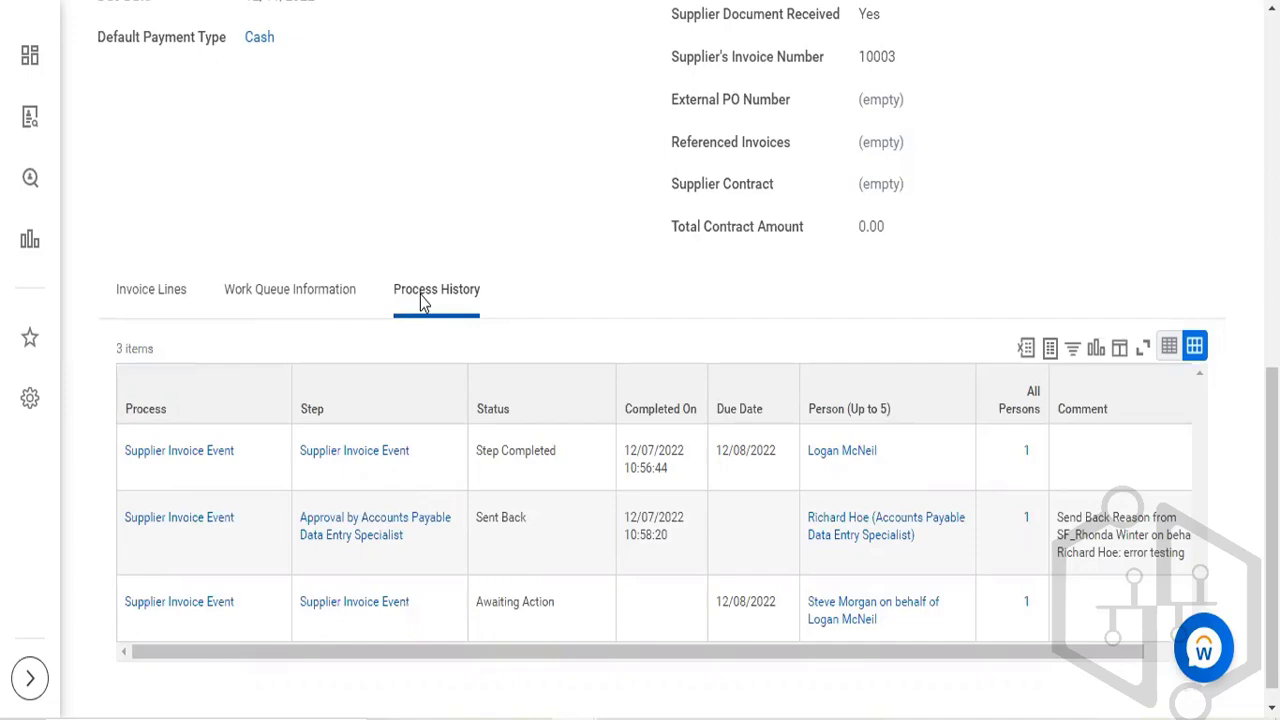
Open the sent-back draft supplier invoice for Herbal Life Pvt Ltd for editing
scroll(422, 300, "up", 10)
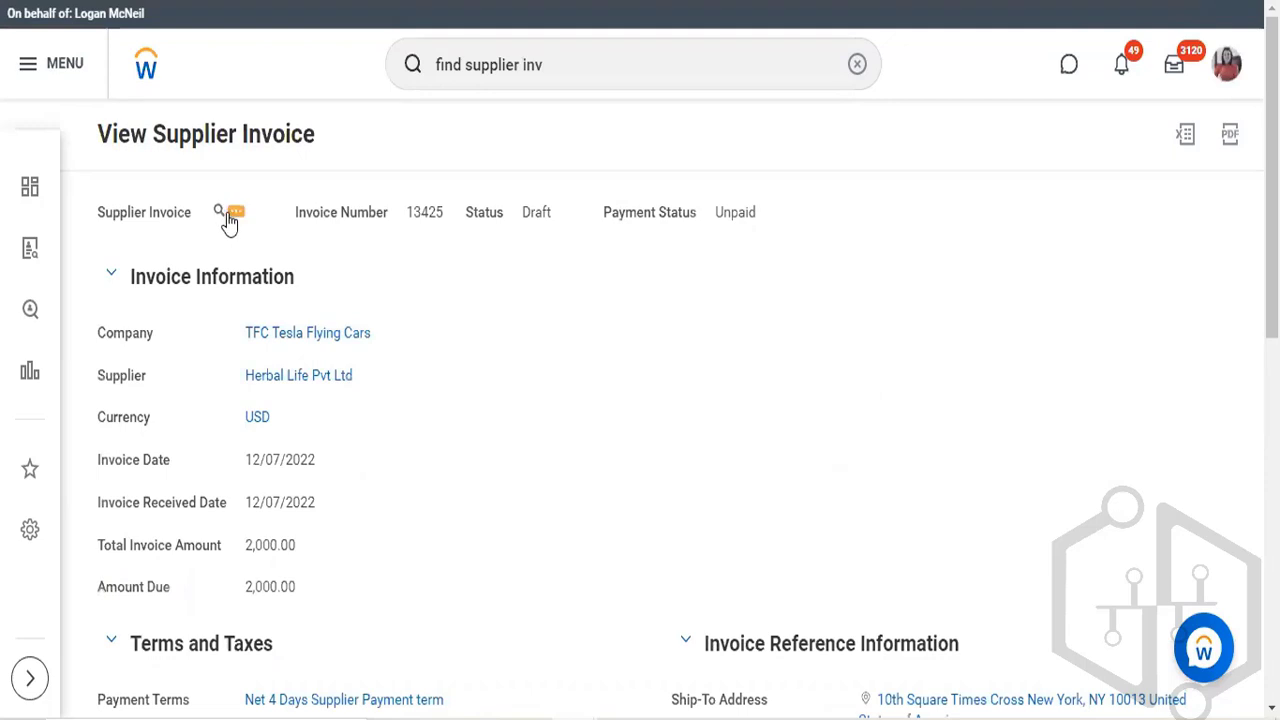
left_click(231, 218)
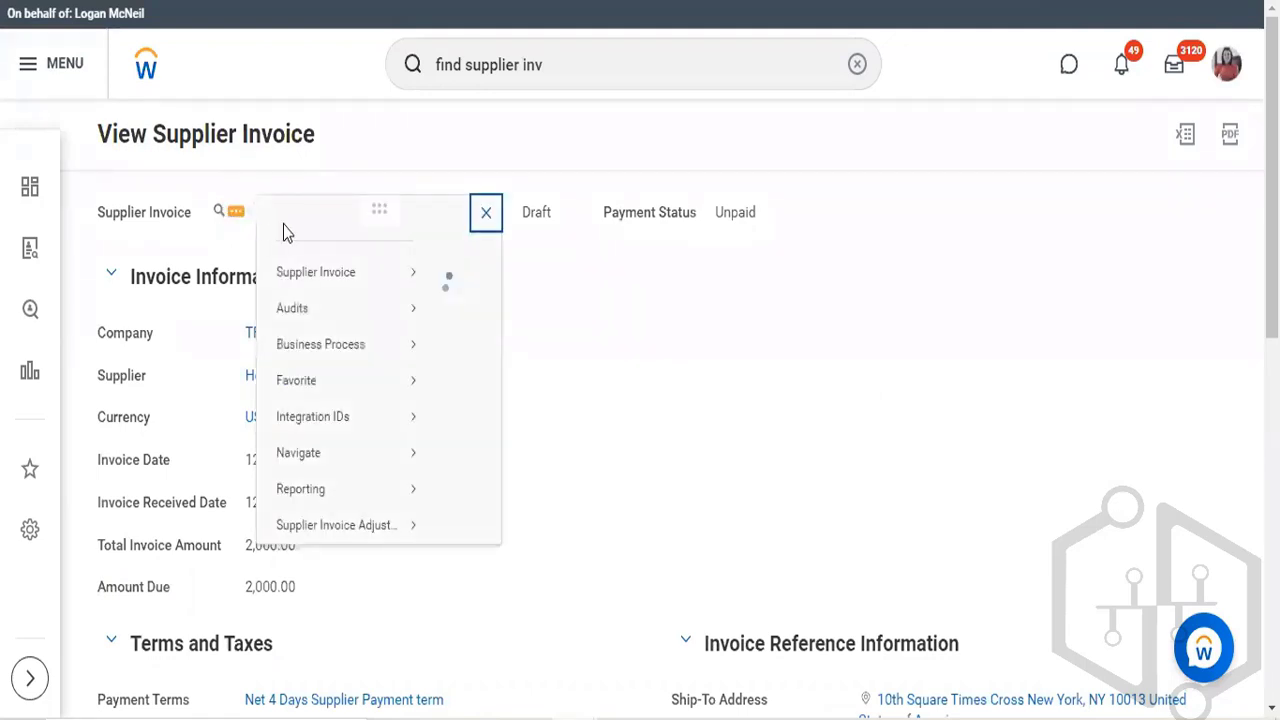
mouse_move(310, 350)
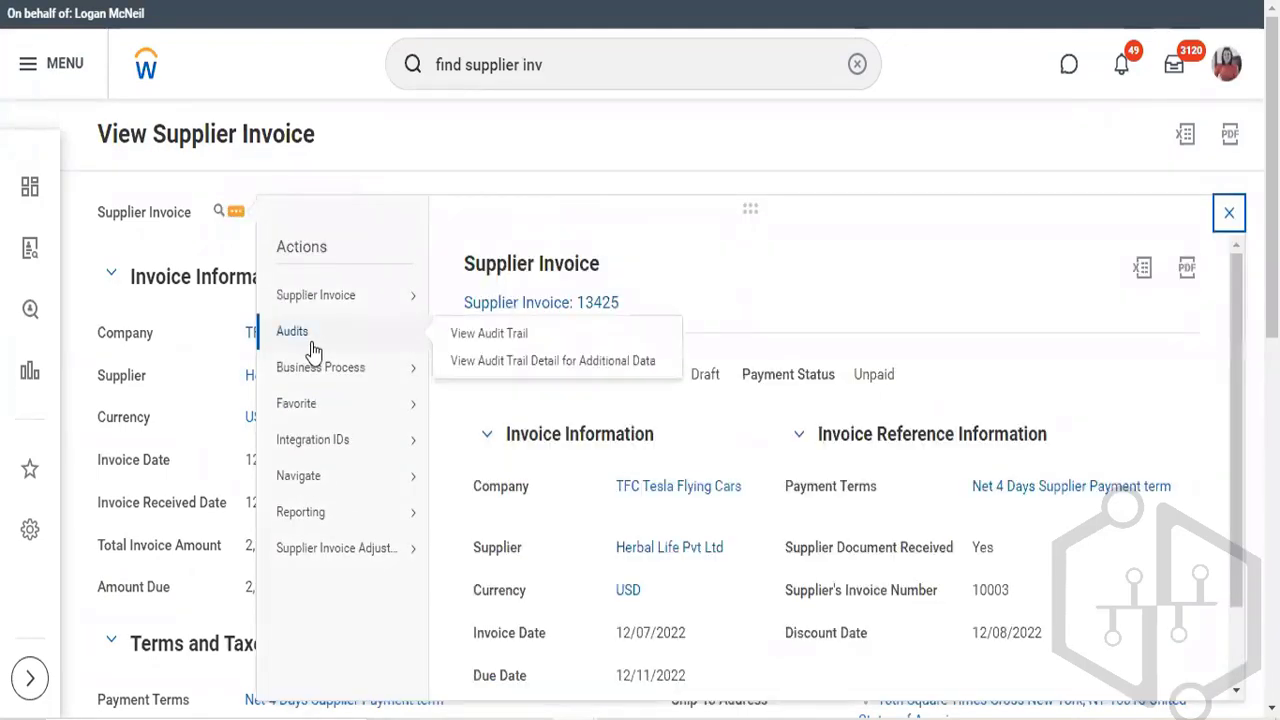
mouse_move(326, 303)
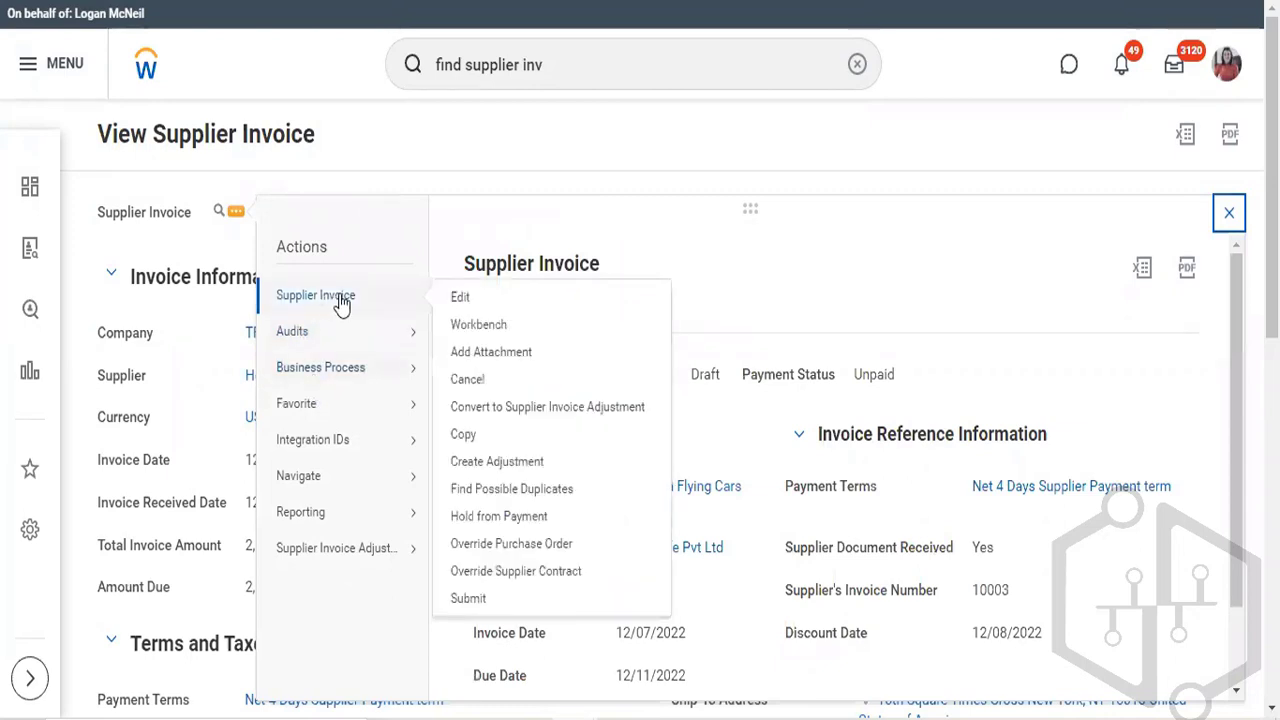
left_click(475, 302)
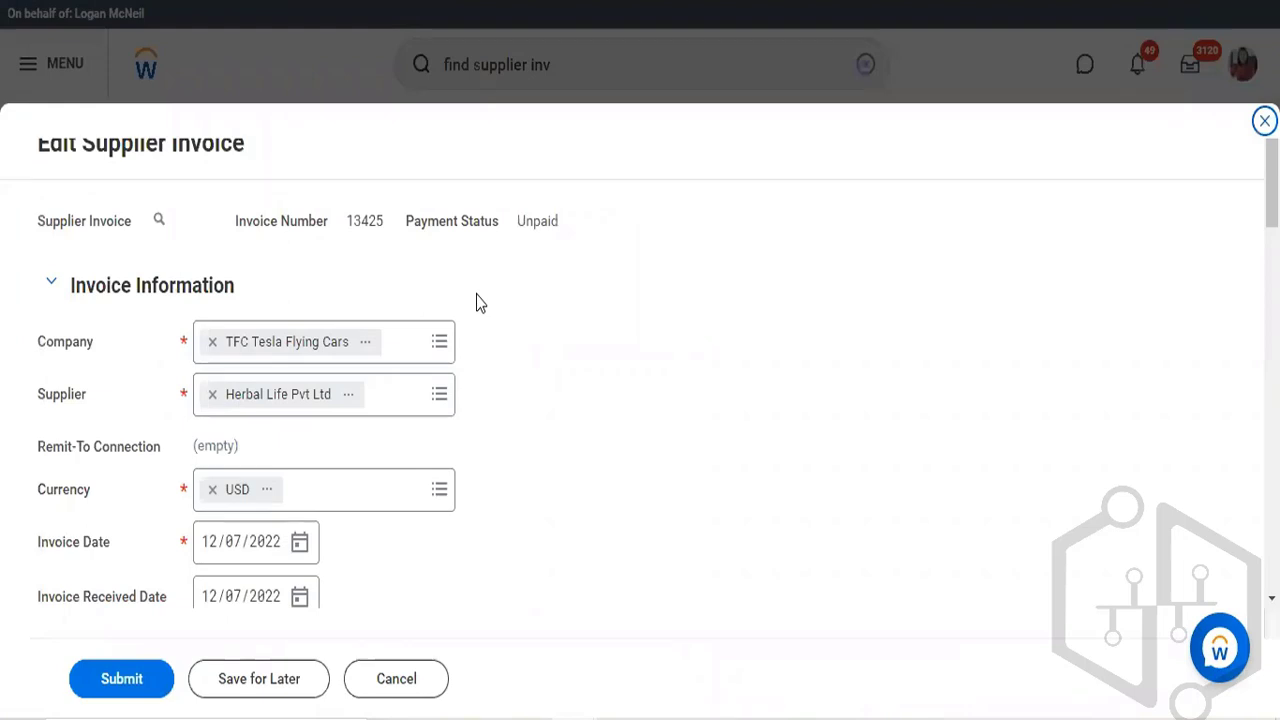
Set the invoice's control total amount to 1,100.00
scroll(476, 303, "down", 3)
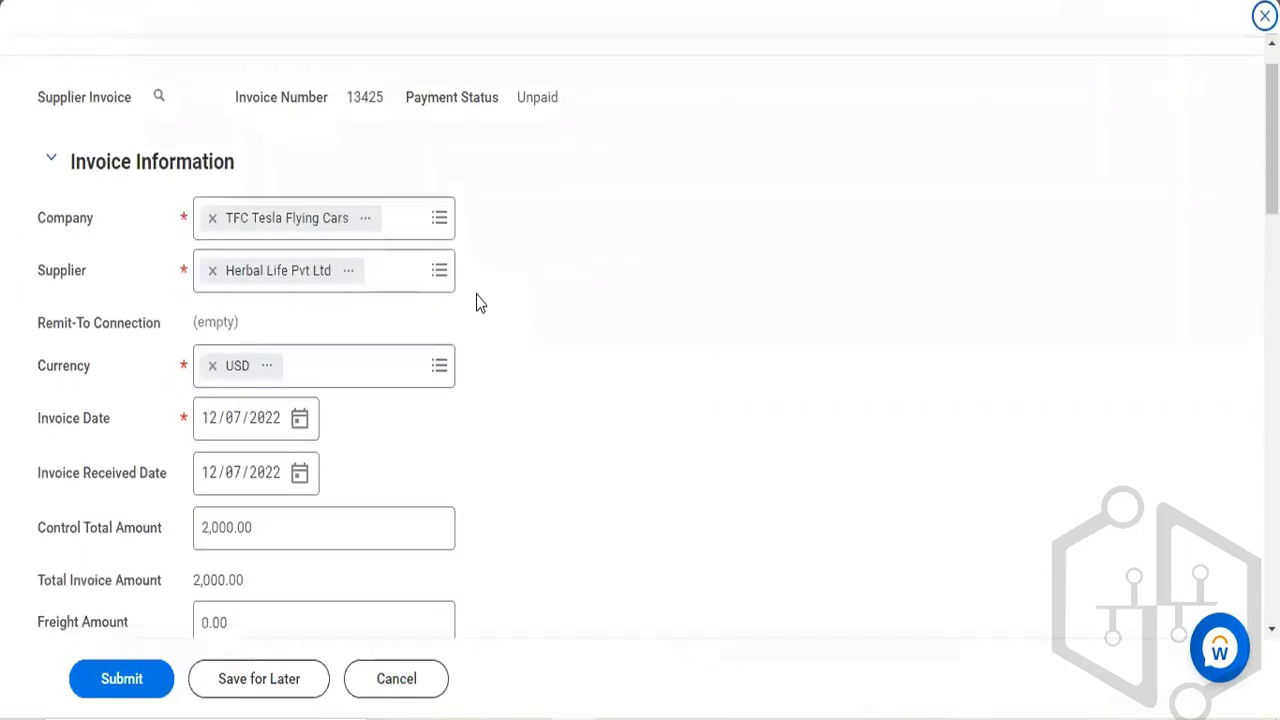
scroll(476, 303, "down", 2)
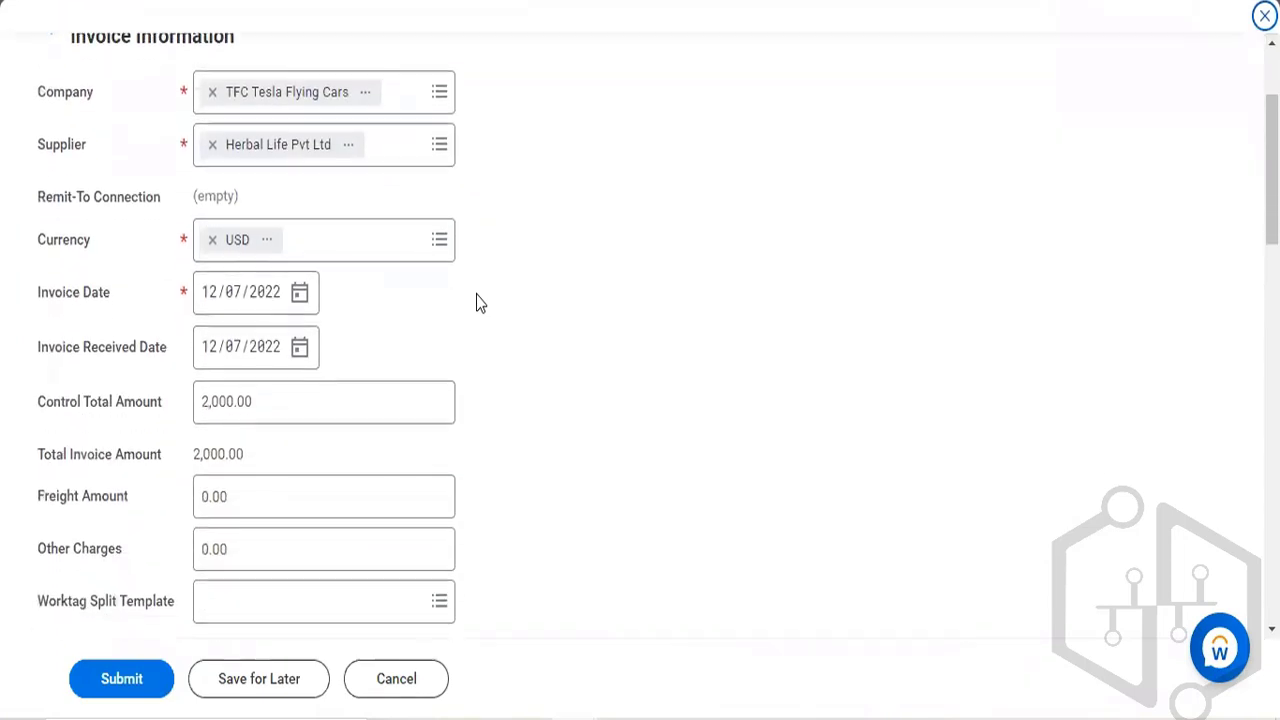
scroll(420, 320, "up", 1)
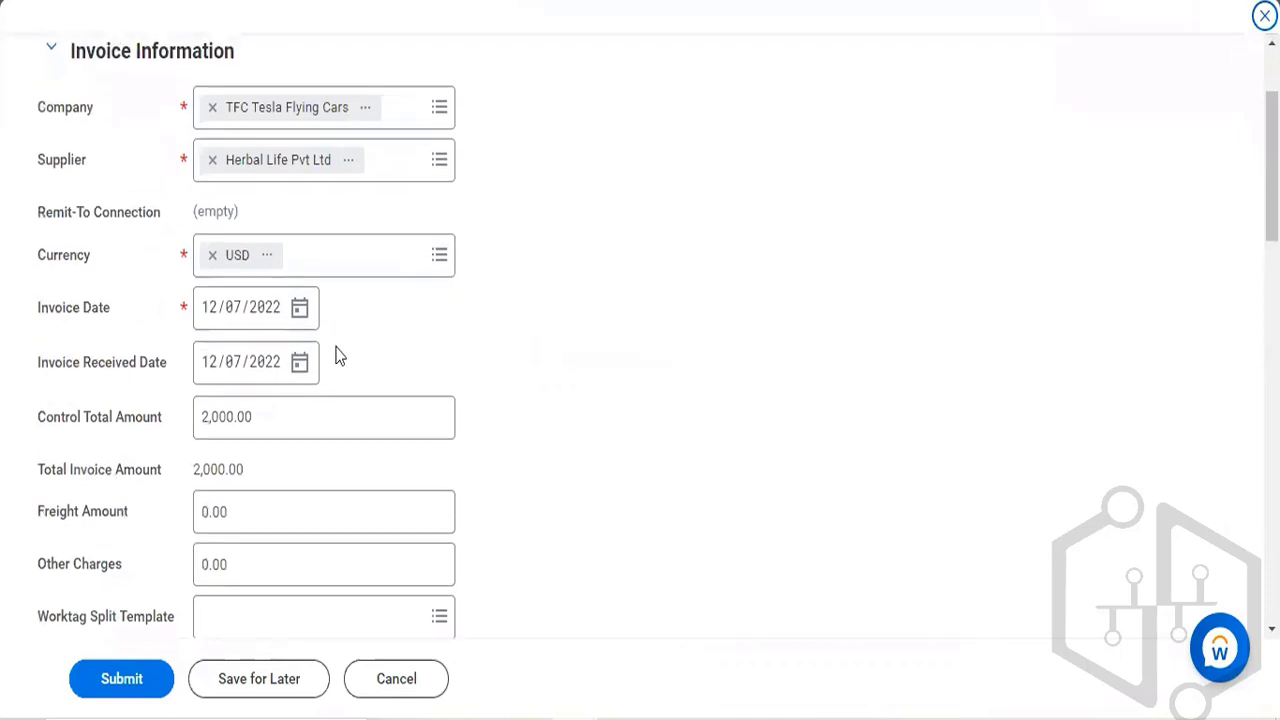
left_click(198, 421)
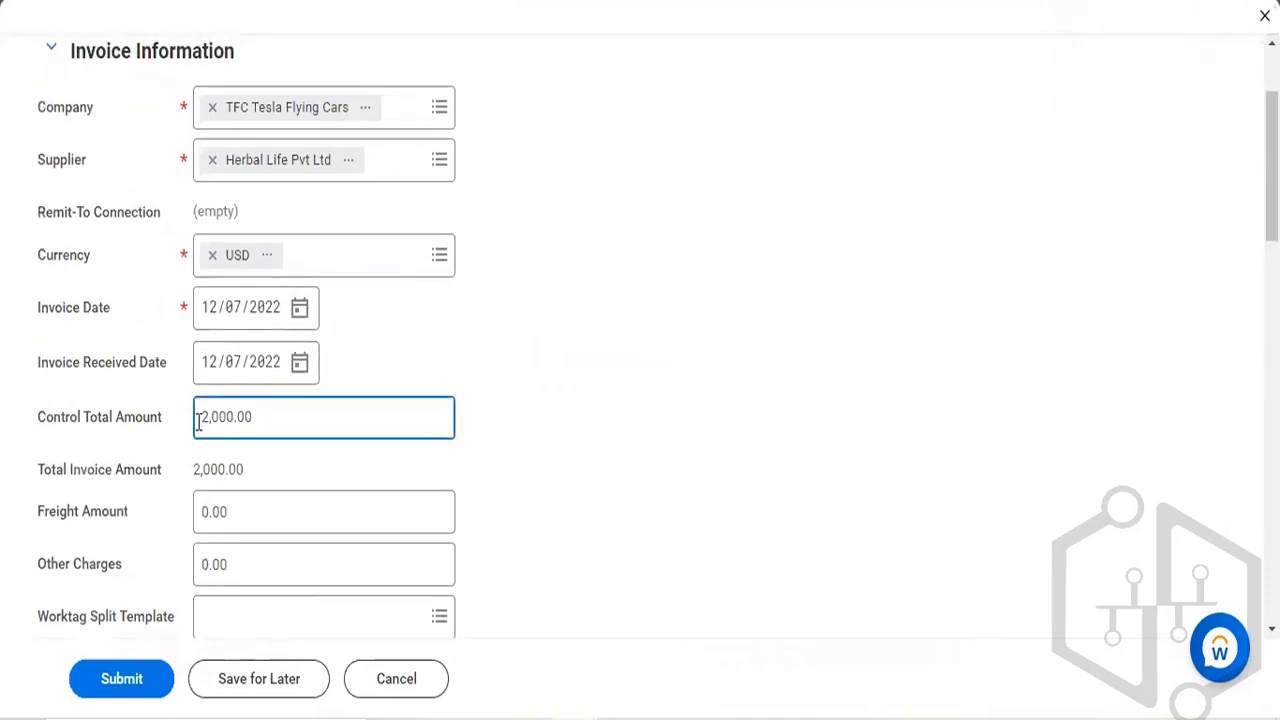
type("1")
left_click(600, 553)
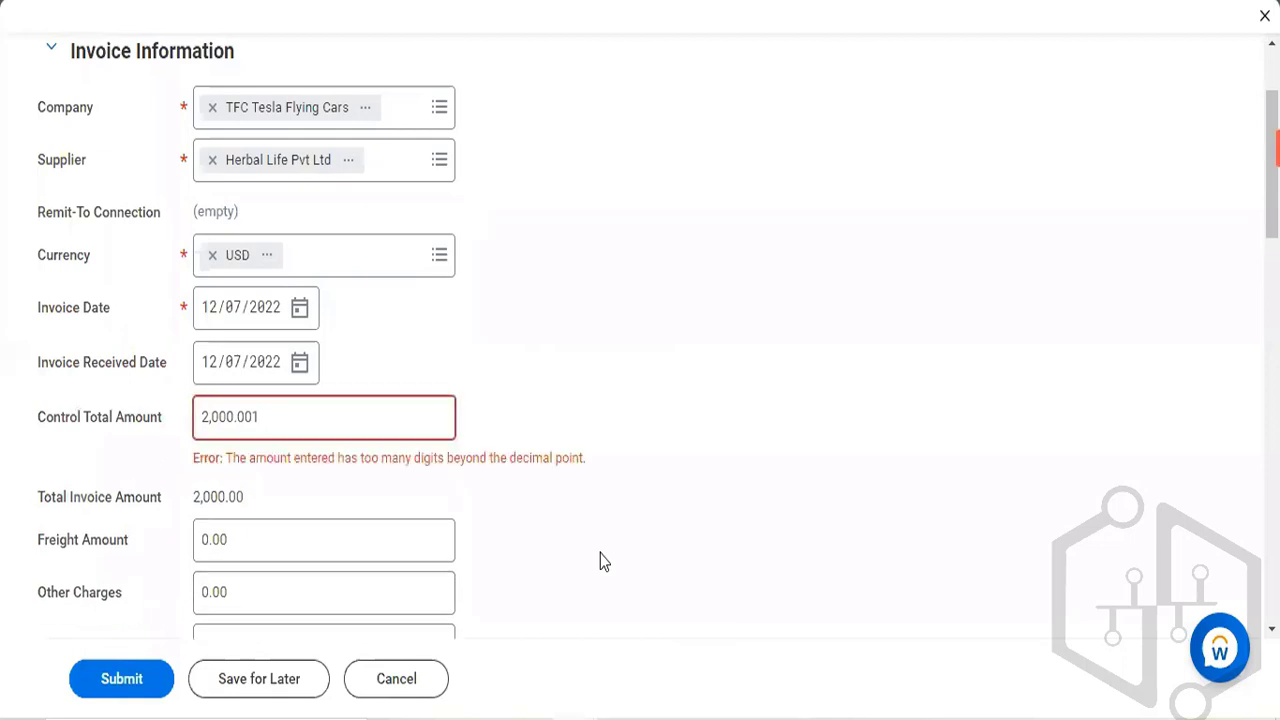
left_click(203, 414)
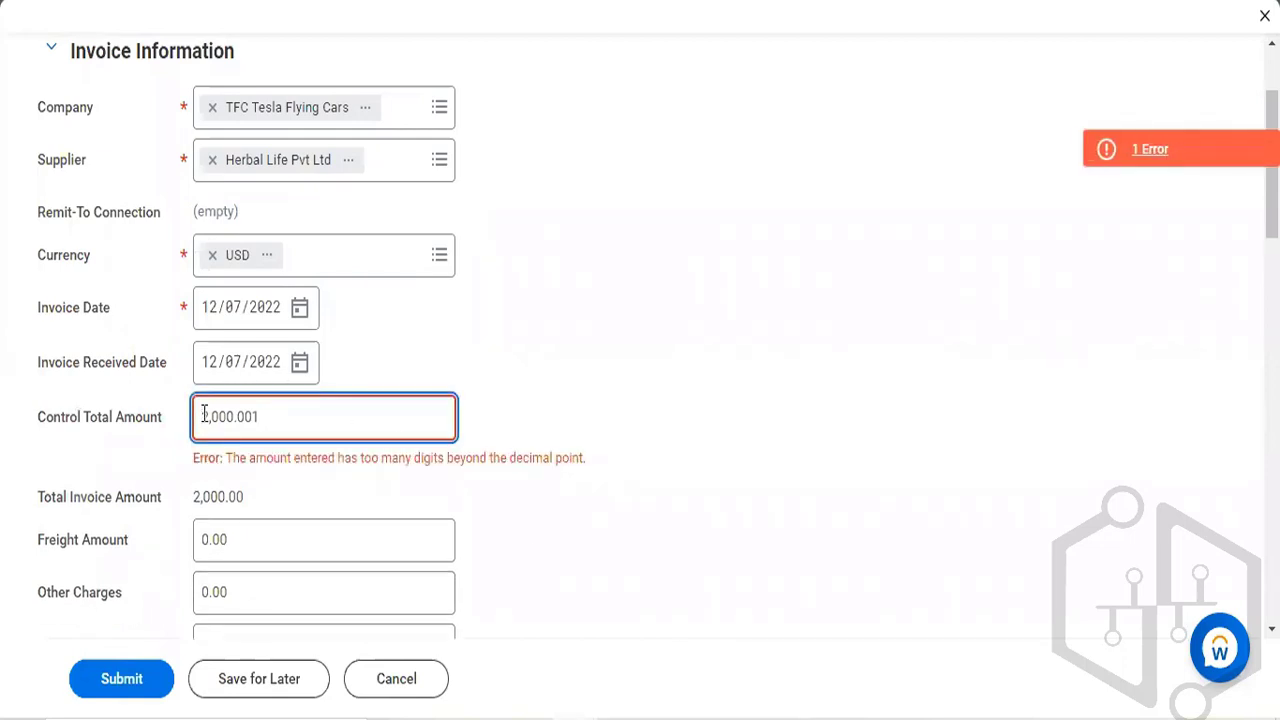
double_click(203, 414)
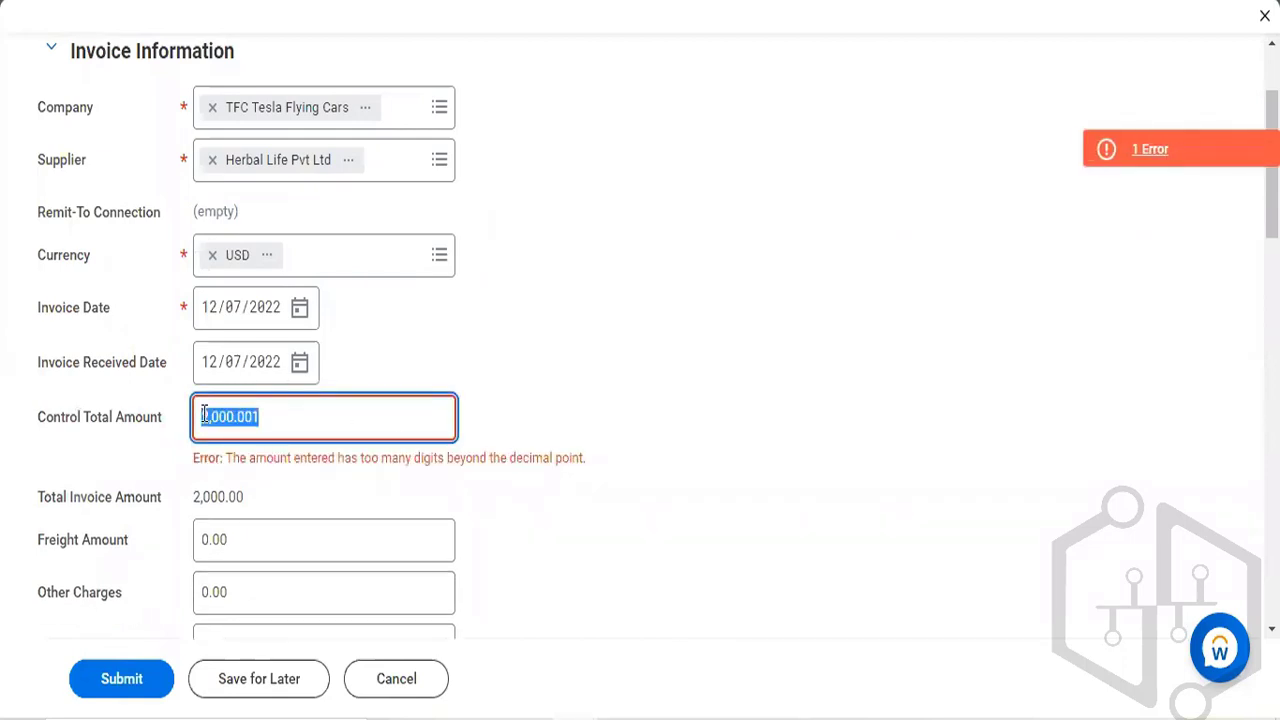
type("1100")
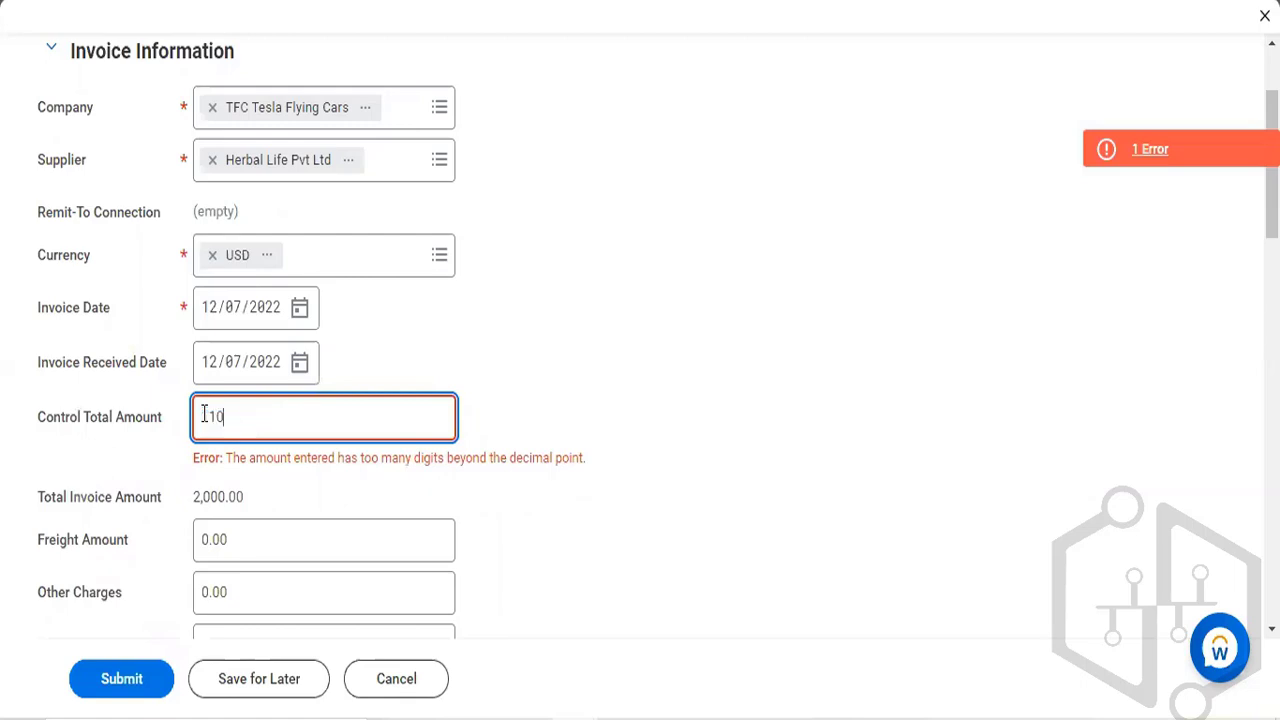
left_click(578, 521)
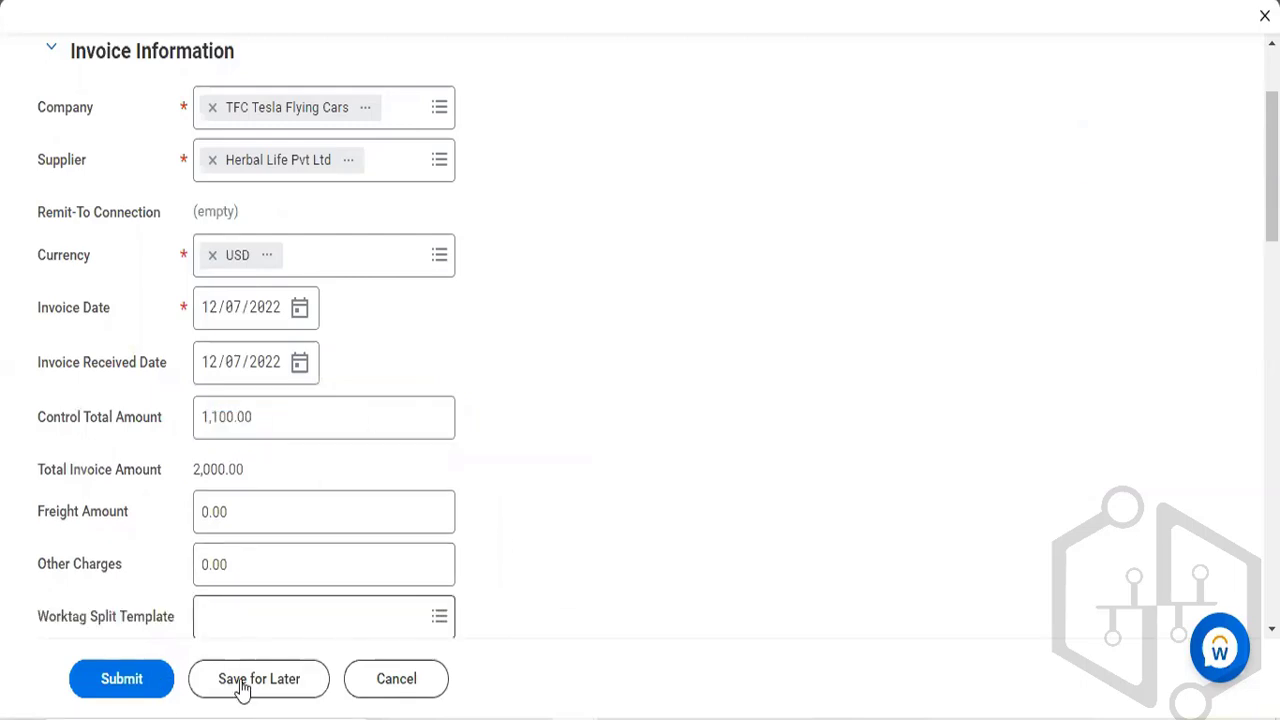
left_click(250, 417)
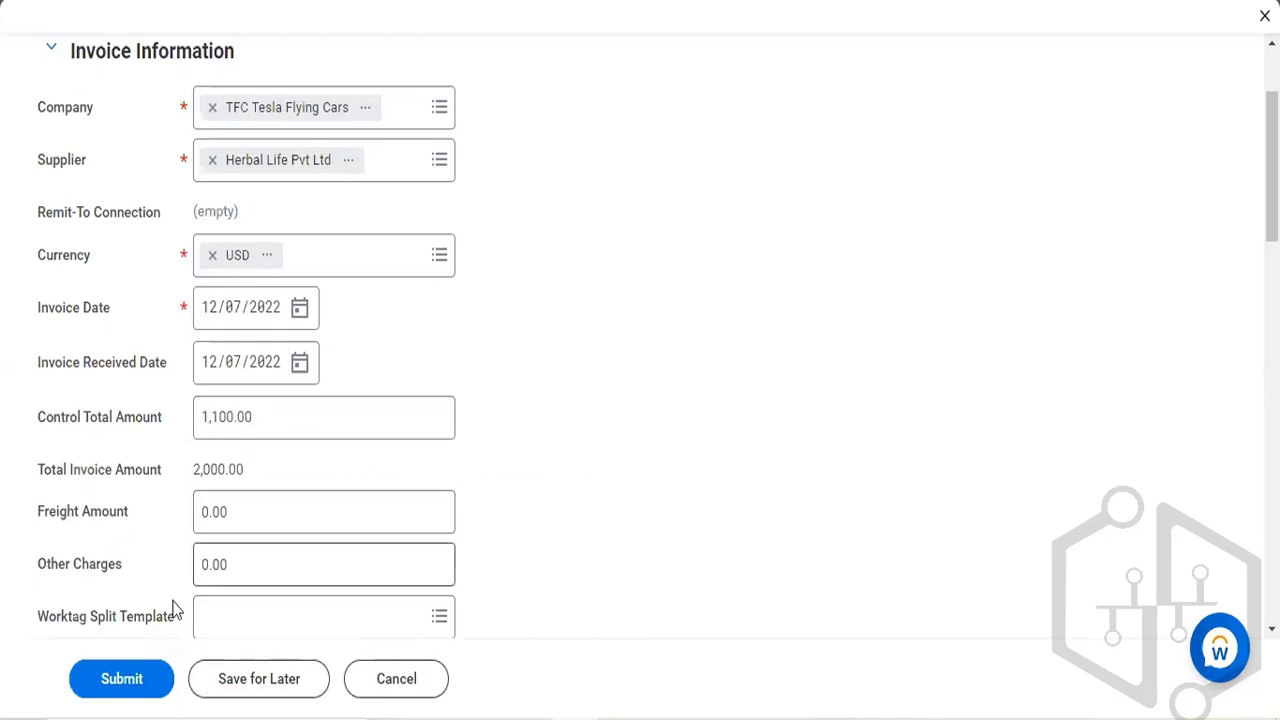
Set the unit cost of the Shows Ticket invoice line to 1,100.00
scroll(176, 577, "down", 1)
scroll(177, 571, "down", 1)
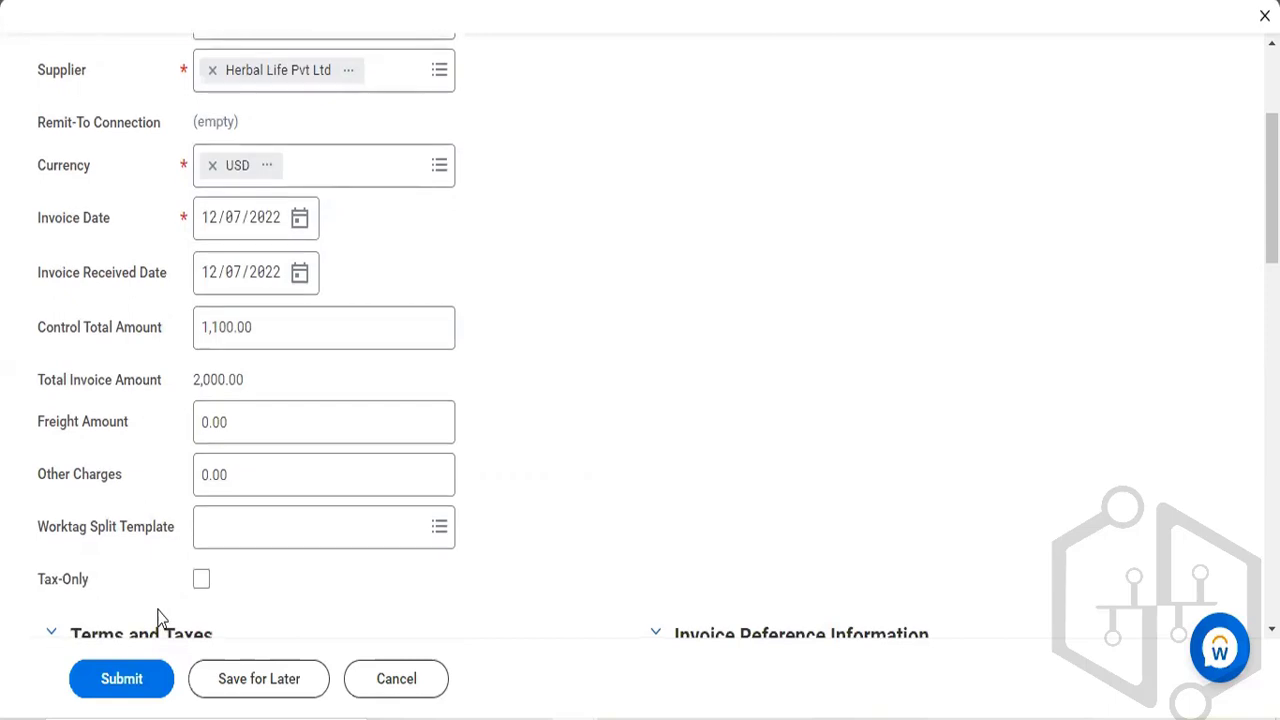
scroll(157, 614, "down", 3)
scroll(157, 614, "down", 1)
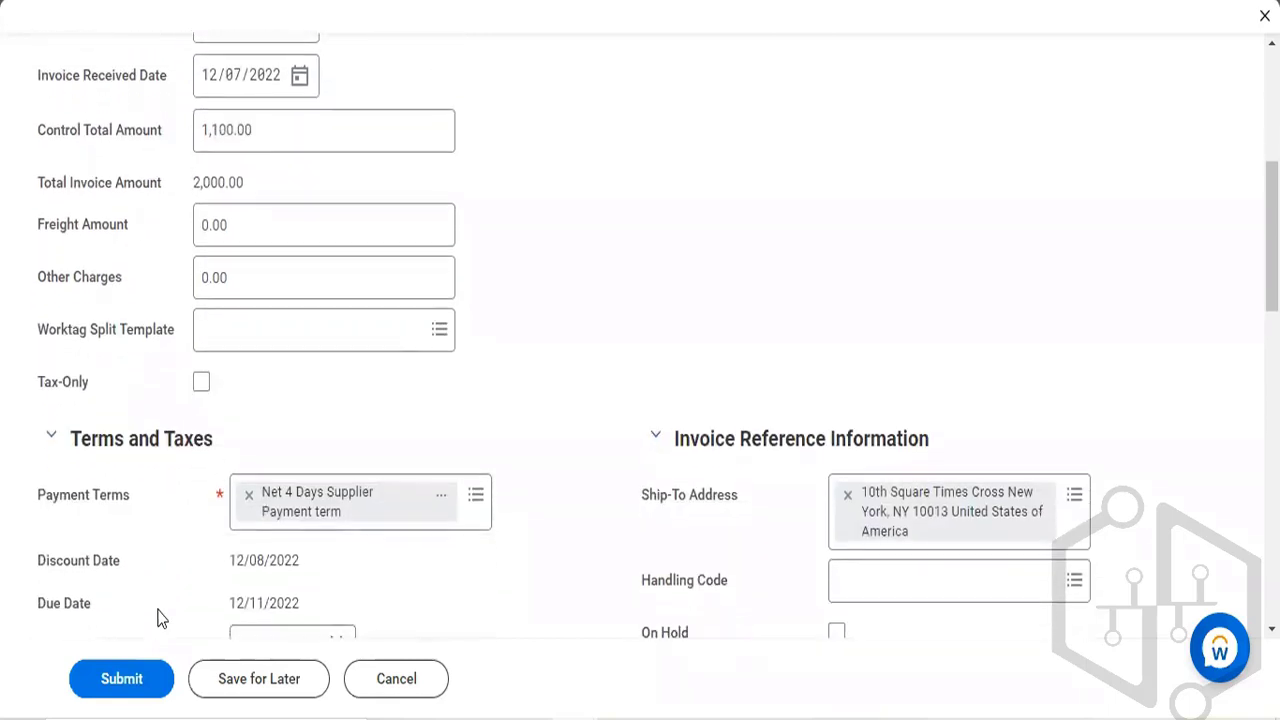
left_click(131, 680)
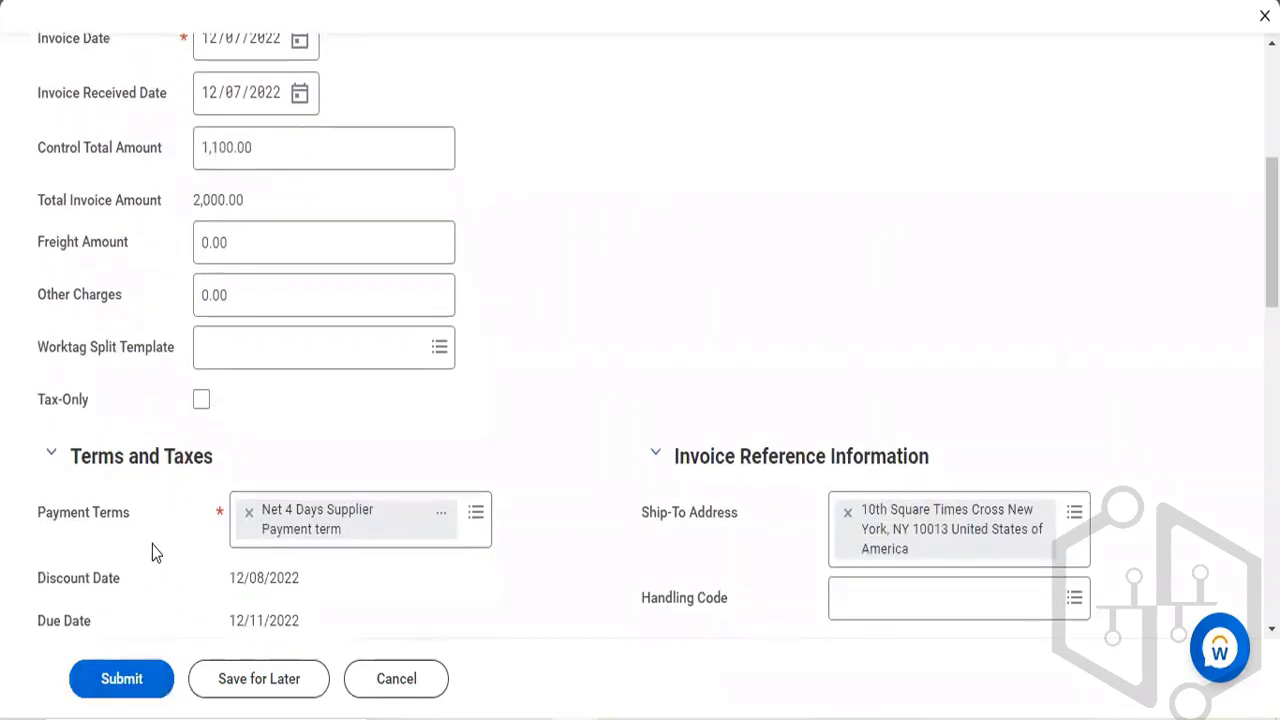
scroll(152, 549, "down", 5)
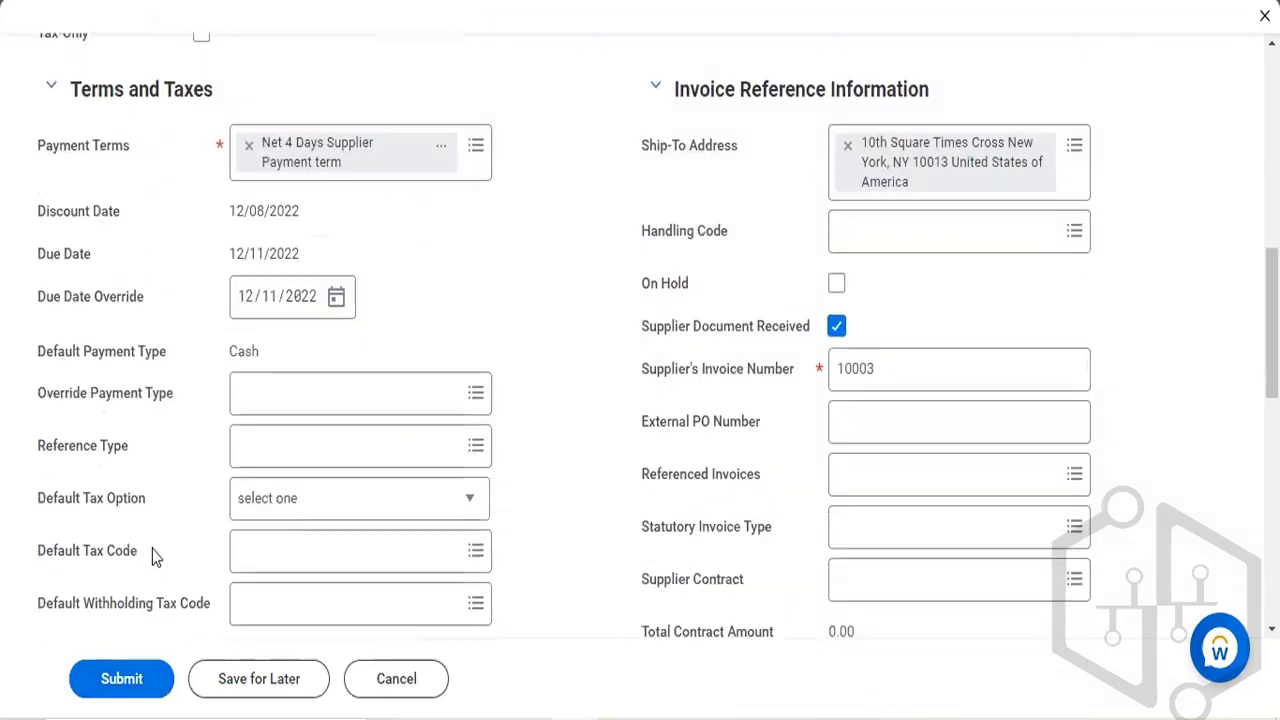
scroll(152, 557, "up", 5)
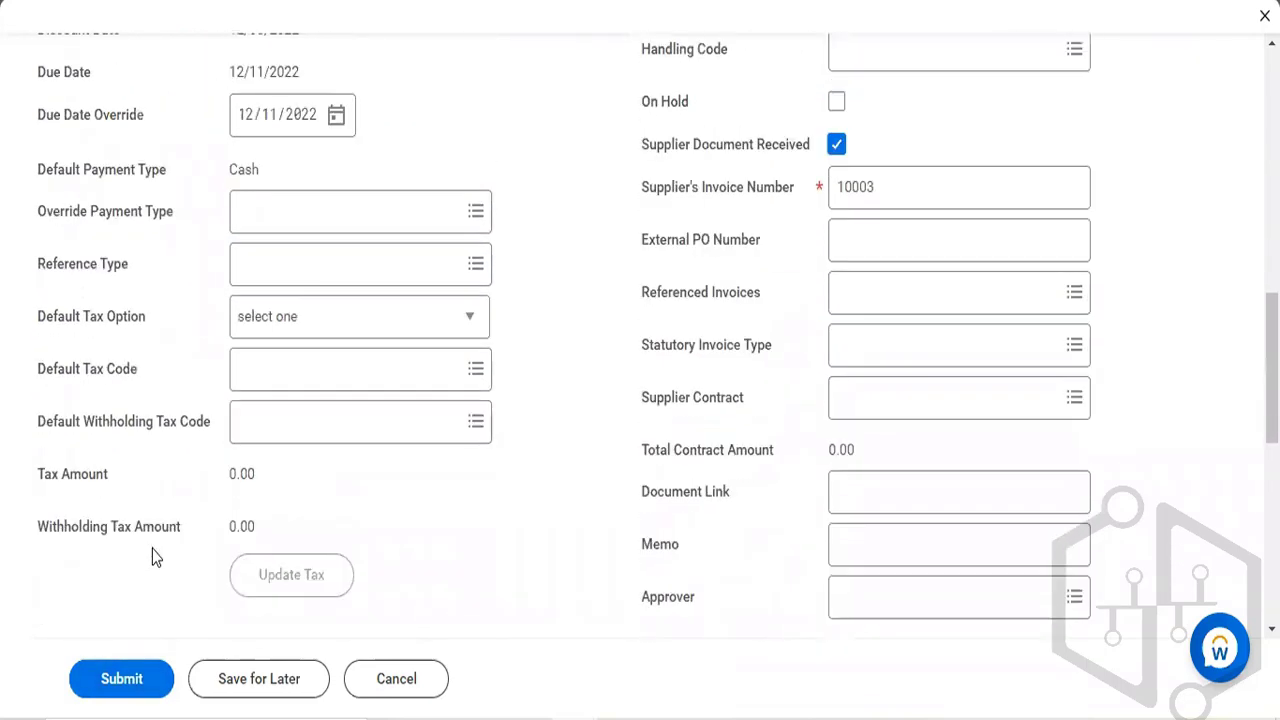
scroll(155, 557, "up", 5)
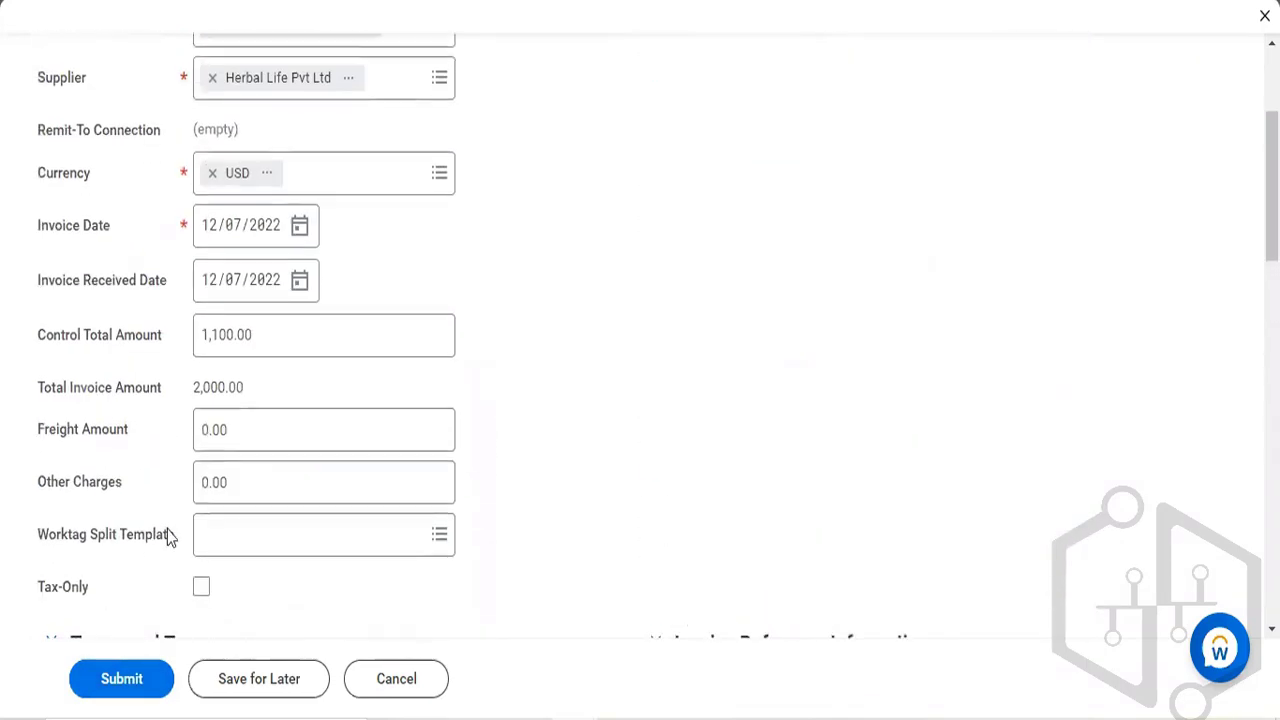
scroll(205, 465, "down", 5)
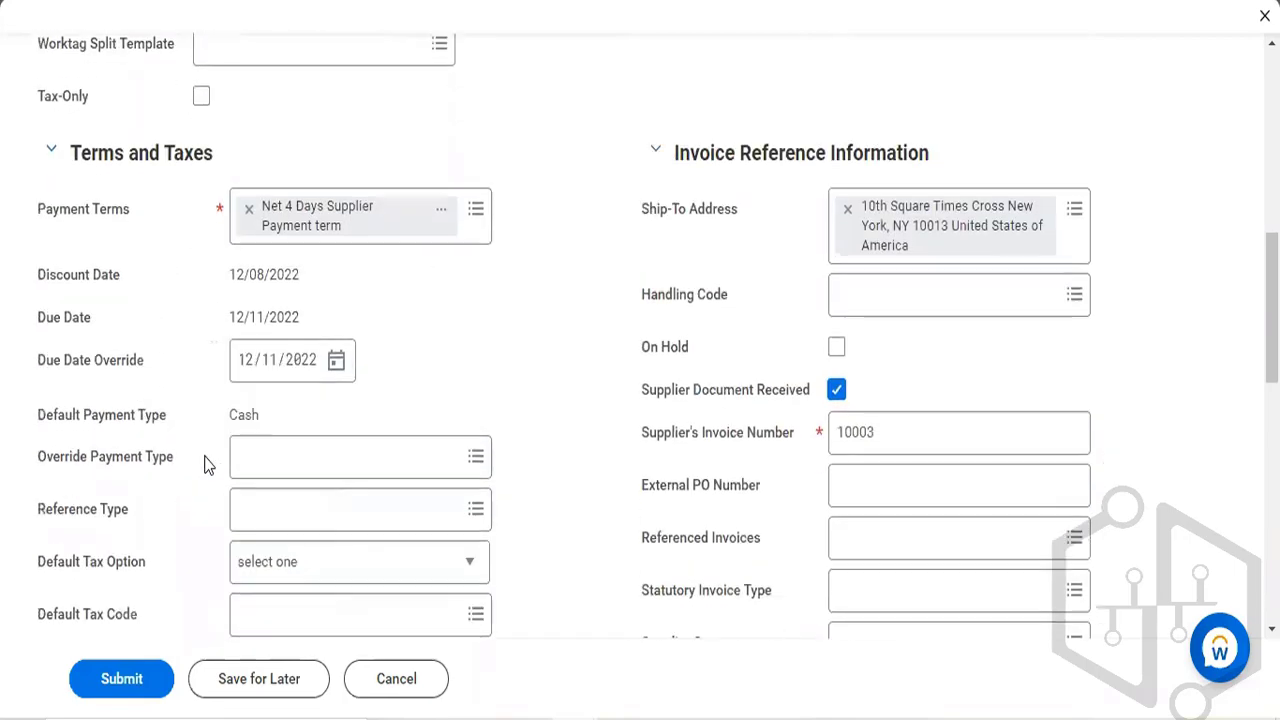
scroll(192, 460, "down", 7)
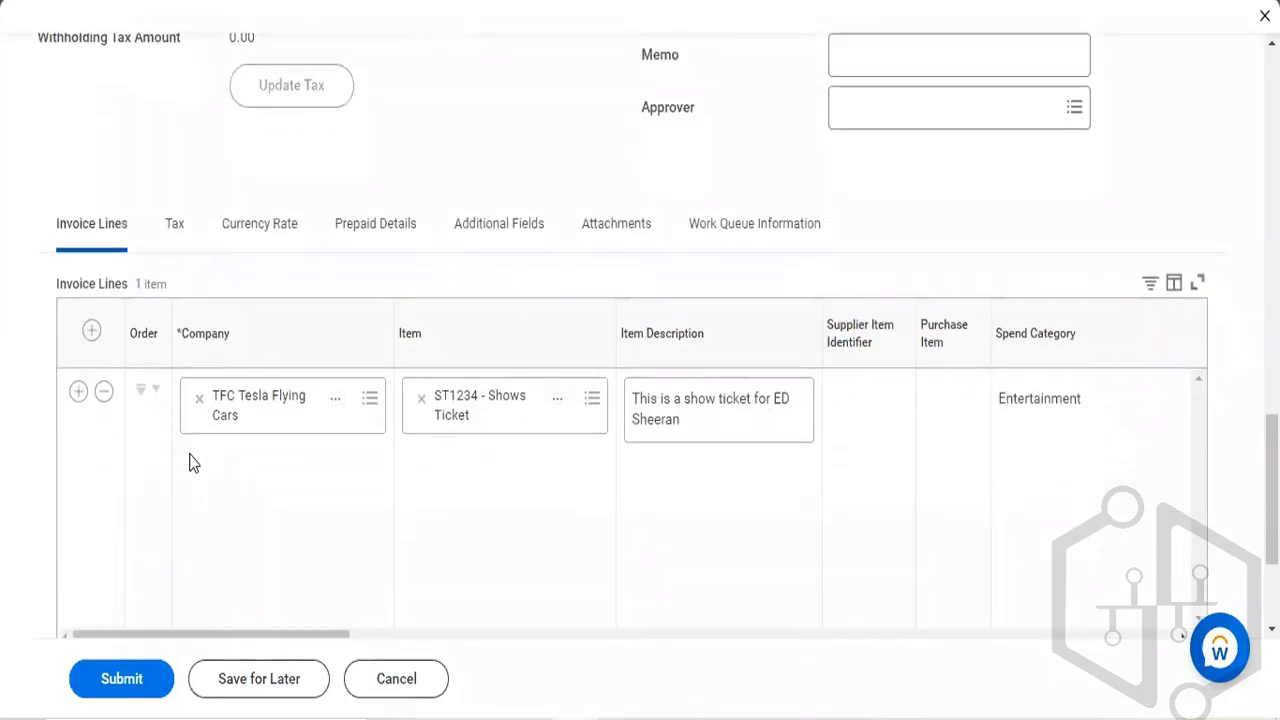
scroll(804, 435, "right", 5)
scroll(804, 435, "right", 10)
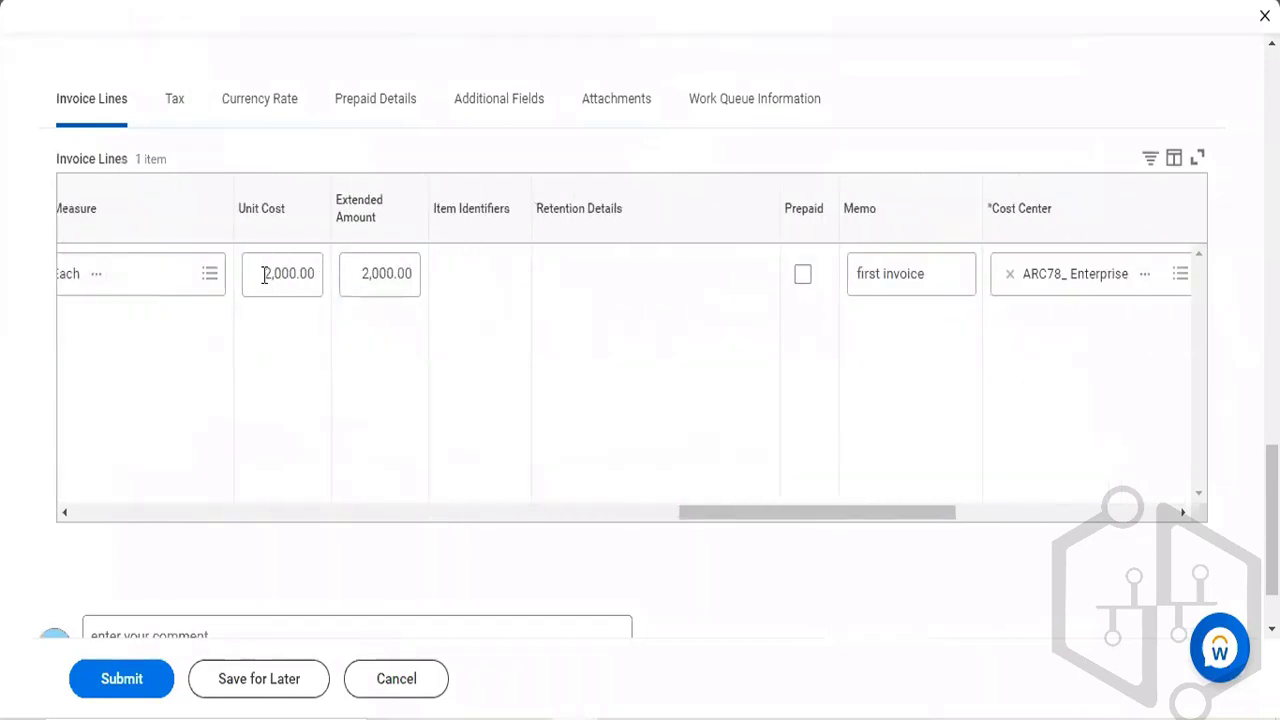
left_click(263, 274)
left_click(263, 276)
type("100")
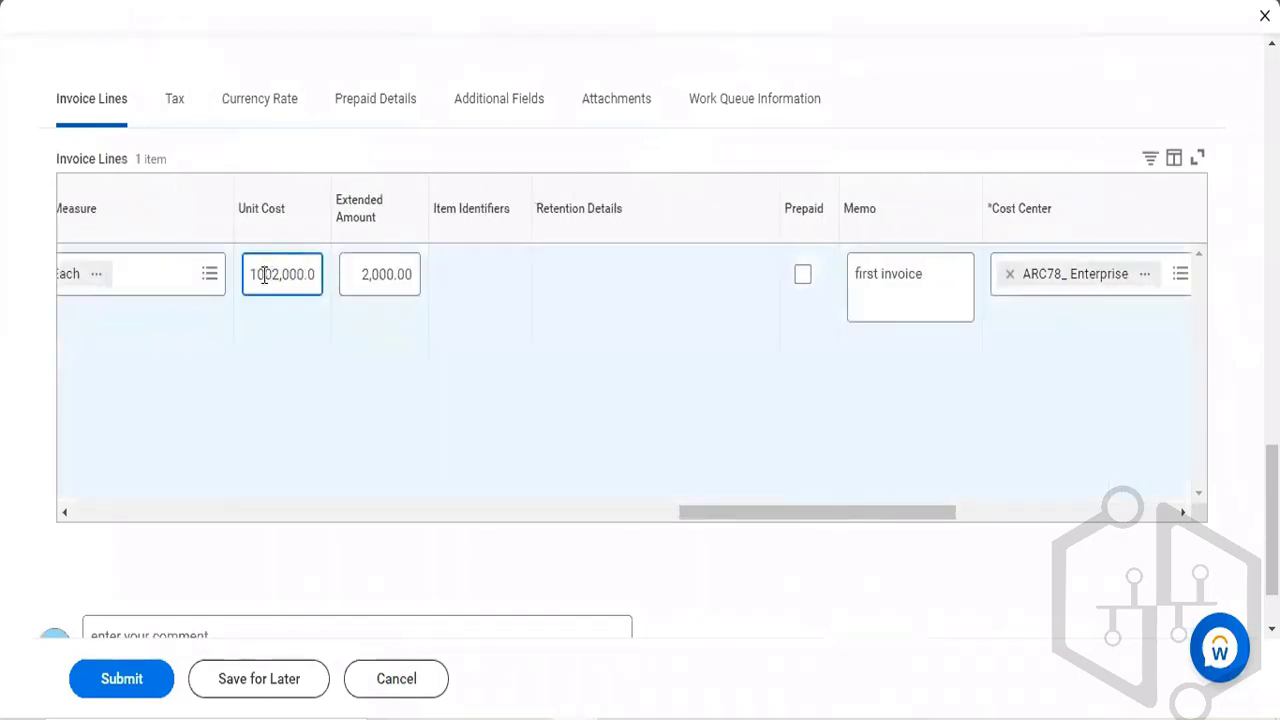
key("BackSpace")
key("BackSpace")
key("Delete")
key("Delete")
key("Delete")
key("Delete")
key("Delete")
key("Delete")
key("Delete")
key("Delete")
key("Delete")
type("100")
key("BackSpace")
key("BackSpace")
type("100")
left_click(285, 457)
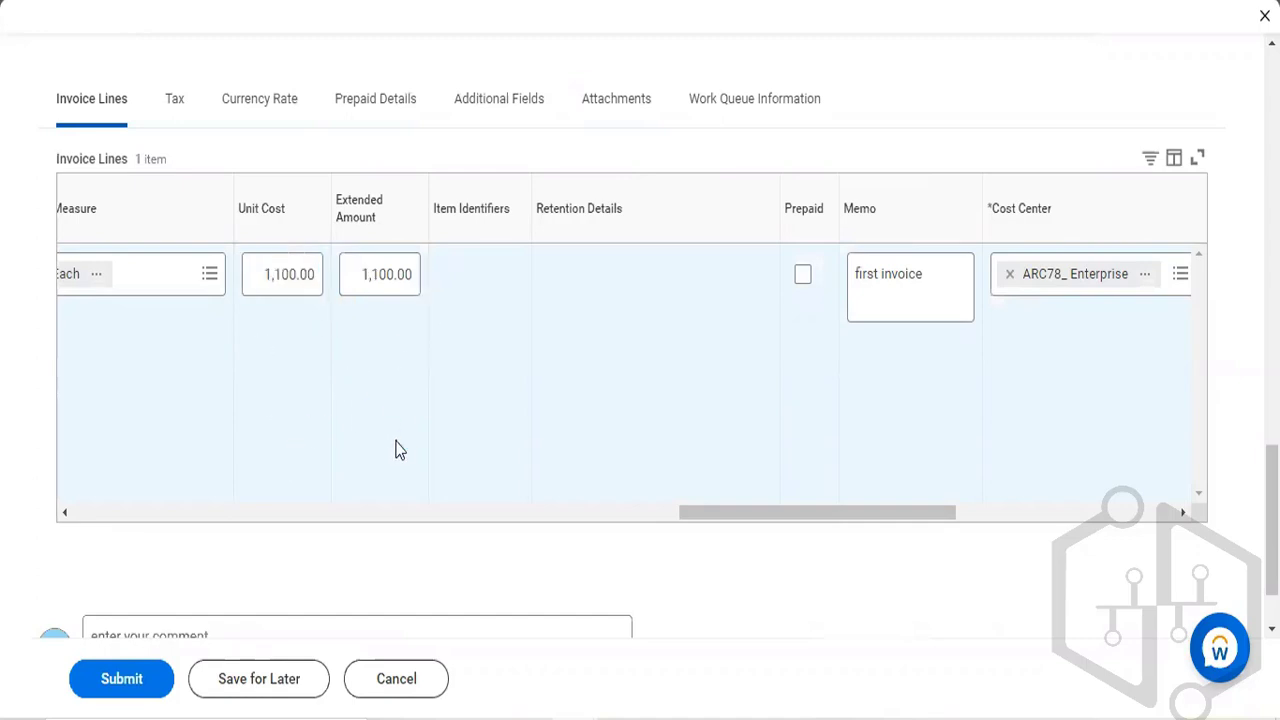
Submit the corrected supplier invoice and open its submission details
left_click(124, 690)
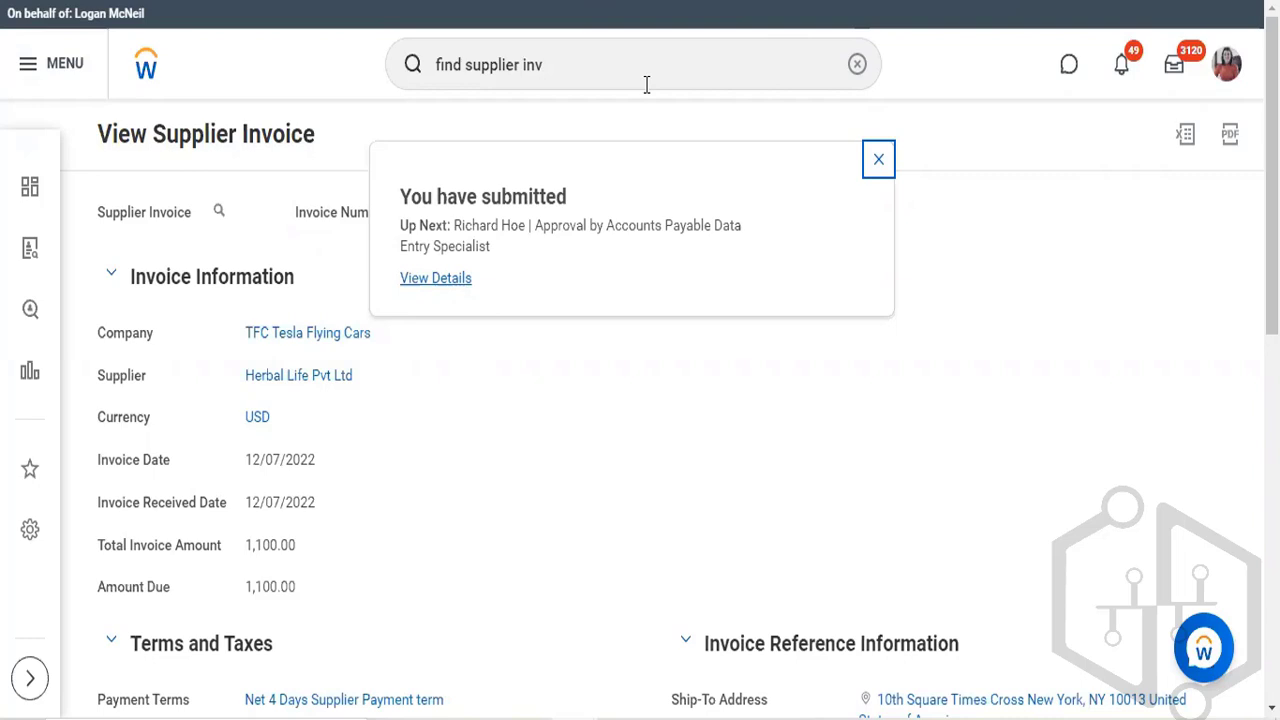
left_click(436, 279)
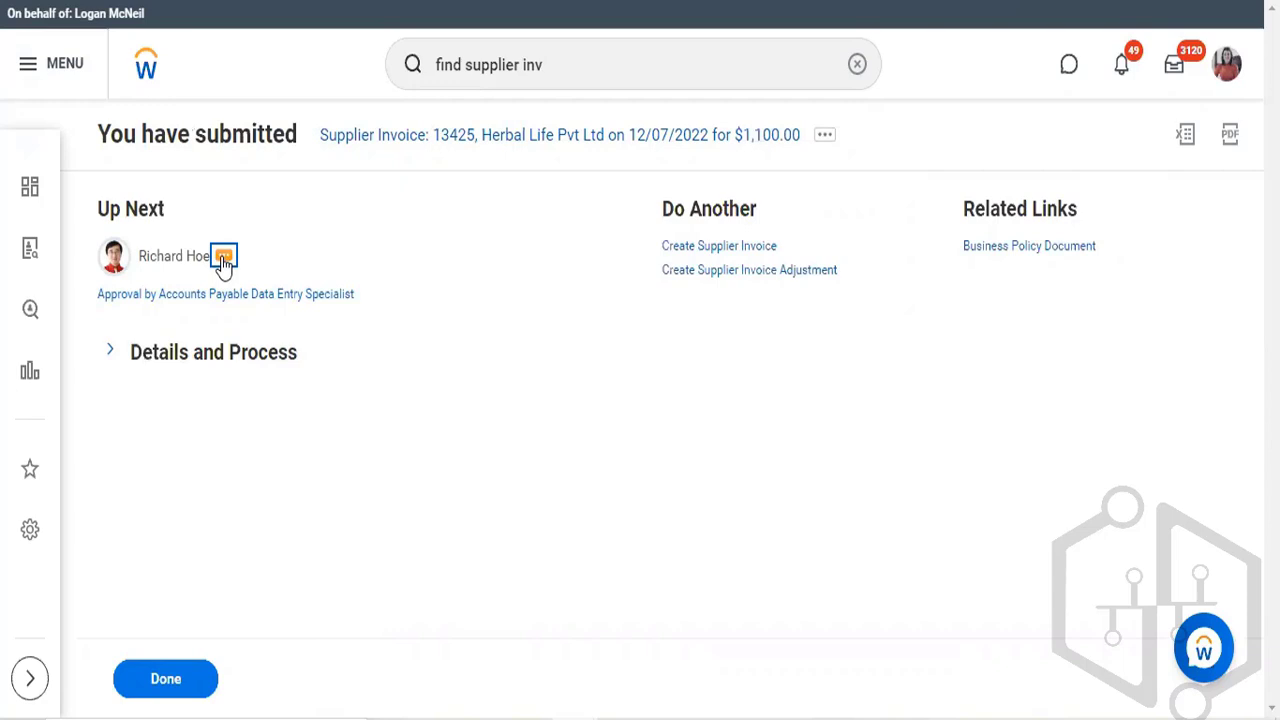
Start a proxy session as the Accounts Payable Data Entry Specialist who is next to approve the invoice
left_click(223, 258)
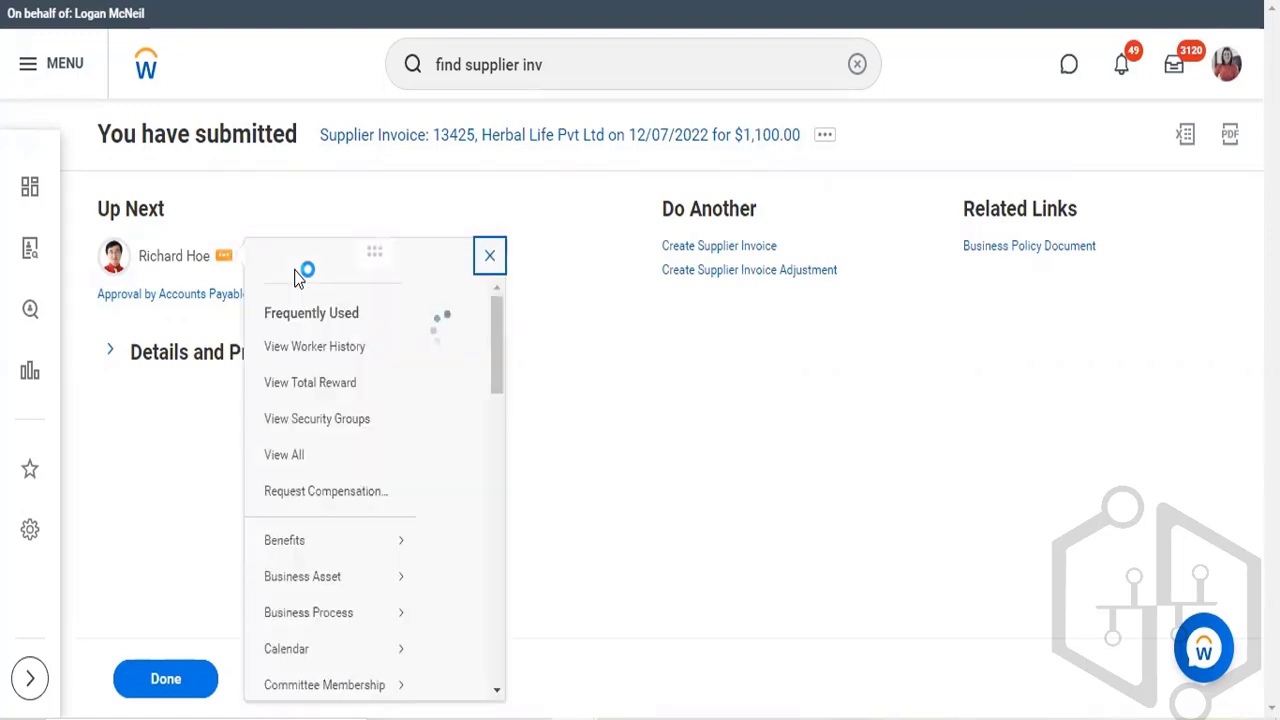
scroll(340, 485, "down", 2)
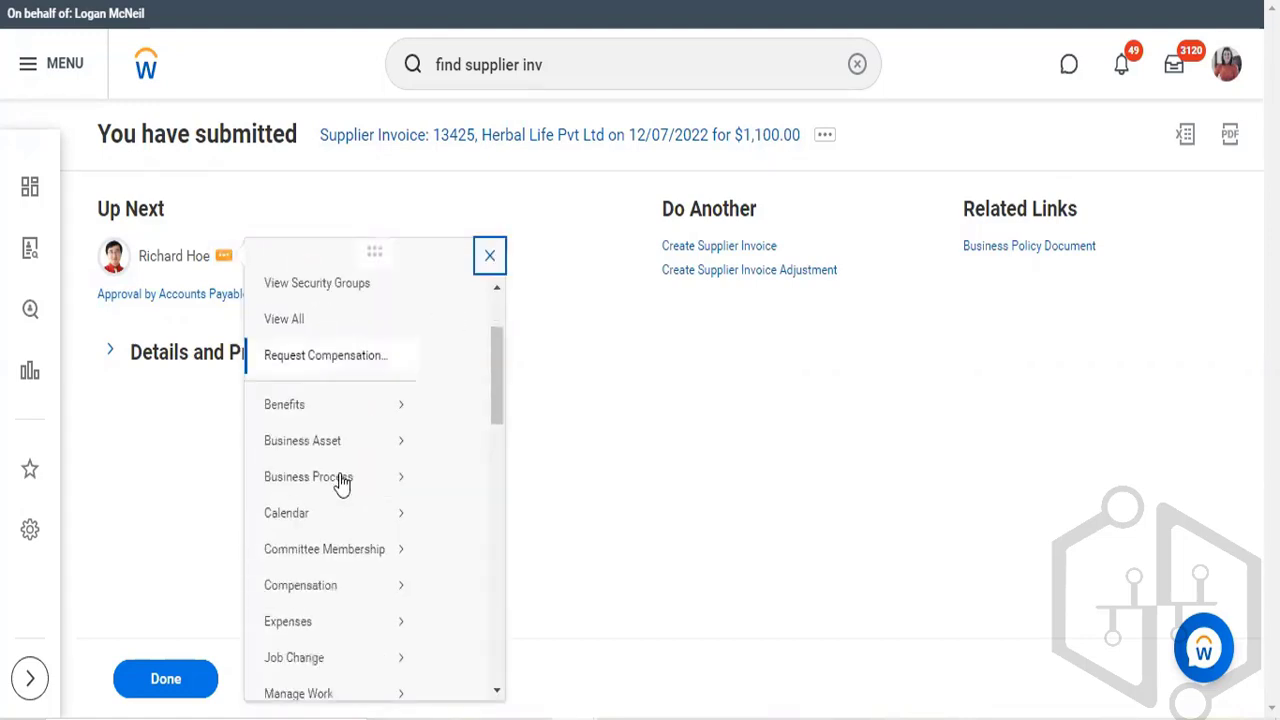
scroll(340, 483, "down", 6)
scroll(340, 483, "down", 4)
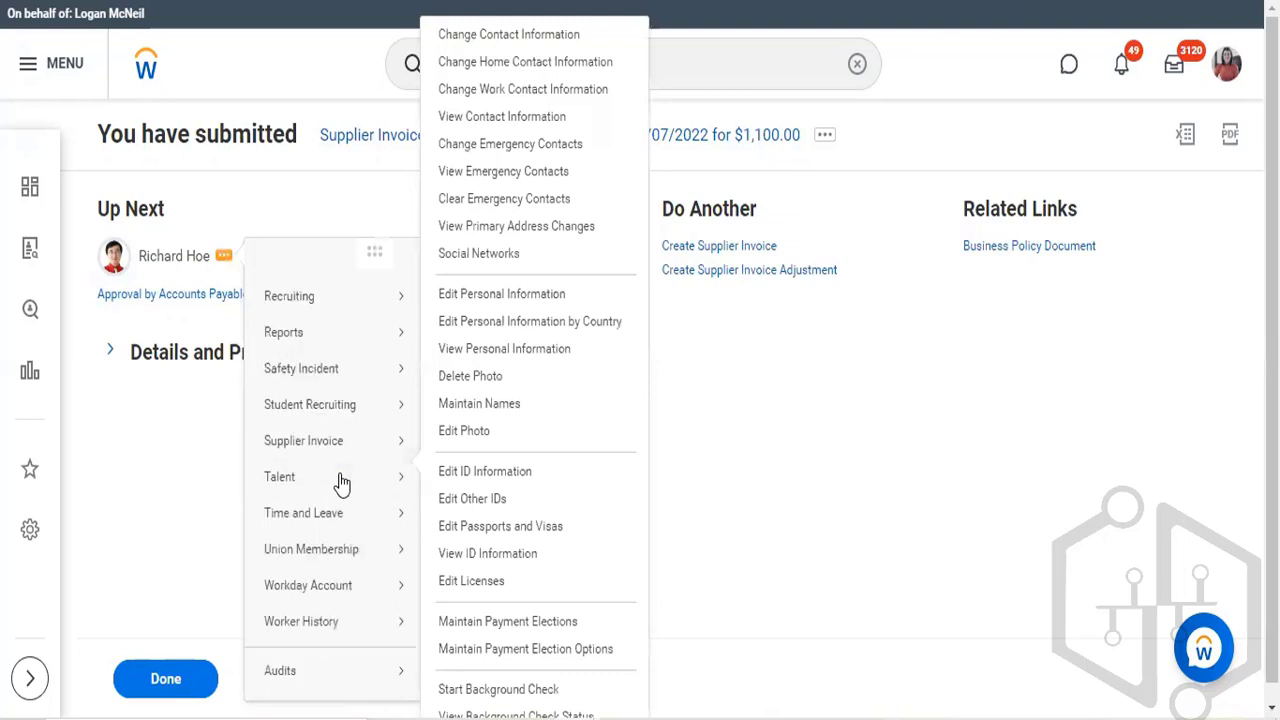
scroll(340, 483, "down", 3)
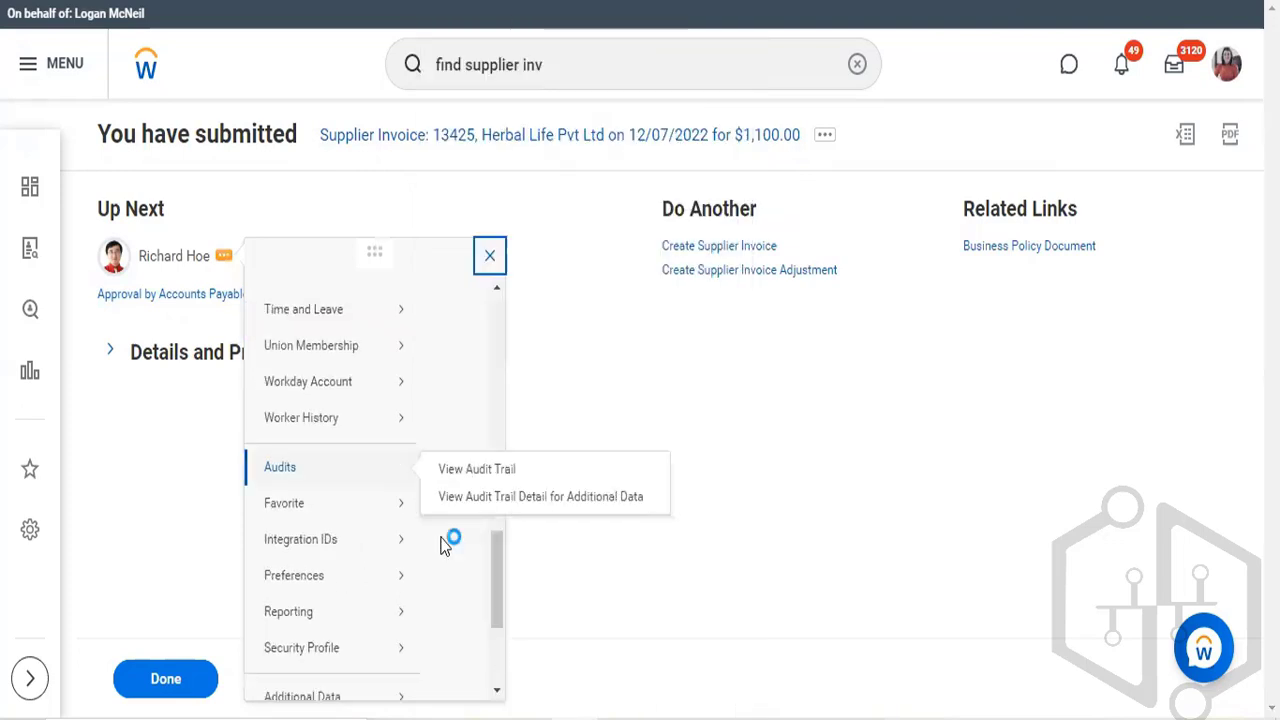
scroll(445, 545, "down", 3)
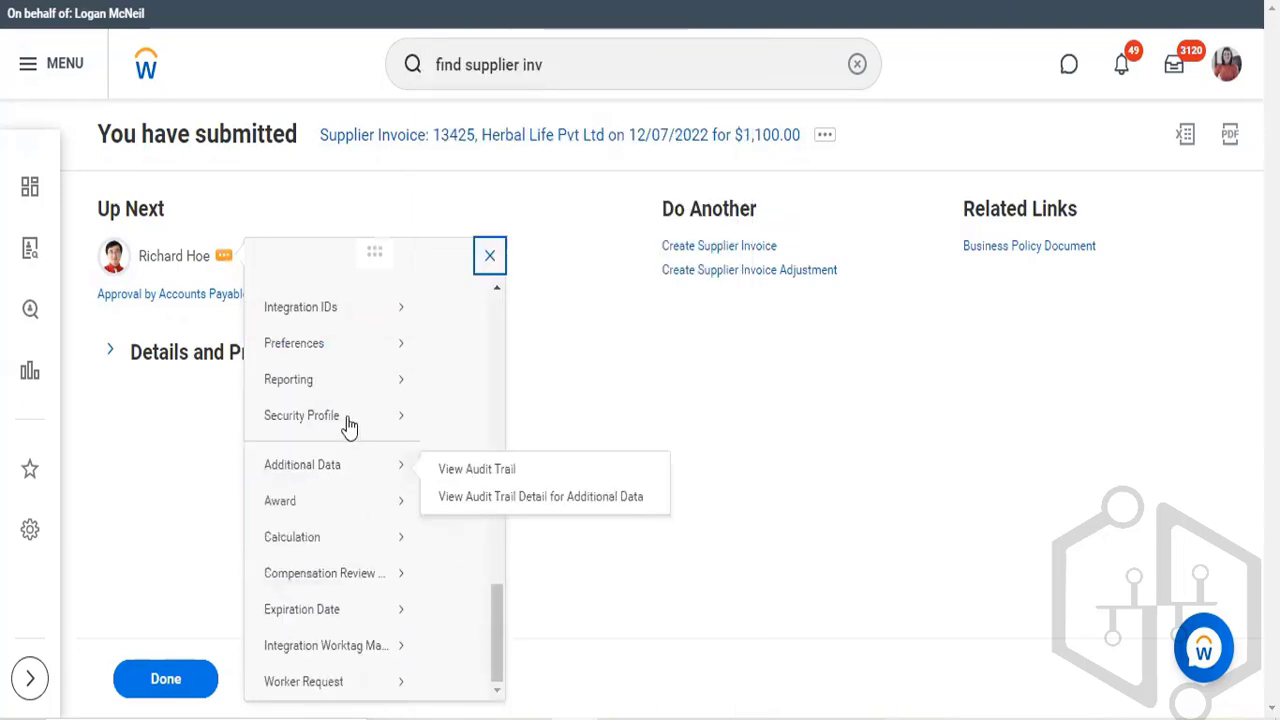
mouse_move(349, 425)
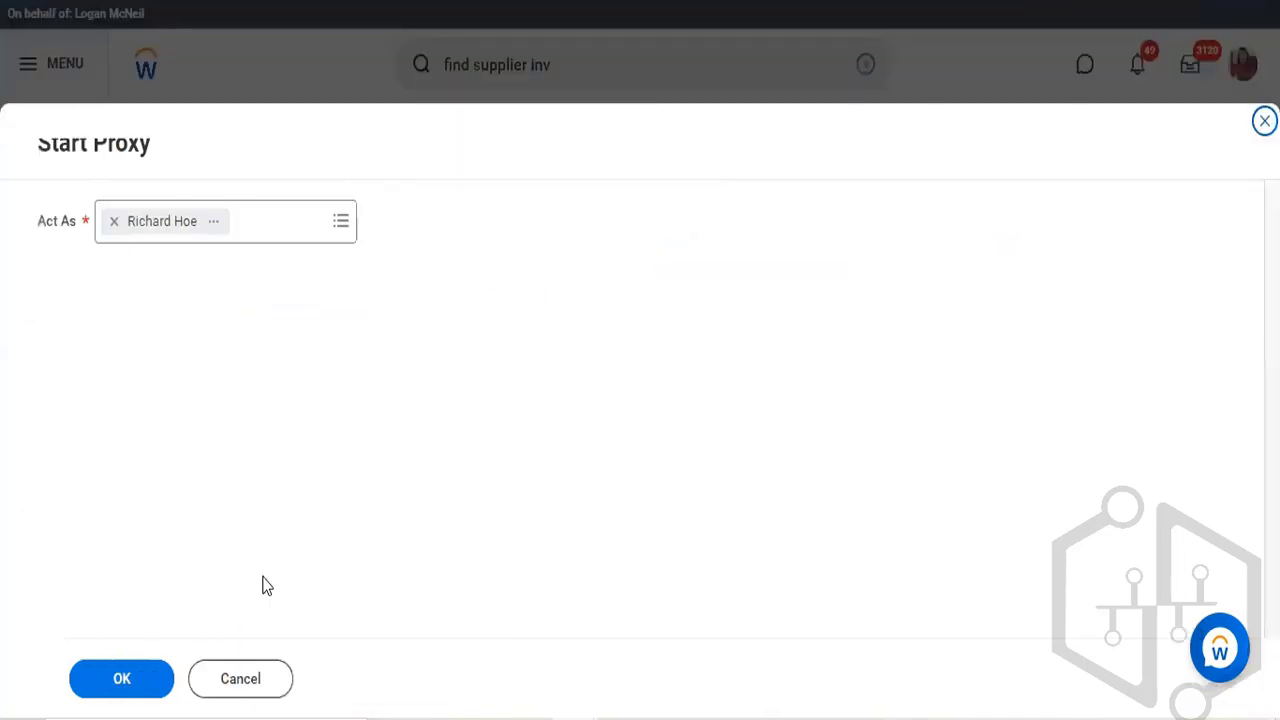
left_click(145, 696)
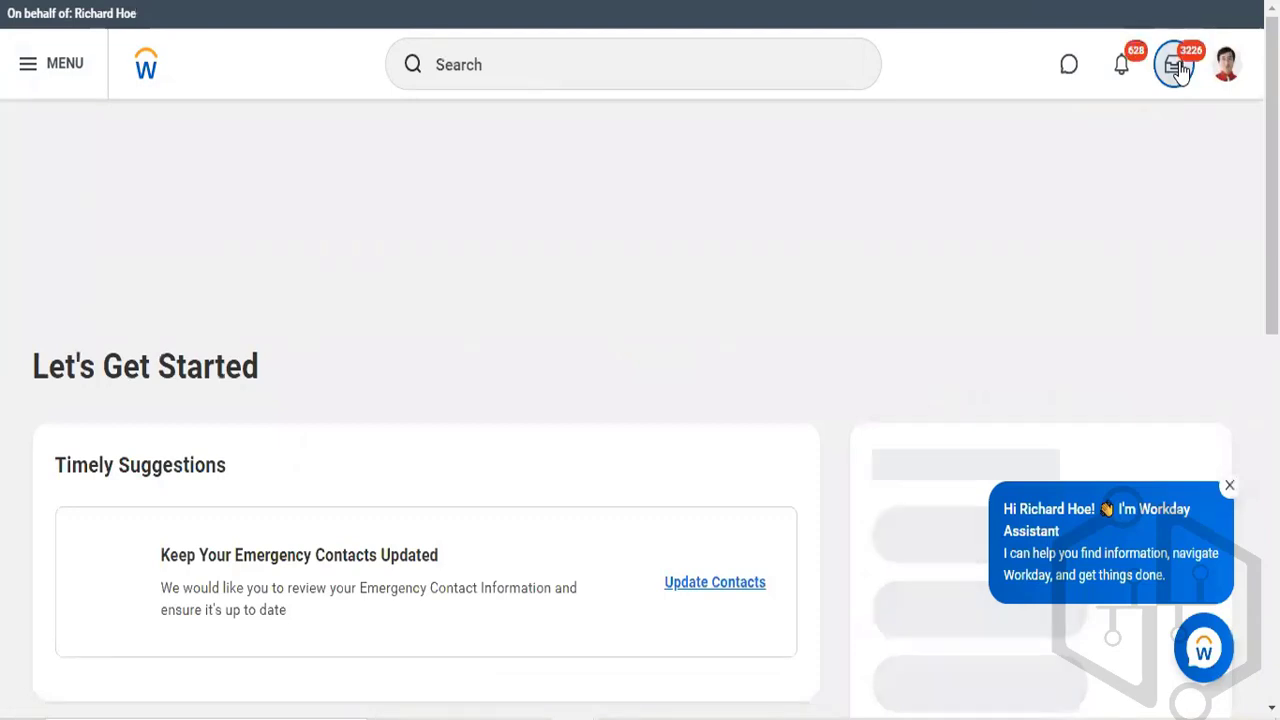
Approve the Herbal Life Pvt Ltd supplier invoice for $1,100.00 from the inbox
left_click(1180, 70)
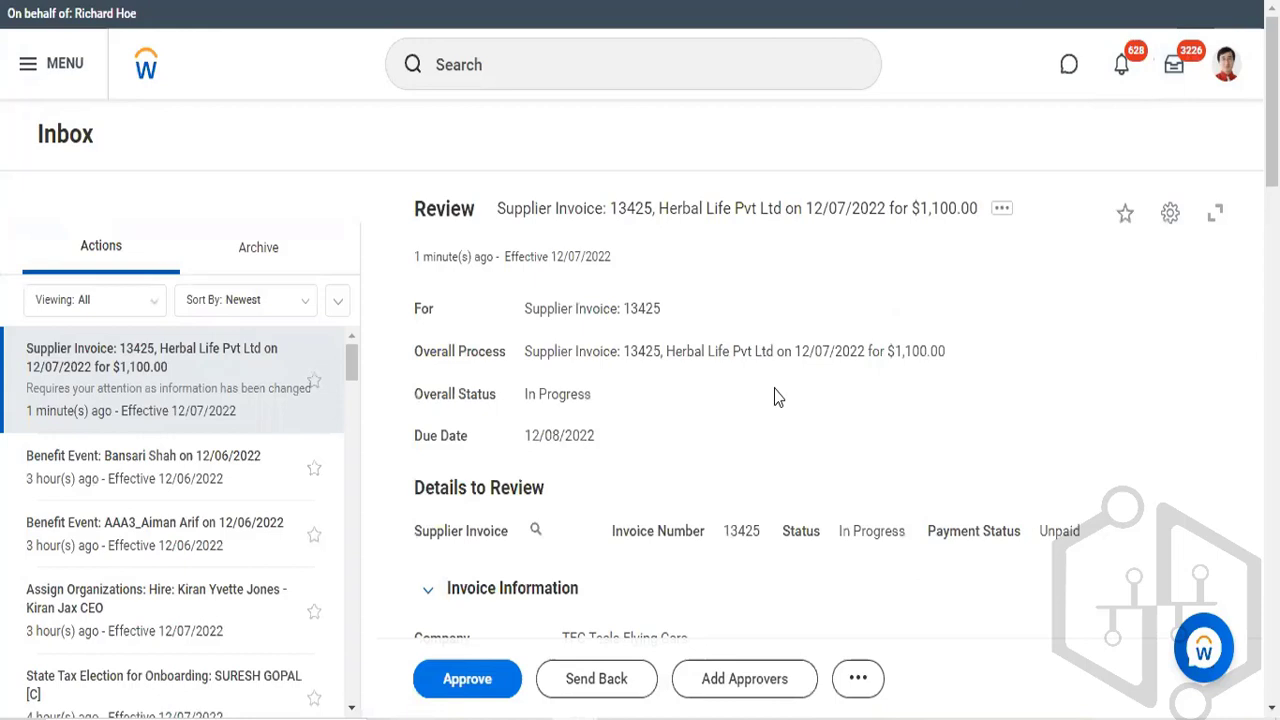
left_click(483, 681)
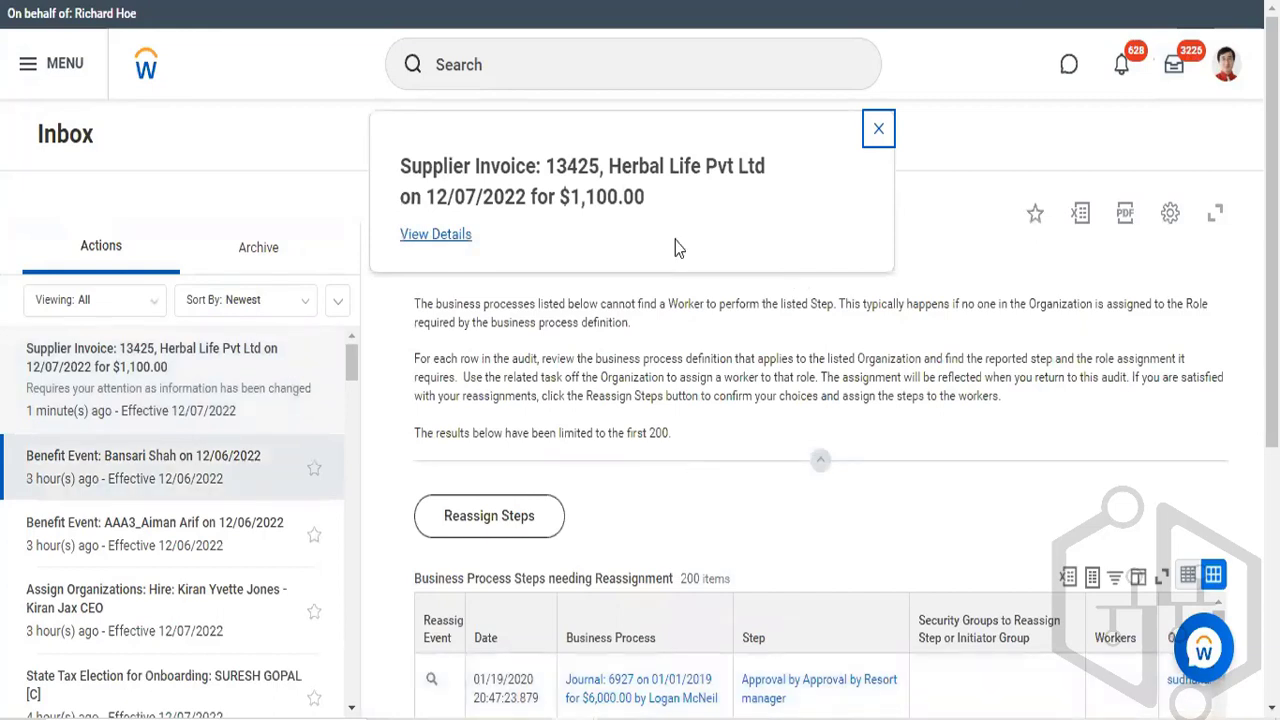
Search for "supplier: herbal", open the Herbal Life Pvt Ltd supplier record and display its invoices
left_click(481, 67)
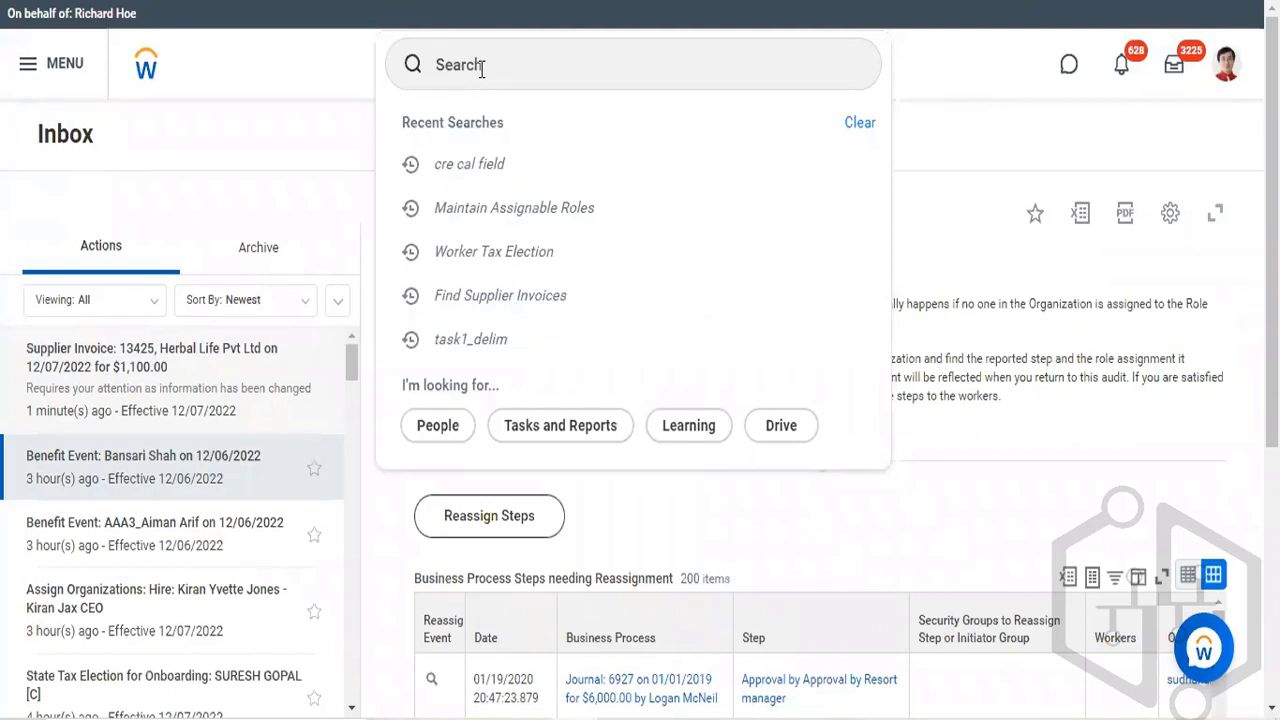
type("supplier")
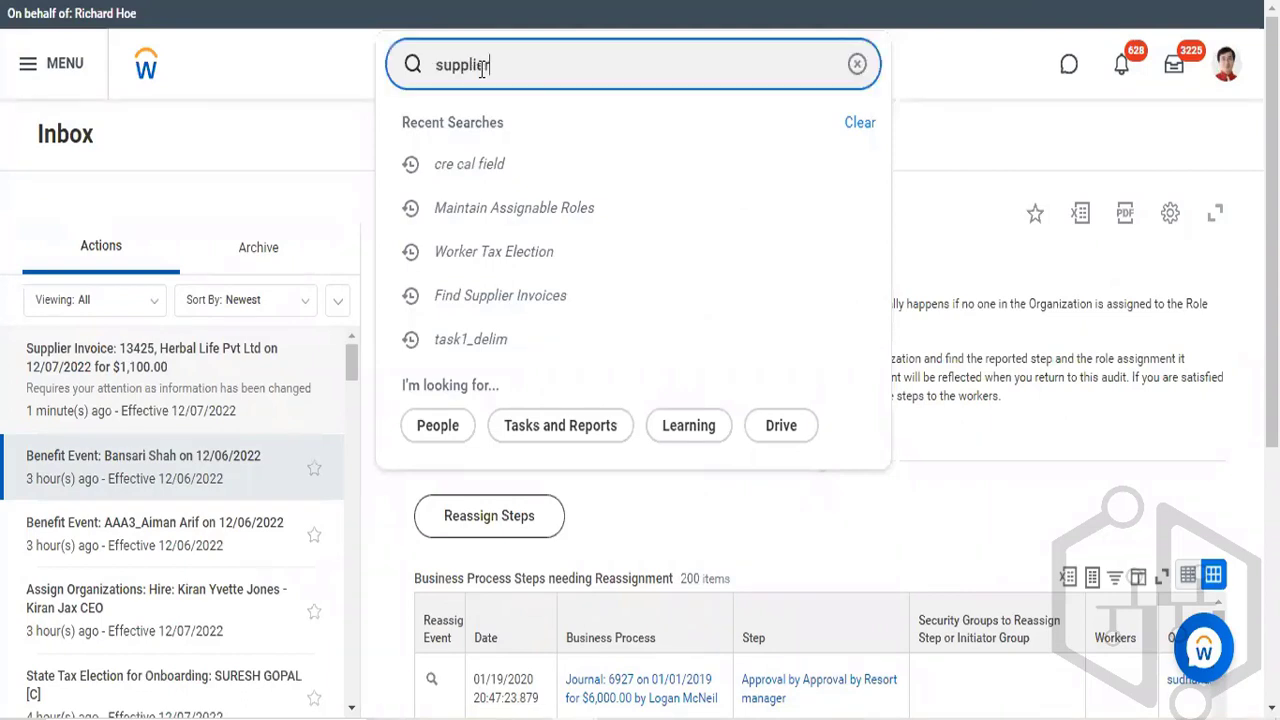
type(": her")
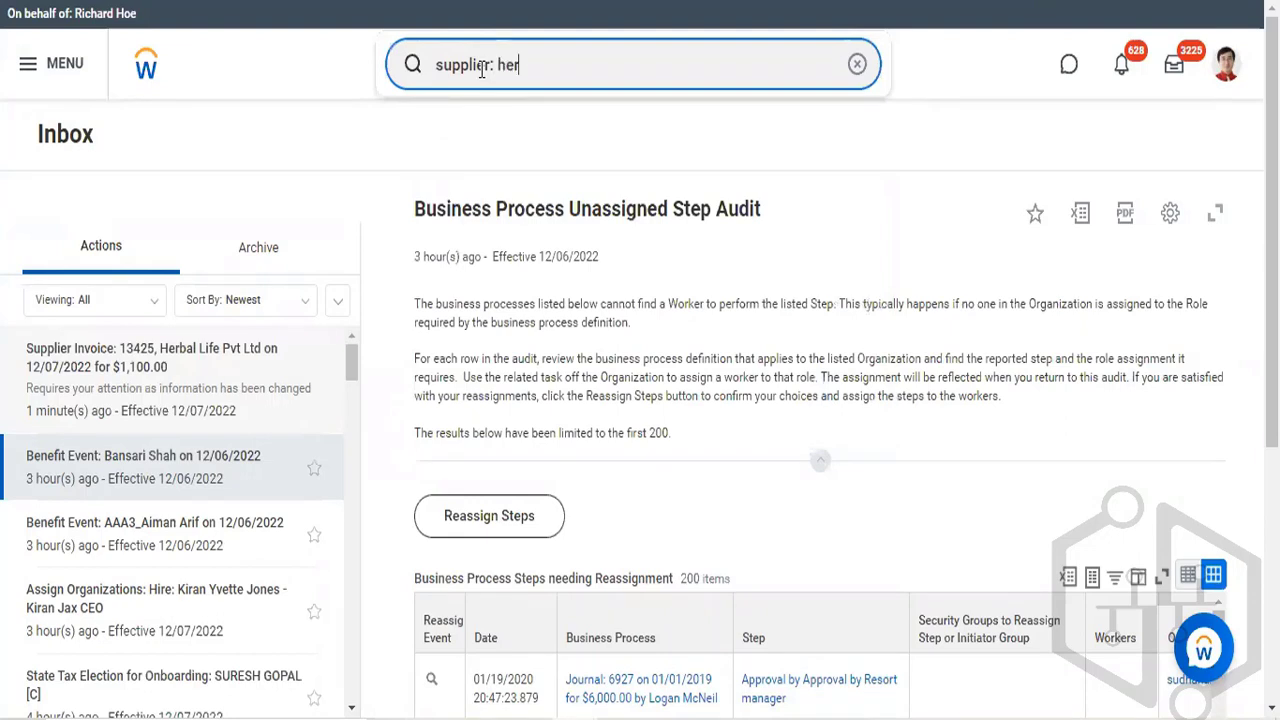
type("bal")
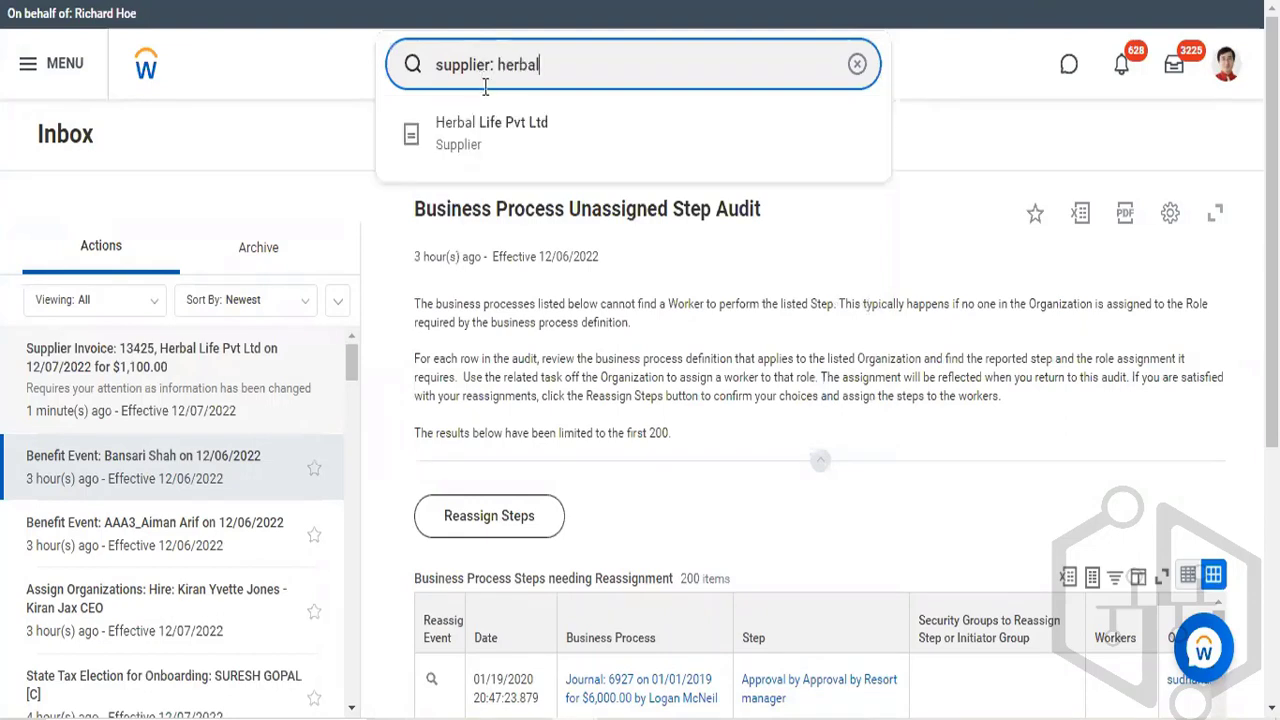
key("Return")
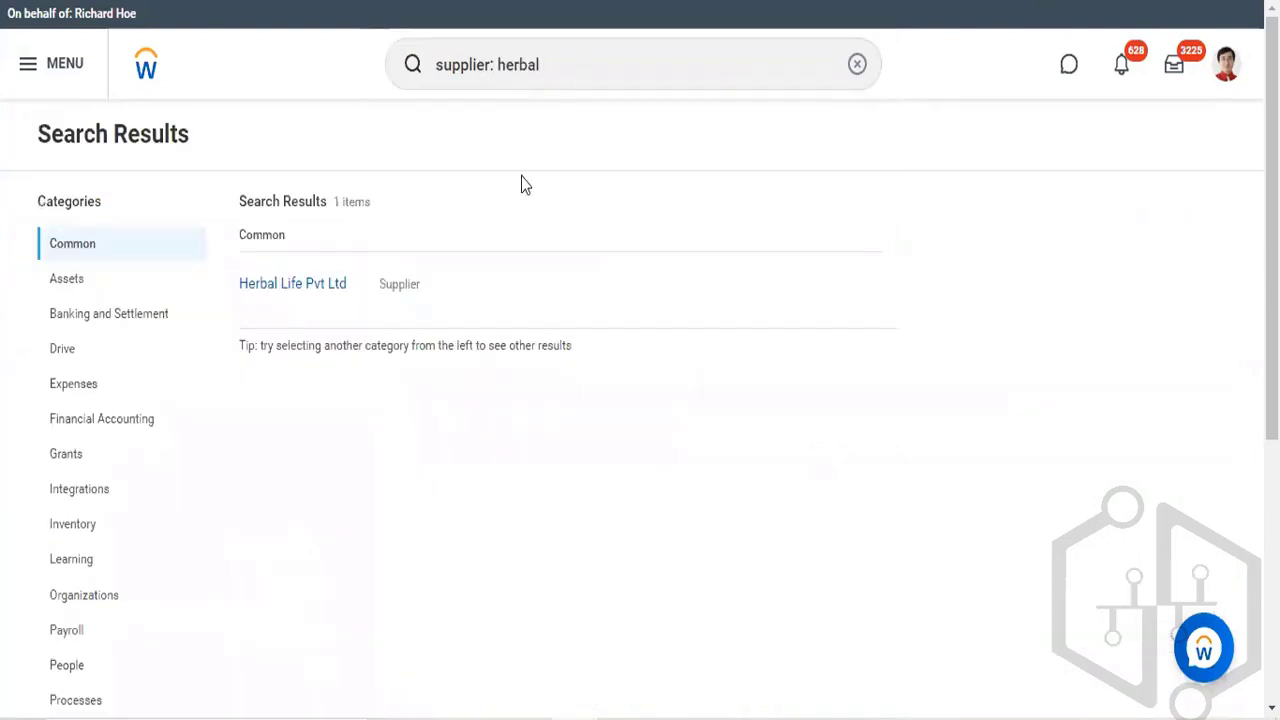
left_click(291, 286)
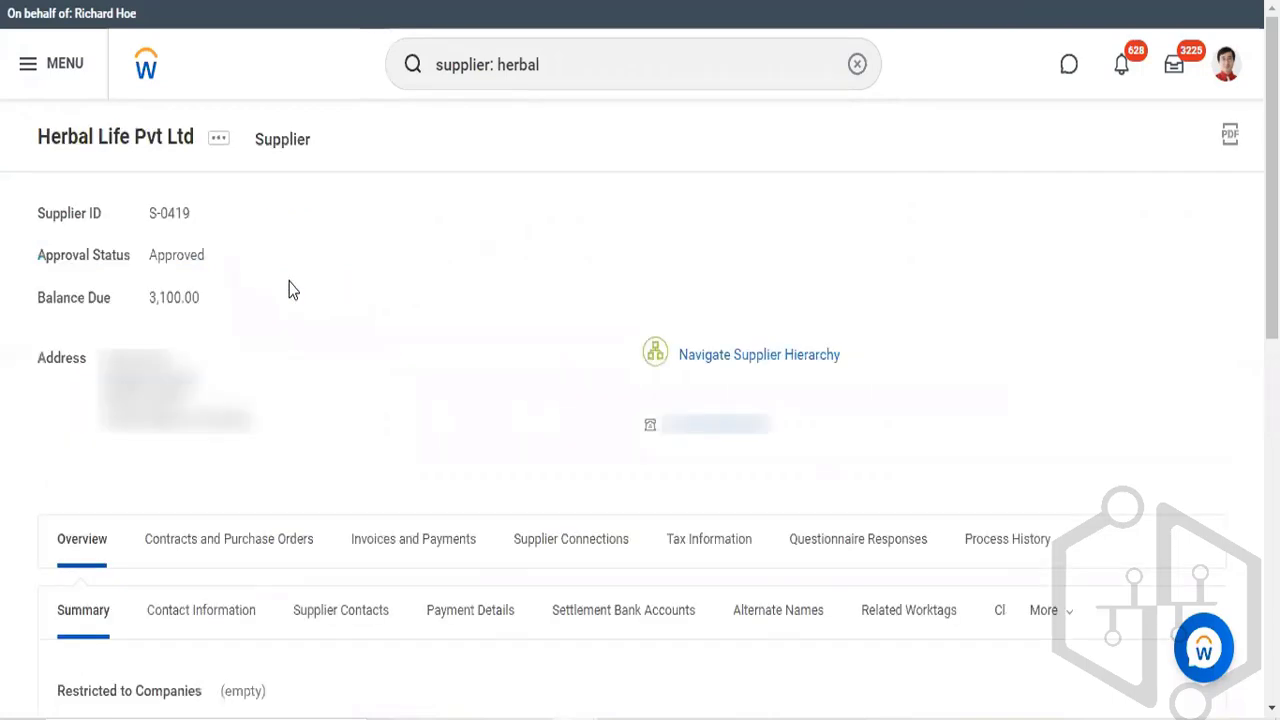
left_click(417, 563)
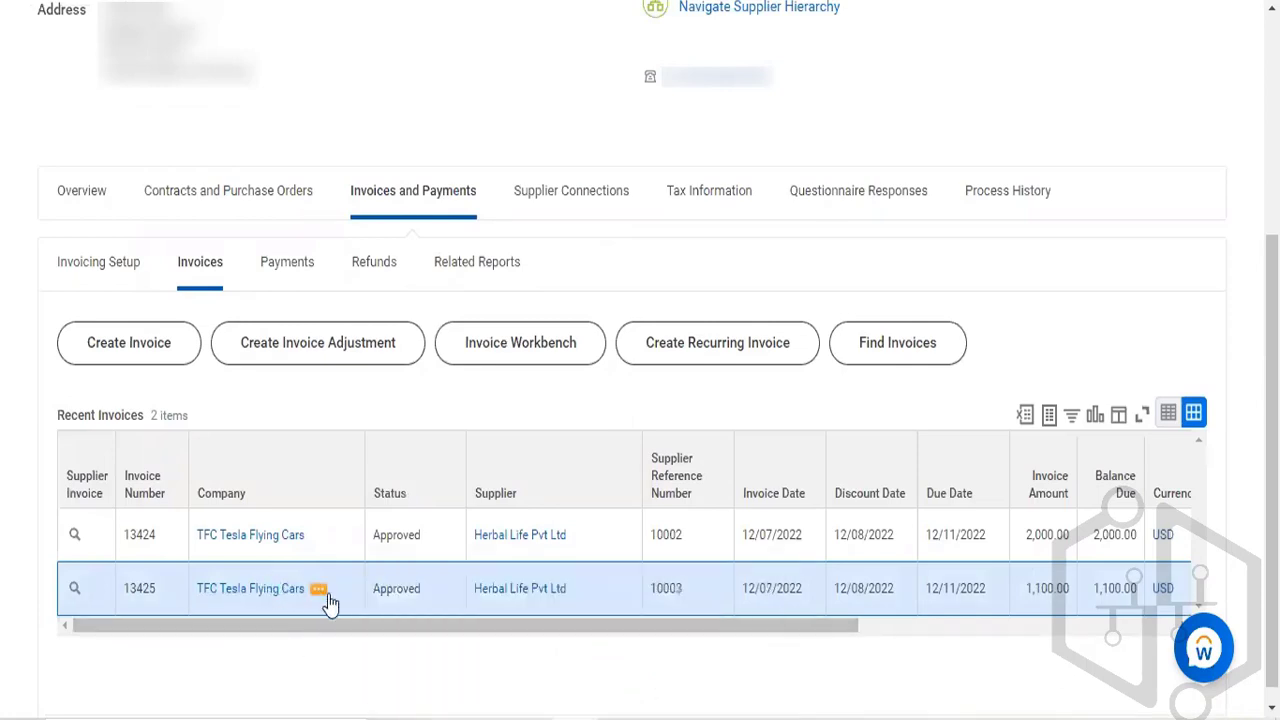
Display the related actions of the 1,100.00 invoice and examine its Supplier Invoice options, including Create Adjustment
mouse_move(319, 592)
left_click(92, 592)
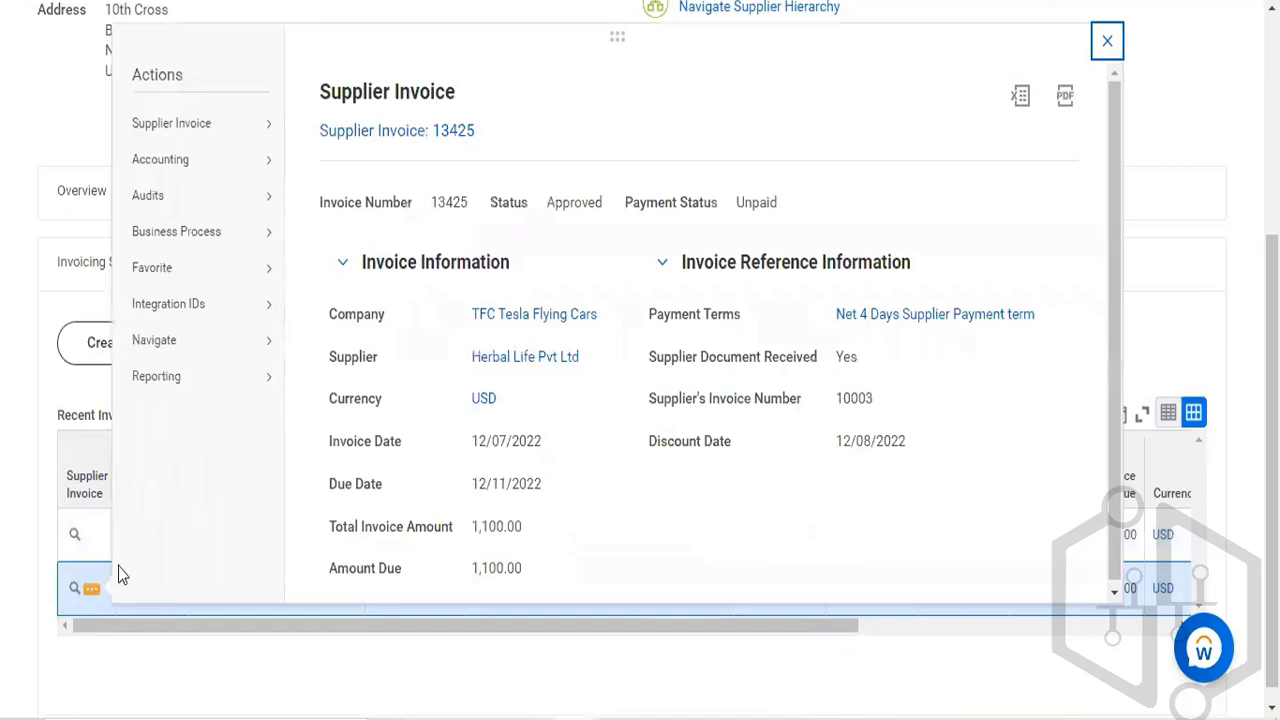
mouse_move(220, 335)
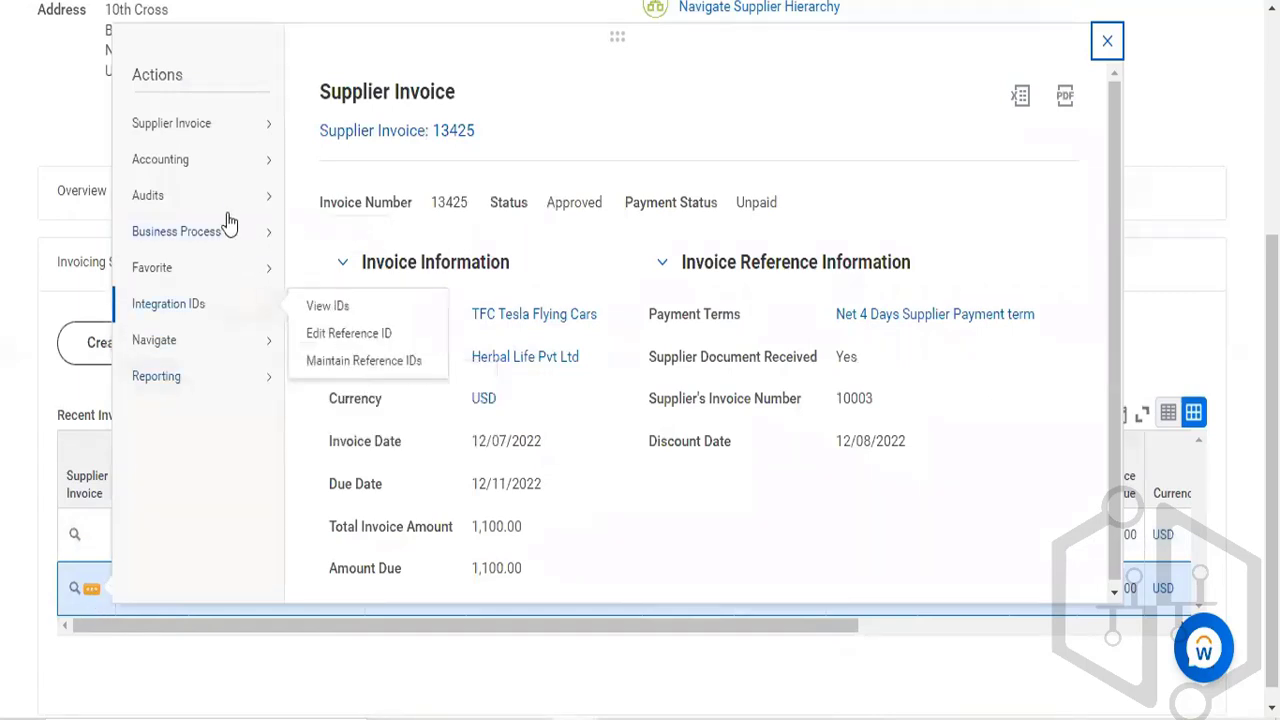
mouse_move(216, 166)
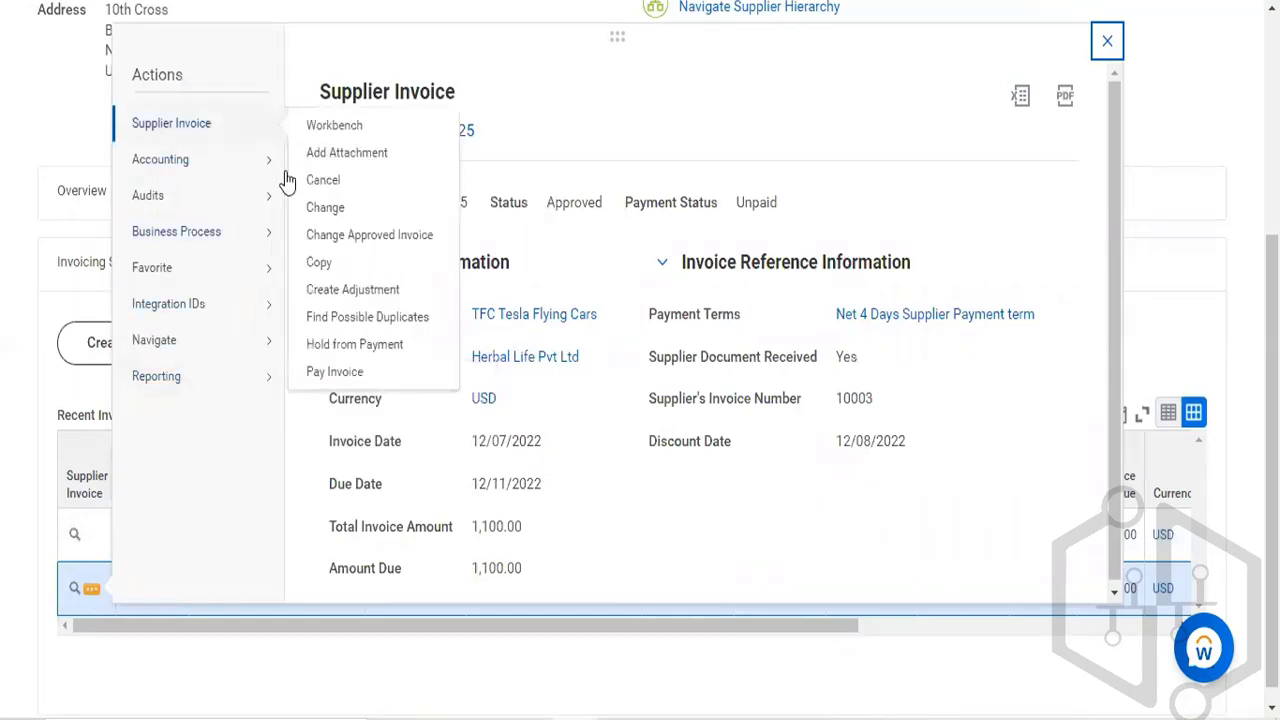
mouse_move(246, 145)
left_click(373, 288)
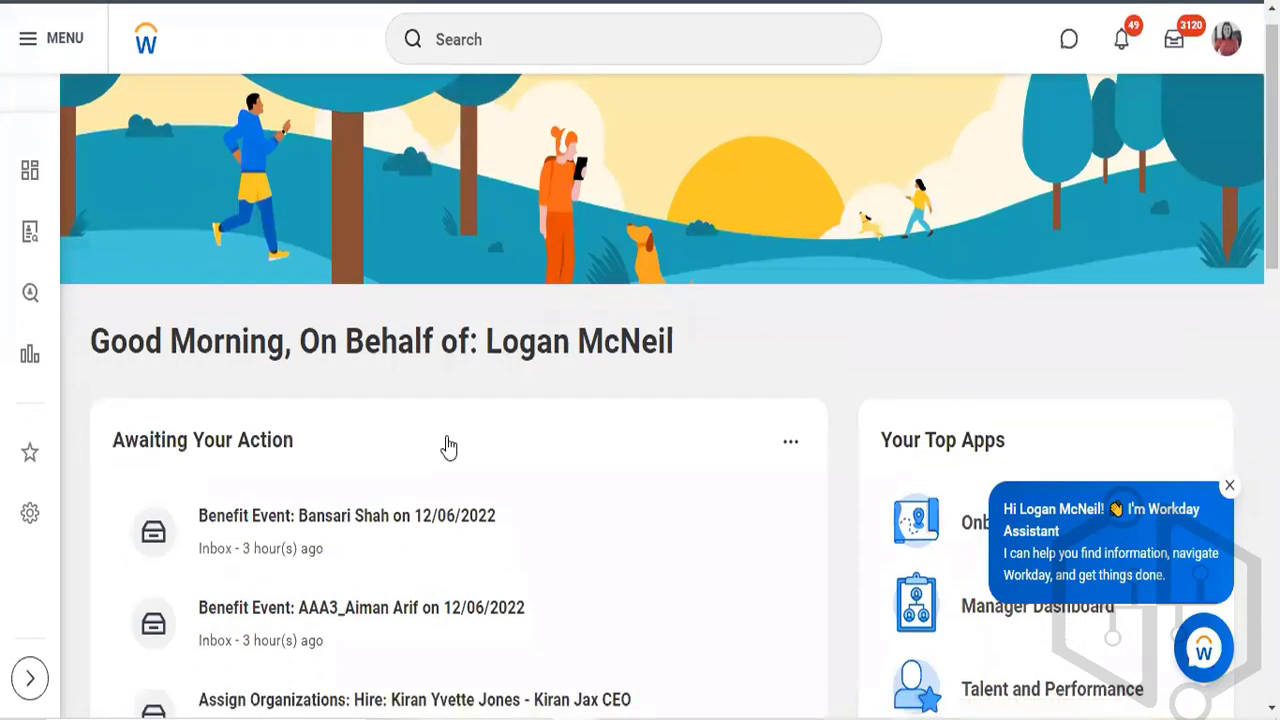
scroll(449, 449, "down", 2)
scroll(449, 449, "up", 2)
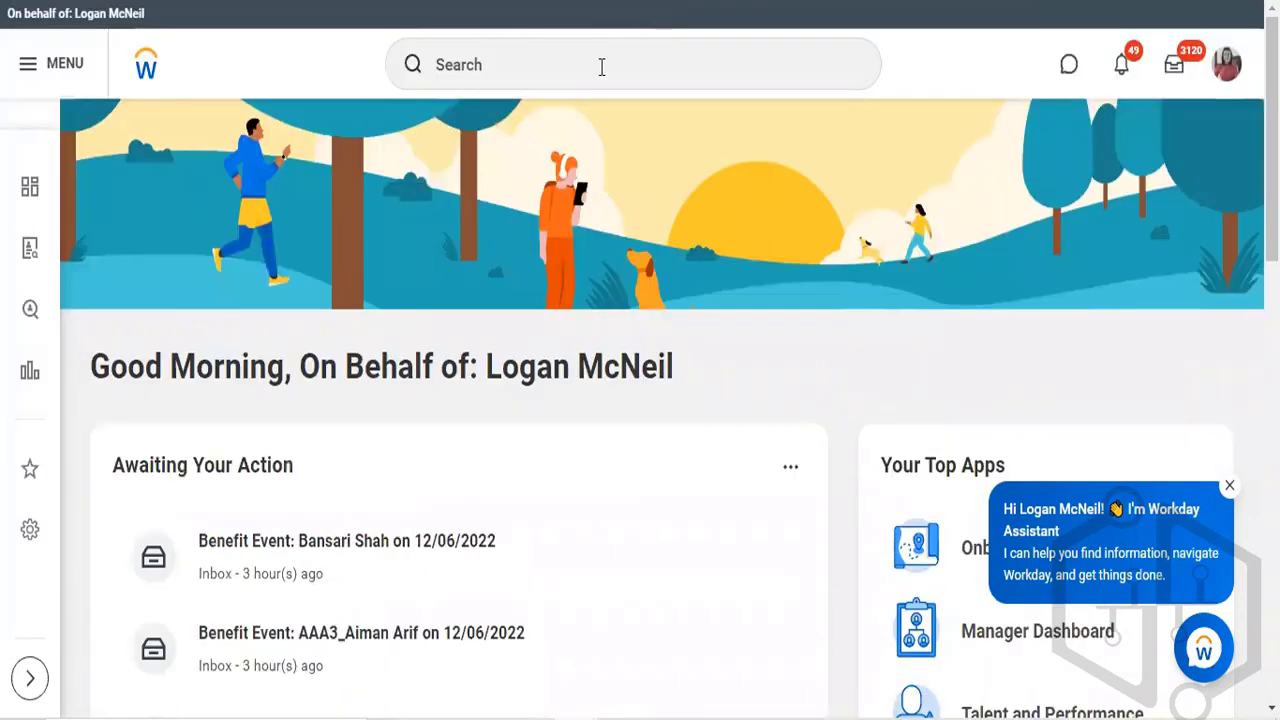
Search for "supplier: herbal", open the supplier Herbal Life Pvt Ltd and display its invoices
left_click(602, 67)
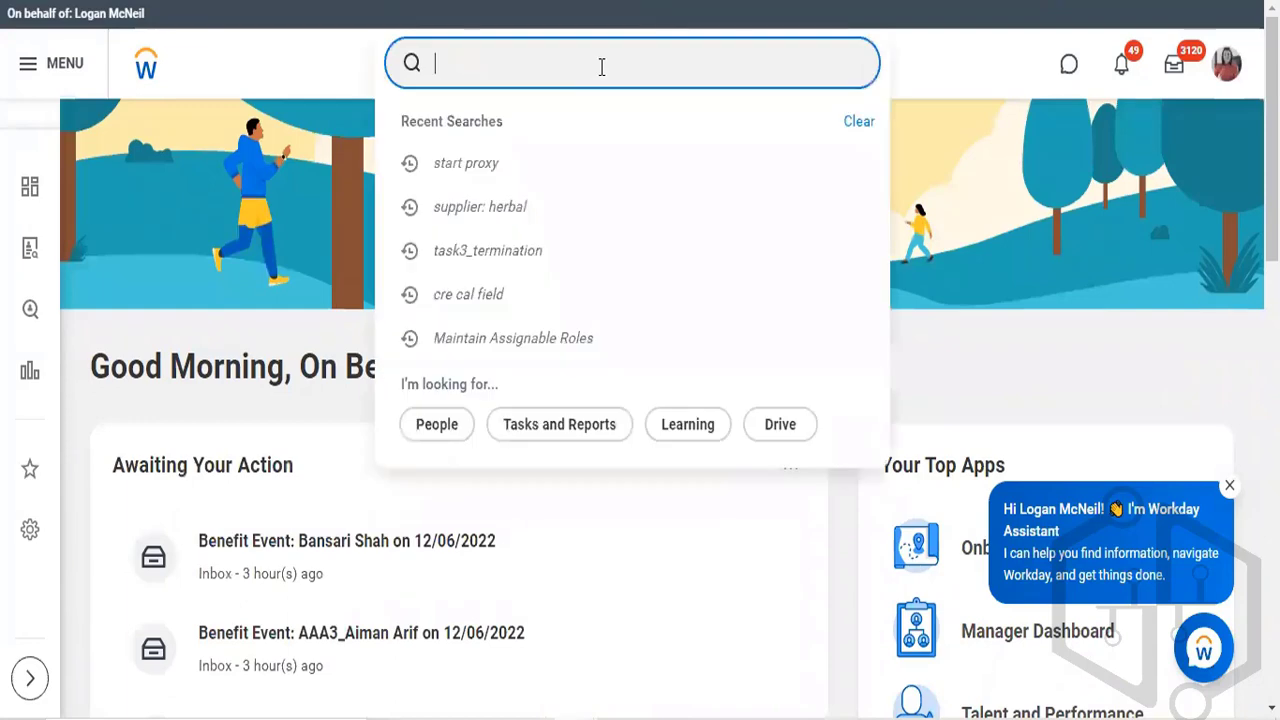
left_click(543, 207)
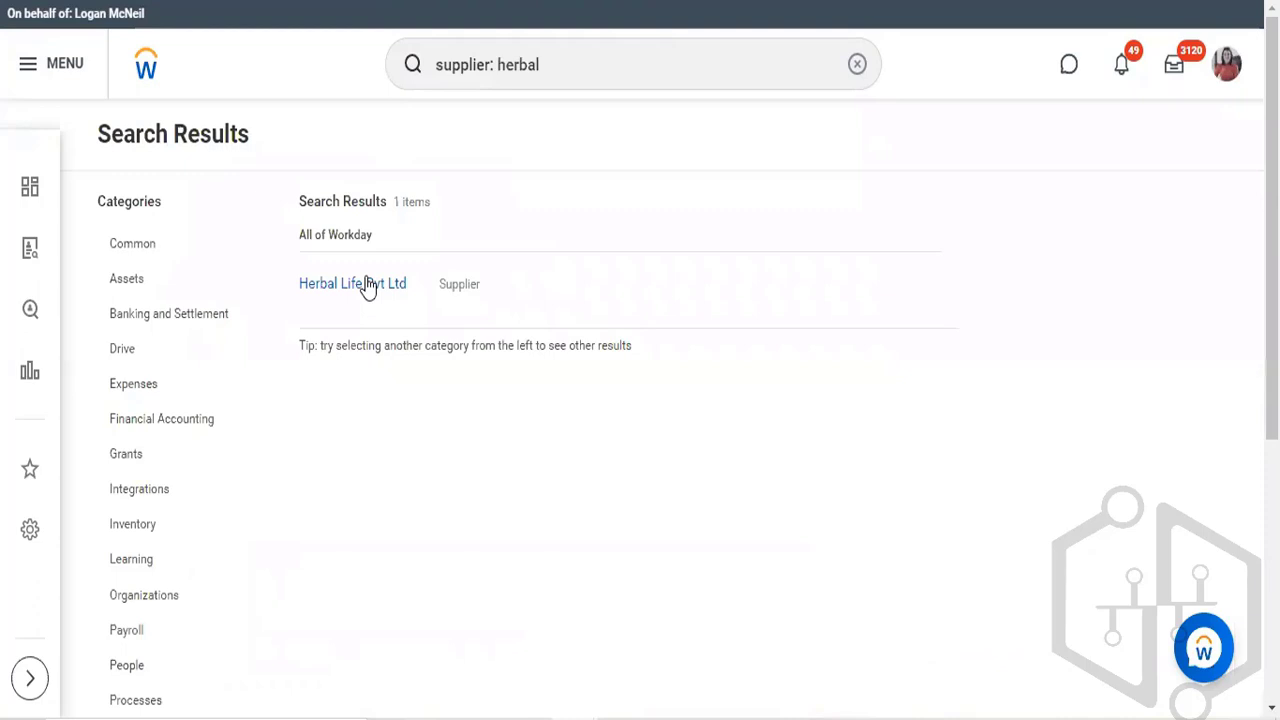
left_click(368, 285)
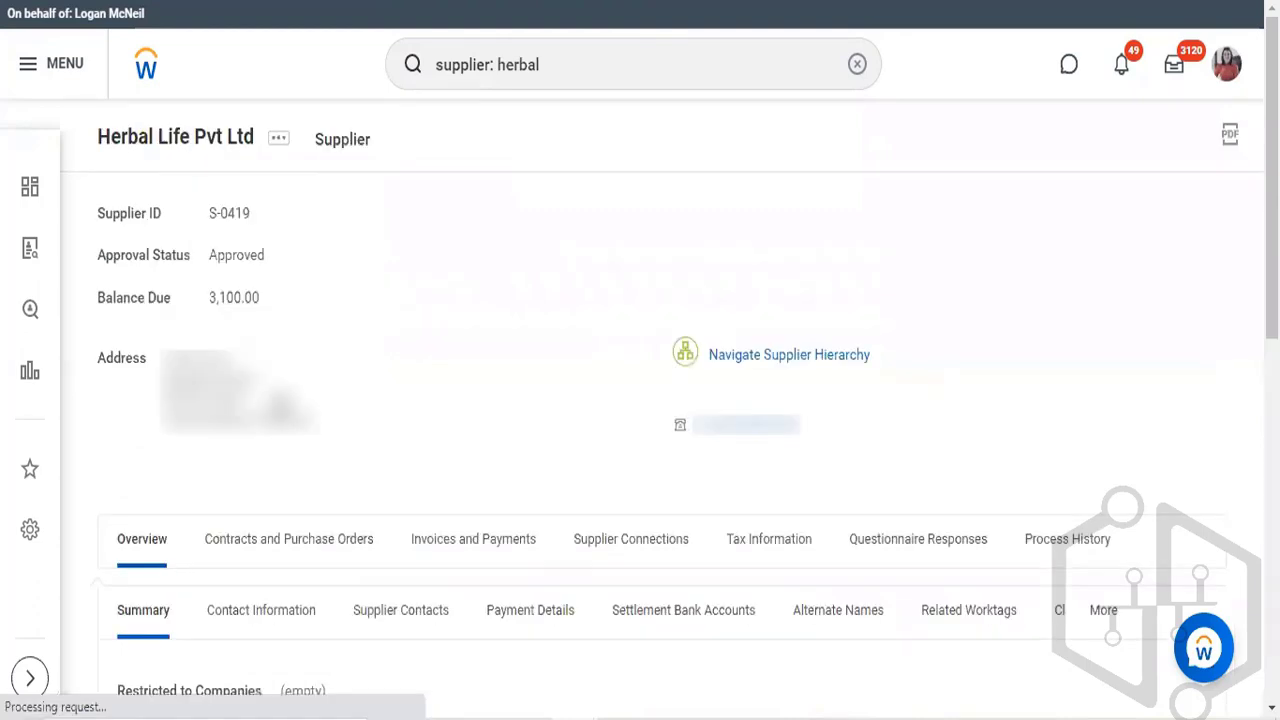
scroll(429, 323, "down", 3)
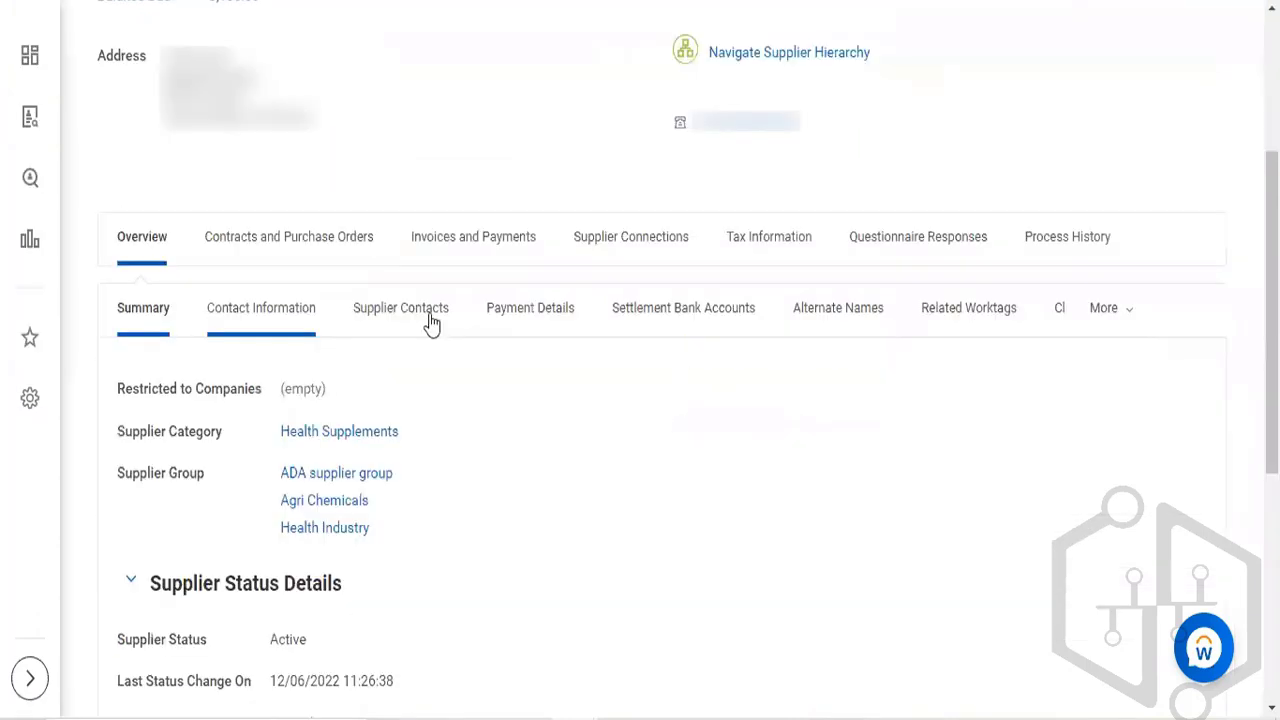
left_click(448, 240)
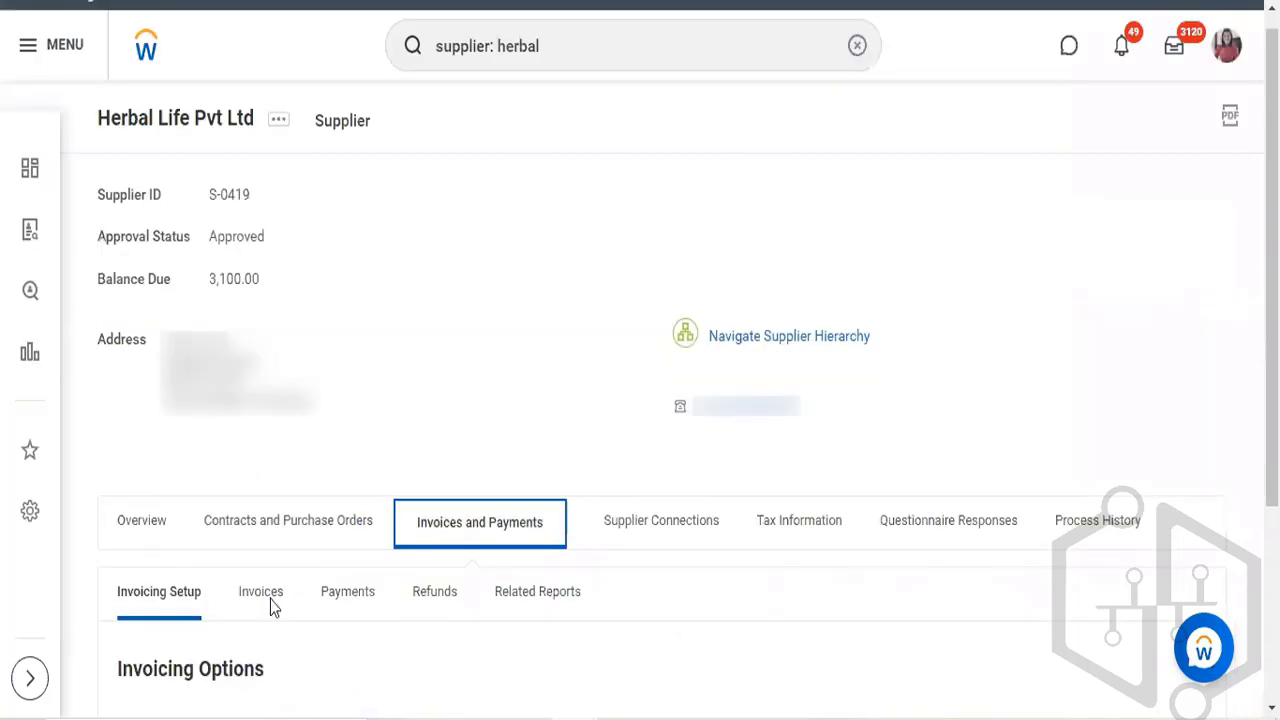
left_click(270, 600)
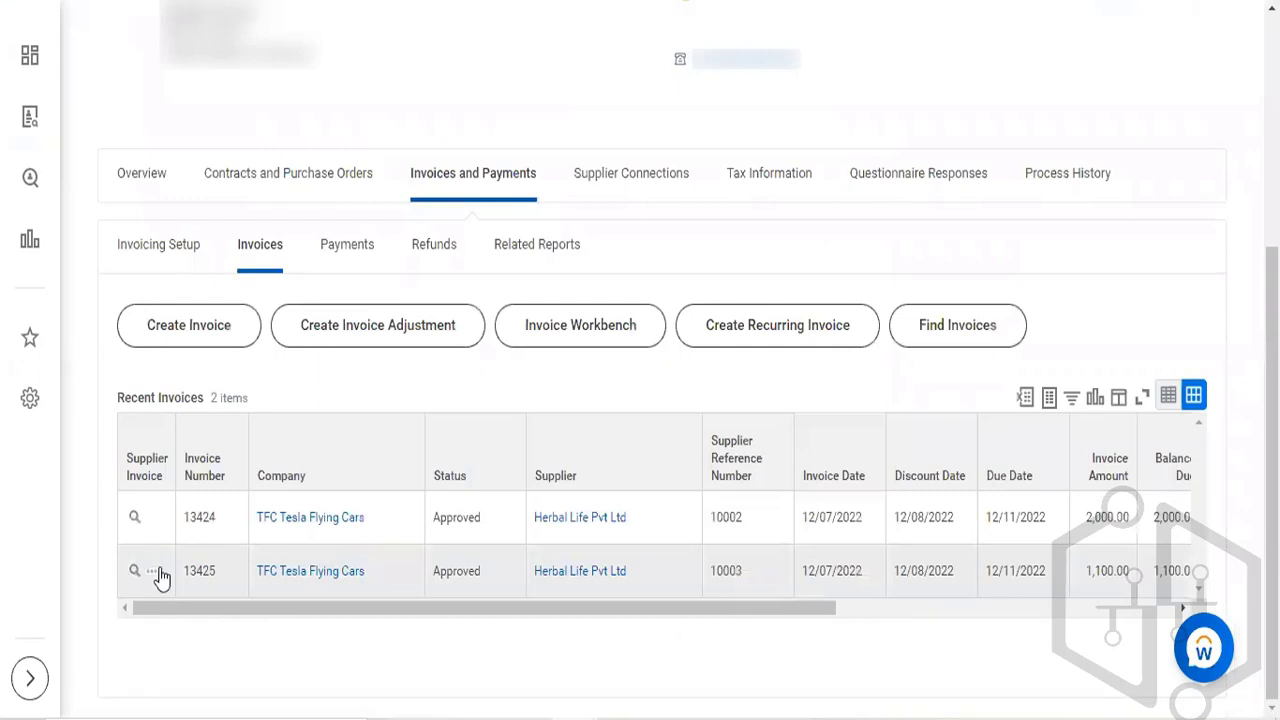
Create an adjustment for the 1,100.00 supplier invoice with Damaged Goods as the adjustment reason
left_click(153, 572)
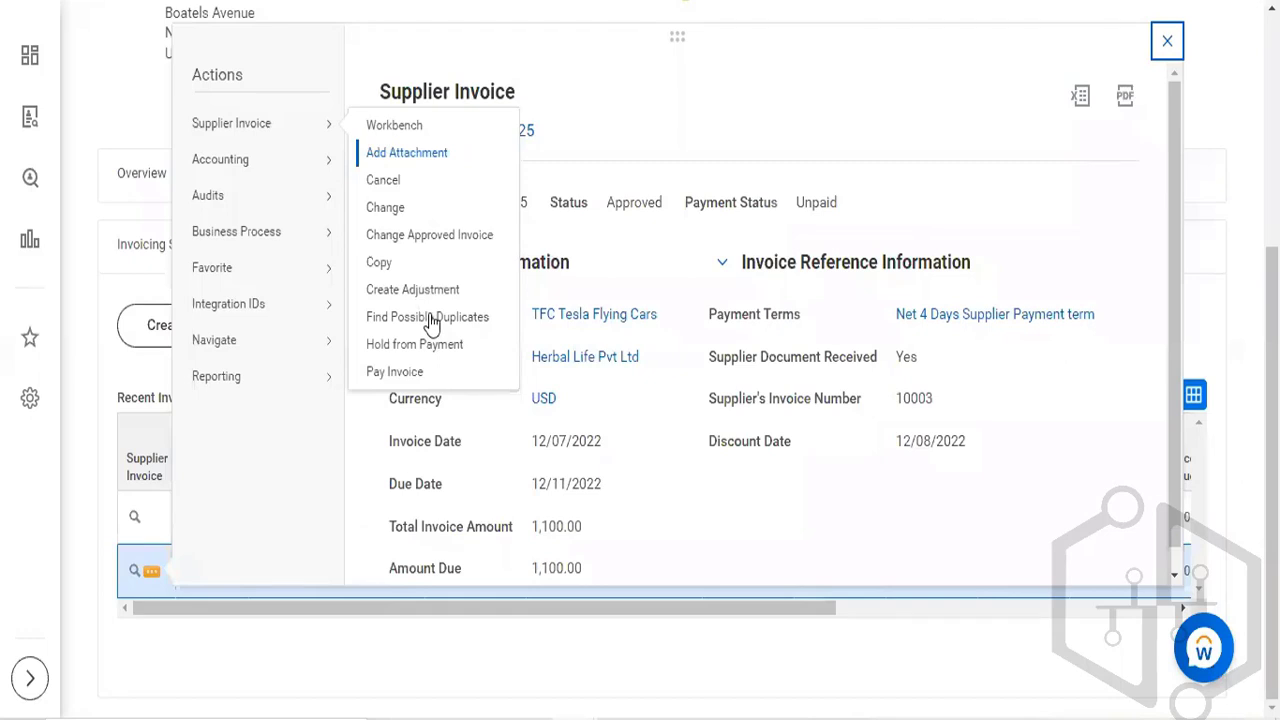
left_click(412, 289)
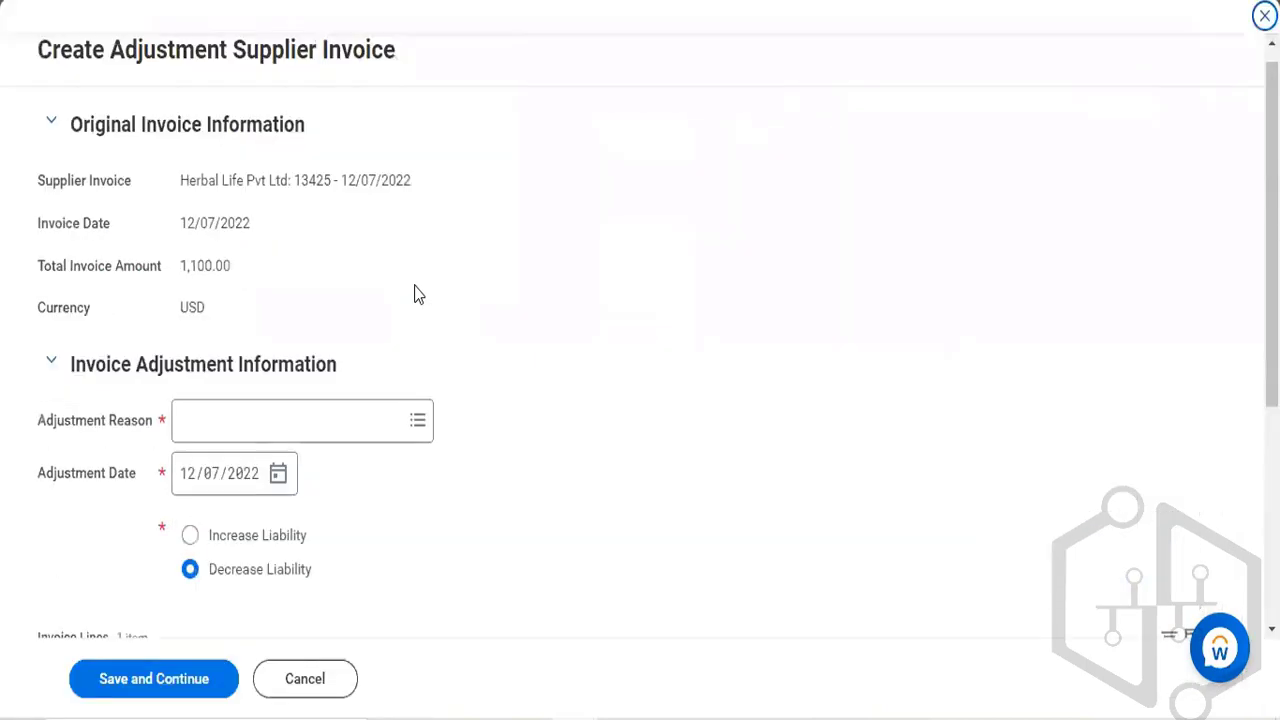
left_click(292, 419)
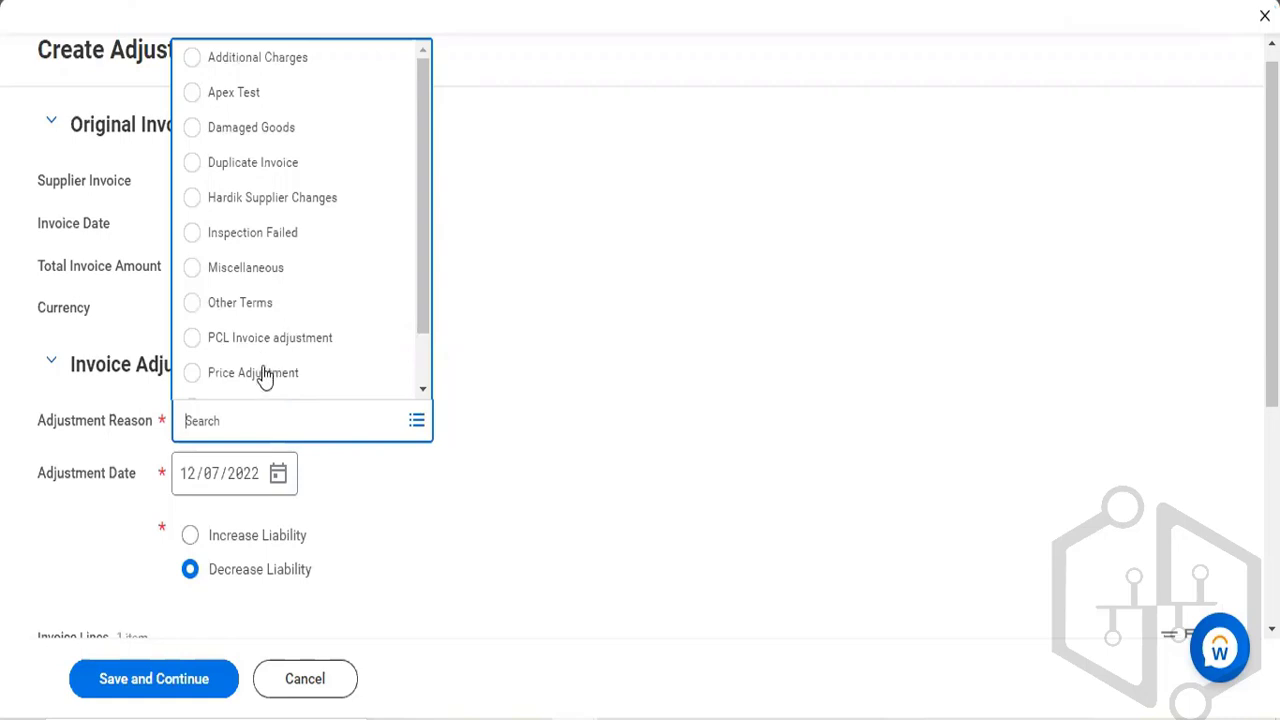
left_click(252, 128)
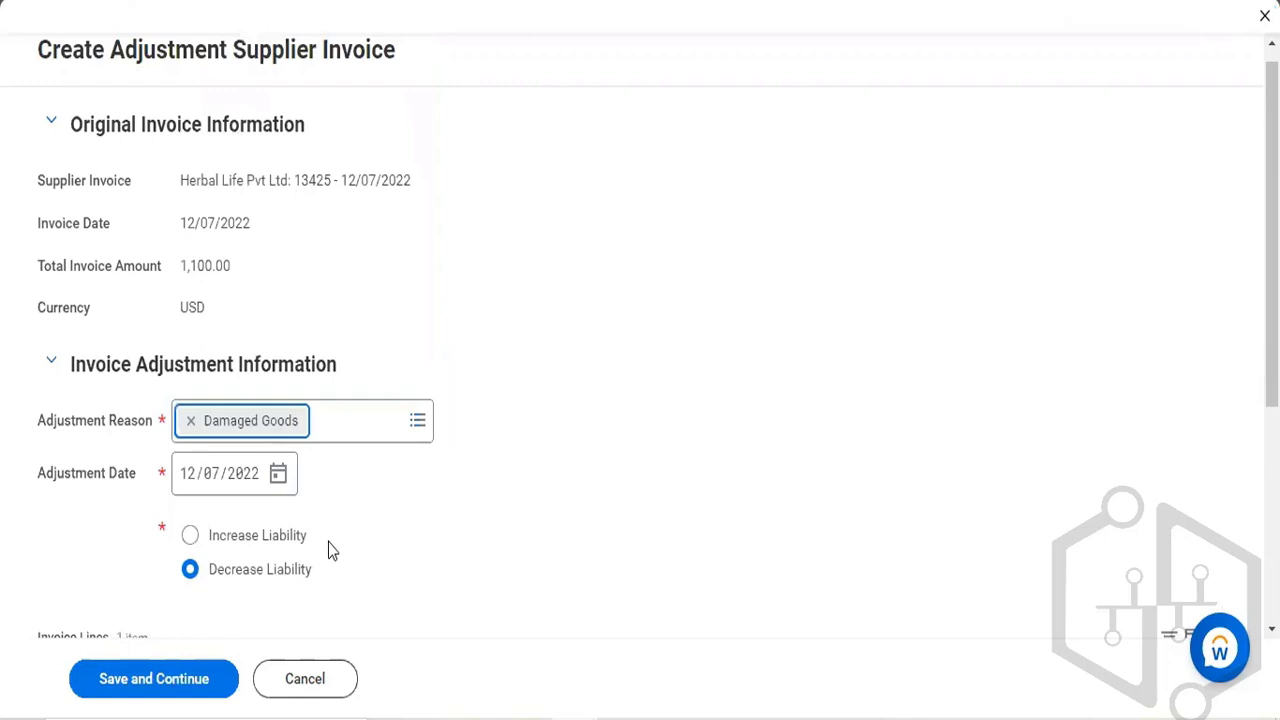
Select the ST1234 - Shows Ticket invoice line for the adjustment and save to continue
scroll(330, 550, "down", 1)
scroll(330, 550, "down", 1)
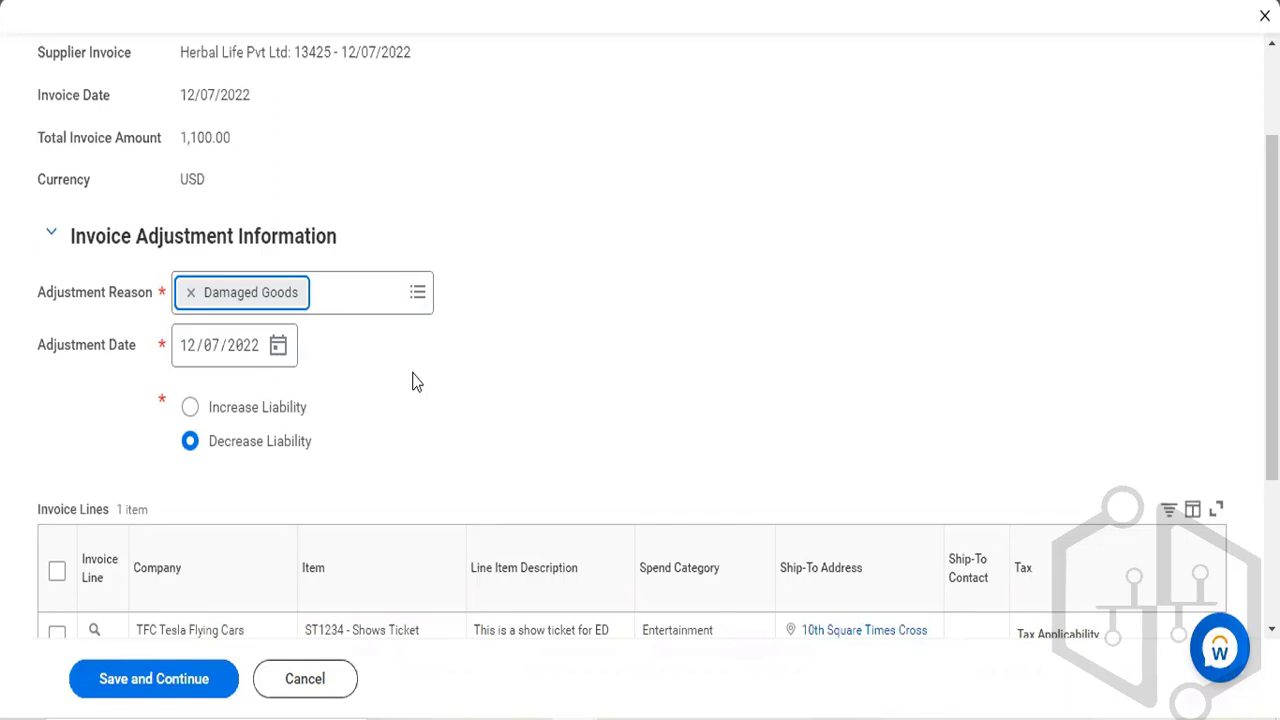
scroll(416, 381, "down", 2)
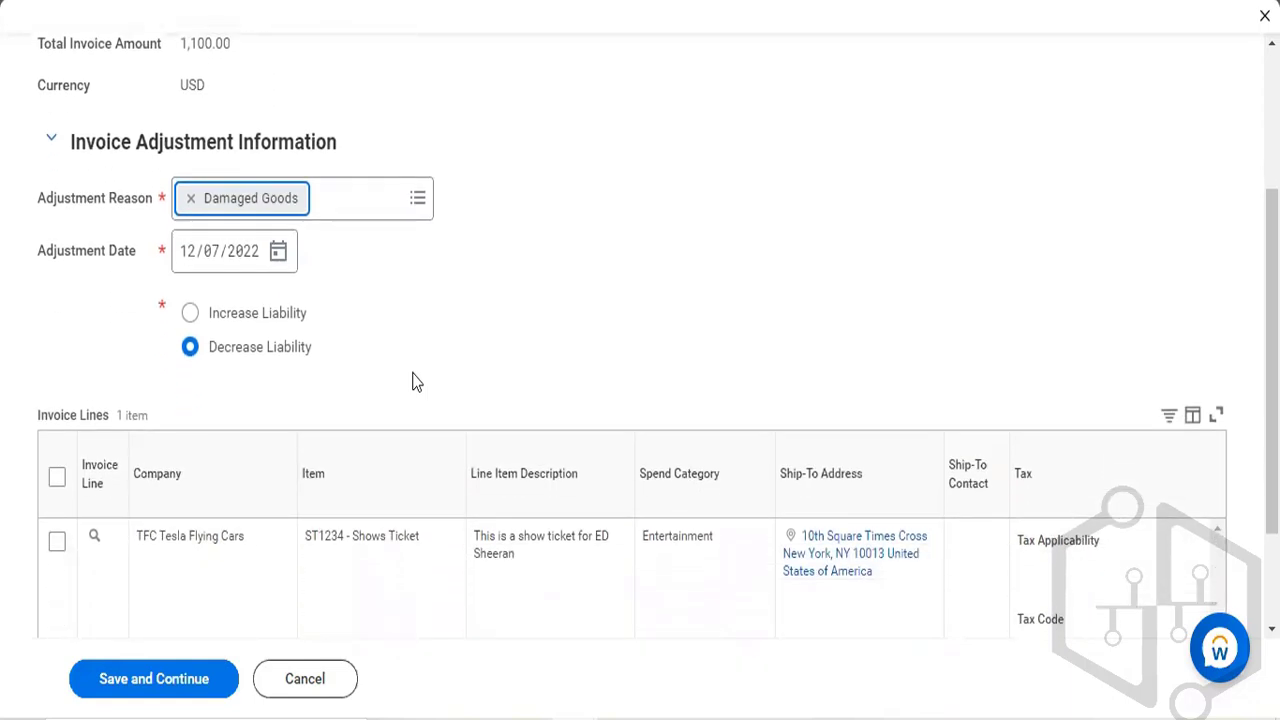
scroll(416, 381, "down", 2)
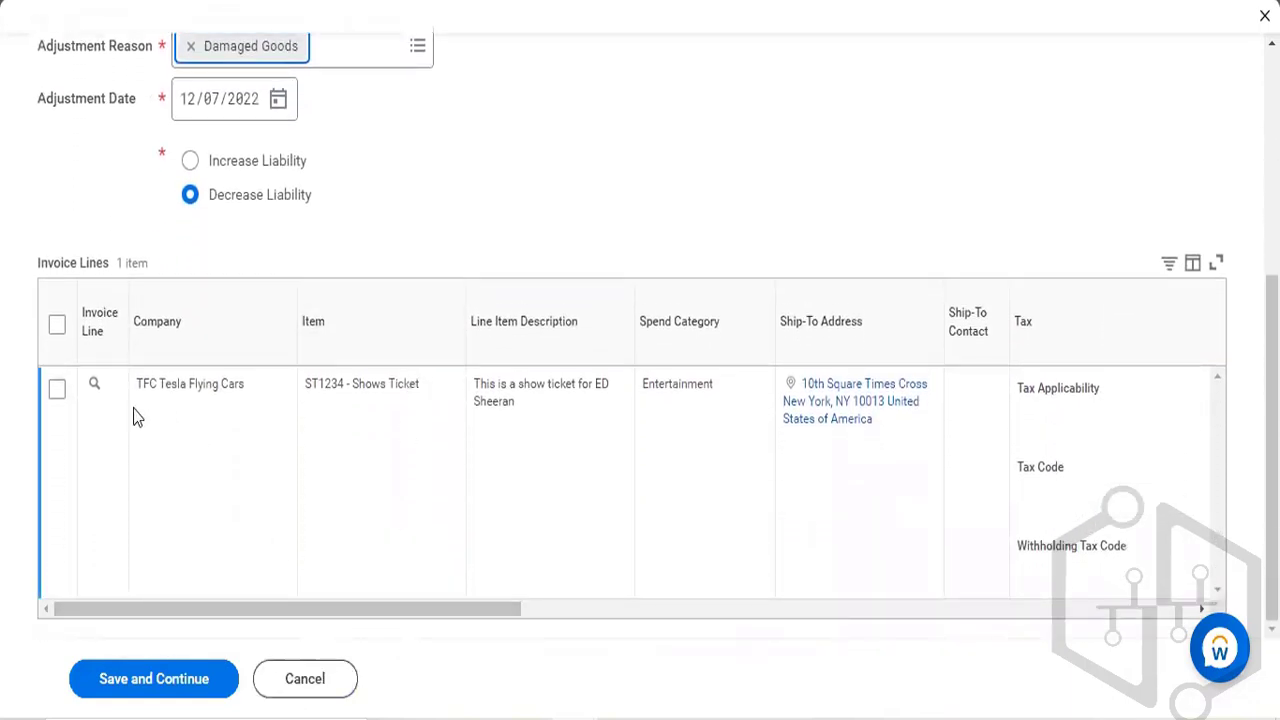
left_click(48, 398)
left_click(56, 390)
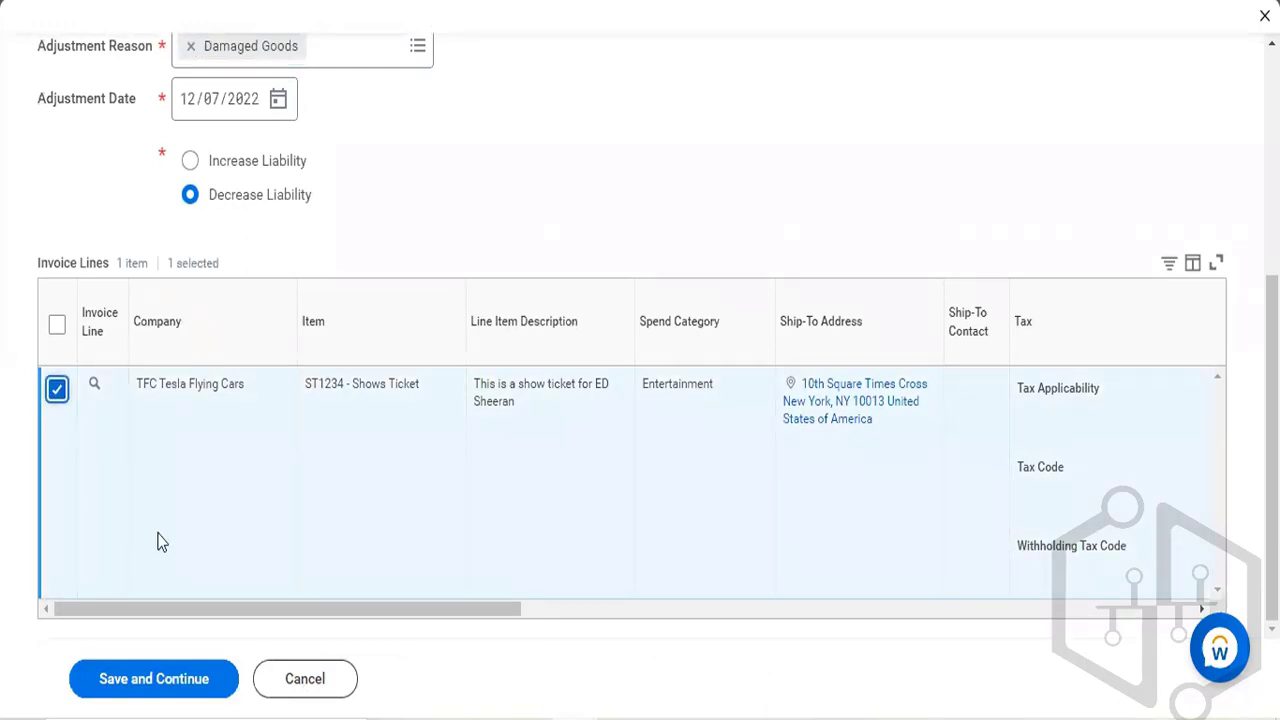
scroll(160, 540, "right", 8)
scroll(160, 540, "right", 12)
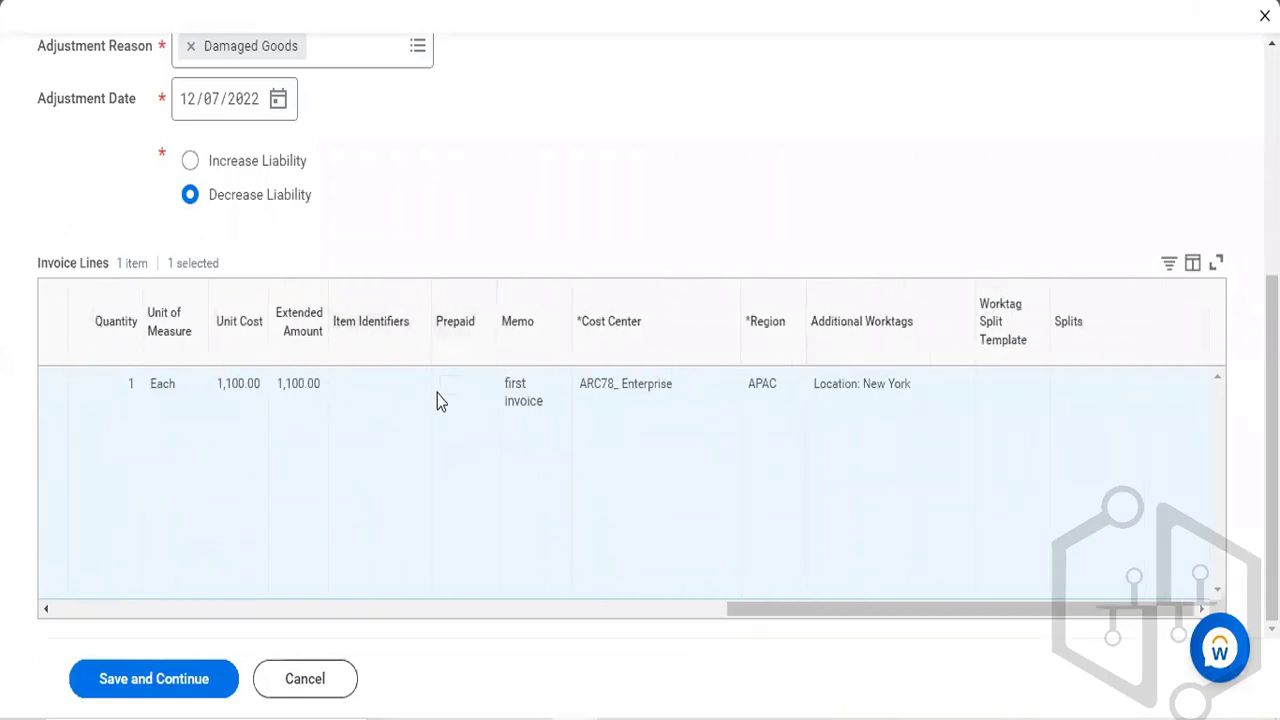
left_click(177, 684)
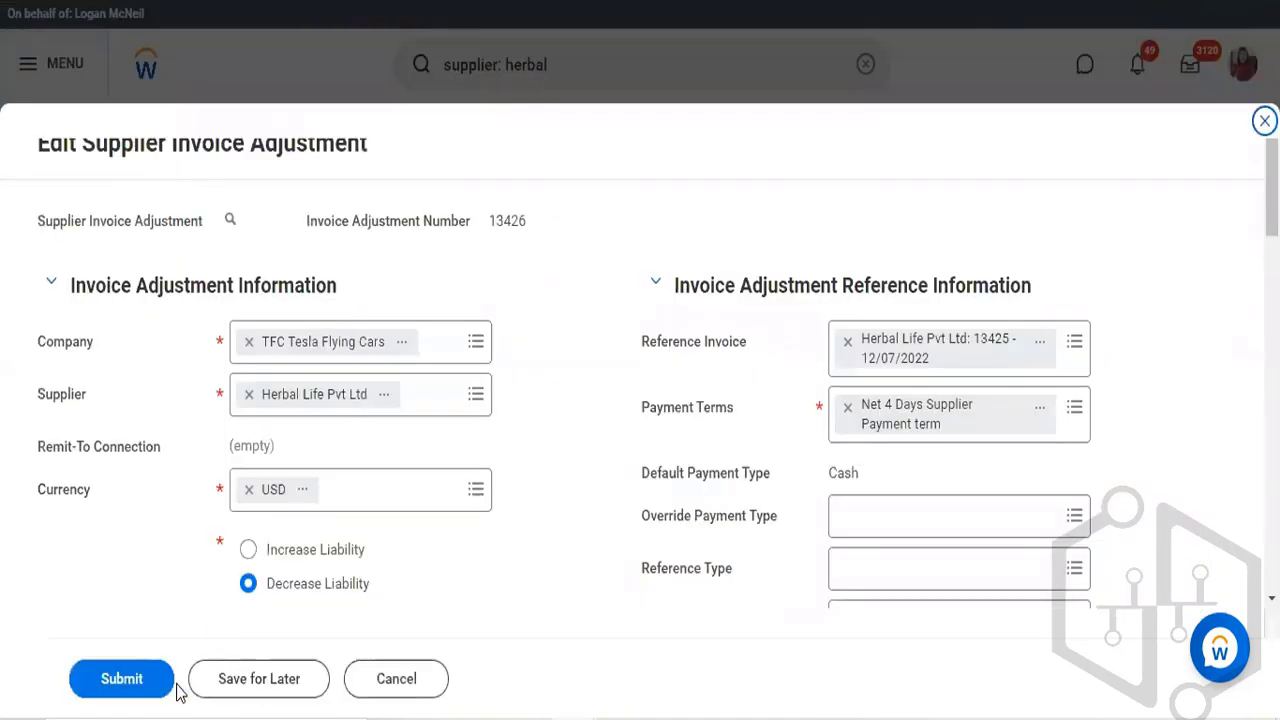
Set the adjustment line's extended amount to 500 and submit the supplier invoice adjustment
scroll(446, 553, "down", 6)
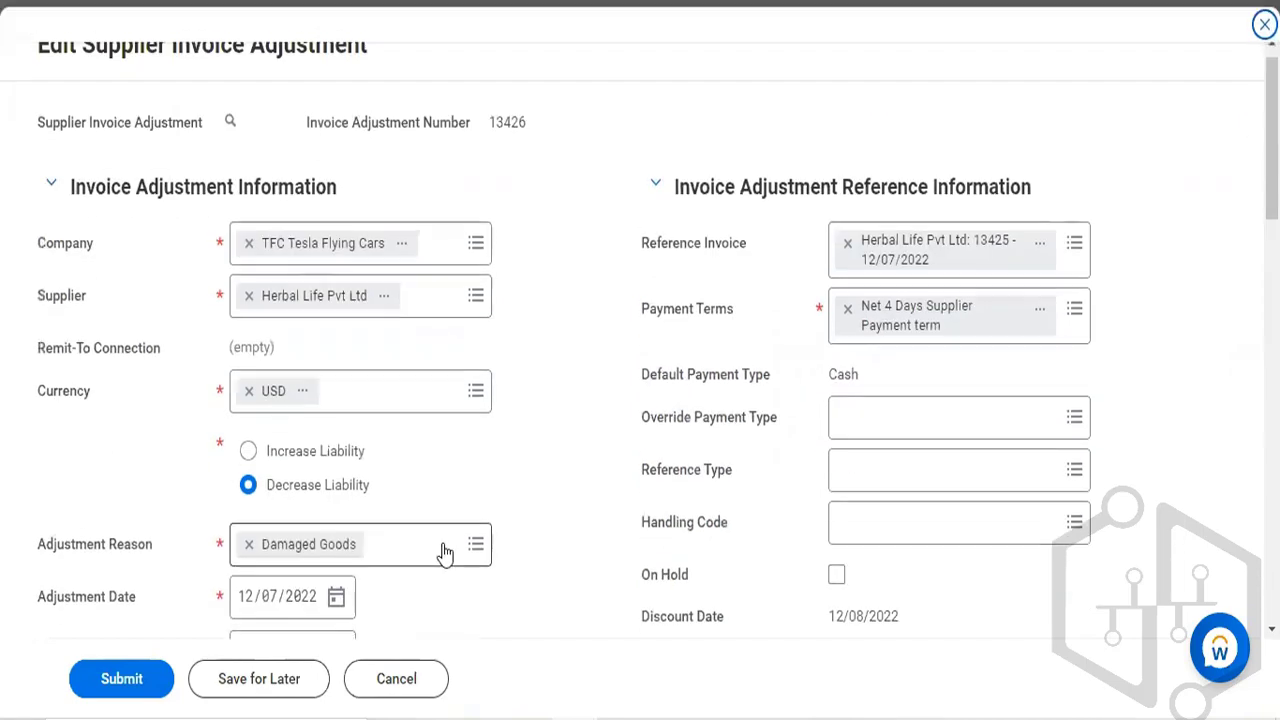
scroll(446, 553, "down", 8)
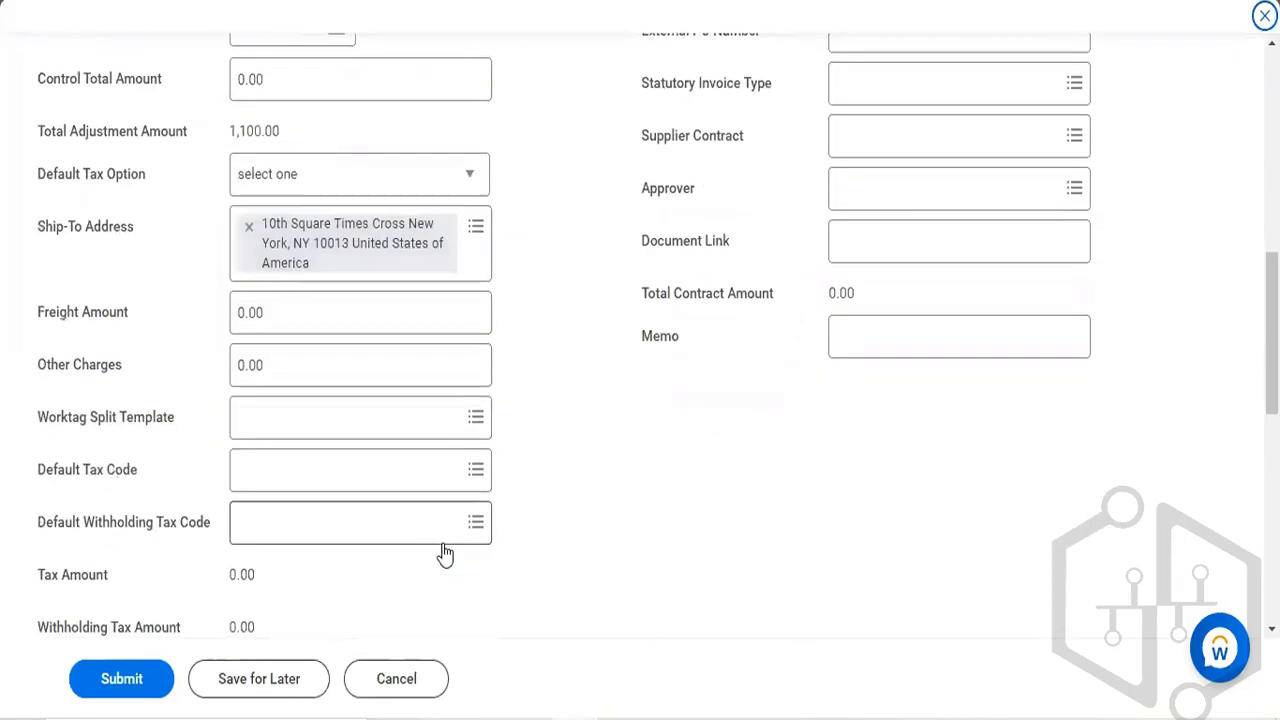
scroll(778, 440, "right", 10)
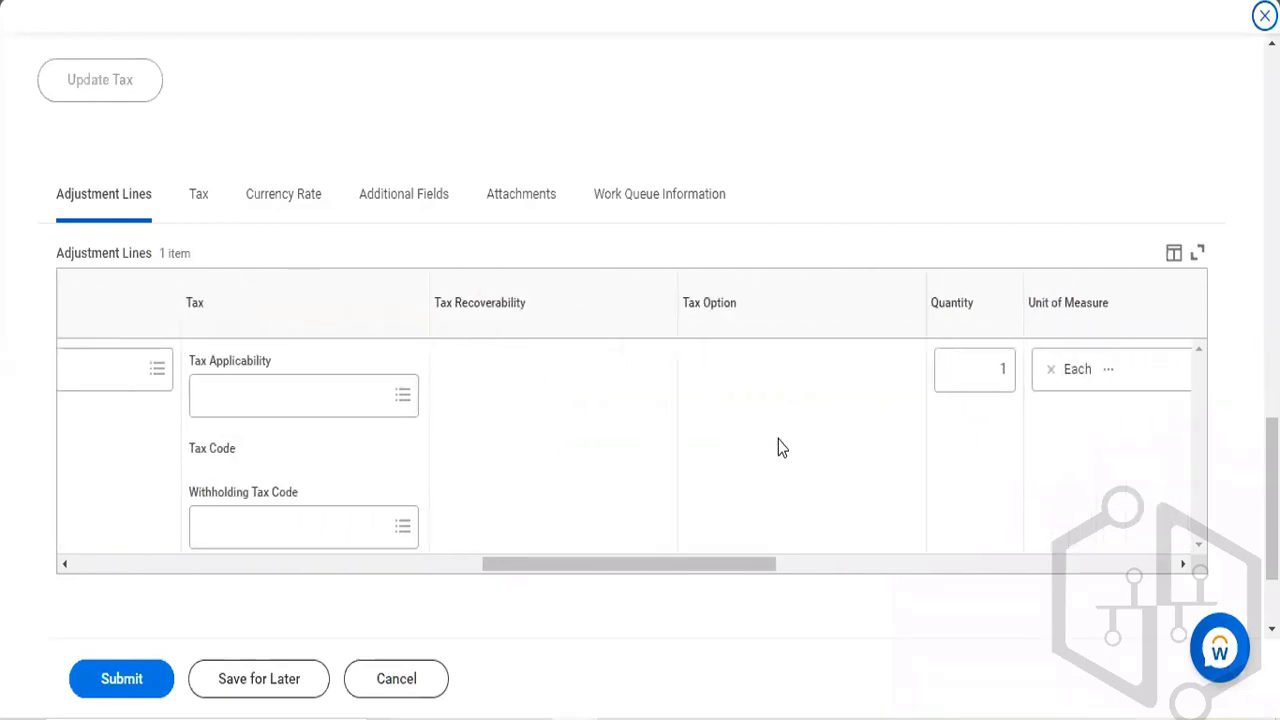
scroll(778, 447, "left", 3)
scroll(778, 447, "right", 10)
scroll(781, 447, "right", 5)
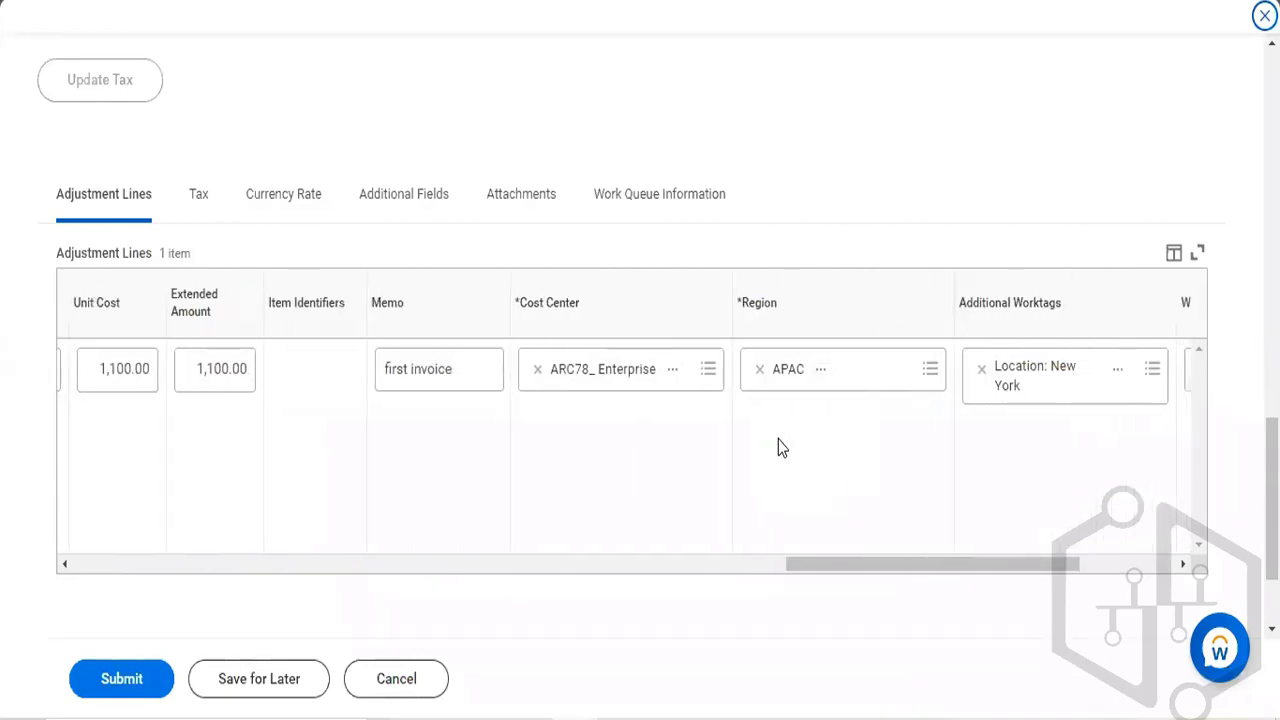
scroll(781, 447, "up", 1)
scroll(781, 447, "left", 3)
scroll(781, 447, "left", 5)
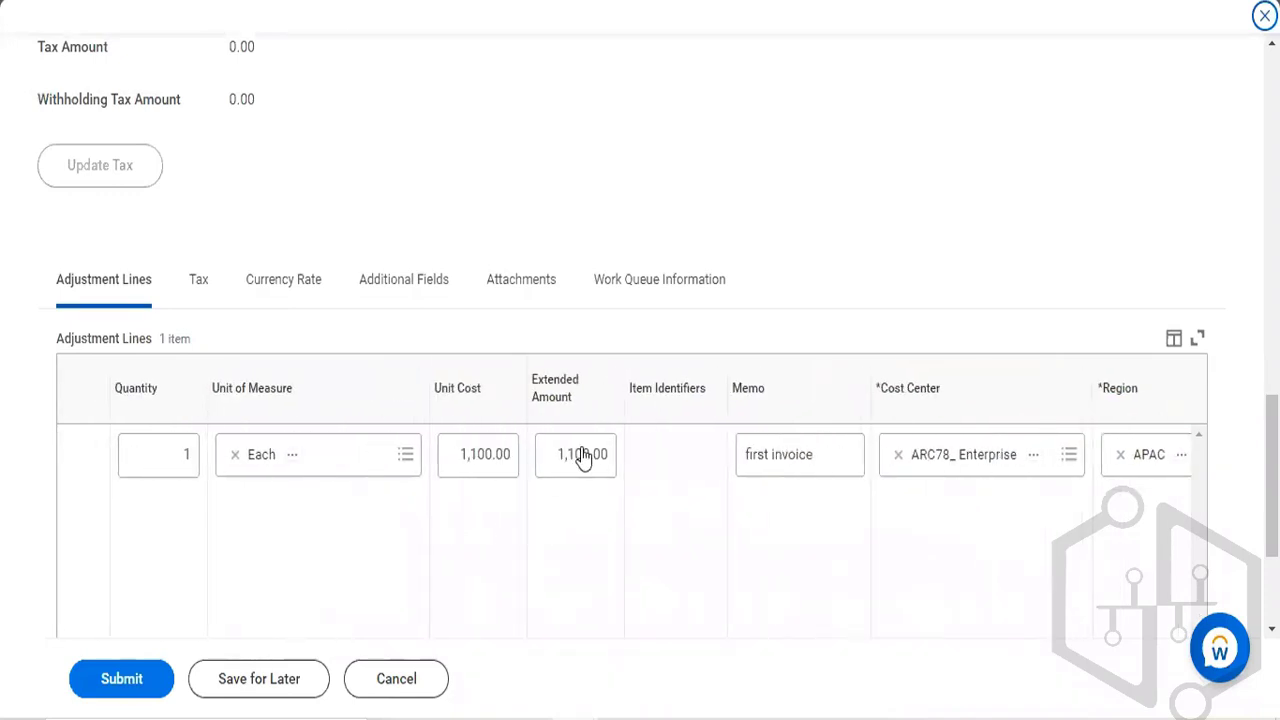
double_click(490, 462)
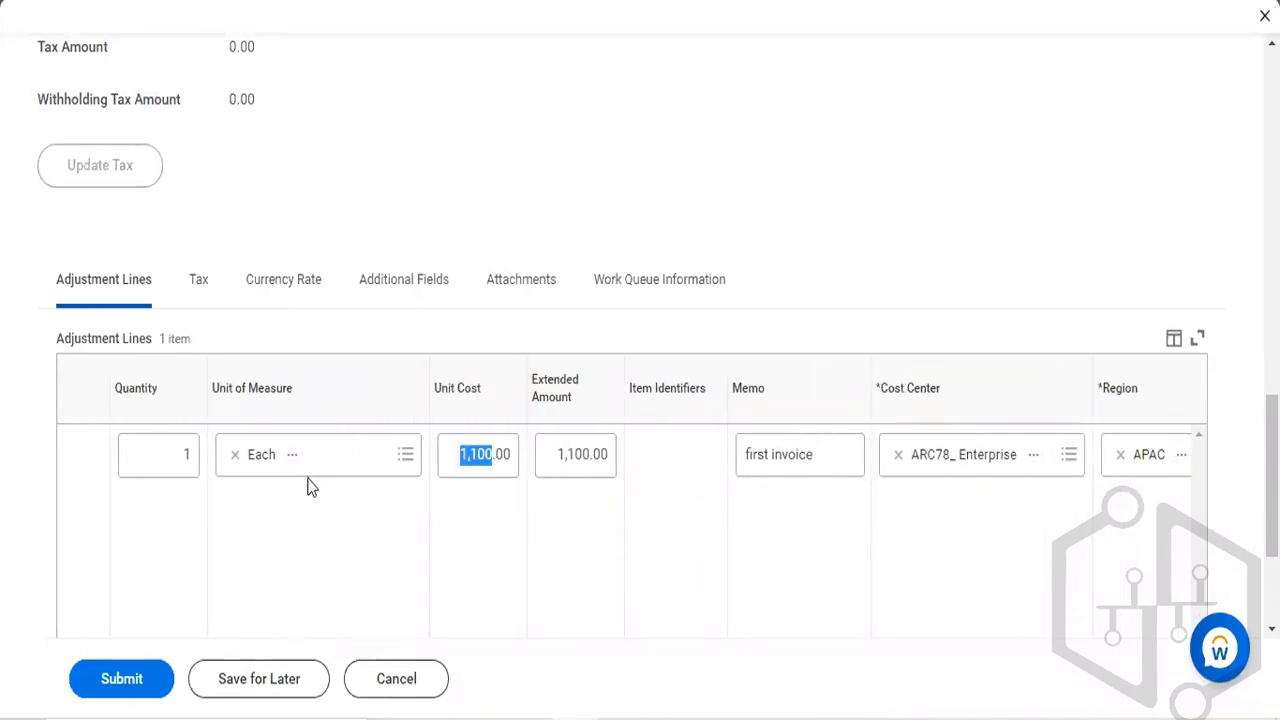
left_click(580, 456)
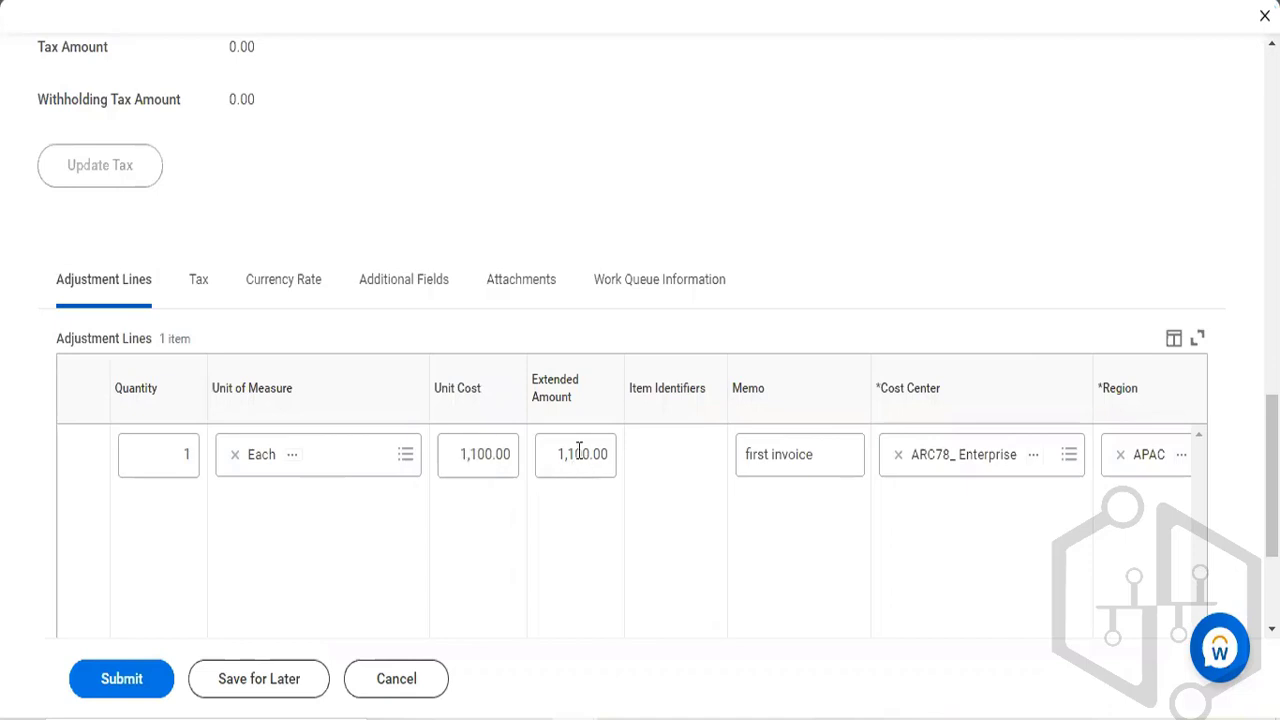
left_click(567, 456)
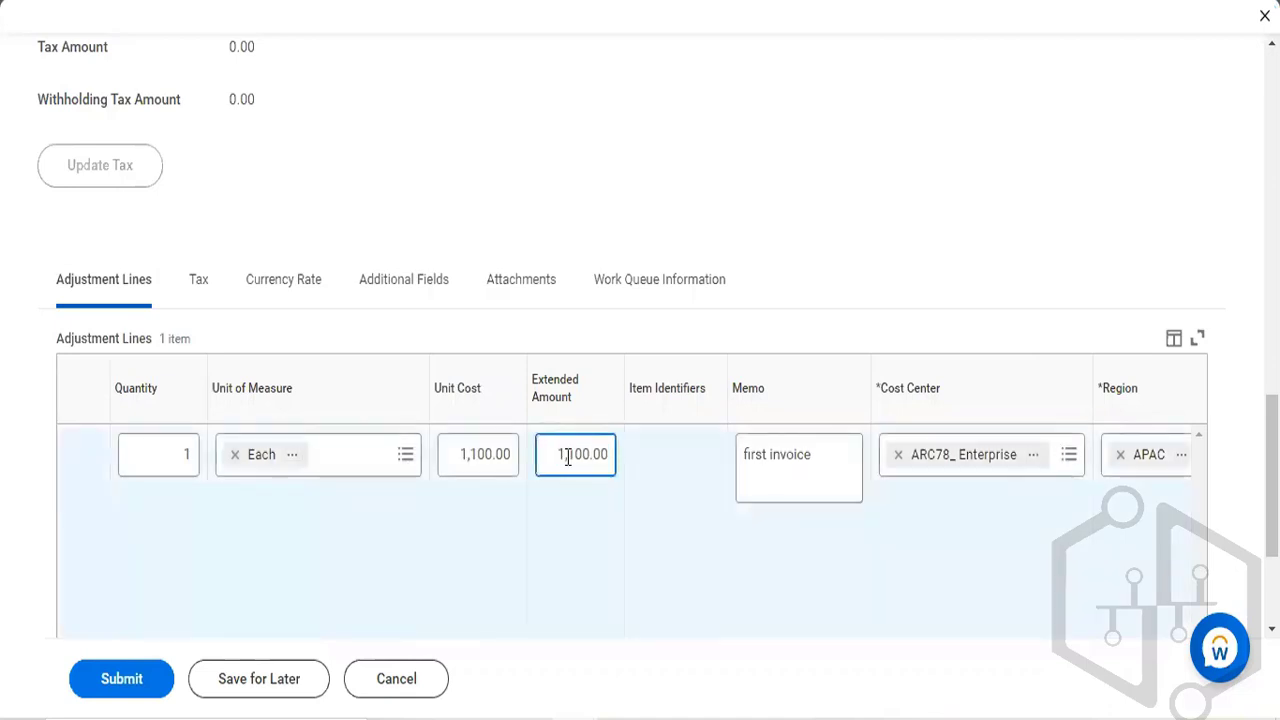
double_click(560, 460)
type("500")
left_click(573, 519)
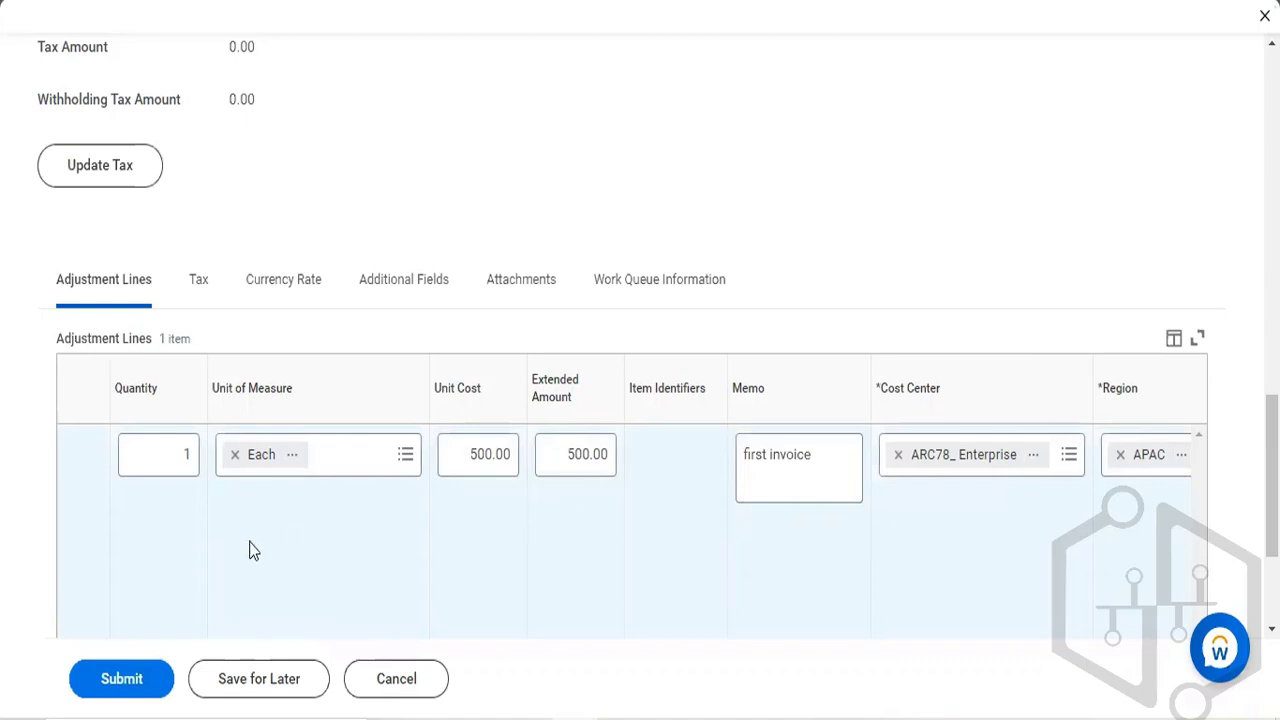
left_click(132, 686)
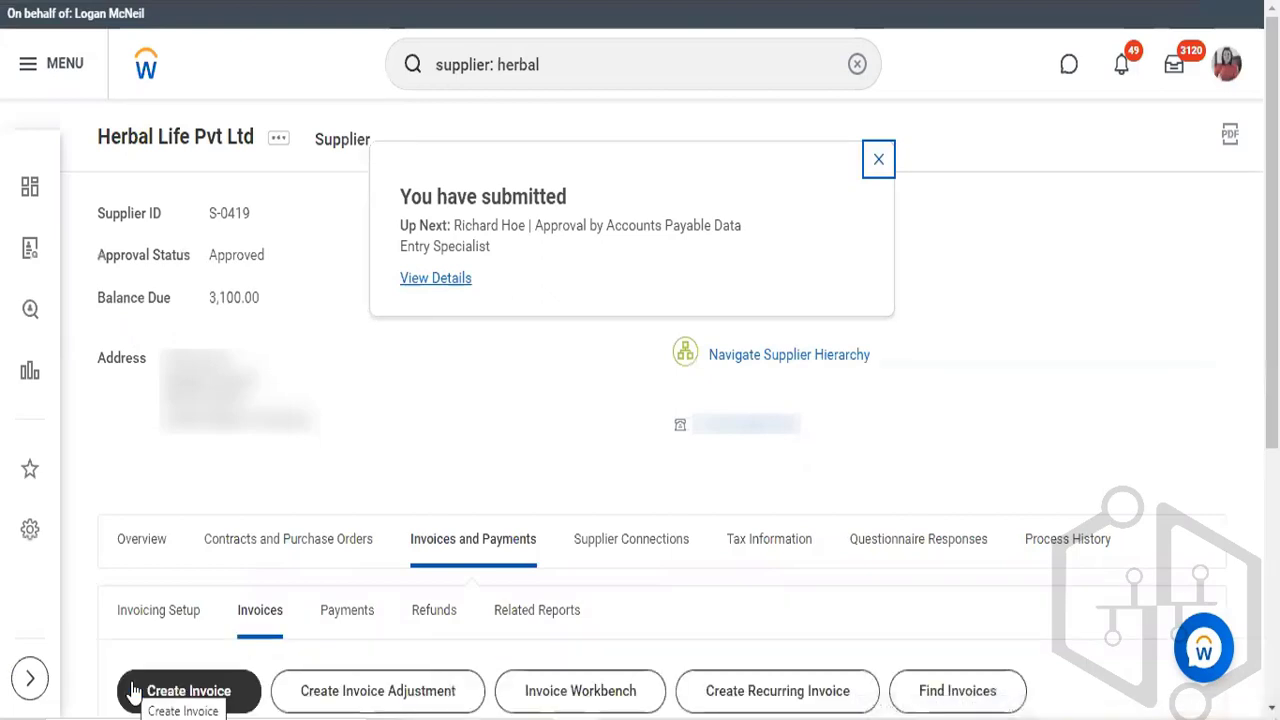
View the submission details and start a proxy session as the worker listed as next approver
left_click(458, 287)
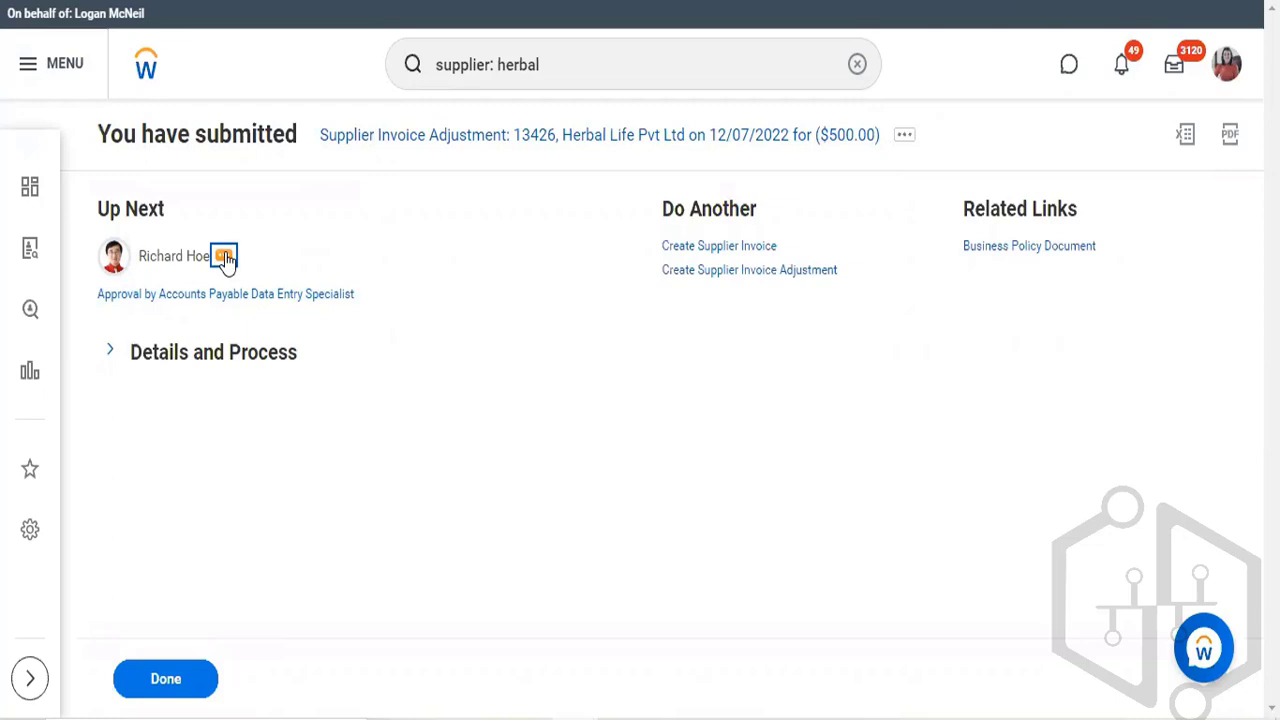
left_click(224, 256)
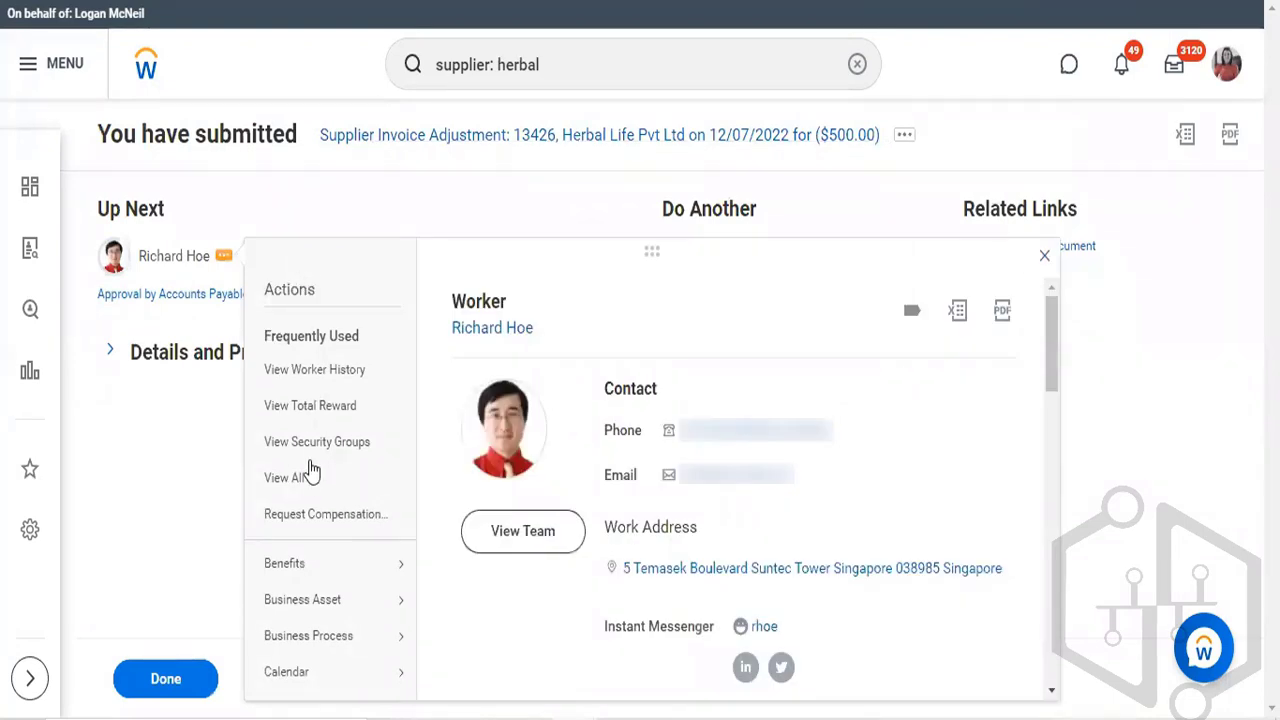
scroll(309, 460, "down", 5)
mouse_move(310, 447)
scroll(310, 447, "down", 10)
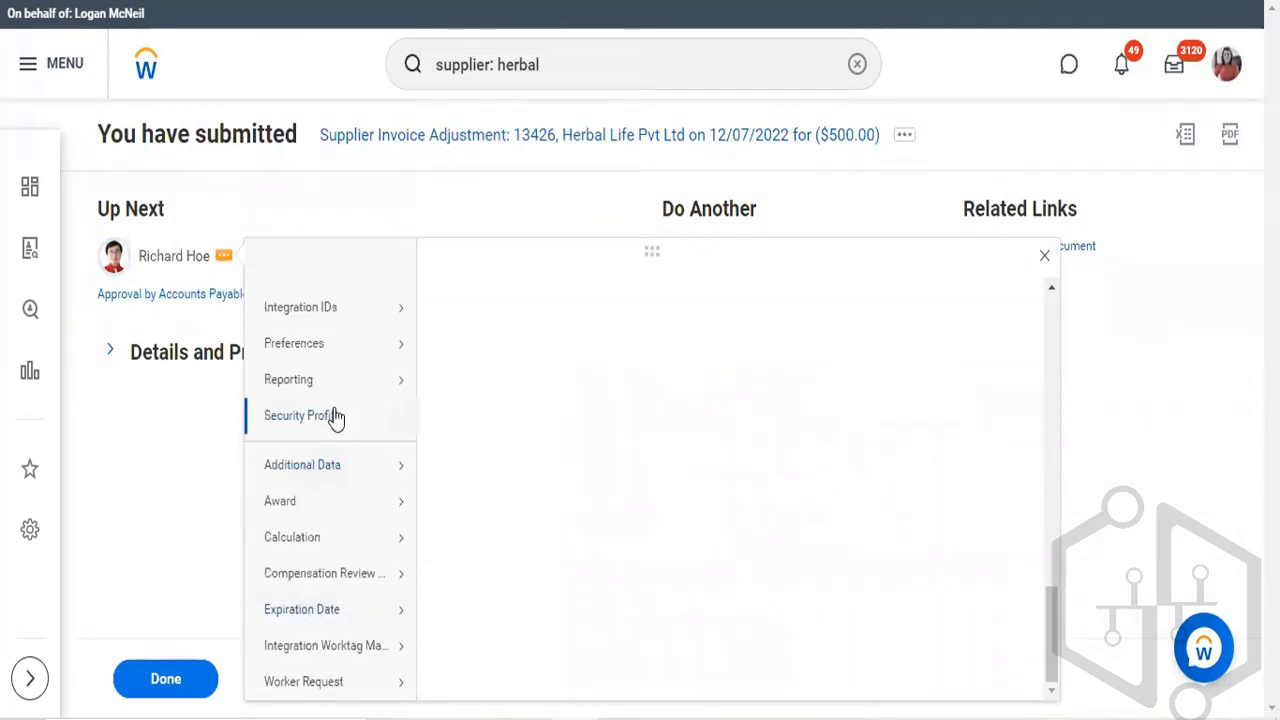
mouse_move(334, 417)
left_click(470, 270)
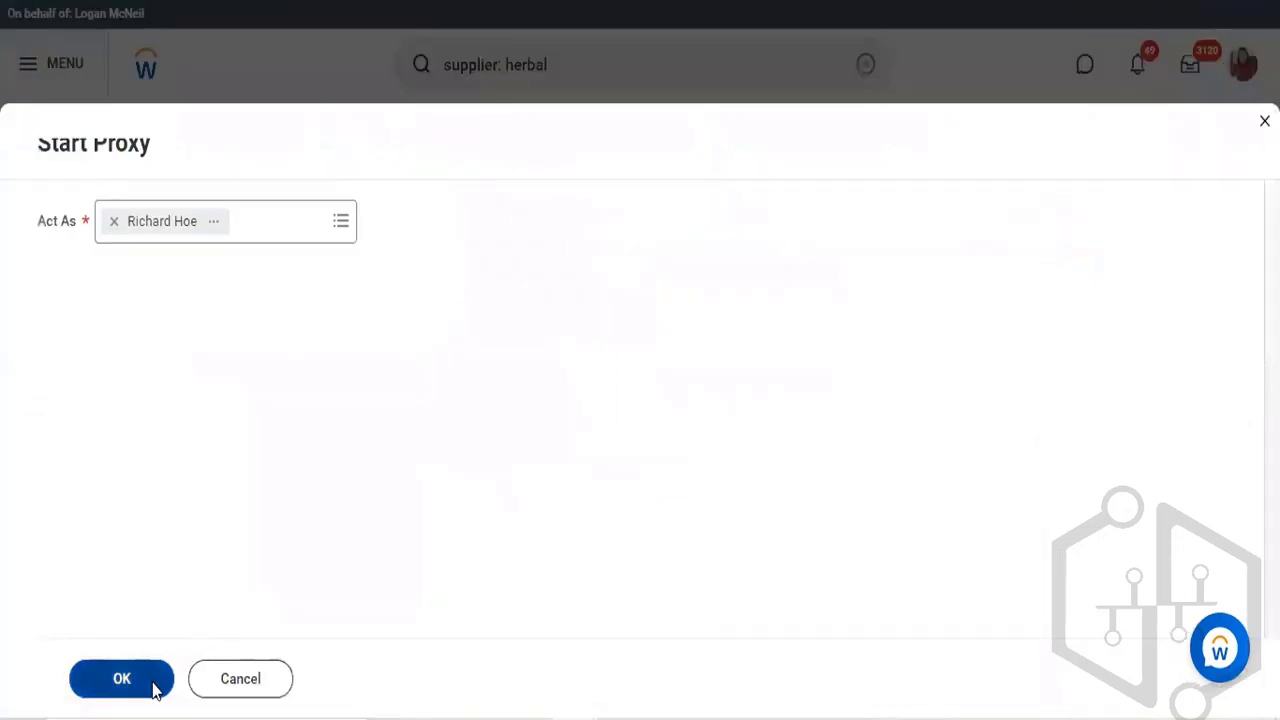
left_click(154, 686)
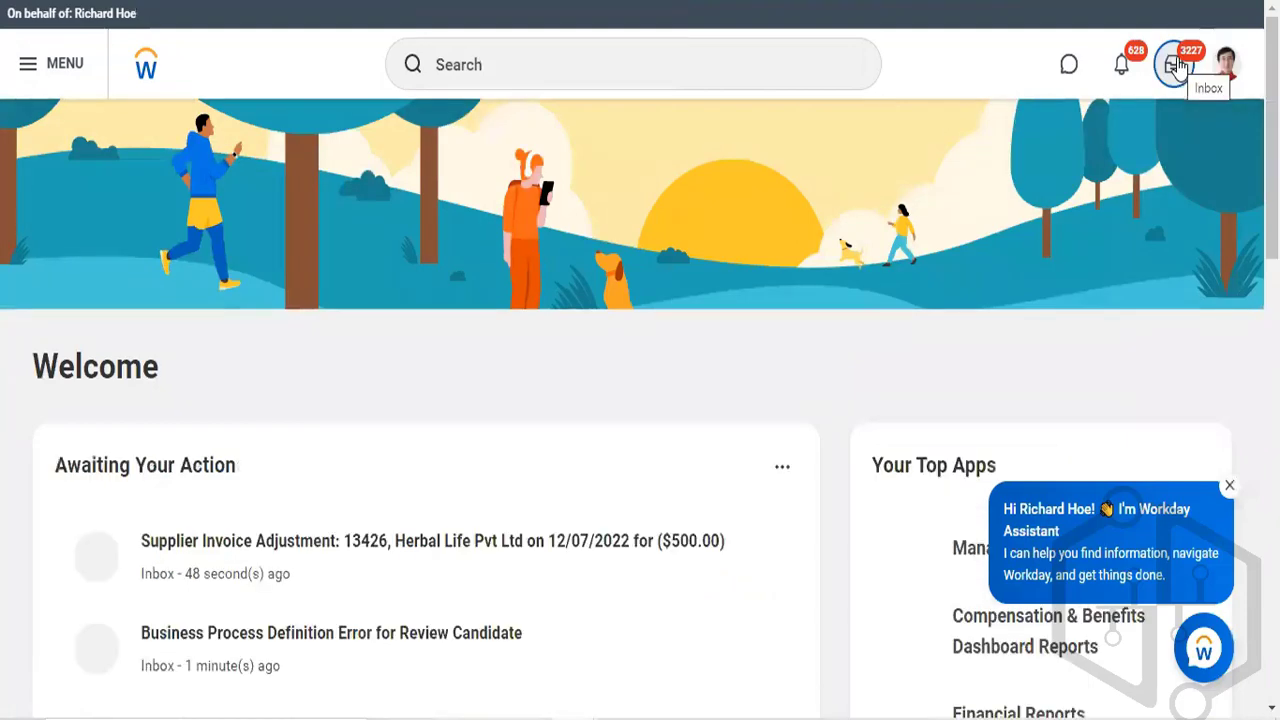
Open the approver's inbox and approve the Herbal Life Pvt Ltd supplier invoice adjustment
left_click(1177, 66)
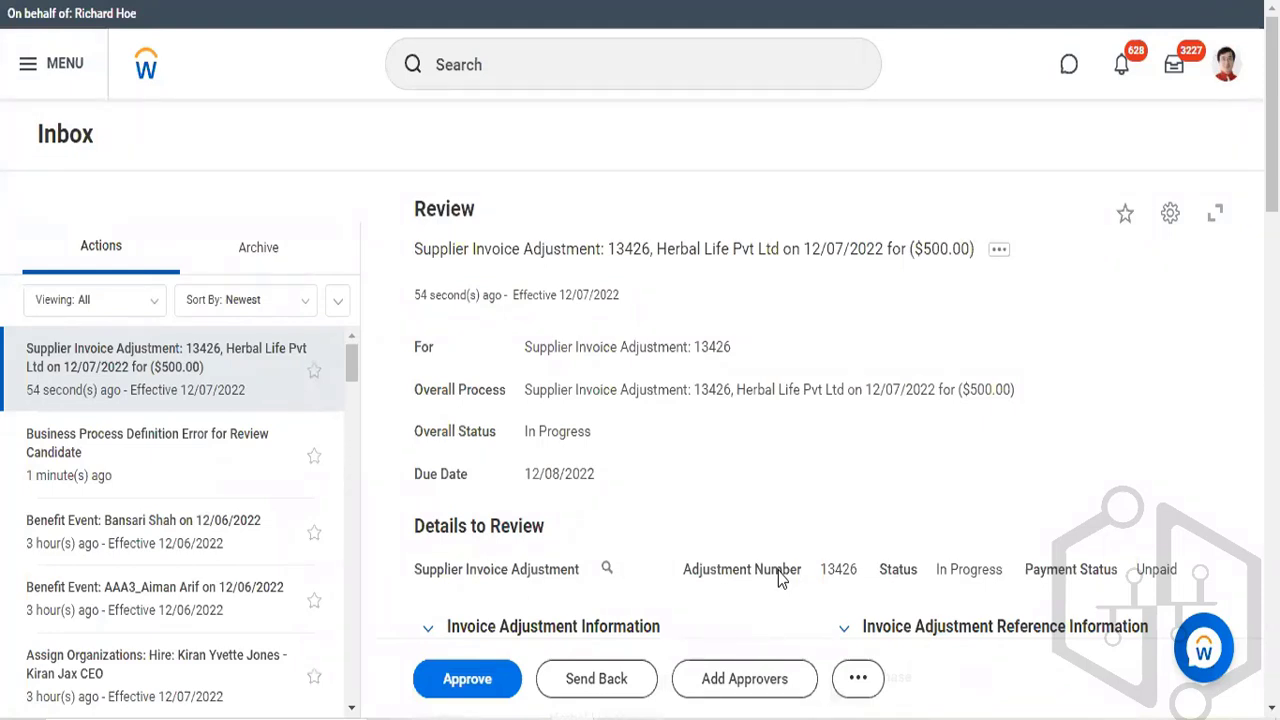
left_click(478, 686)
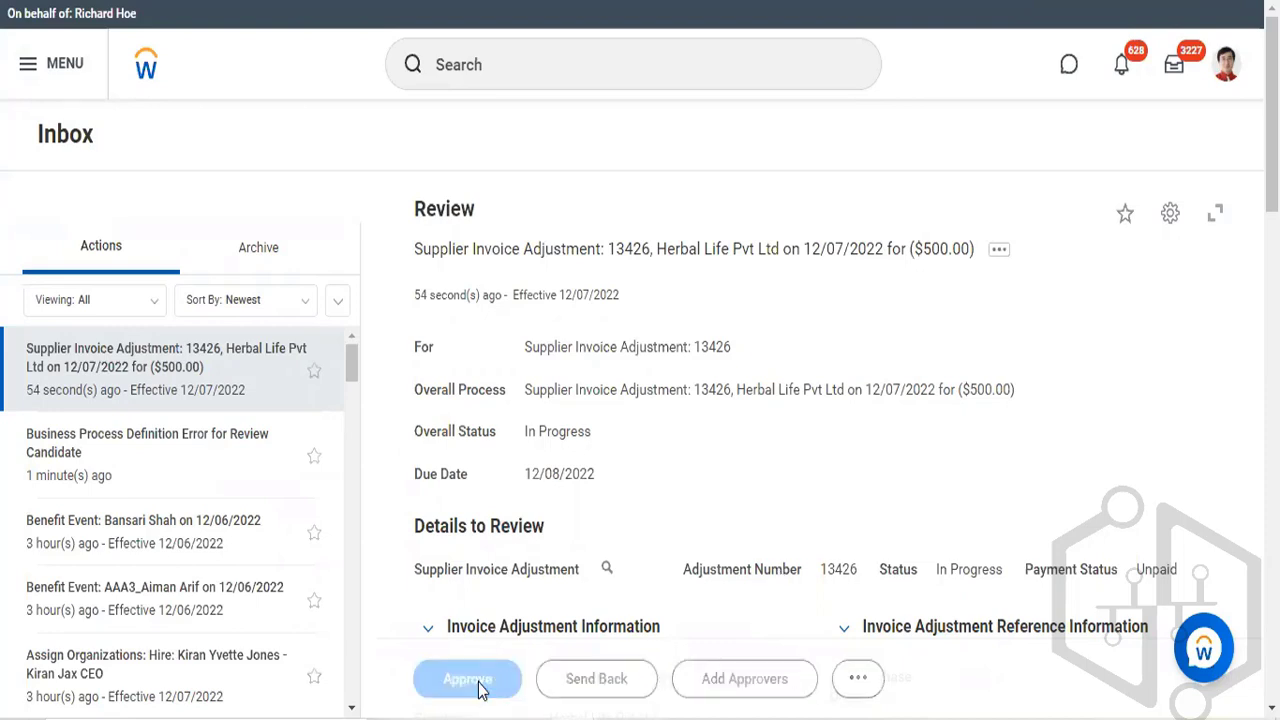
Reopen the Herbal Life Pvt Ltd supplier record using the recent search "supplier: herbal"
left_click(485, 77)
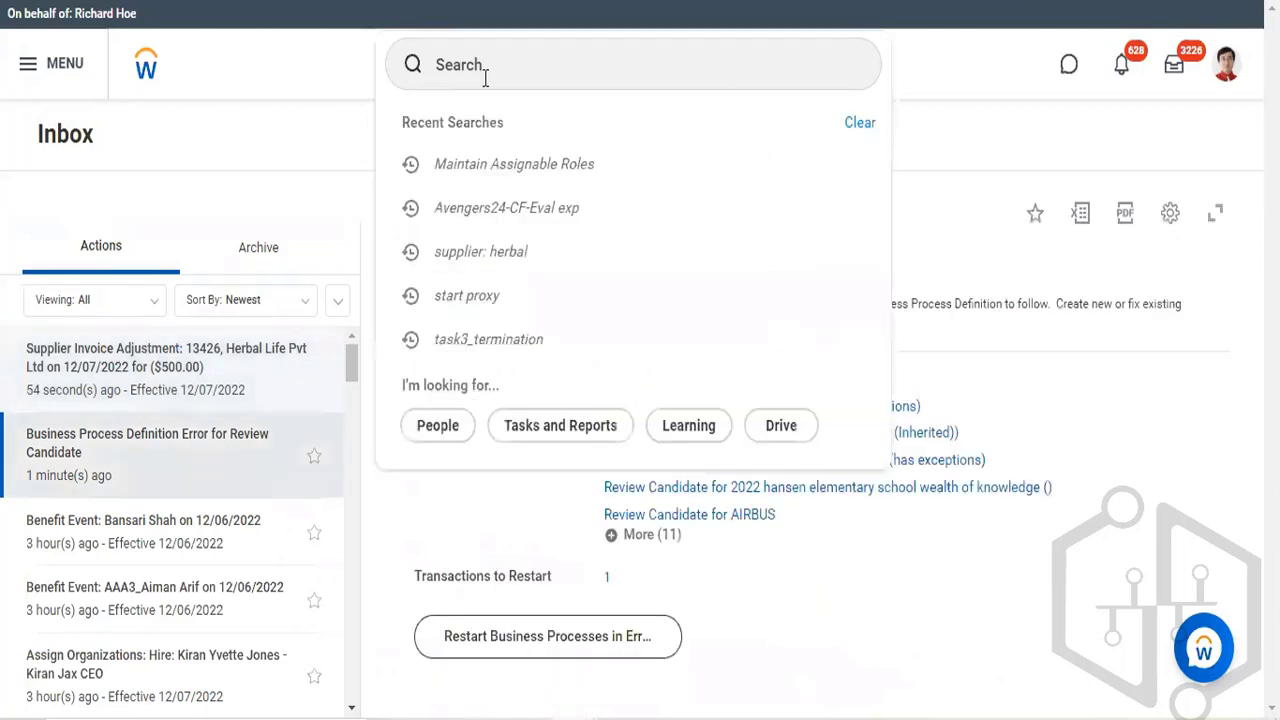
left_click(498, 256)
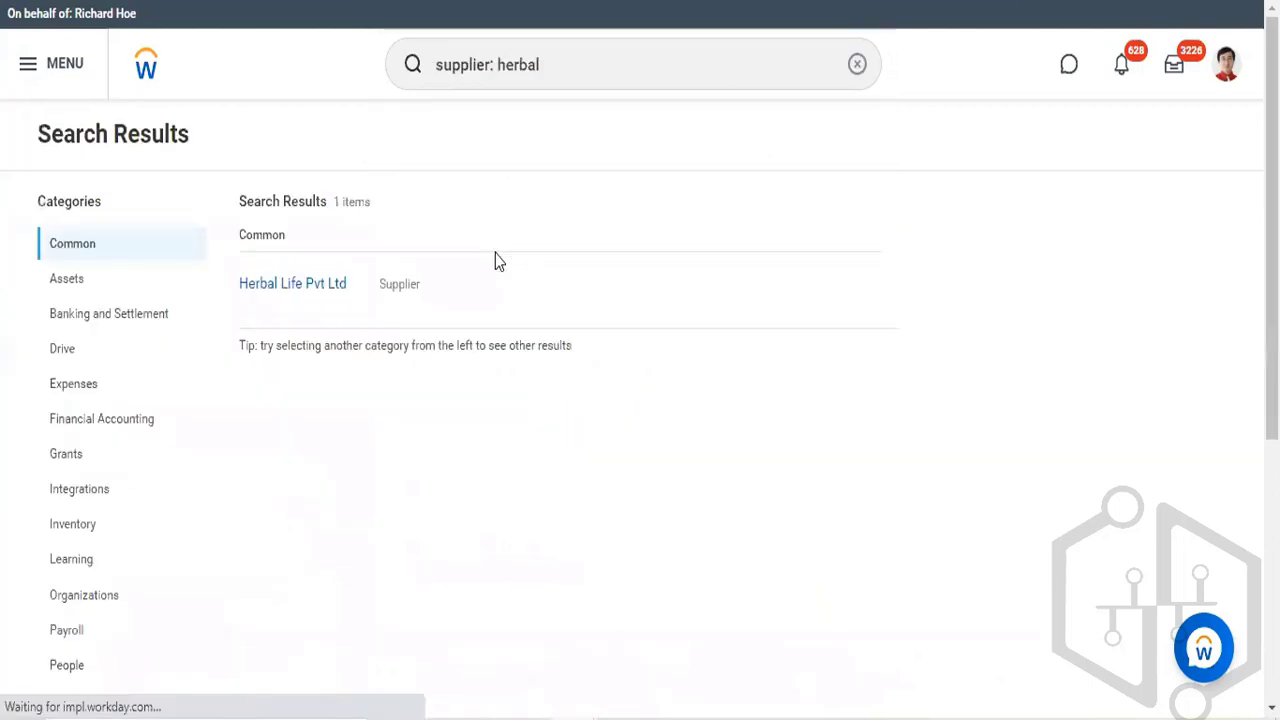
left_click(309, 290)
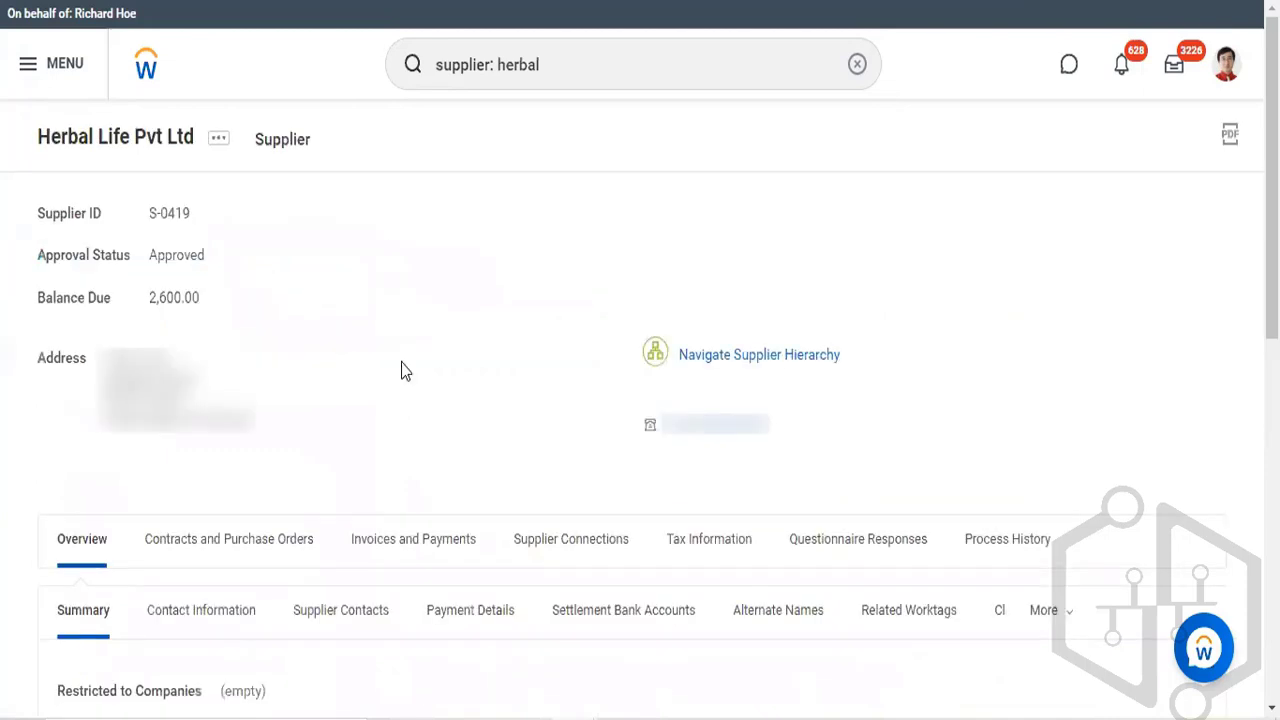
Review the supplier's invoicing setup and its overview summary for Herbal Life Pvt Ltd
left_click(428, 562)
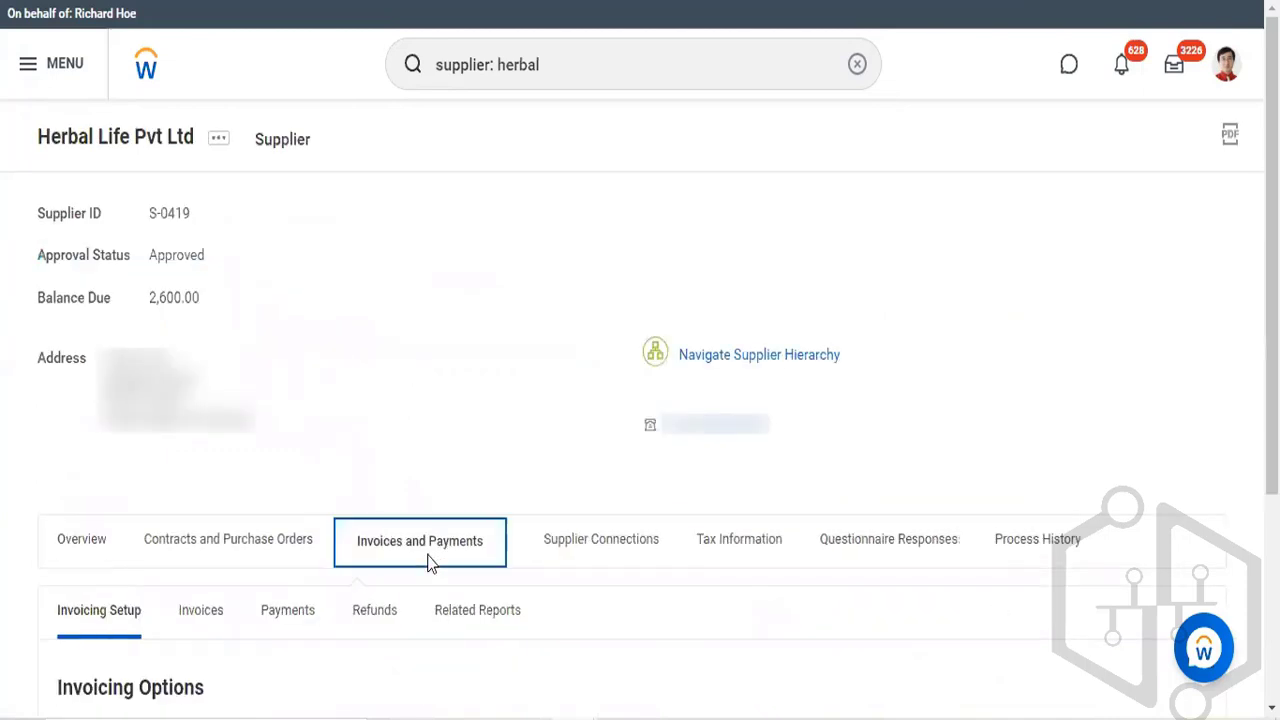
scroll(428, 562, "down", 1)
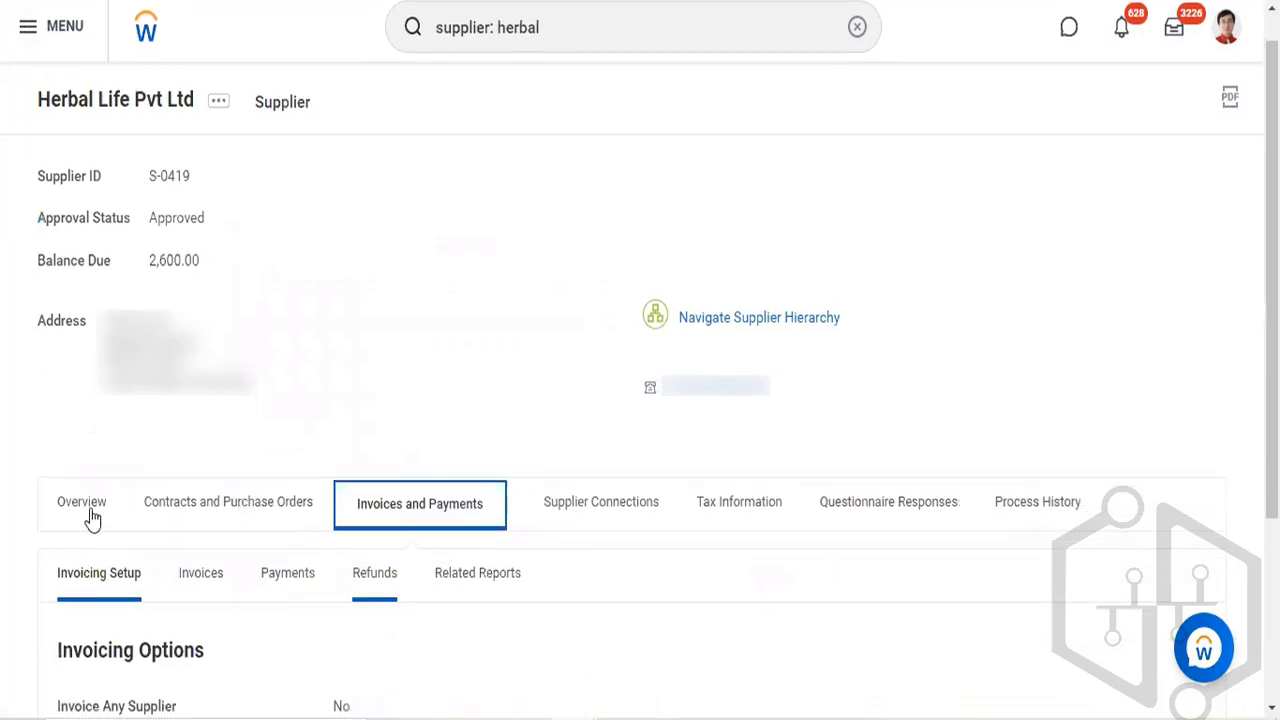
left_click(91, 515)
scroll(385, 399, "down", 2)
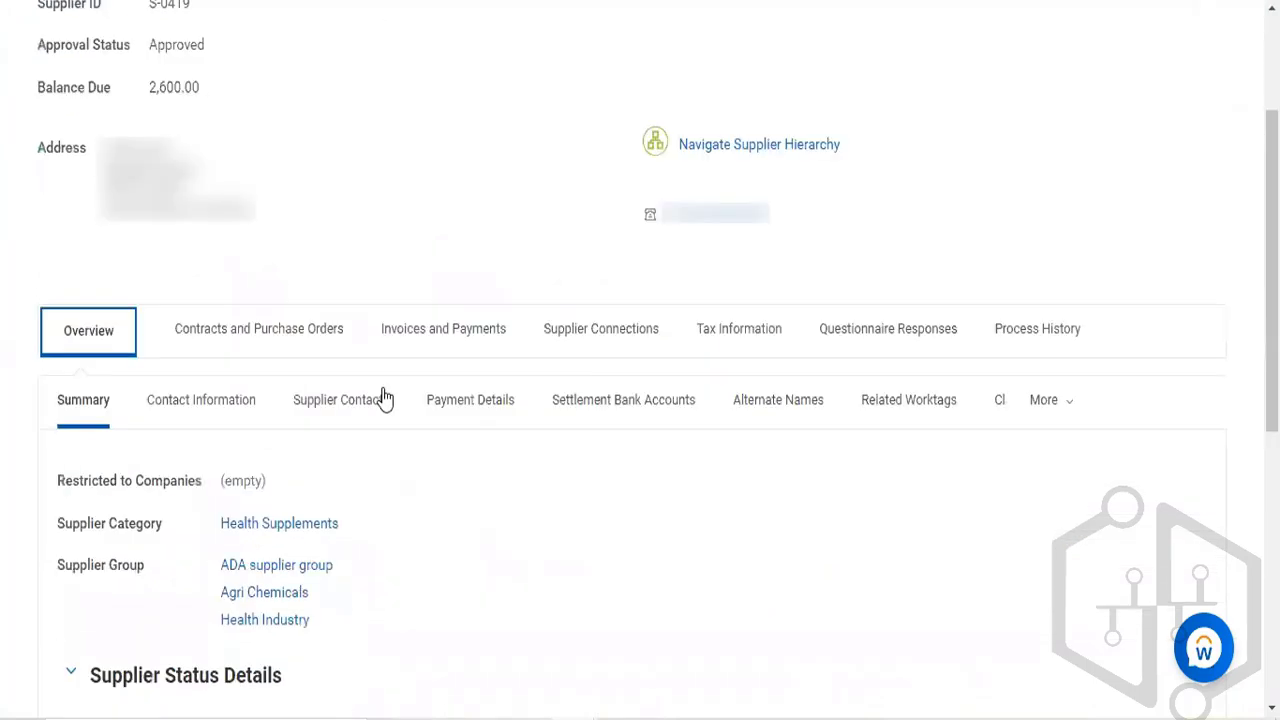
scroll(385, 399, "down", 2)
scroll(385, 399, "up", 2)
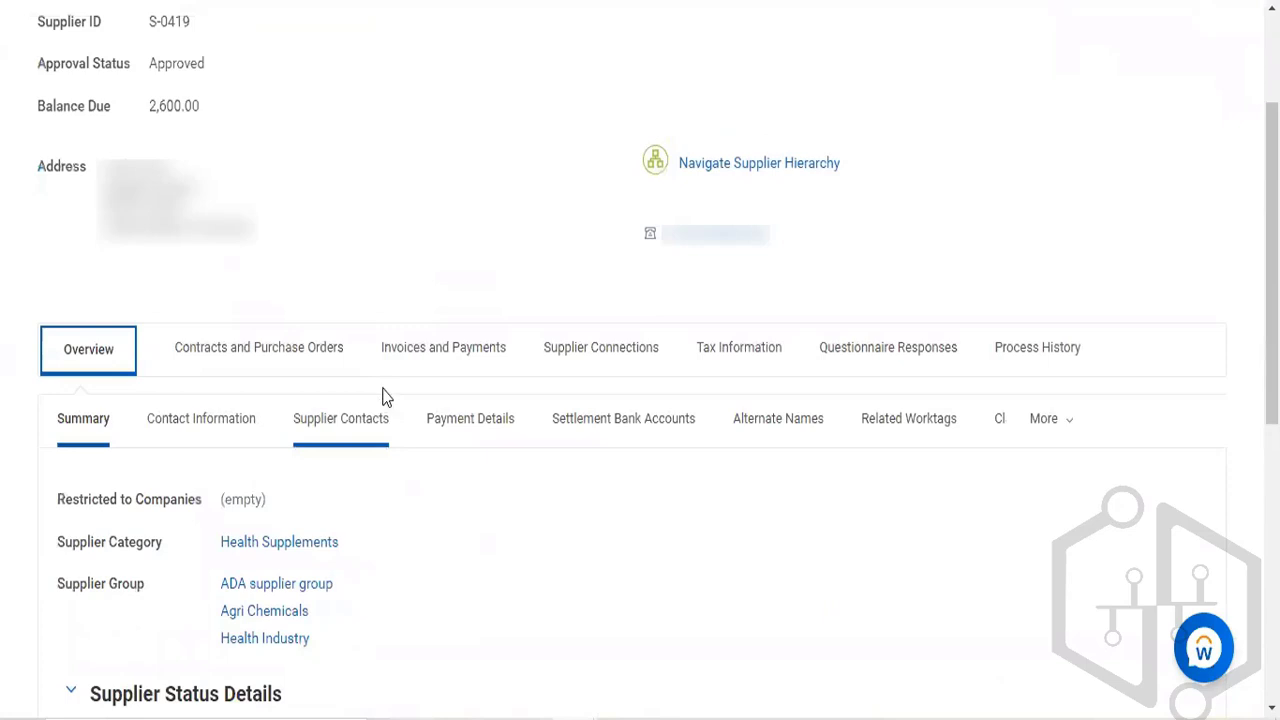
scroll(385, 399, "up", 2)
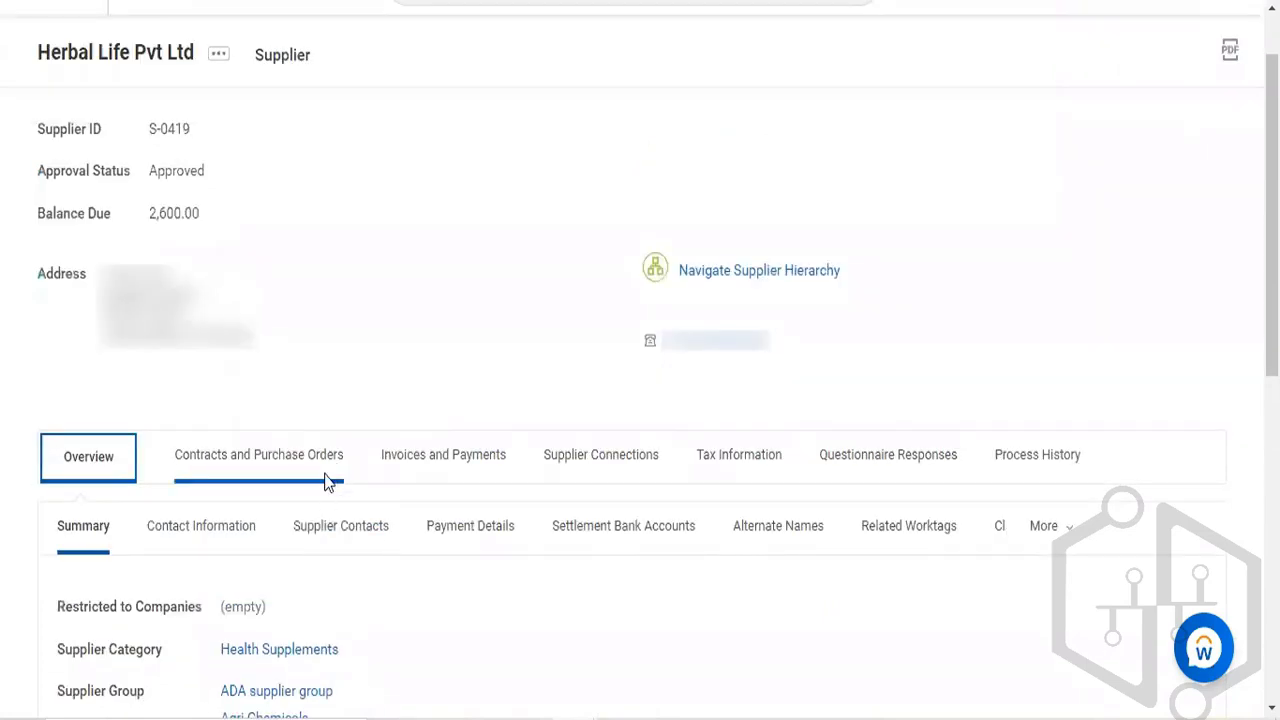
Display the supplier's recent invoices and examine their statuses, invoice amounts and balances due
left_click_drag(331, 482, 432, 492)
left_click(430, 482)
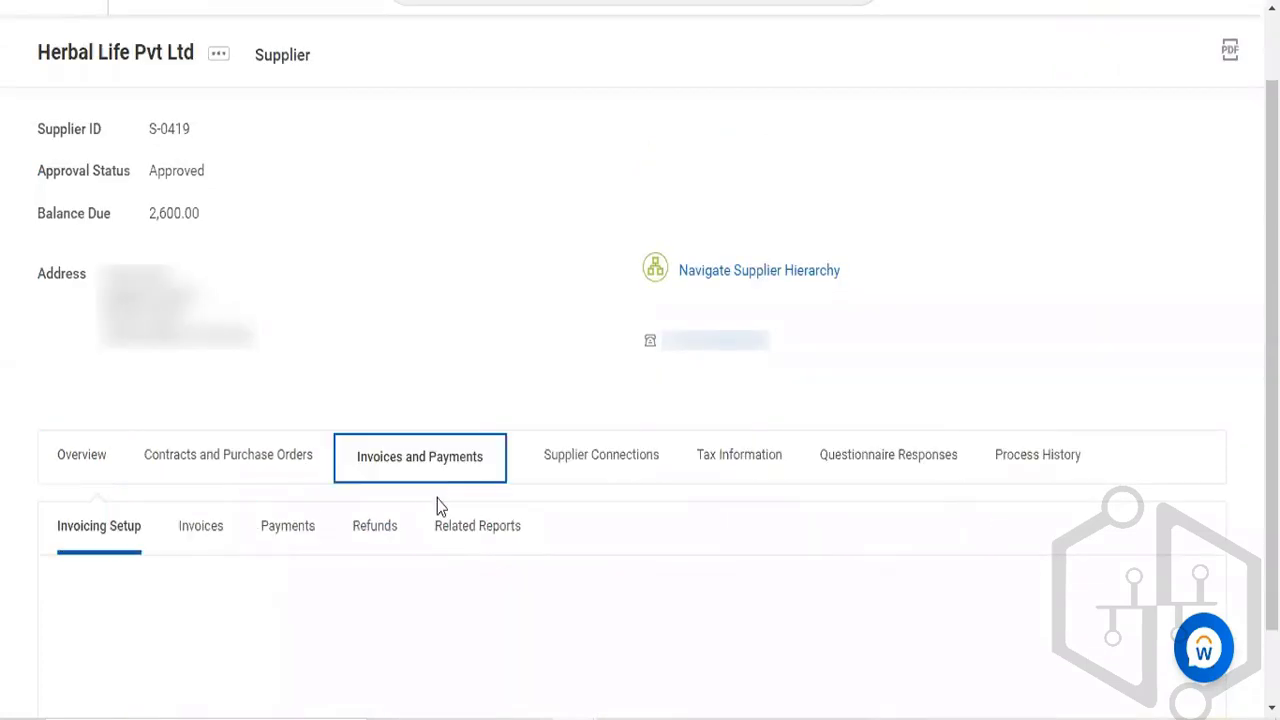
scroll(438, 507, "down", 1)
scroll(438, 507, "down", 1)
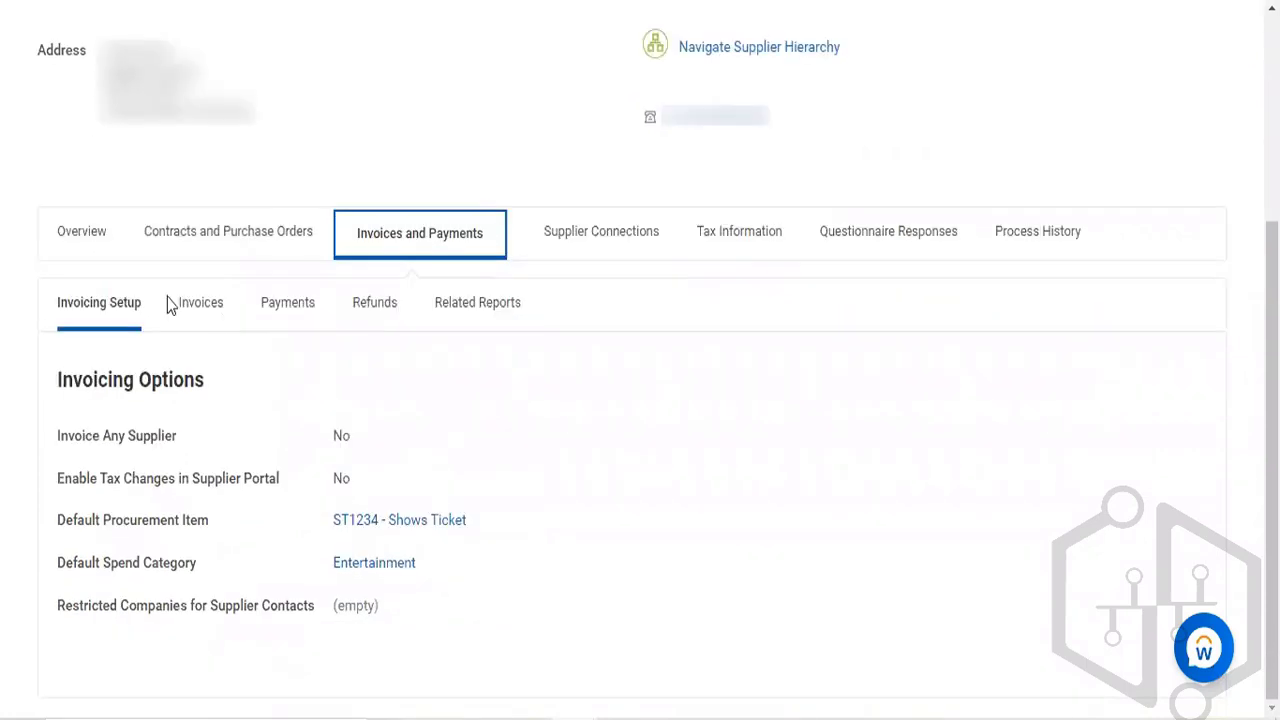
left_click(191, 308)
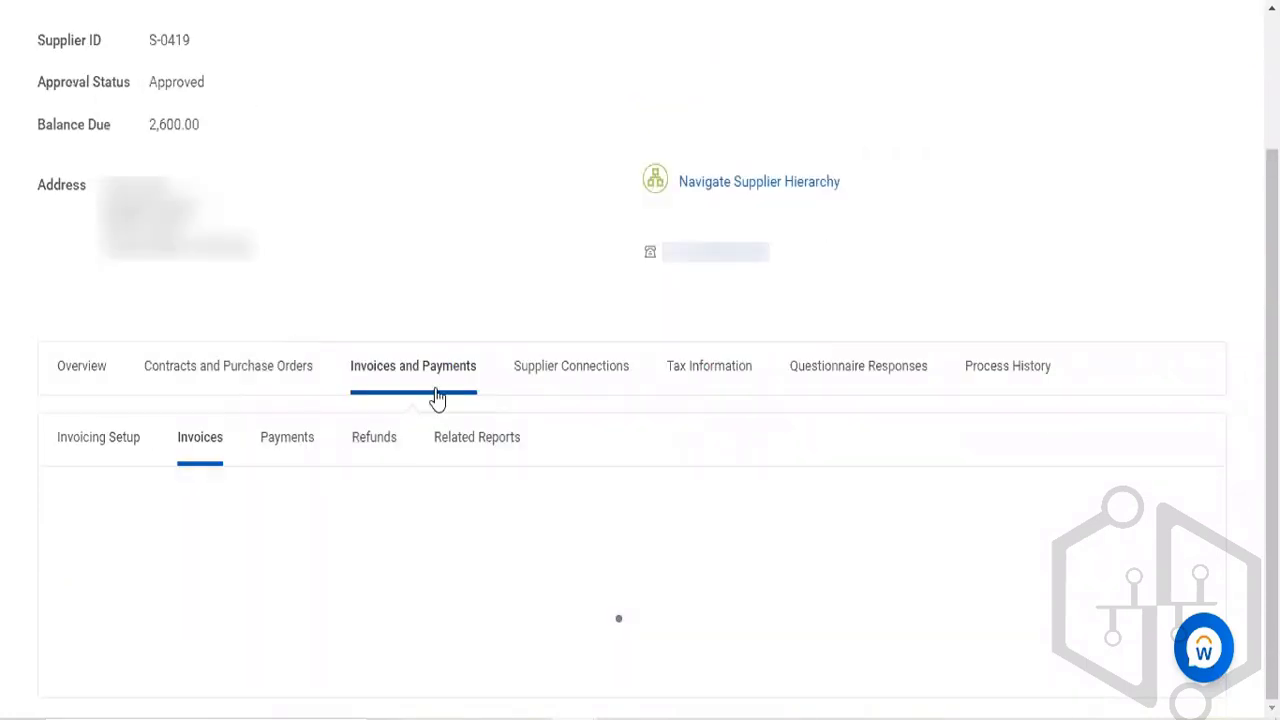
scroll(437, 400, "down", 2)
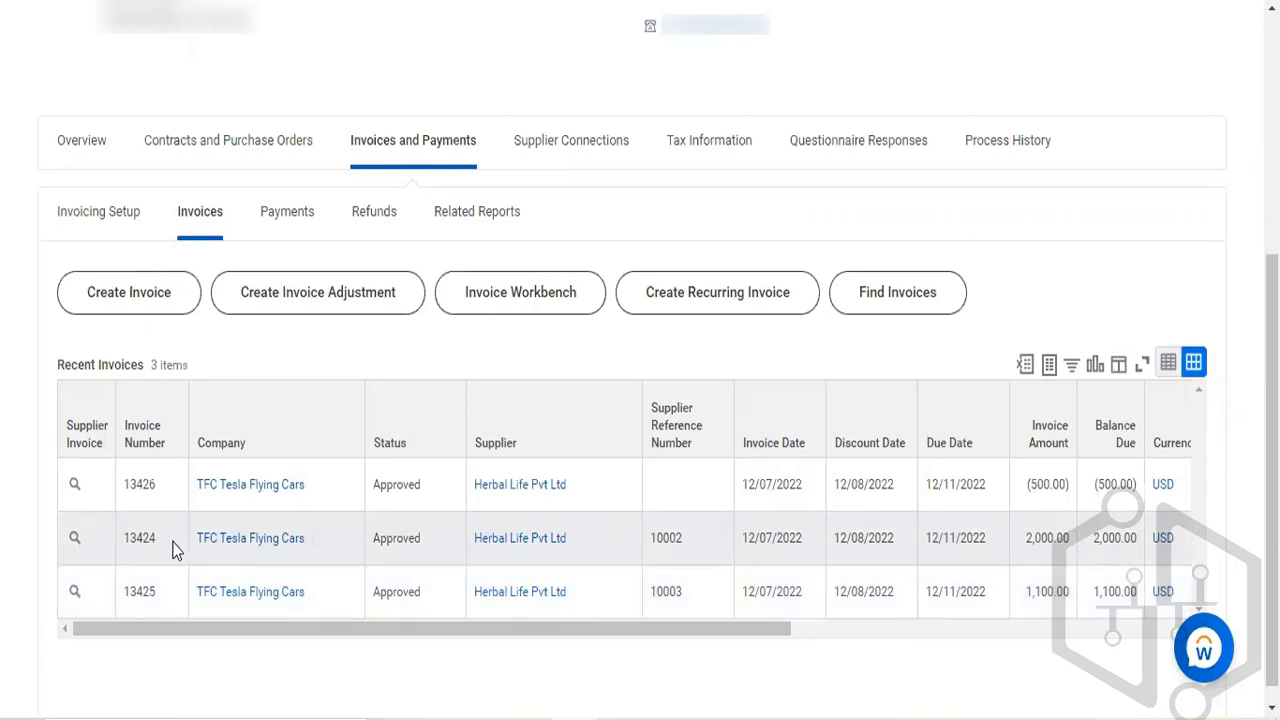
Find the Stop Proxy task by searching for "stop proxy" and end the current proxy session
scroll(250, 467, "up", 5)
left_click(571, 78)
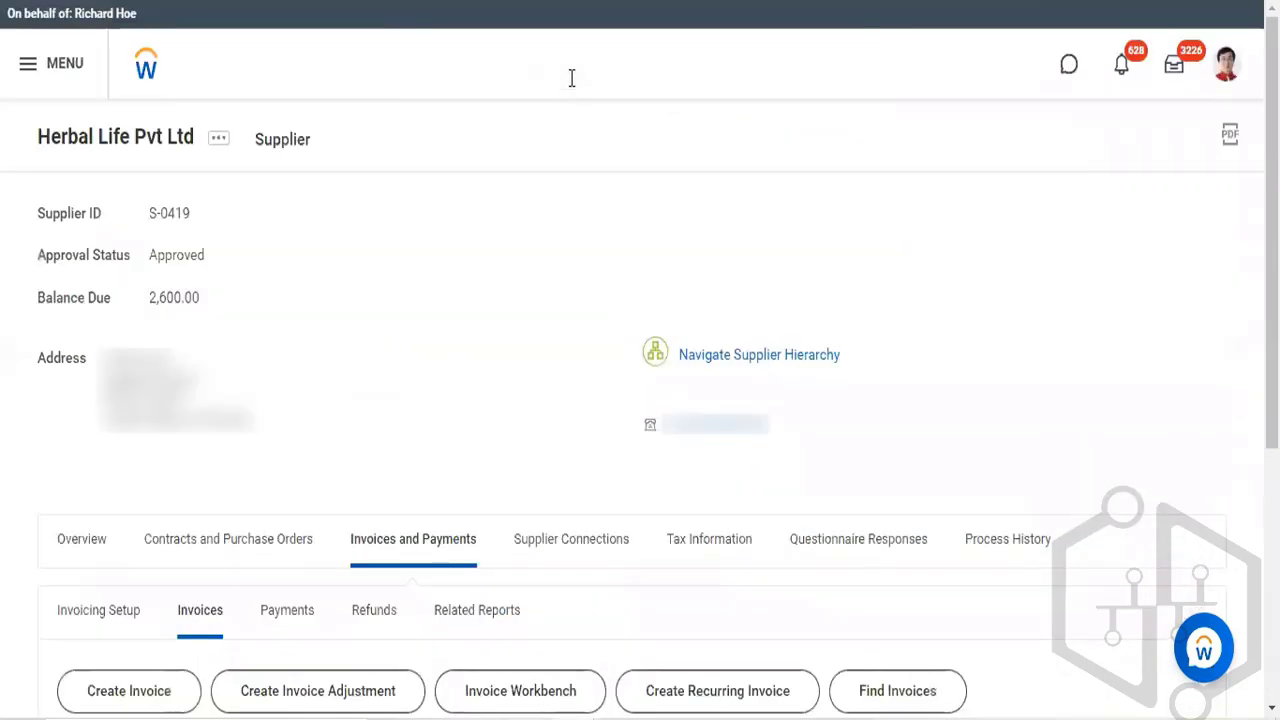
key("BackSpace")
key("BackSpace")
key("BackSpace")
key("BackSpace")
key("BackSpace")
key("BackSpace")
key("BackSpace")
key("BackSpace")
key("BackSpace")
key("BackSpace")
key("BackSpace")
key("BackSpace")
key("BackSpace")
key("BackSpace")
key("BackSpace")
key("BackSpace")
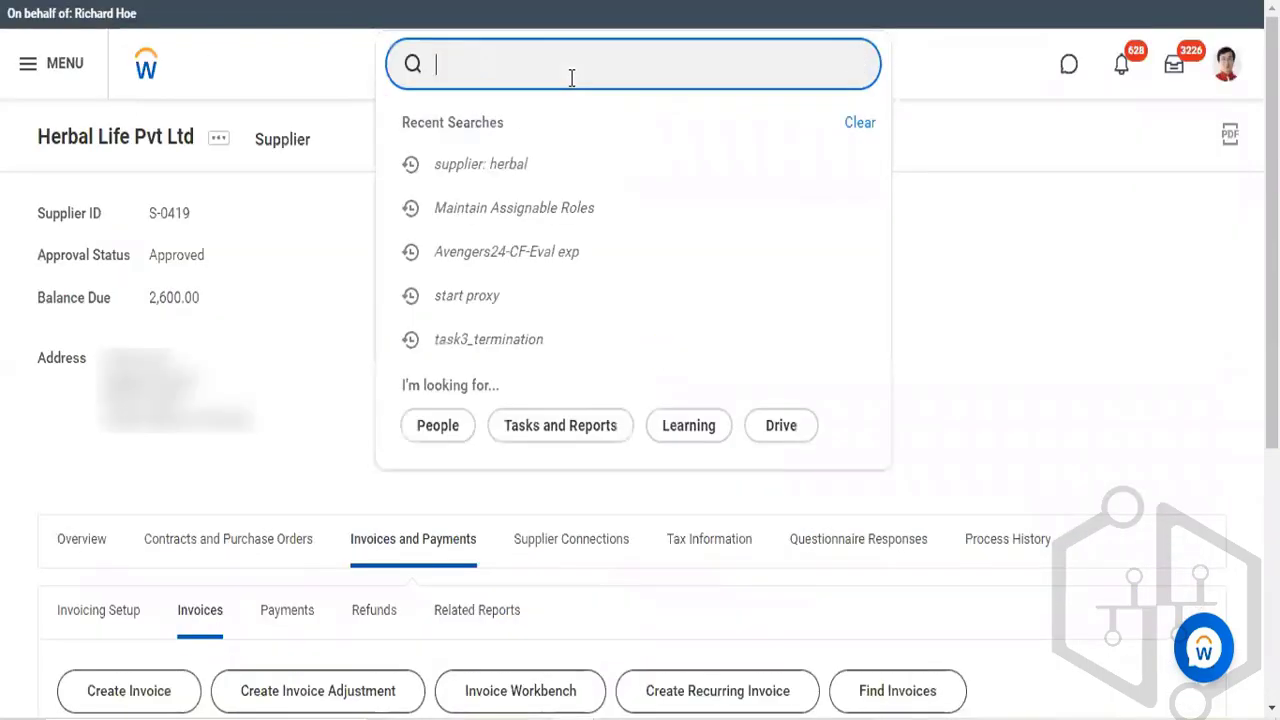
type("stop")
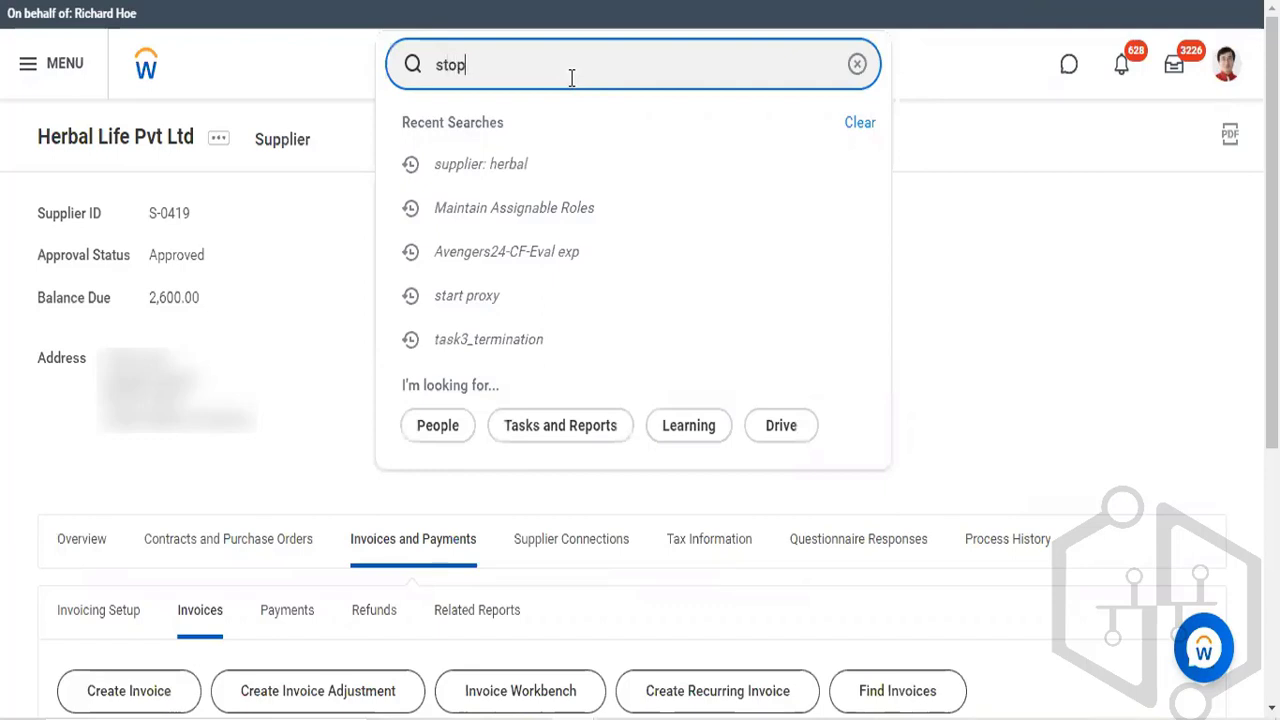
type(" proxy")
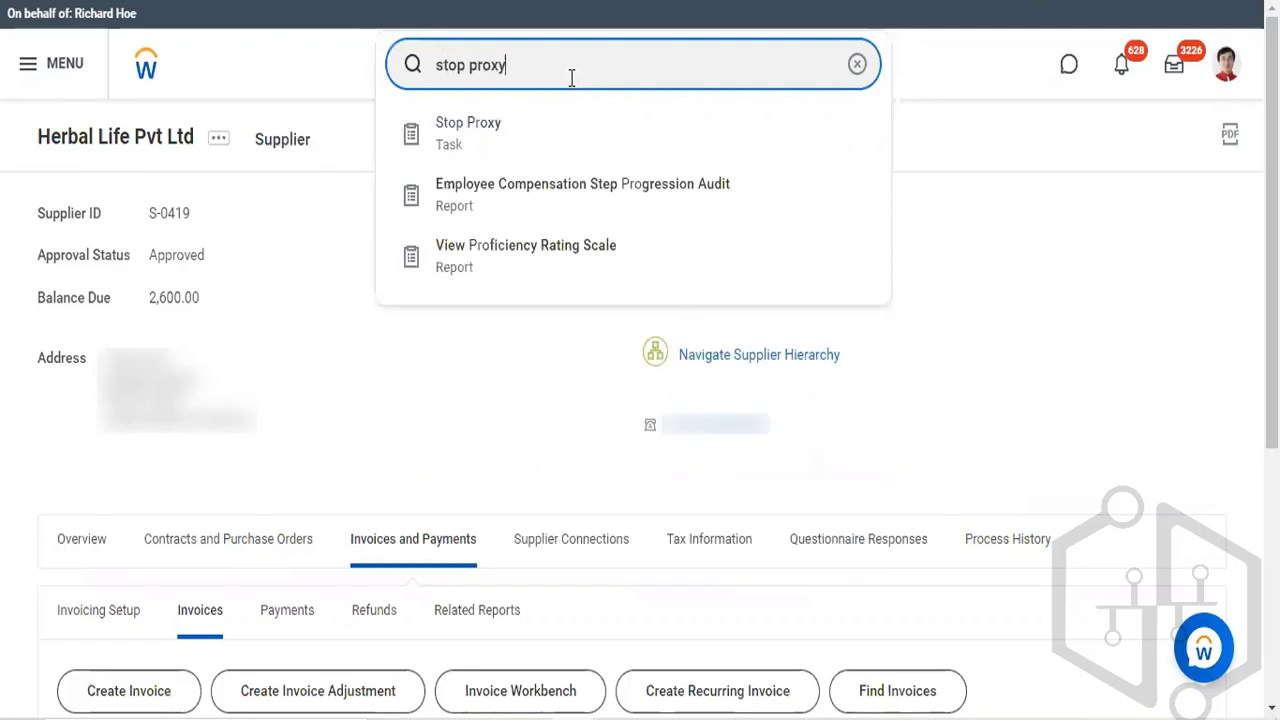
left_click(520, 152)
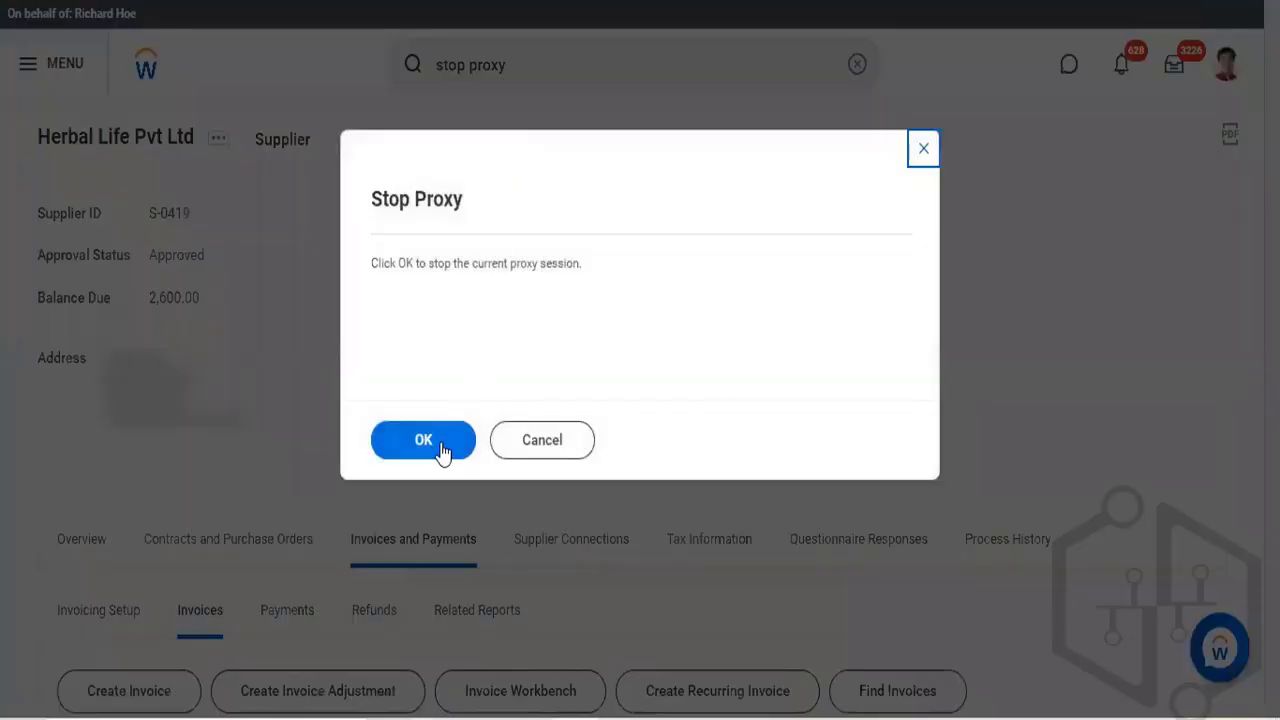
left_click(441, 443)
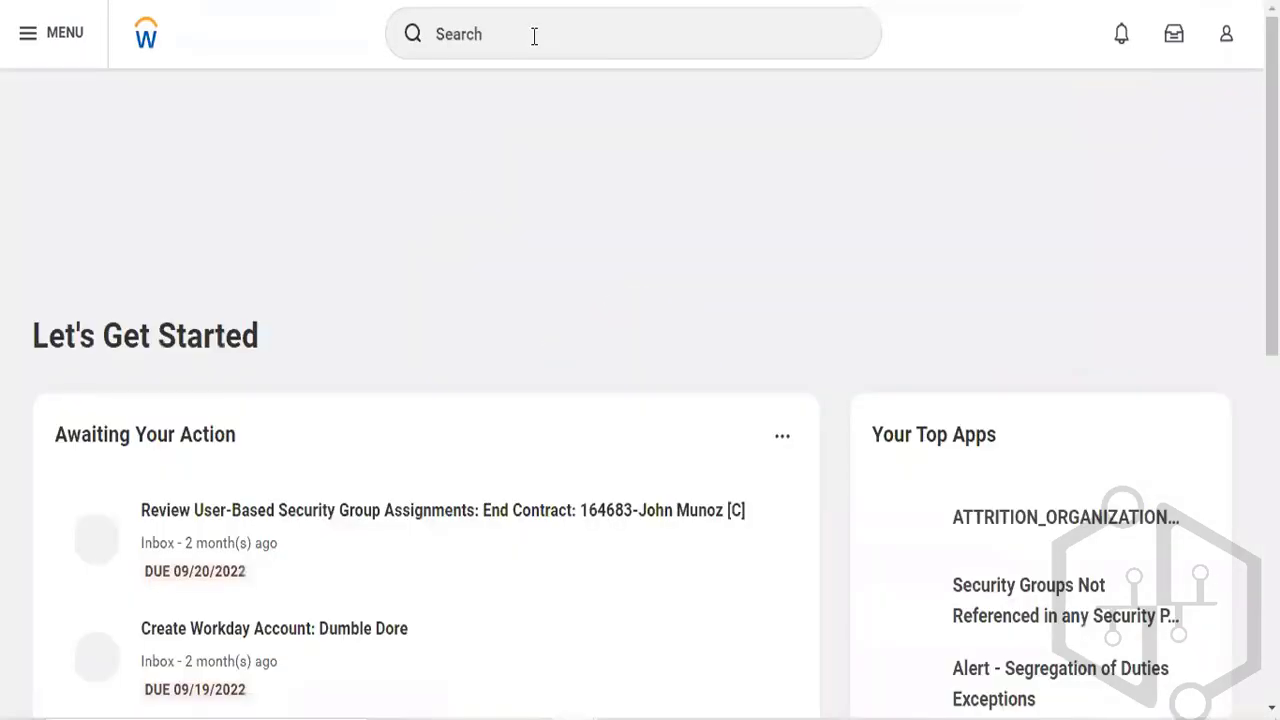
Open the Start Proxy task using the recent search "start proxy"
left_click(534, 36)
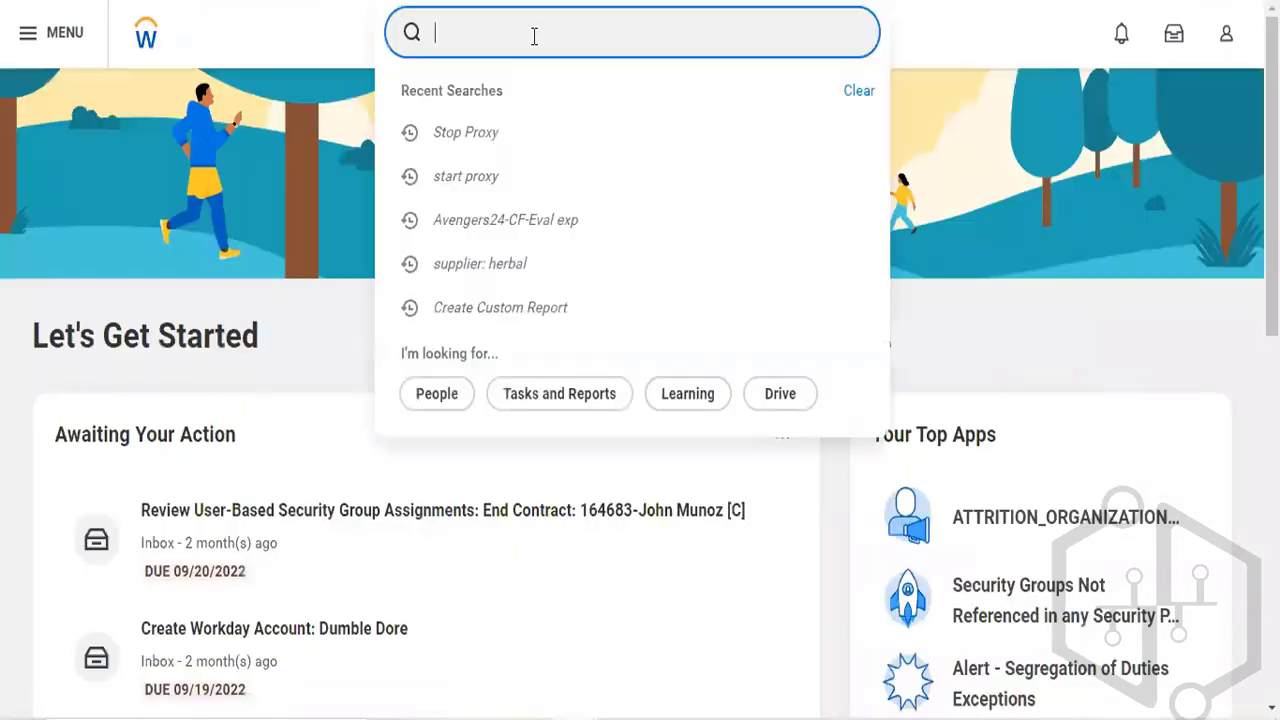
left_click(475, 197)
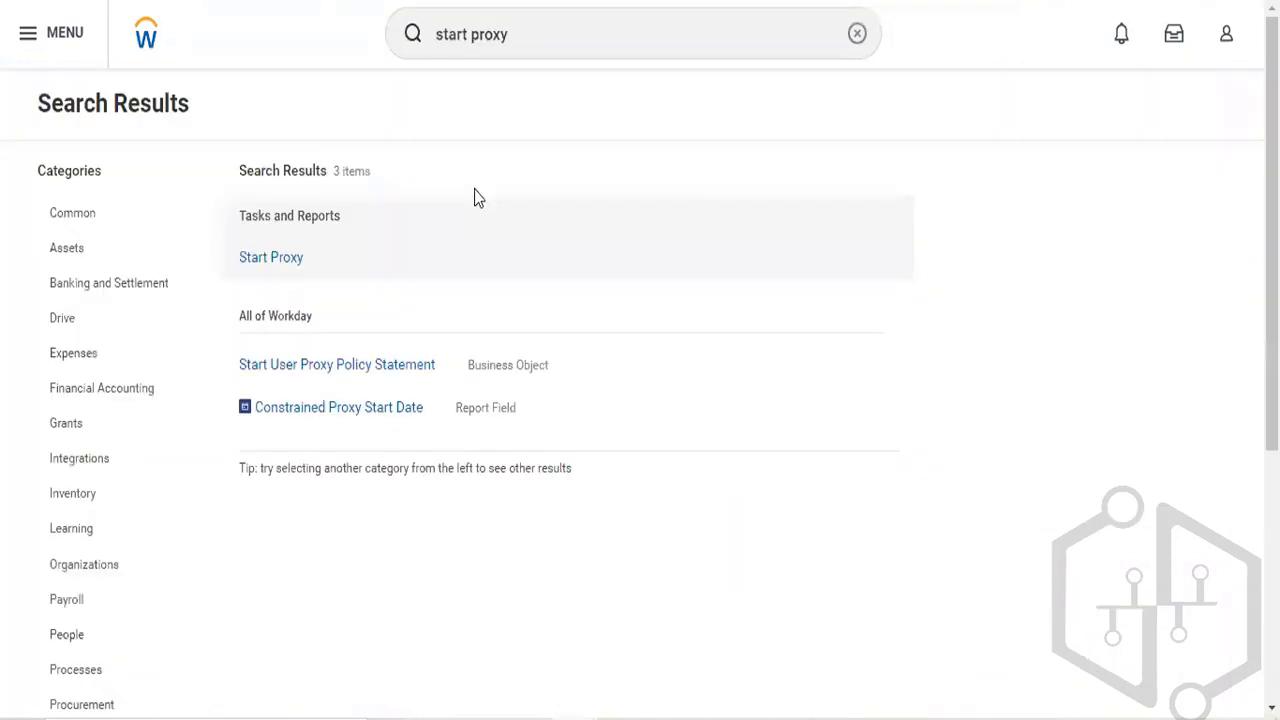
left_click(272, 258)
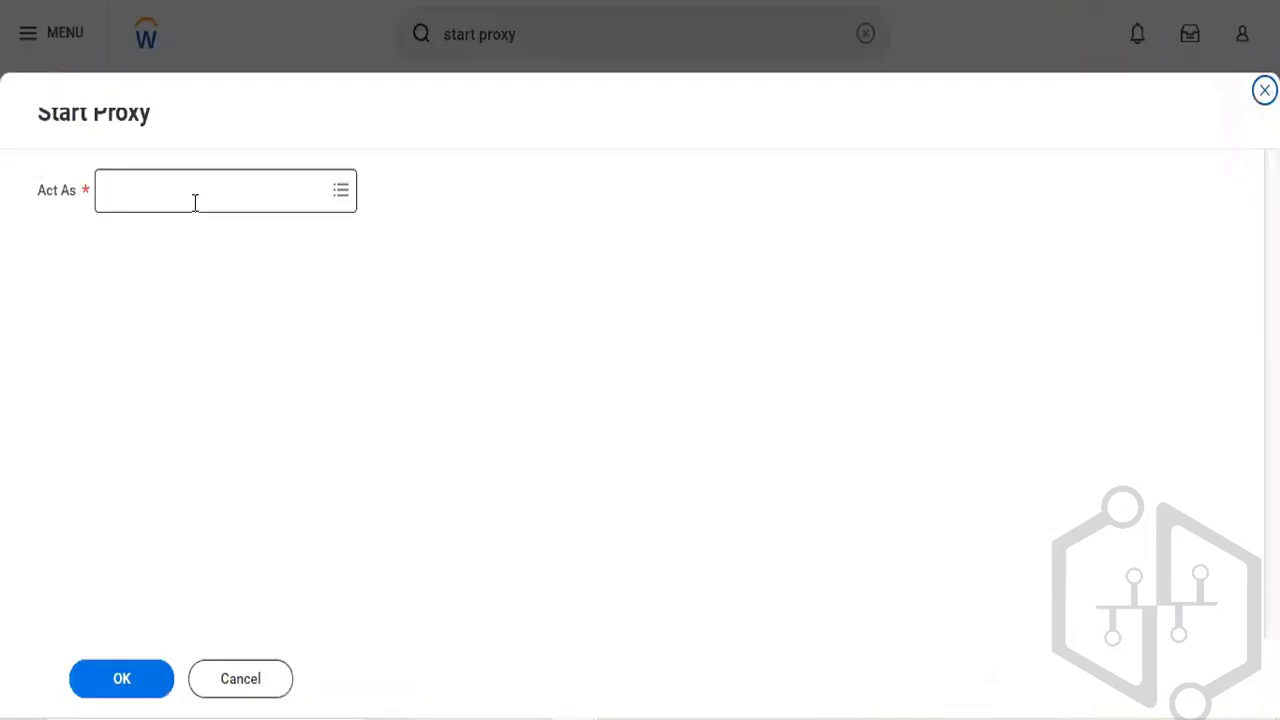
Try to choose the Act As worker by searching a user name abbreviation and the worker's first name
left_click(195, 202)
type("lmc")
key("Return")
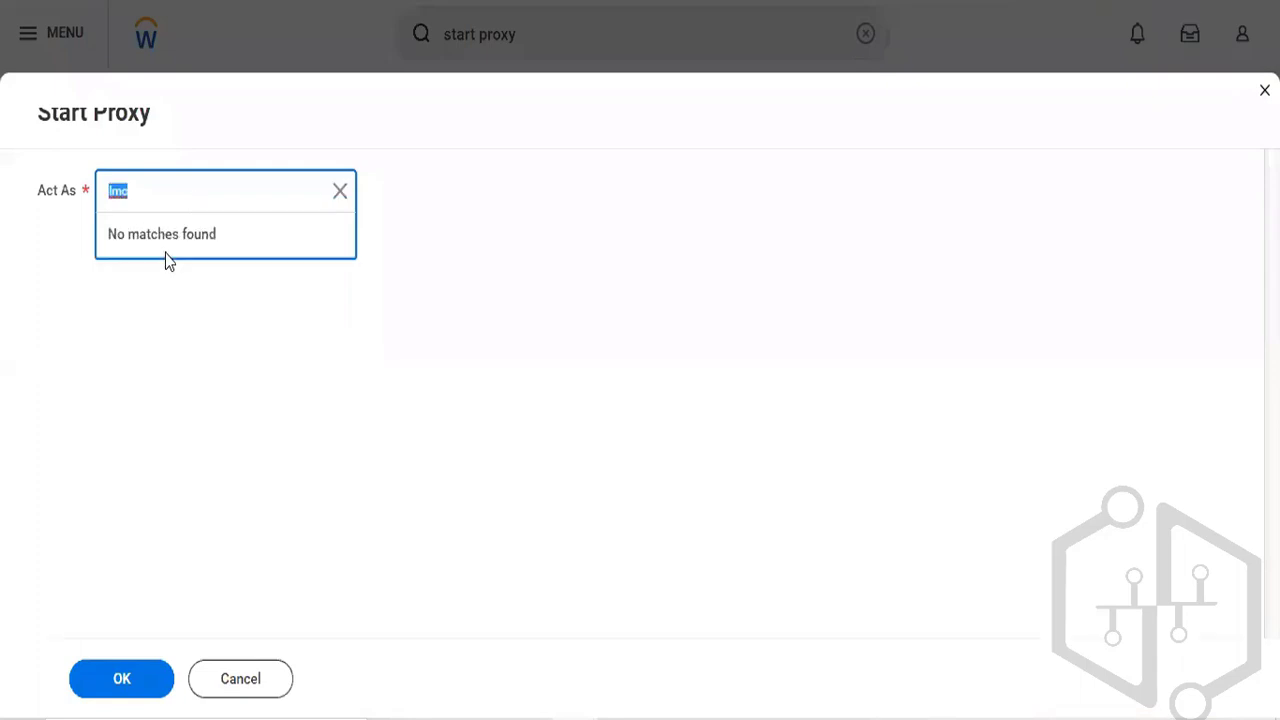
key("BackSpace")
type("lmc")
key("Return")
key("BackSpace")
type("lc")
type("gan")
key("BackSpace")
key("BackSpace")
type("an")
key("Return")
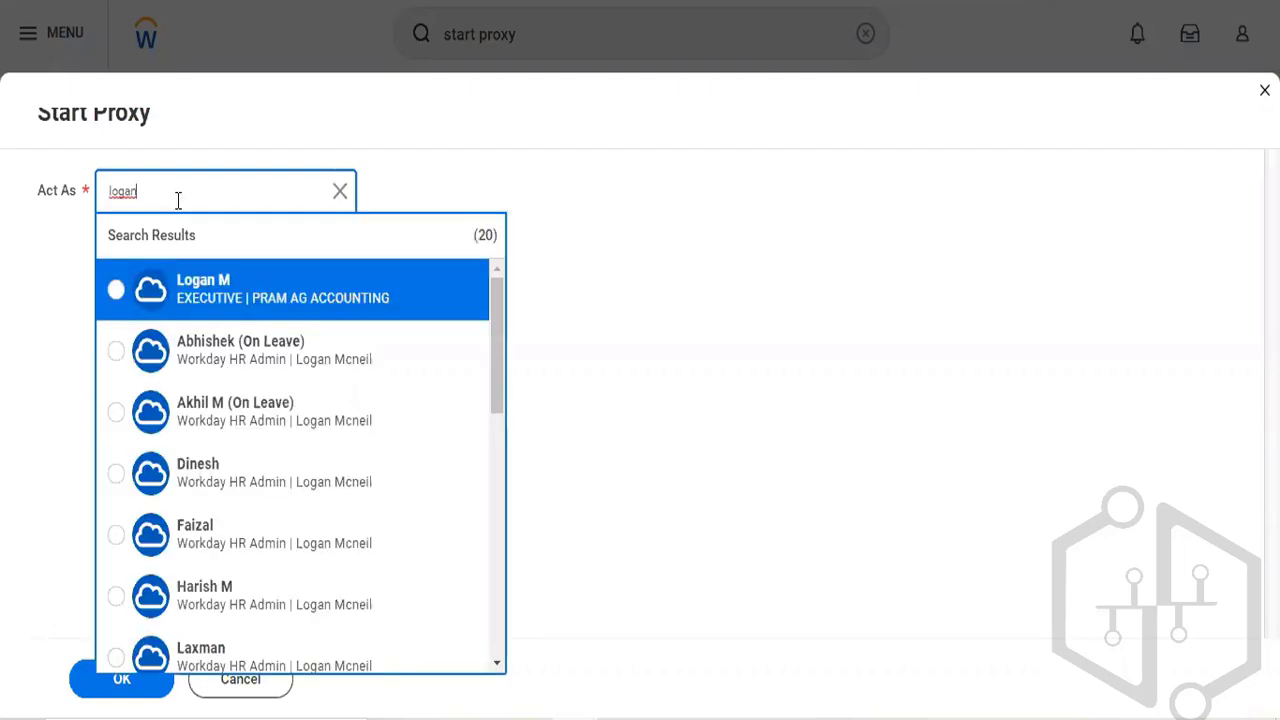
key("Return")
left_click(230, 297)
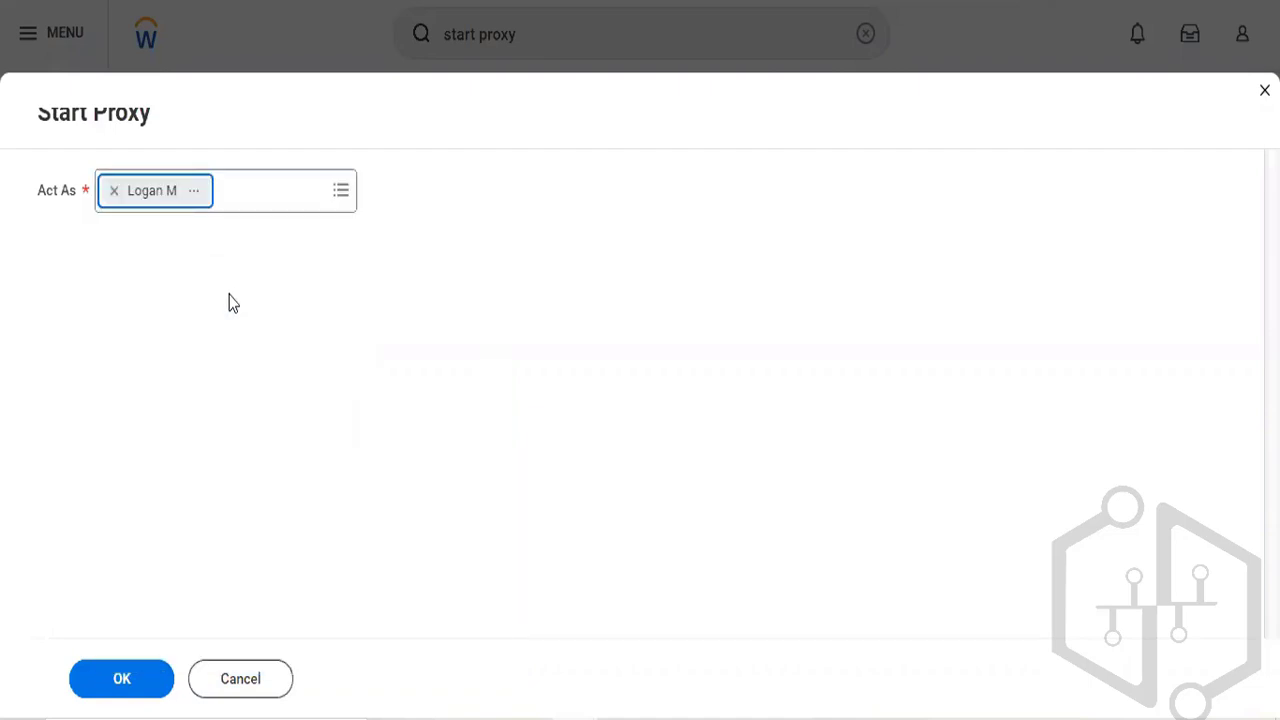
Remove the chosen Act As worker and try finding the intended one by user name variants
left_click(113, 190)
type("log")
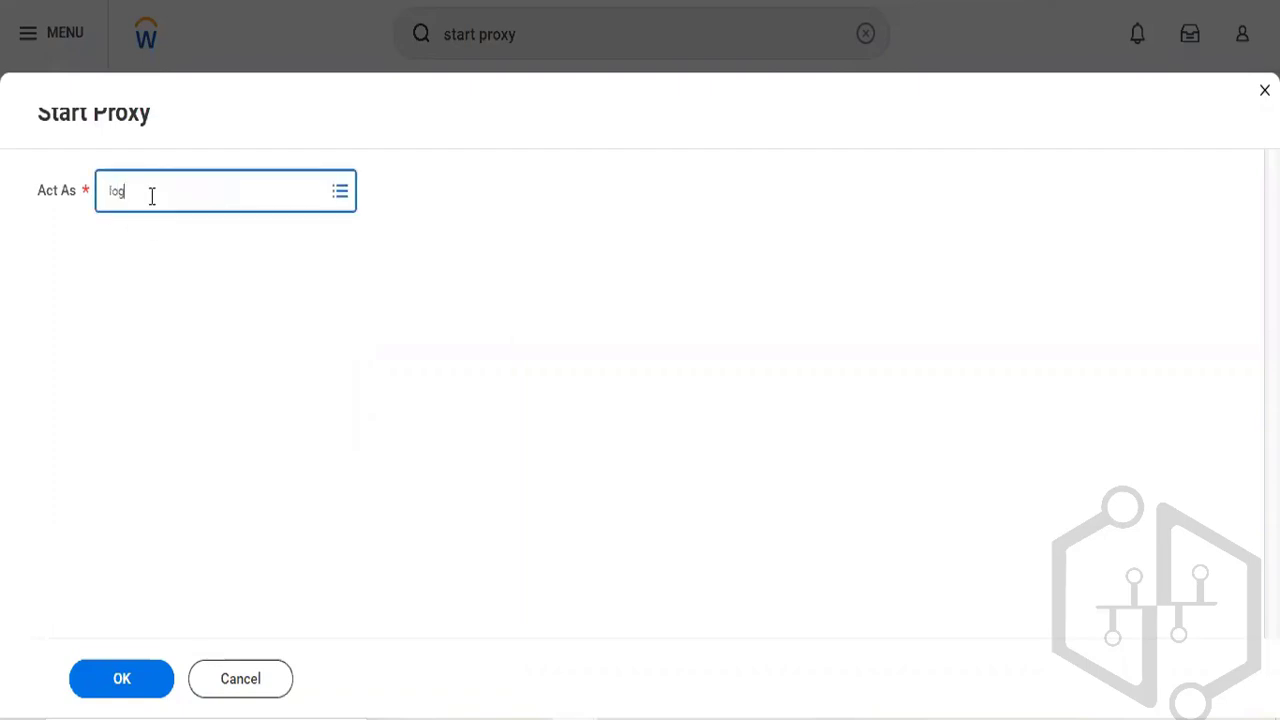
key("BackSpace")
key("BackSpace")
type("lmc")
key("Return")
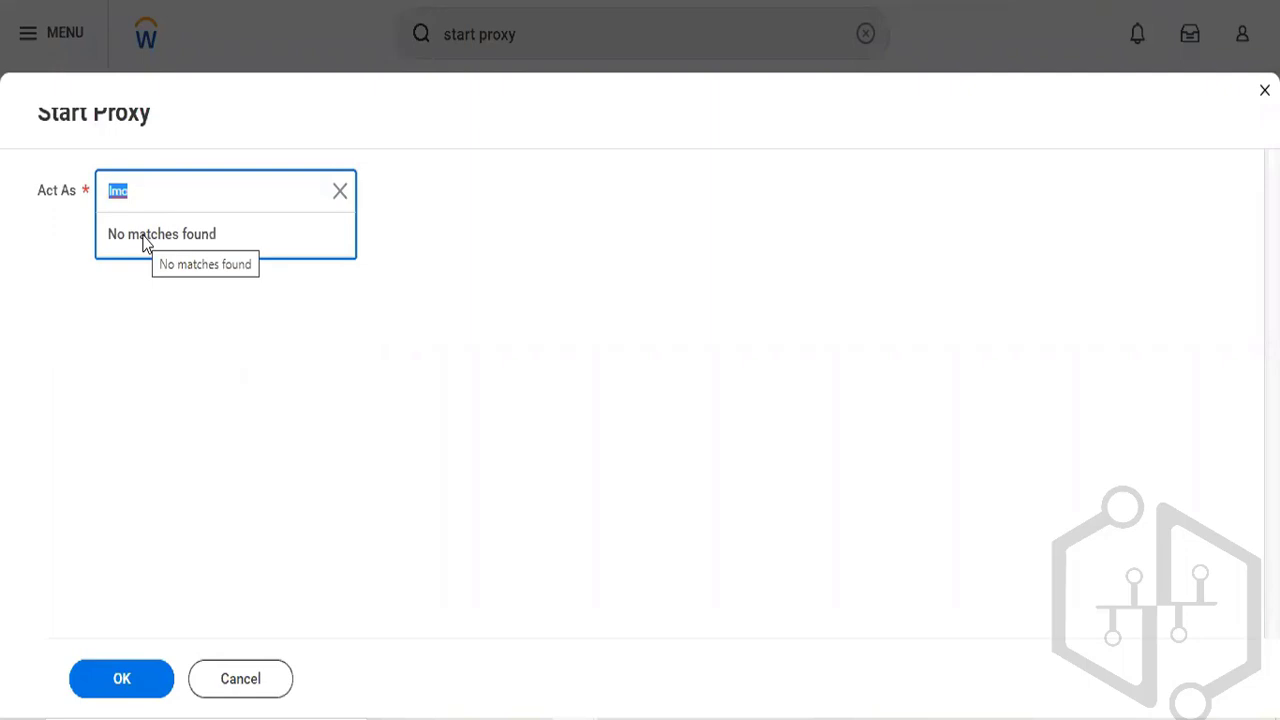
key("BackSpace")
key("BackSpace")
key("BackSpace")
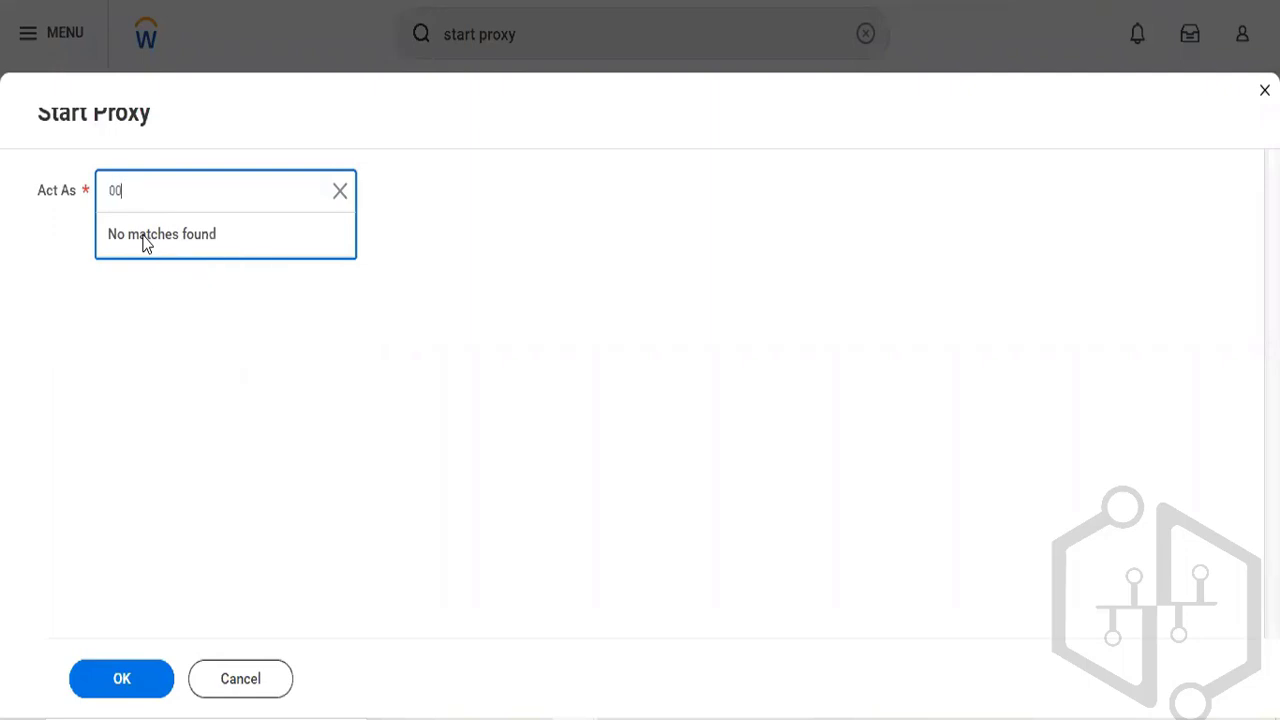
type("lmcnie")
key("Return")
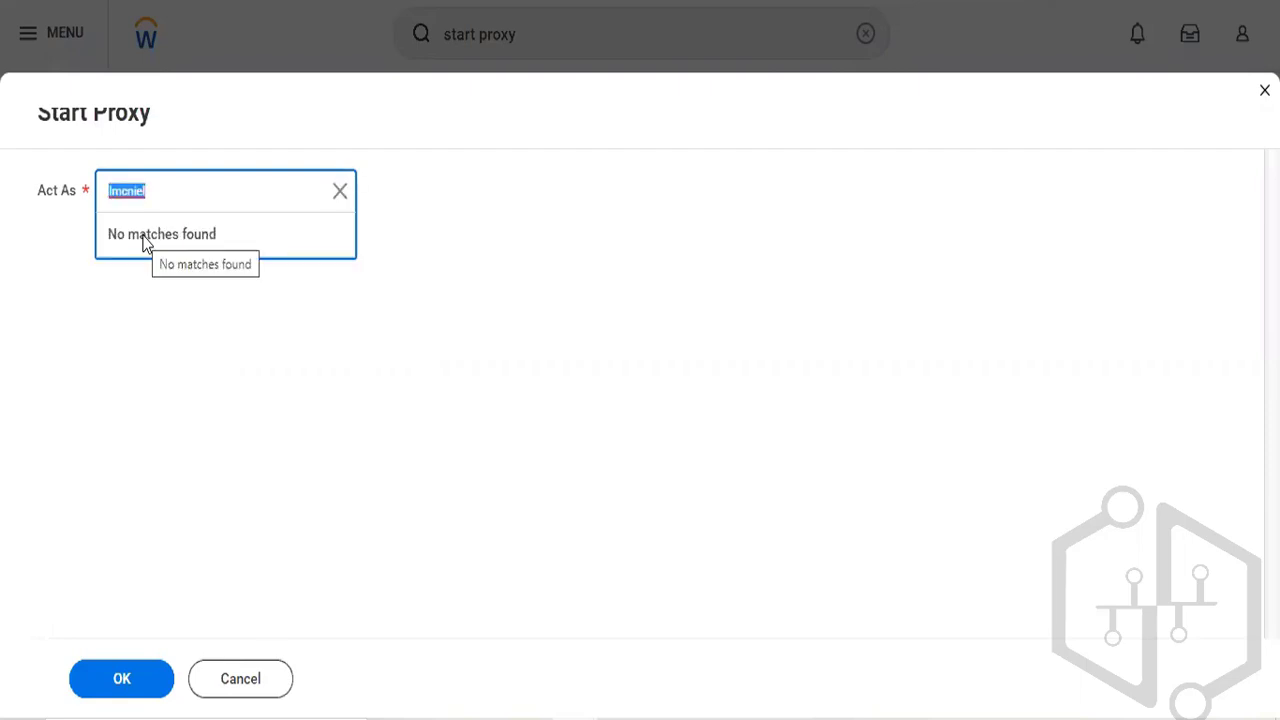
Find the intended worker by first name and partial surname in Act As and start the proxy session
left_click(178, 194)
key("BackSpace")
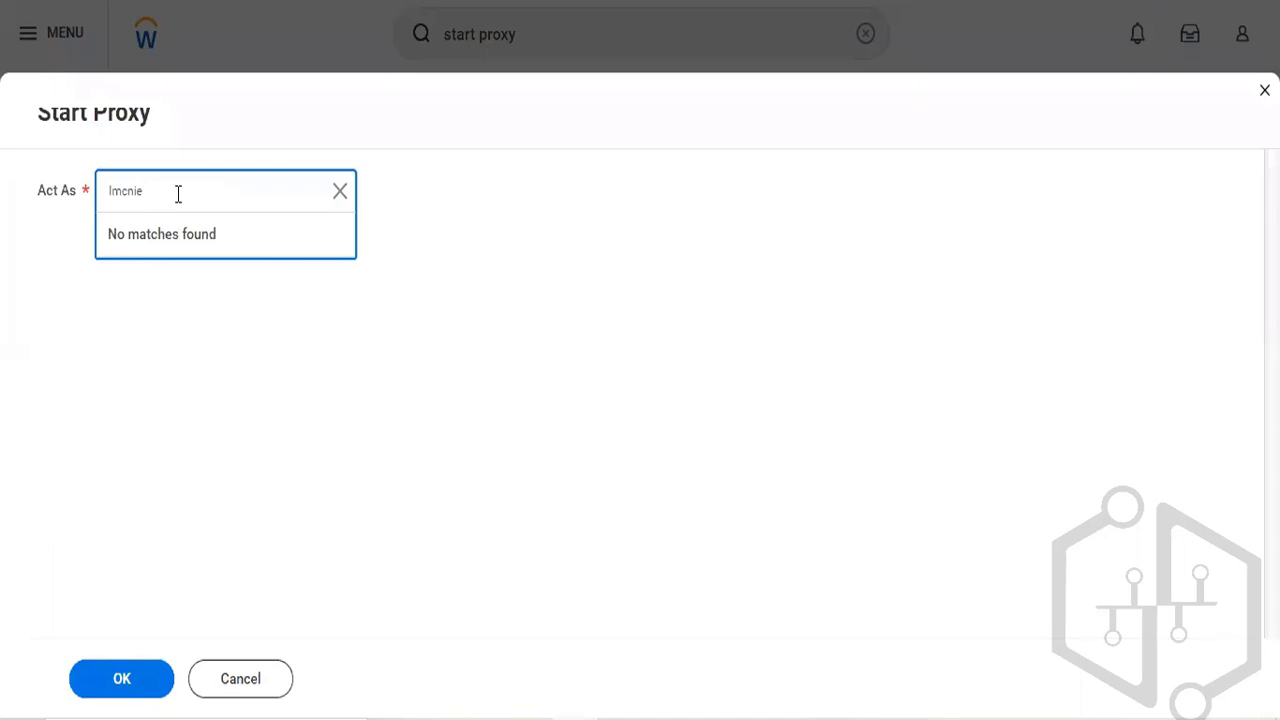
key("BackSpace")
key("BackSpace")
type("eil")
key("Return")
type("logan mc")
key("Return")
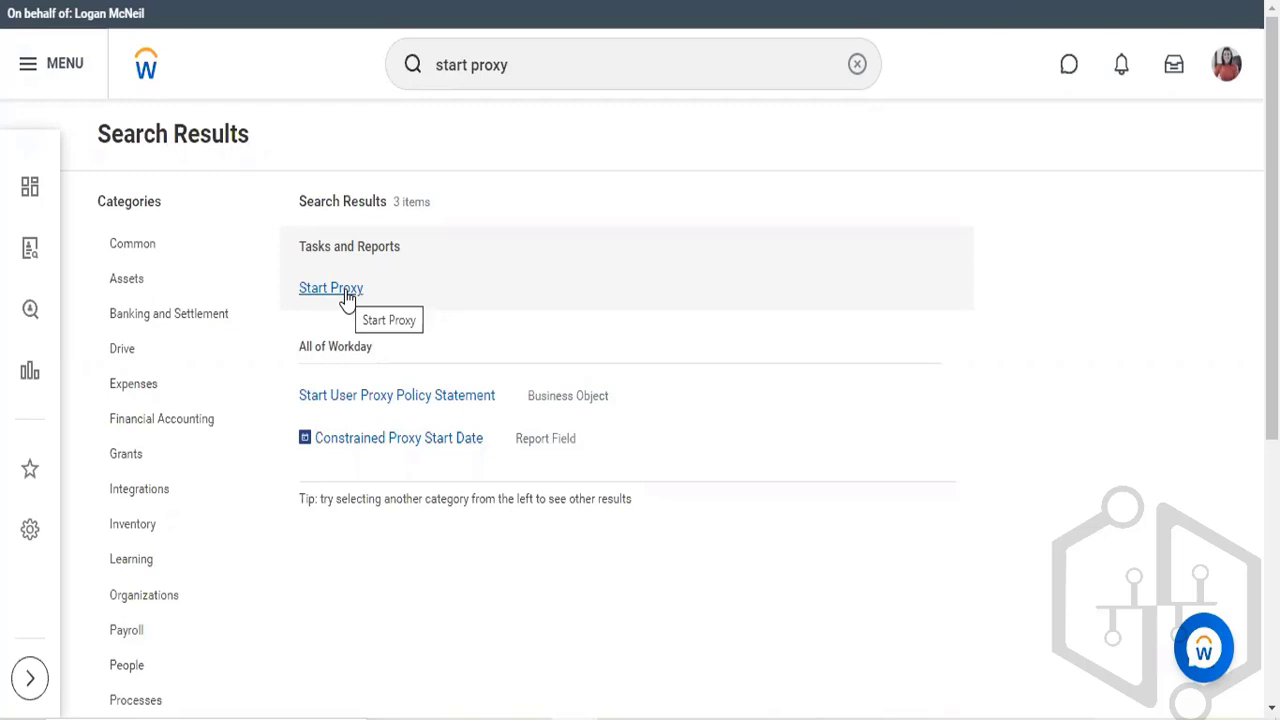
left_click(345, 290)
left_click(230, 215)
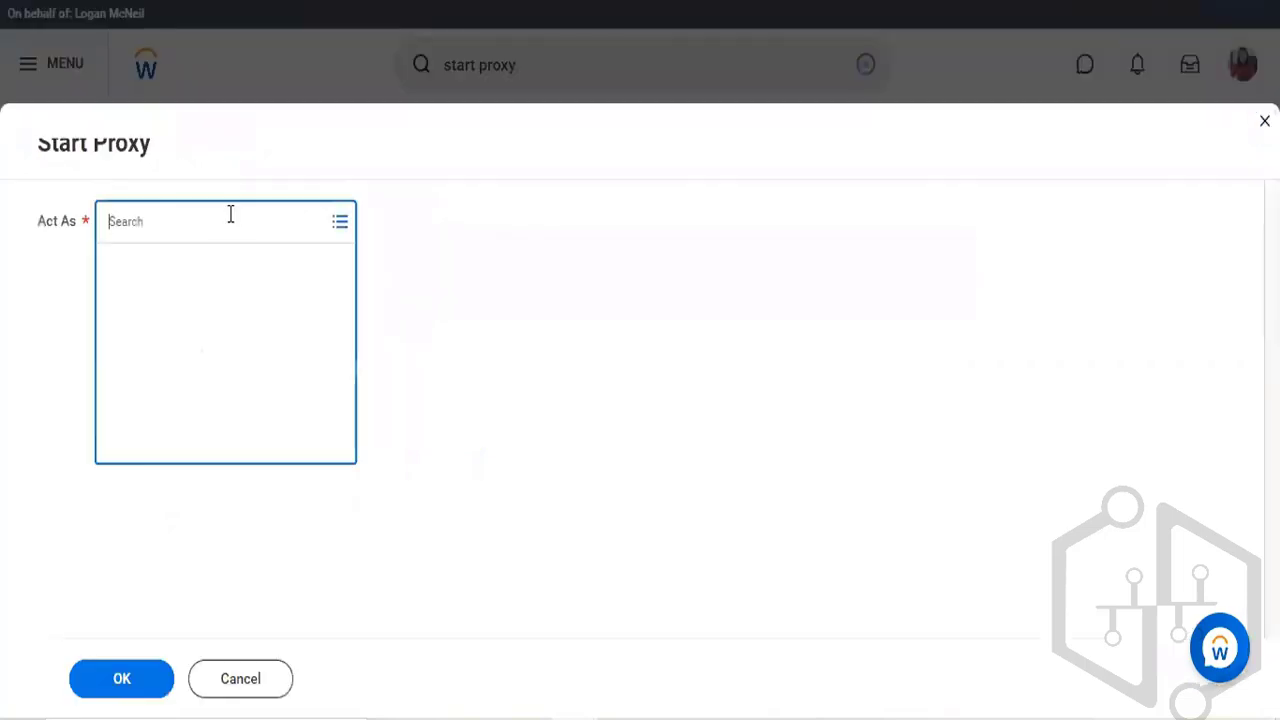
type("lmc")
key("Return")
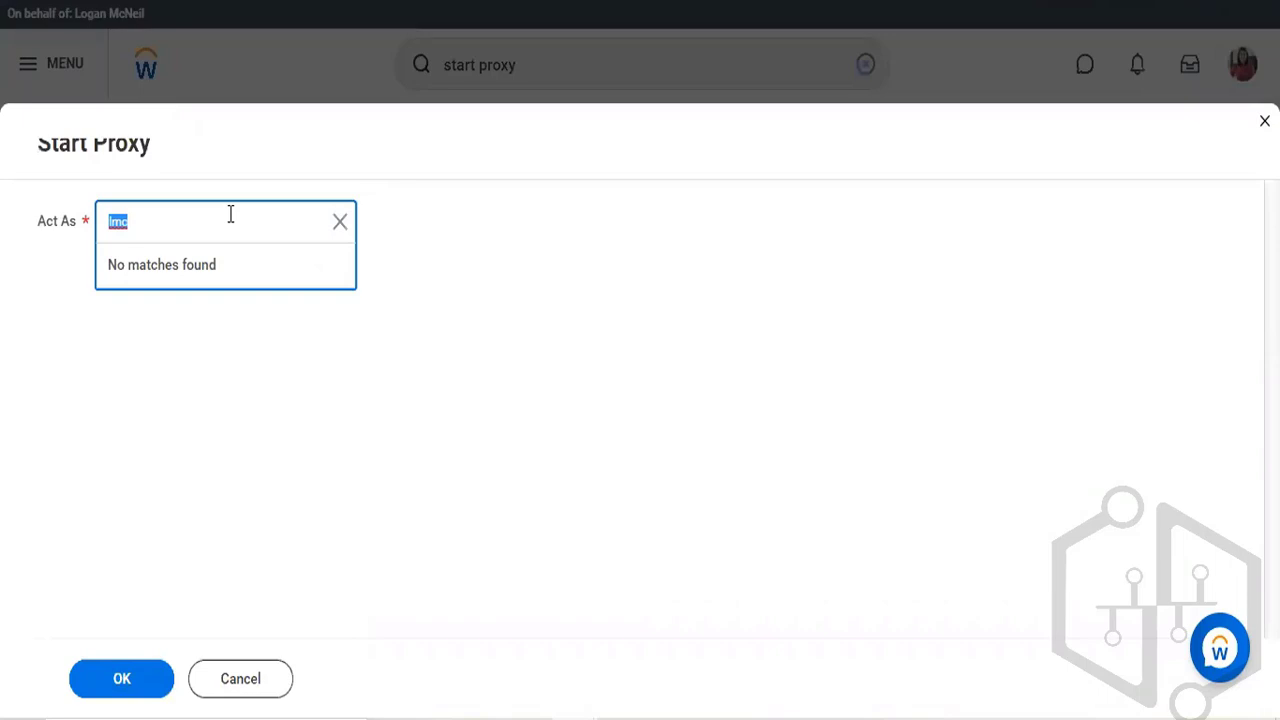
left_click(249, 688)
left_click(250, 690)
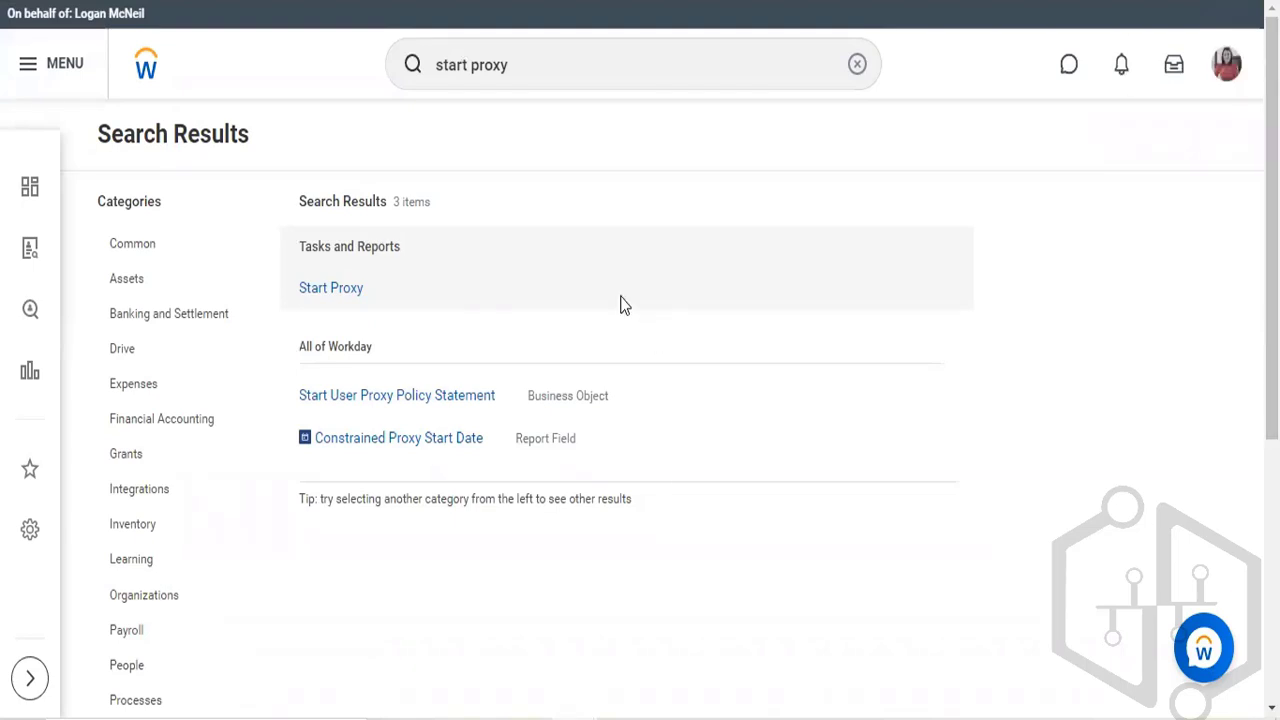
Search for "create supplier in" in place of the old query and open the Create Supplier Invoice task
double_click(614, 80)
key("BackSpace")
key("BackSpace")
key("BackSpace")
key("BackSpace")
key("BackSpace")
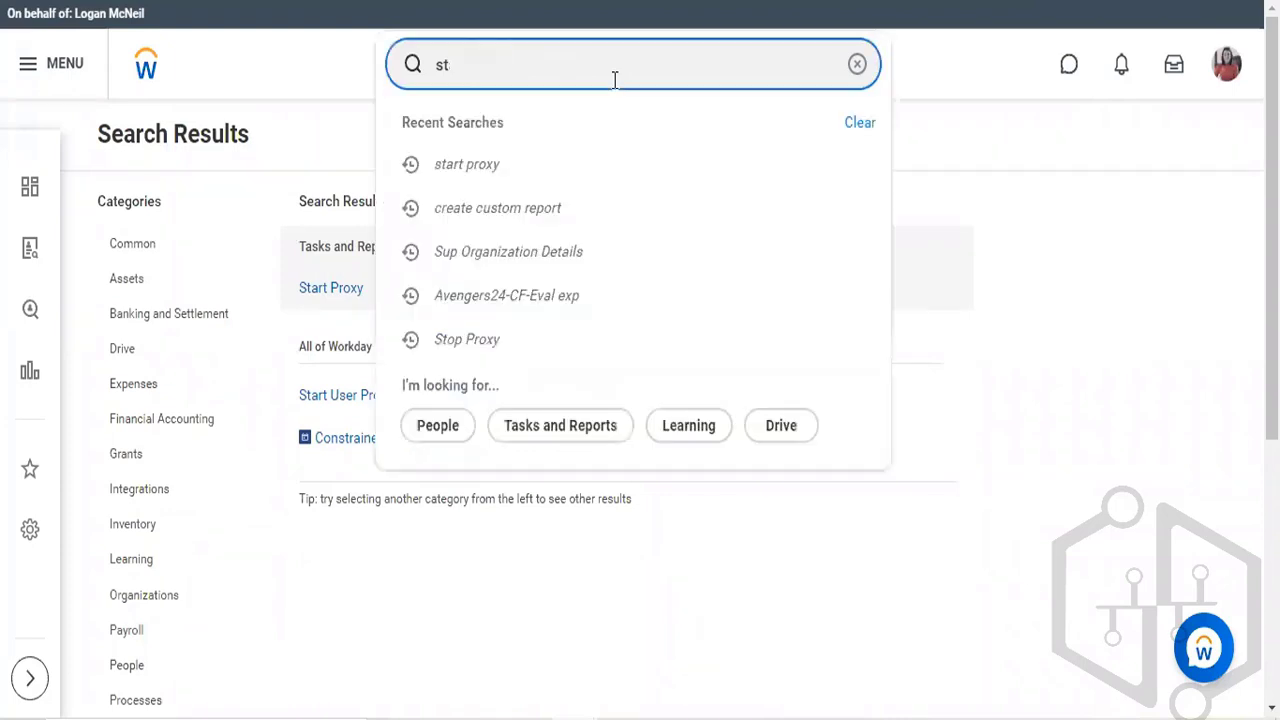
key("BackSpace")
key("BackSpace")
type("create supplier")
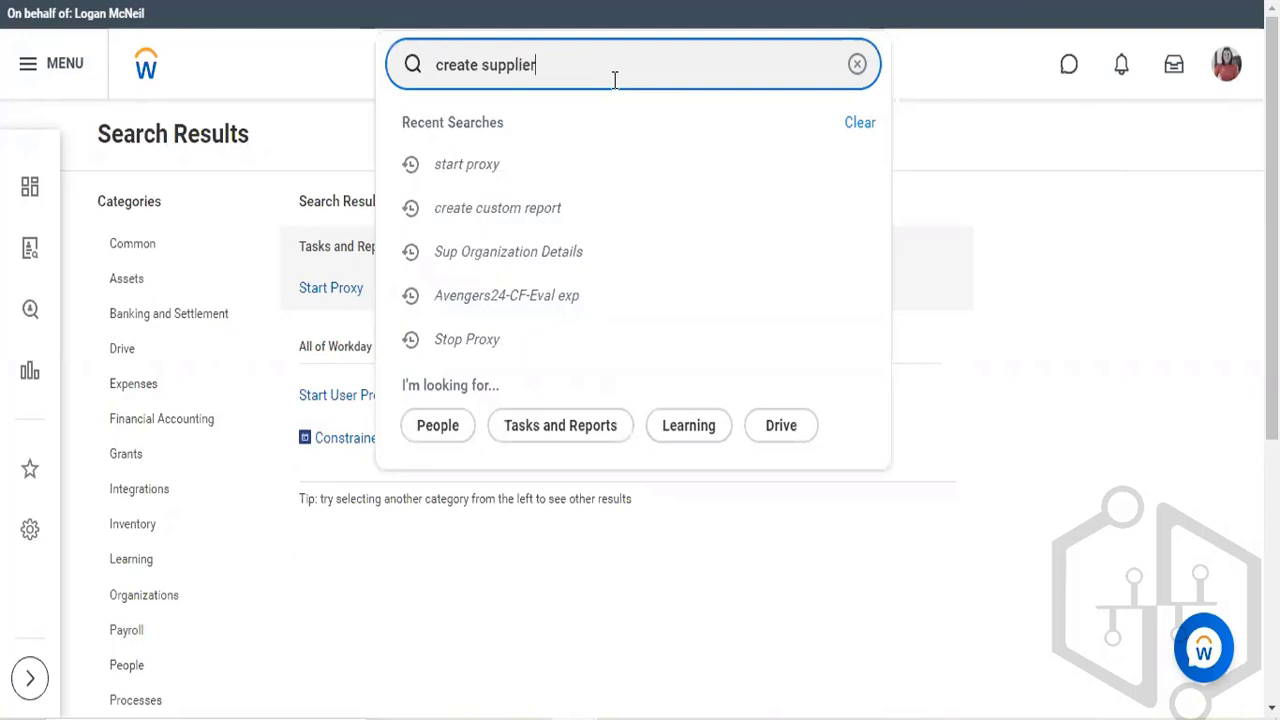
type(" in")
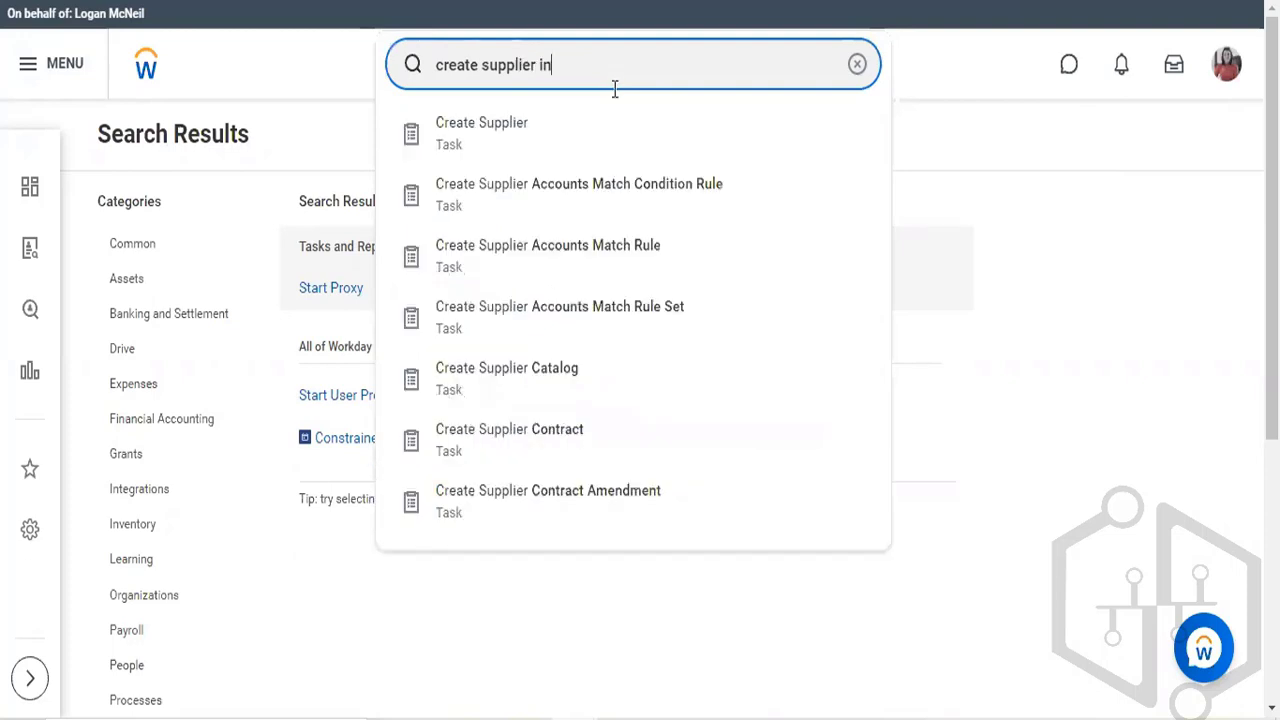
left_click(577, 124)
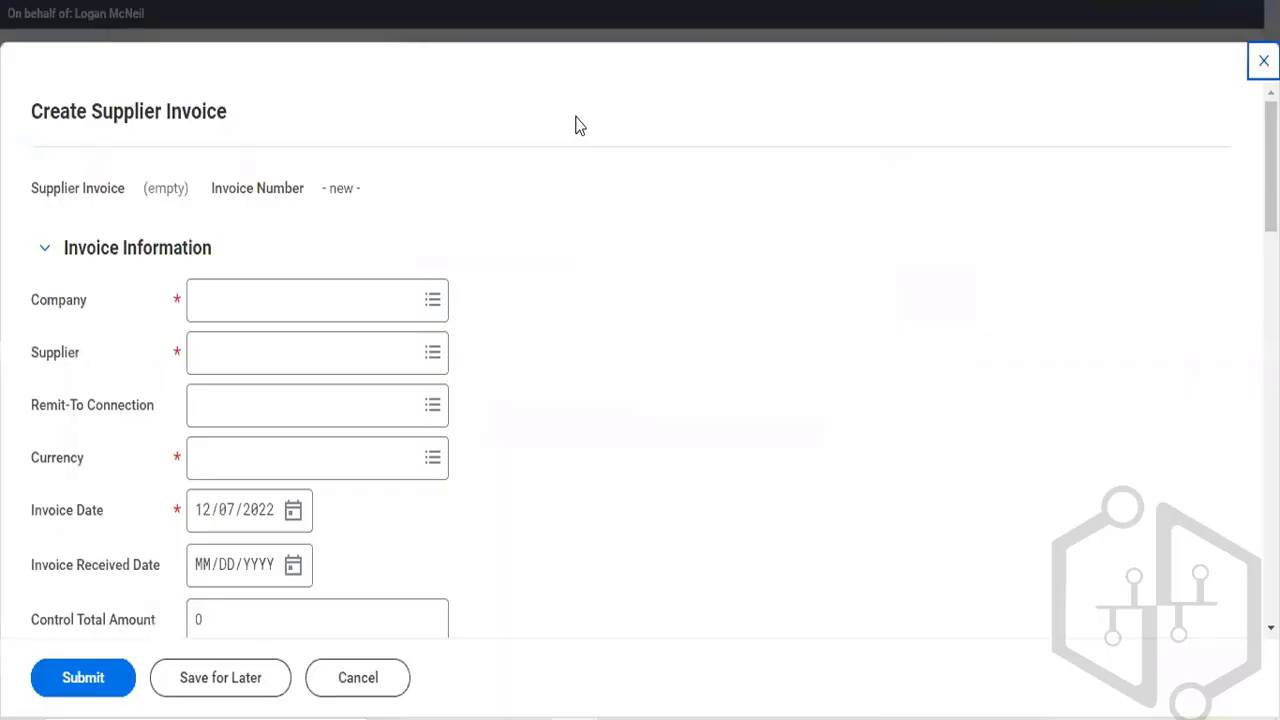
Set the invoice's Company to TFC Tesla Flying Cars and its Supplier to Herbal Life Pvt Ltd
scroll(389, 266, "down", 2)
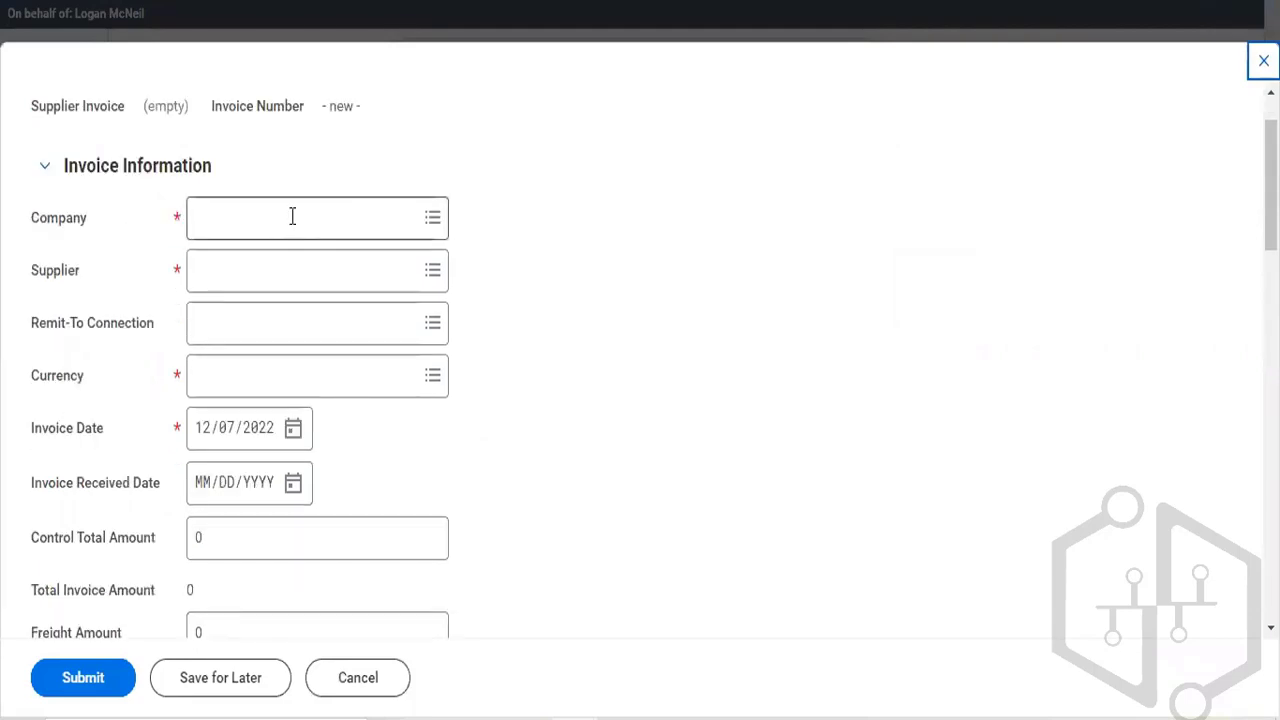
left_click(292, 216)
type("tfc")
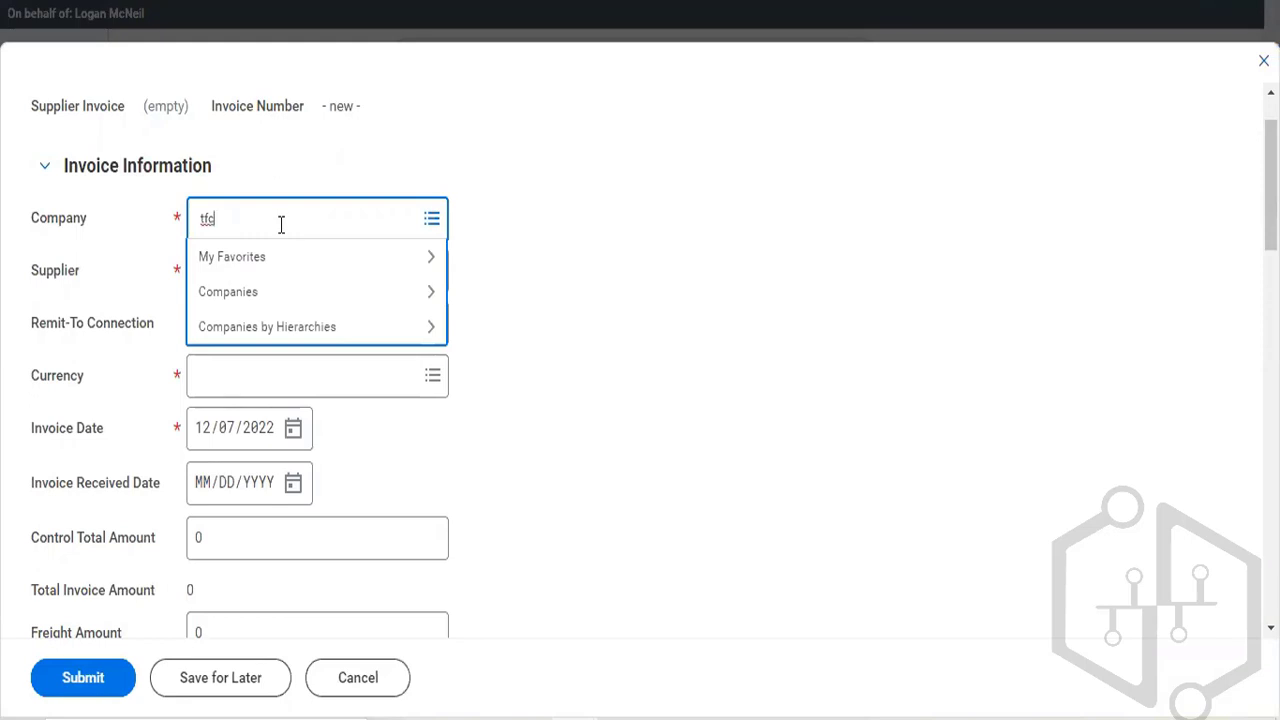
key("Return")
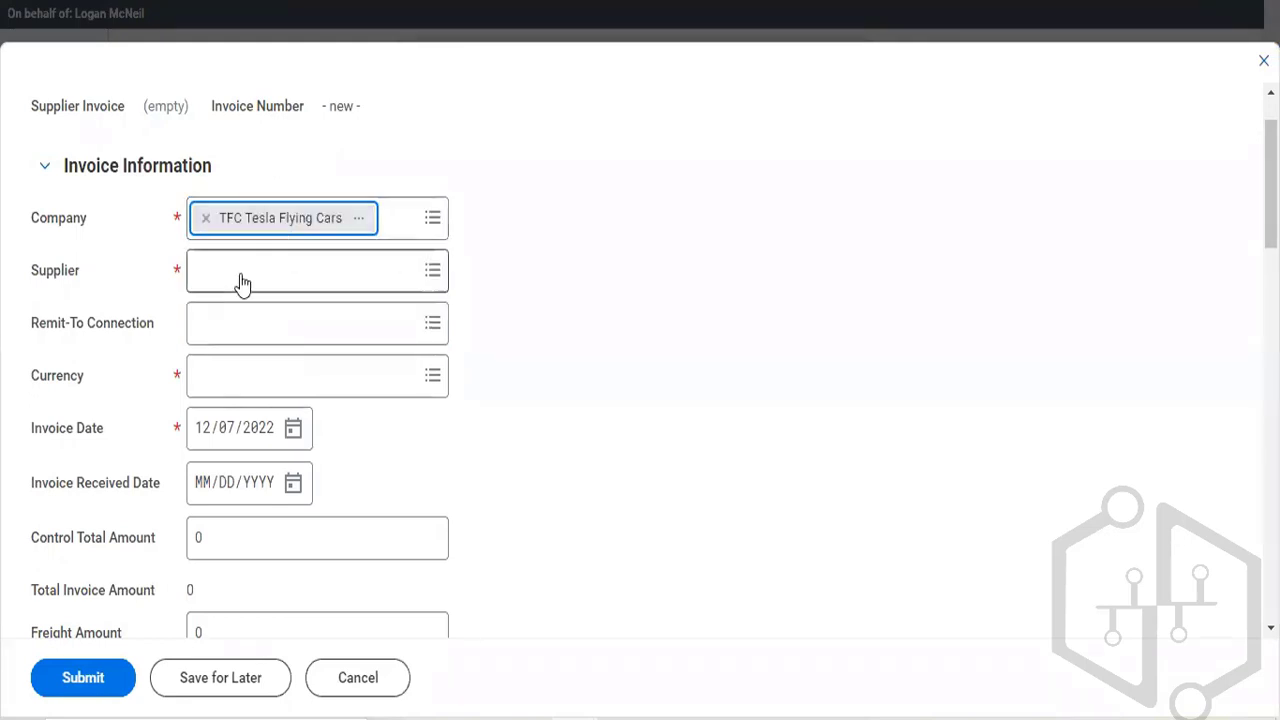
left_click(241, 272)
type("her")
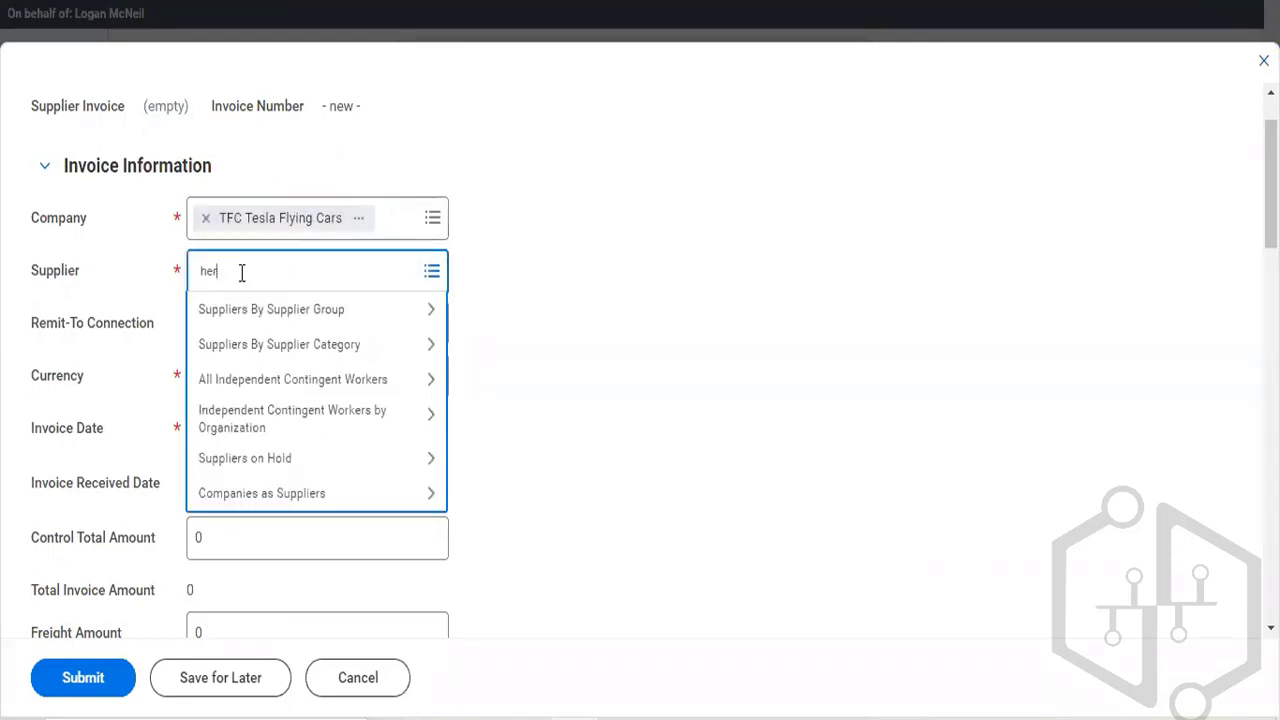
type("bal")
key("Return")
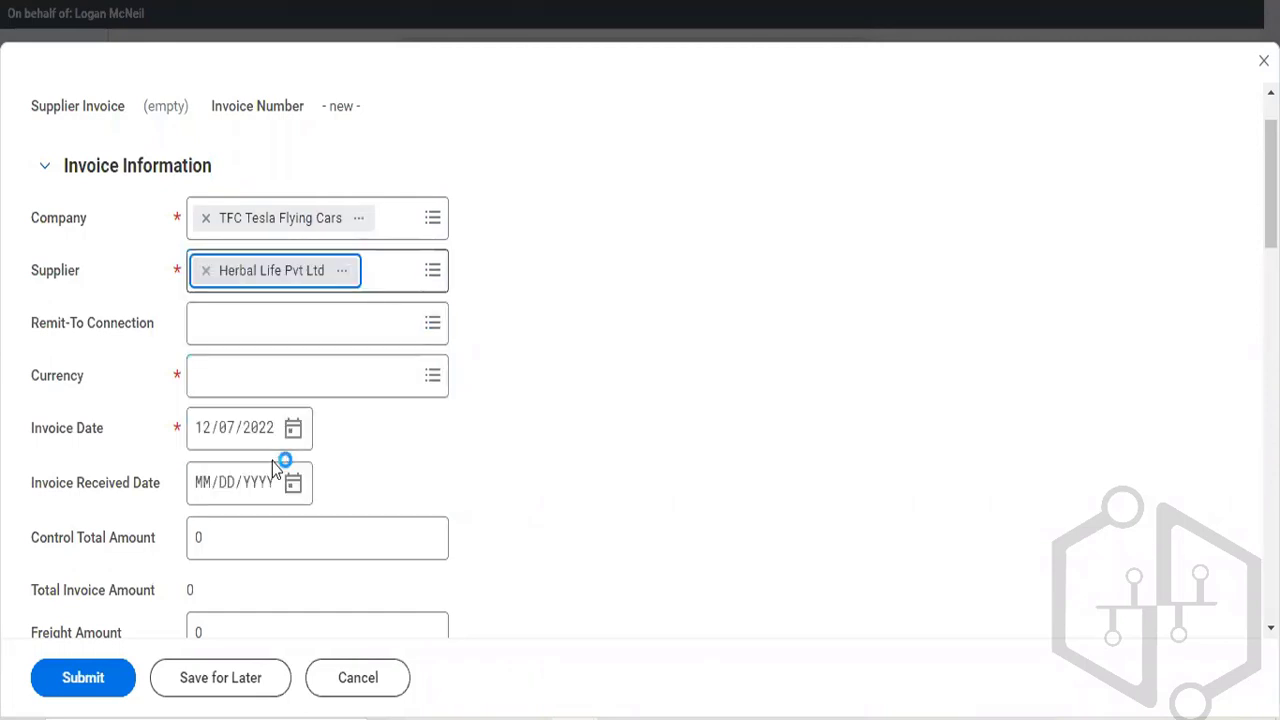
Set the Invoice Received Date to 12/07/2022 in the invoice information
scroll(362, 443, "down", 1)
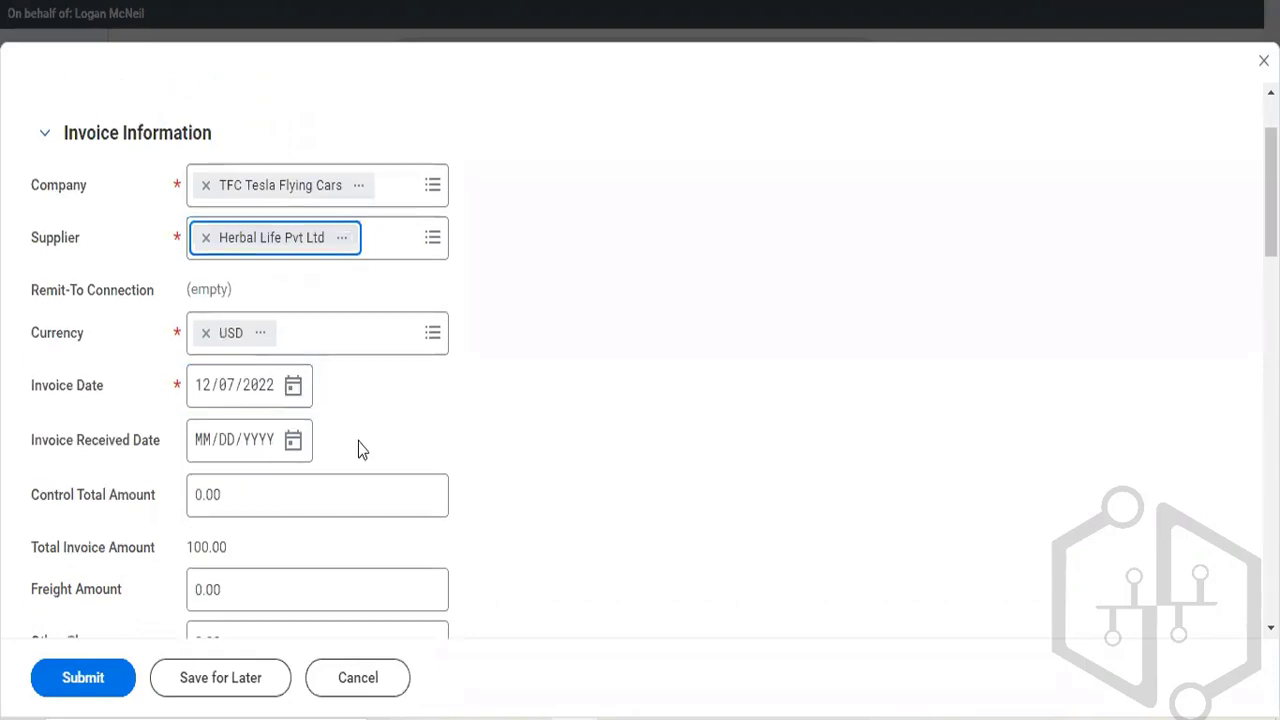
scroll(340, 428, "down", 1)
left_click(299, 407)
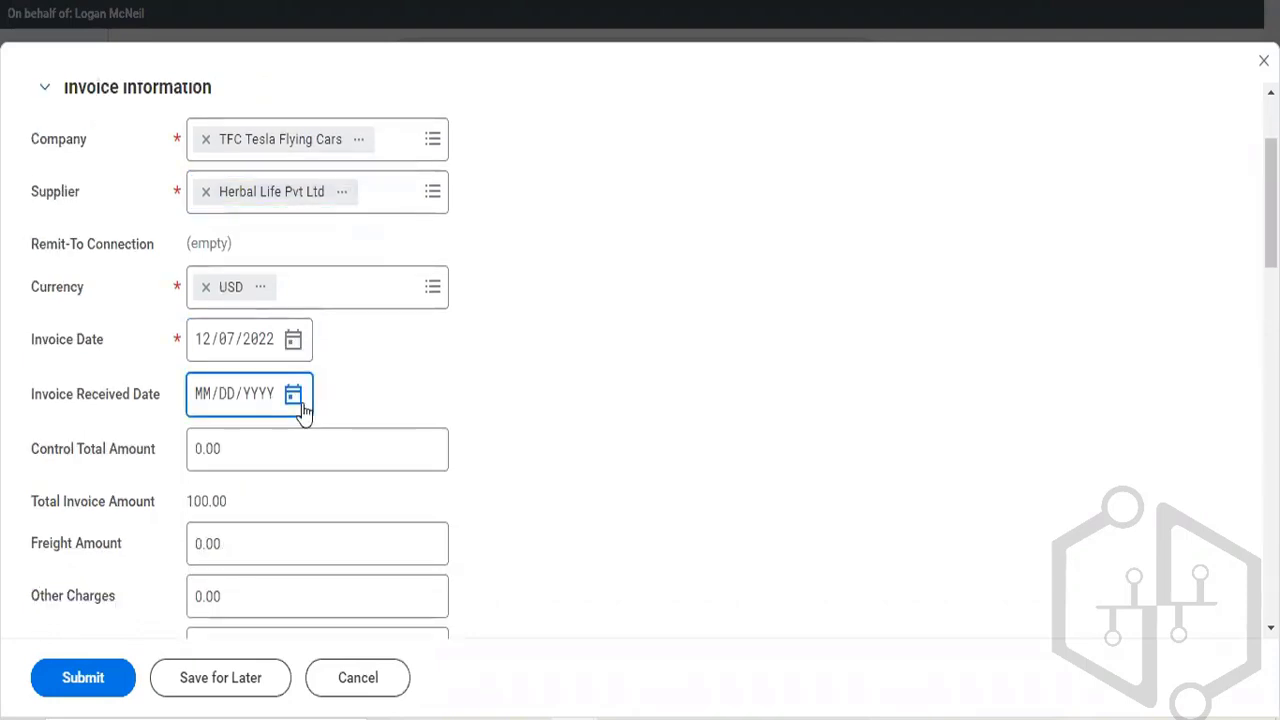
left_click(482, 512)
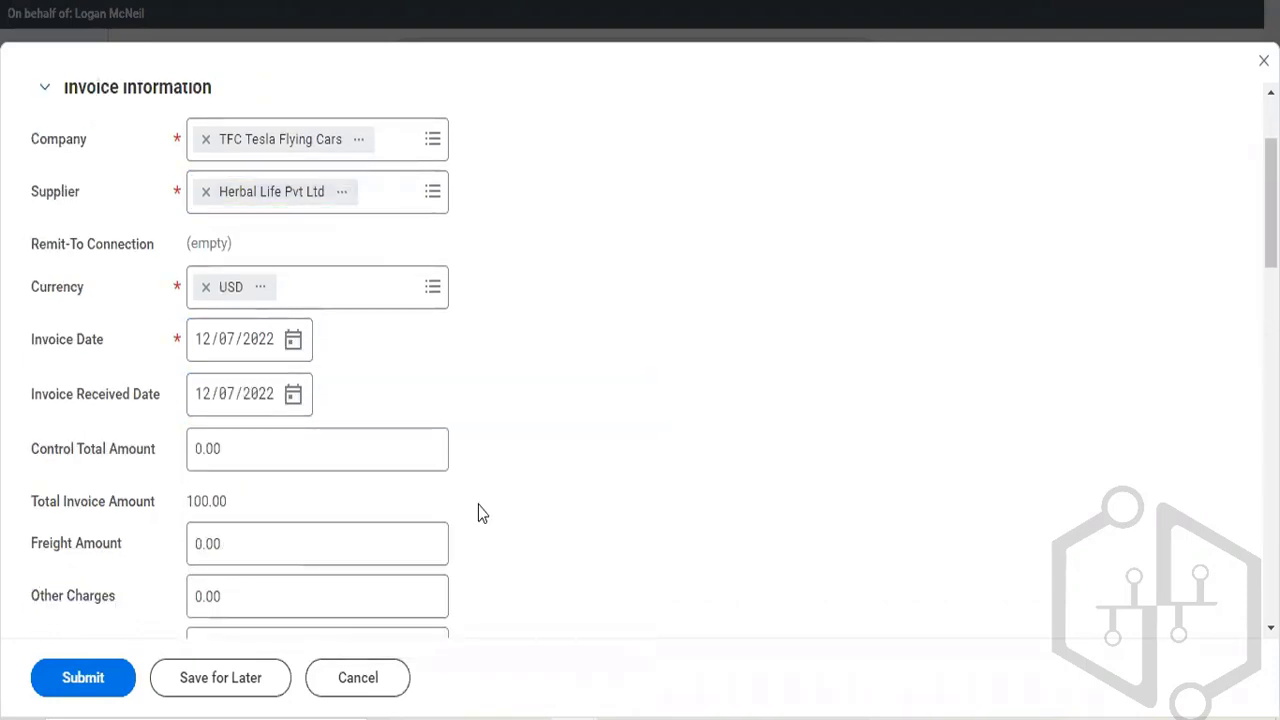
Enter a Control Total Amount of 100 in the invoice information
scroll(478, 510, "down", 3)
scroll(369, 243, "down", 2)
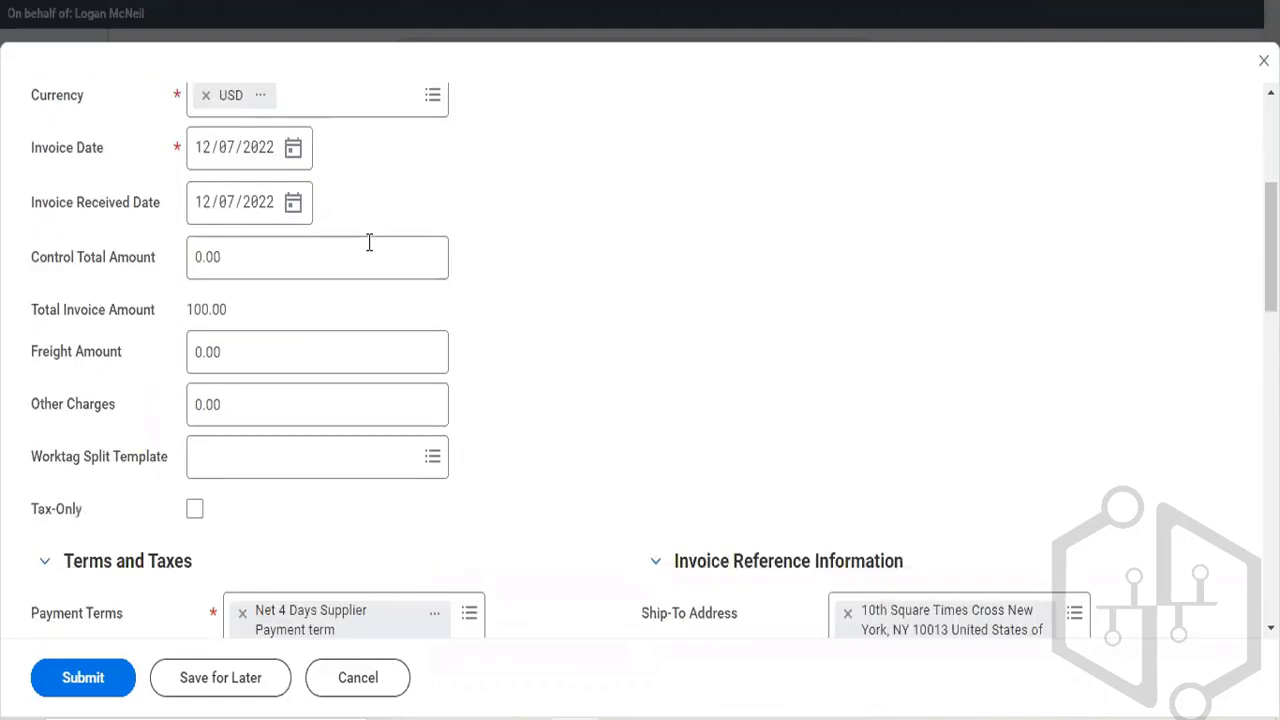
left_click(369, 243)
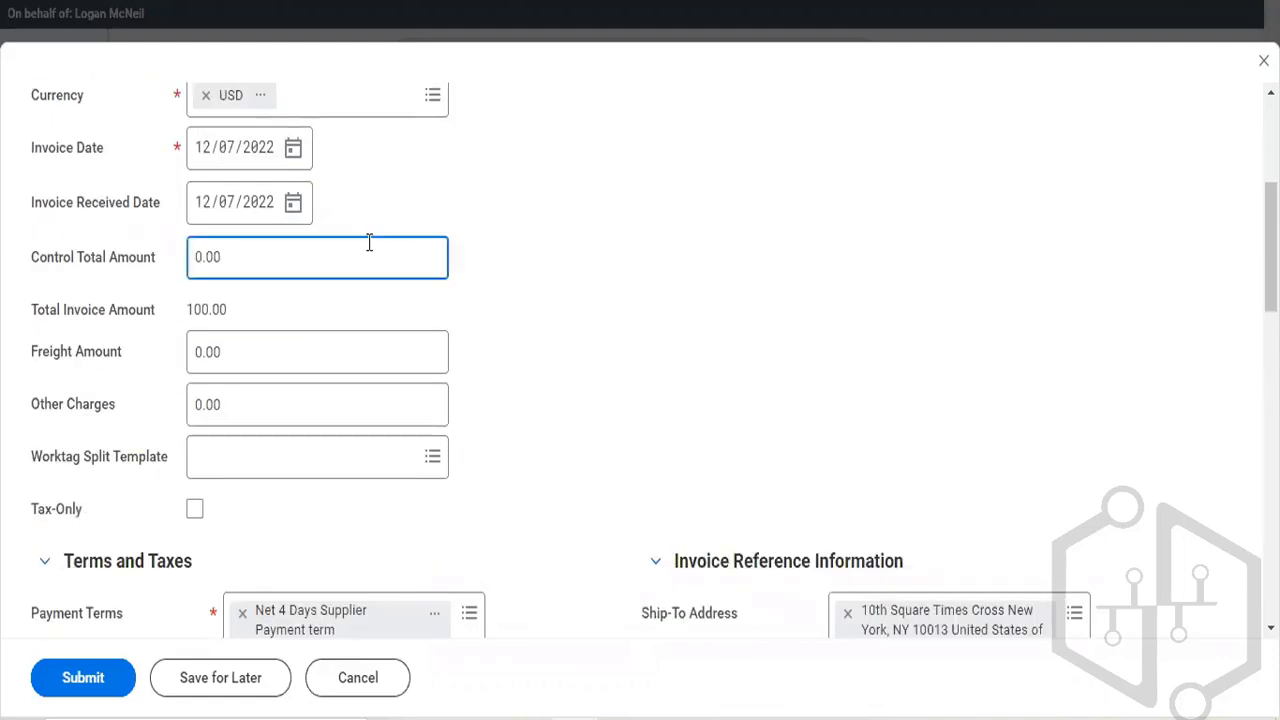
double_click(369, 243)
type("100")
left_click(580, 346)
Review the invoice's terms and taxes, reference information and all columns of the ST1234 - Shows Ticket invoice line
scroll(580, 346, "down", 1)
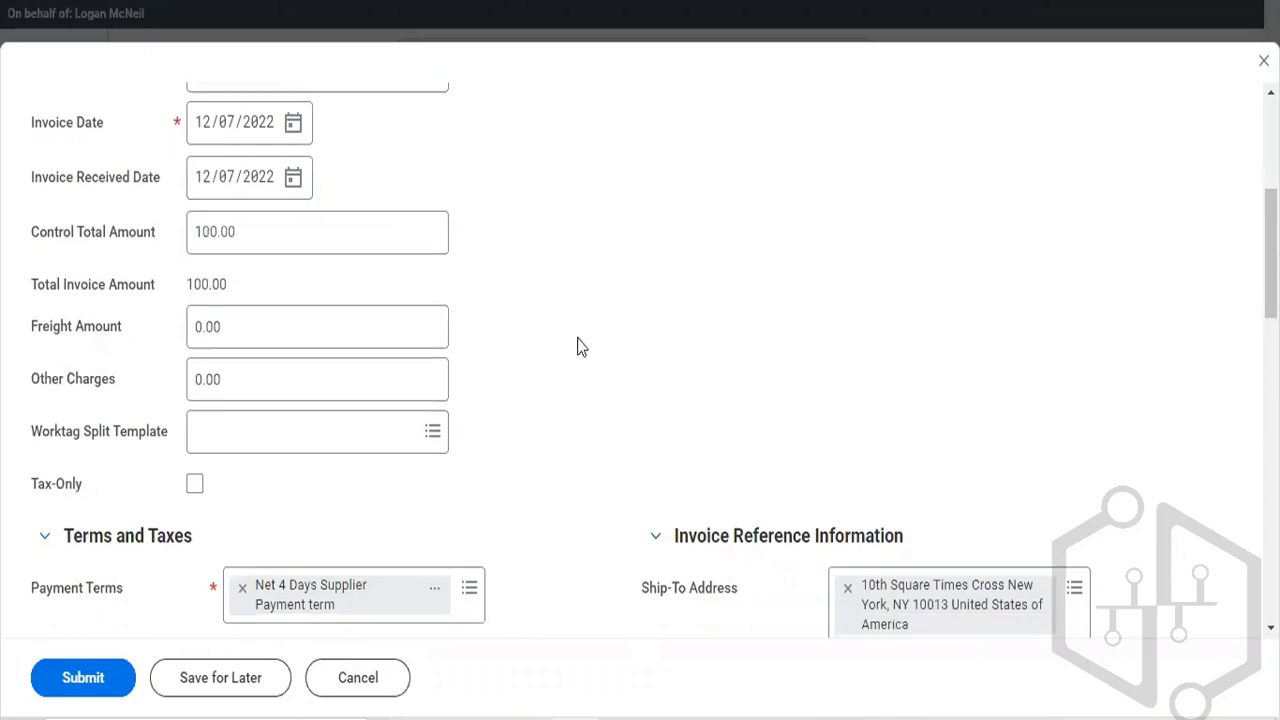
scroll(580, 346, "down", 4)
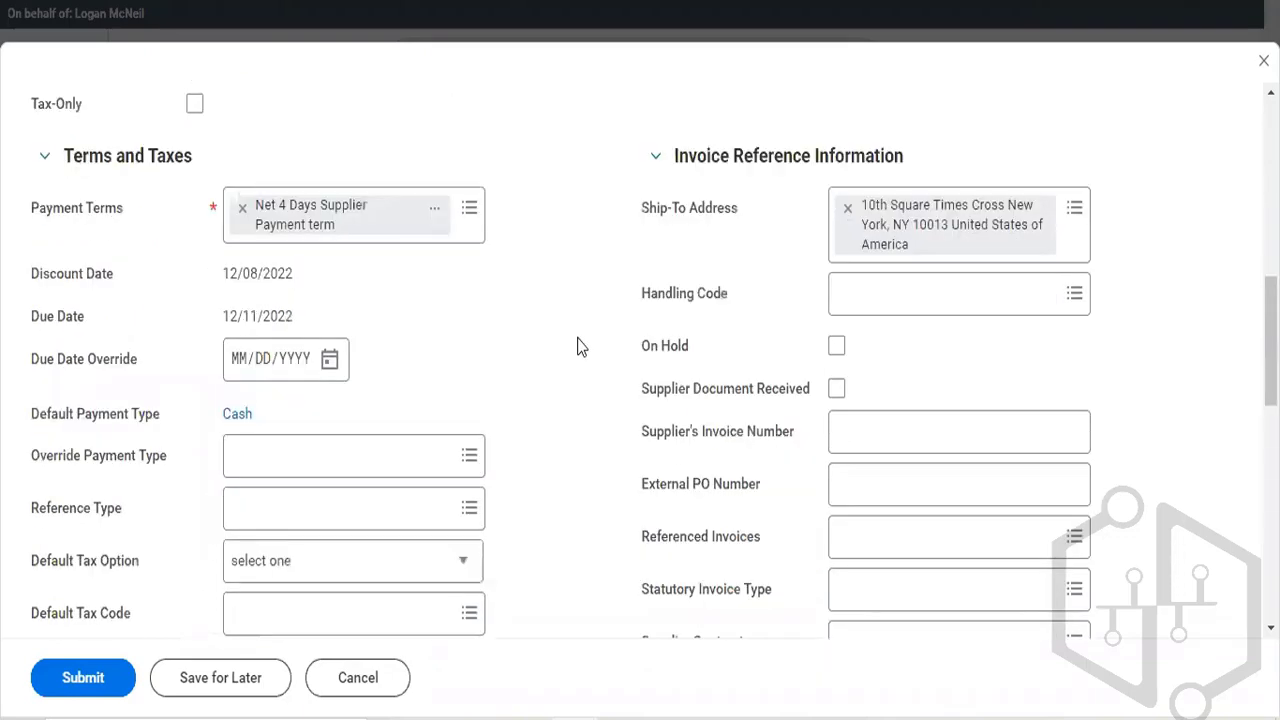
scroll(580, 346, "down", 1)
scroll(577, 346, "down", 1)
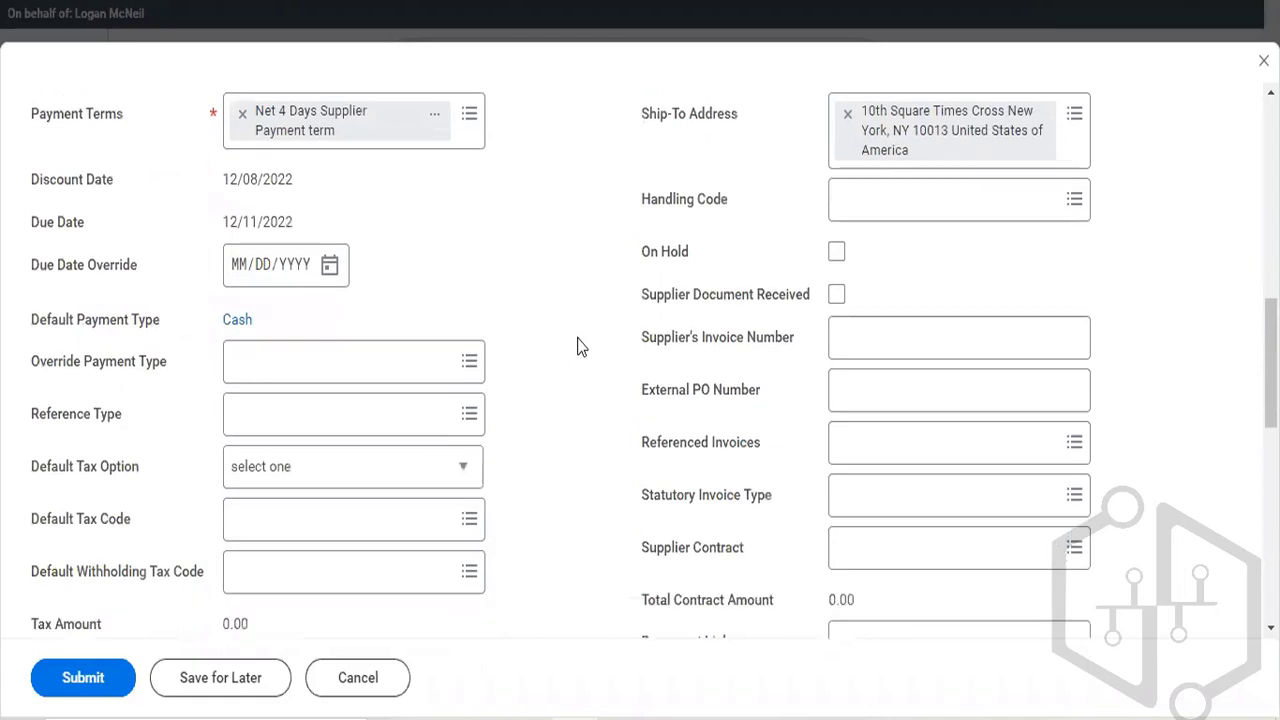
scroll(577, 346, "down", 1)
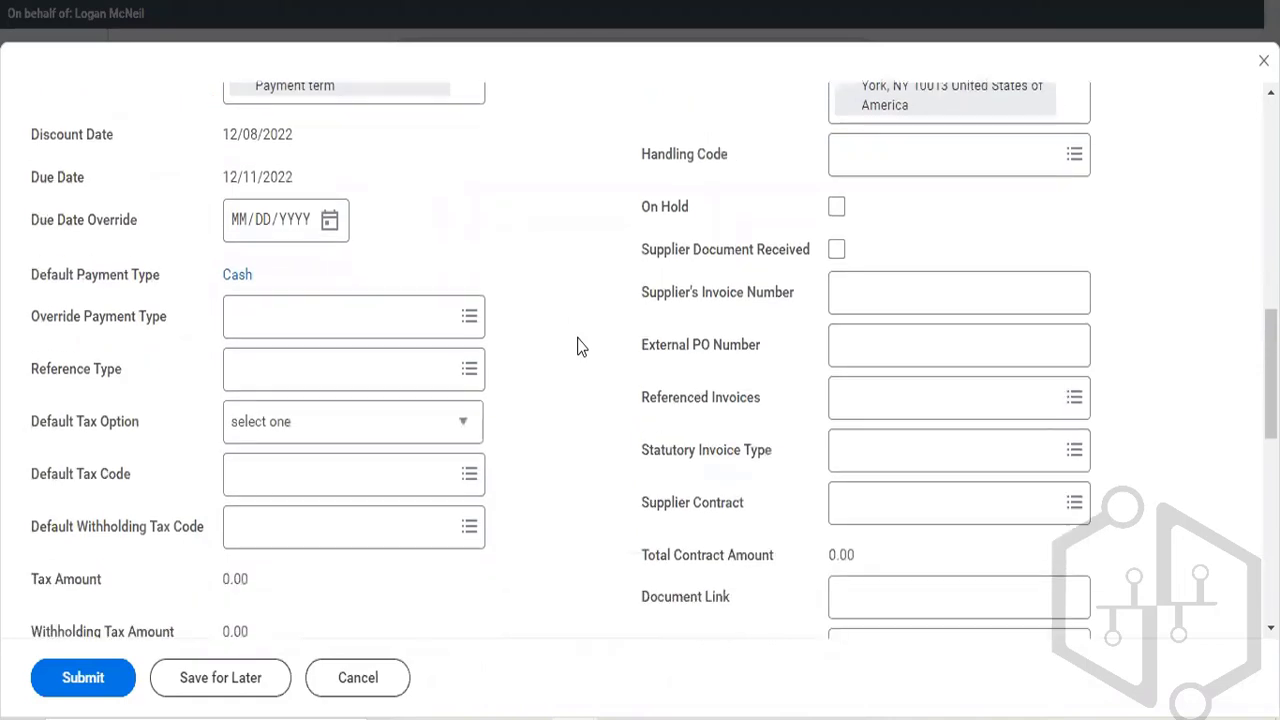
scroll(577, 346, "down", 2)
scroll(577, 346, "down", 3)
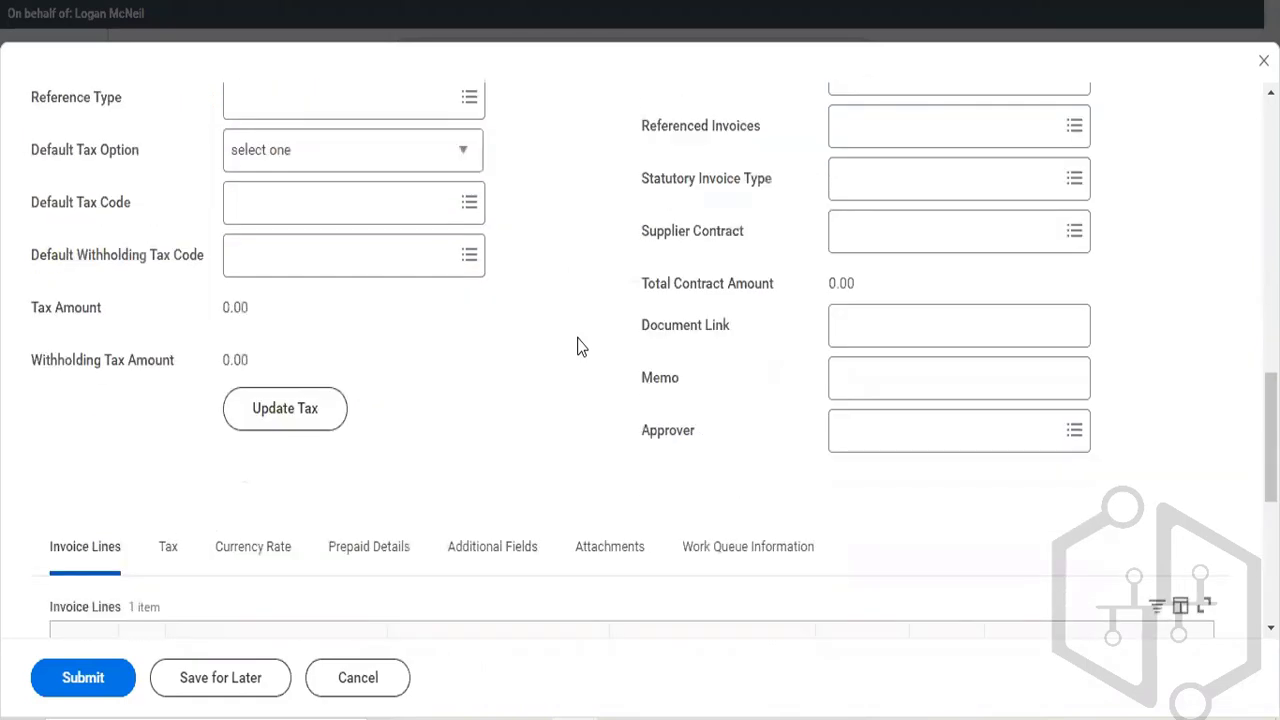
scroll(577, 346, "down", 4)
scroll(914, 449, "down", 2)
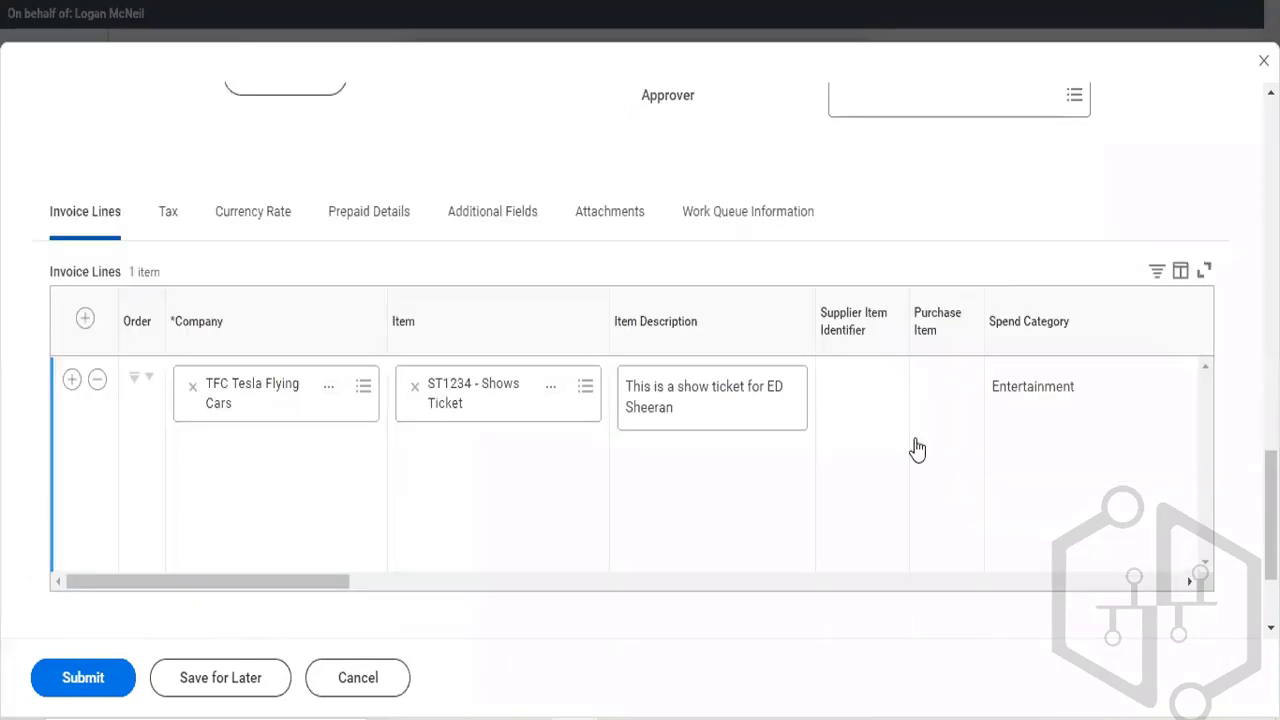
scroll(917, 449, "right", 5)
scroll(917, 449, "right", 5)
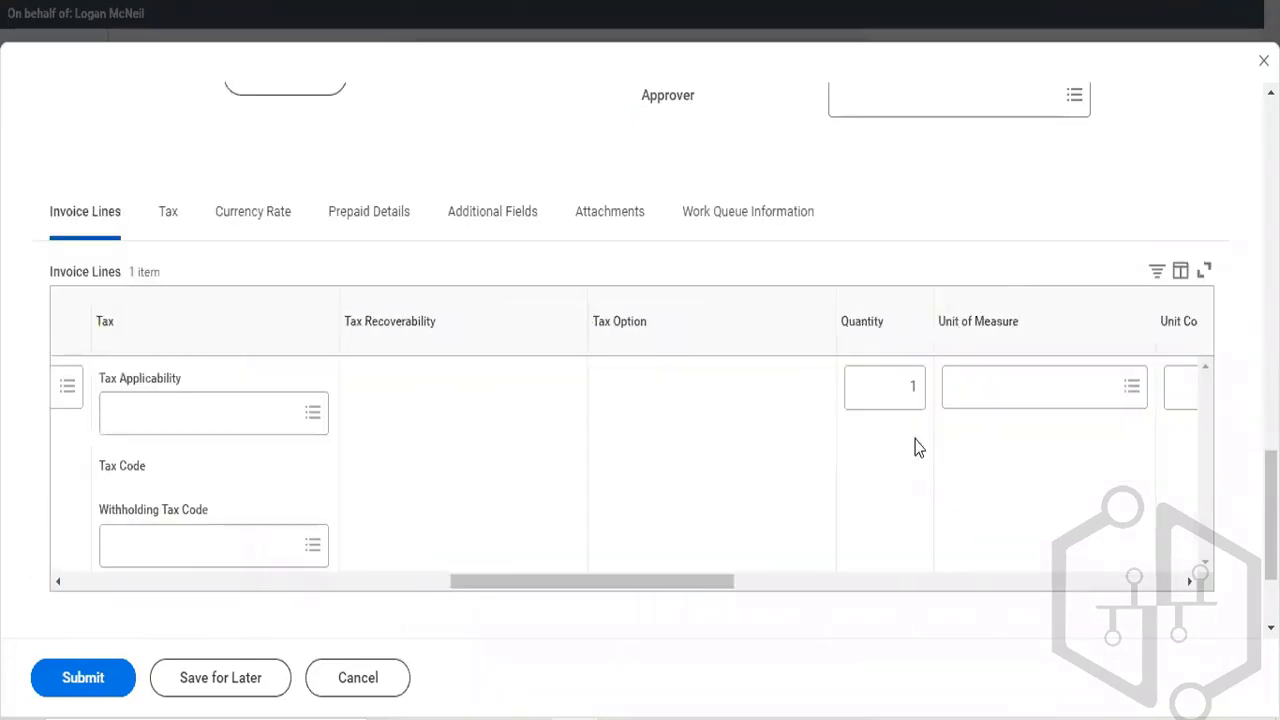
scroll(914, 449, "right", 10)
scroll(917, 449, "right", 5)
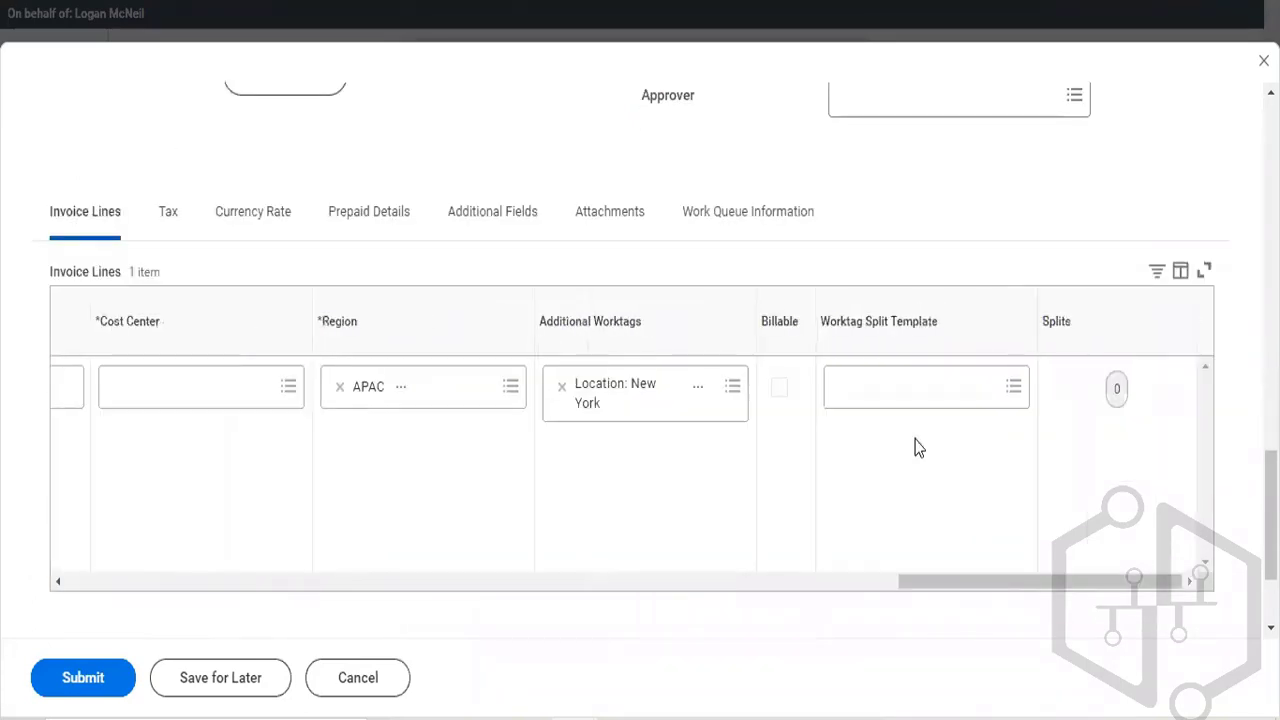
scroll(917, 449, "left", 12)
scroll(917, 447, "left", 10)
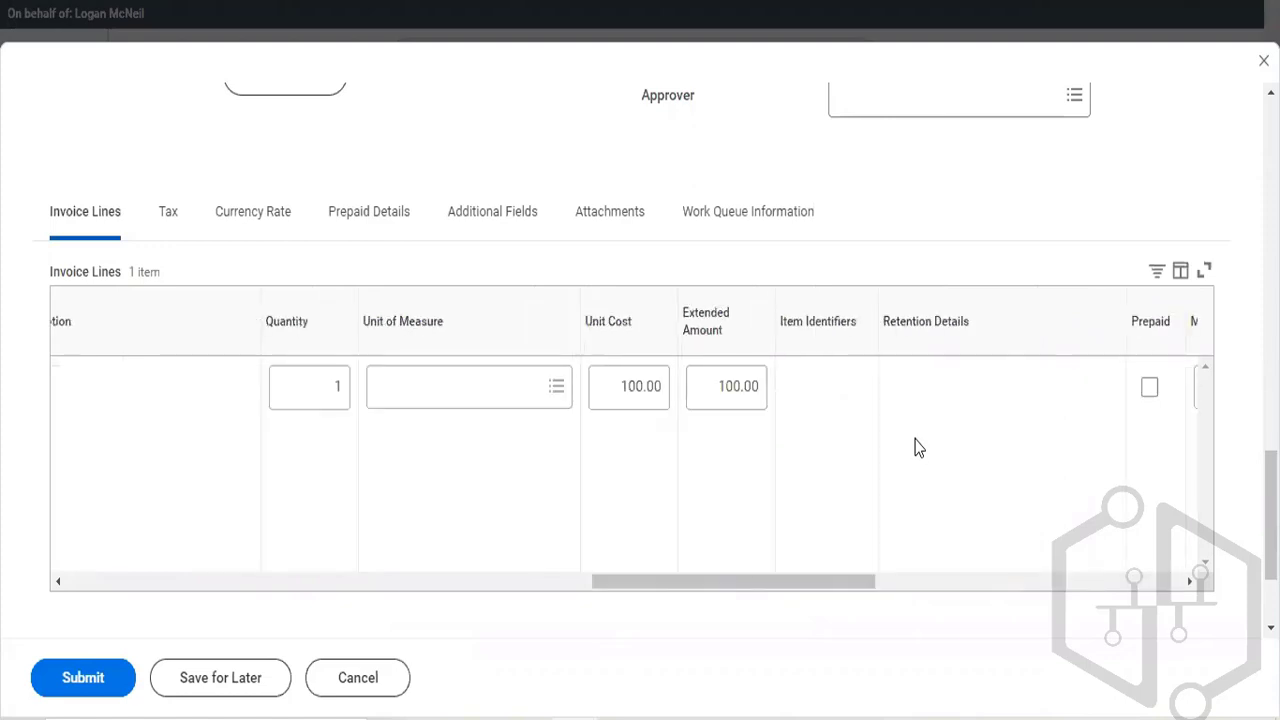
Set the unit cost of the Shows Ticket invoice line to 3000
scroll(600, 540, "left", 1)
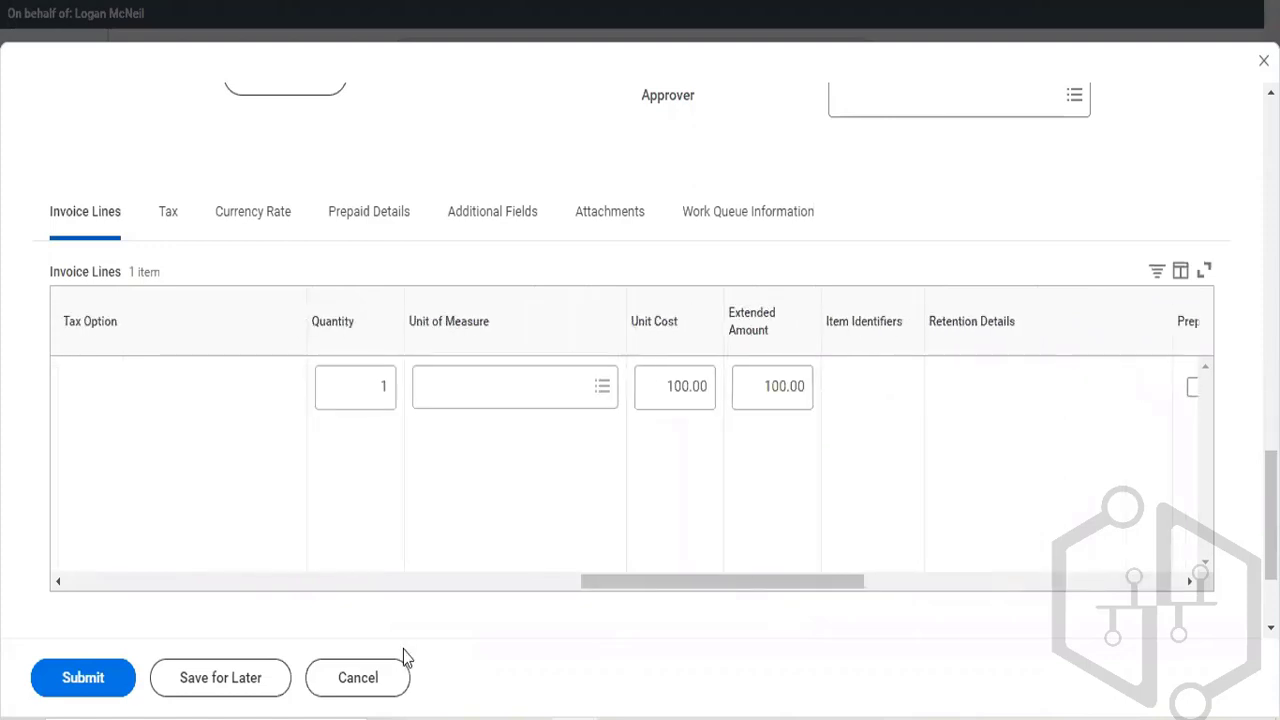
left_click(91, 680)
left_click(684, 391)
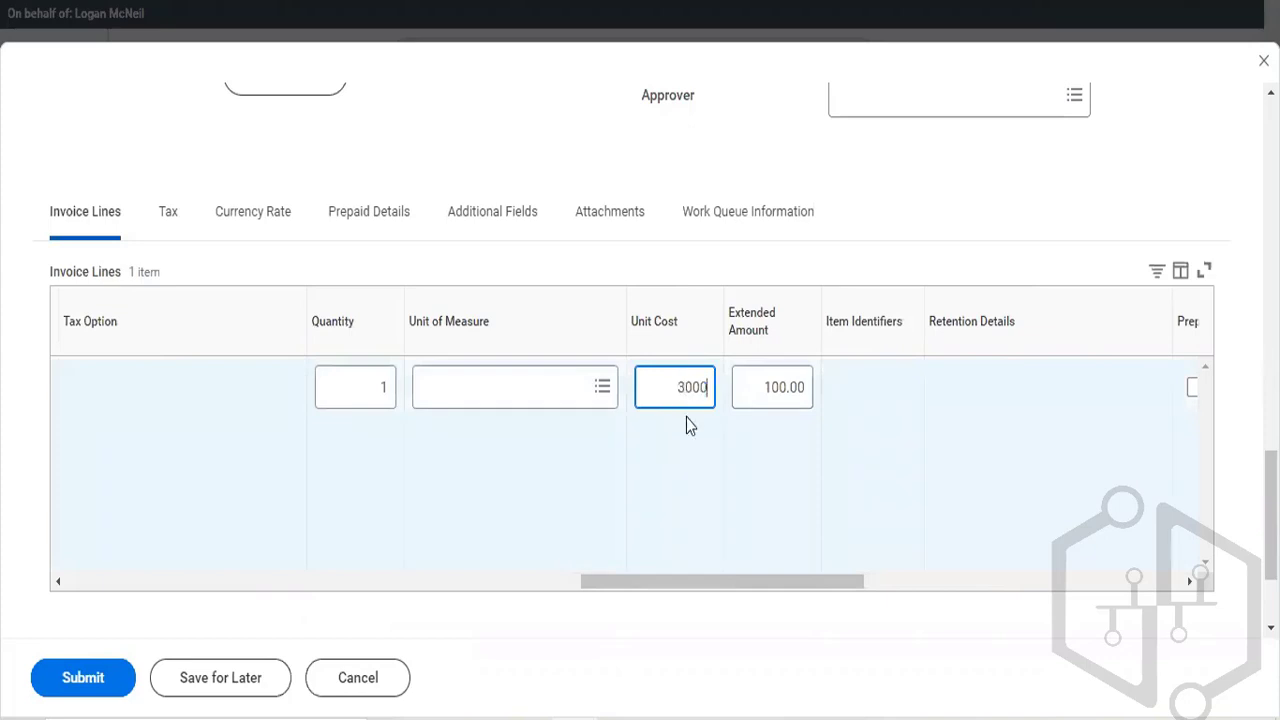
left_click(697, 478)
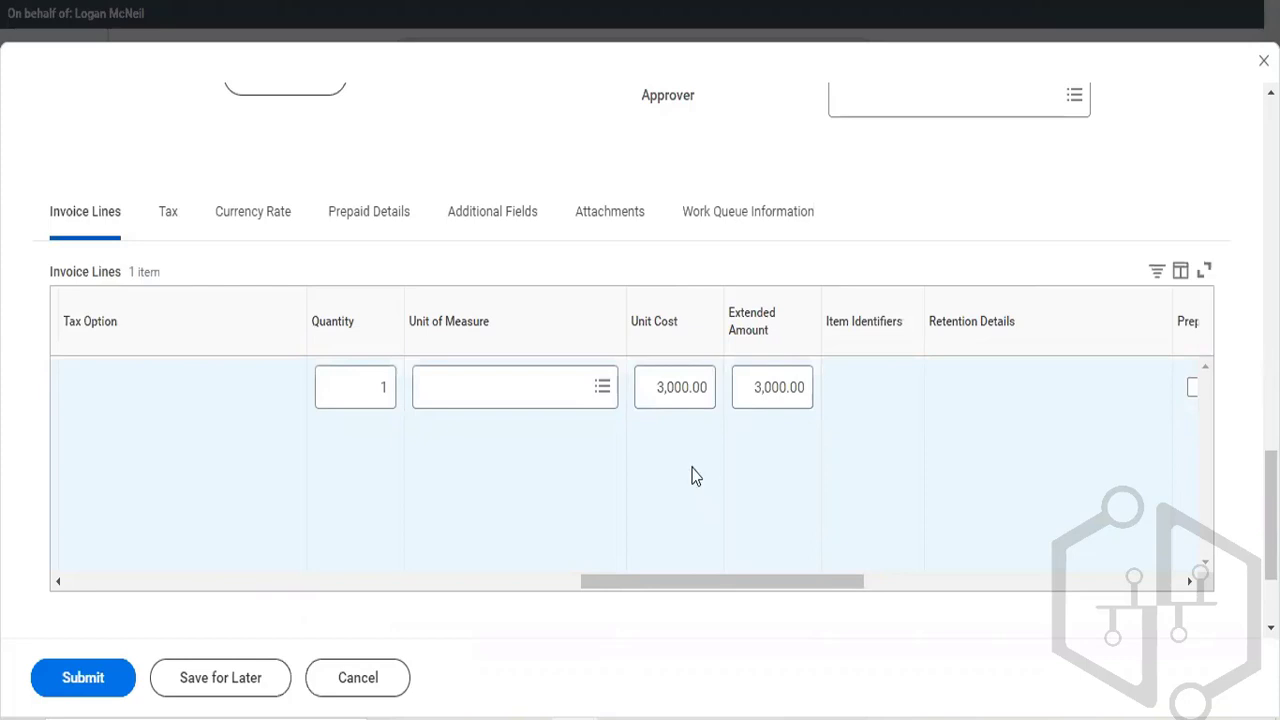
left_click(471, 405)
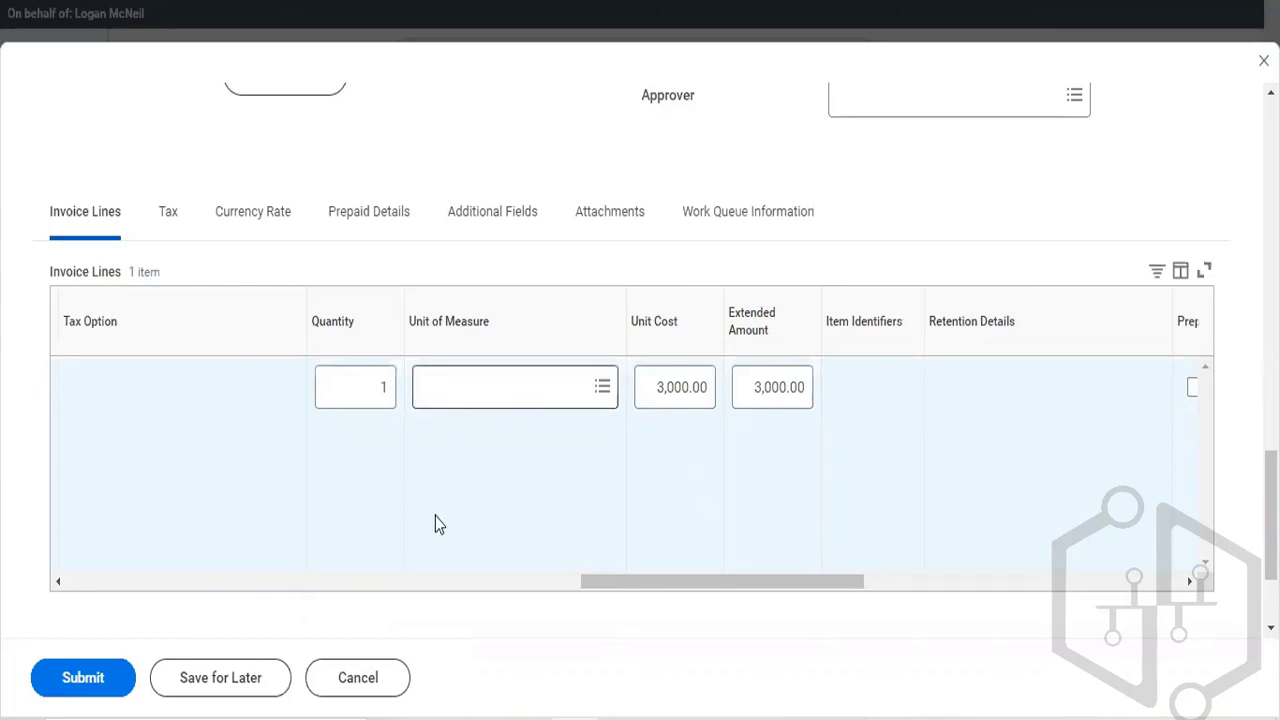
Mark the Shows Ticket invoice line as Prepaid and try to submit the supplier invoice
scroll(435, 516, "right", 2)
scroll(435, 516, "right", 4)
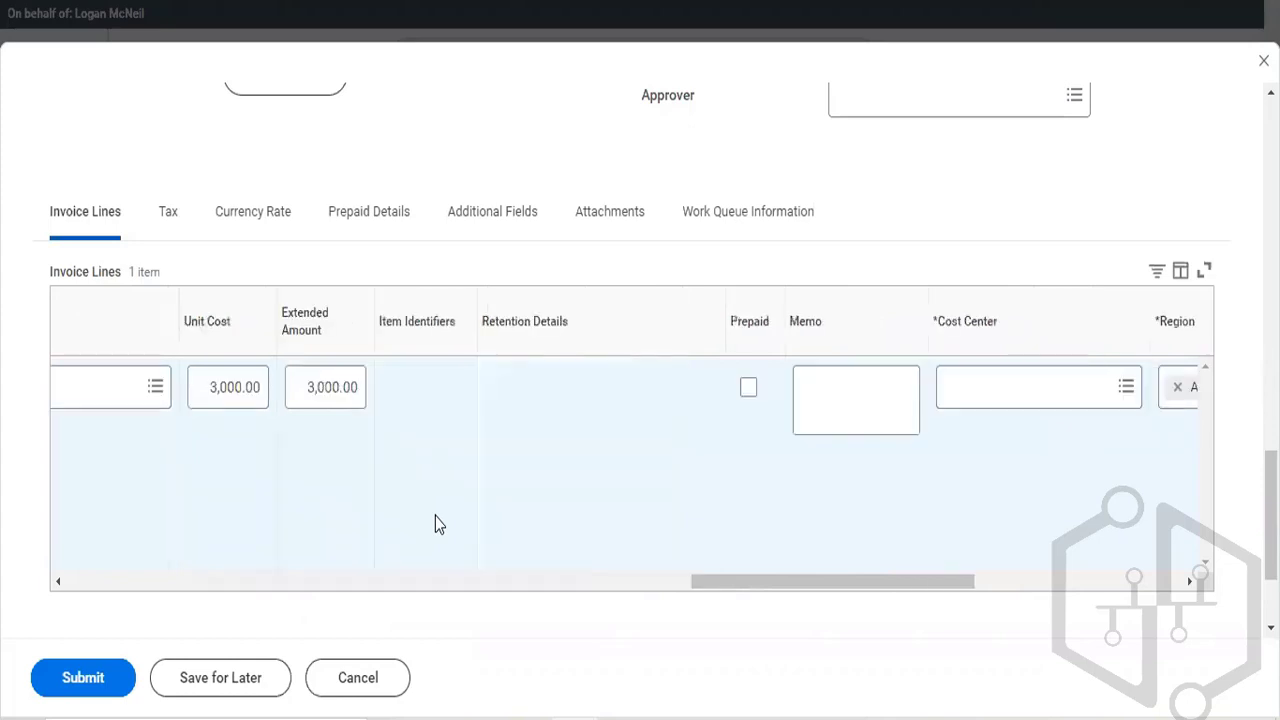
scroll(780, 380, "right", 1)
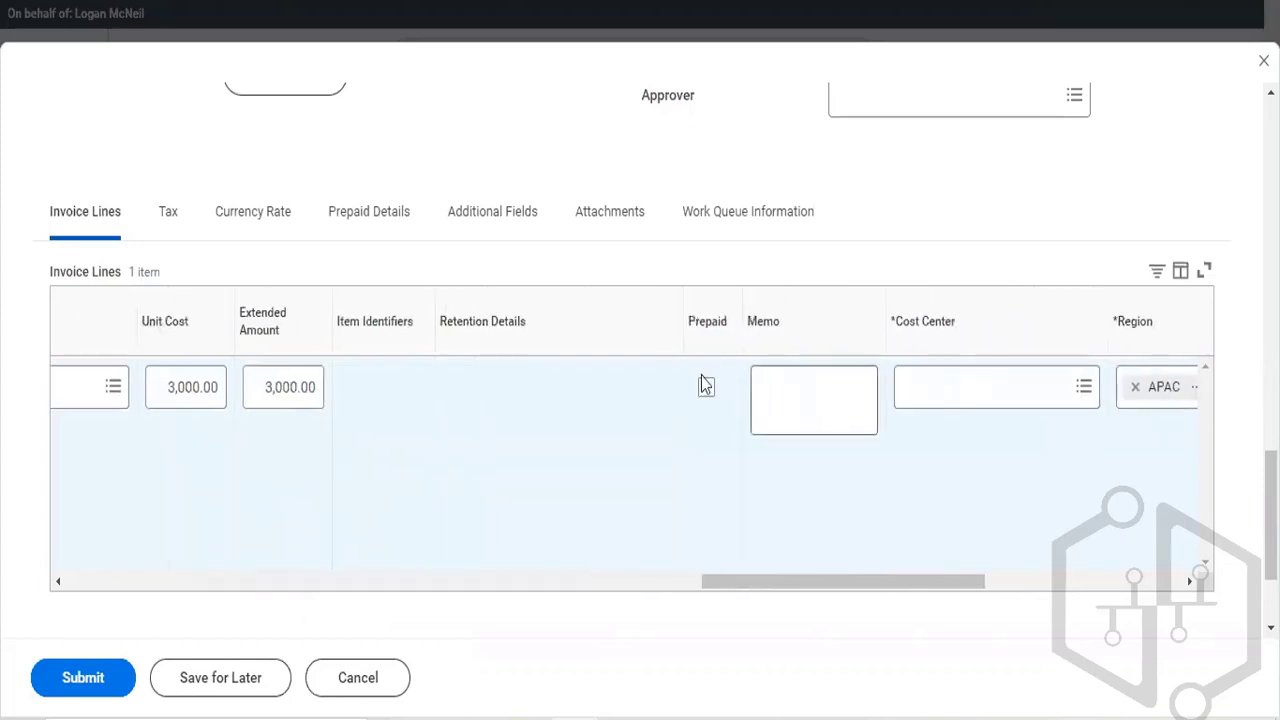
left_click(706, 390)
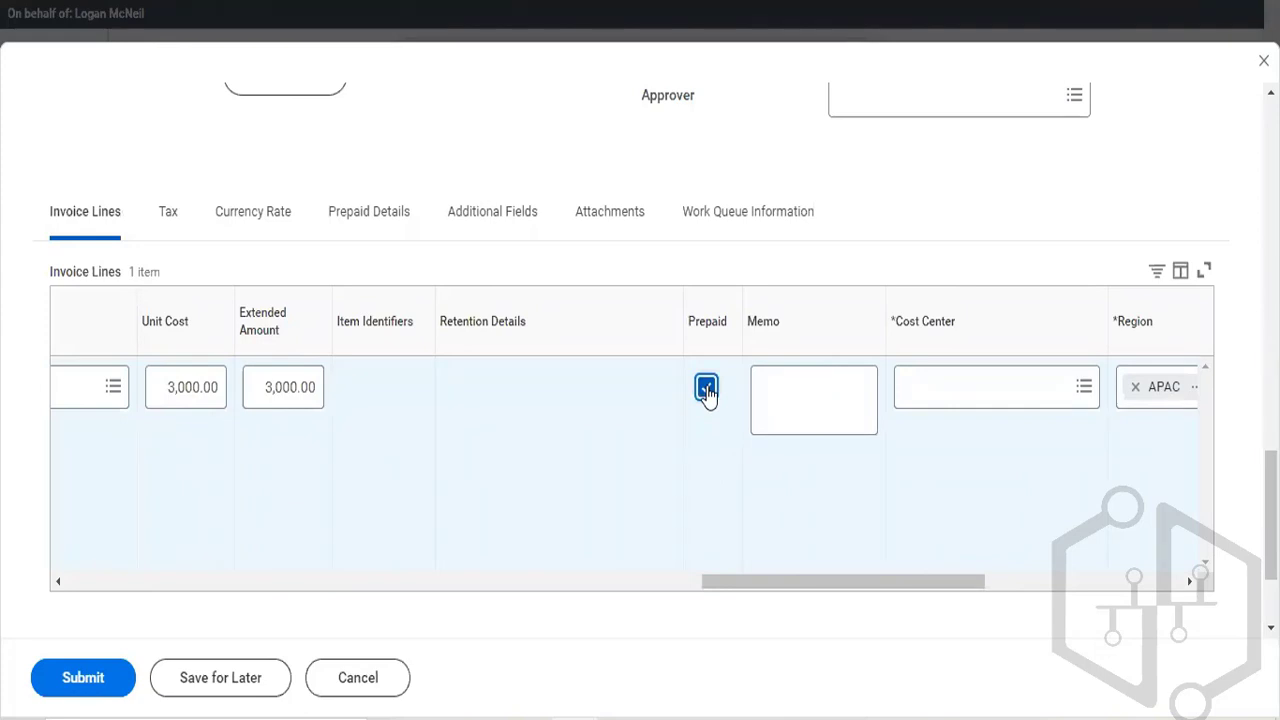
left_click(103, 684)
Set the invoice's Control Total Amount to 3000
scroll(389, 392, "up", 4)
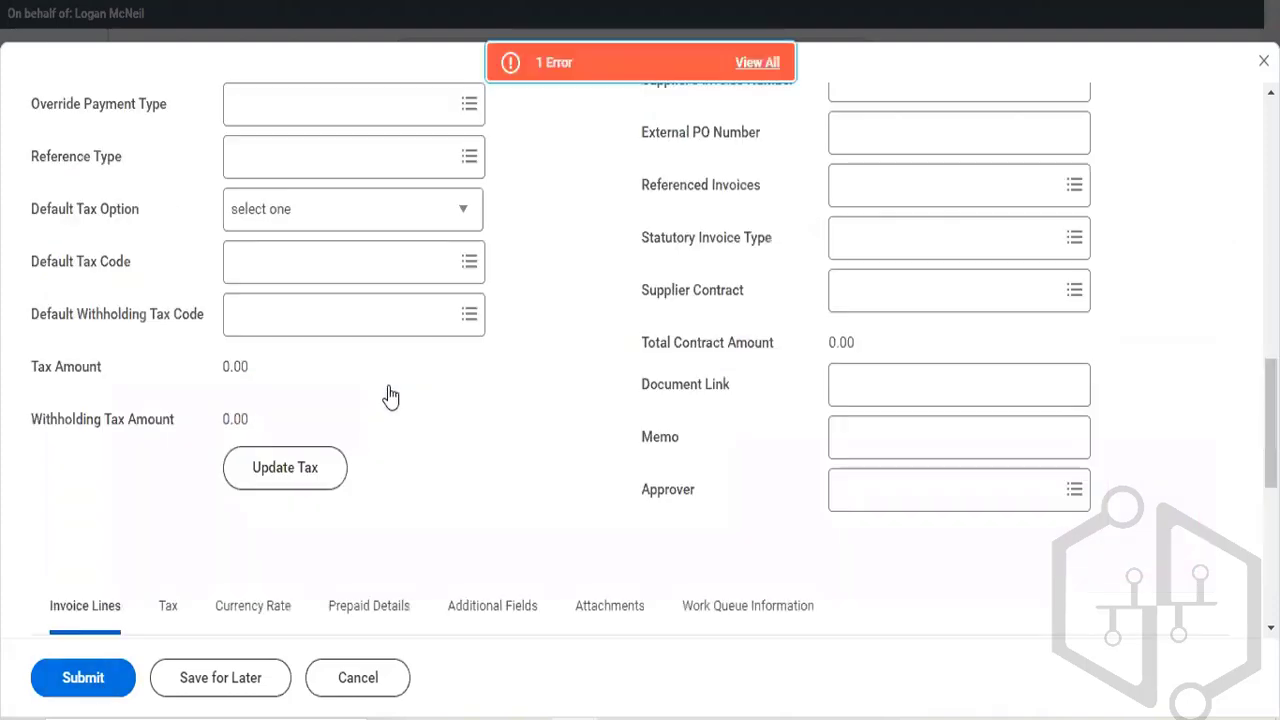
scroll(389, 397, "up", 4)
scroll(331, 354, "up", 4)
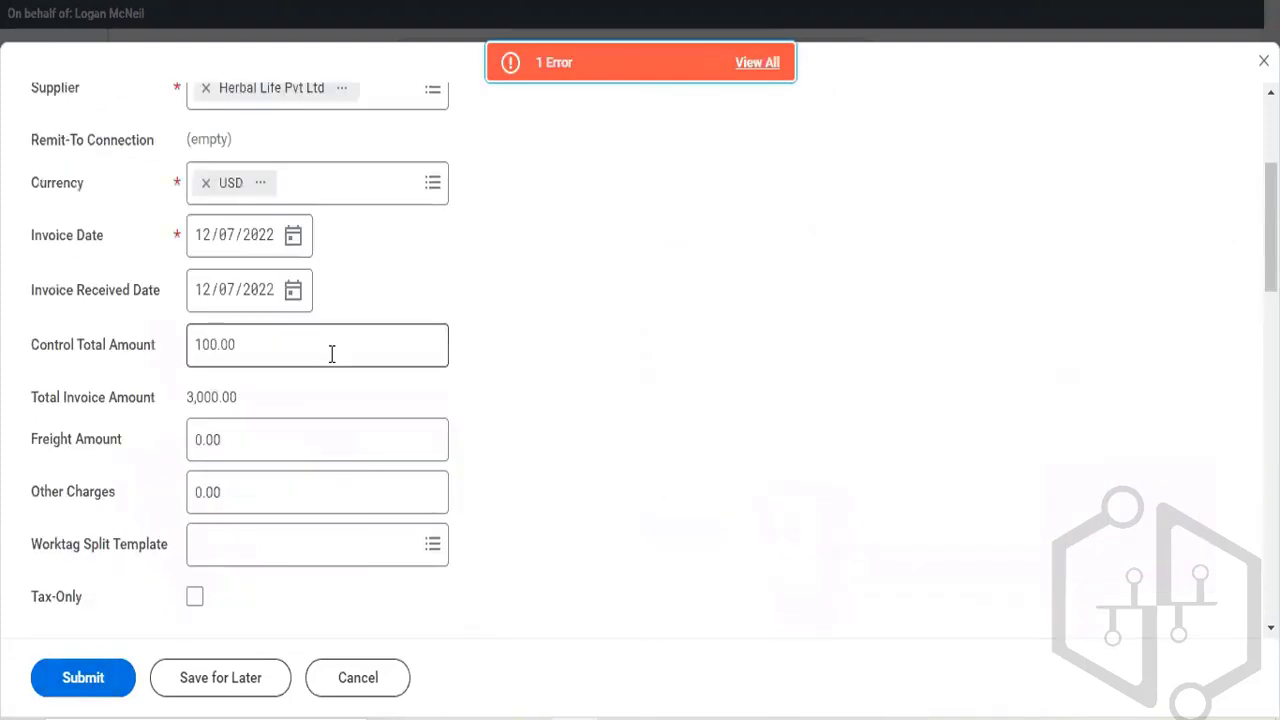
left_click(331, 354)
type("3000")
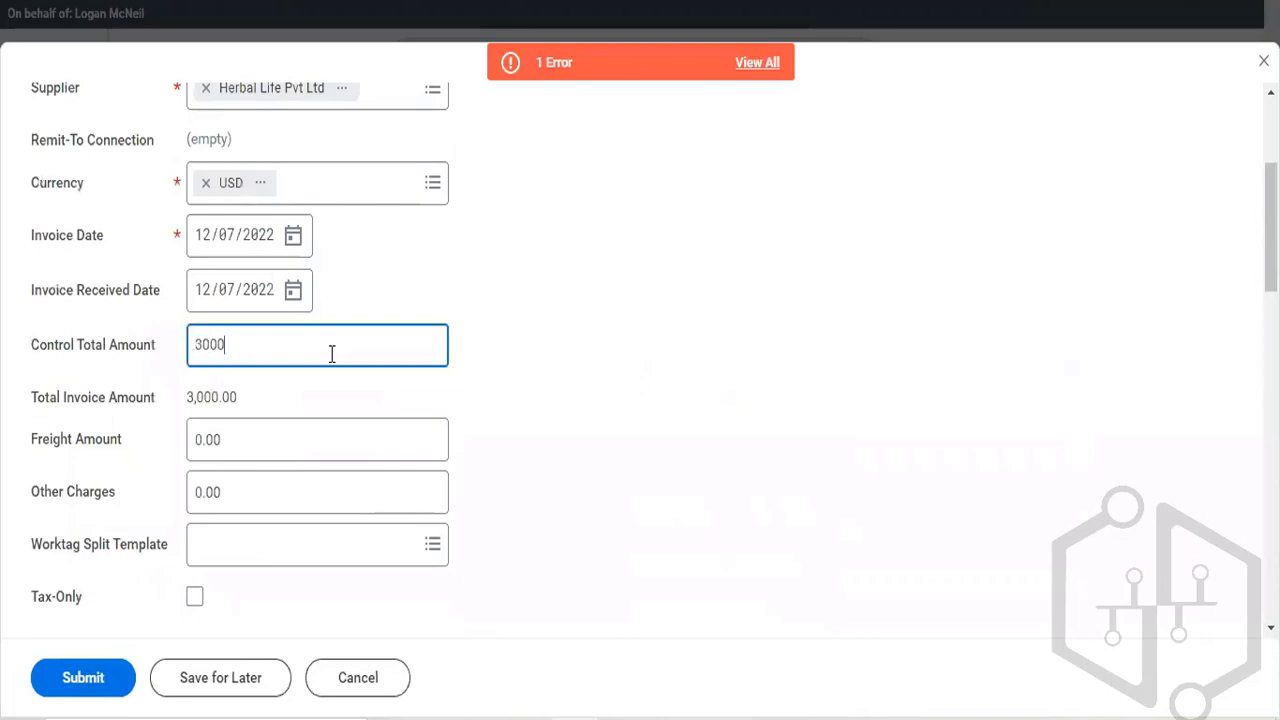
left_click(634, 209)
Examine the details of the invoice submission error and return to the invoice lines
left_click(637, 72)
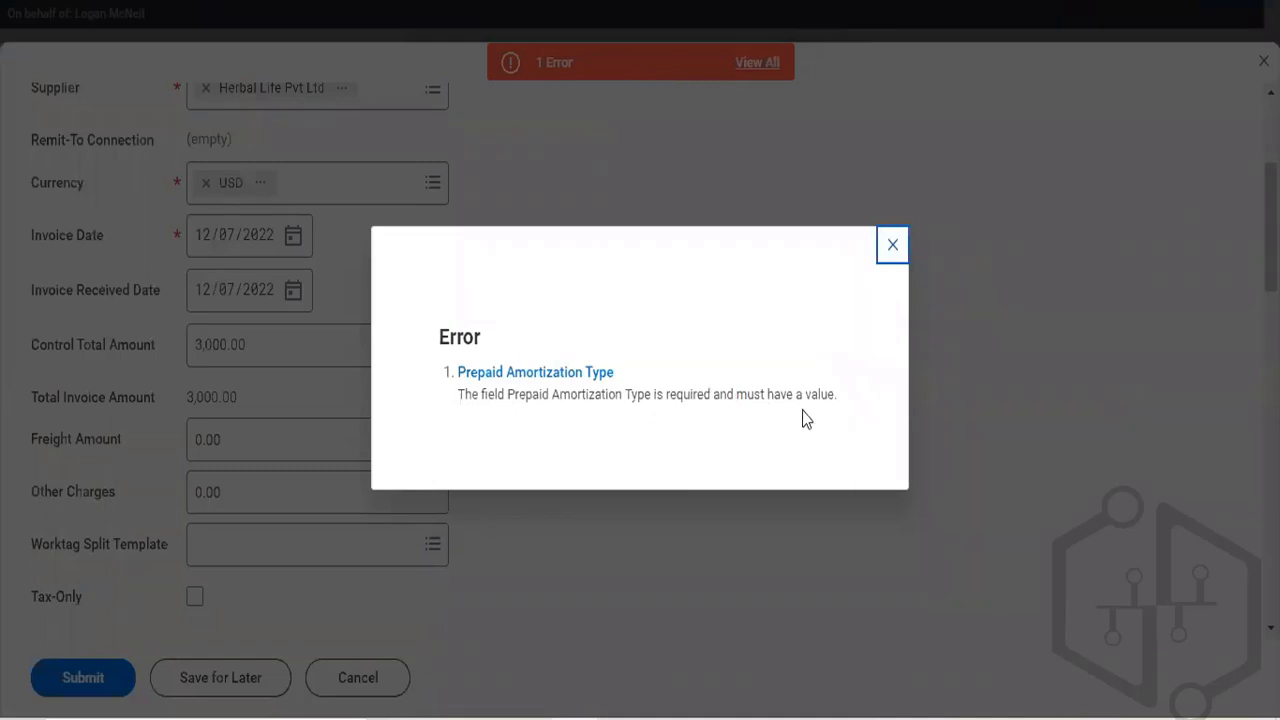
left_click(892, 246)
scroll(716, 549, "down", 5)
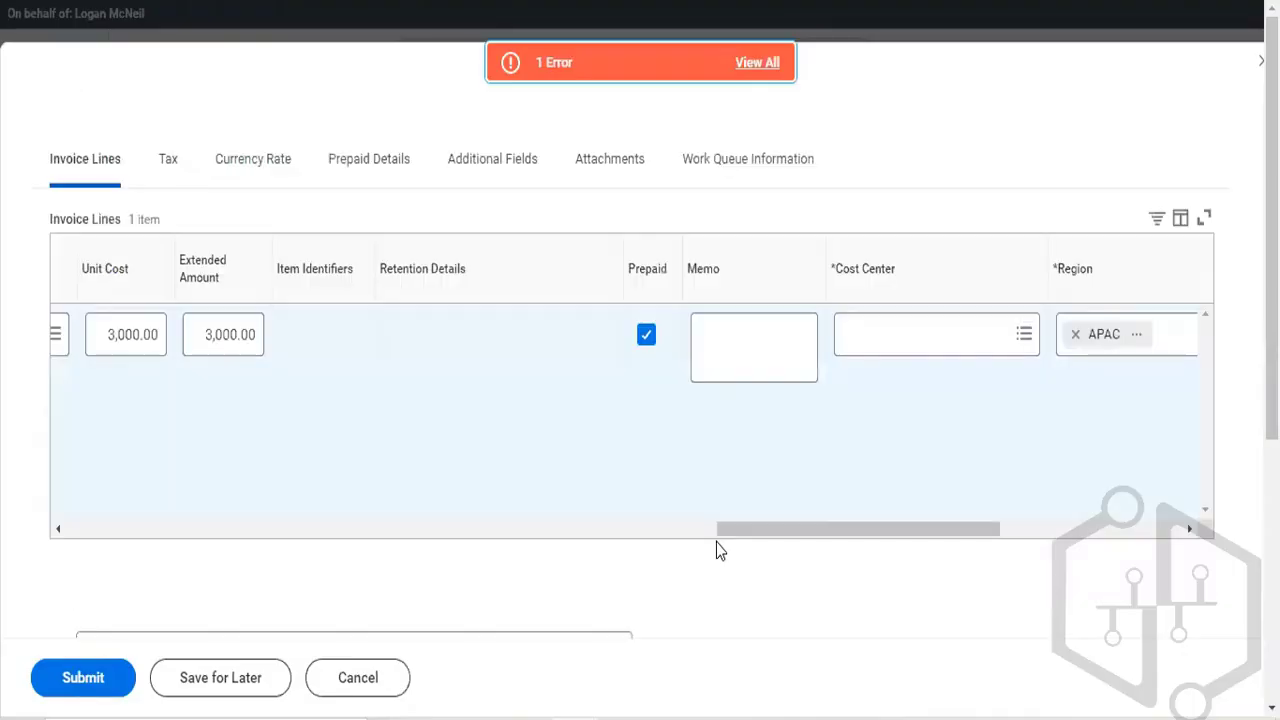
Set the invoice's Prepaid Amortization Type to Manual and try to submit the supplier invoice
scroll(832, 450, "down", 1)
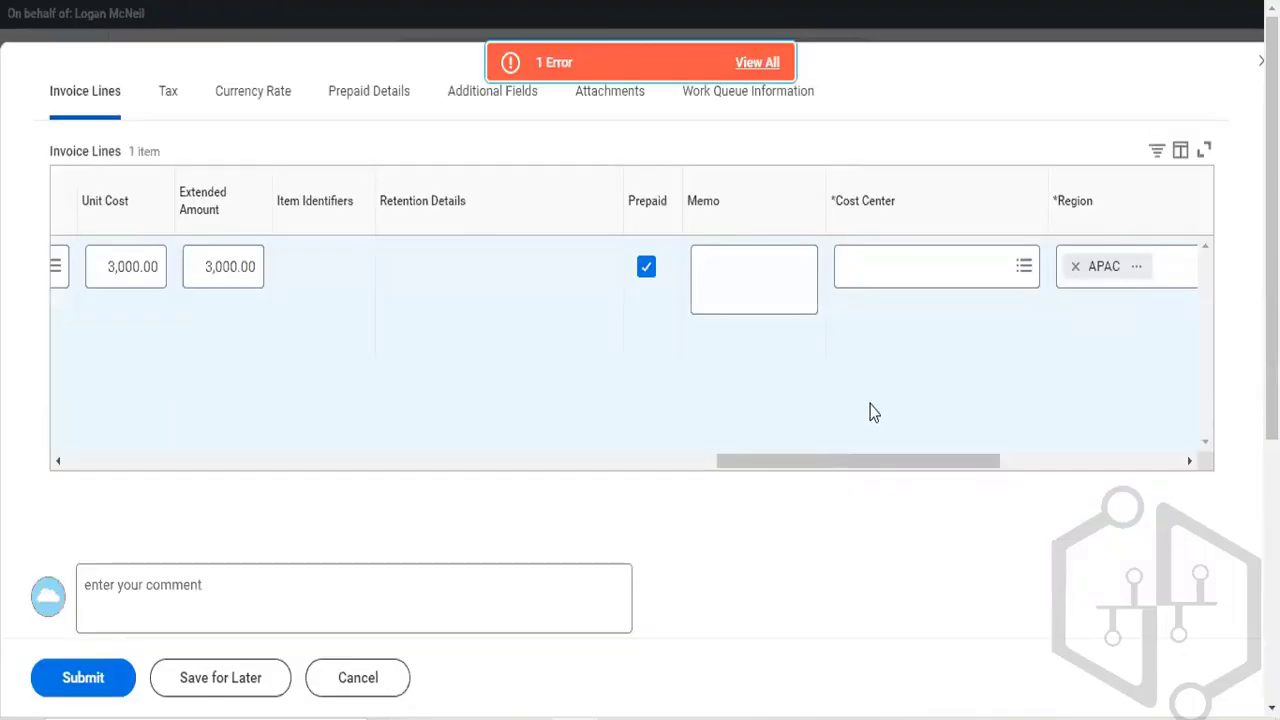
scroll(489, 534, "up", 4)
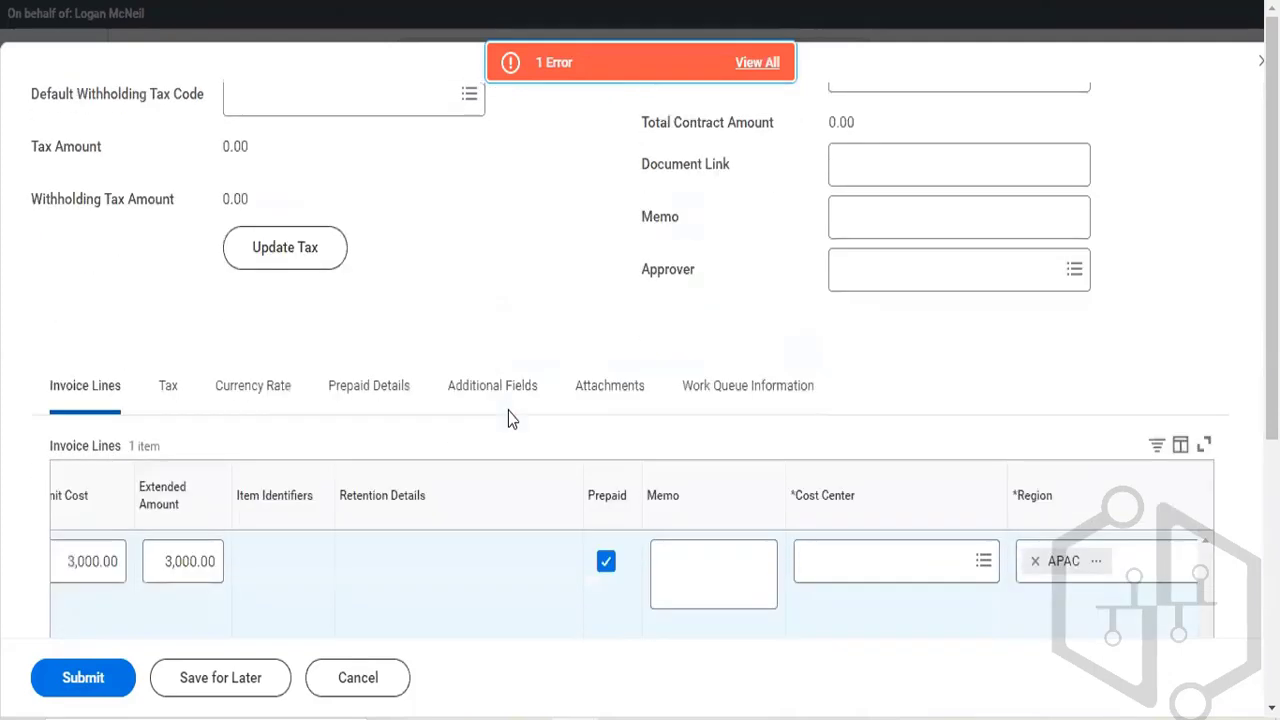
left_click(396, 390)
scroll(397, 391, "down", 2)
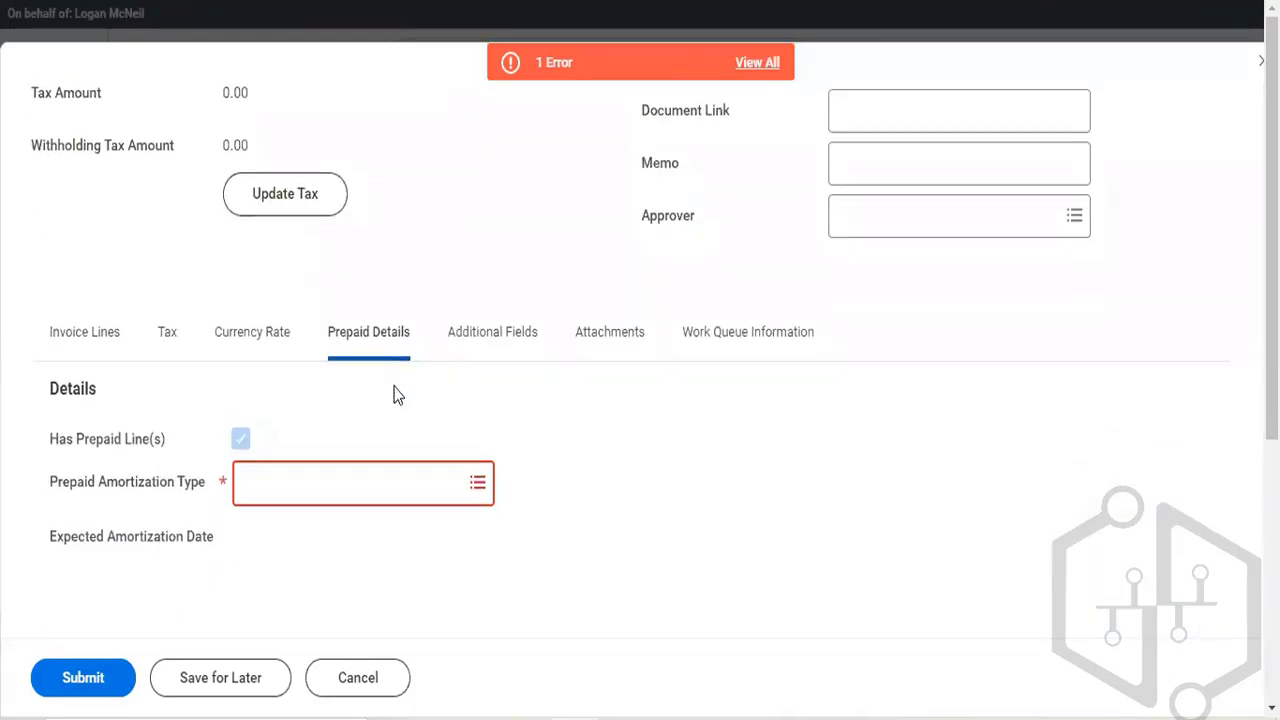
left_click(412, 428)
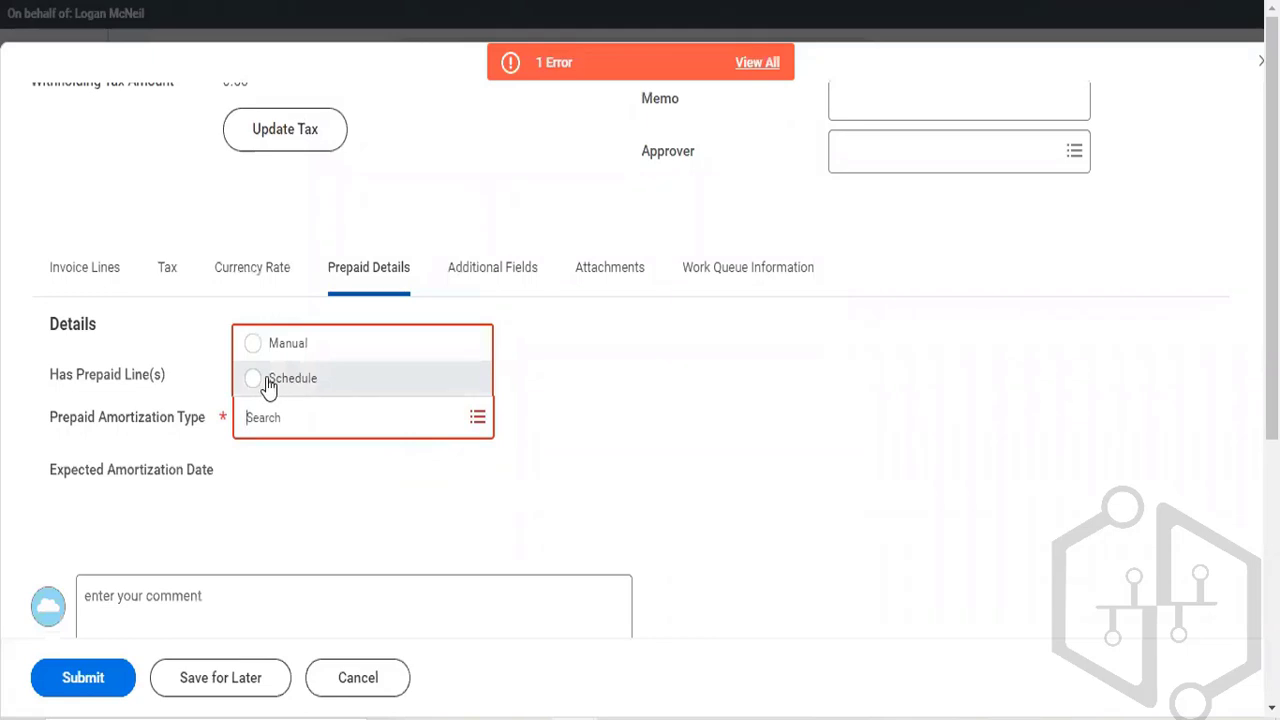
left_click(251, 344)
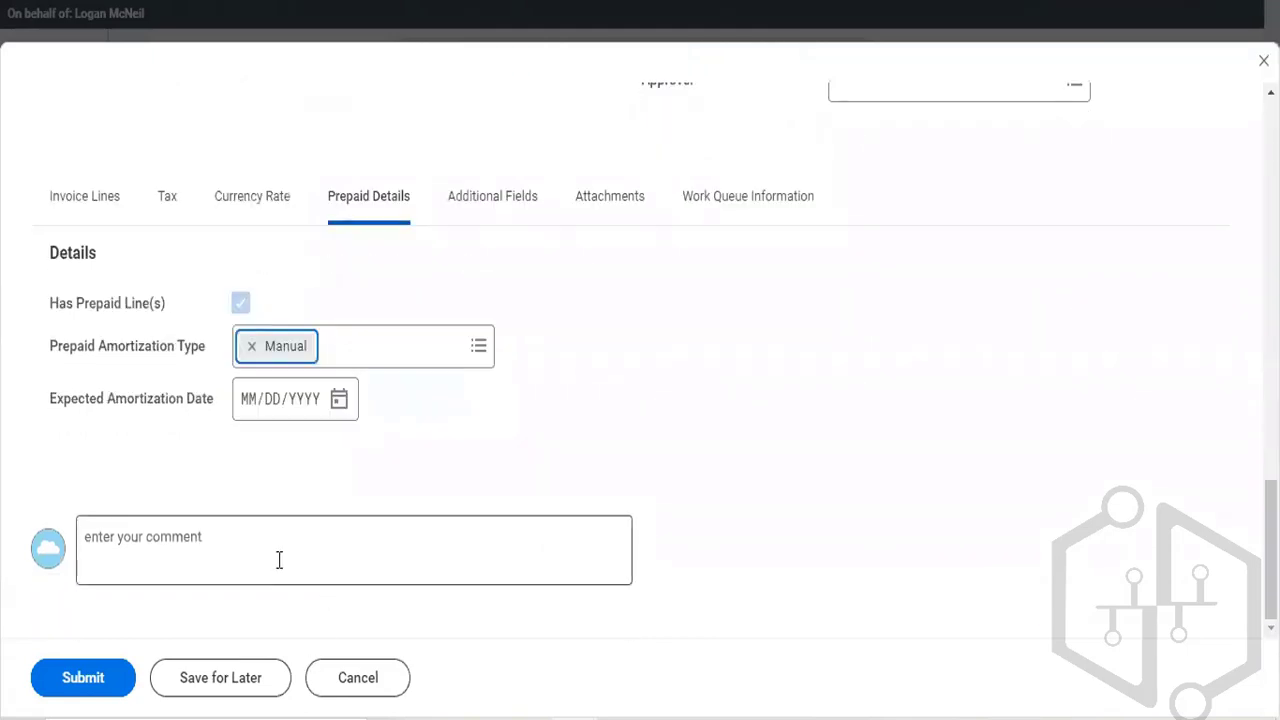
left_click(279, 560)
left_click(104, 680)
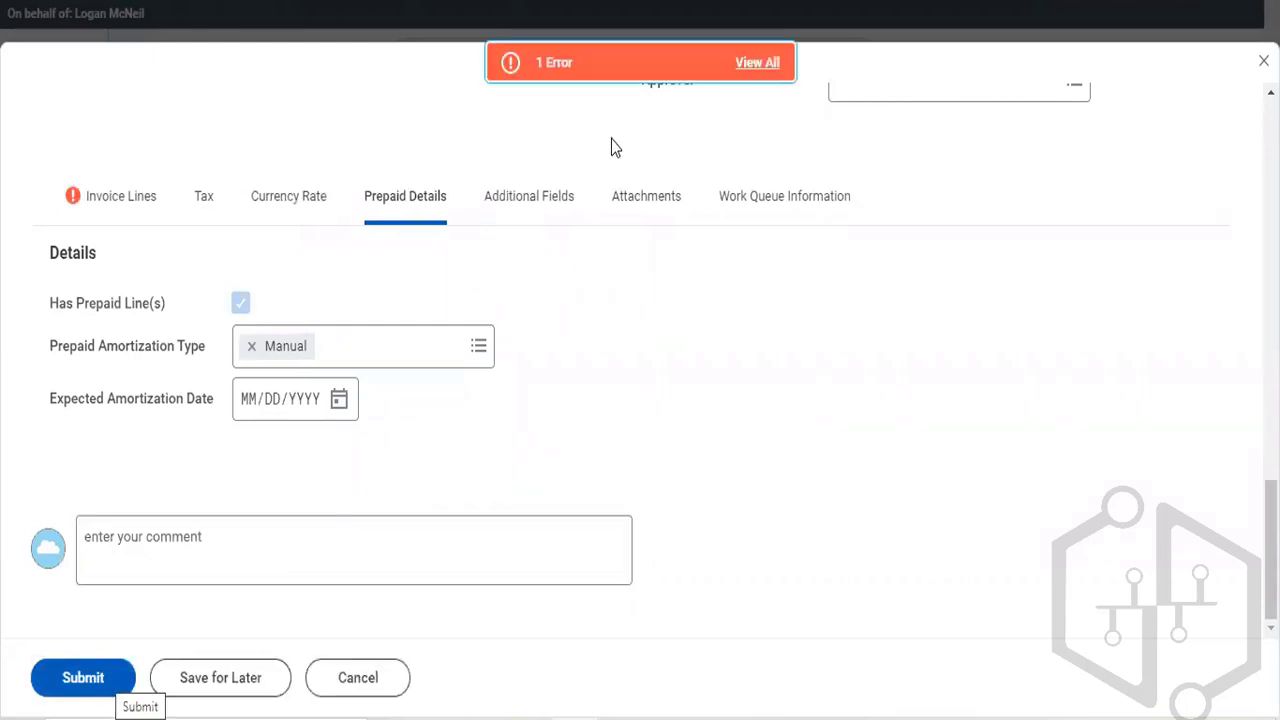
Examine the submission error details and go back to the flagged invoice lines
left_click(572, 79)
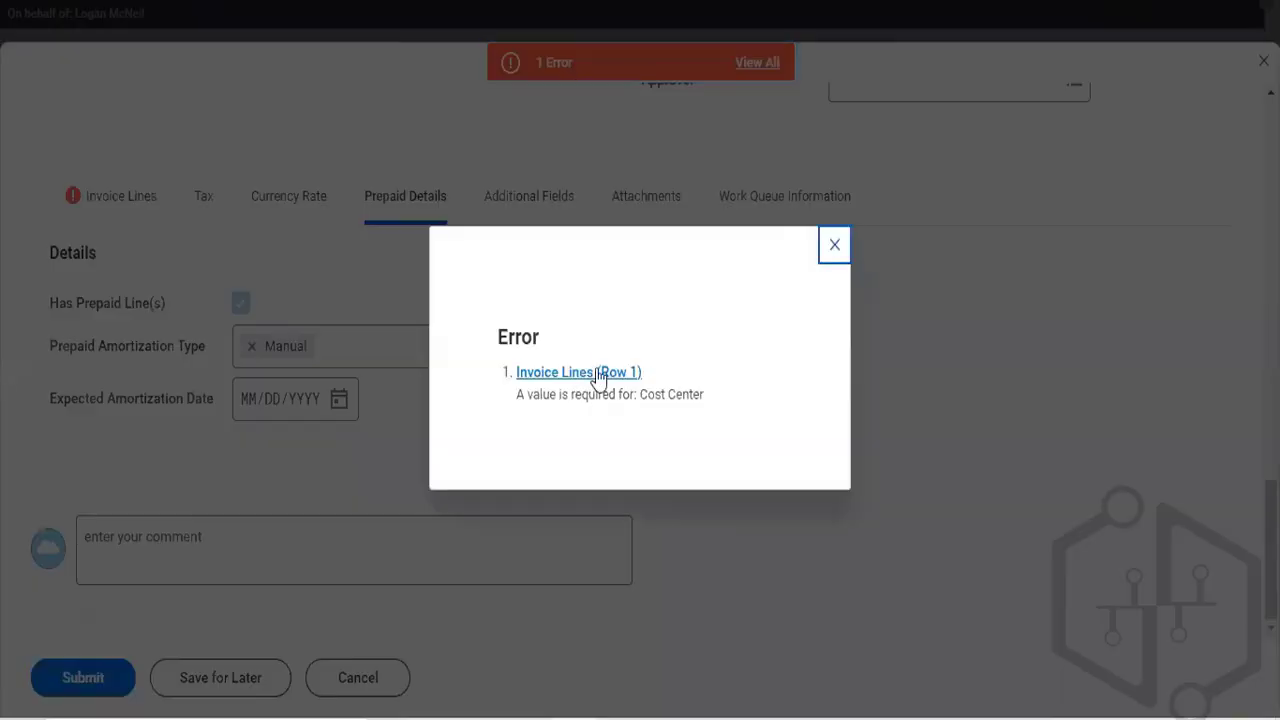
left_click(832, 245)
left_click(117, 197)
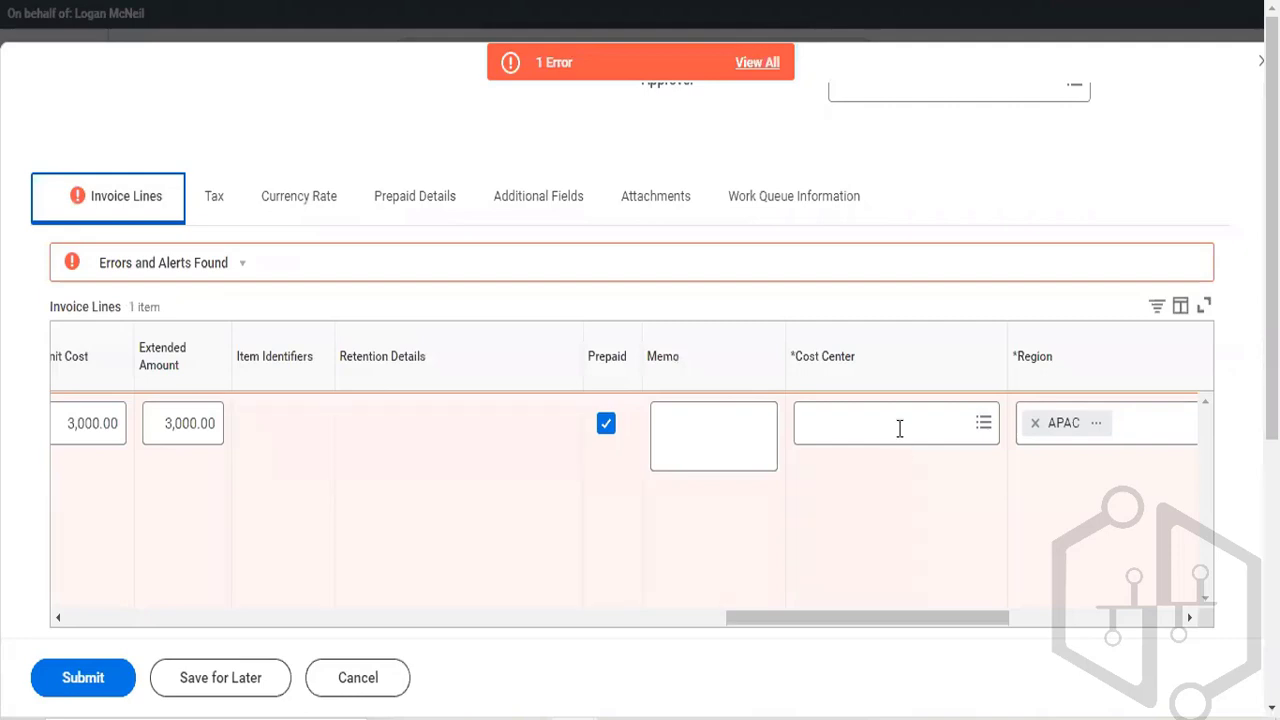
Assign the ARC78_ Enterprise cost center to the prepaid invoice line and submit the supplier invoice
left_click(897, 426)
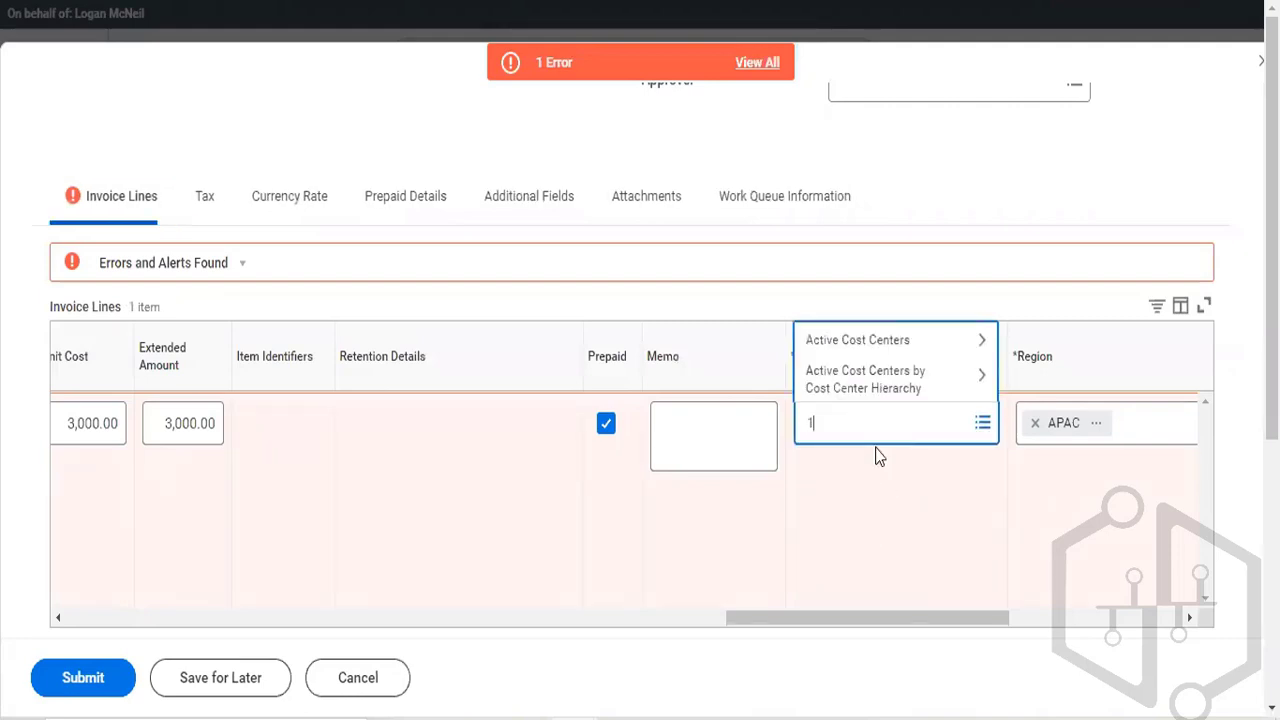
left_click(876, 451)
left_click(877, 439)
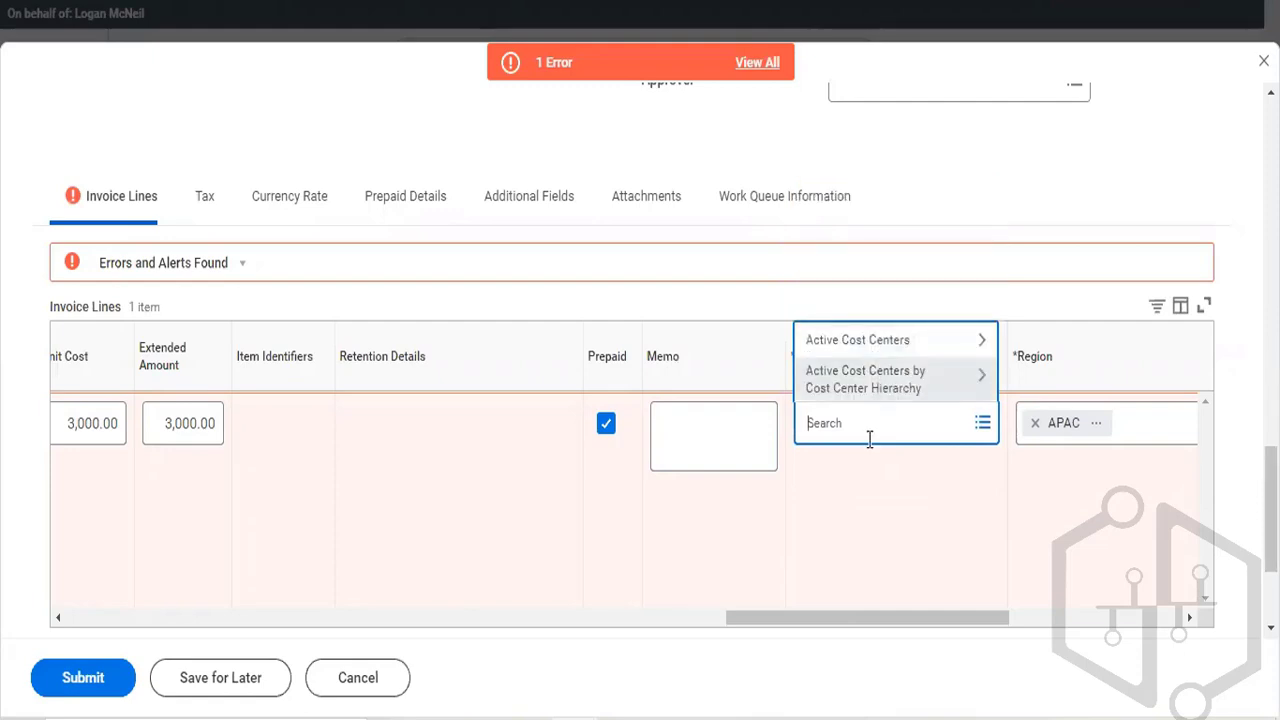
type("arc")
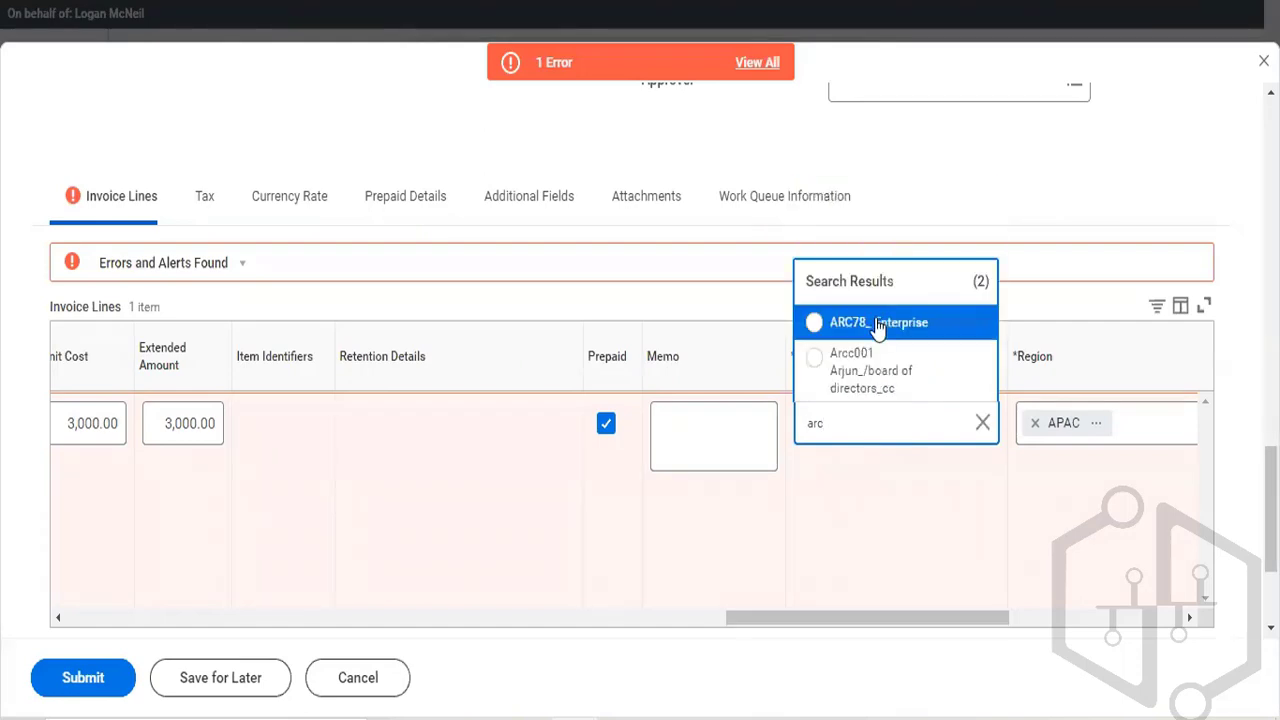
left_click(874, 321)
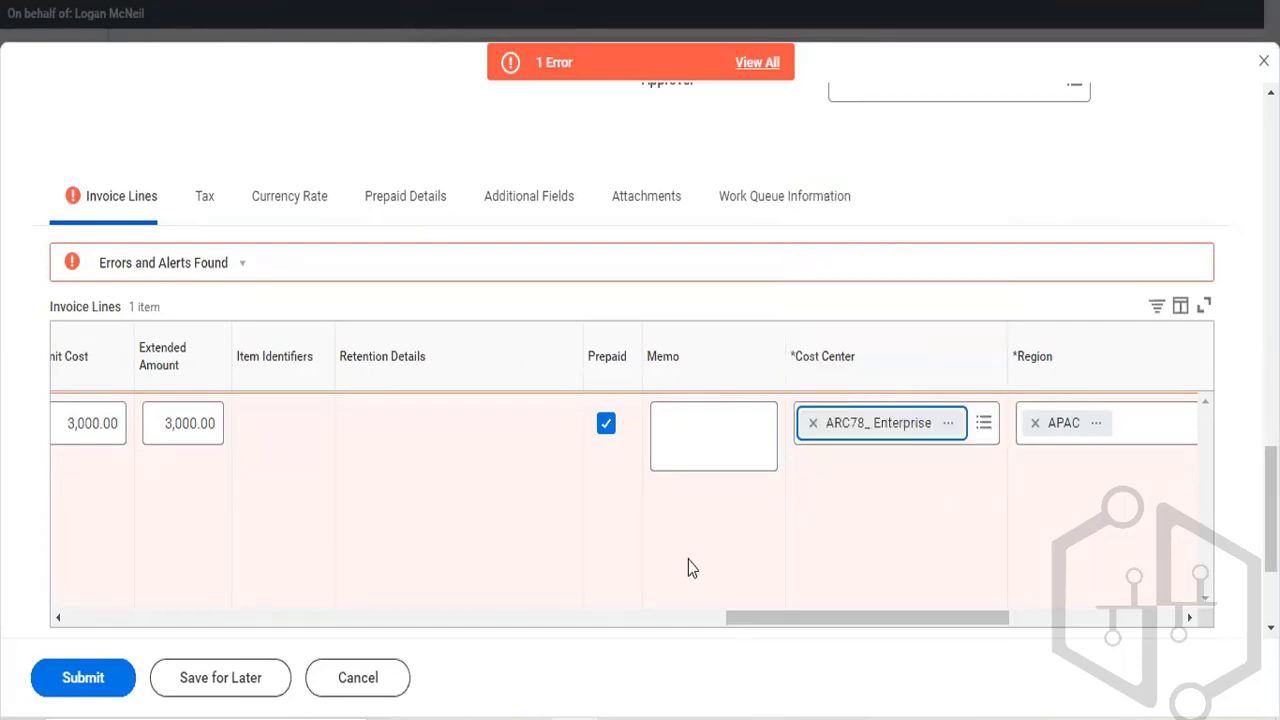
left_click(67, 688)
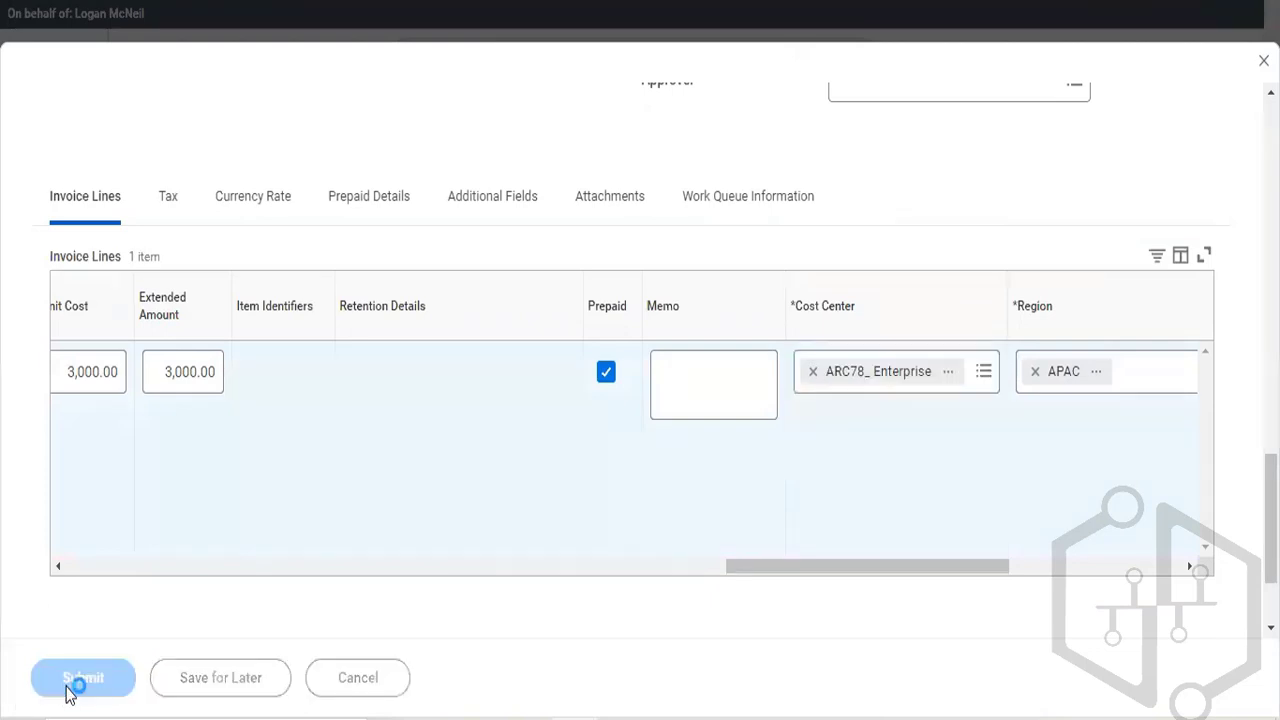
left_click(67, 688)
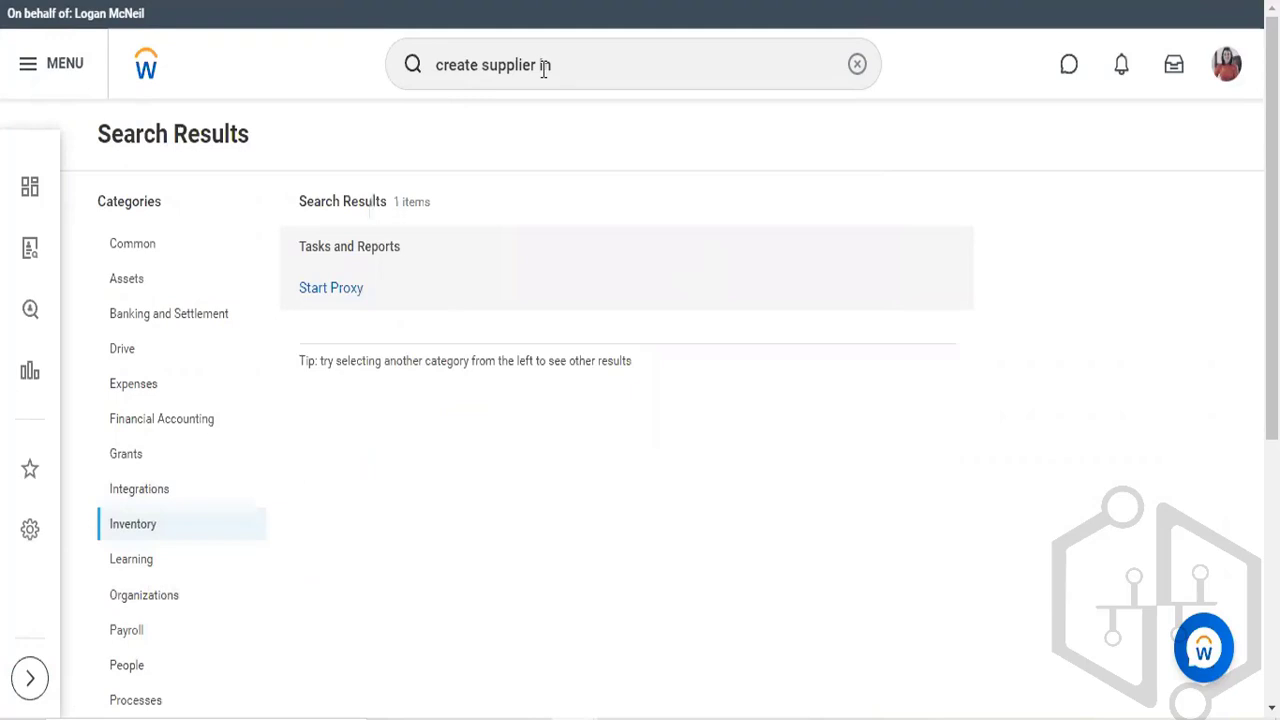
Search for "start proxy" and open the Start Proxy task
left_click(620, 76)
key("BackSpace")
key("BackSpace")
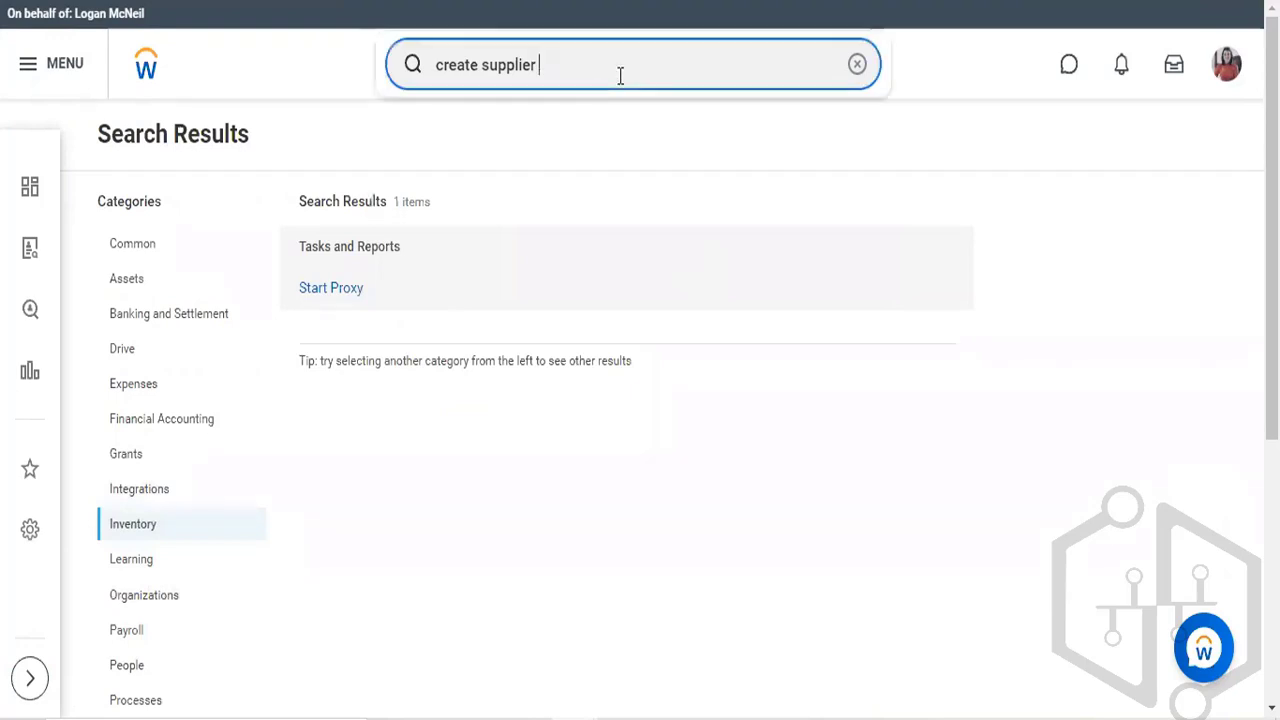
key("BackSpace")
key("BackSpace")
key("BackSpace")
key("BackSpace")
key("BackSpace")
key("BackSpace")
key("BackSpace")
key("BackSpace")
key("BackSpace")
key("BackSpace")
key("BackSpace")
key("BackSpace")
key("BackSpace")
key("BackSpace")
key("BackSpace")
key("BackSpace")
type("sta")
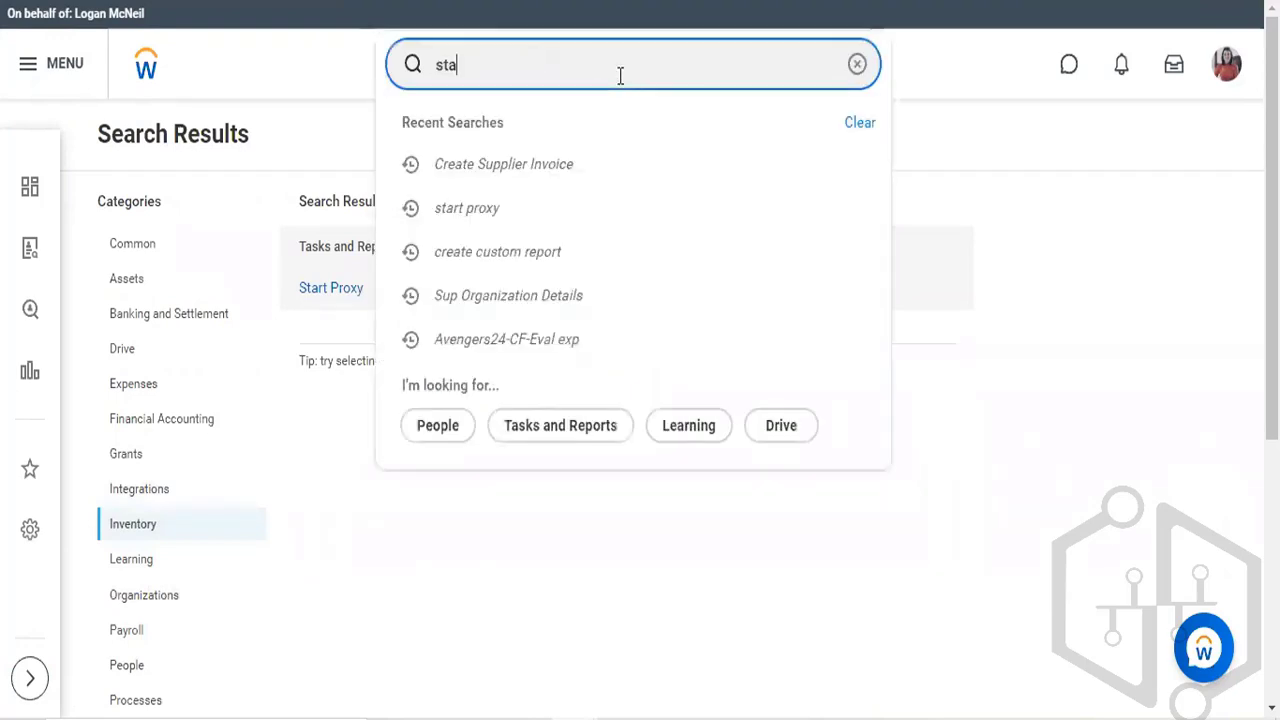
type("rt")
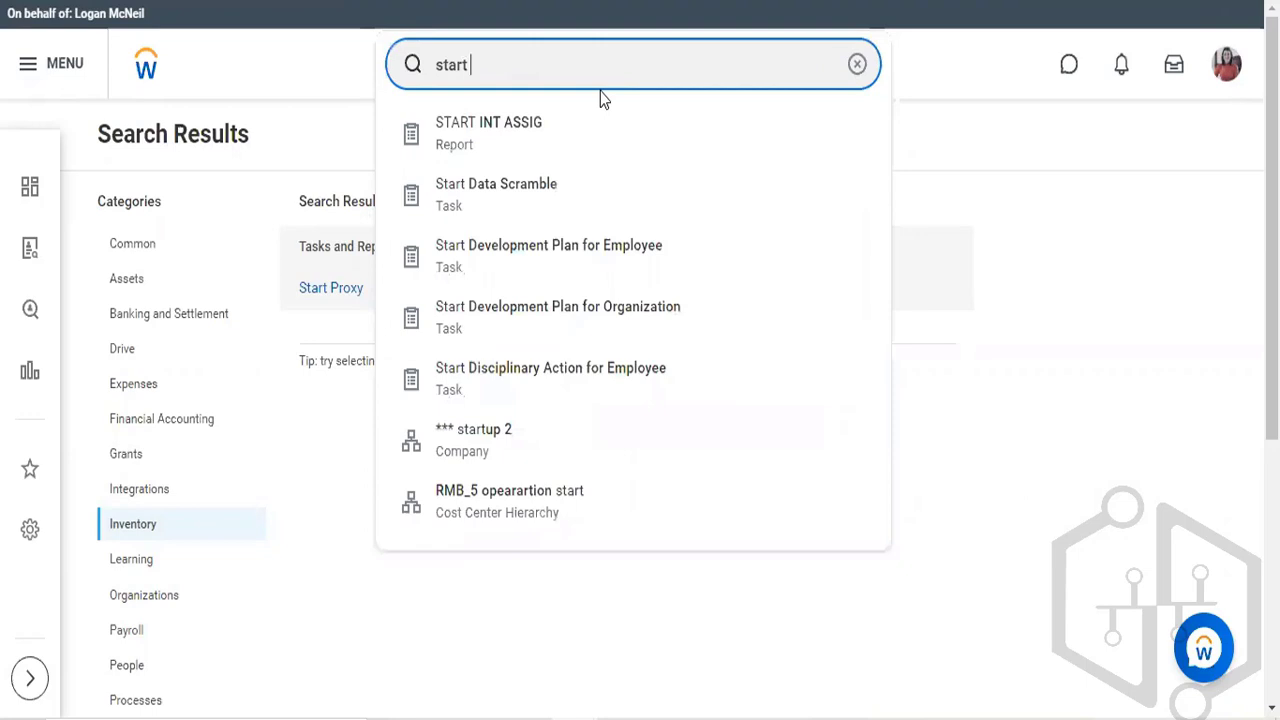
type(" proc")
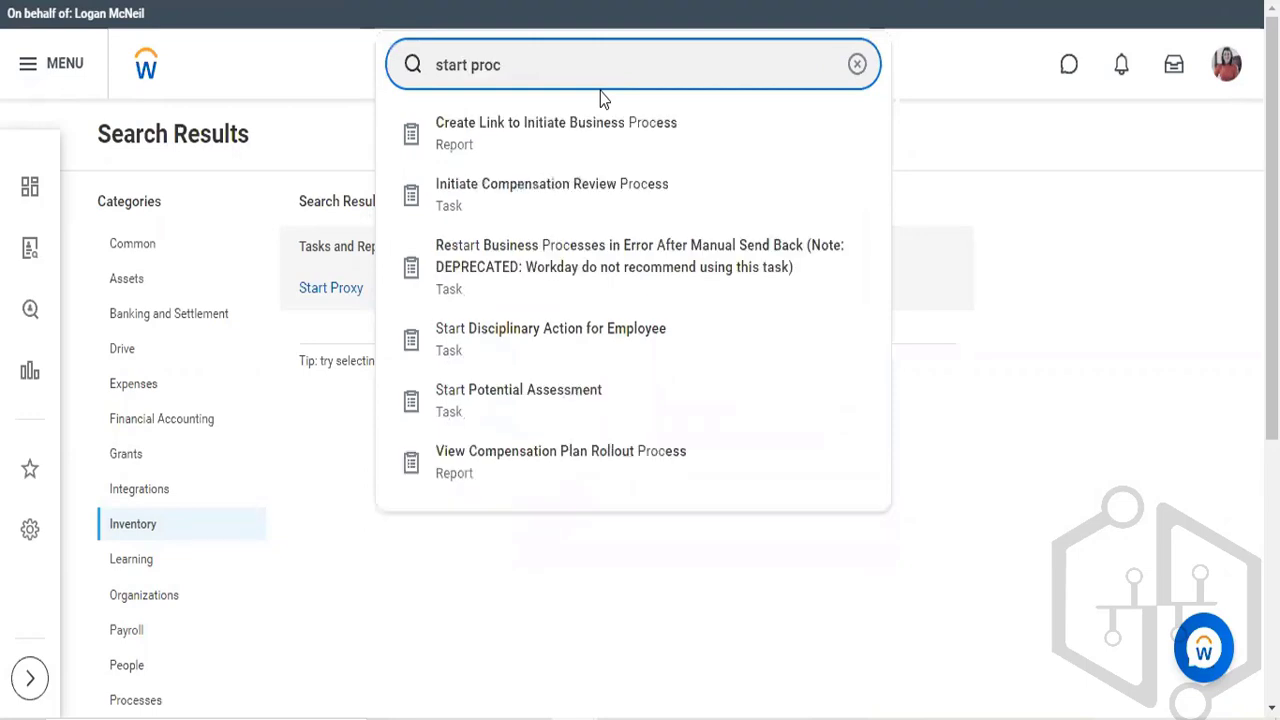
key("BackSpace")
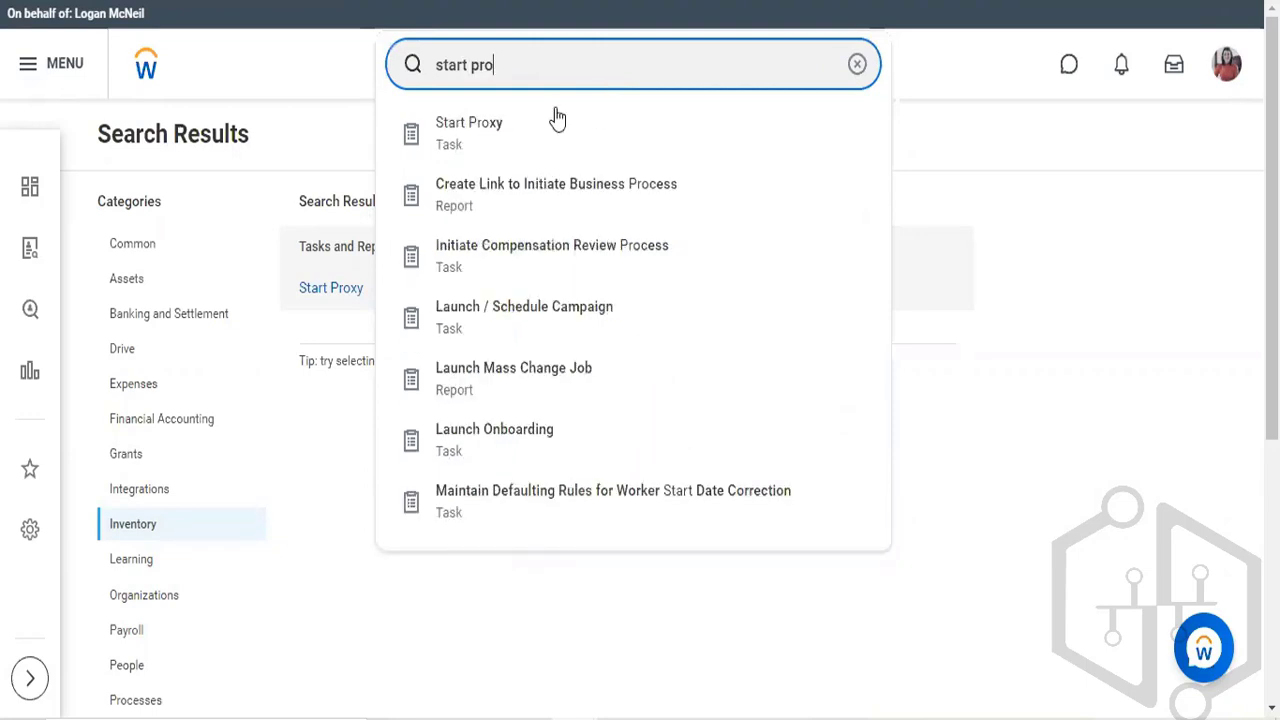
type("xy")
left_click(431, 160)
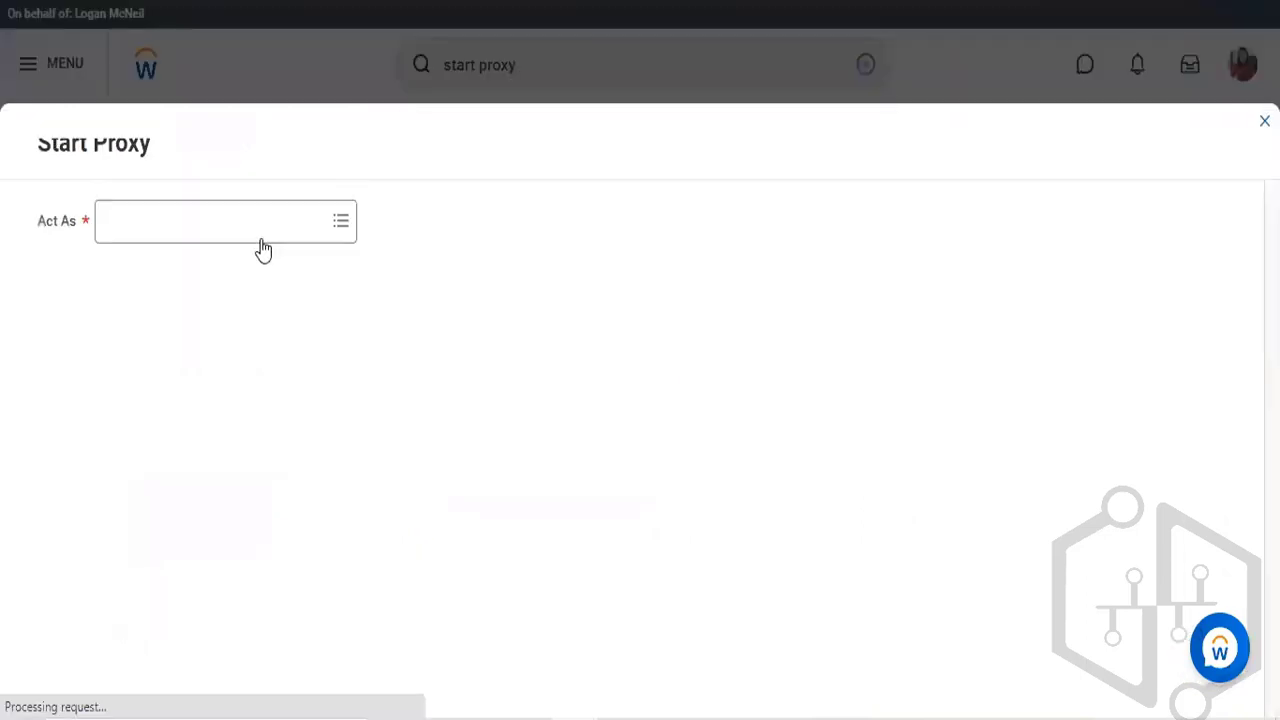
Choose the invoice approver as the person to act as and start the proxy session
left_click(225, 227)
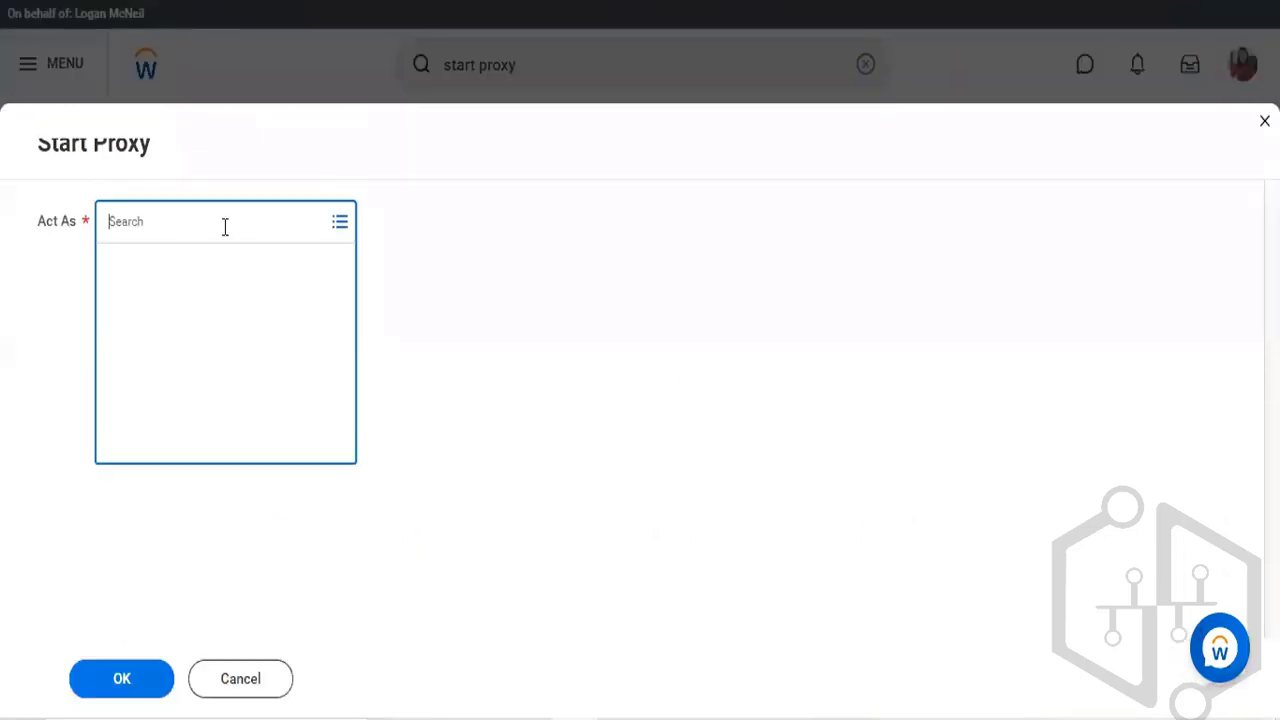
type("hoe")
key("Return")
left_click(155, 683)
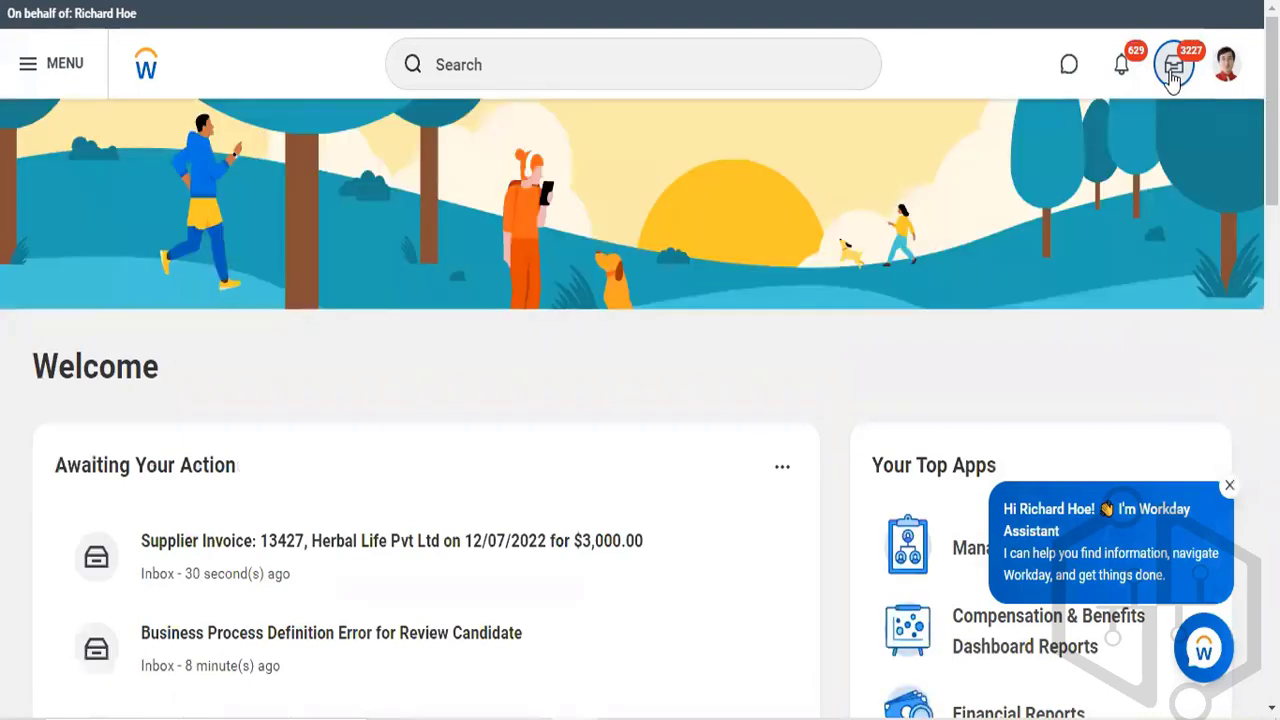
Approve the $3,000.00 Herbal Life Pvt Ltd supplier invoice from the approver's inbox
left_click(1173, 70)
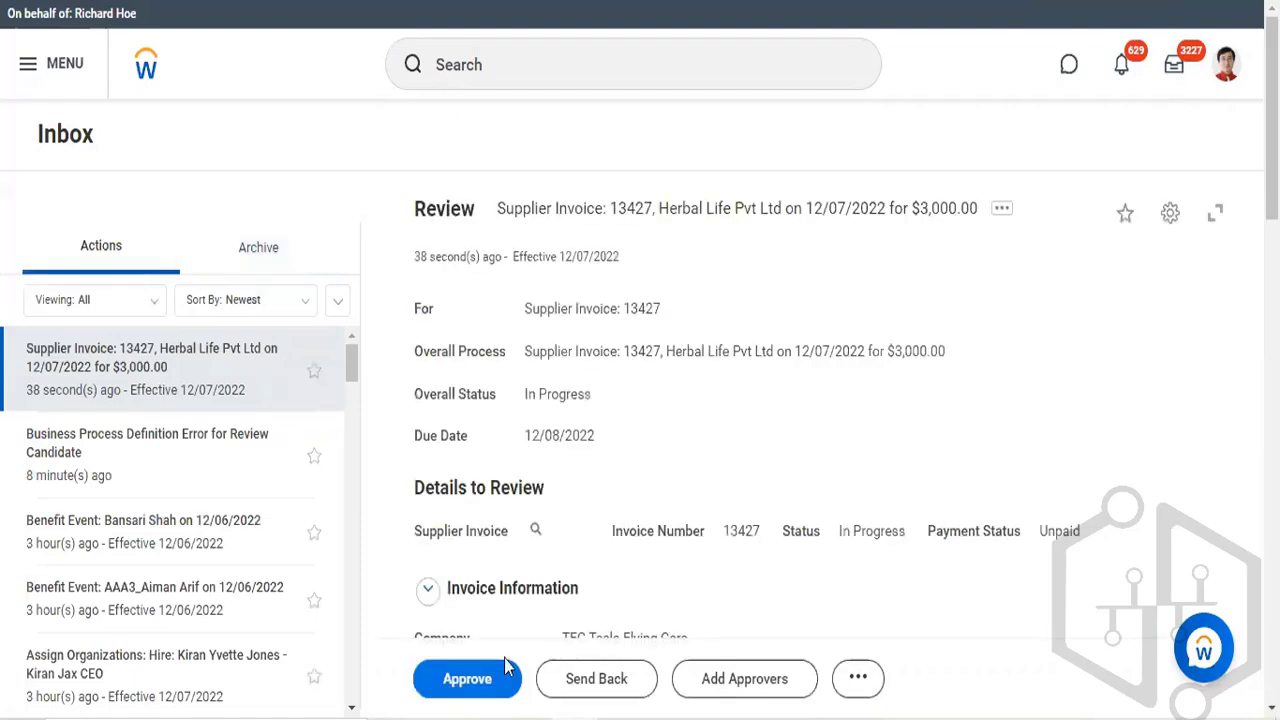
scroll(500, 675, "down", 1)
left_click(487, 684)
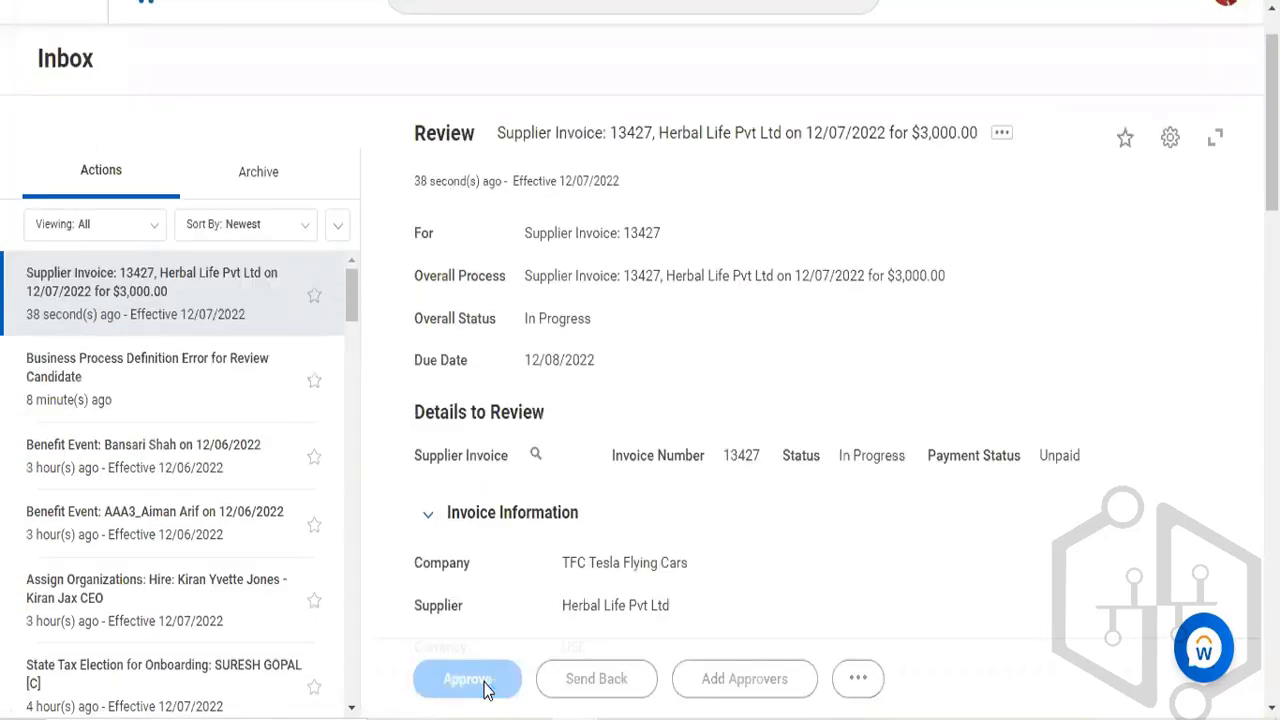
Search for "supplier: herbal" and open the Herbal Life Pvt Ltd supplier record
left_click(547, 82)
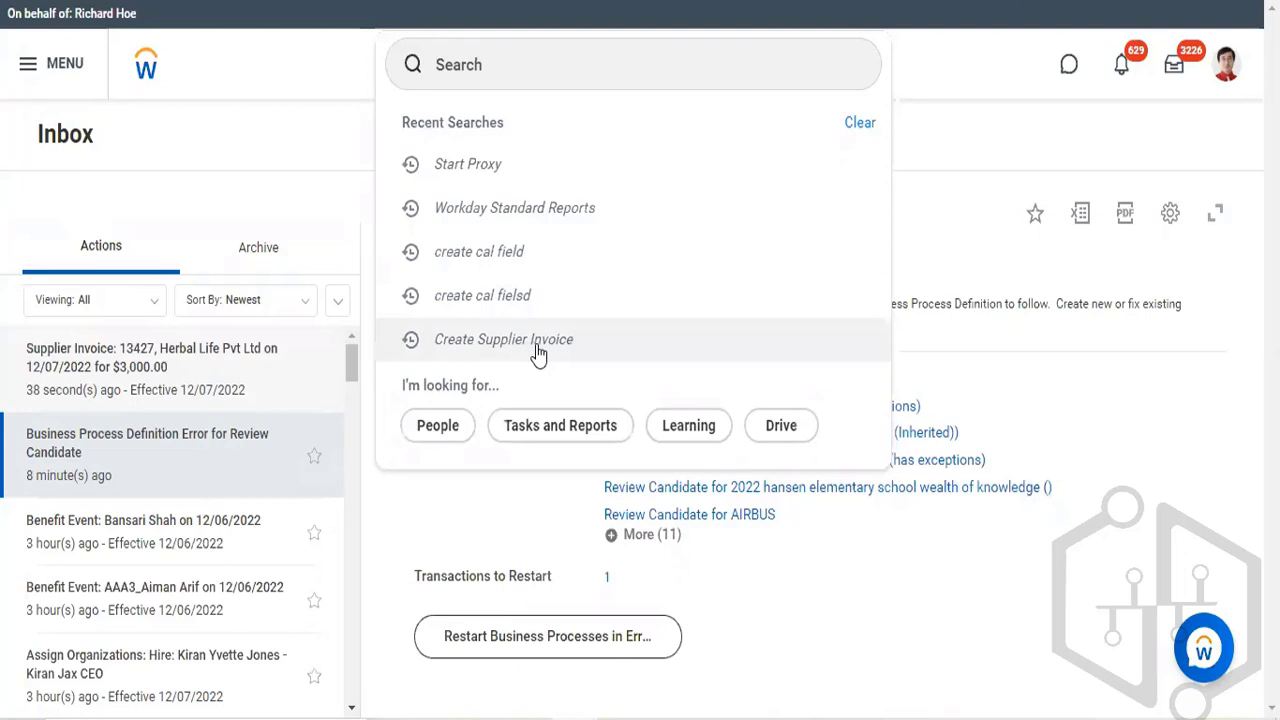
left_click(538, 68)
type("s")
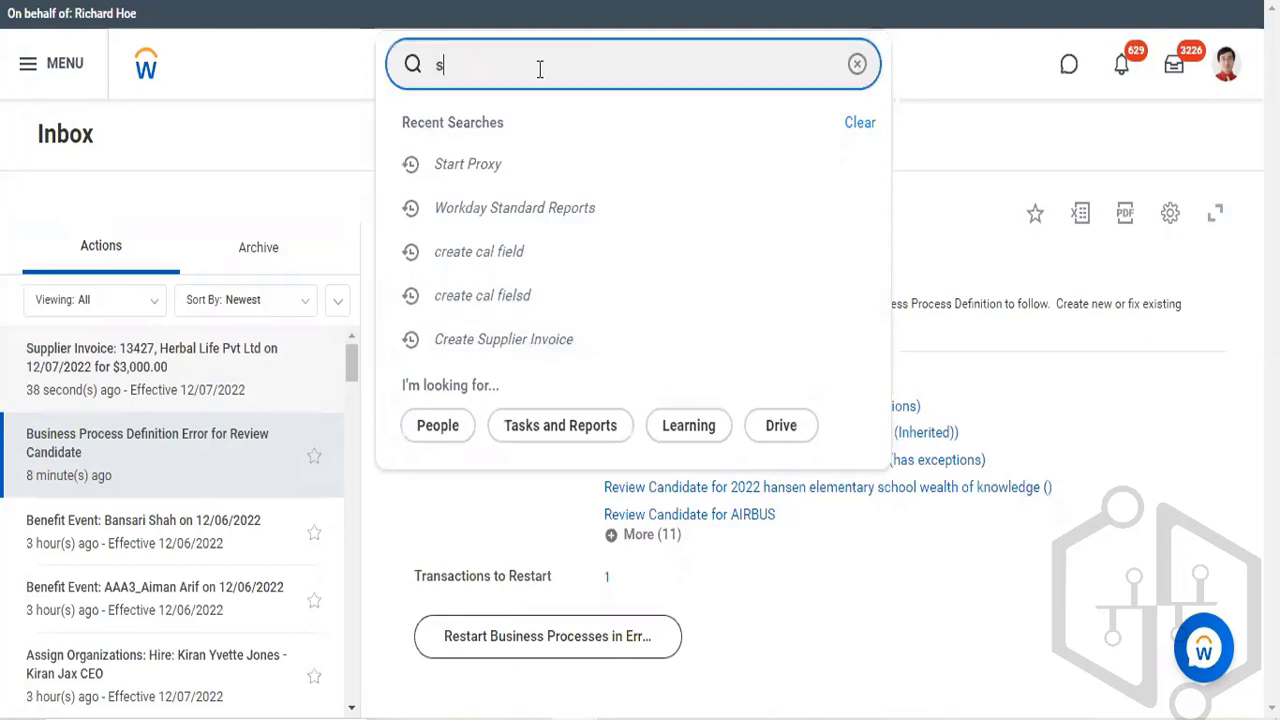
type("upplier")
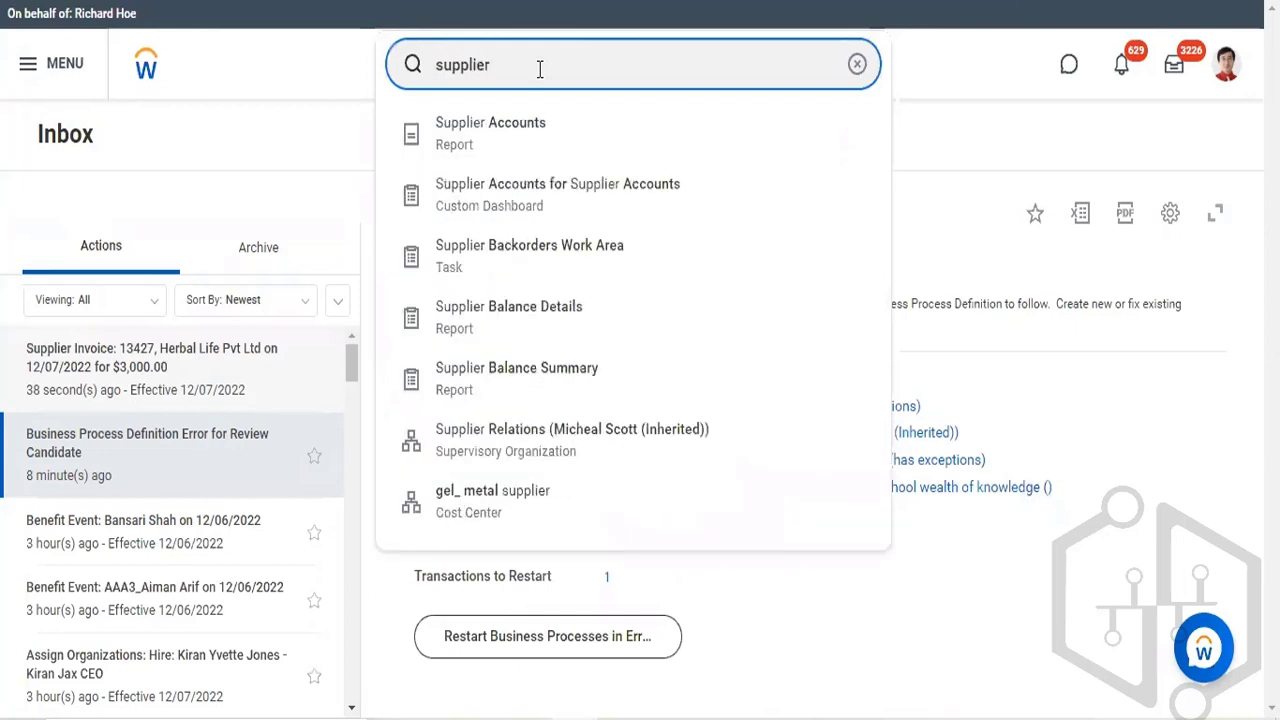
type(": herbal")
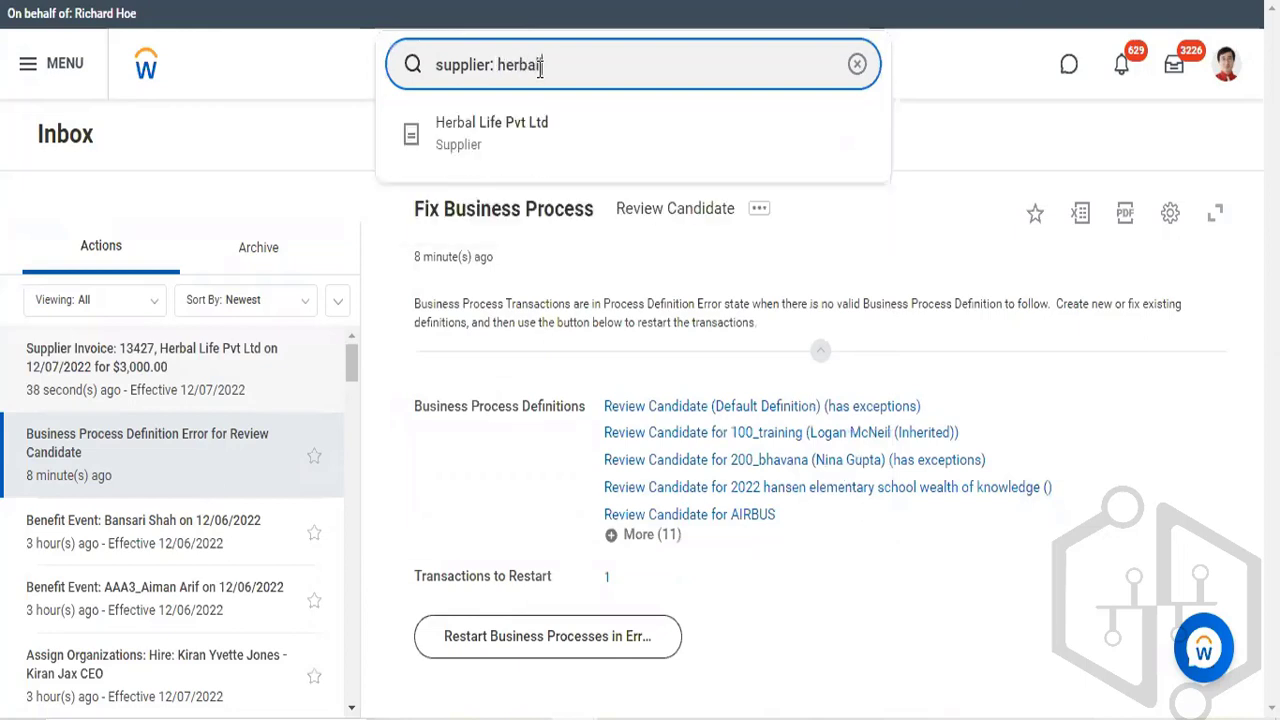
left_click(536, 131)
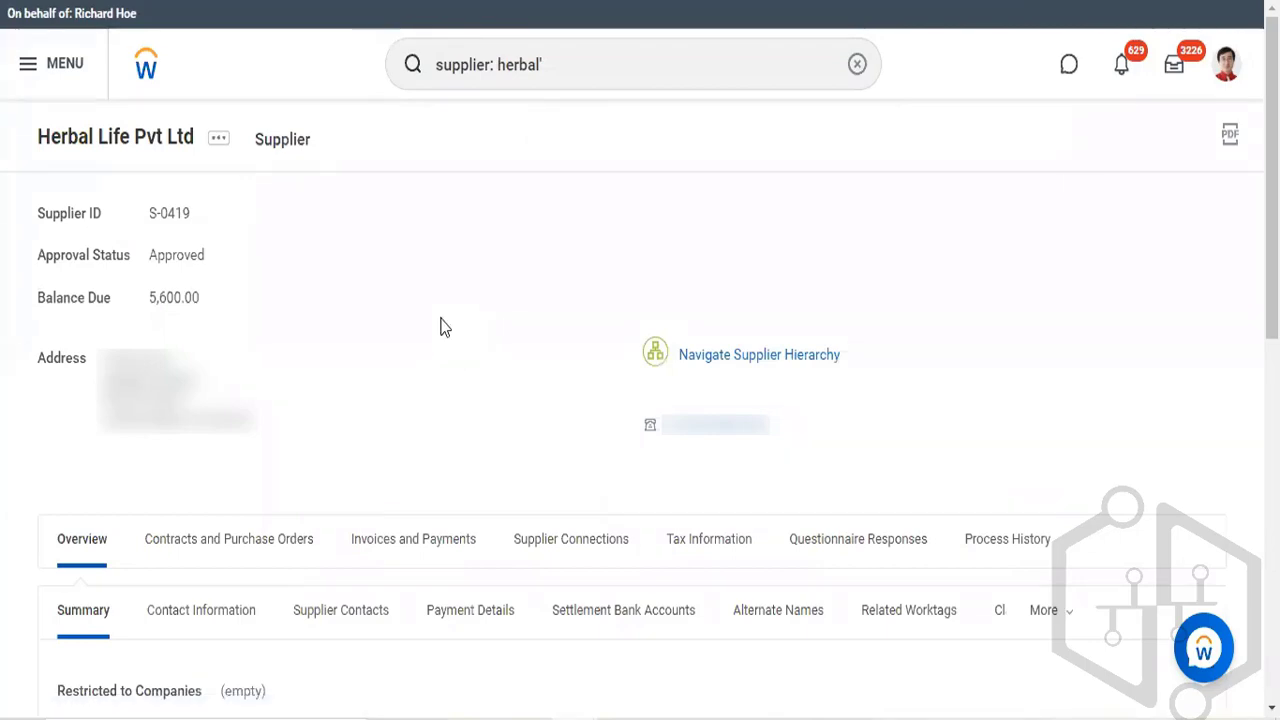
Review the supplier's balance due, invoicing setup and list of recent invoices
scroll(430, 360, "down", 2)
left_click(414, 418)
scroll(414, 414, "down", 3)
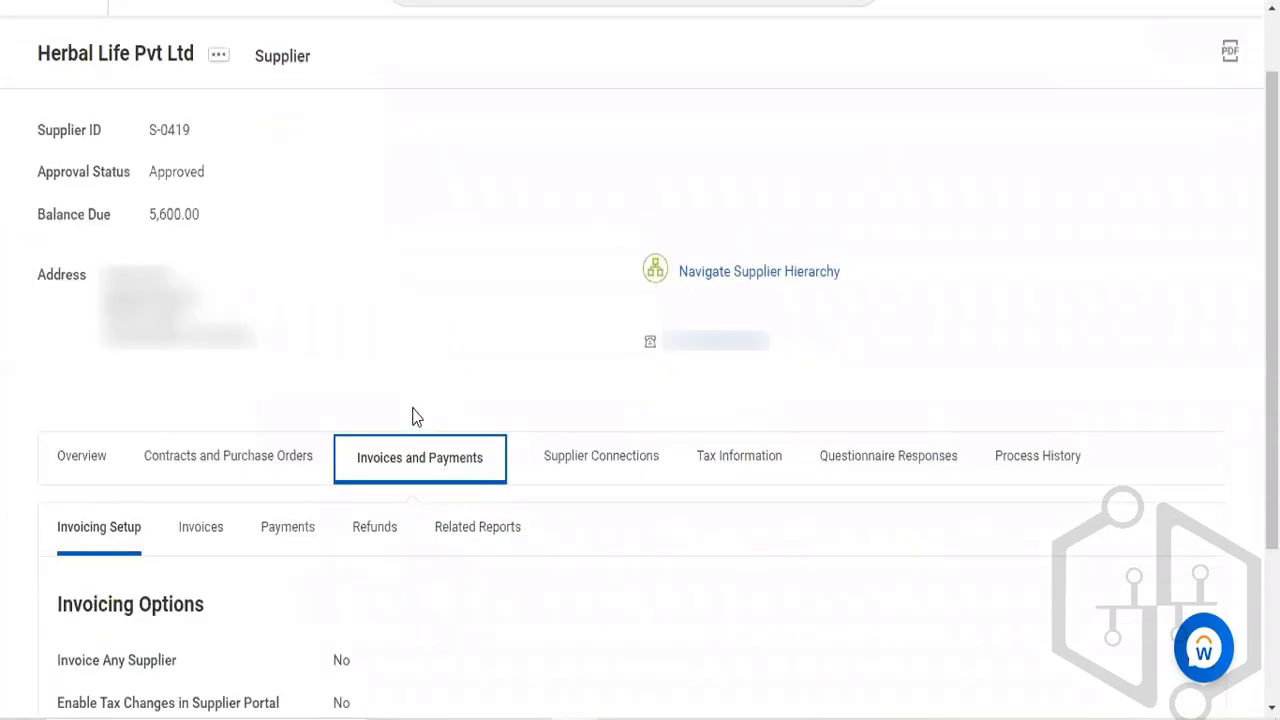
scroll(414, 414, "up", 3)
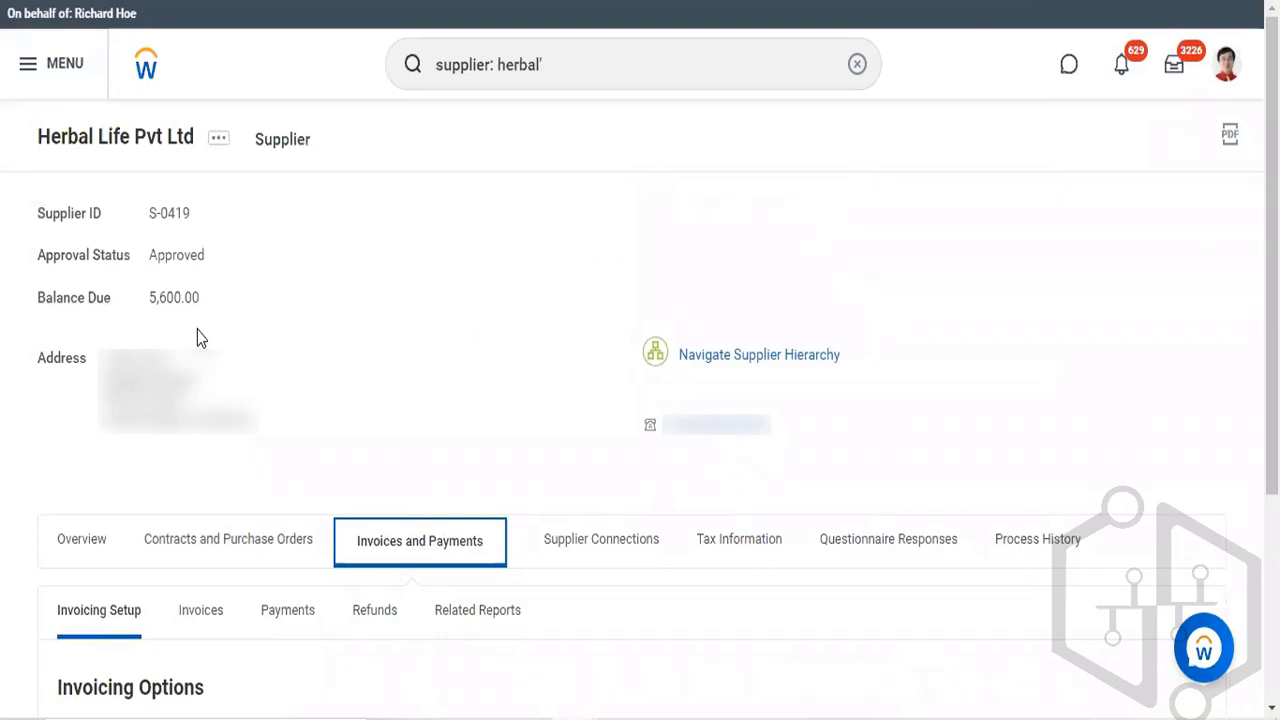
scroll(197, 337, "down", 2)
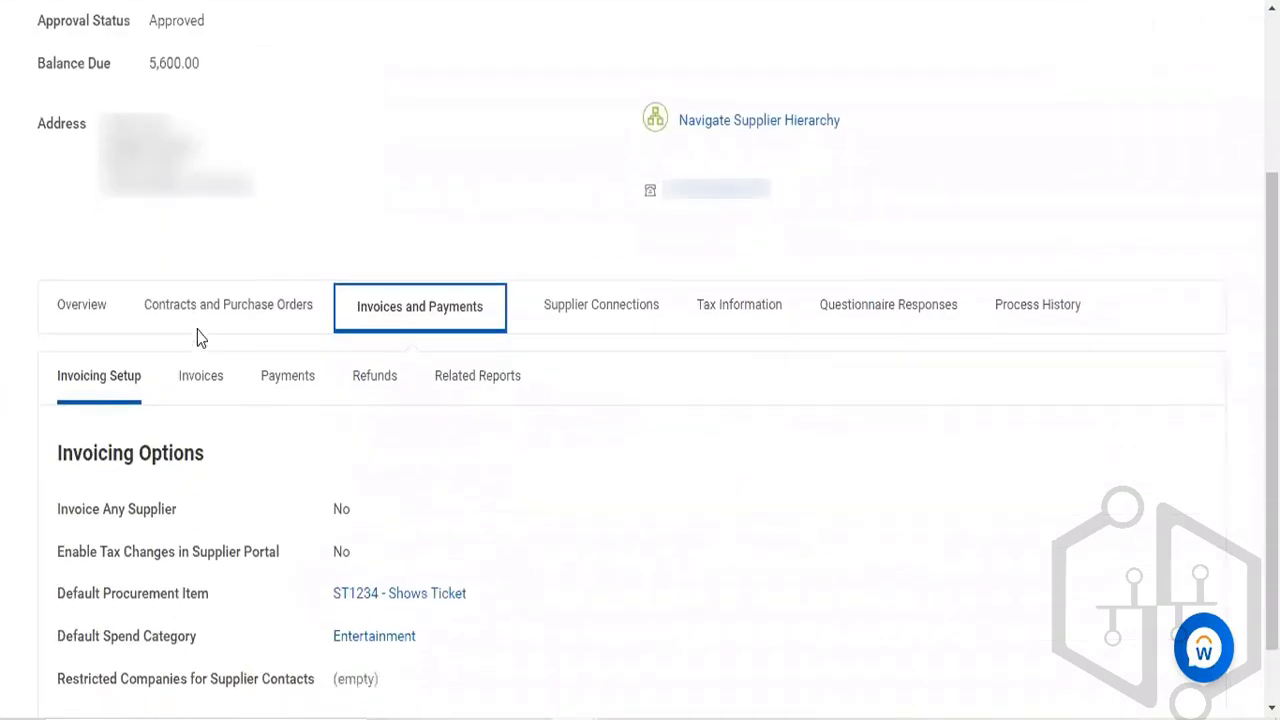
scroll(215, 315, "down", 1)
left_click(212, 310)
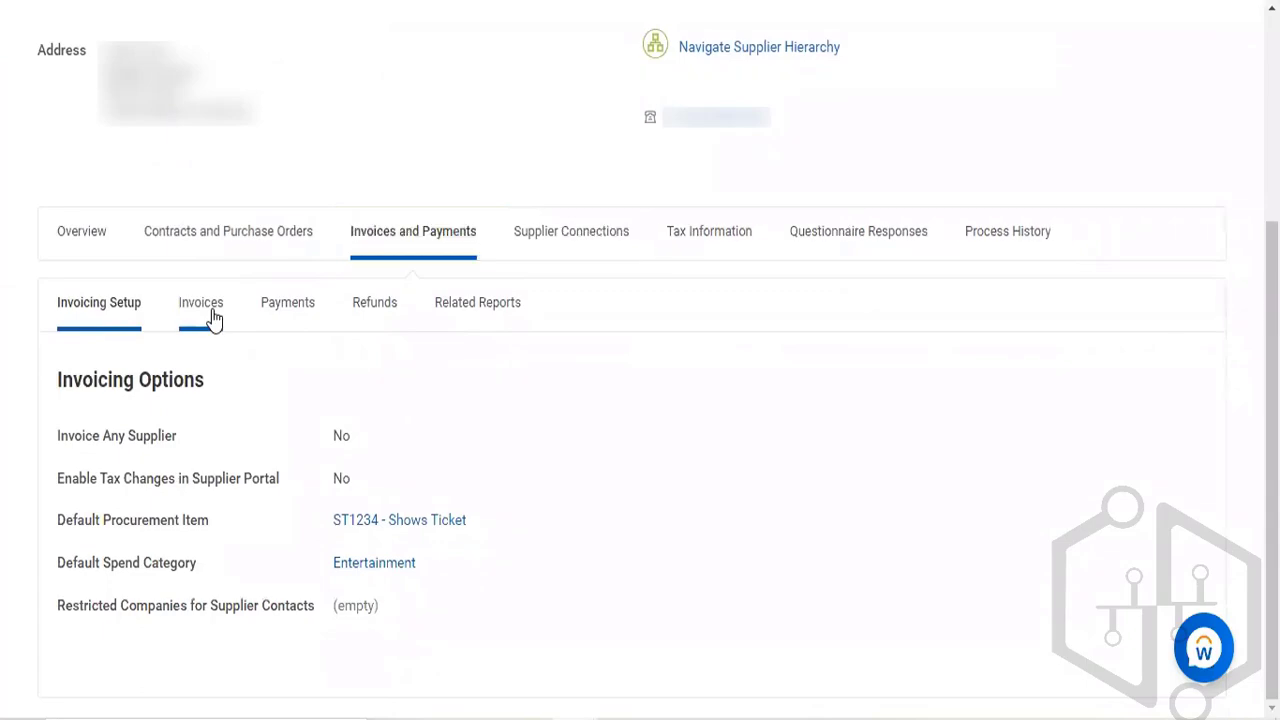
scroll(220, 301, "down", 3)
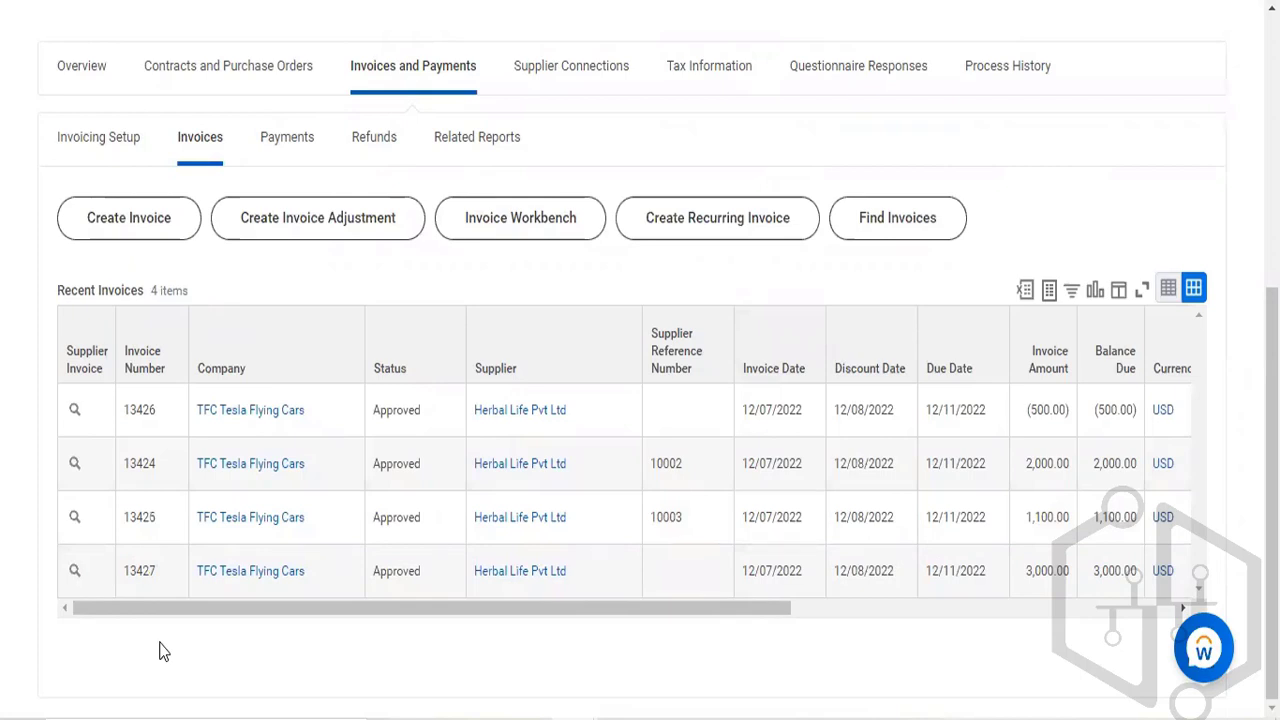
Search for "start prox" in place of the supplier search and open the Start Proxy task
scroll(158, 651, "up", 5)
left_click(588, 66)
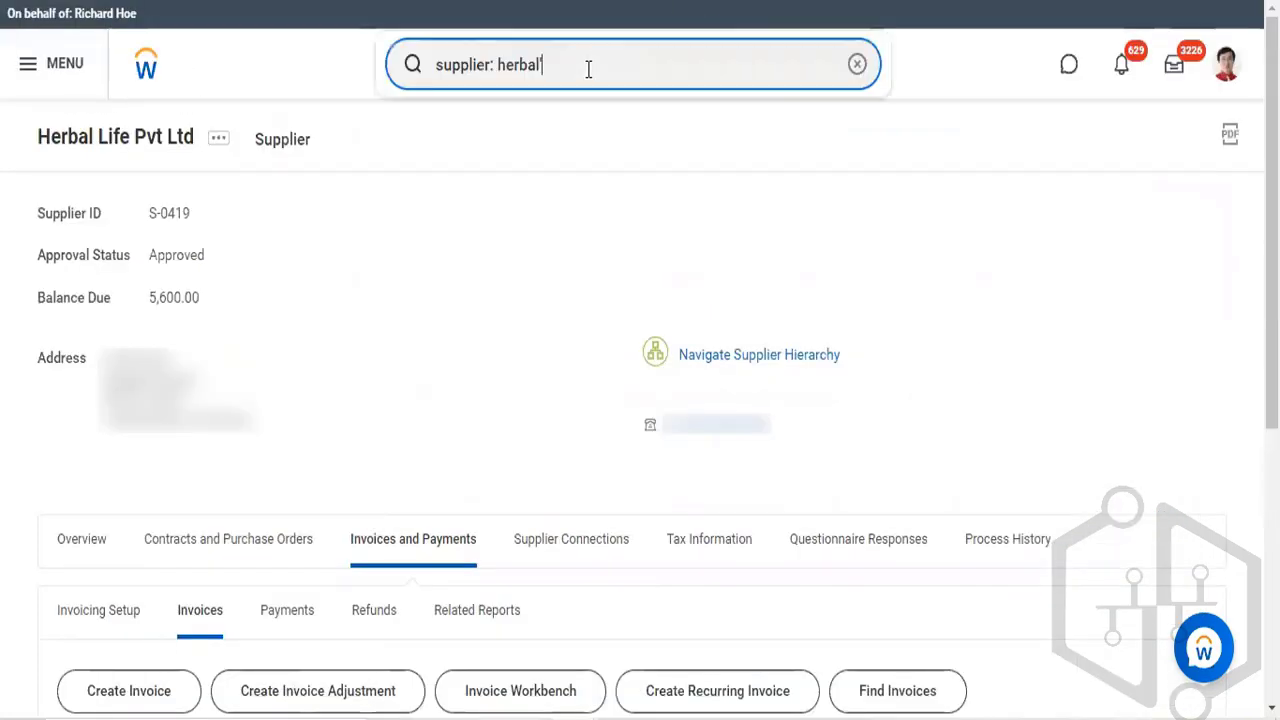
key("BackSpace")
key("BackSpace")
key("BackSpace")
key("BackSpace")
key("BackSpace")
key("BackSpace")
key("BackSpace")
key("BackSpace")
key("BackSpace")
key("BackSpace")
key("BackSpace")
key("BackSpace")
key("BackSpace")
key("BackSpace")
key("BackSpace")
key("BackSpace")
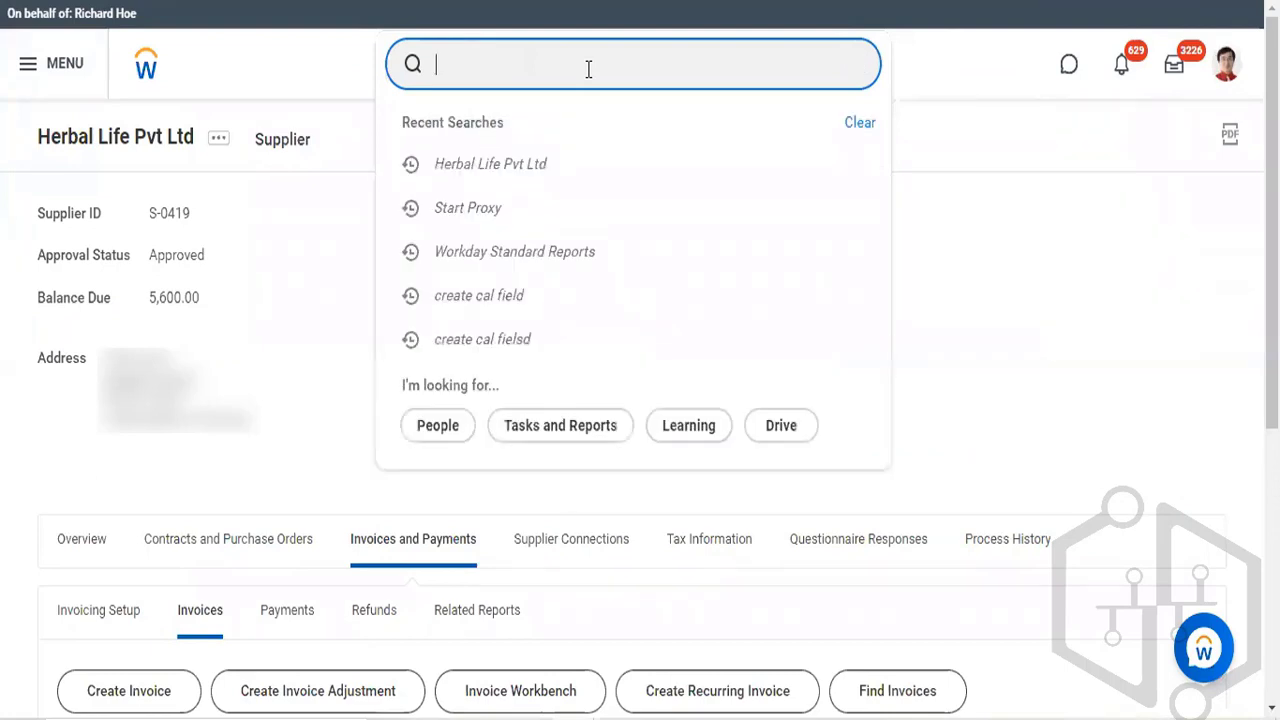
type("start")
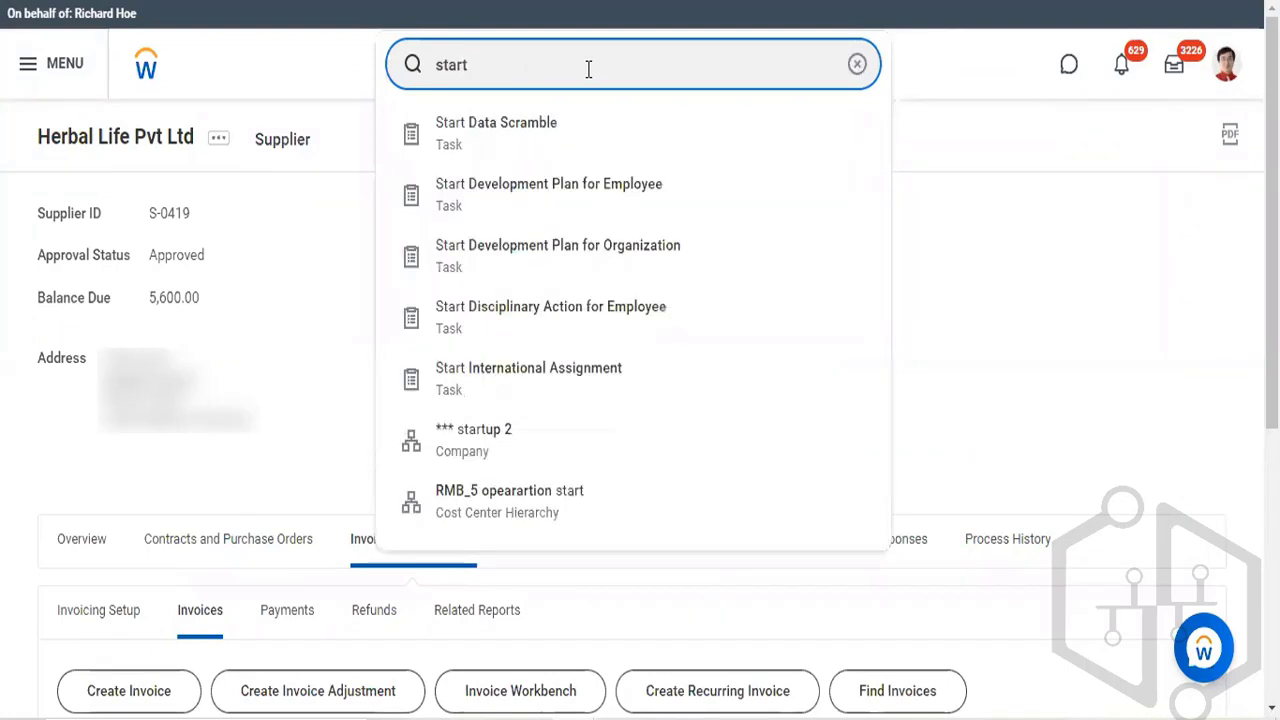
type(" prox")
left_click(517, 122)
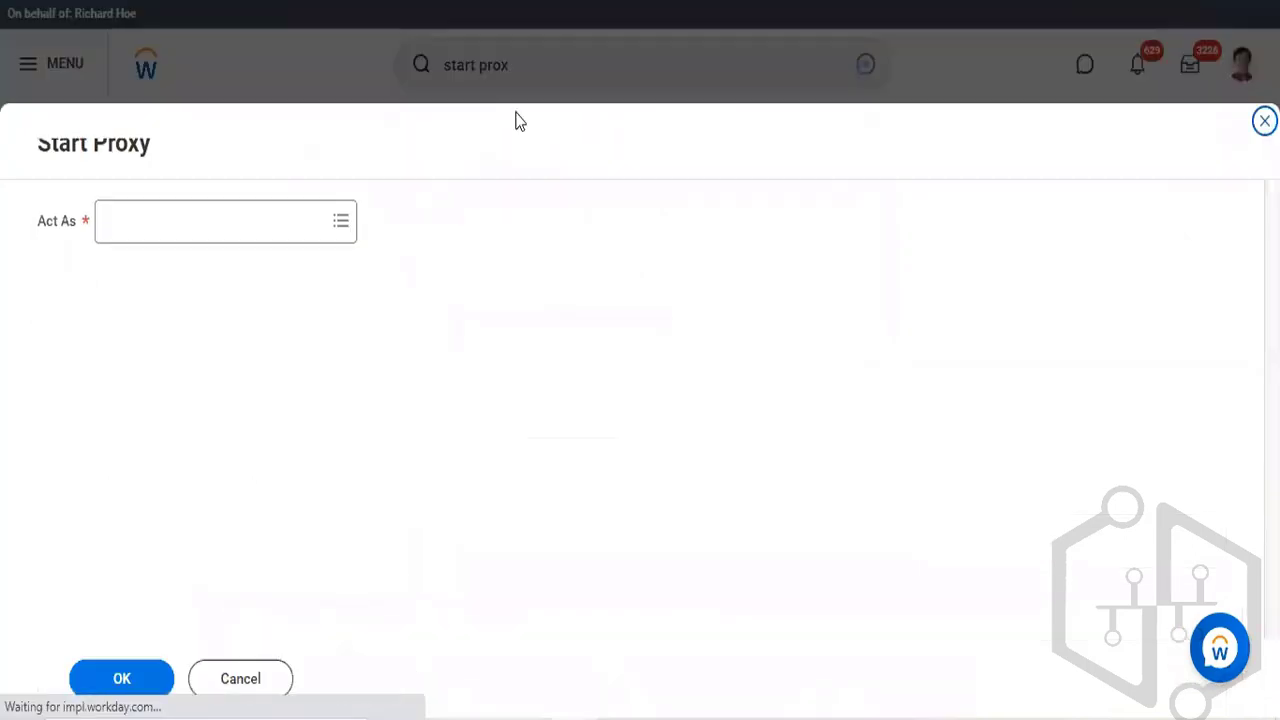
Choose the invoice creator as the person to act as and start the proxy session
left_click(180, 232)
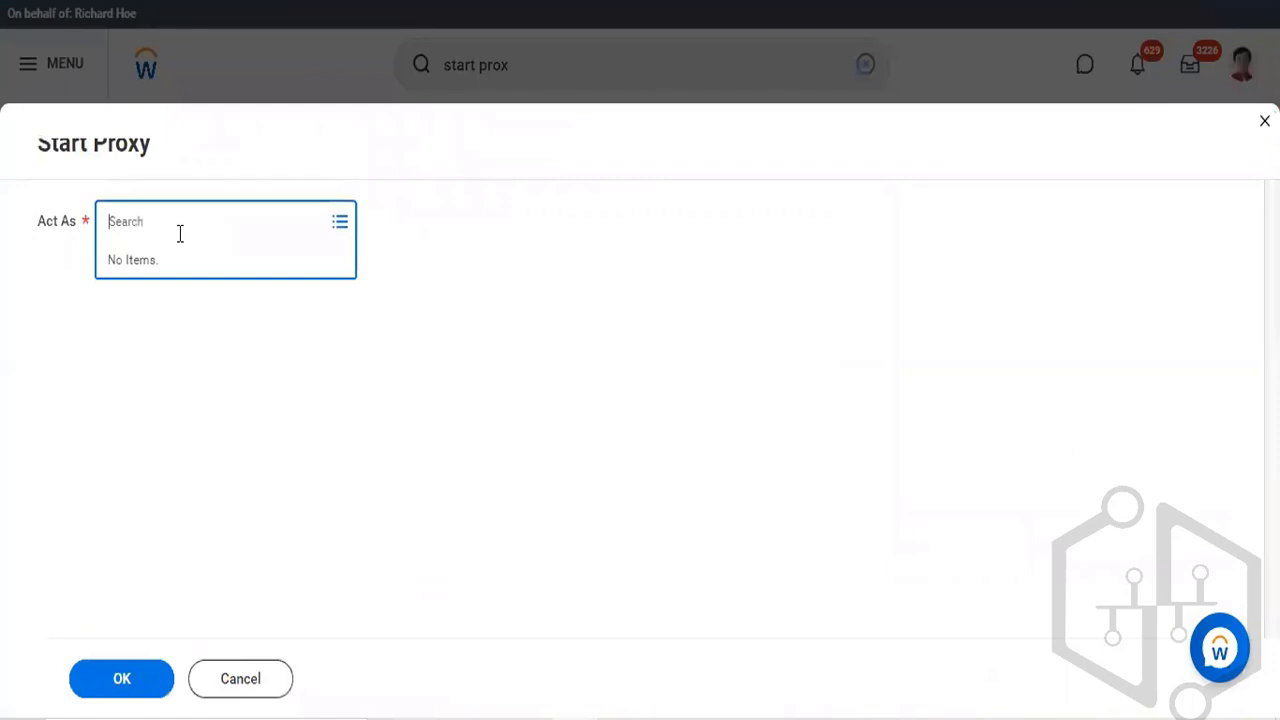
type("lmc")
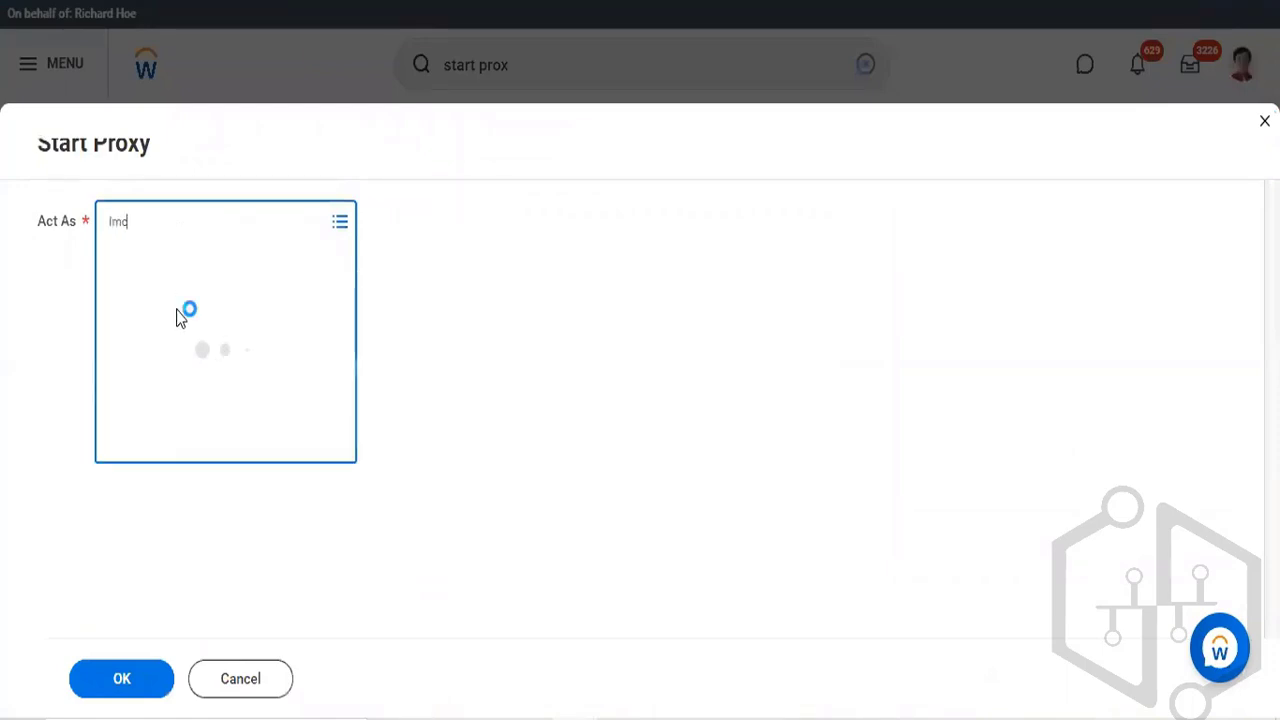
left_click(122, 679)
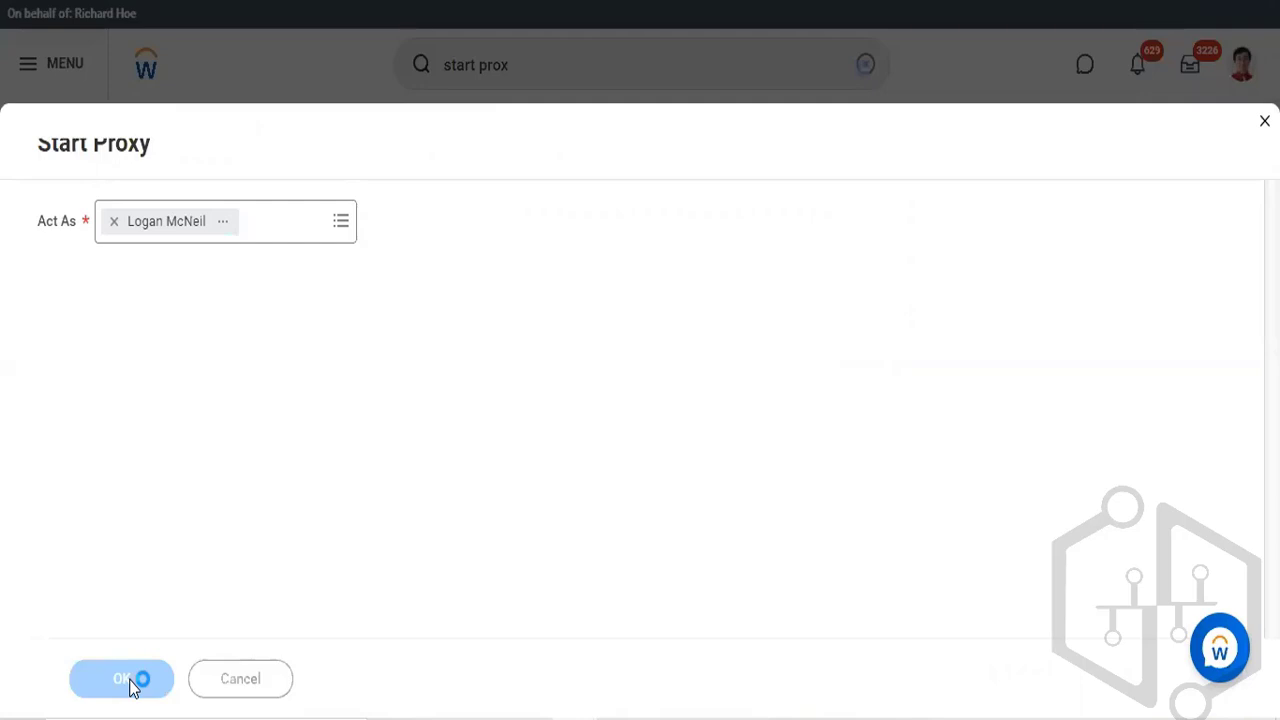
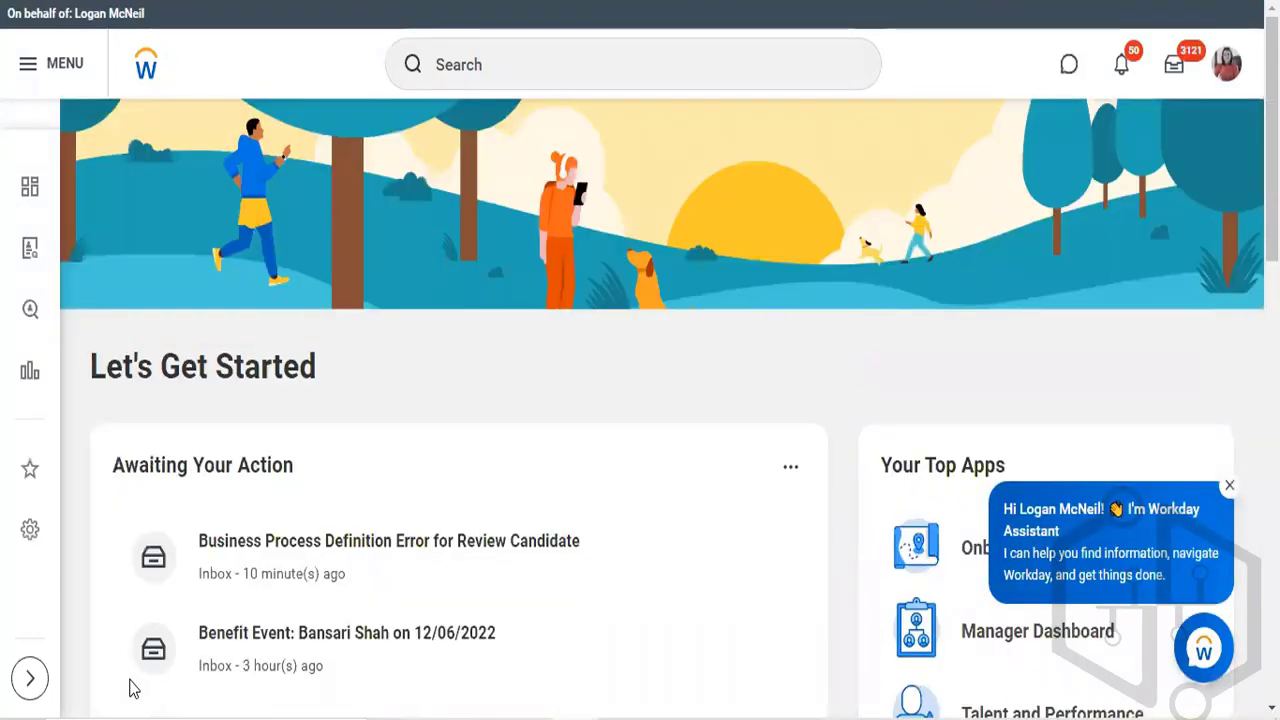
Search for "create supplier in" and open the Create Supplier Invoice task
left_click(556, 53)
type("creat")
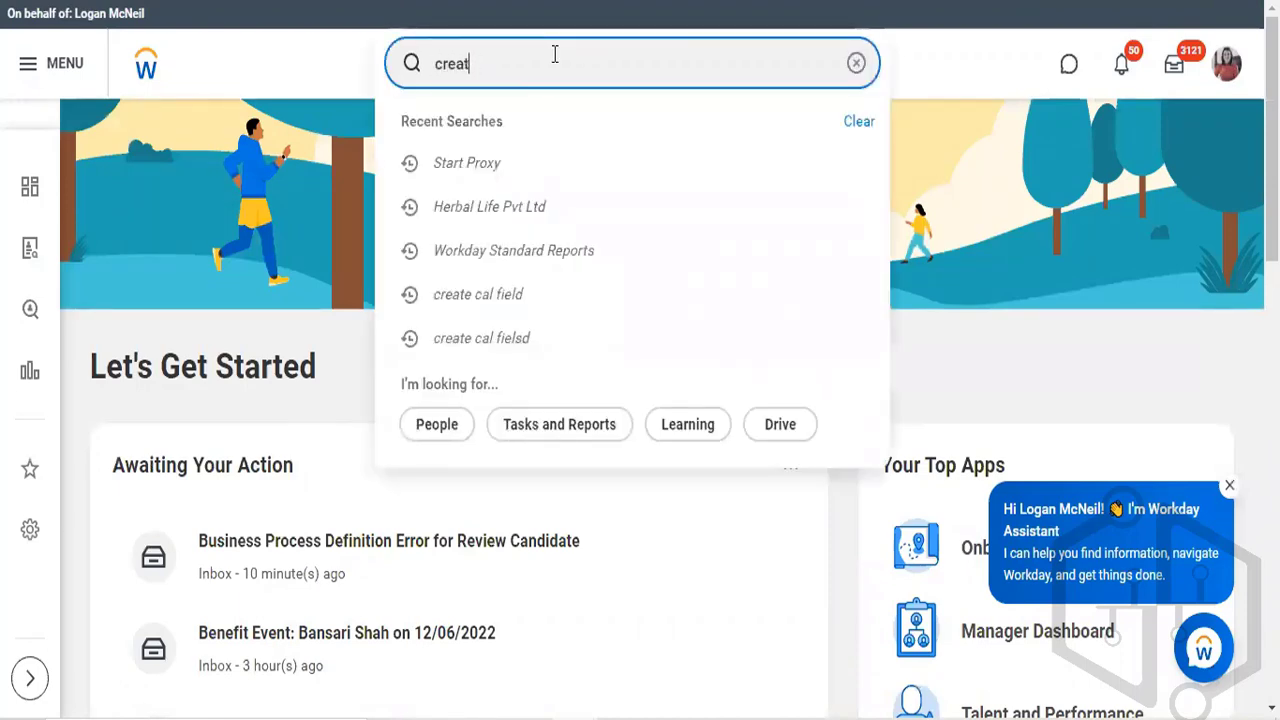
type("e suppl")
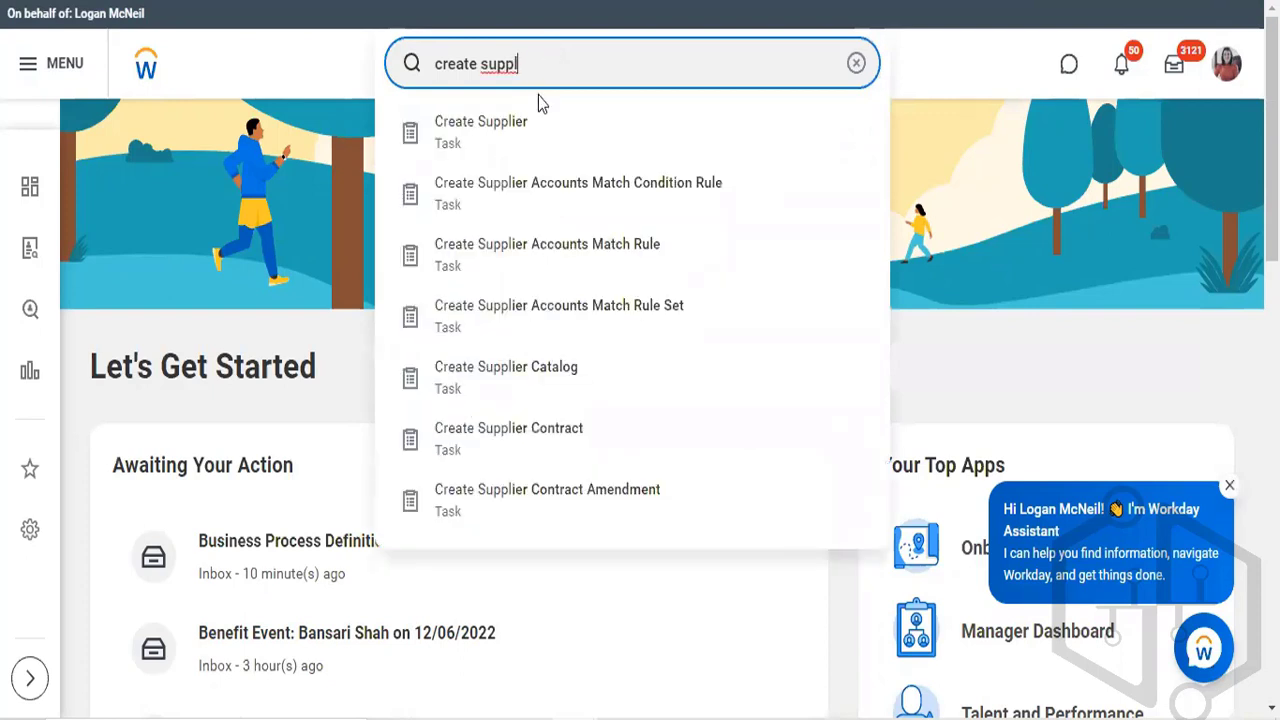
type("ier in")
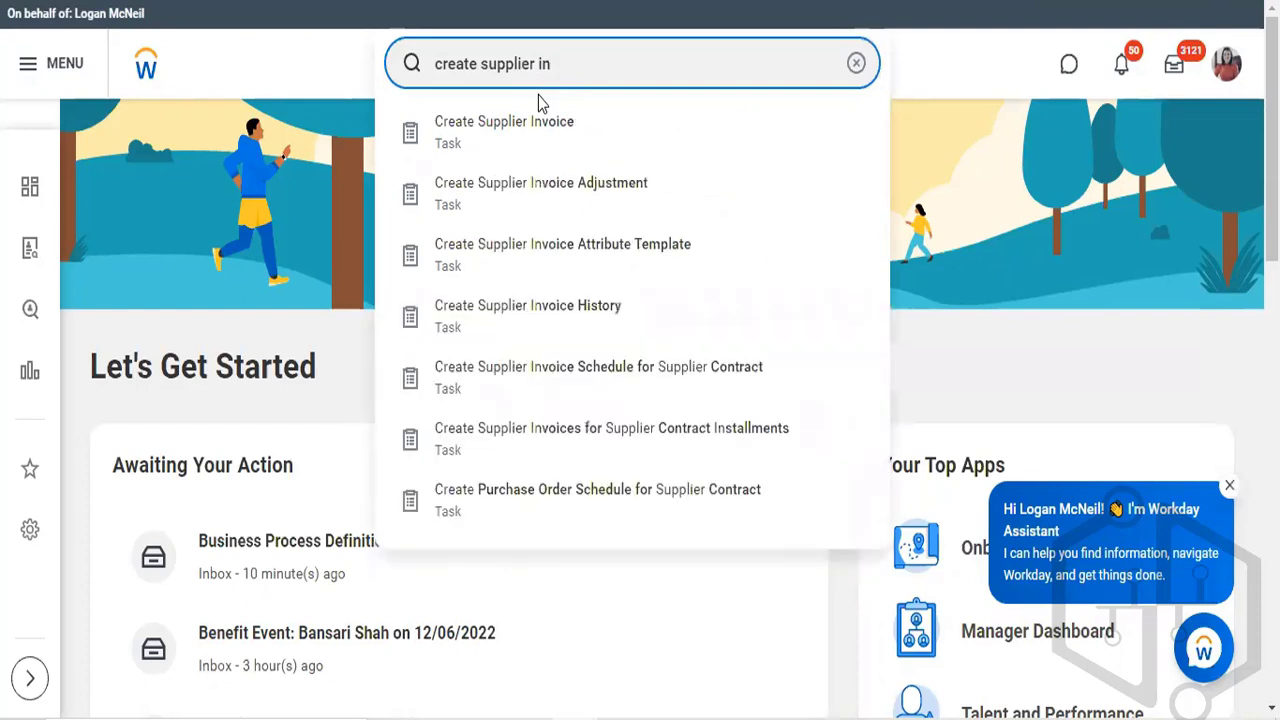
left_click(517, 124)
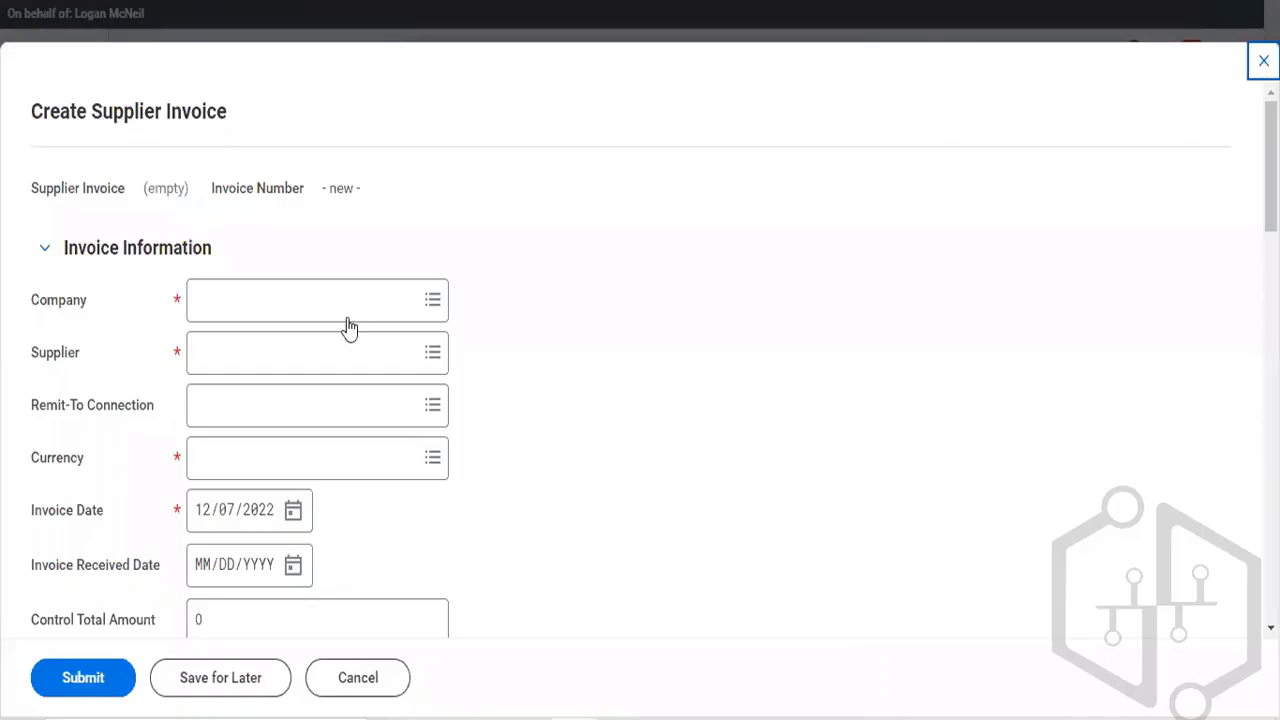
Set the new supplier invoice's company to TFC Tesla Flying Cars
left_click(320, 284)
type("t")
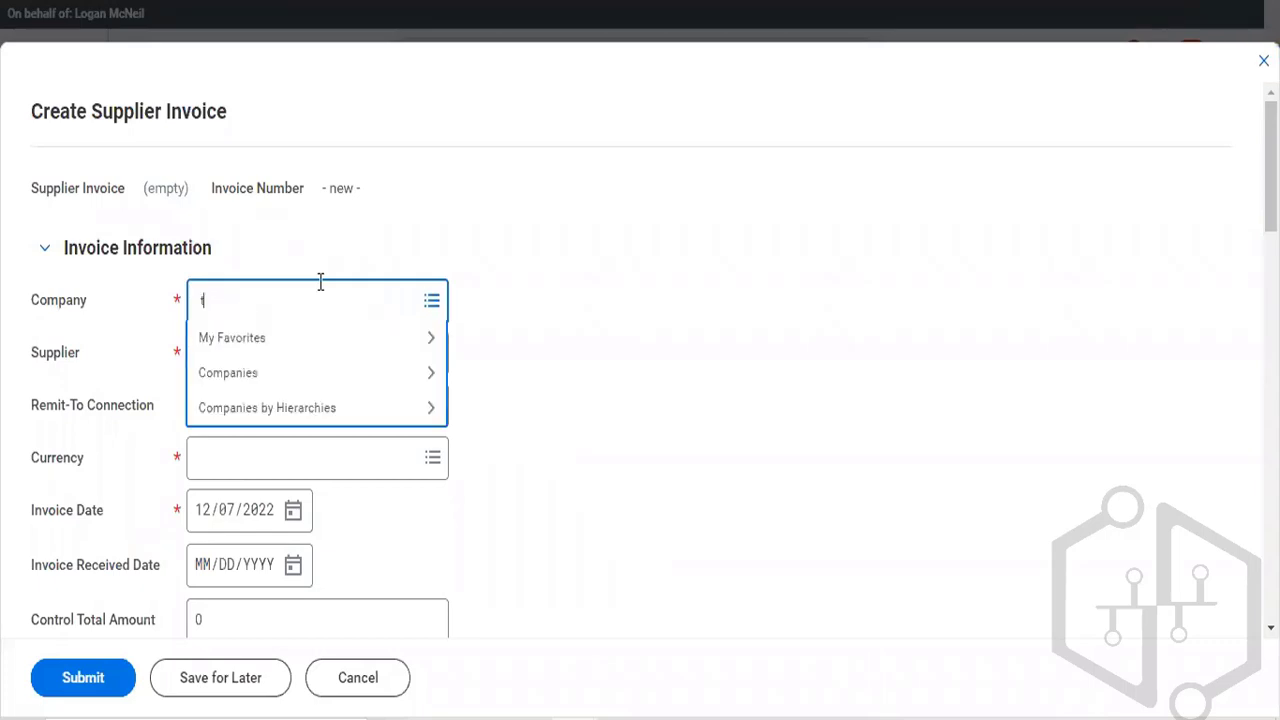
type("fc")
key("Return")
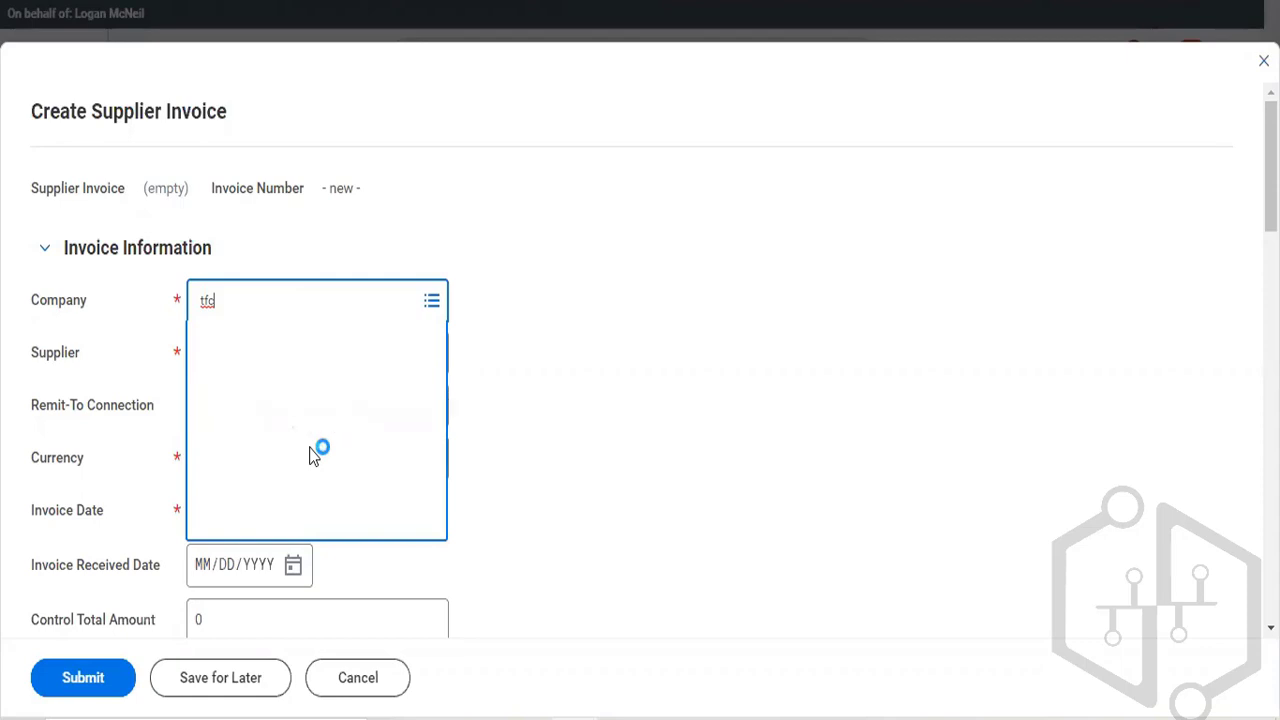
key("BackSpace")
key("BackSpace")
key("BackSpace")
type("tfc")
Set the new invoice's supplier to Herbal Life Pvt Ltd
left_click(309, 342)
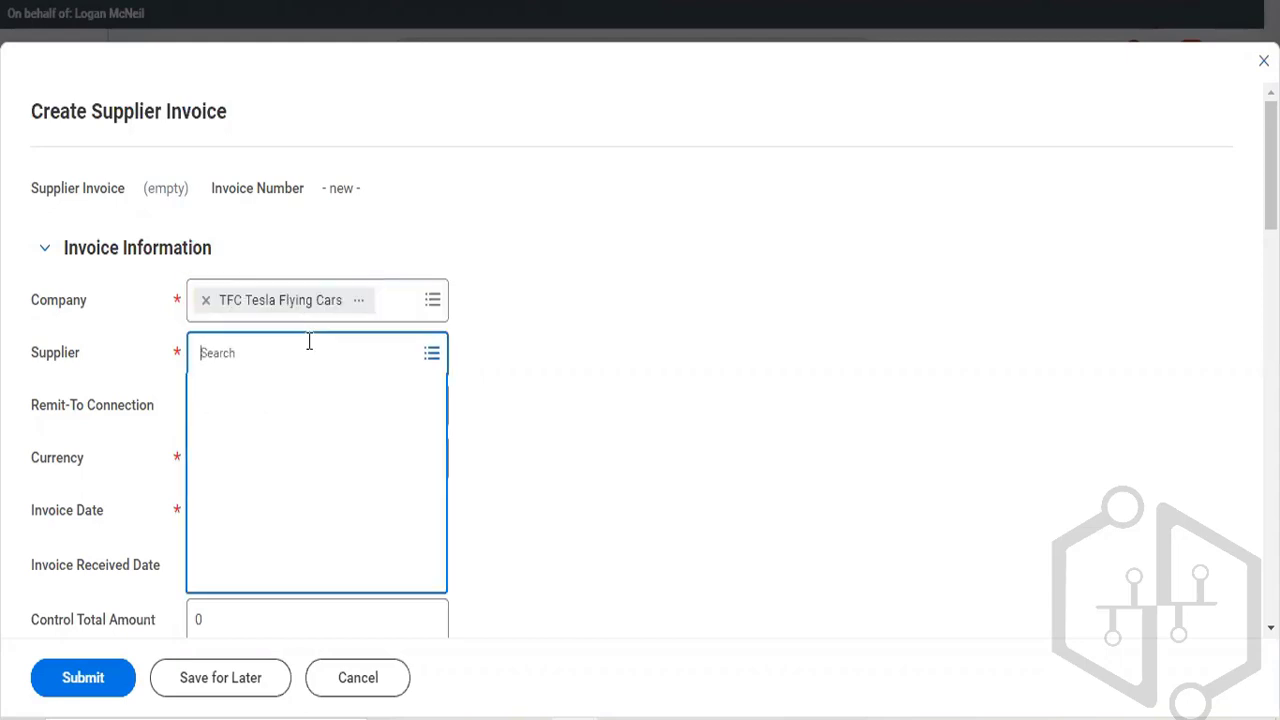
type("her")
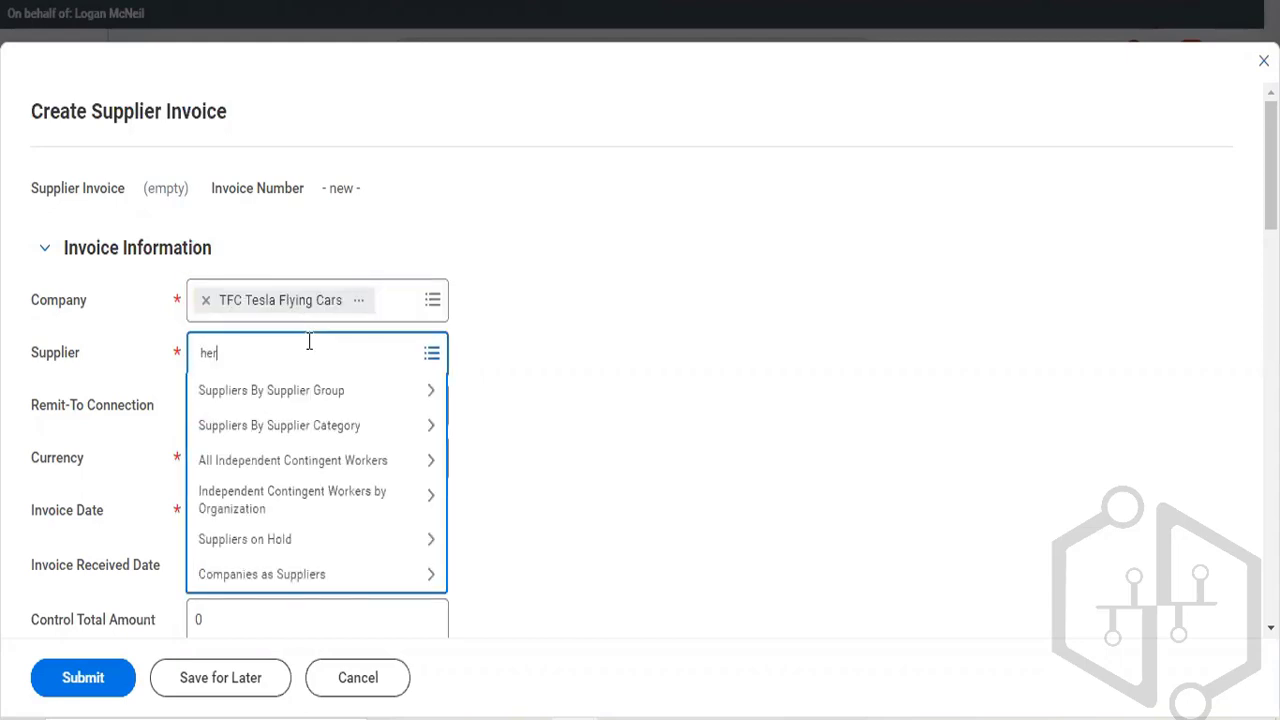
type("bs")
key("Return")
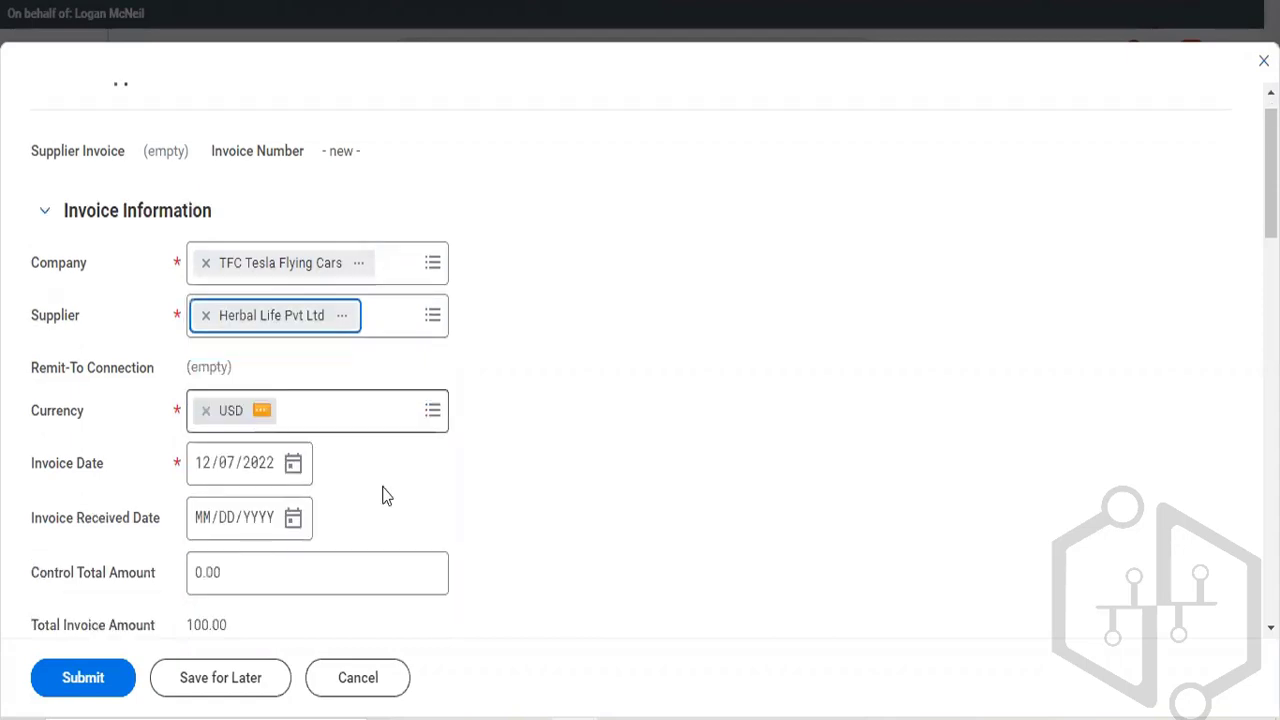
Set the invoice's control total amount to 500
scroll(331, 386, "down", 3)
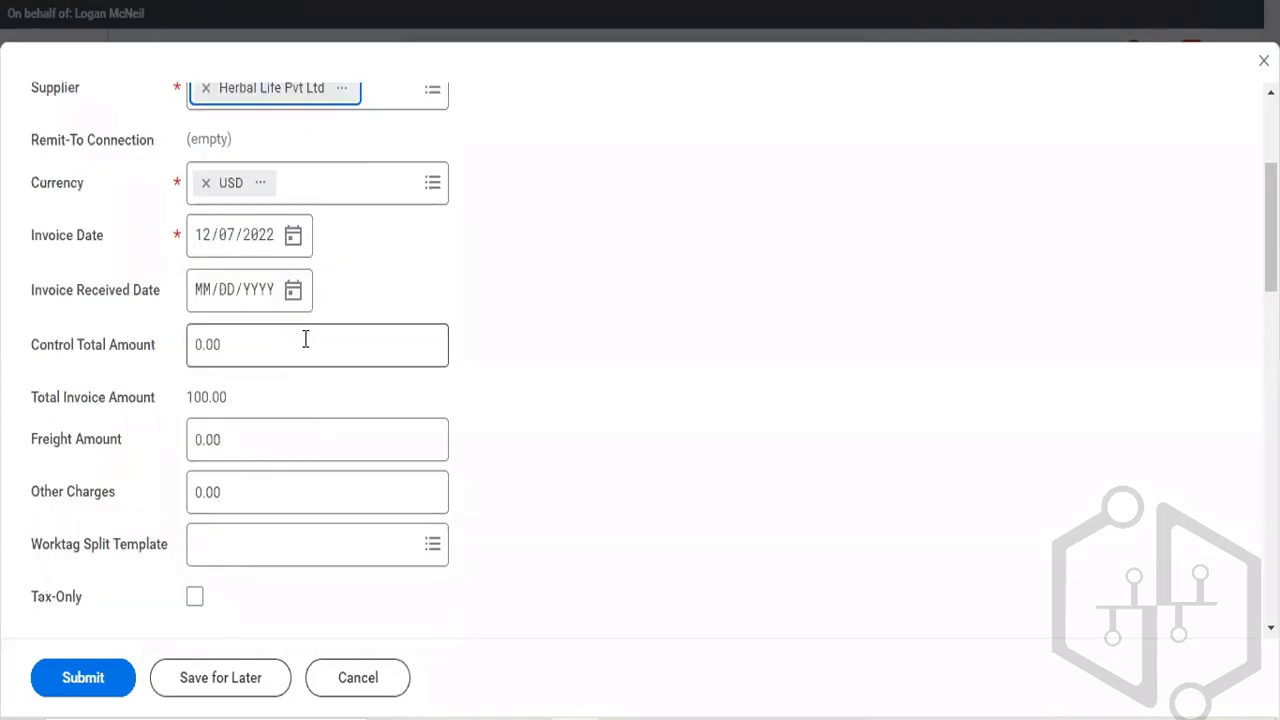
left_click(305, 340)
double_click(305, 340)
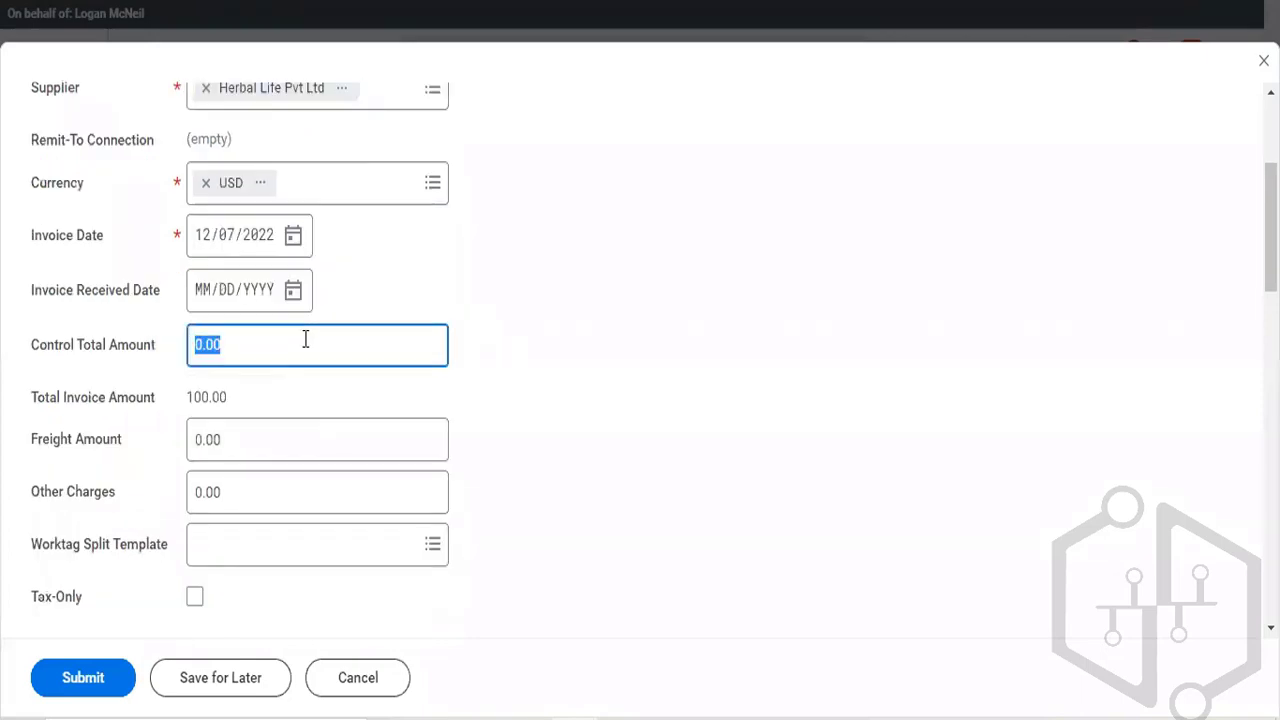
type("500")
Set the unit cost of the ST1234 - Shows Ticket invoice line to 500.00
scroll(640, 548, "down", 5)
scroll(637, 548, "down", 8)
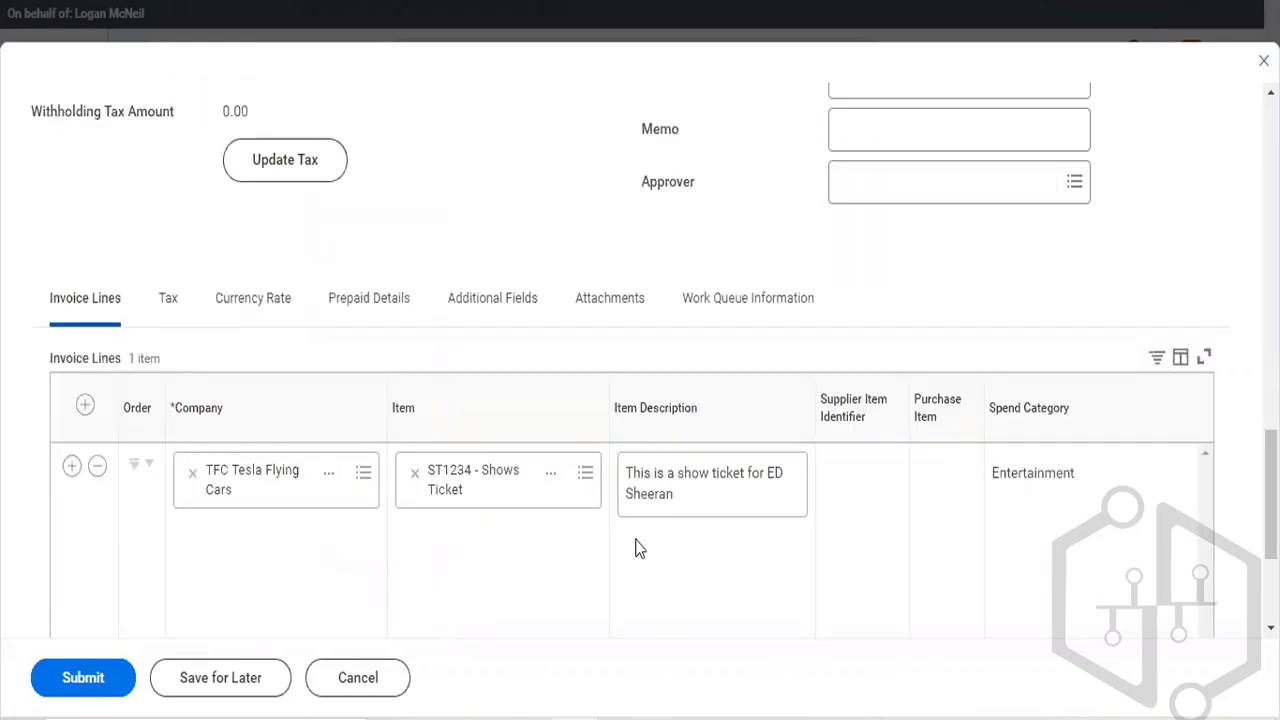
scroll(846, 443, "down", 1)
scroll(846, 443, "right", 3)
scroll(843, 443, "right", 3)
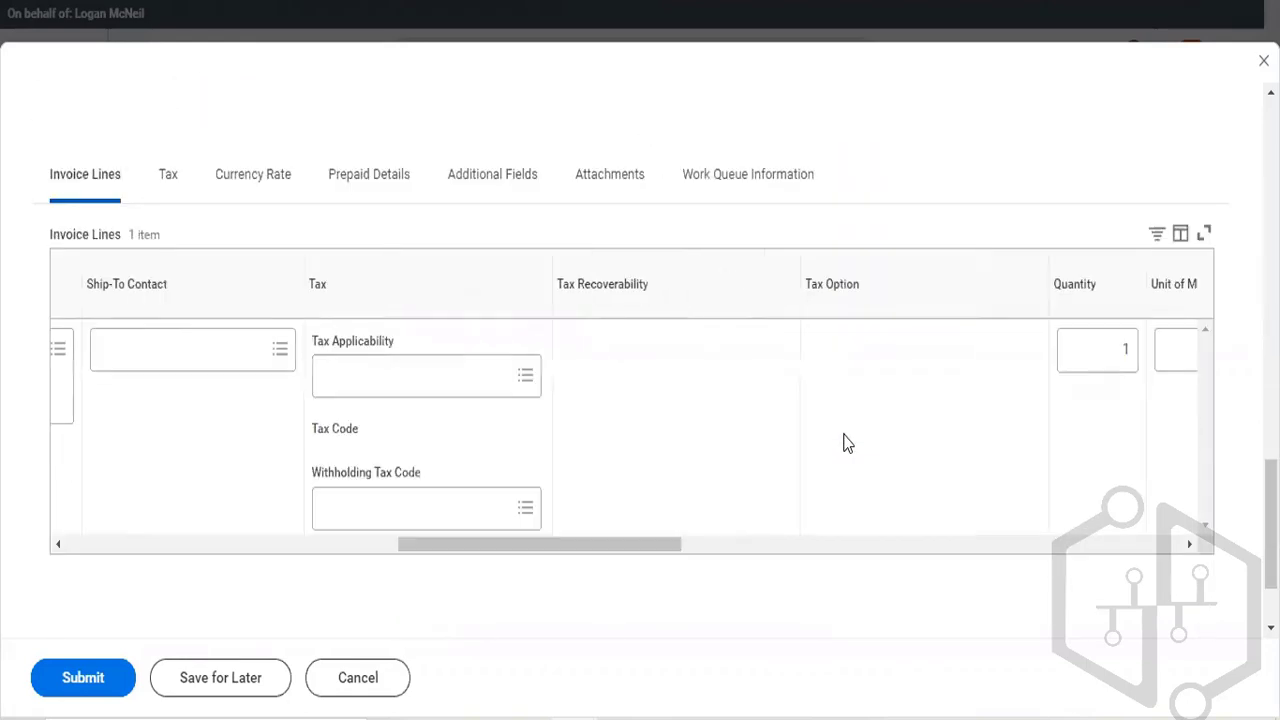
scroll(905, 350, "right", 2)
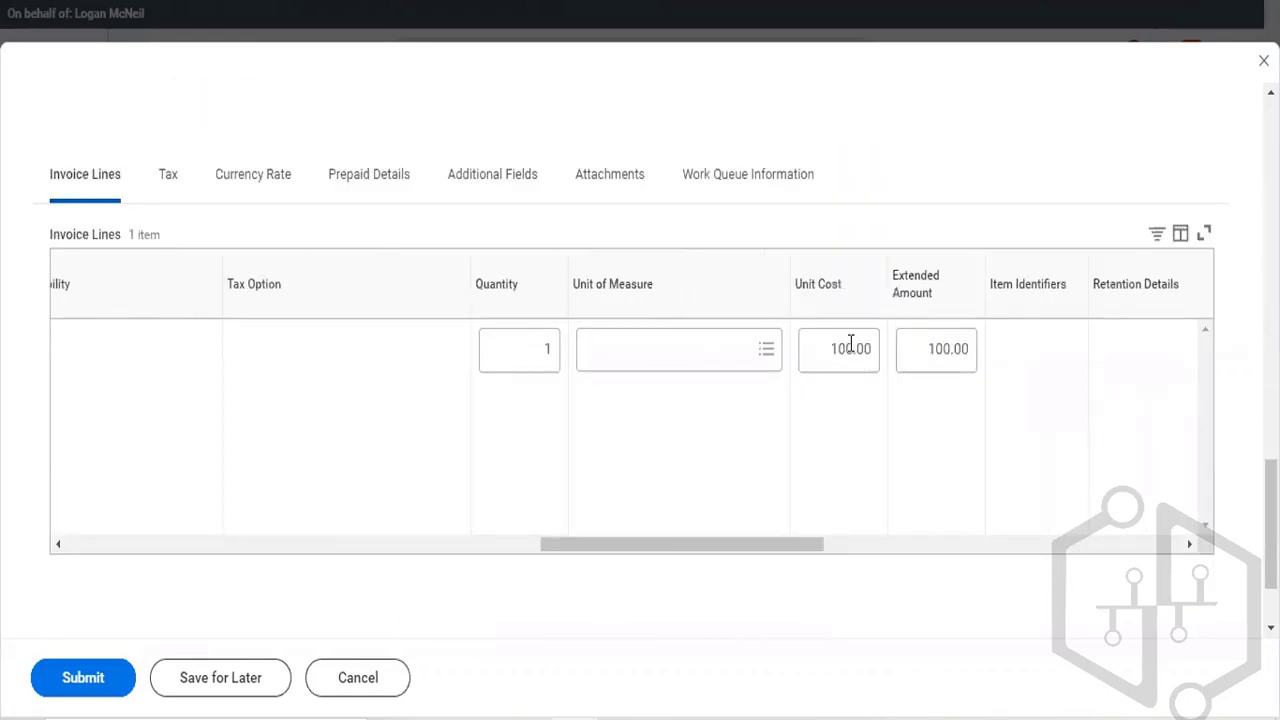
double_click(849, 345)
type("50")
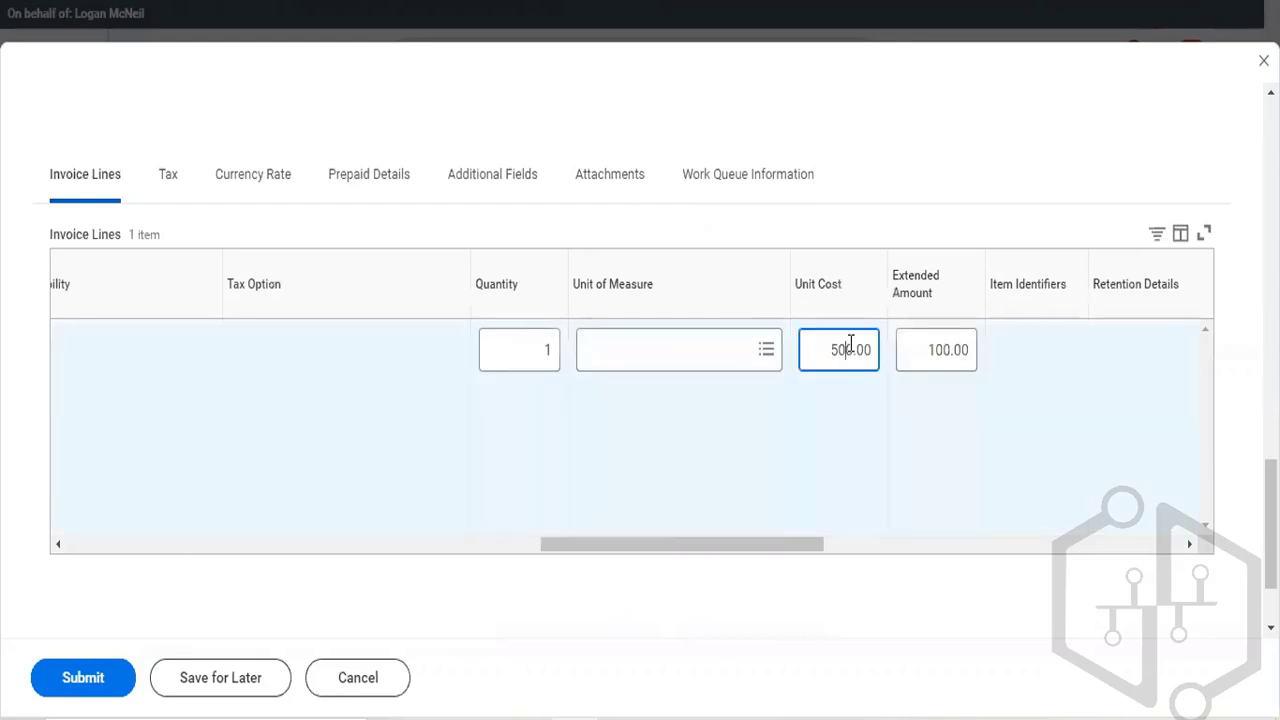
left_click(893, 648)
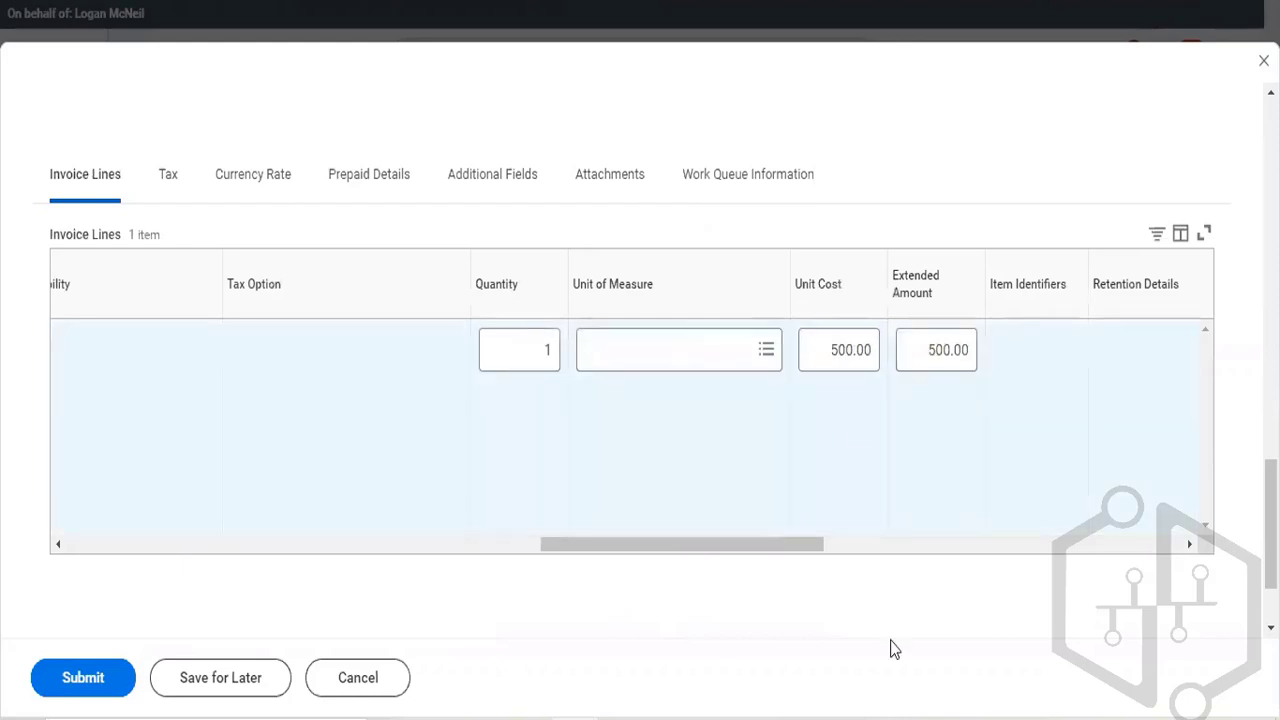
mouse_move(743, 349)
Search the cost centers for "arc" and assign ARC78_ Enterprise to the Shows Ticket invoice line
scroll(641, 472, "right", 1)
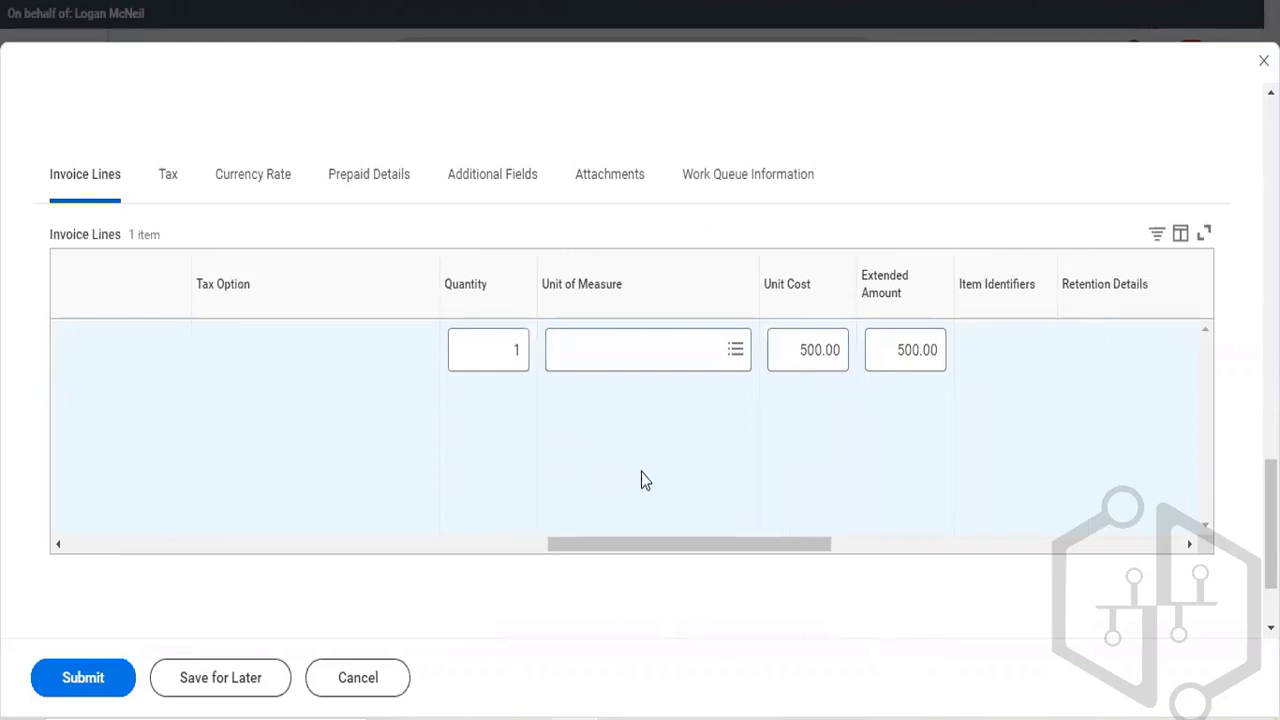
scroll(641, 479, "right", 5)
scroll(641, 472, "right", 4)
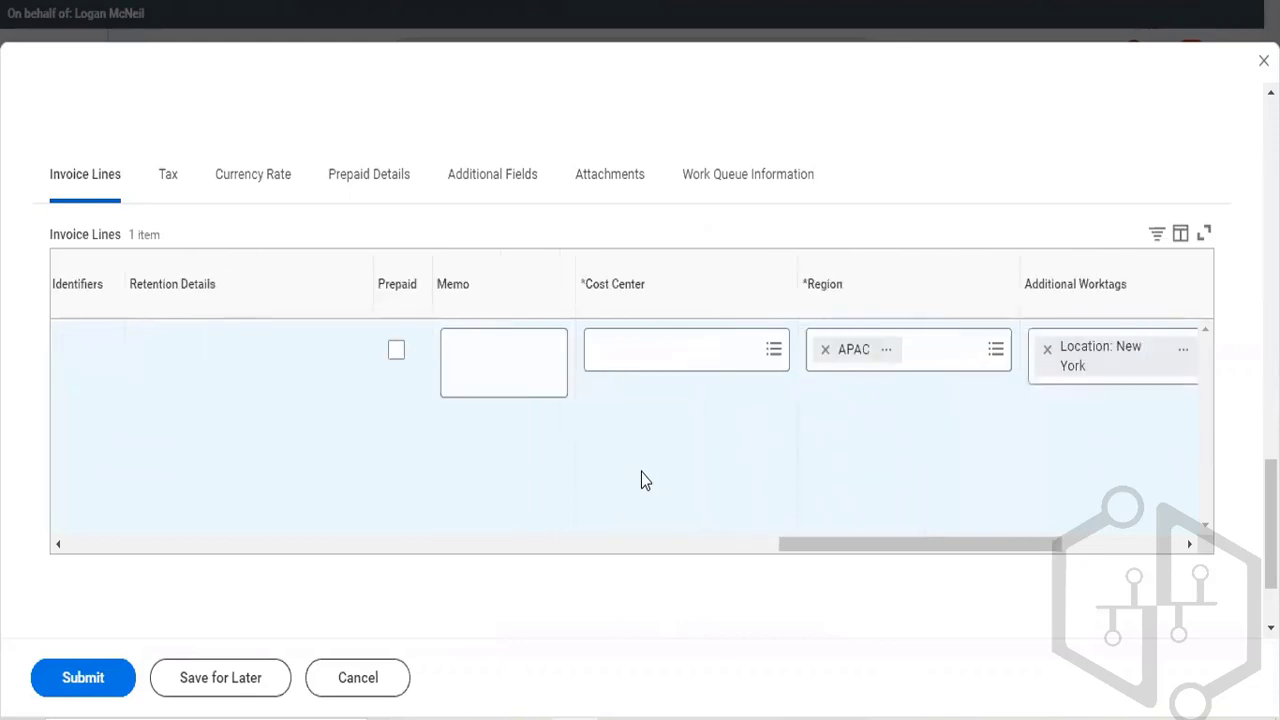
scroll(641, 472, "right", 5)
scroll(641, 480, "right", 5)
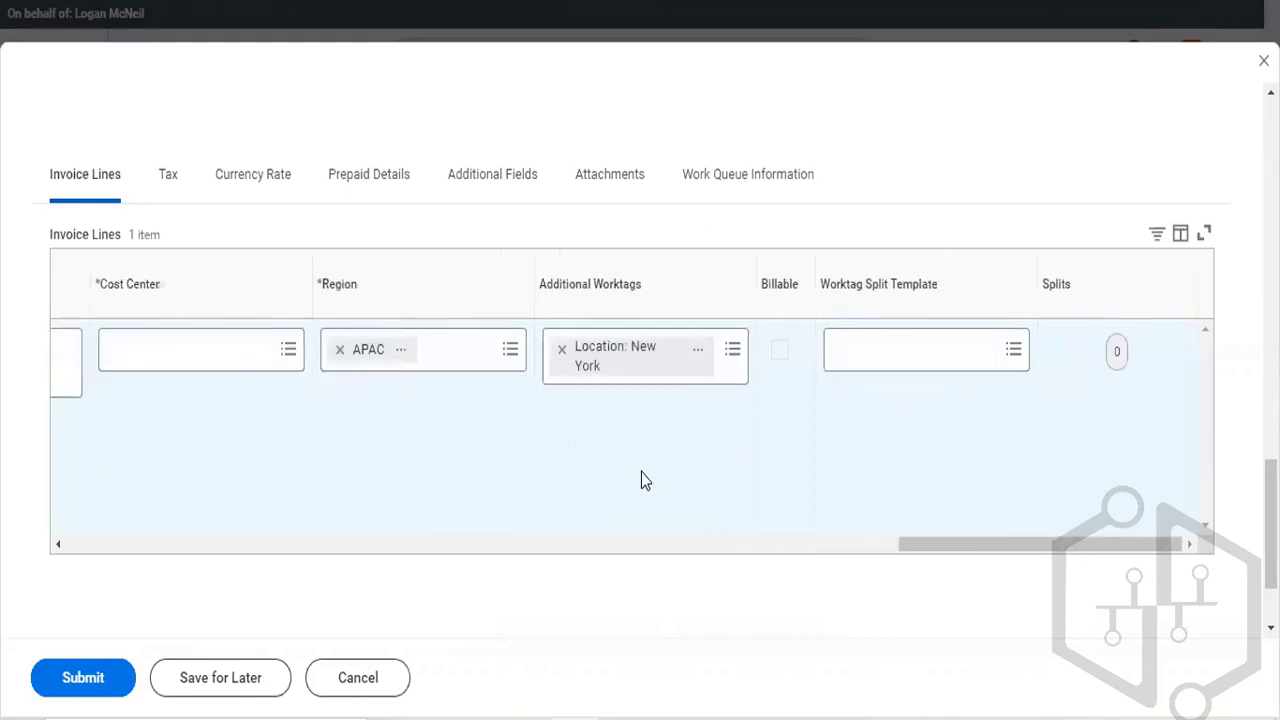
scroll(643, 481, "left", 5)
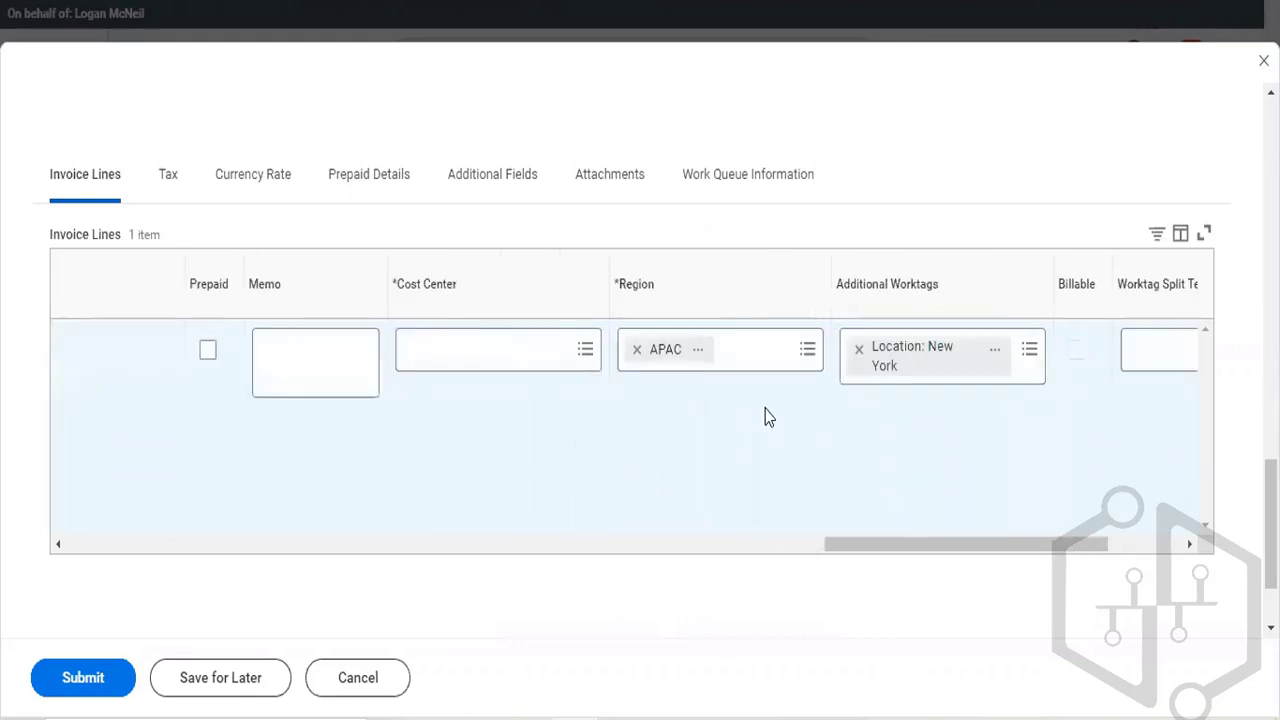
left_click(480, 345)
type("ar")
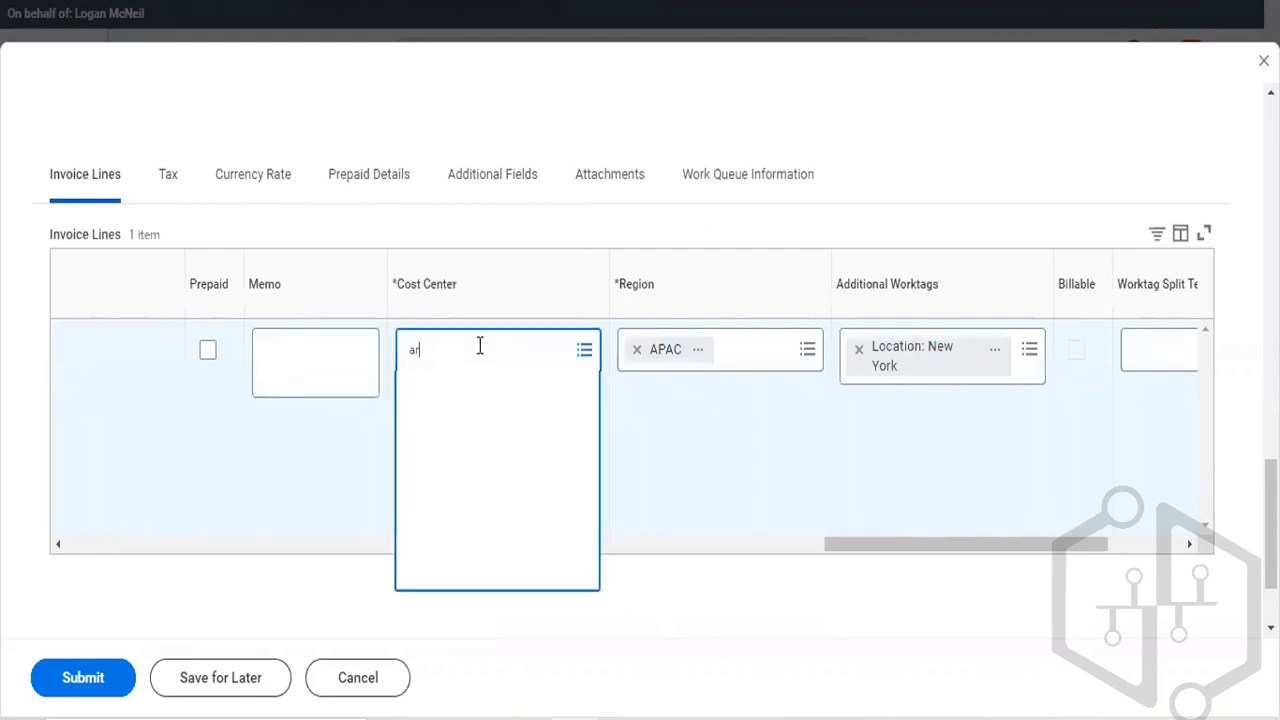
type("x")
key("BackSpace")
type("c")
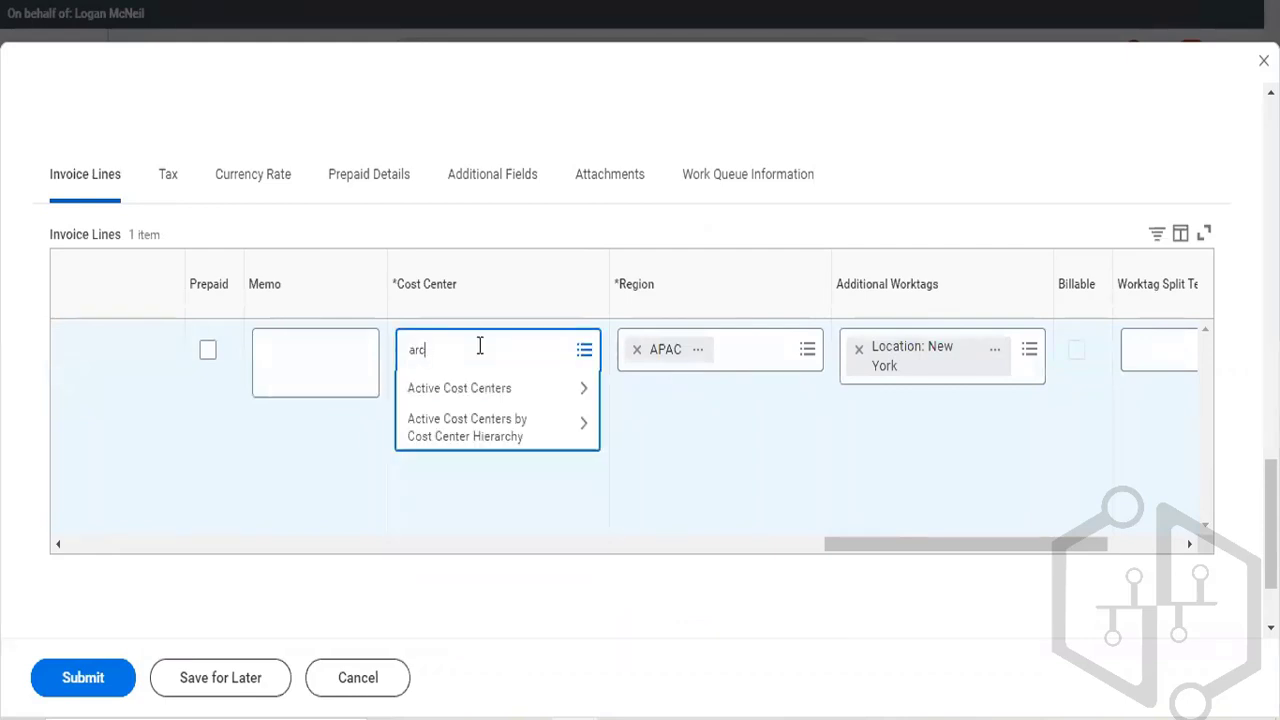
key("Return")
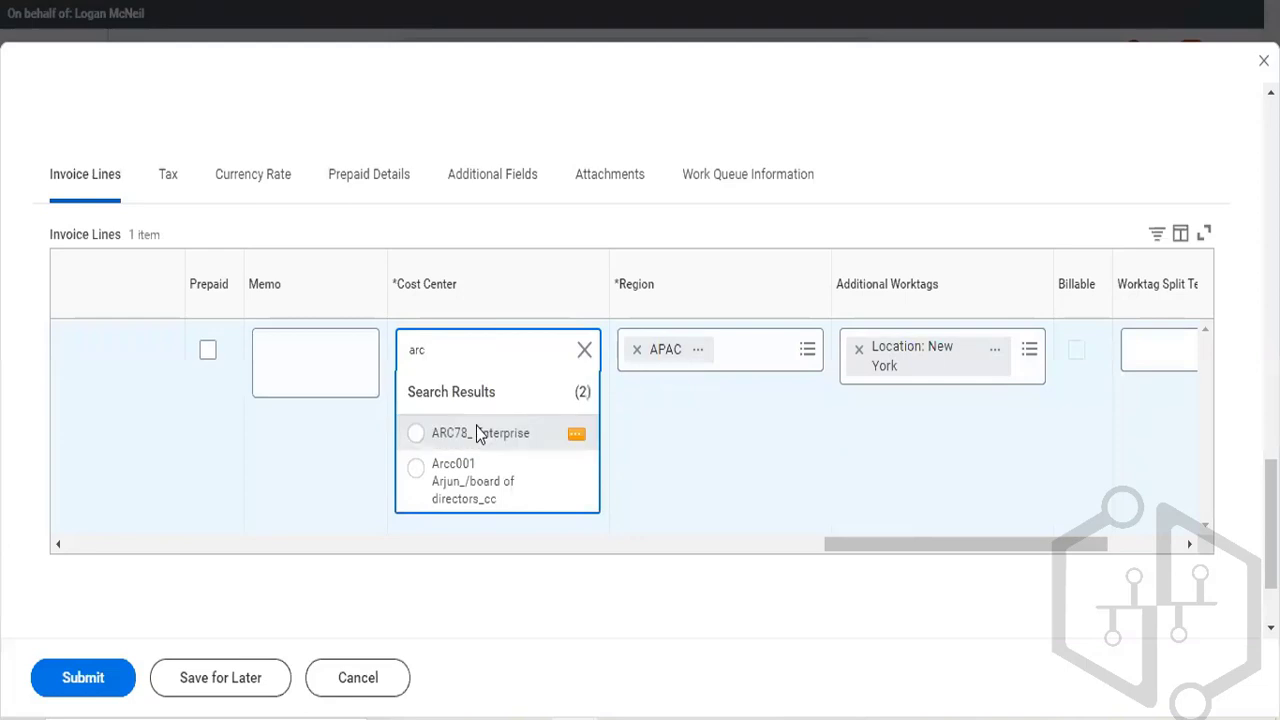
left_click(447, 440)
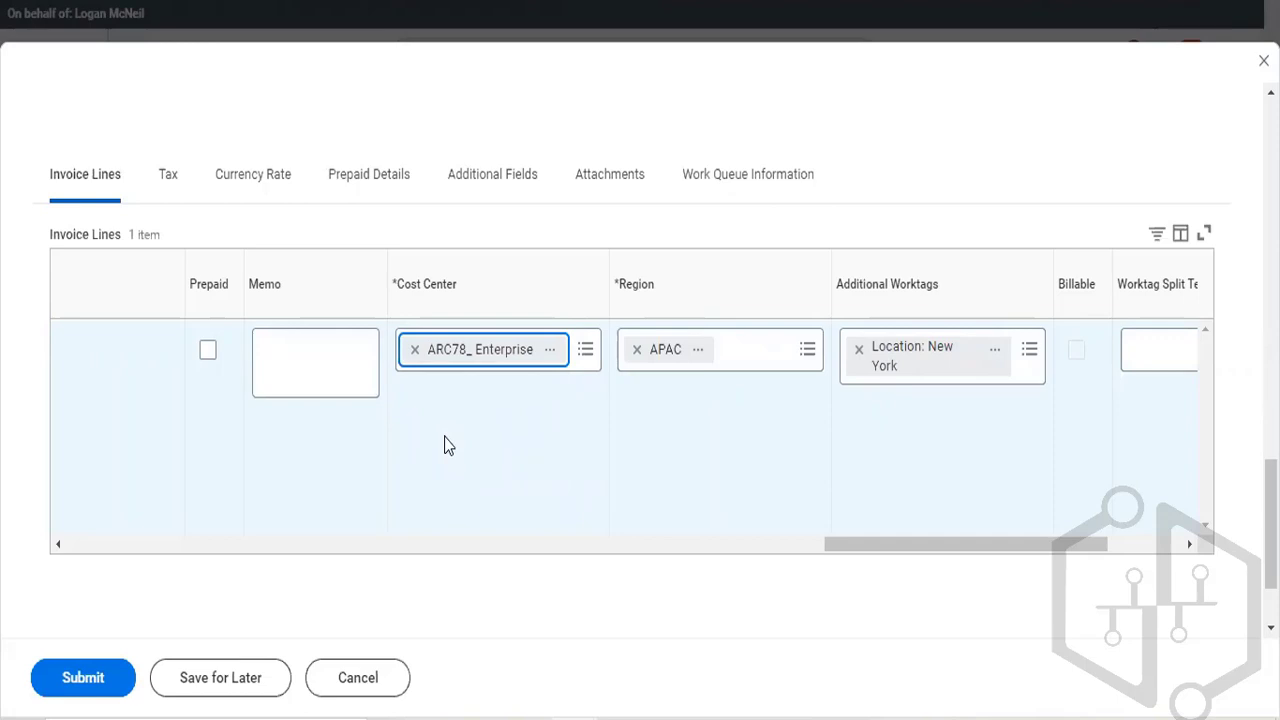
Assign an approver by name in the Invoice Reference Information and submit the 500 Herbal Life Pvt Ltd invoice
scroll(445, 440, "up", 2)
scroll(530, 215, "down", 1)
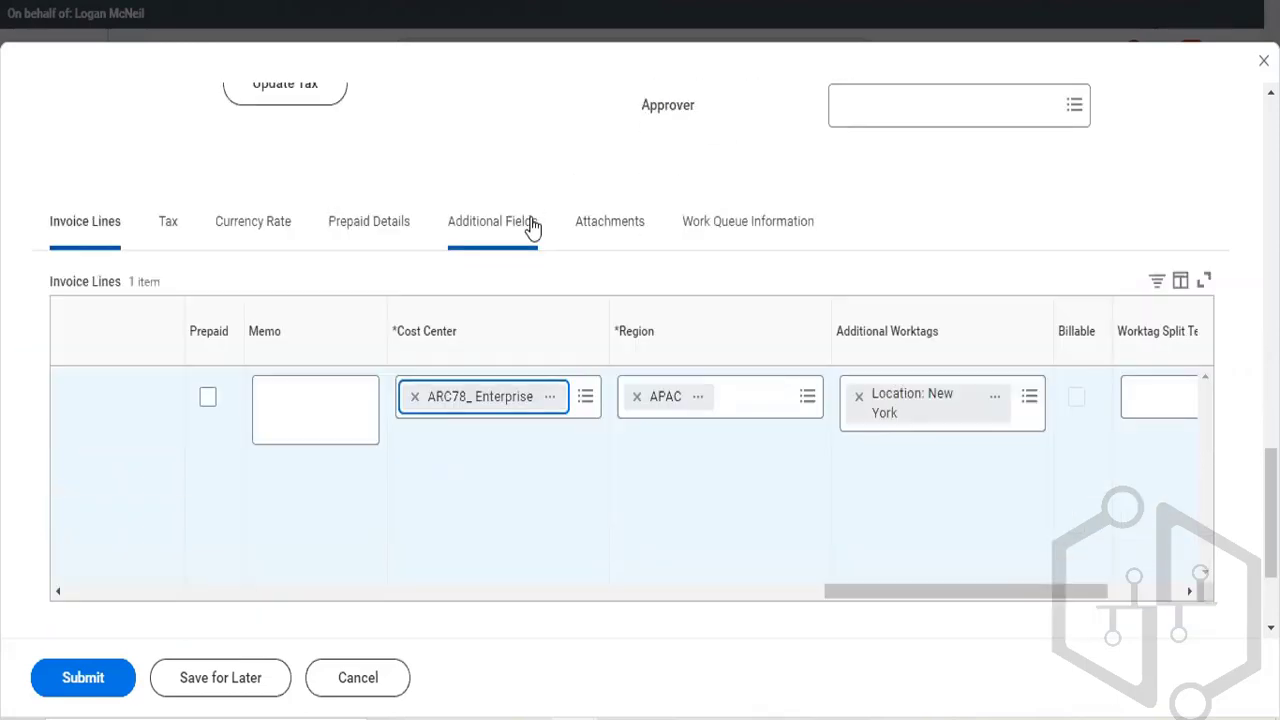
scroll(532, 228, "up", 3)
scroll(532, 227, "up", 3)
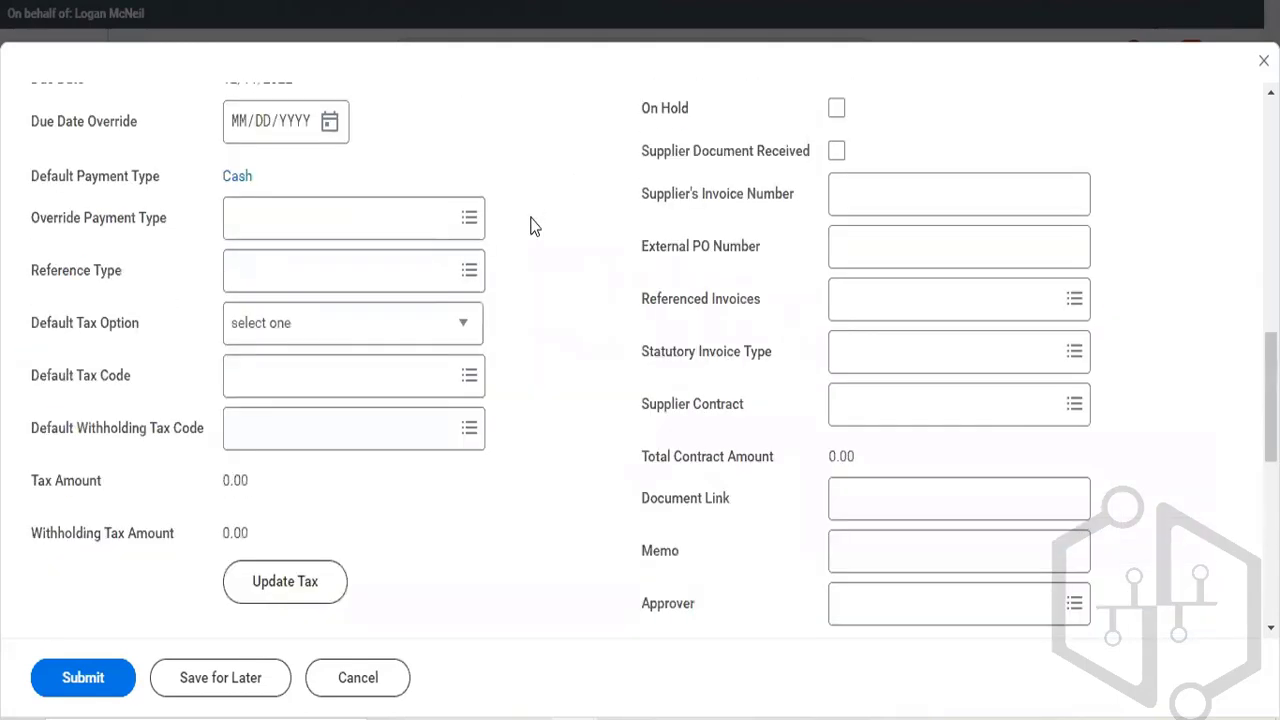
scroll(532, 227, "up", 1)
scroll(532, 227, "up", 1)
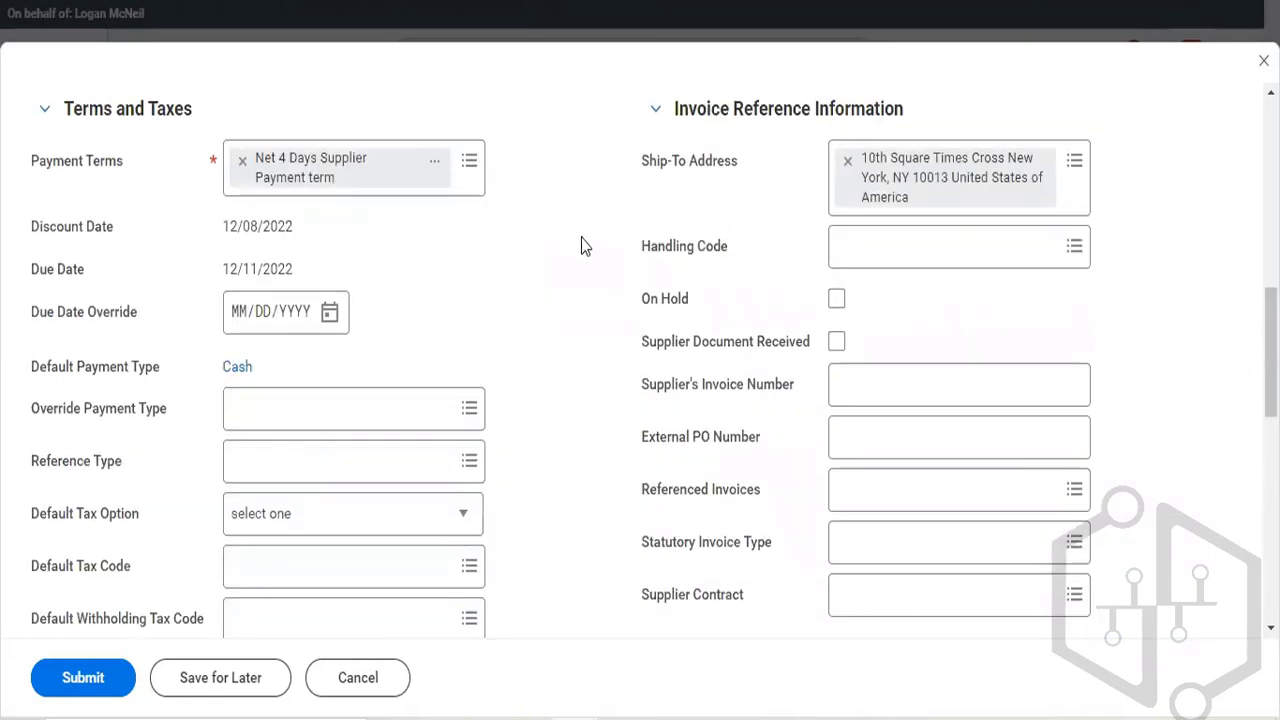
scroll(632, 355, "down", 1)
scroll(632, 355, "down", 1)
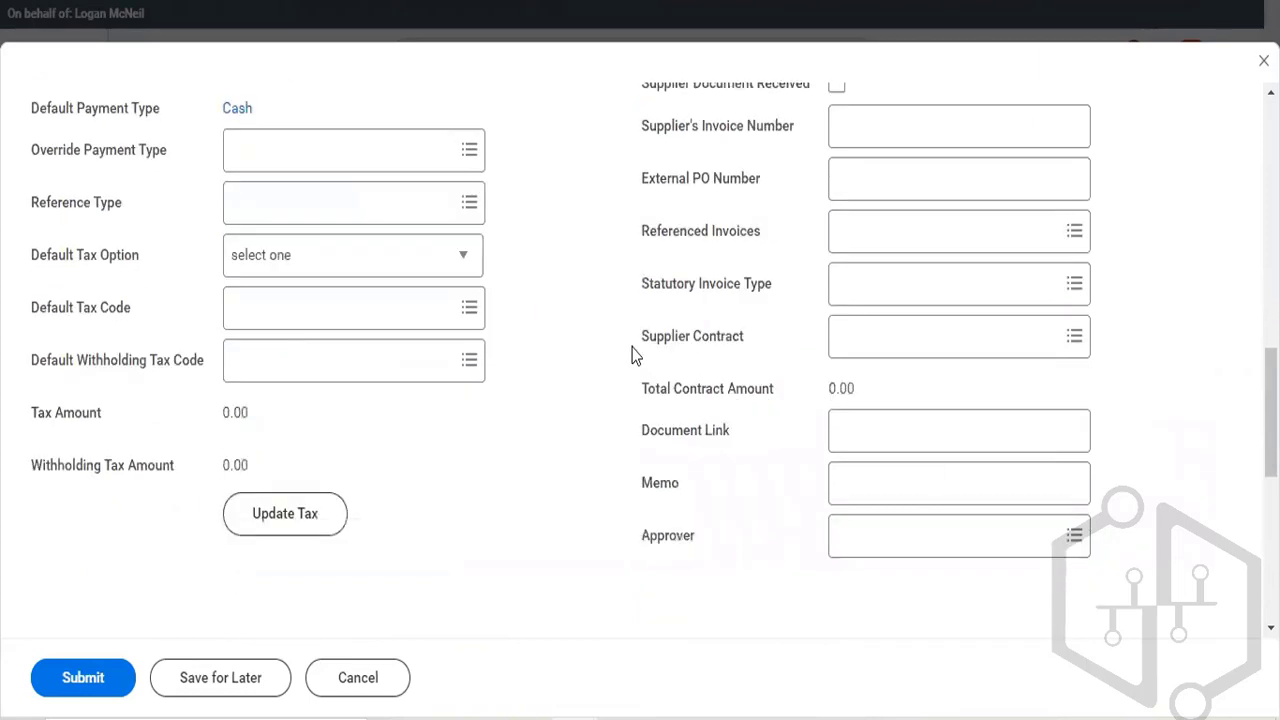
left_click(993, 536)
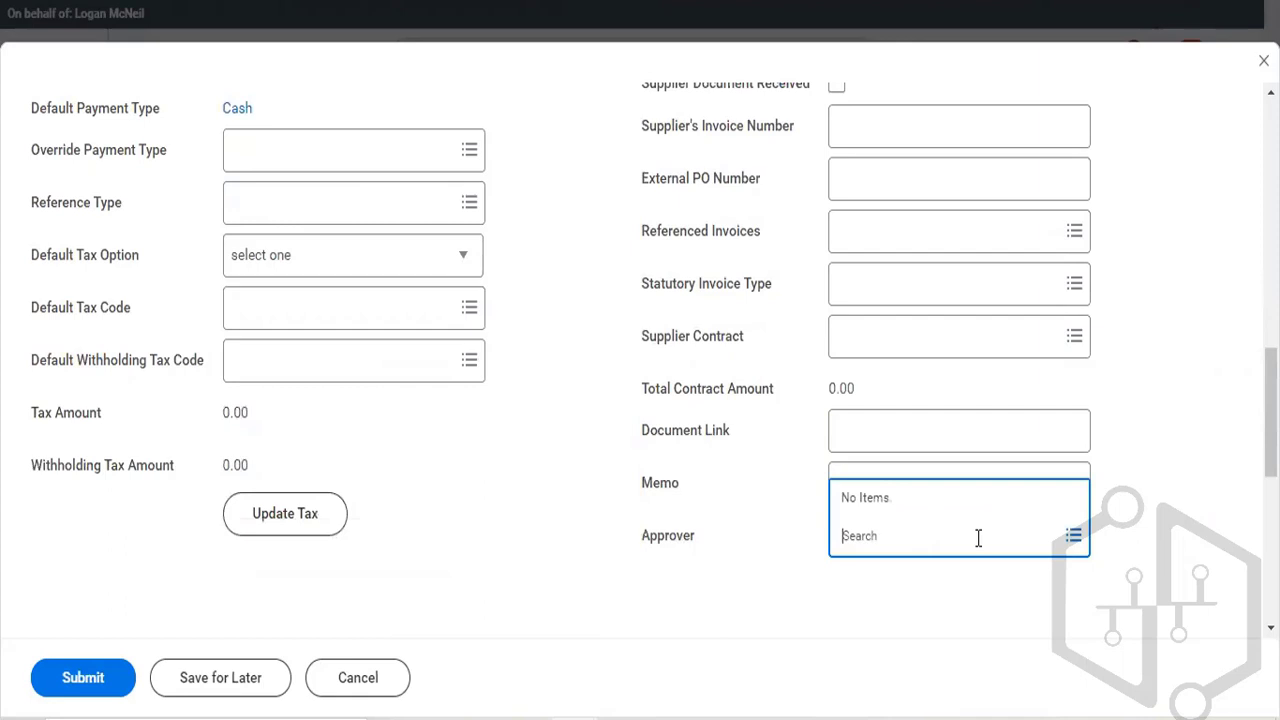
type("richard")
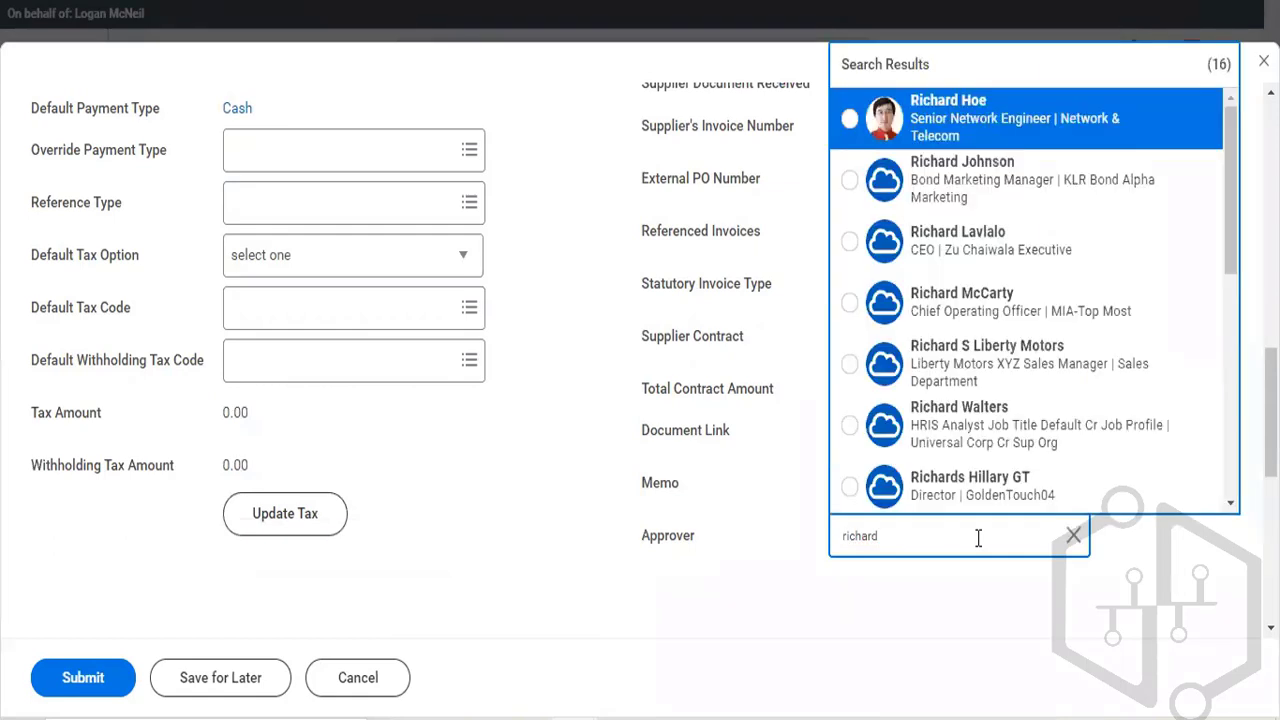
left_click(963, 197)
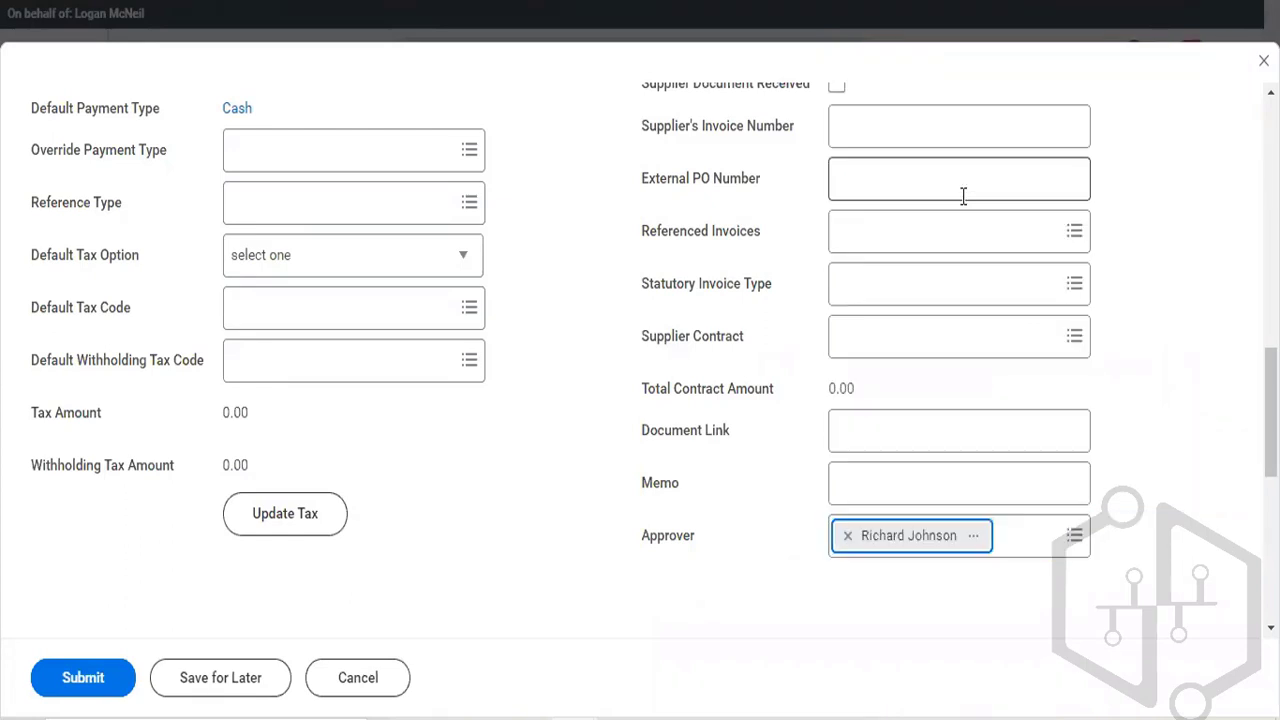
left_click(110, 684)
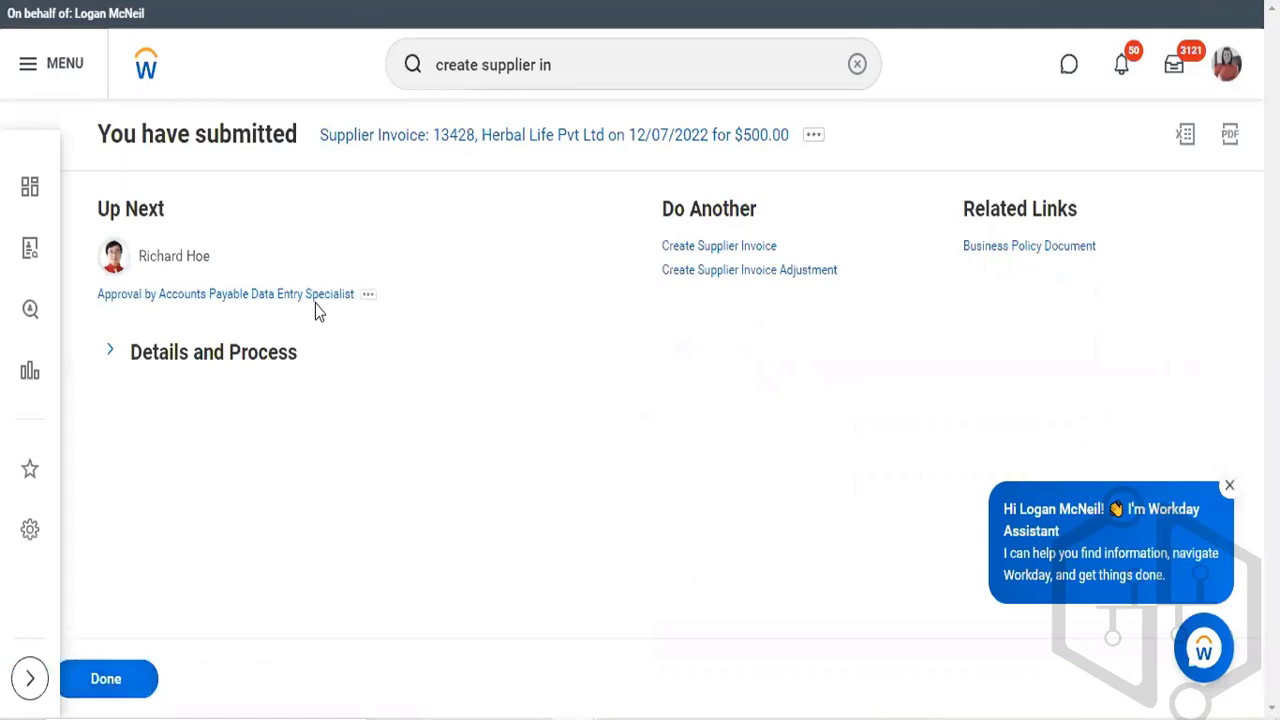
Review the submitted invoice's details, process history and remaining process steps
left_click(266, 355)
scroll(266, 355, "down", 2)
scroll(213, 340, "down", 1)
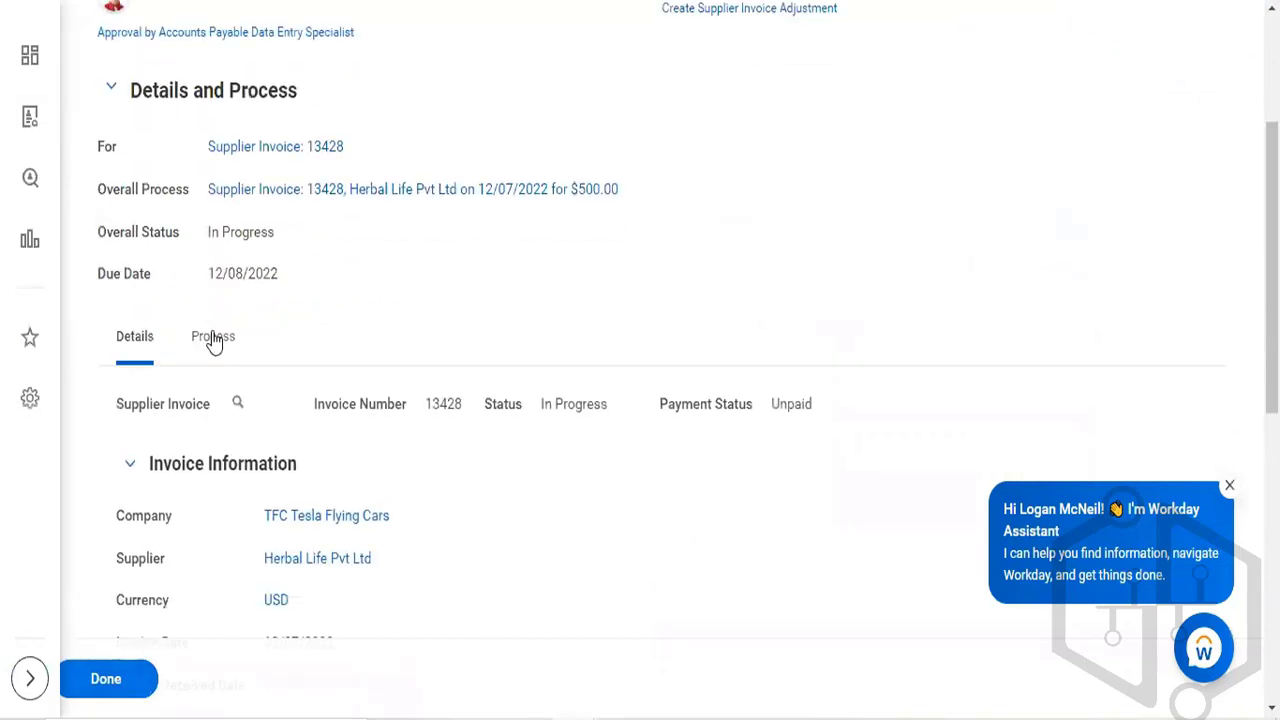
left_click(213, 340)
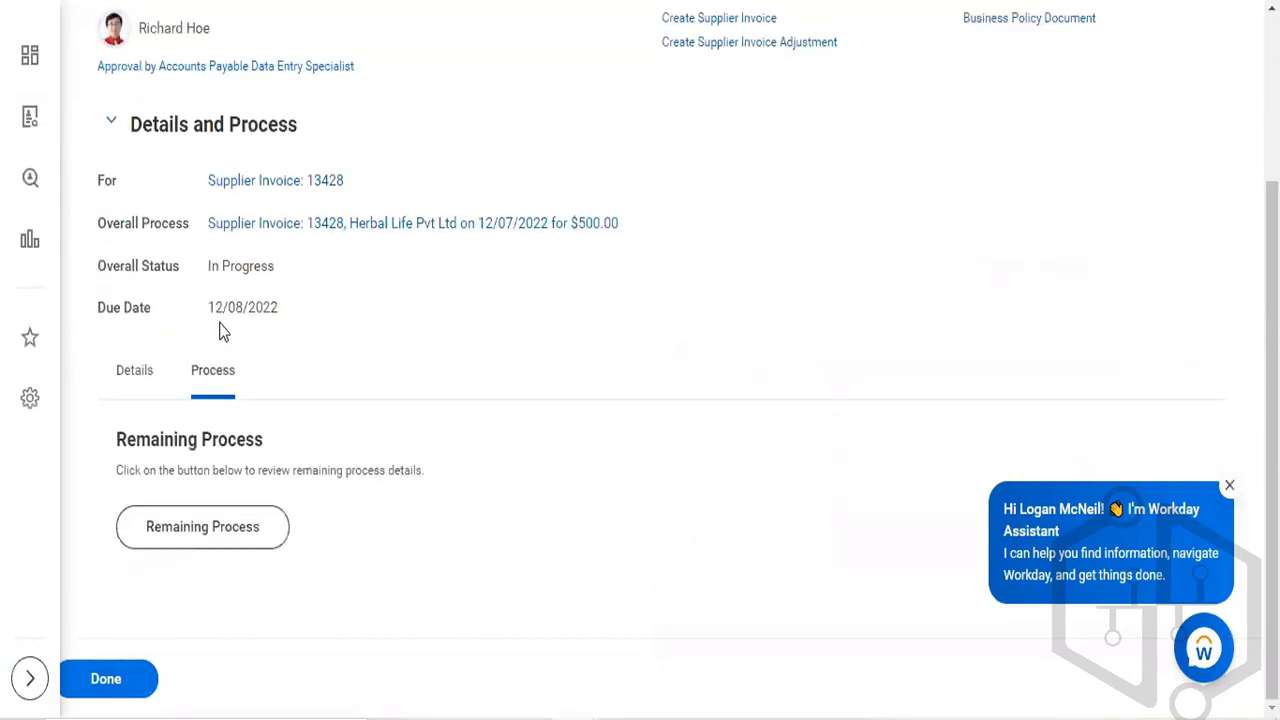
scroll(233, 311, "down", 1)
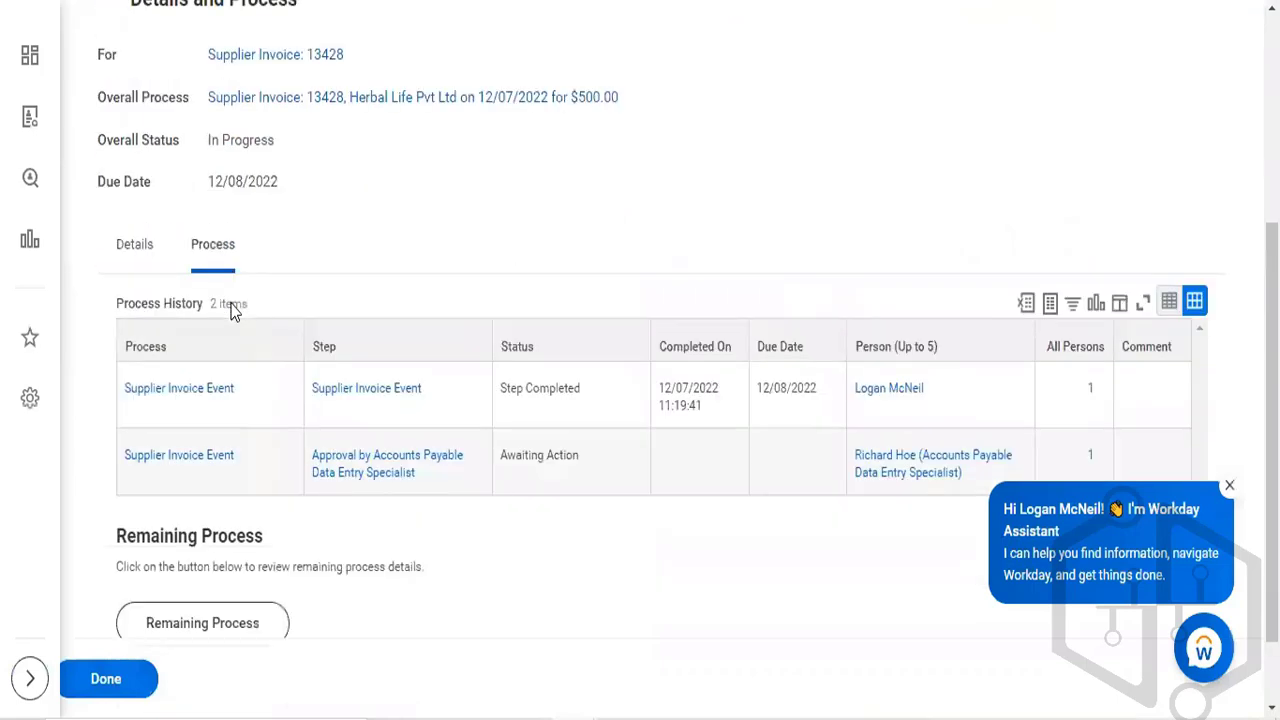
scroll(380, 306, "down", 1)
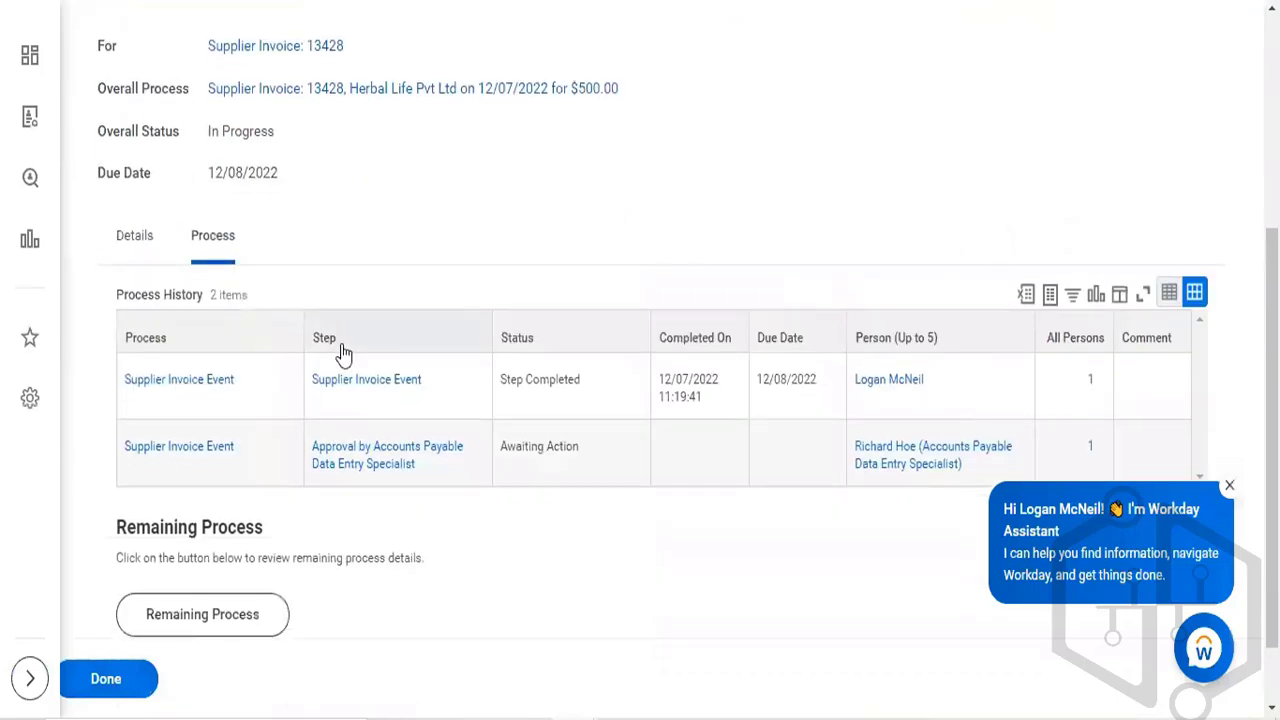
left_click(200, 630)
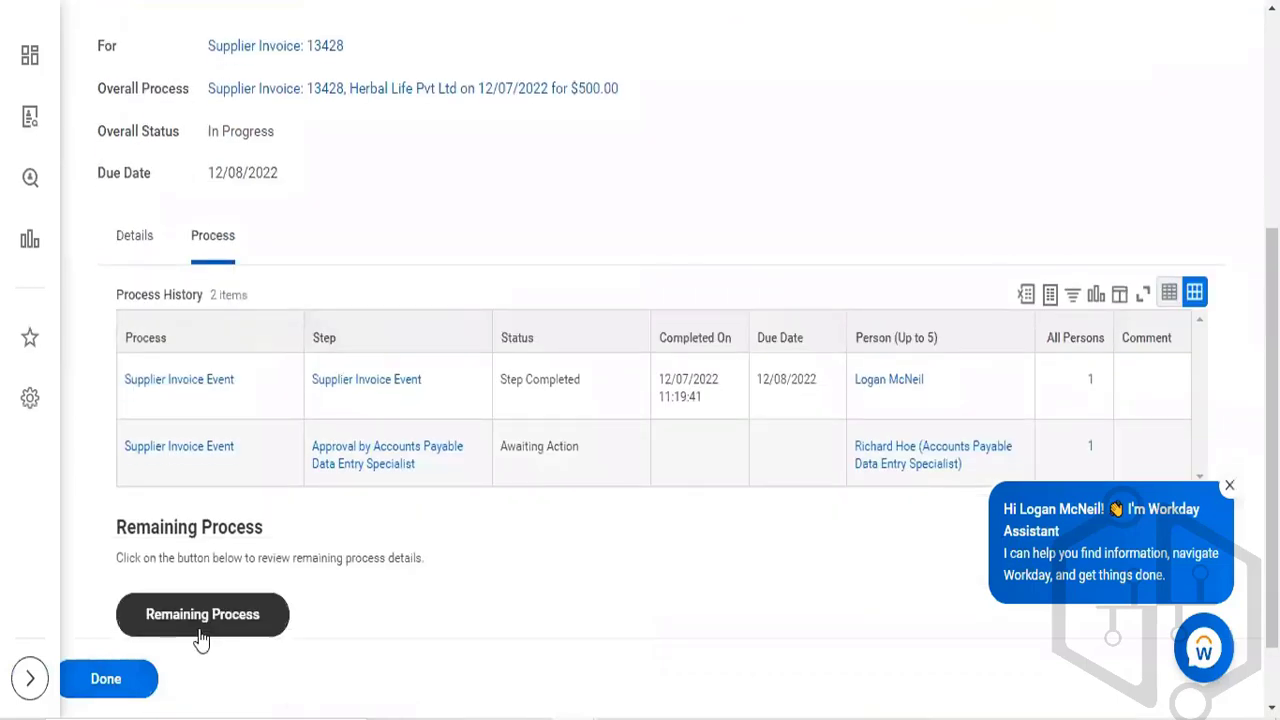
left_click(199, 634)
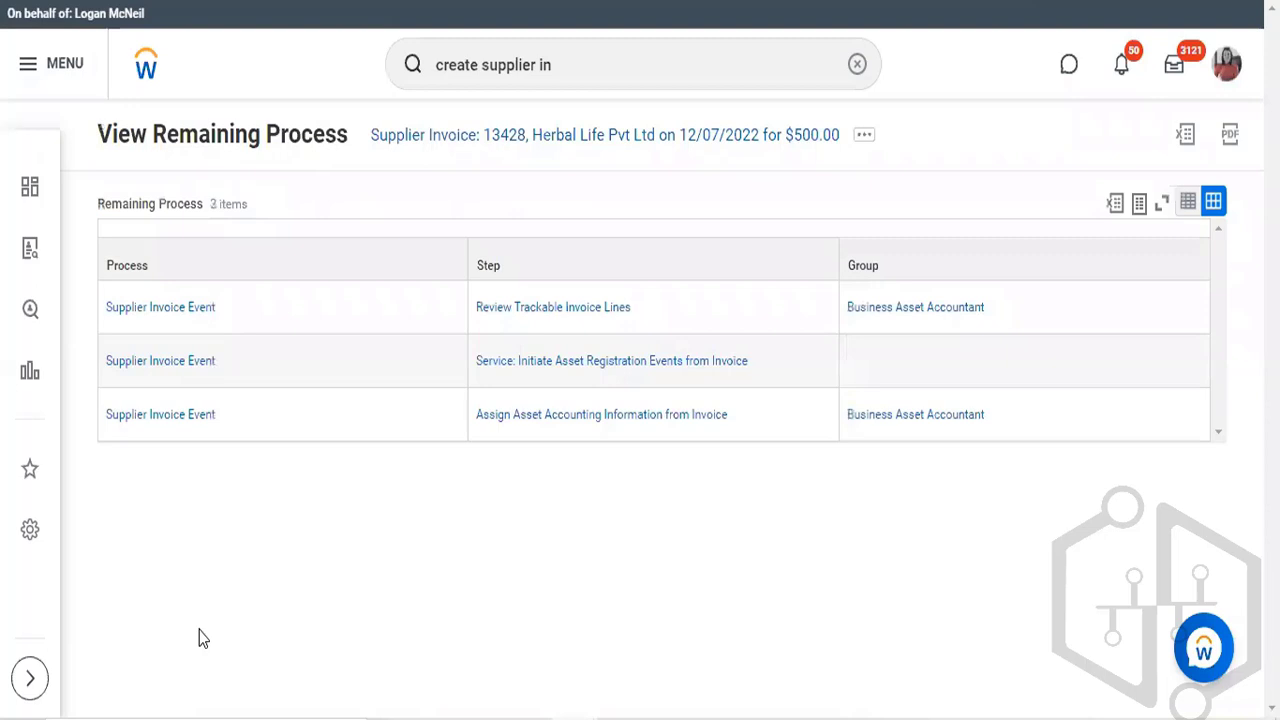
Find the Start Proxy task and act as the Accounts Payable Data Entry Specialist who must approve the invoice
left_click(555, 65)
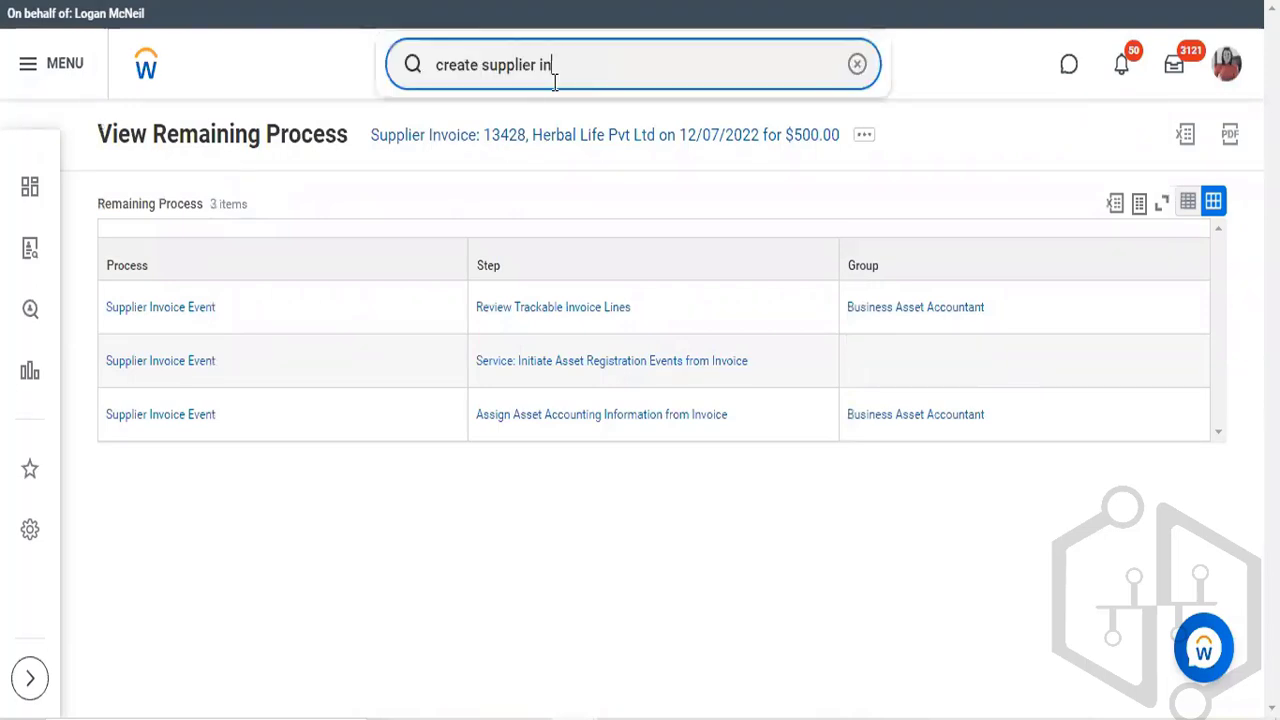
type("star")
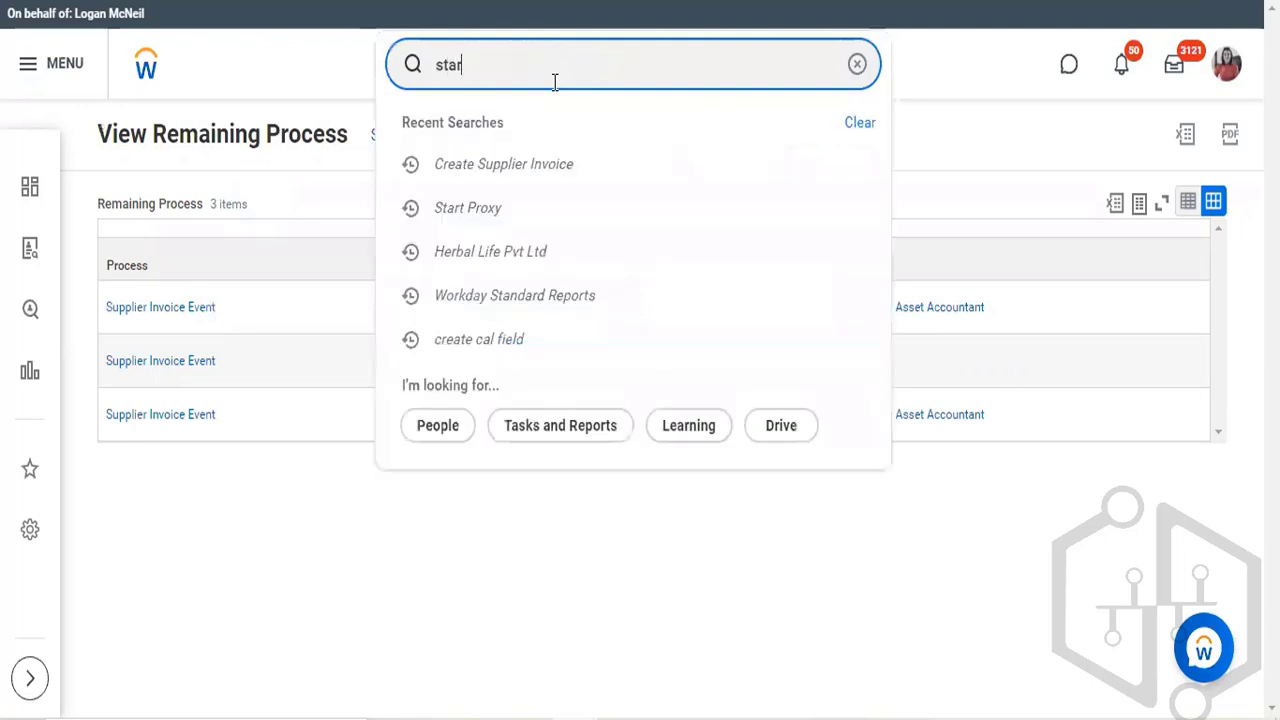
type("t proxy")
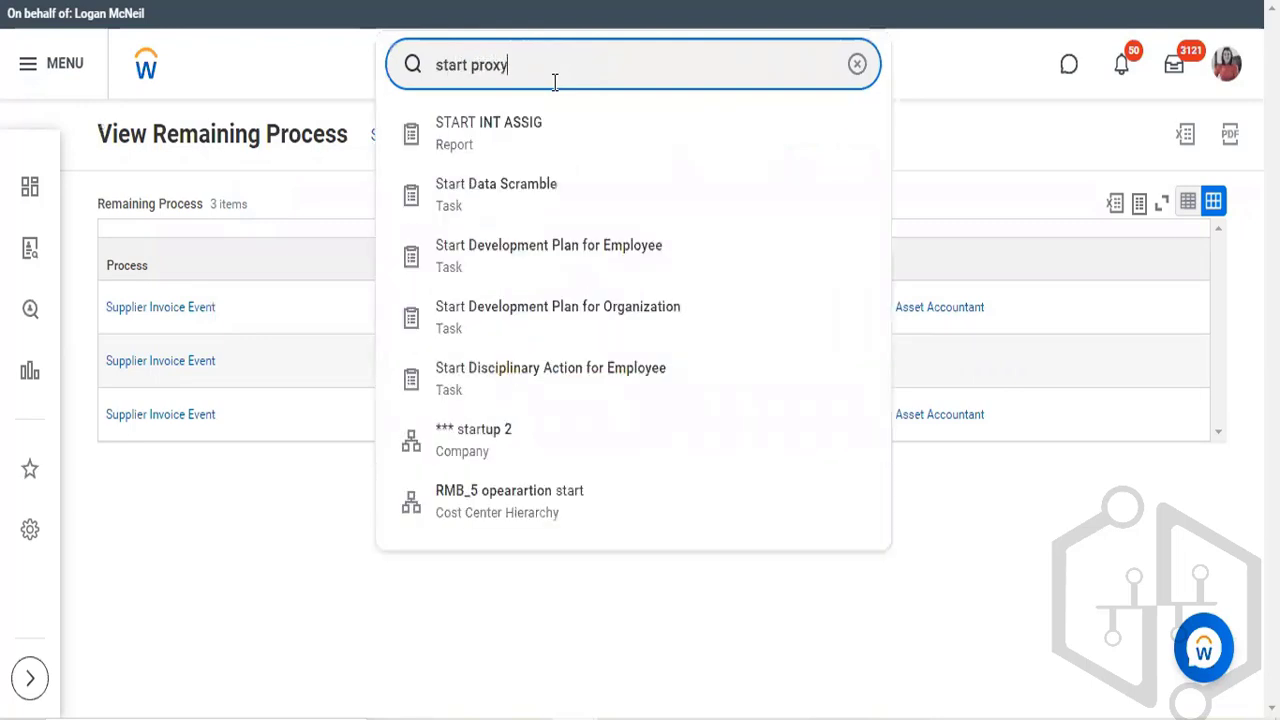
key("Escape")
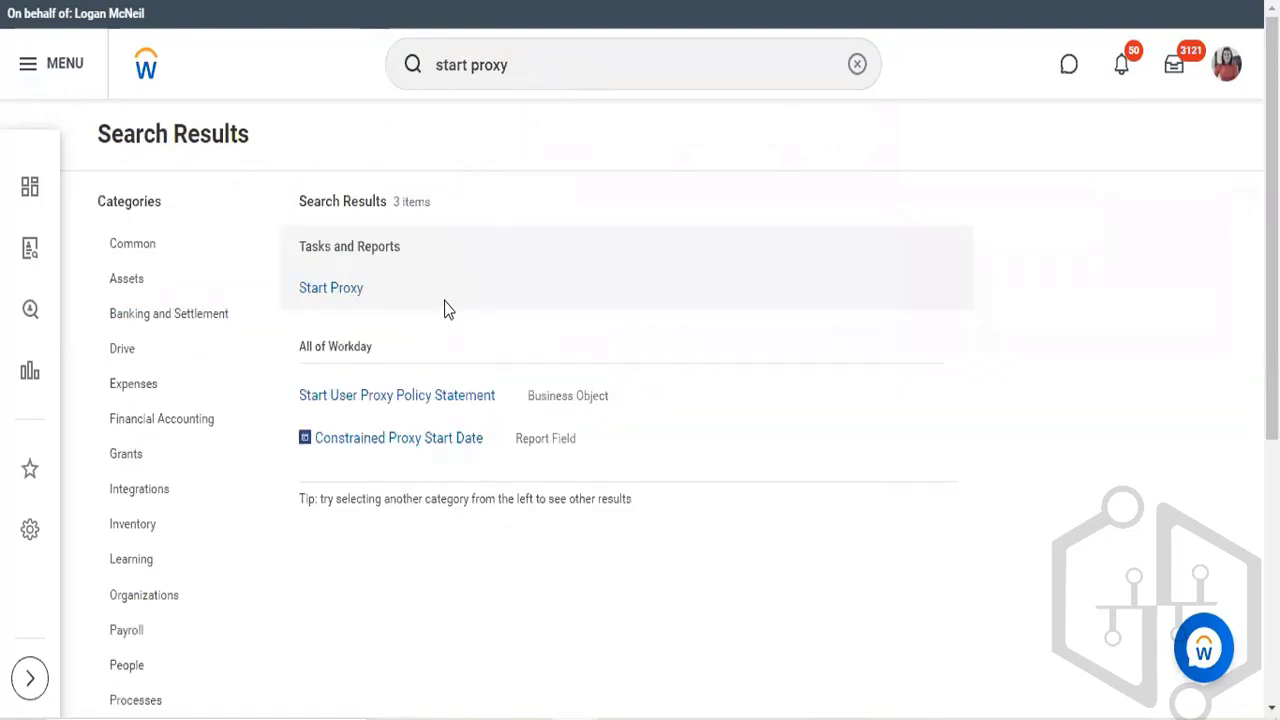
left_click(306, 293)
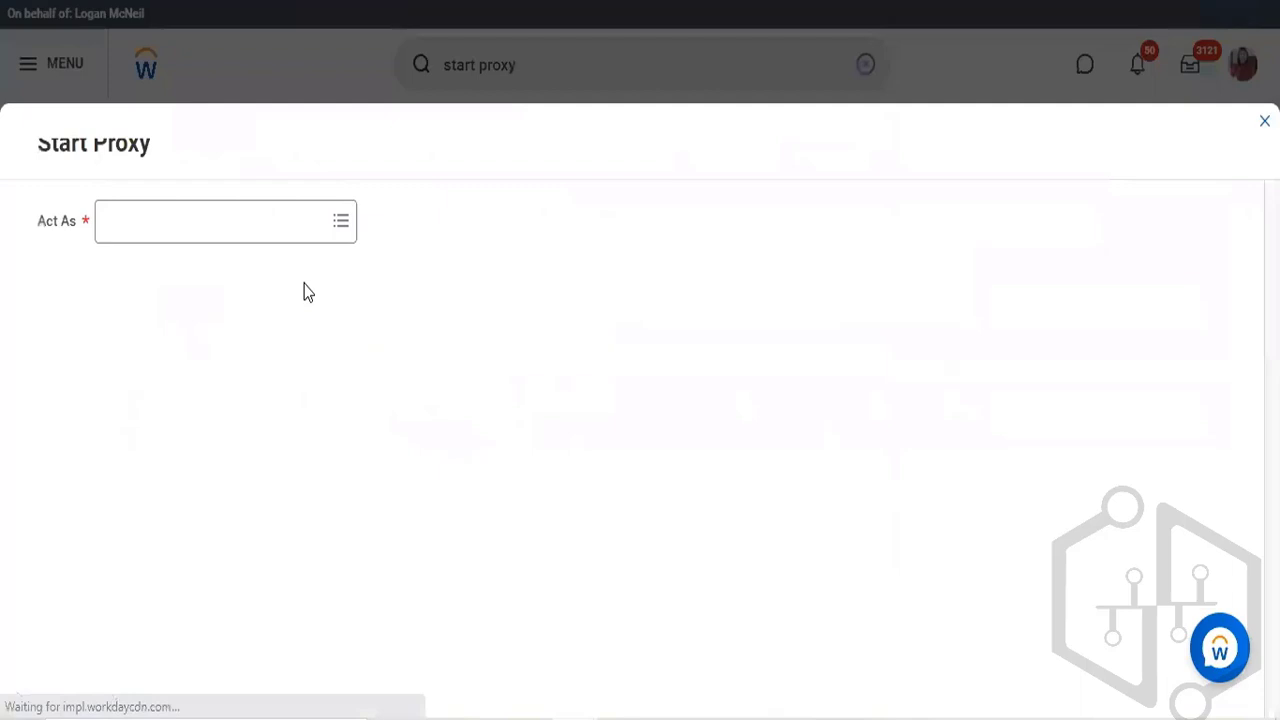
left_click(254, 225)
type("ho")
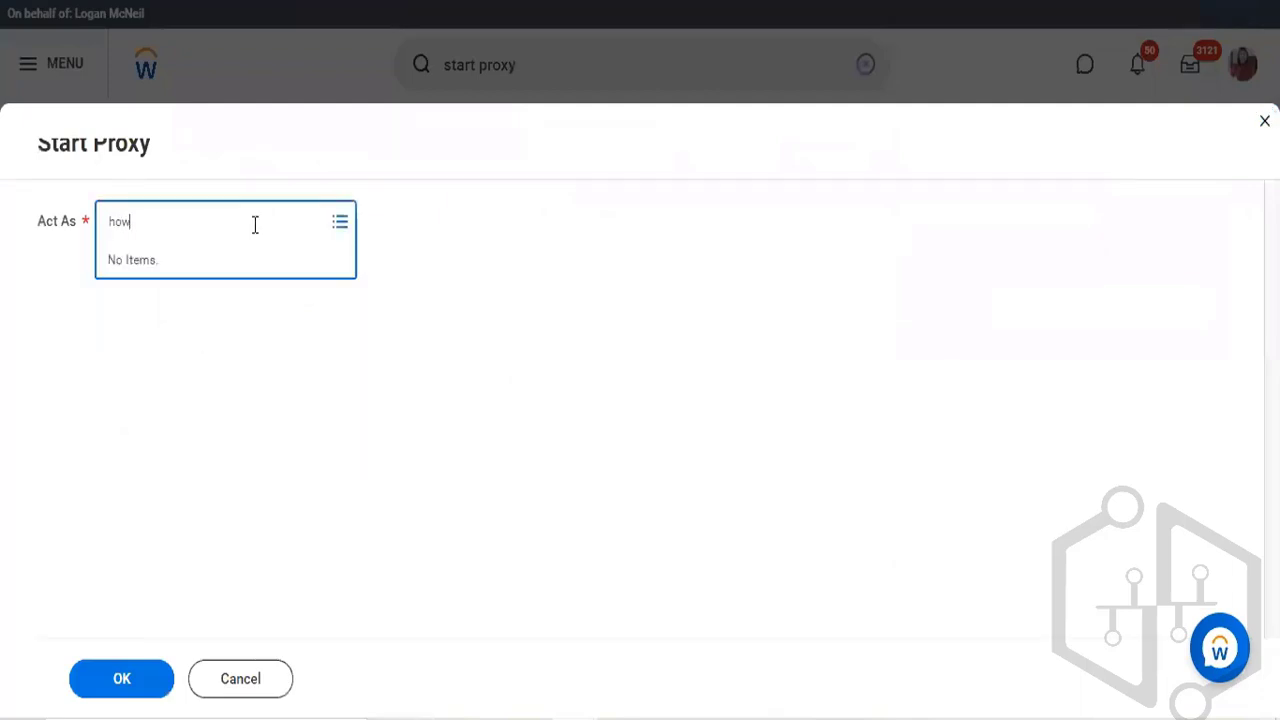
type("e")
key("Return")
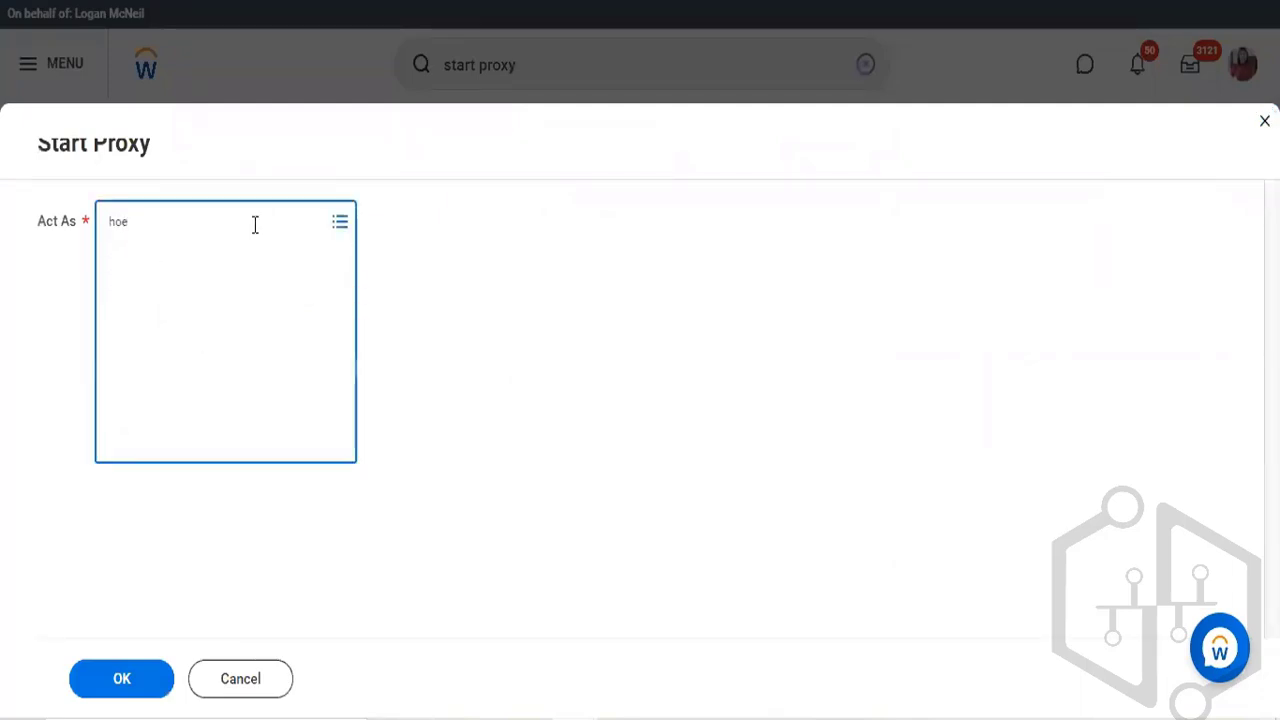
left_click(145, 700)
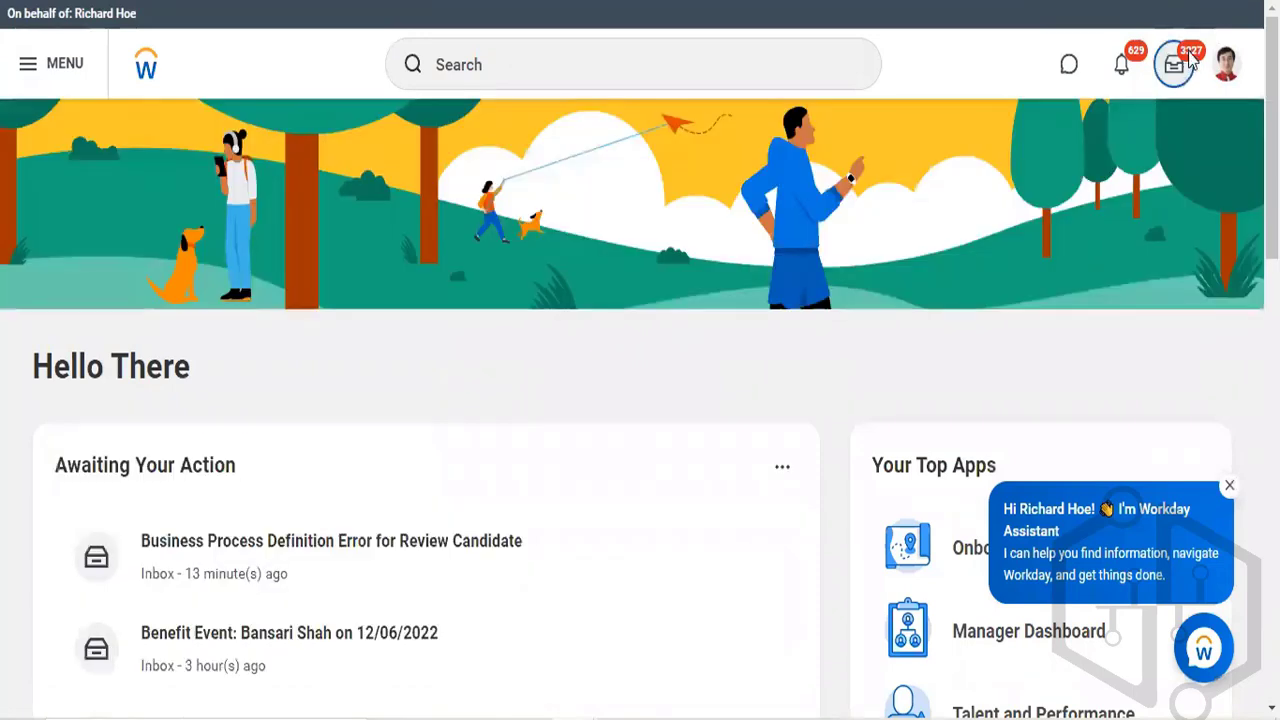
Open the inbox and approve the Herbal Life Pvt Ltd supplier invoice for $500.00
left_click(1176, 64)
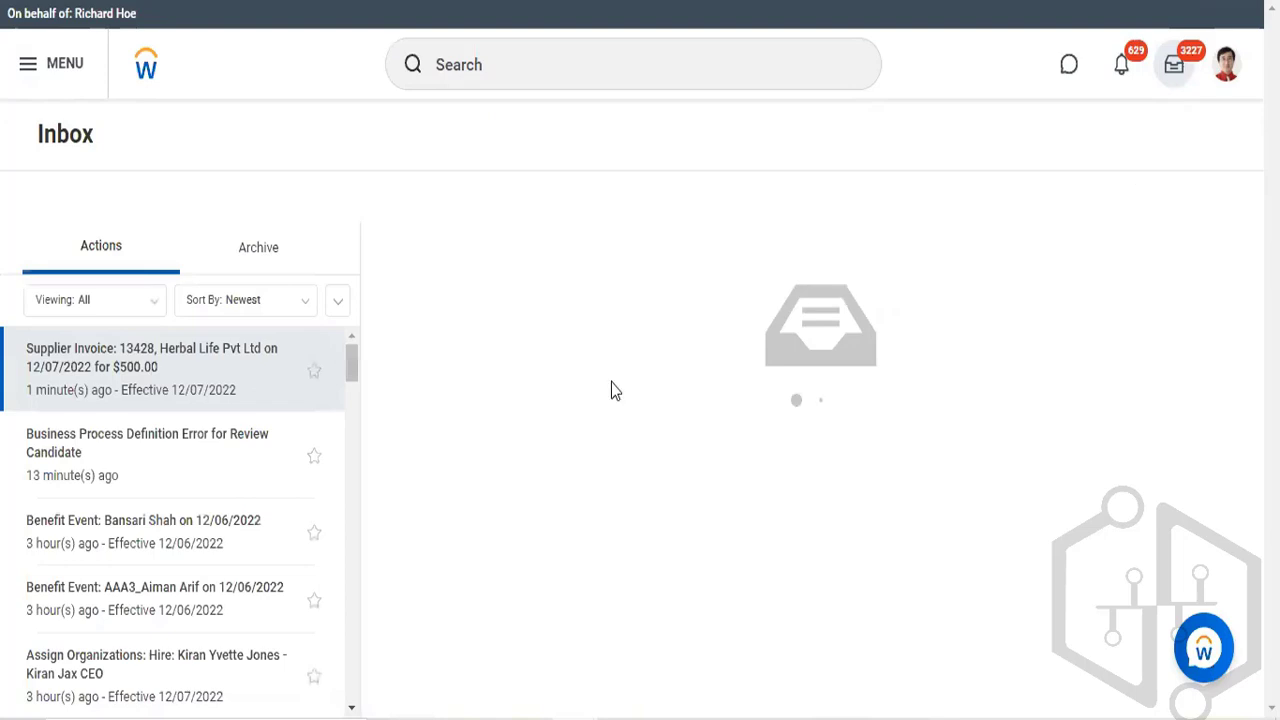
scroll(480, 686, "down", 1)
left_click(480, 686)
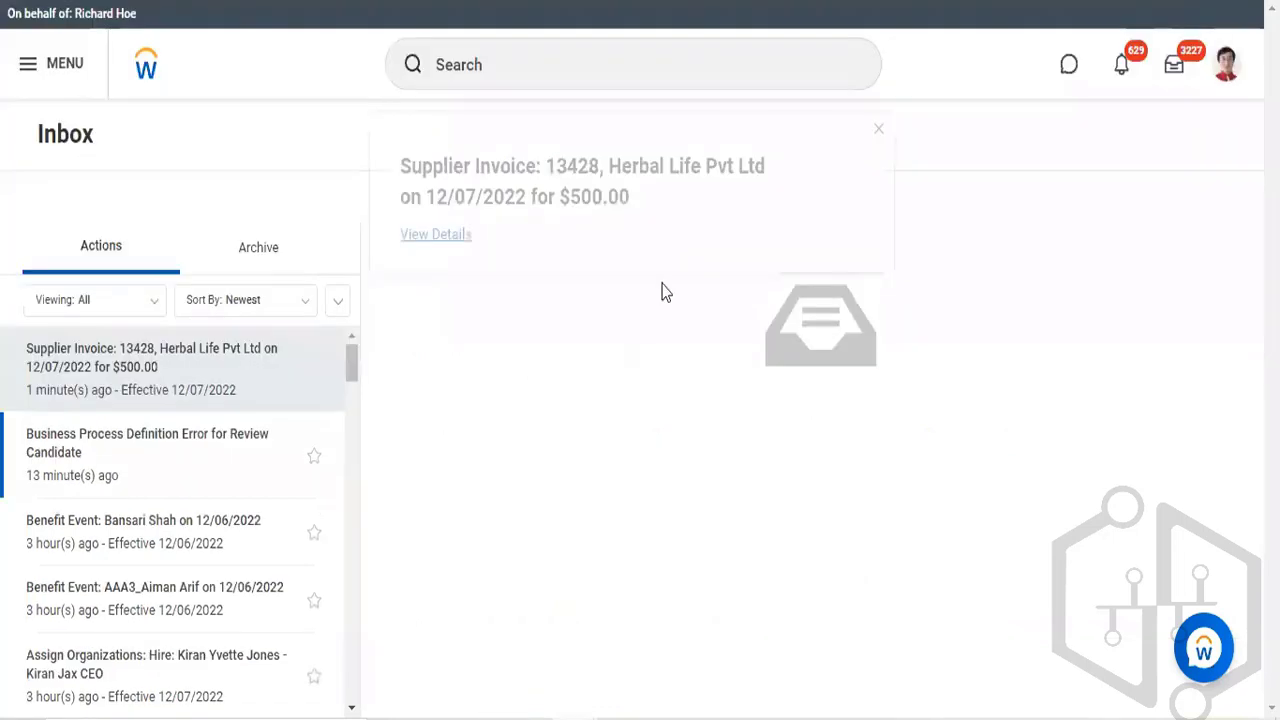
Use the Start Proxy task to switch back to acting as the employee who submitted the invoice
left_click(597, 66)
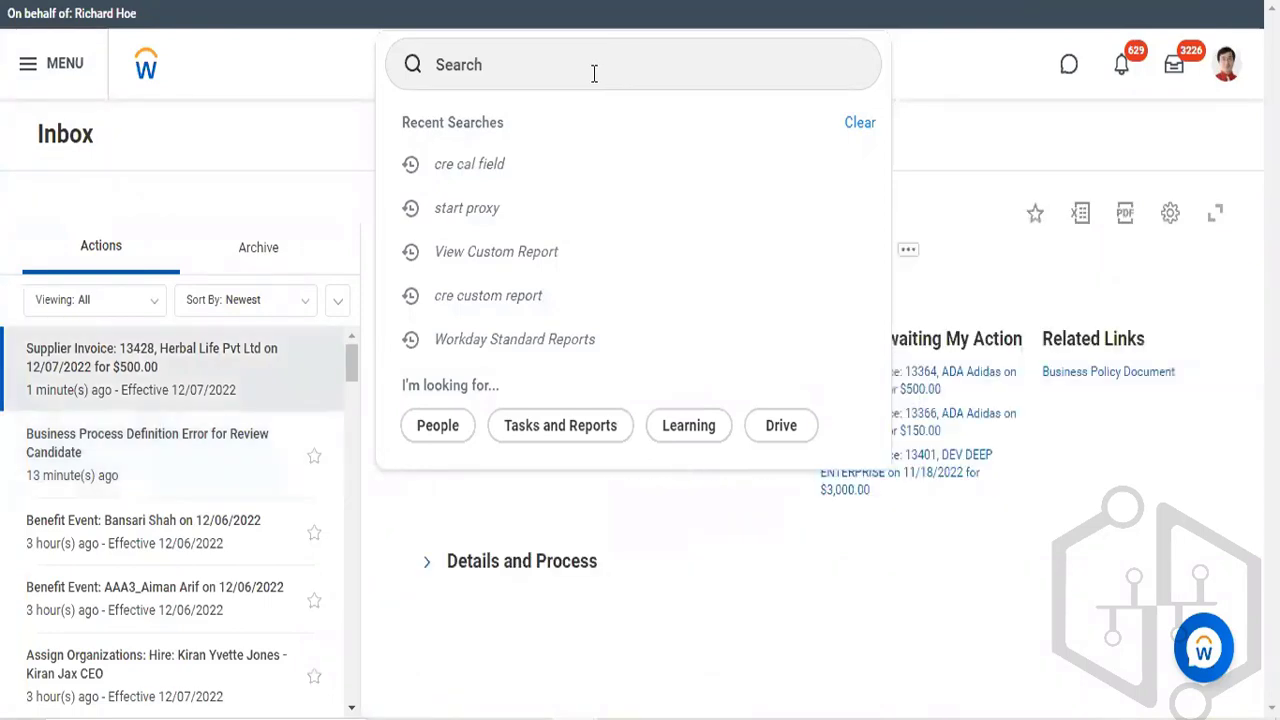
left_click(594, 73)
type("start ")
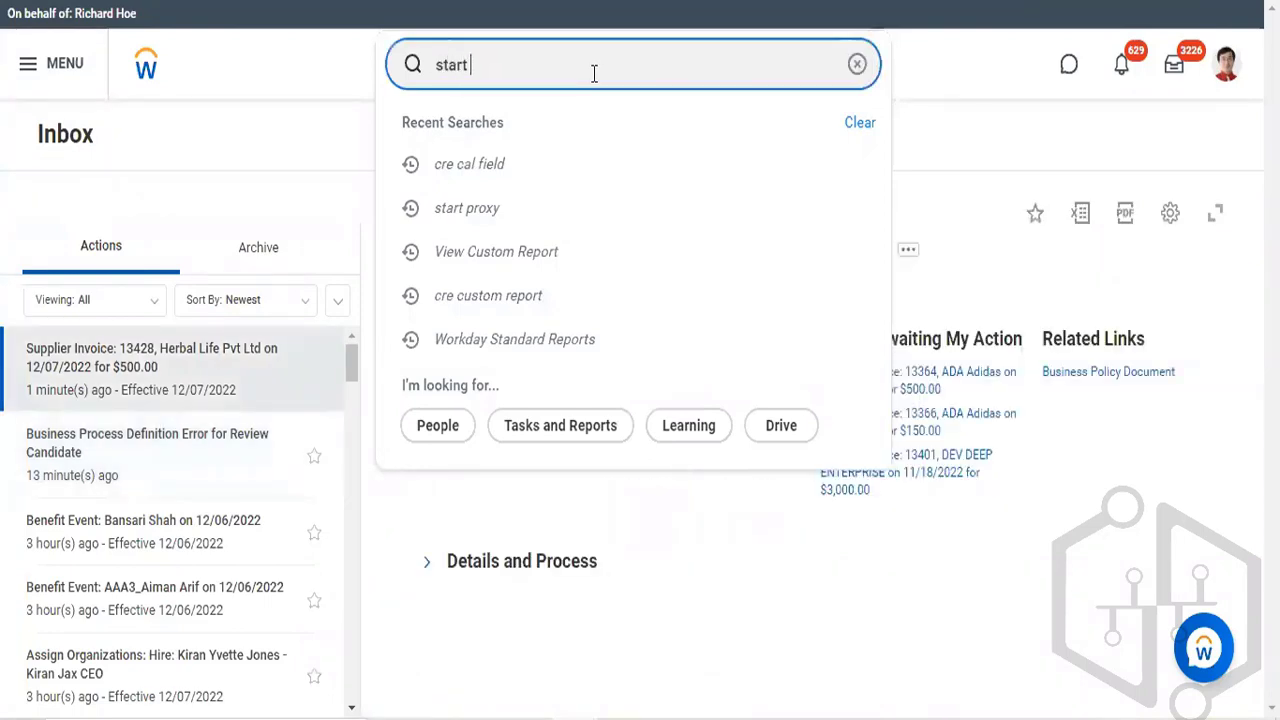
type("proxy")
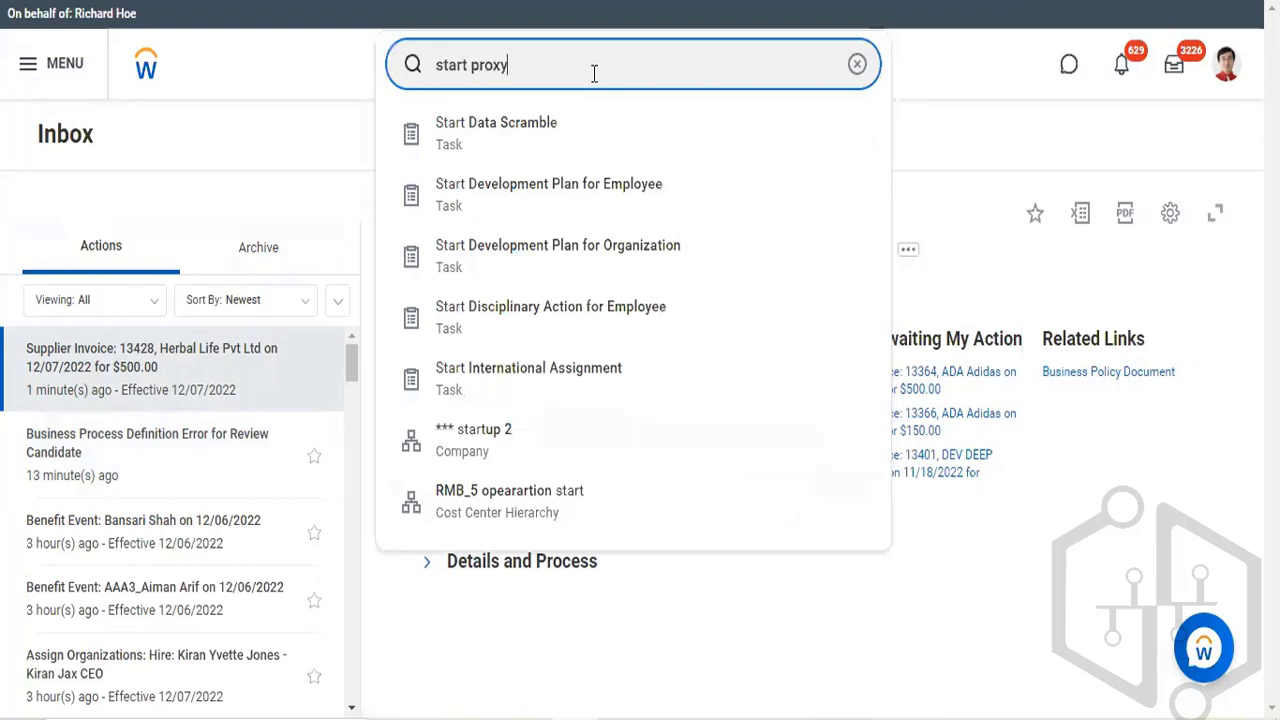
key("Return")
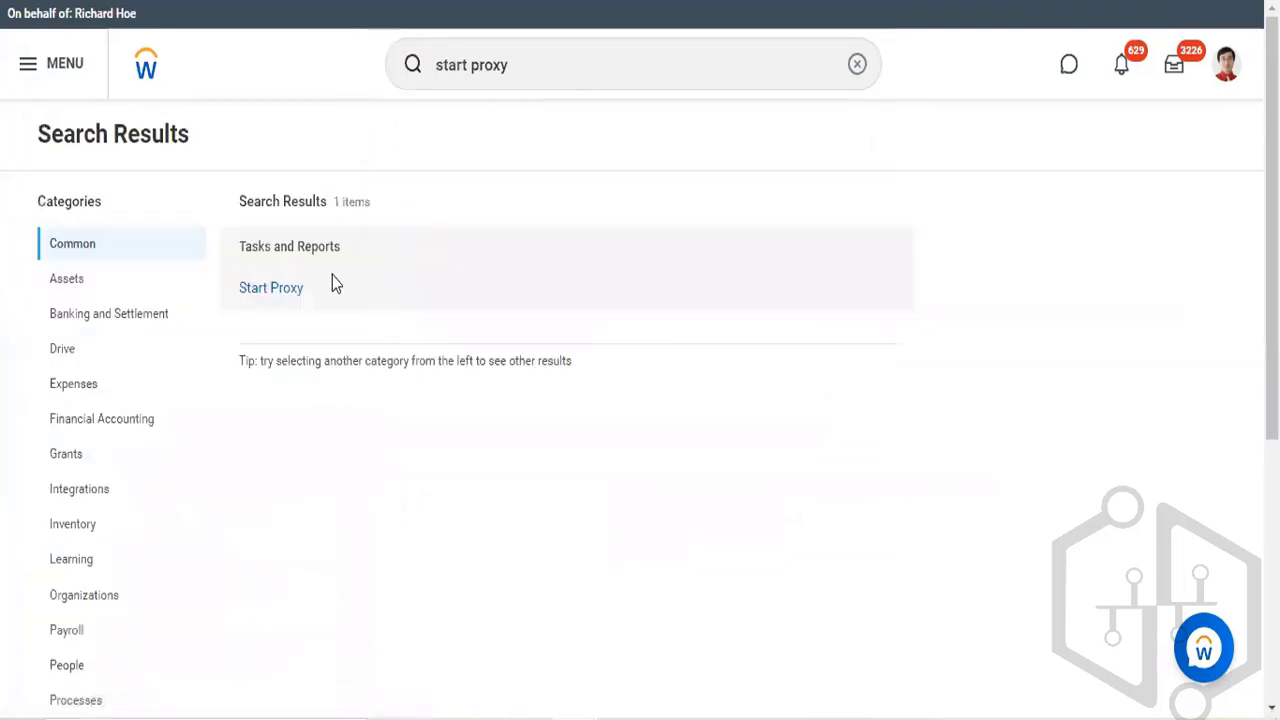
left_click(287, 292)
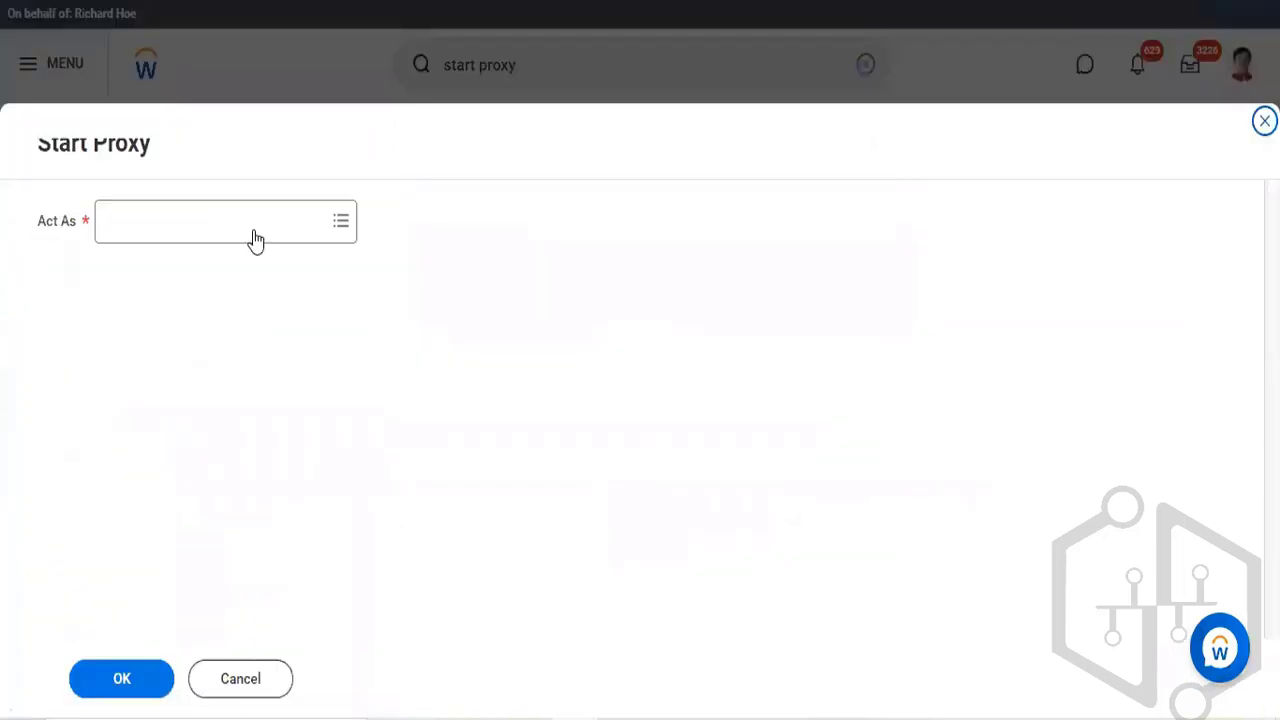
left_click(251, 230)
type("lmc")
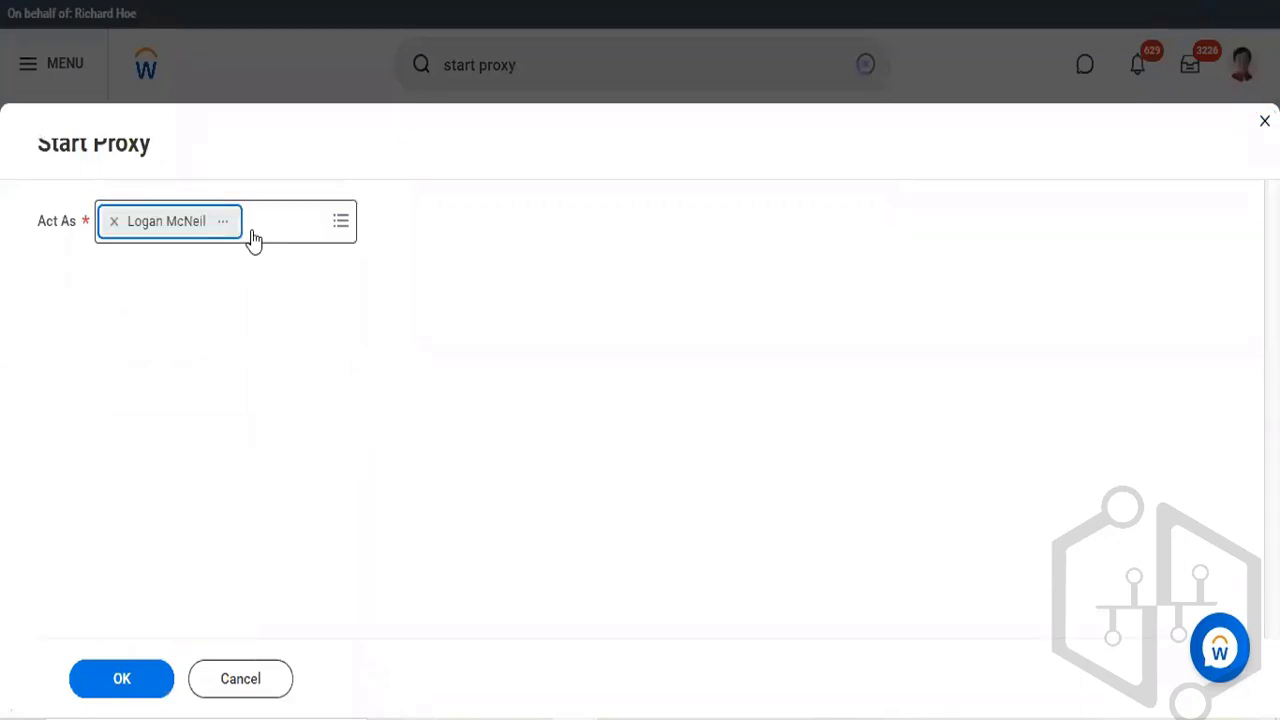
left_click(137, 692)
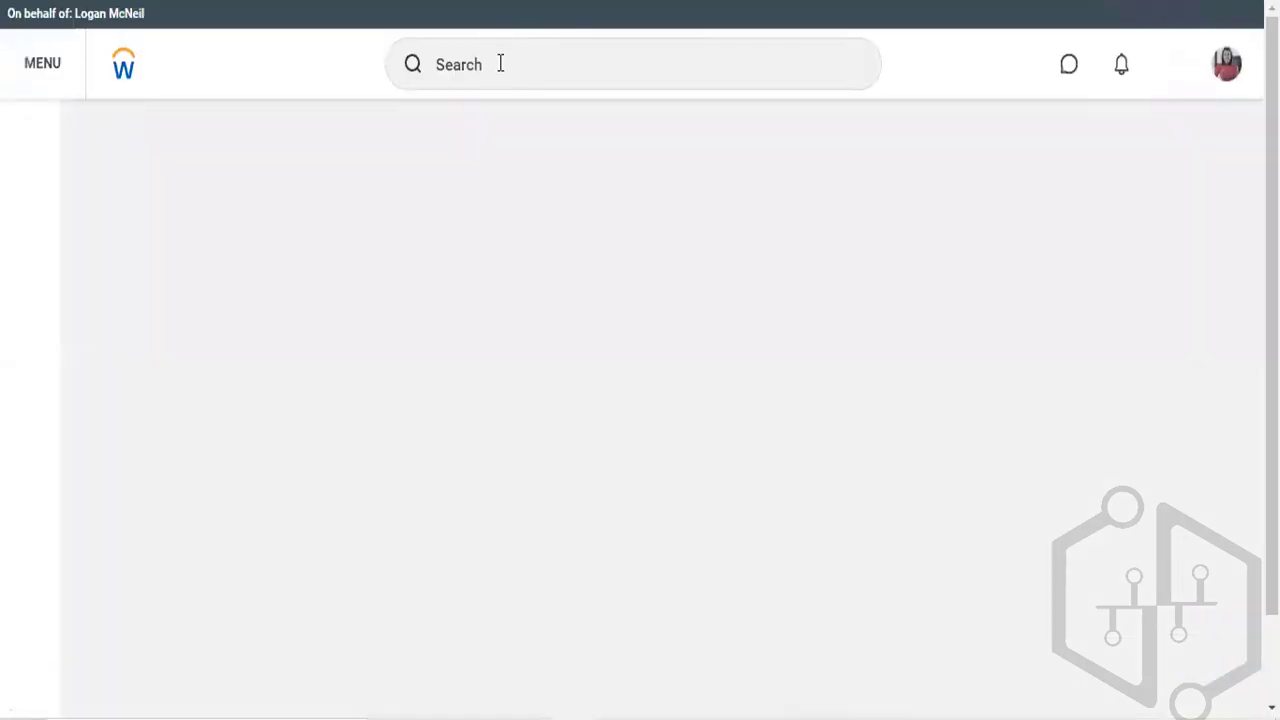
Search for the Create Supplier Invoice task and open it
left_click(502, 63)
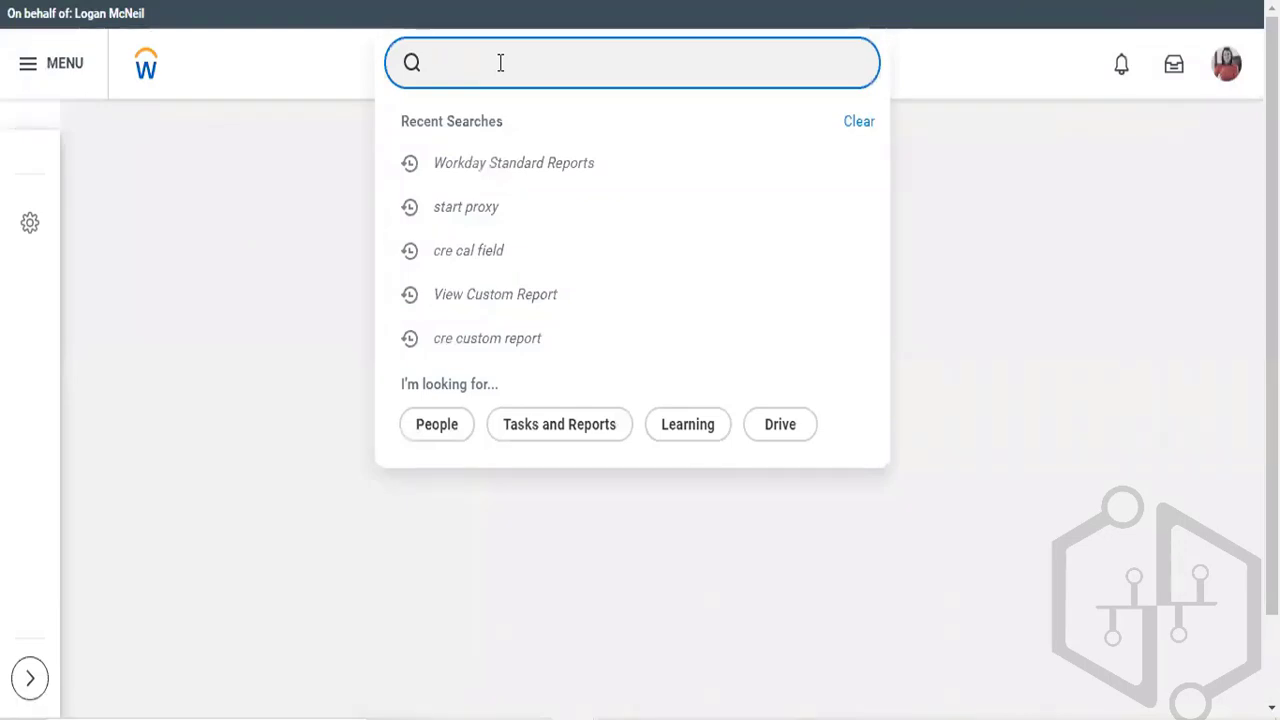
type("create")
key("Return")
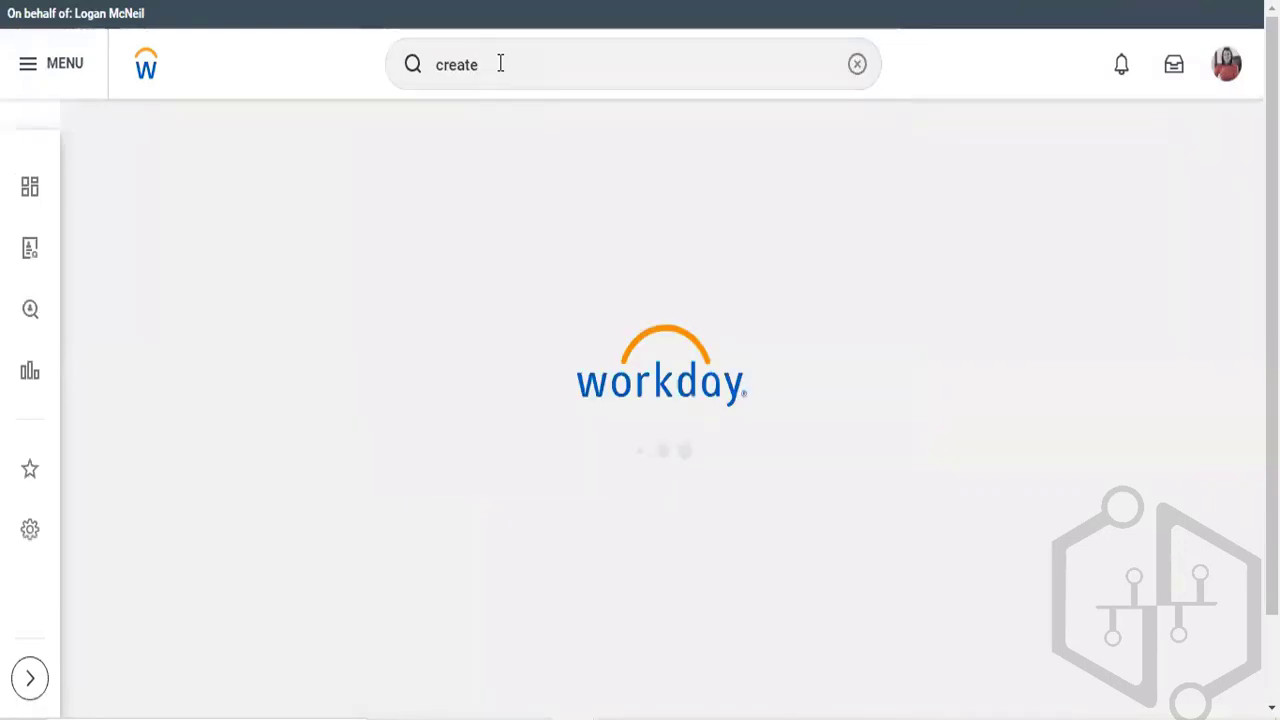
left_click(500, 63)
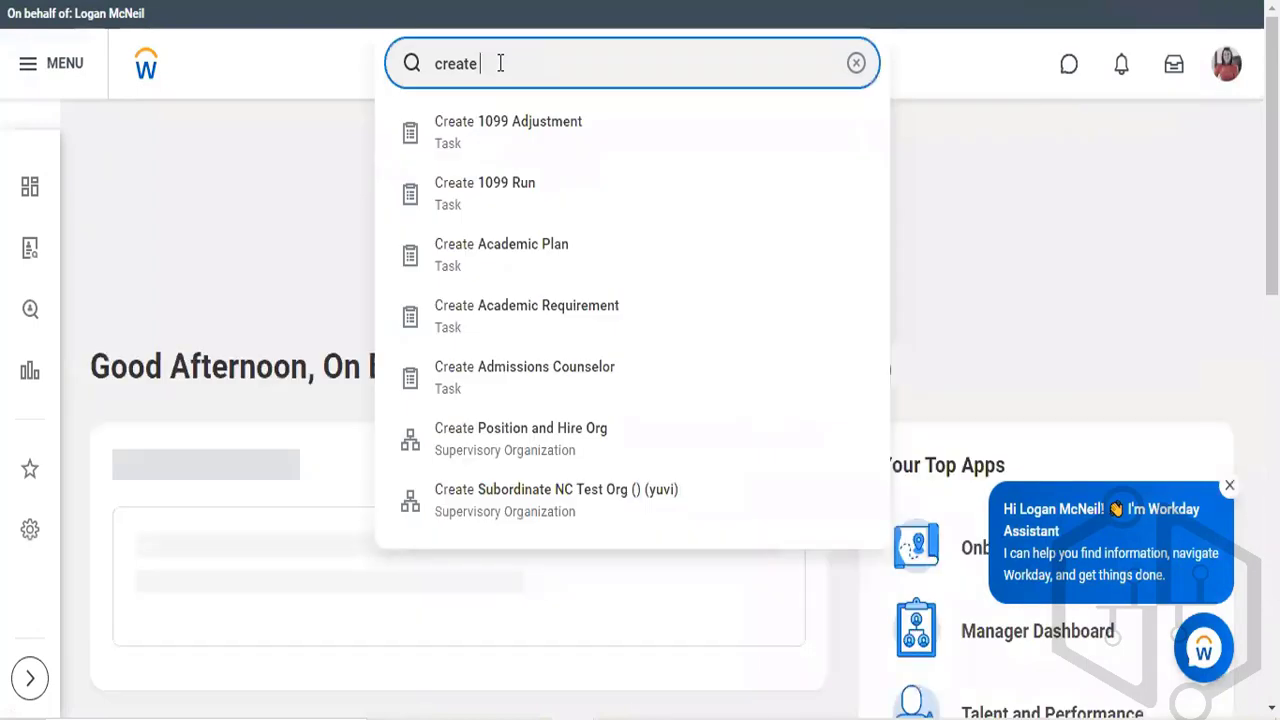
type("su")
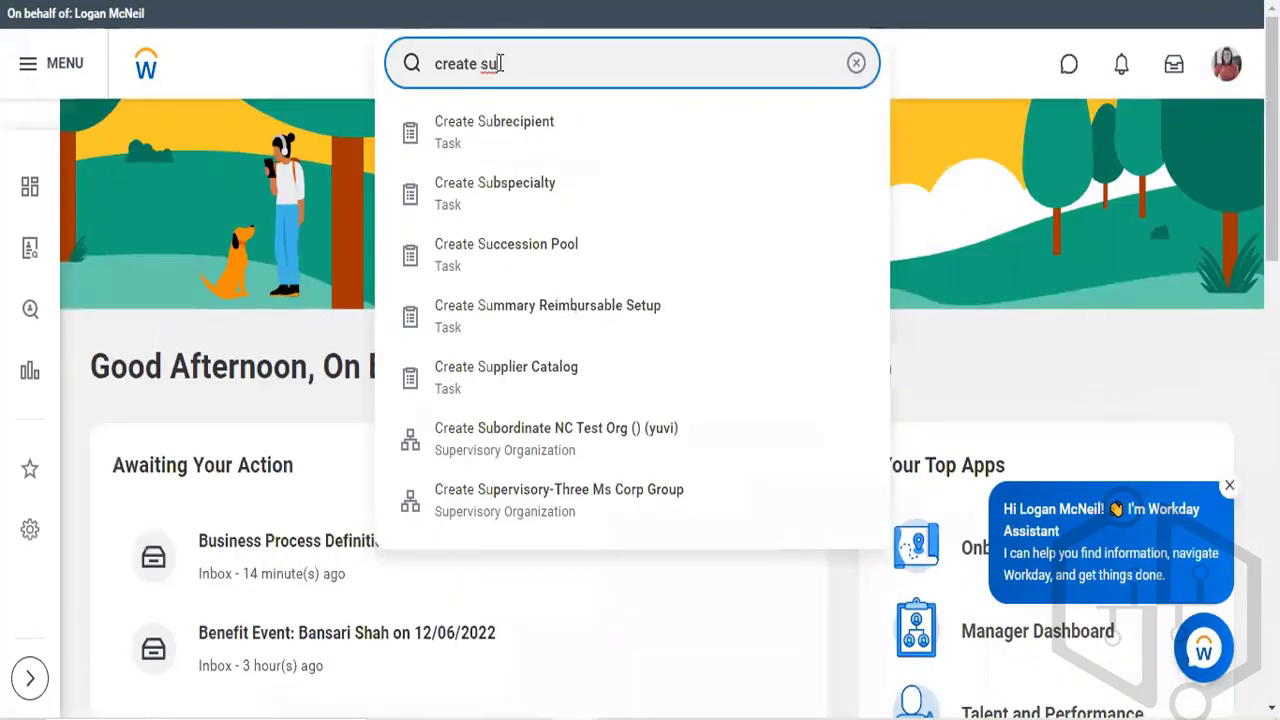
type("pploier")
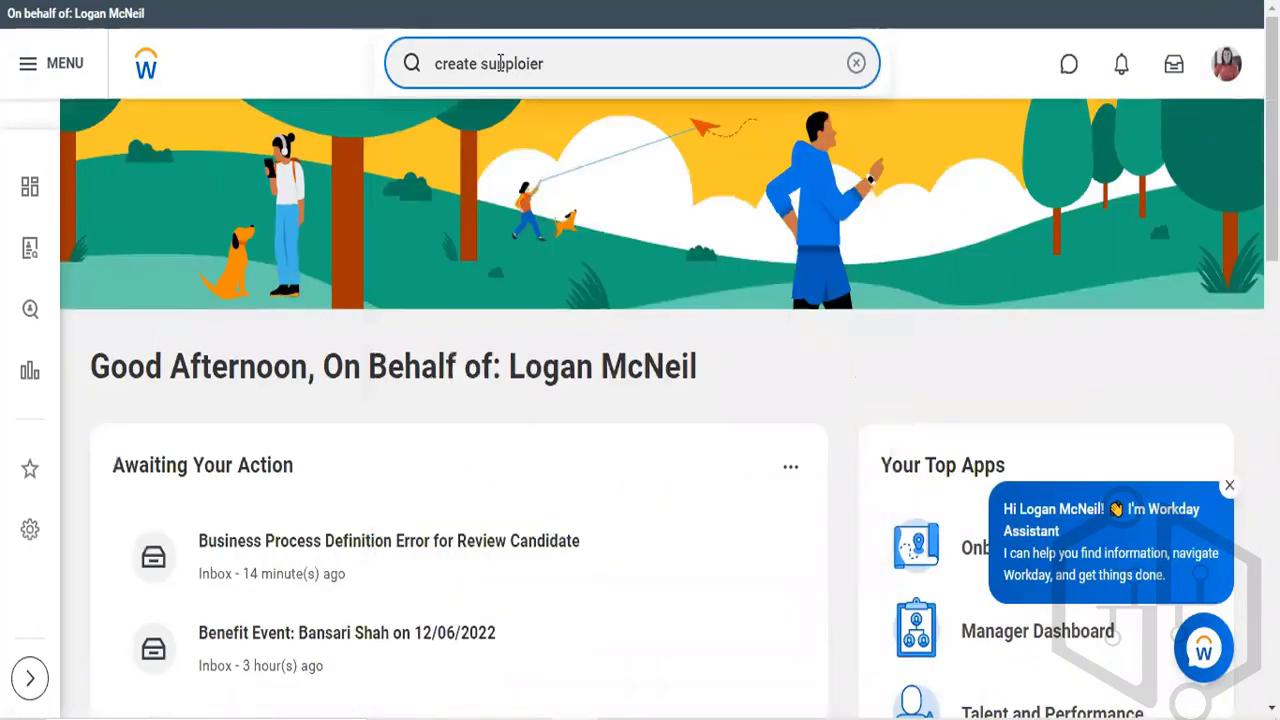
key("BackSpace")
key("BackSpace")
key("BackSpace")
key("BackSpace")
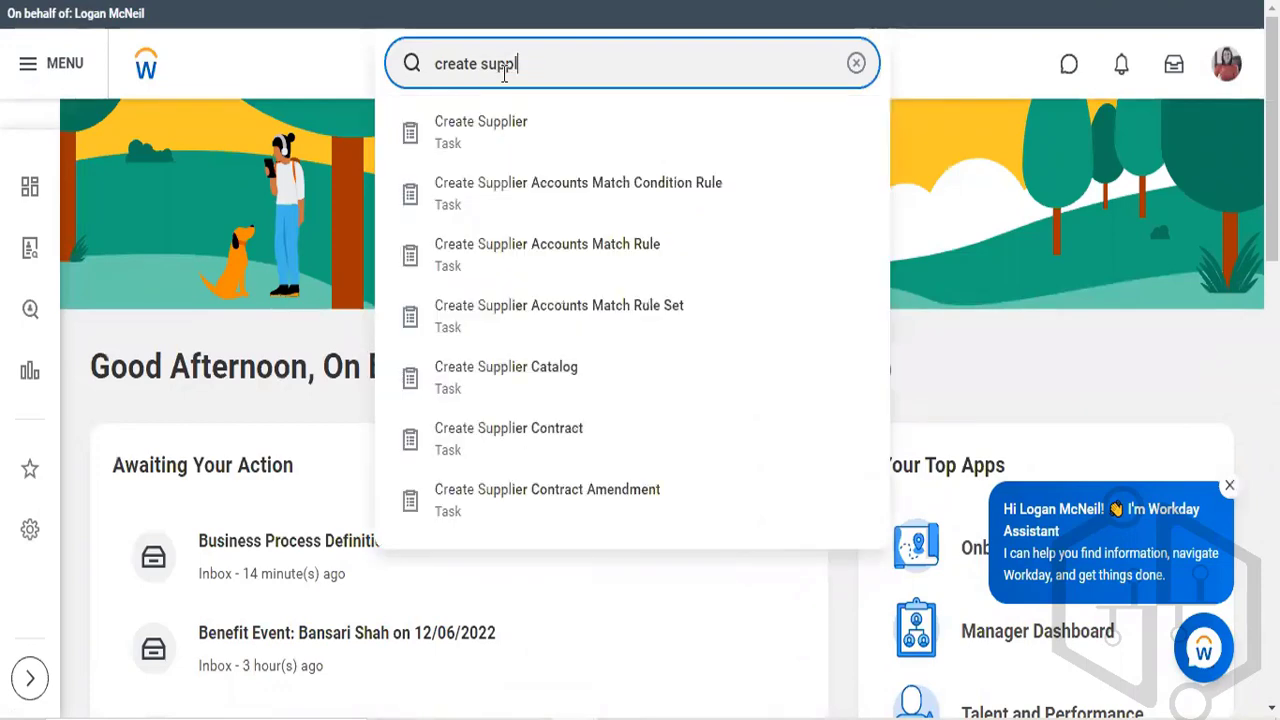
type("ier in")
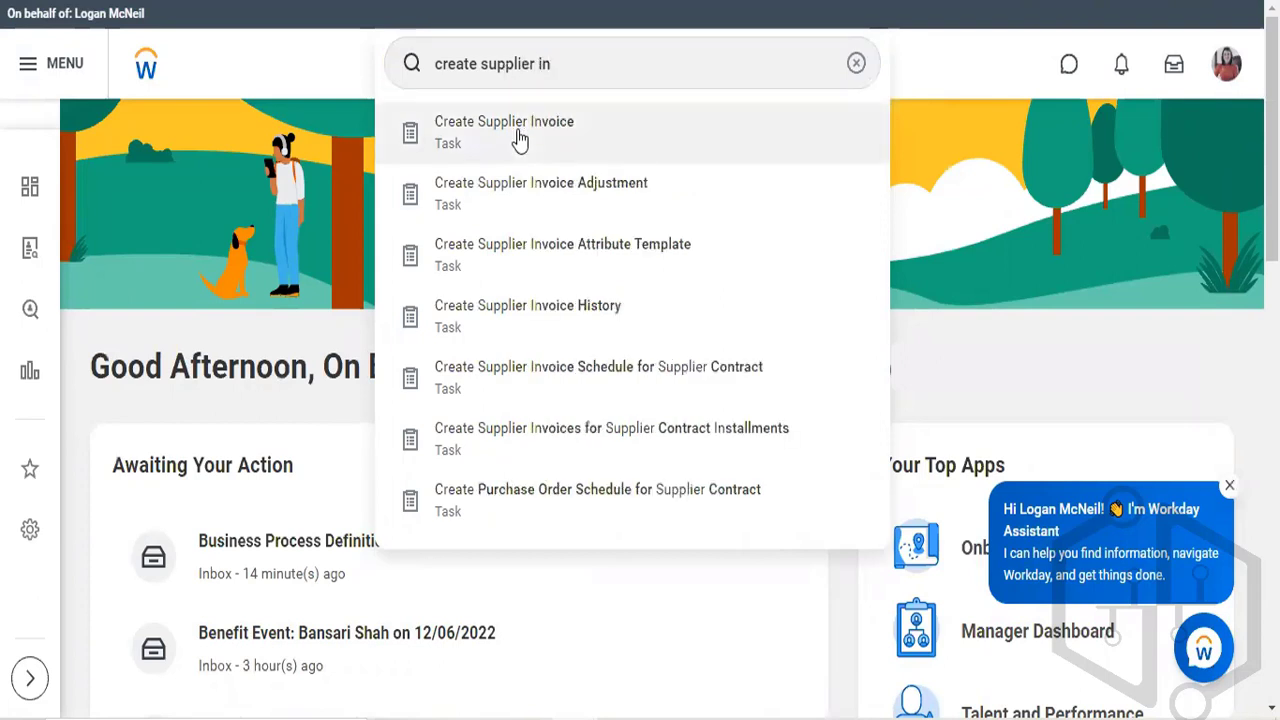
left_click(519, 138)
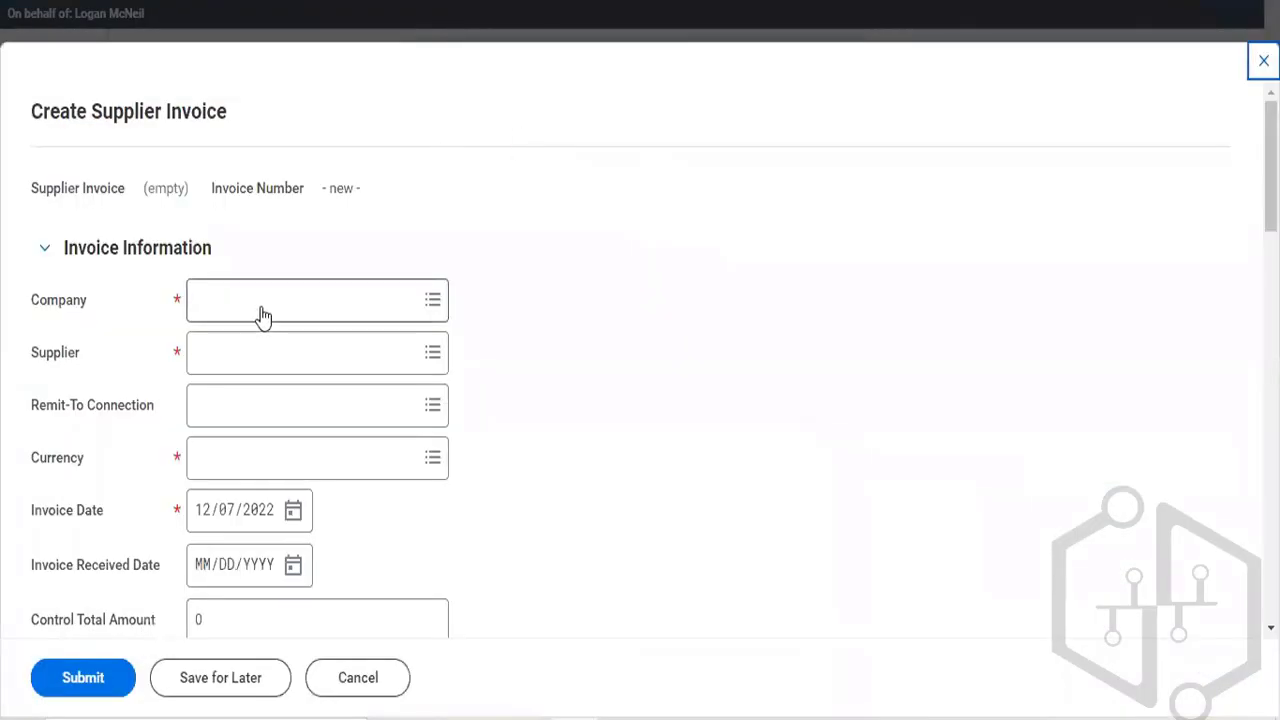
Set the invoice's company to TFC Tesla Flying Cars and its supplier to Herbal Life Pvt Ltd
left_click(262, 310)
type("tfc")
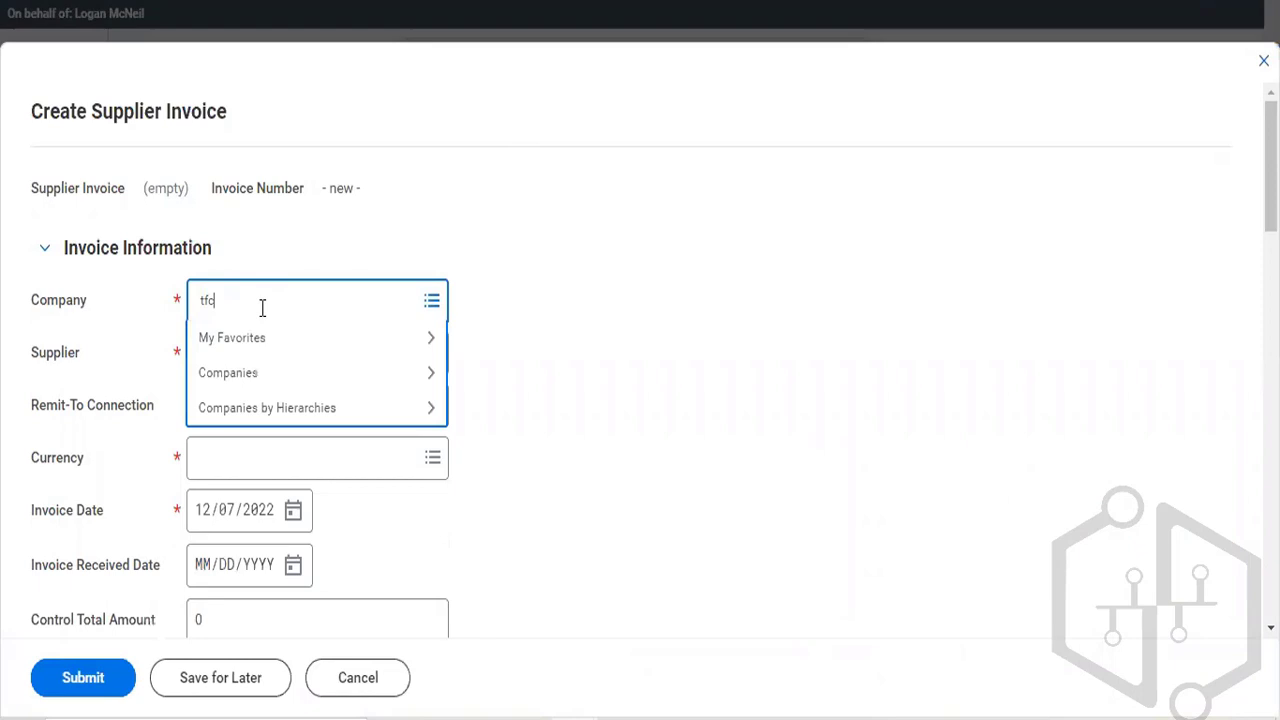
key("Return")
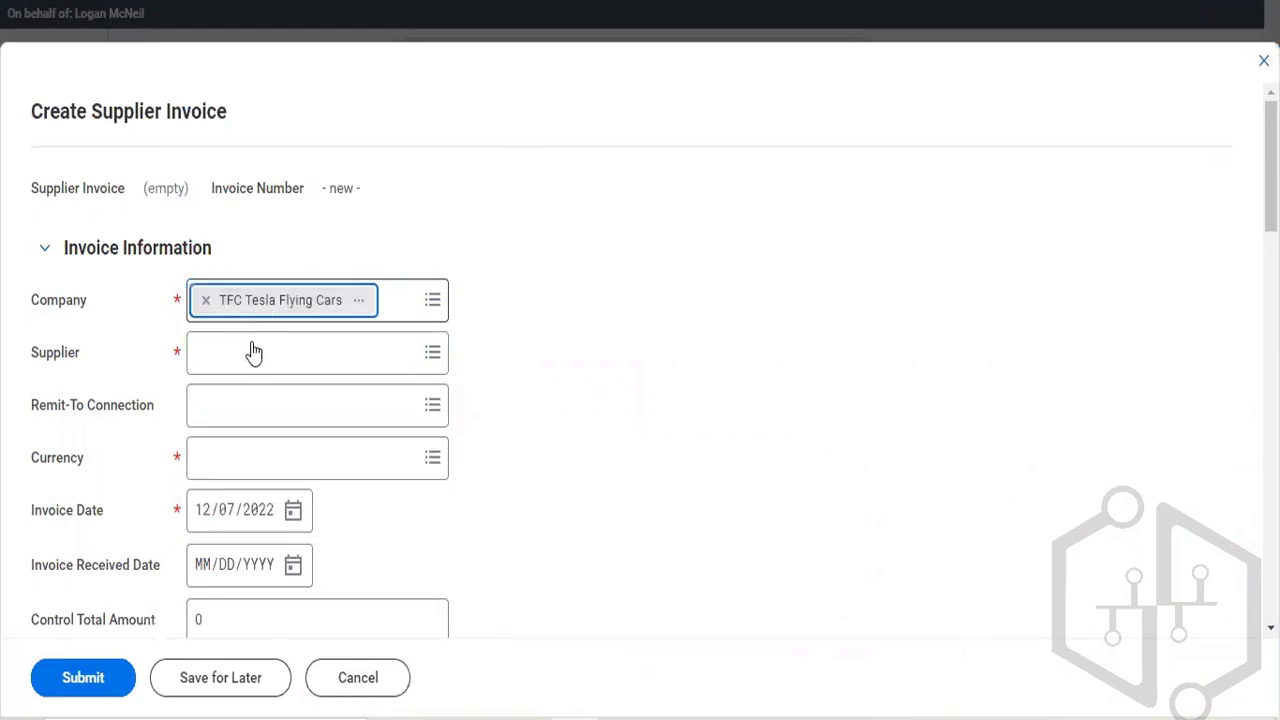
left_click(253, 352)
type("her")
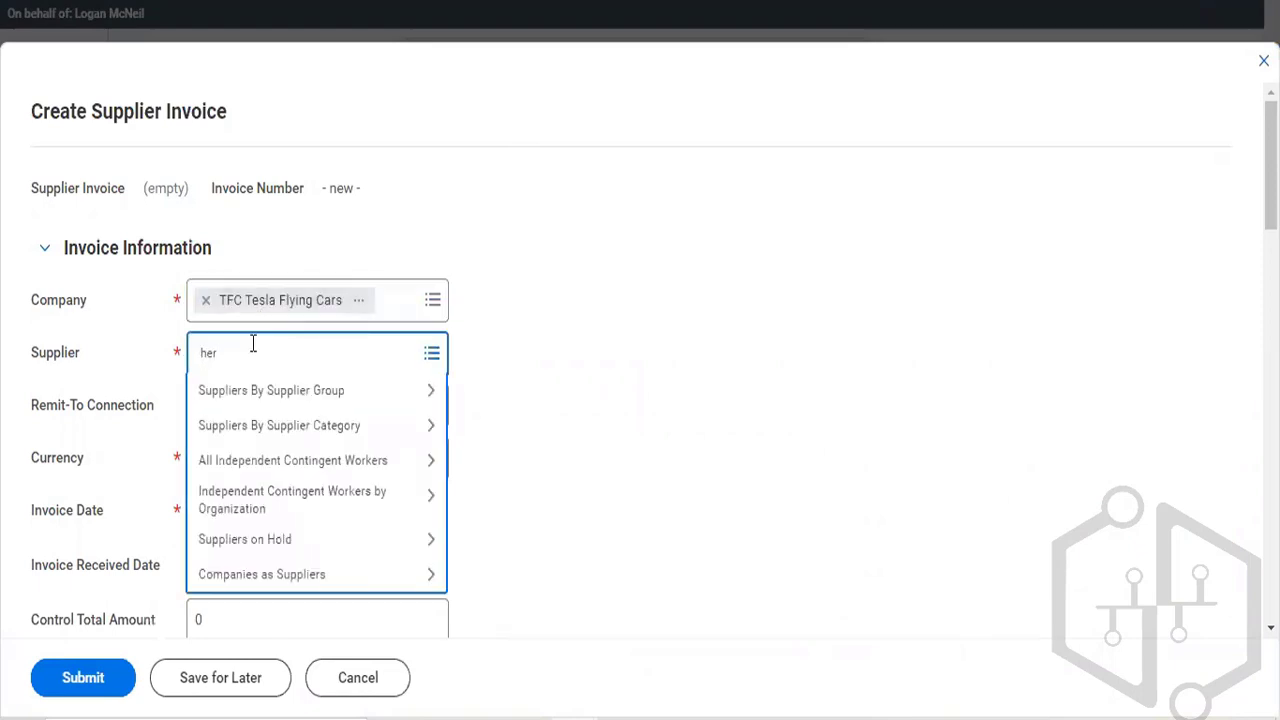
type("b")
key("Return")
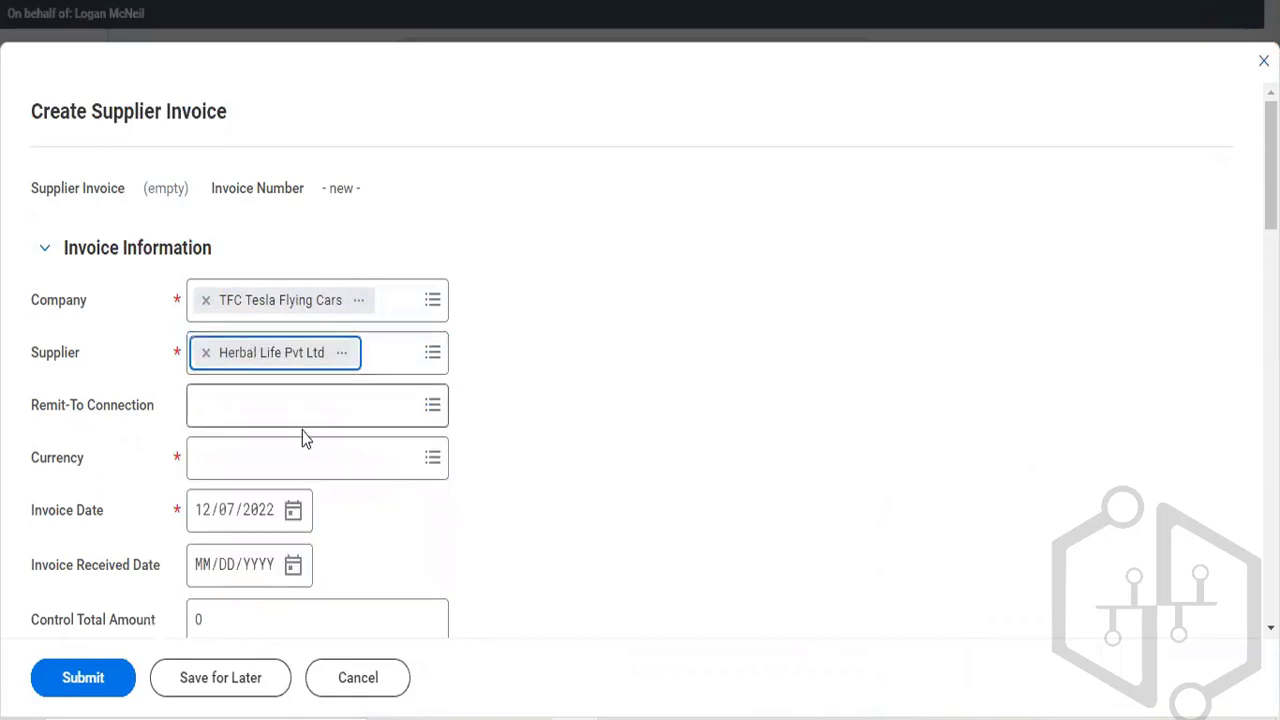
Set the invoice's control total amount to 100
scroll(242, 478, "down", 3)
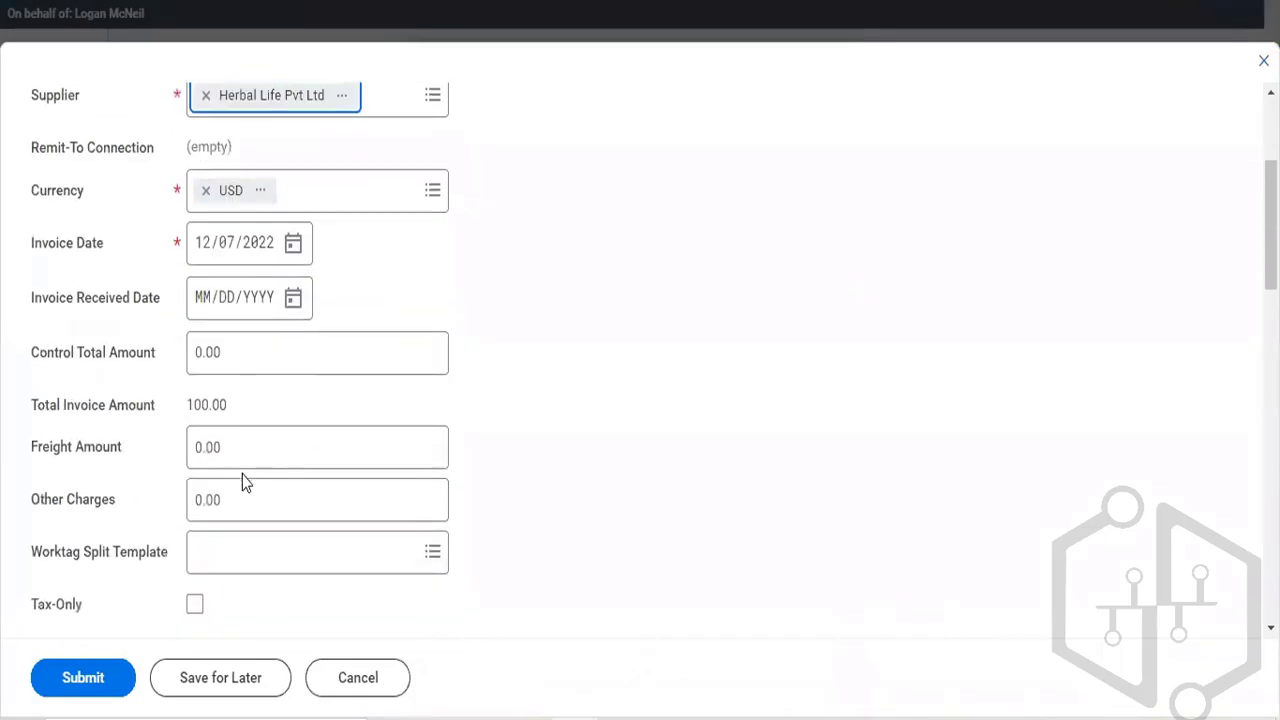
left_click(283, 369)
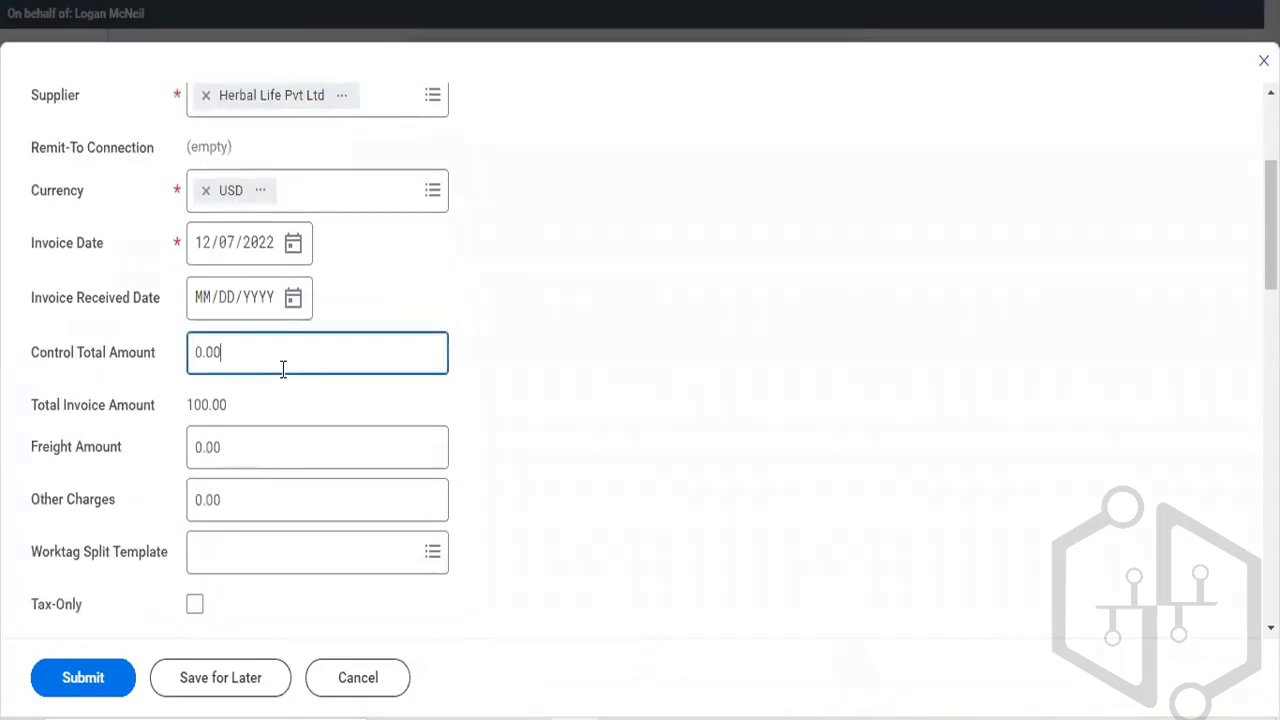
double_click(283, 369)
left_click(278, 340)
double_click(253, 357)
left_click(253, 357)
double_click(197, 366)
type("100")
Set the unit cost of the show ticket invoice line to 200
scroll(195, 365, "down", 10)
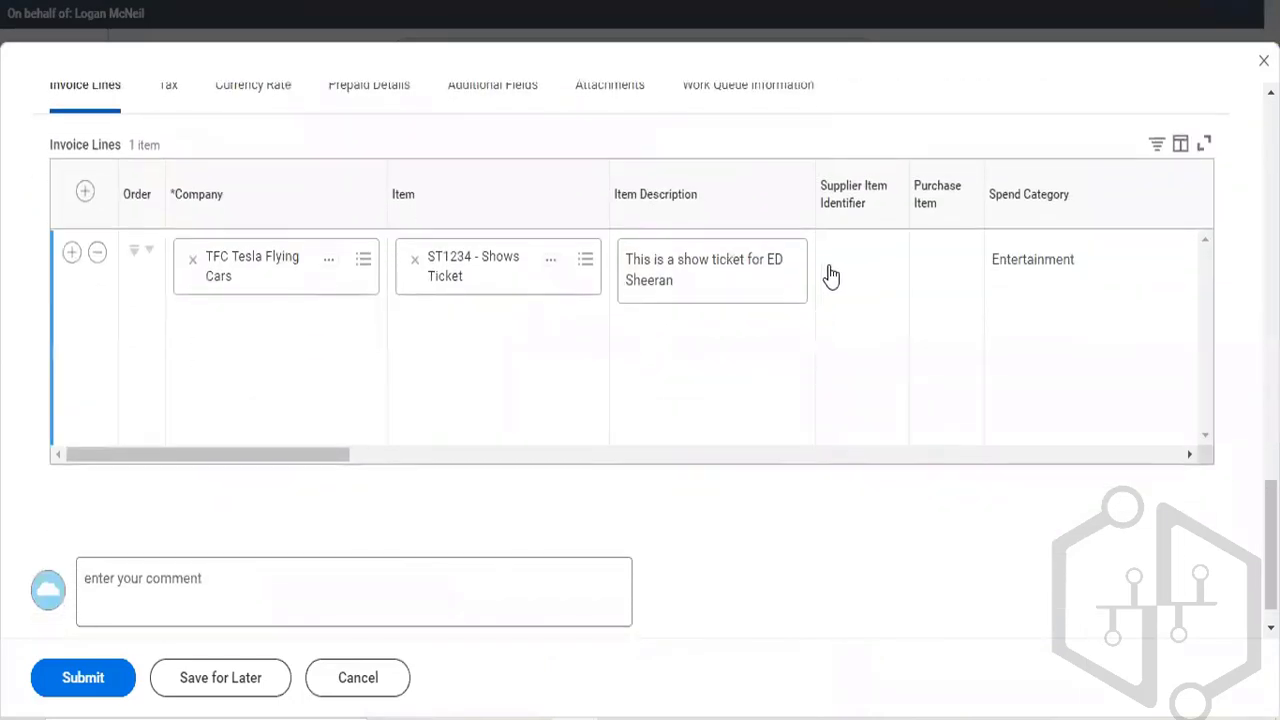
scroll(818, 327, "right", 3)
scroll(818, 327, "right", 8)
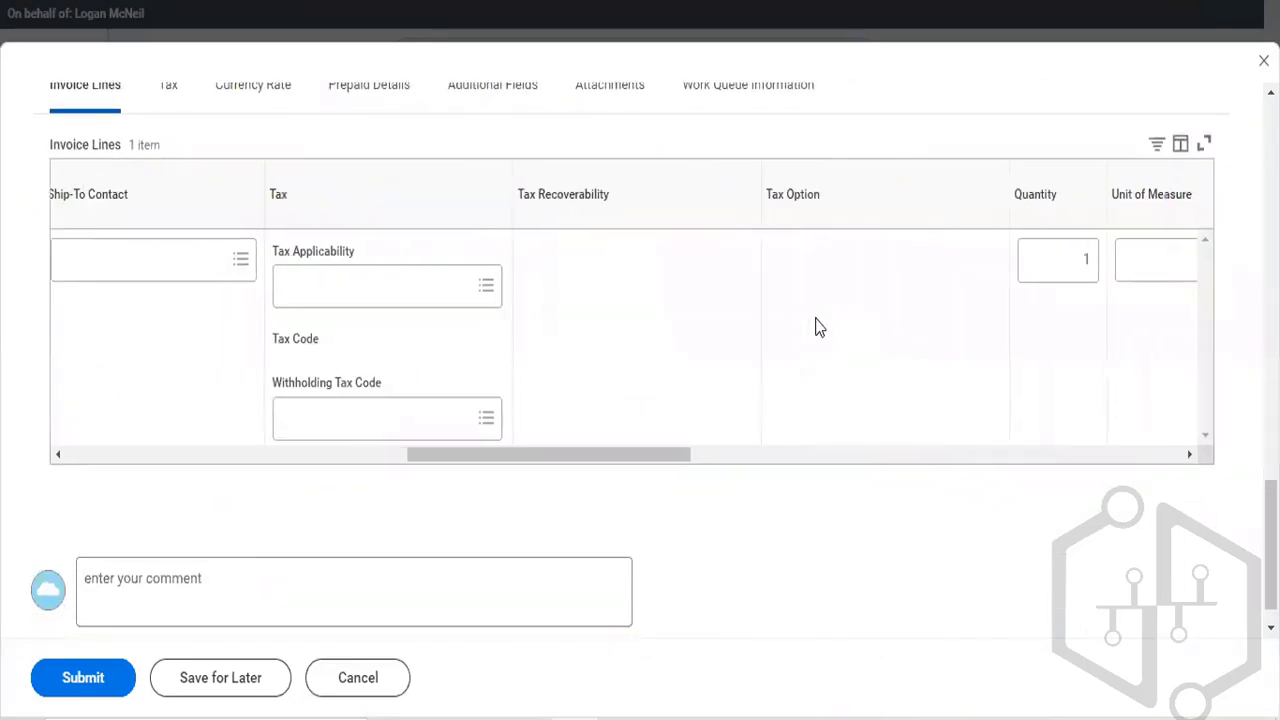
scroll(815, 327, "right", 2)
left_click(791, 259)
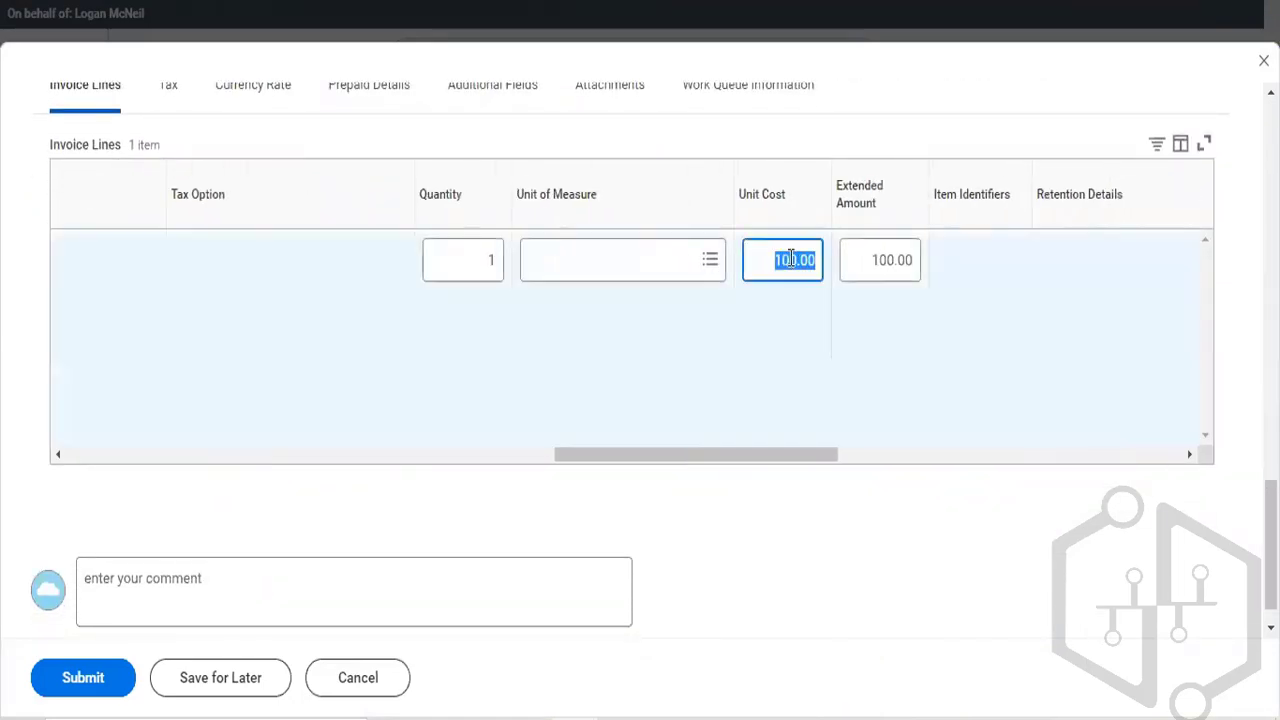
type("200")
left_click(815, 357)
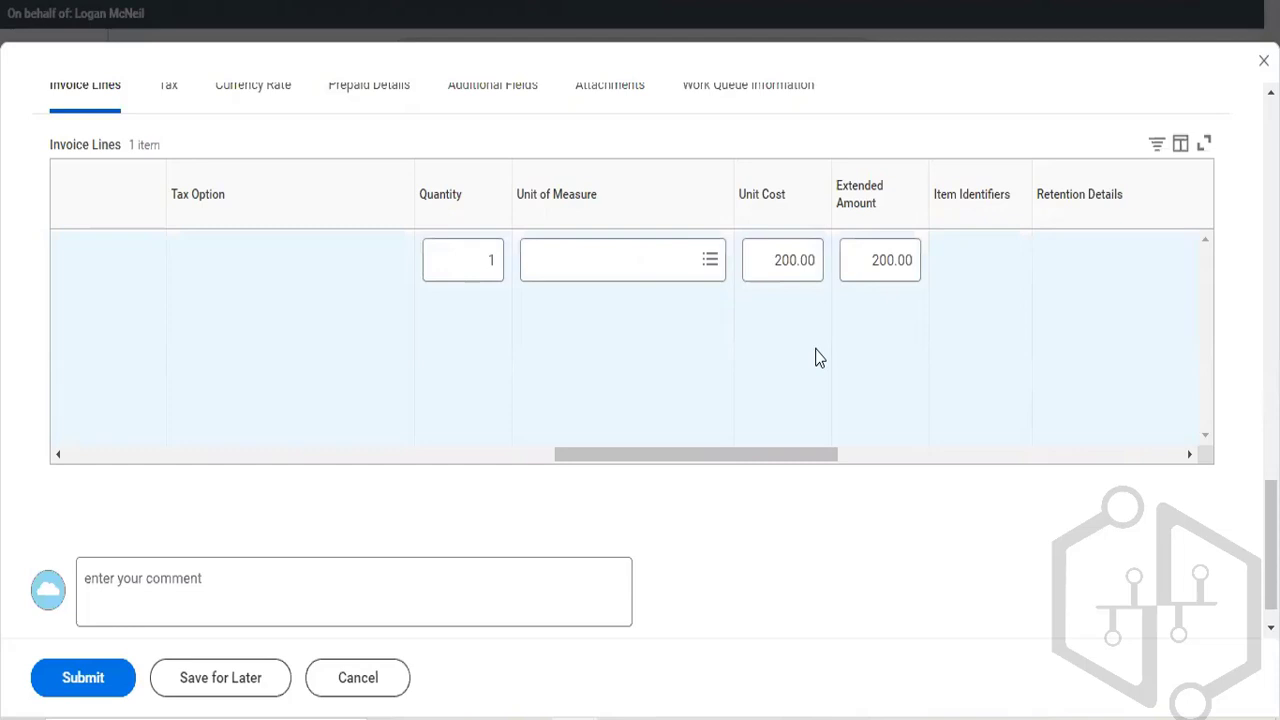
Assign the ARC78_ Enterprise cost center to the show ticket invoice line
scroll(815, 357, "right", 5)
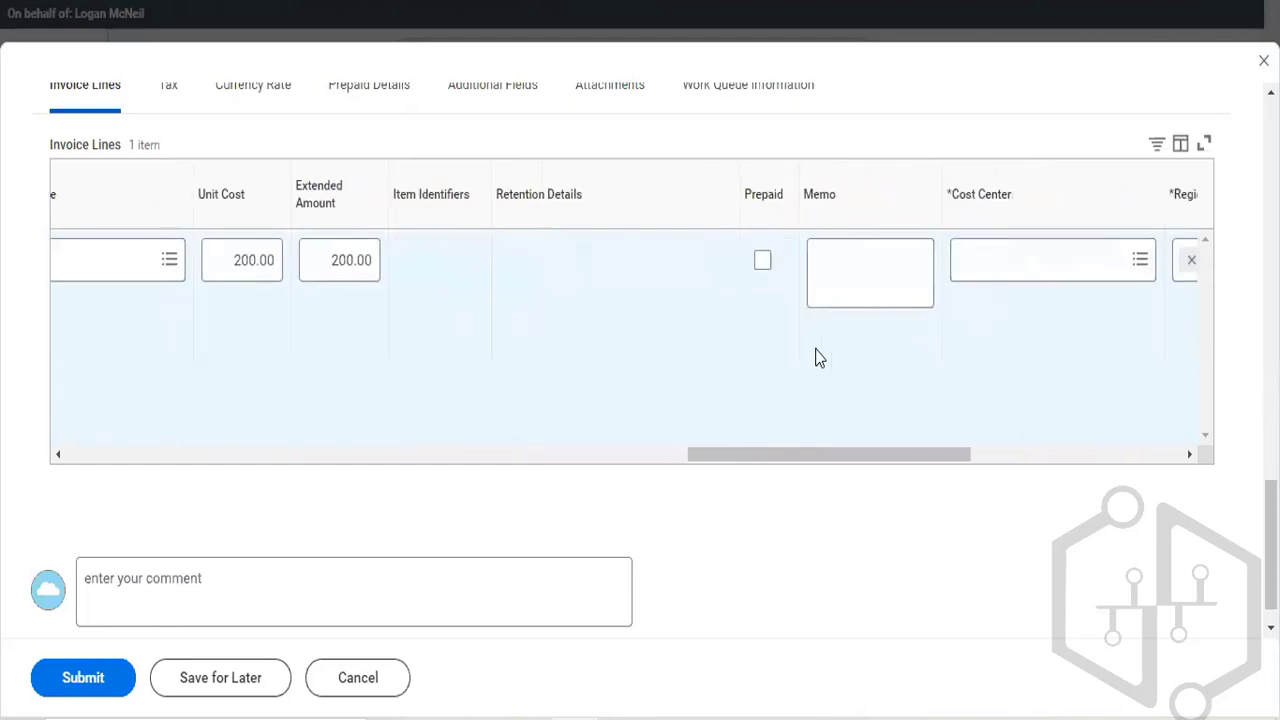
scroll(815, 357, "right", 5)
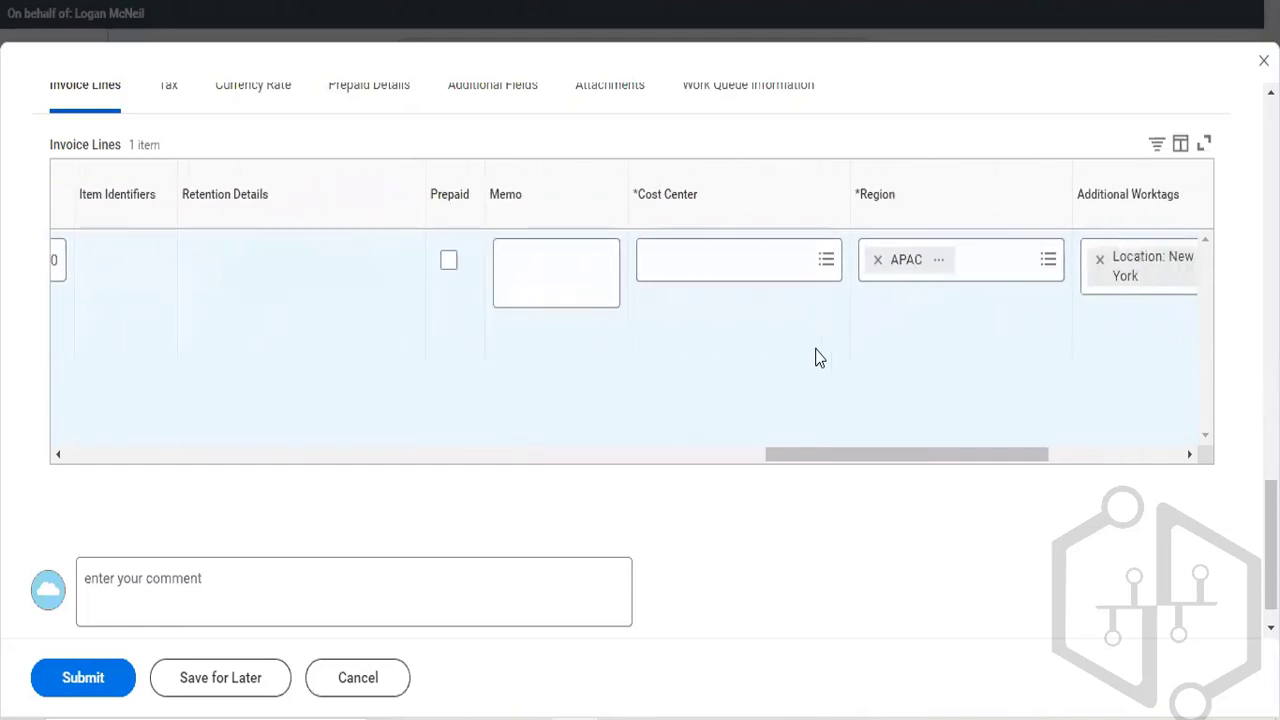
scroll(815, 357, "left", 3)
scroll(815, 357, "right", 1)
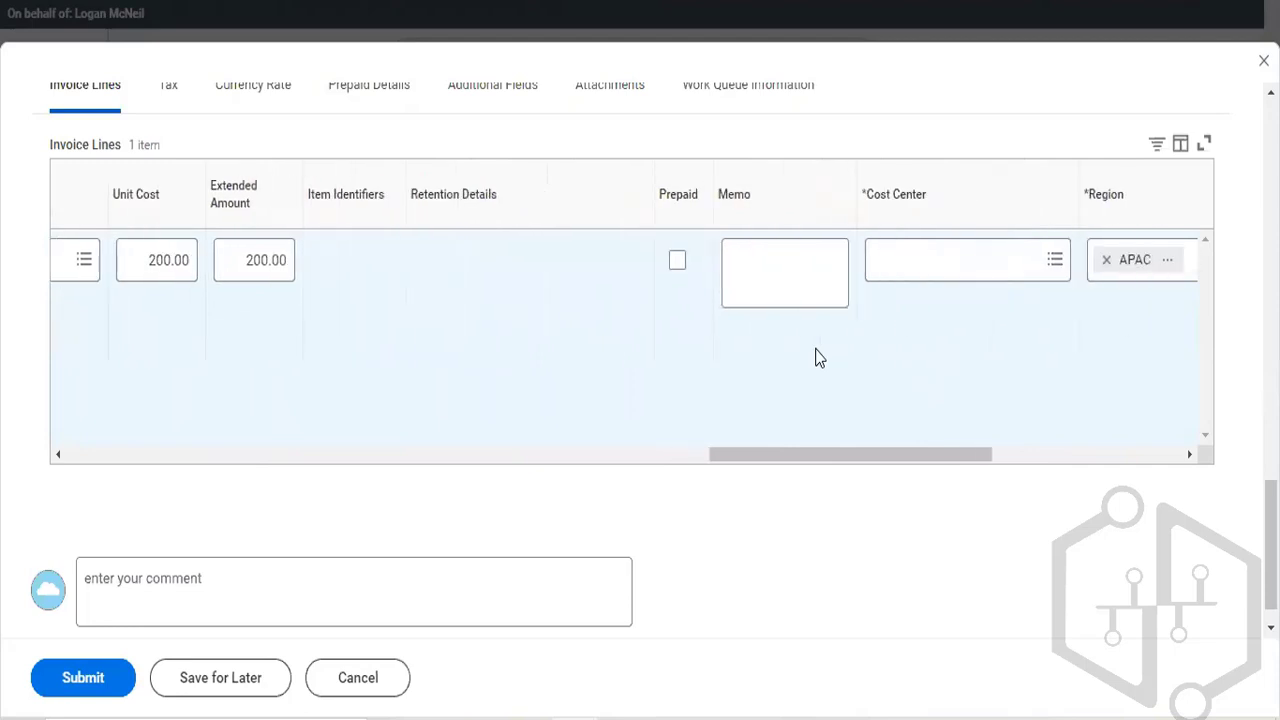
left_click(957, 259)
type("ar")
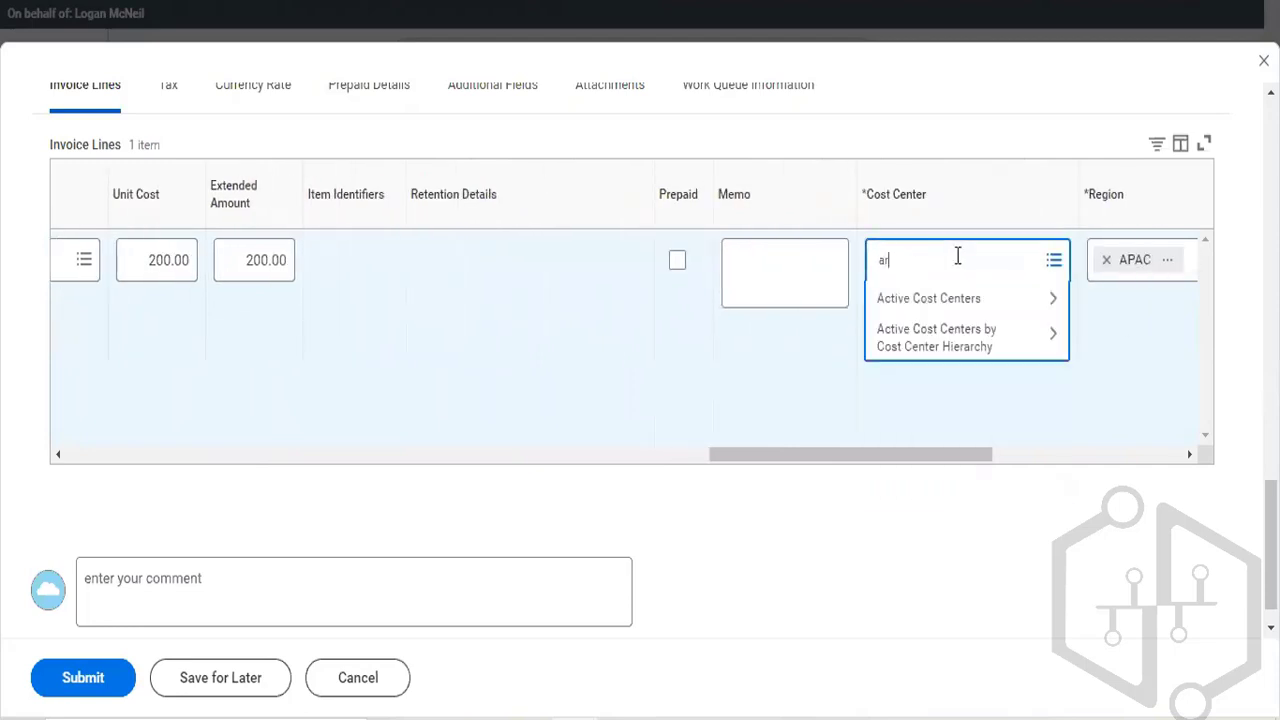
type("c")
key("Return")
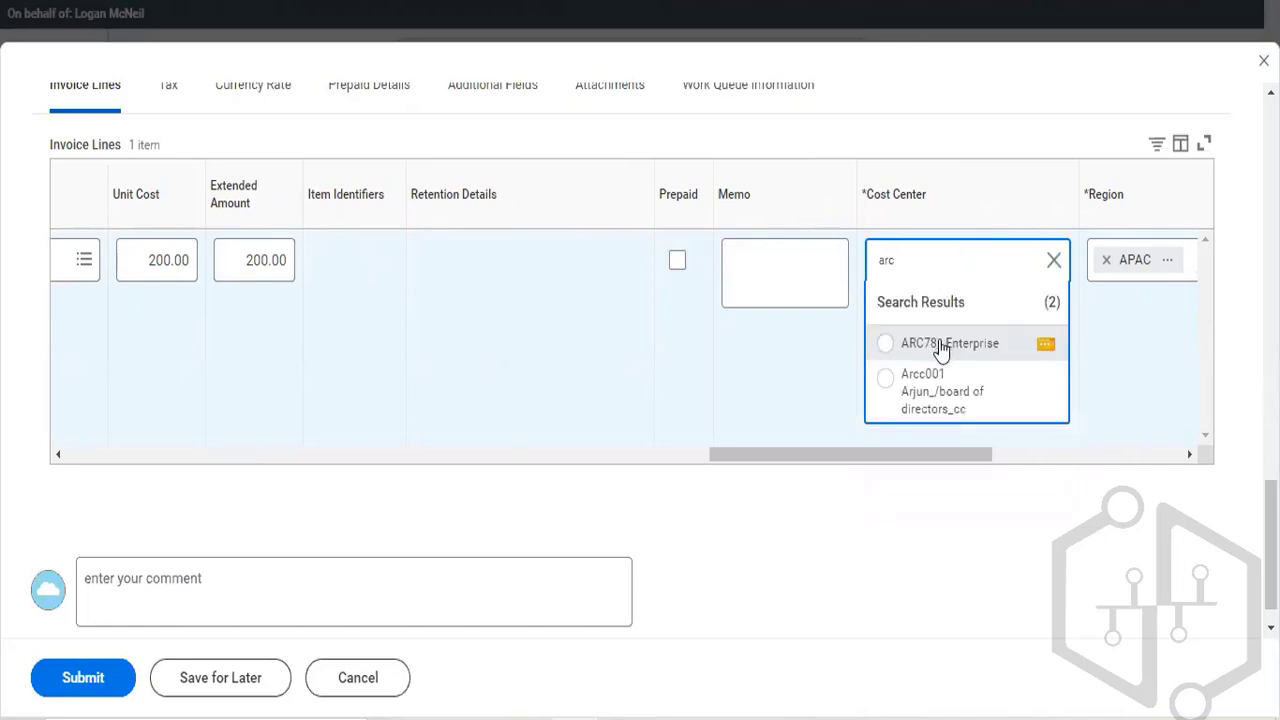
left_click(941, 346)
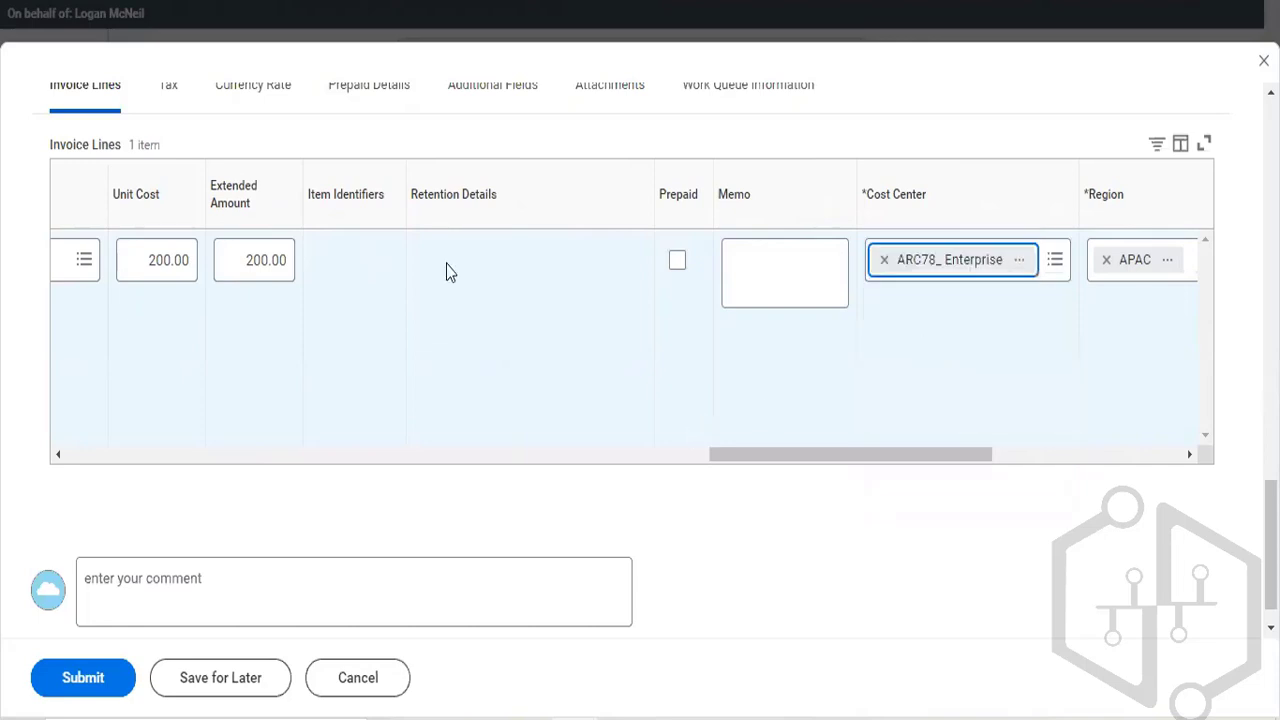
Set the invoice line's unit of measure to Each
scroll(446, 264, "left", 5)
left_click(498, 260)
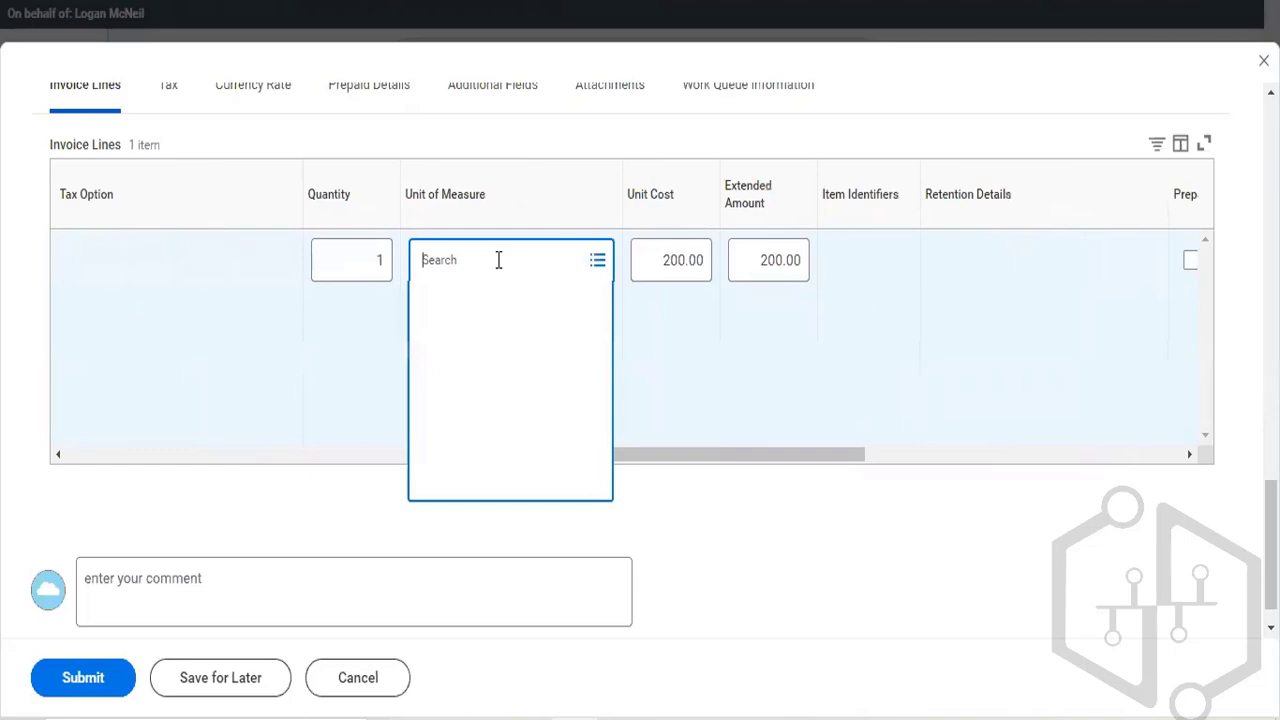
type("ea")
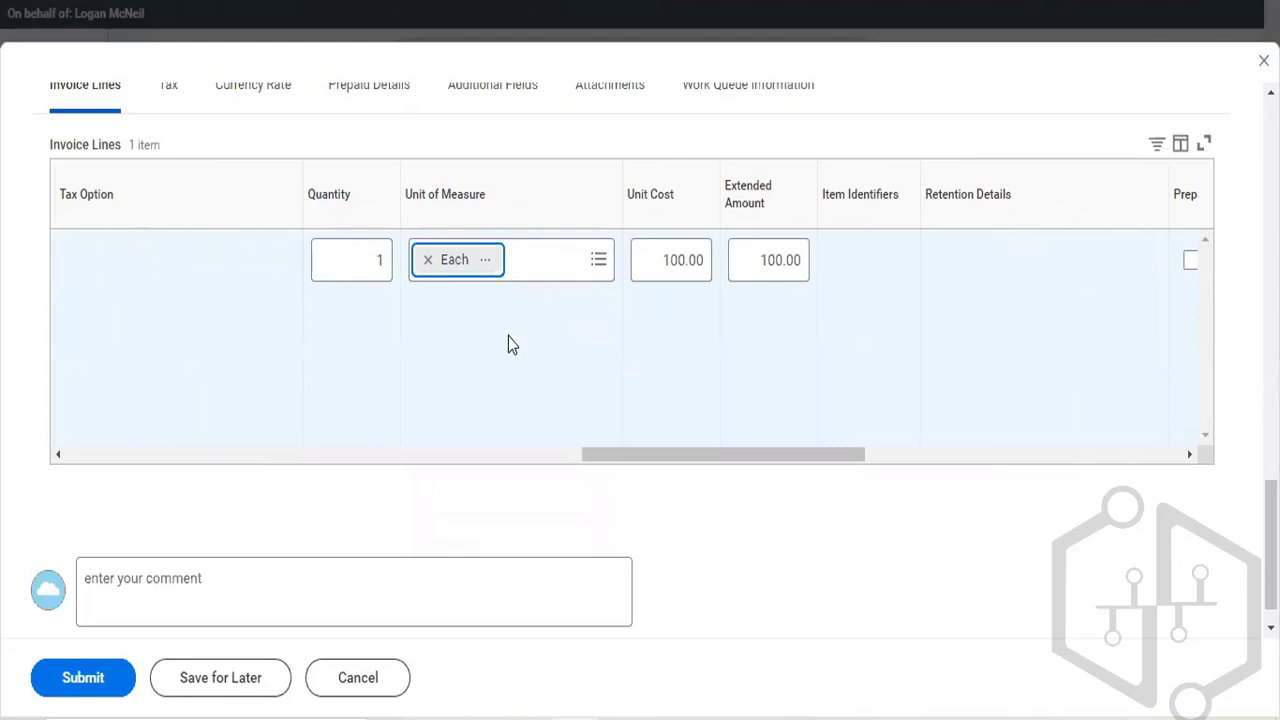
Open the splits of the show ticket invoice line and choose to split it by Amount
scroll(508, 336, "right", 5)
scroll(508, 336, "right", 3)
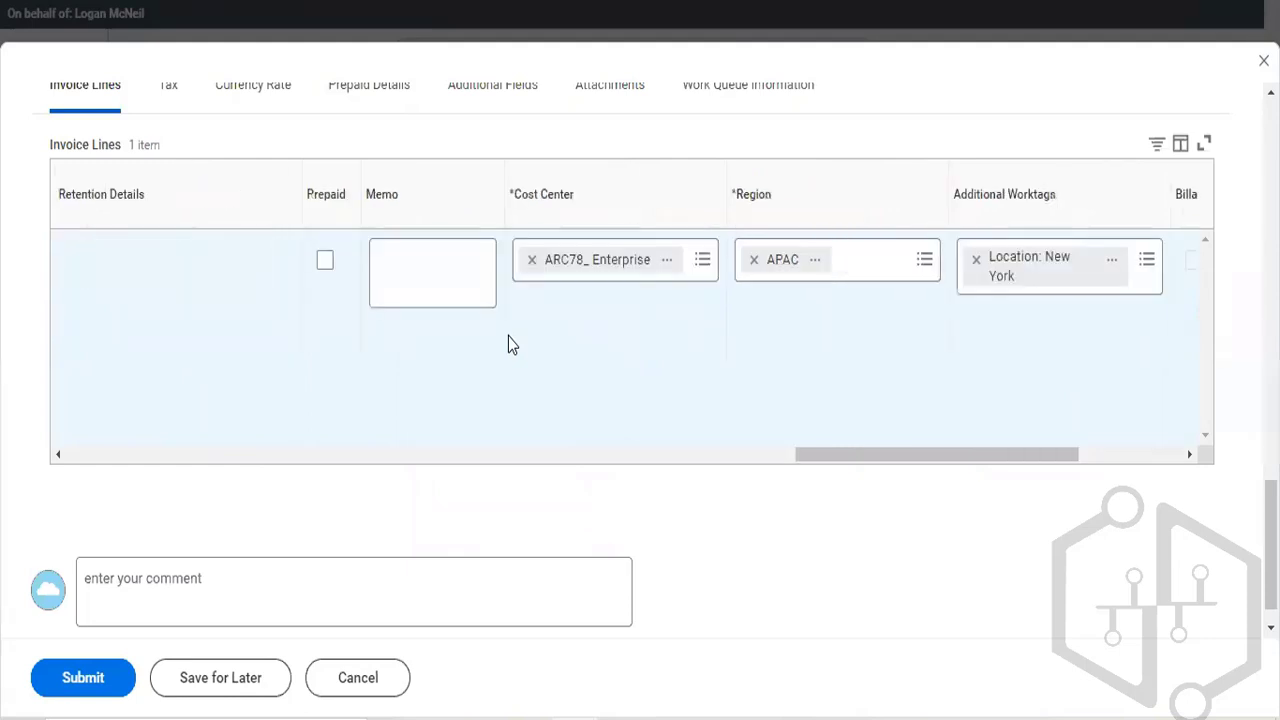
scroll(508, 337, "right", 1)
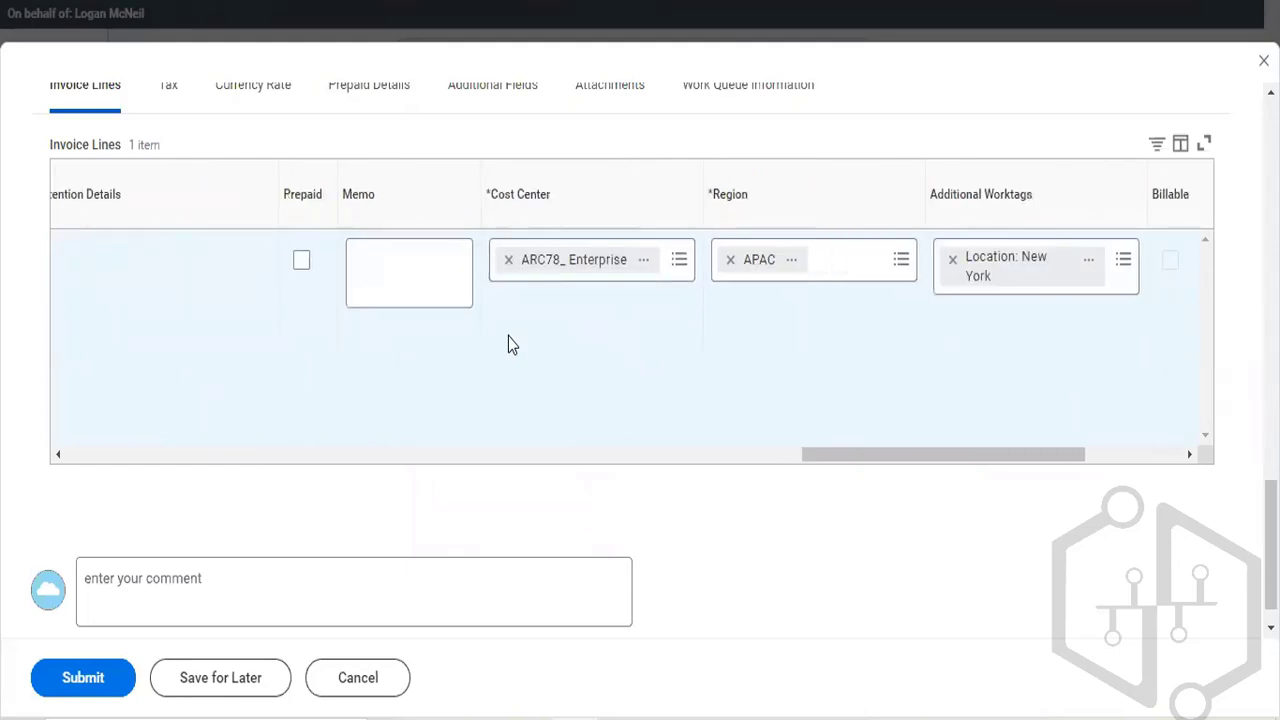
scroll(508, 343, "right", 4)
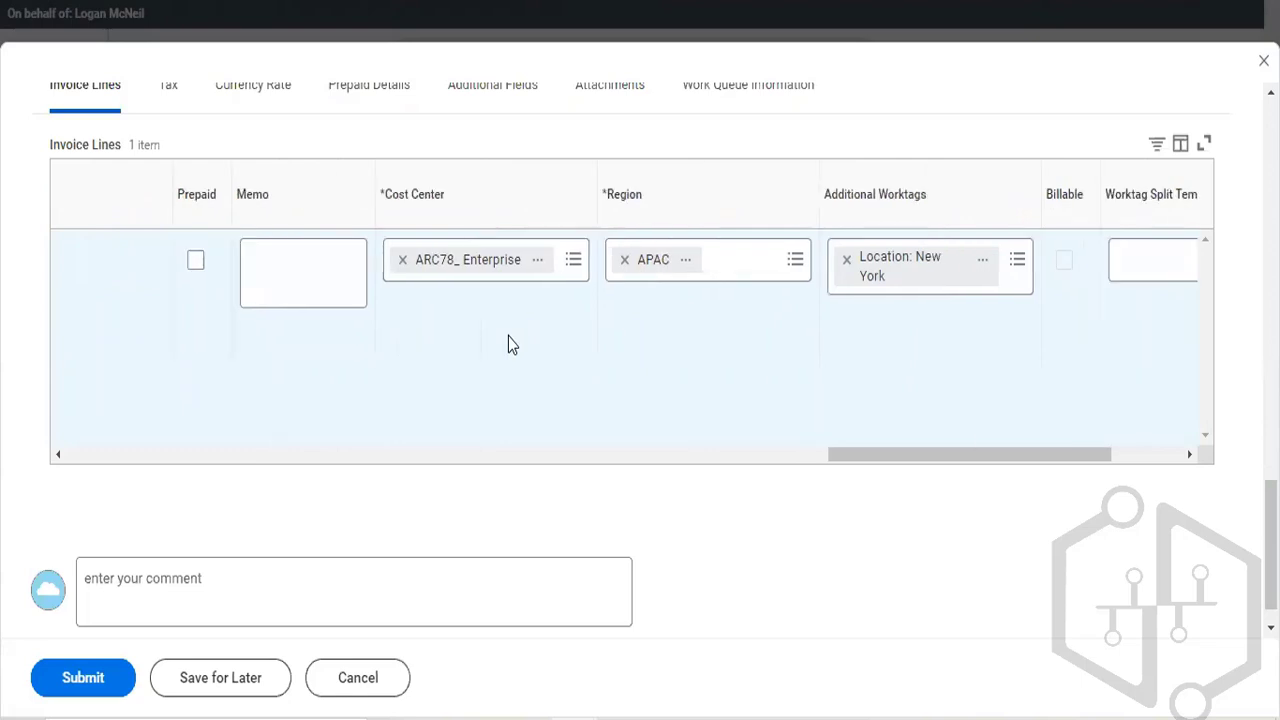
scroll(508, 343, "right", 2)
scroll(508, 343, "right", 4)
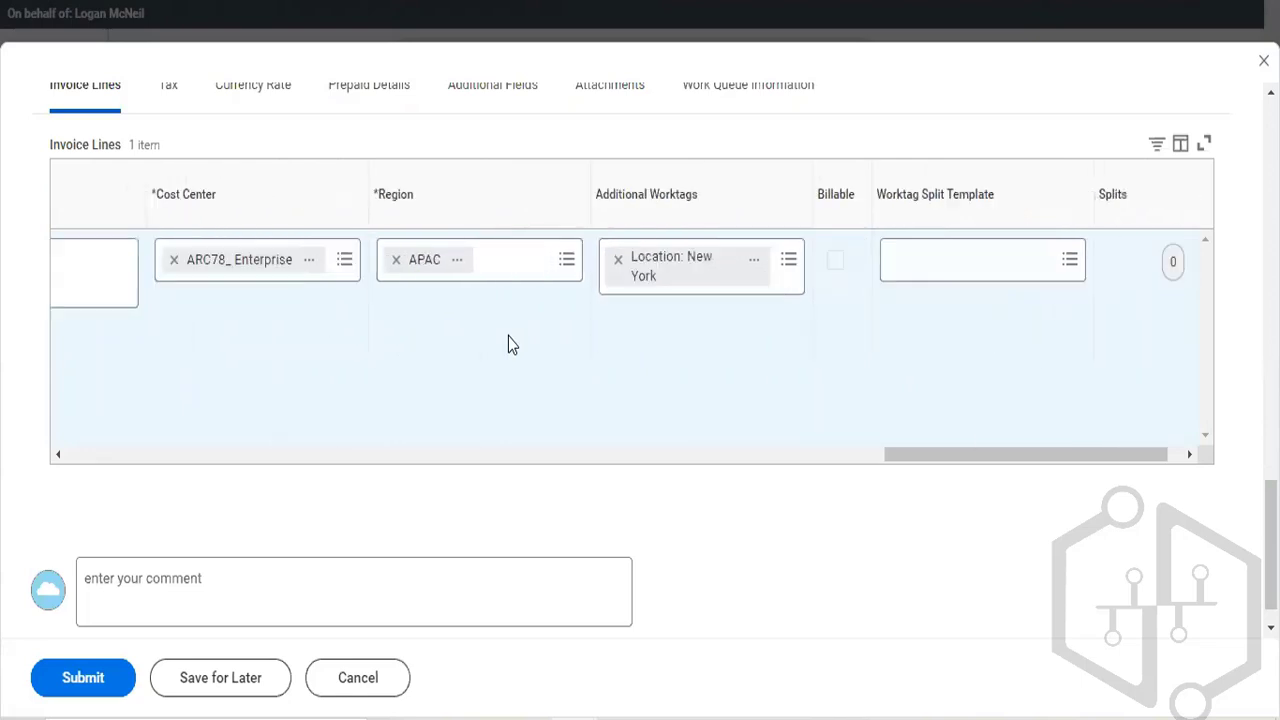
scroll(508, 343, "right", 1)
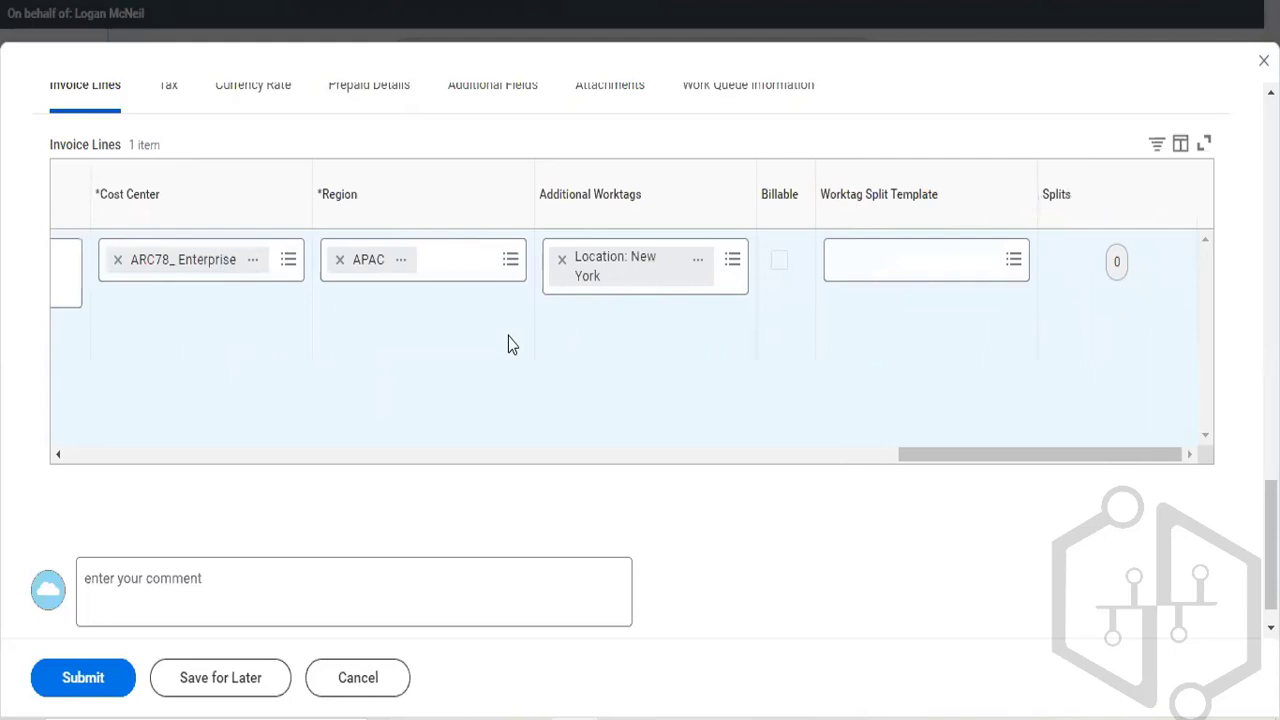
left_click(1119, 262)
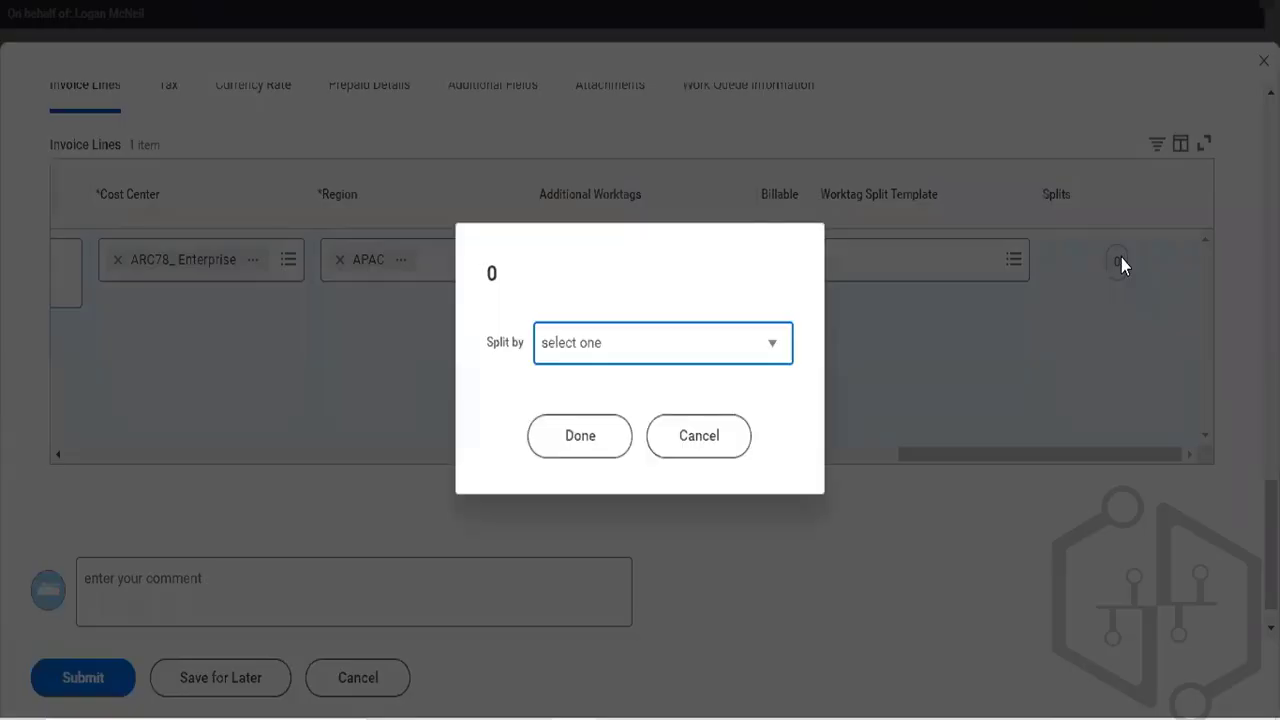
left_click(776, 365)
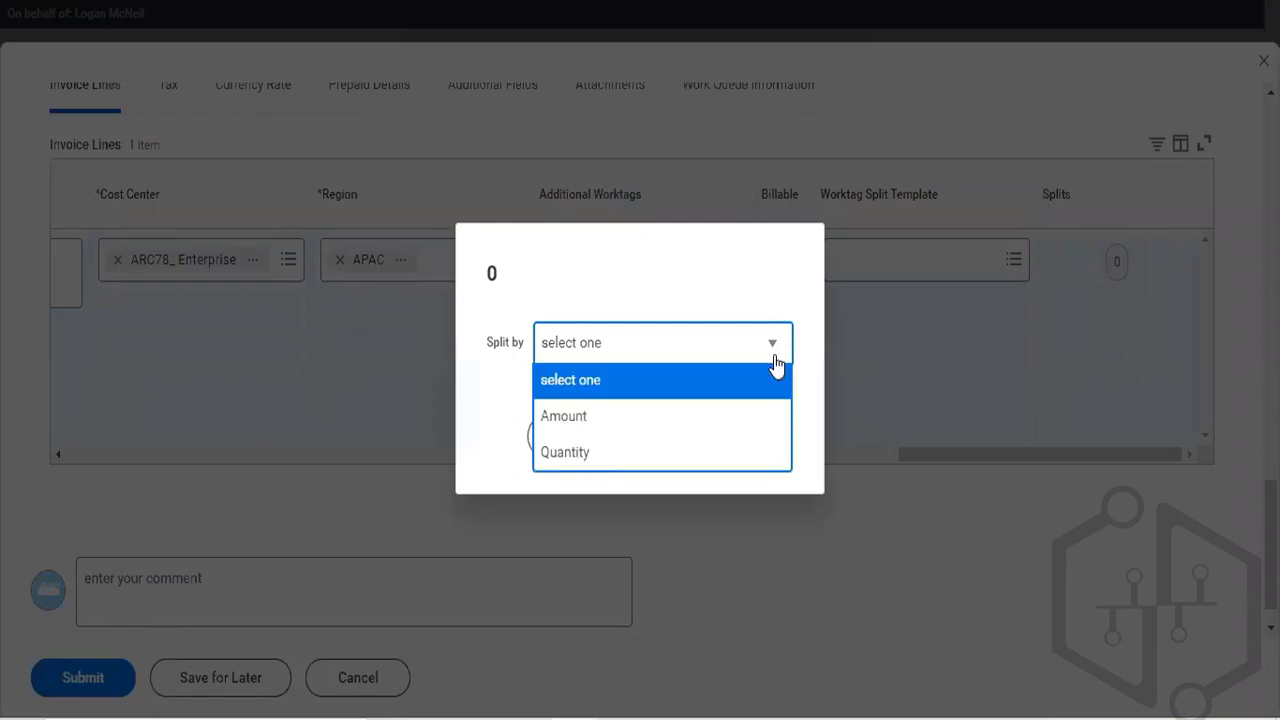
left_click(729, 410)
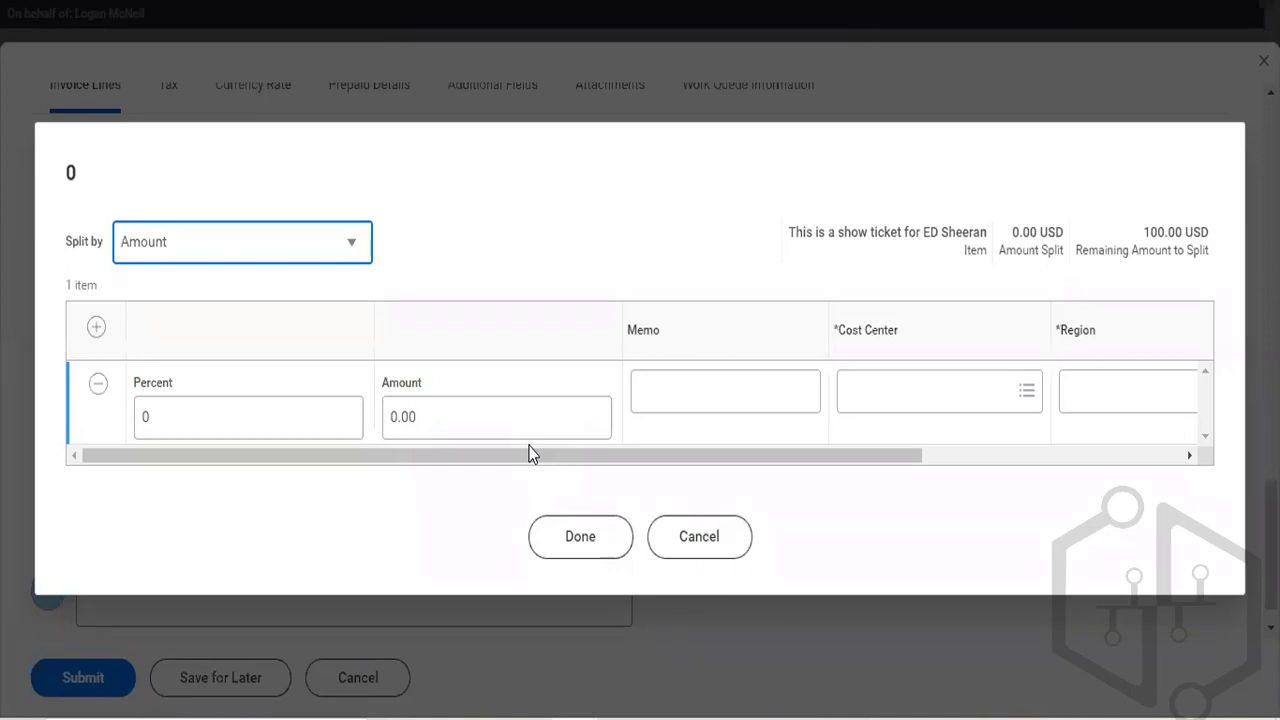
Set the first split row to 50 percent and assign it the Arcc001 board of directors cost center
left_click(316, 412)
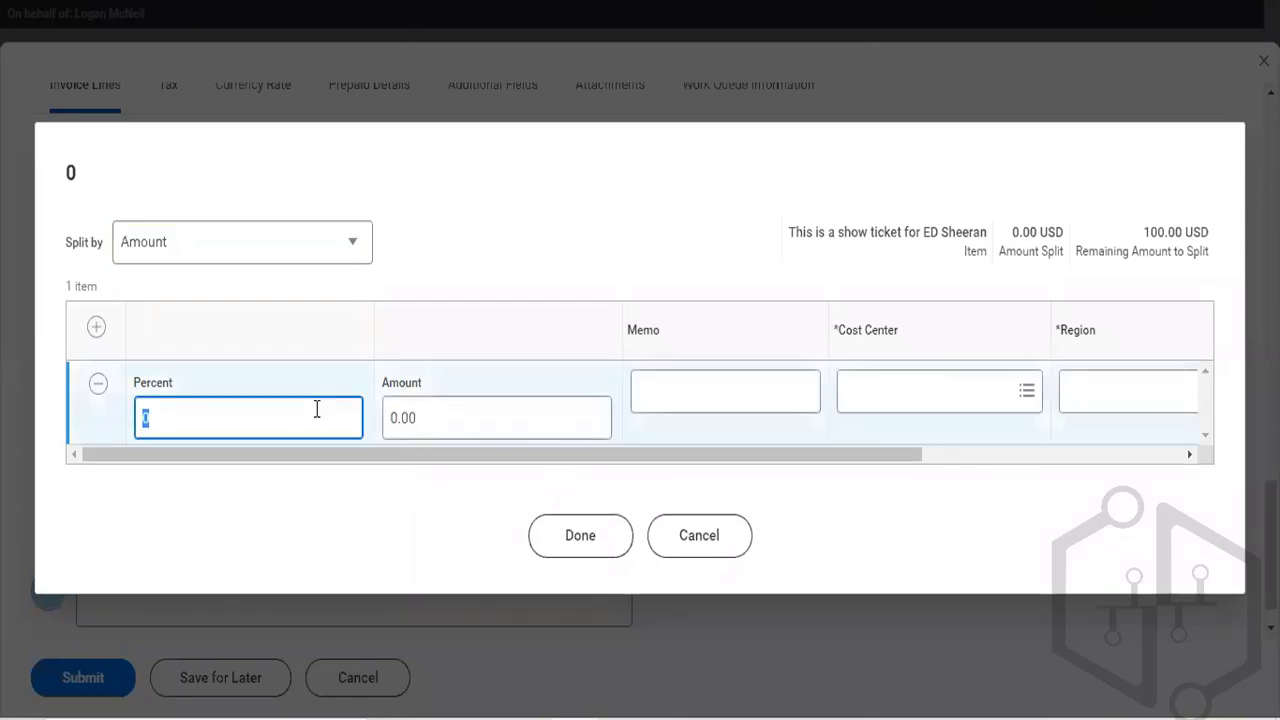
type("50")
left_click(868, 405)
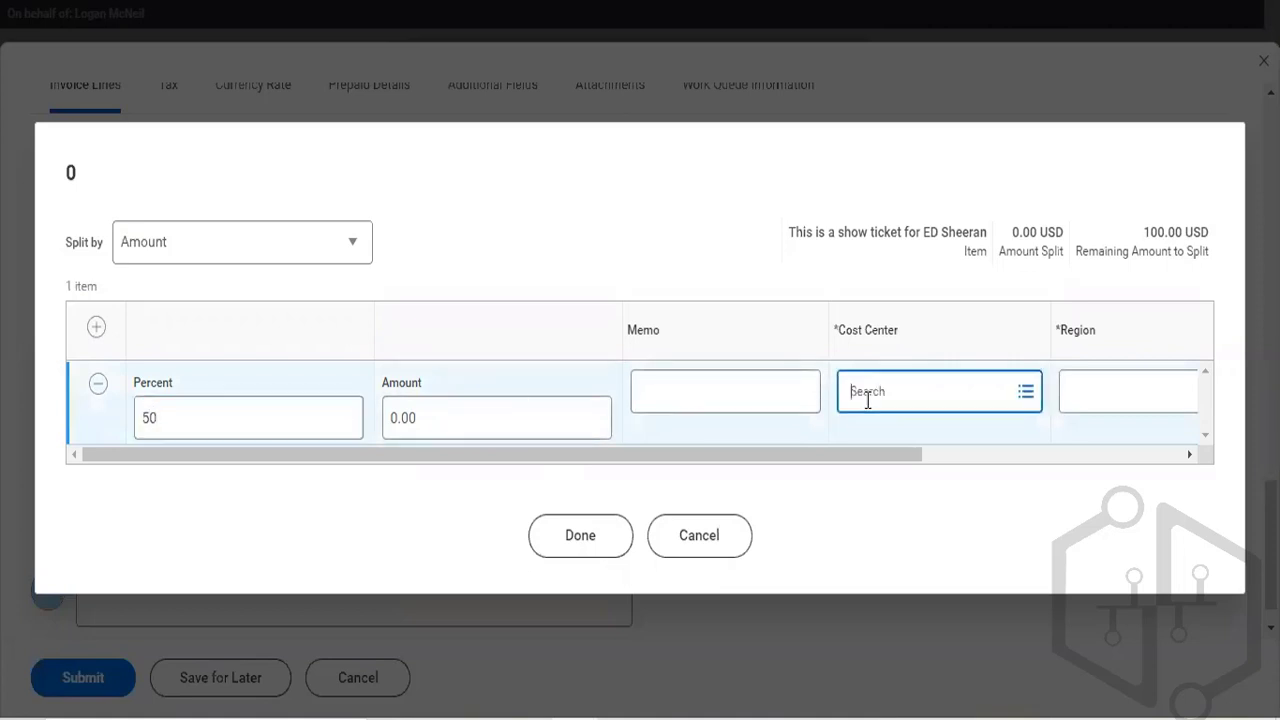
type("arc")
key("Return")
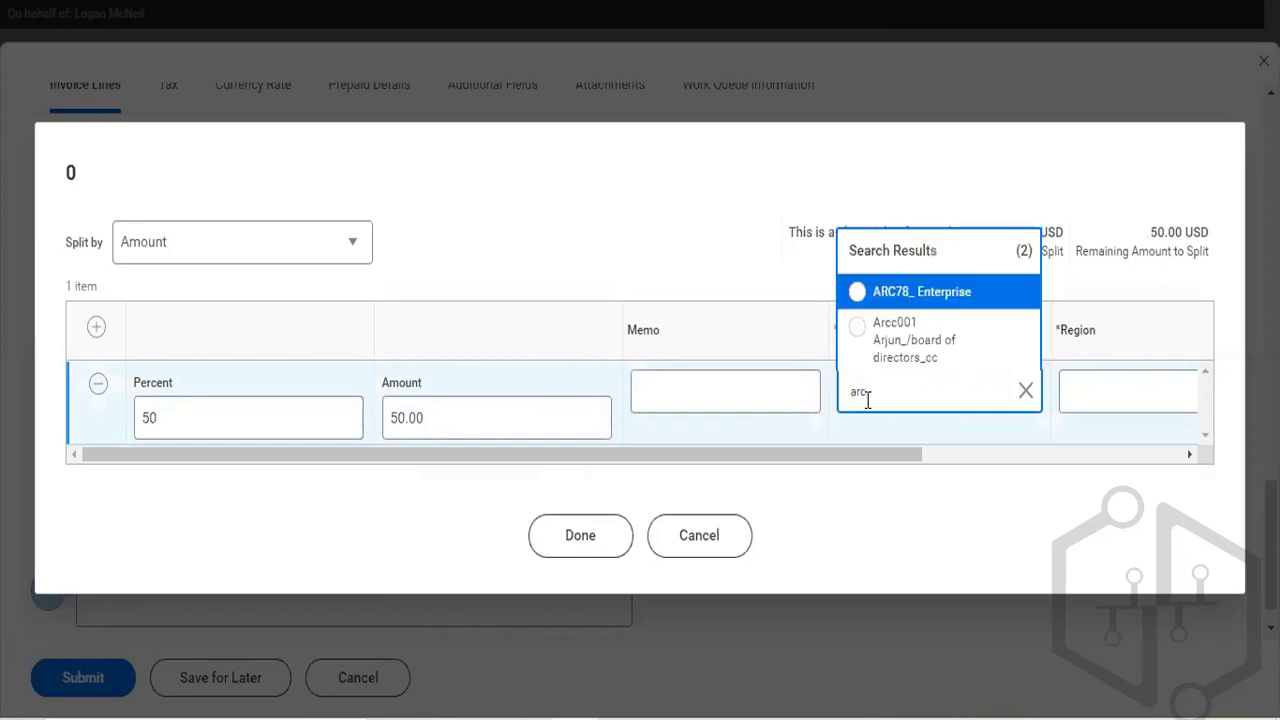
left_click(853, 341)
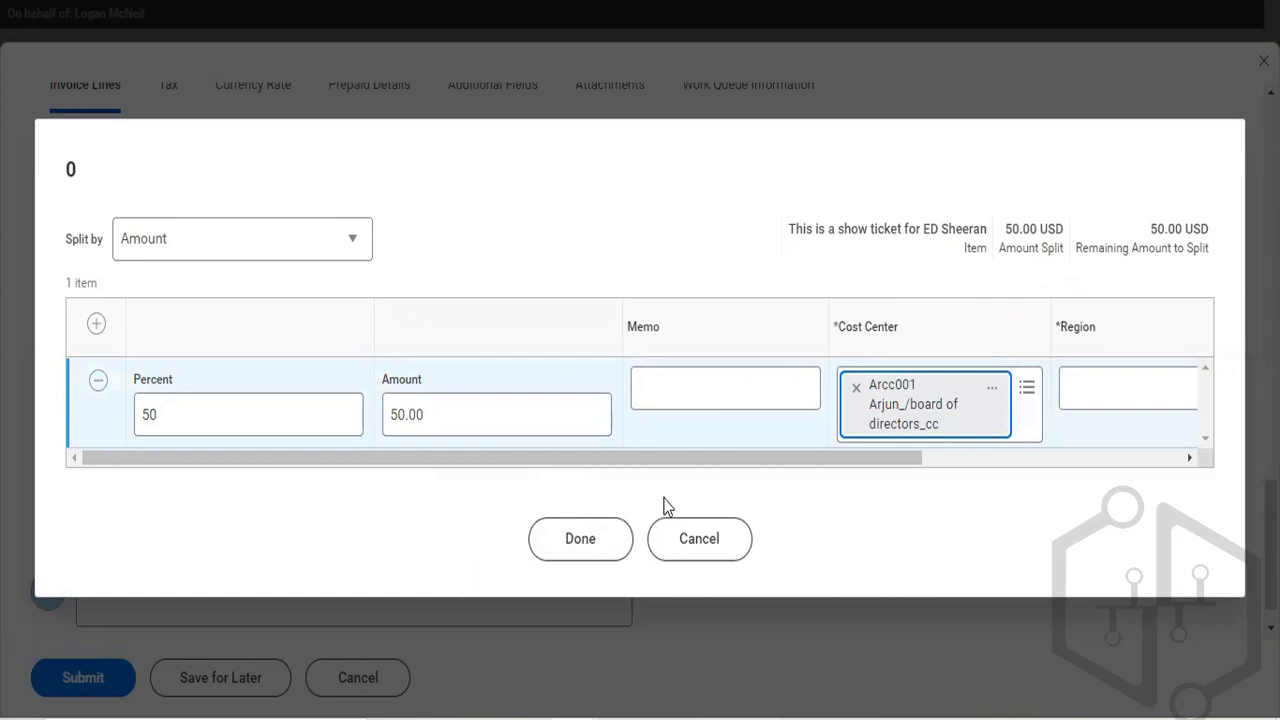
Search the regions for APAC and assign the plain APAC region to the first split row
left_click_drag(890, 463, 908, 463)
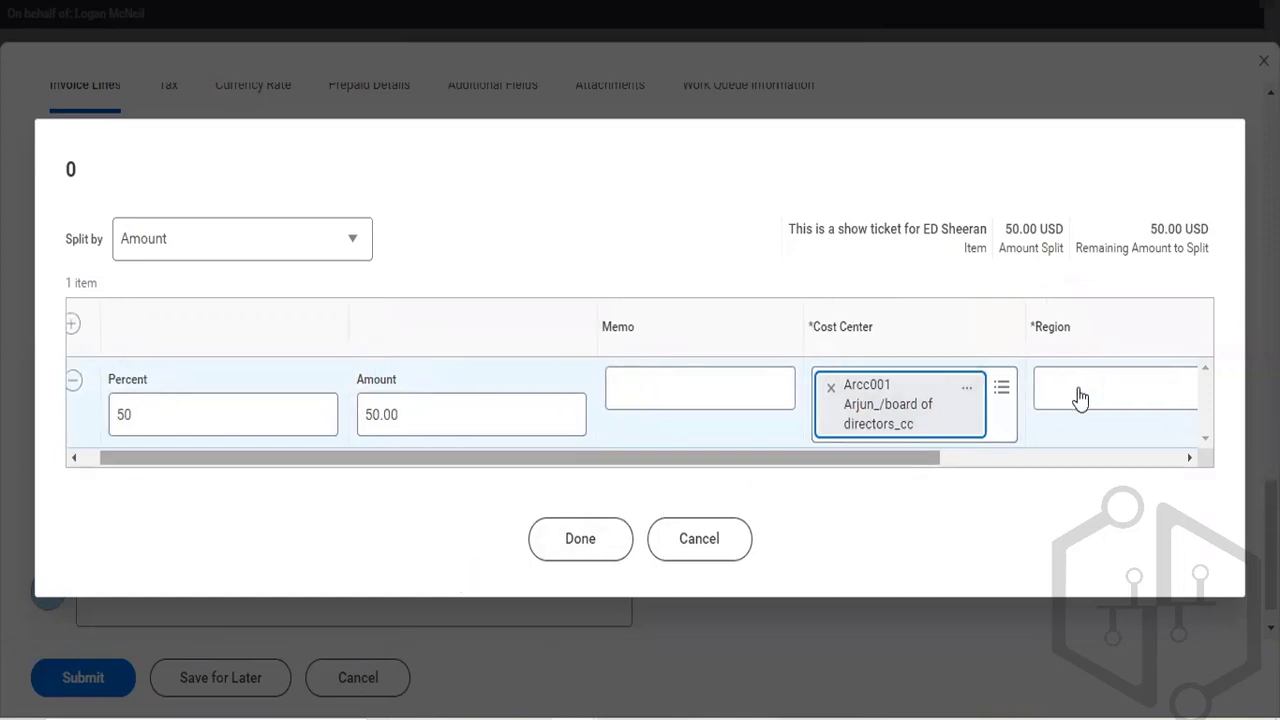
left_click(1090, 387)
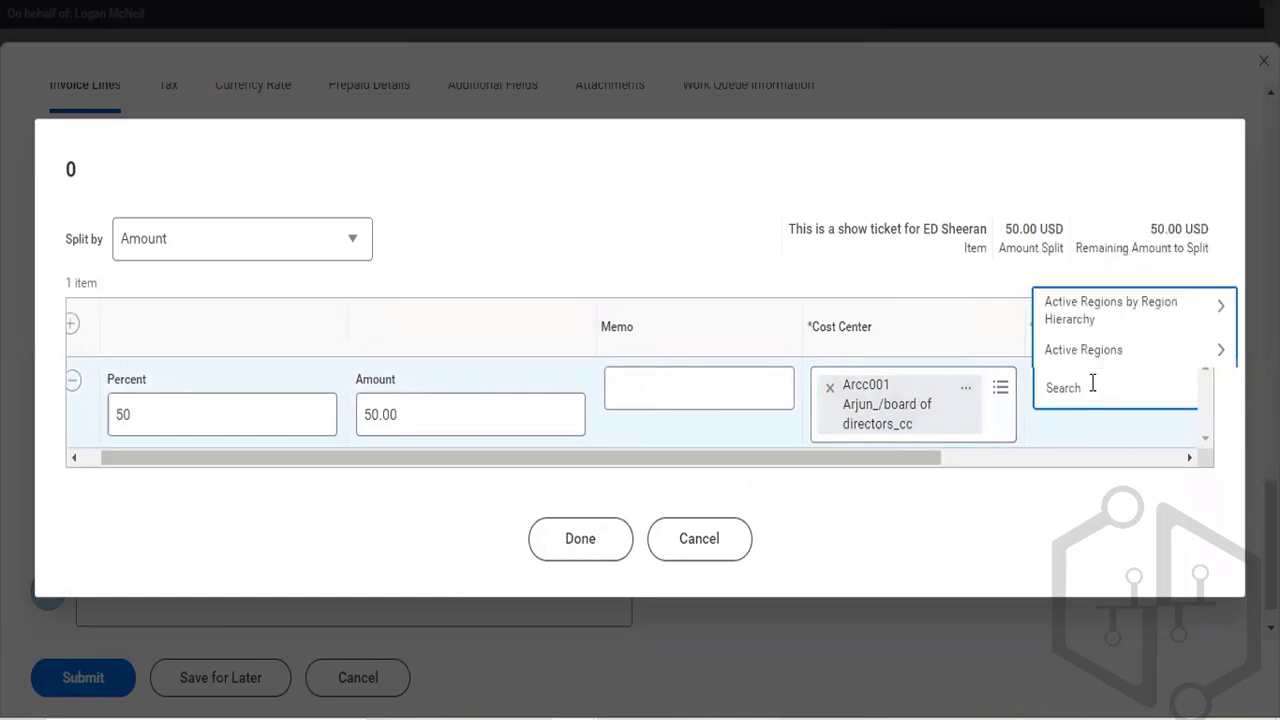
type("apc")
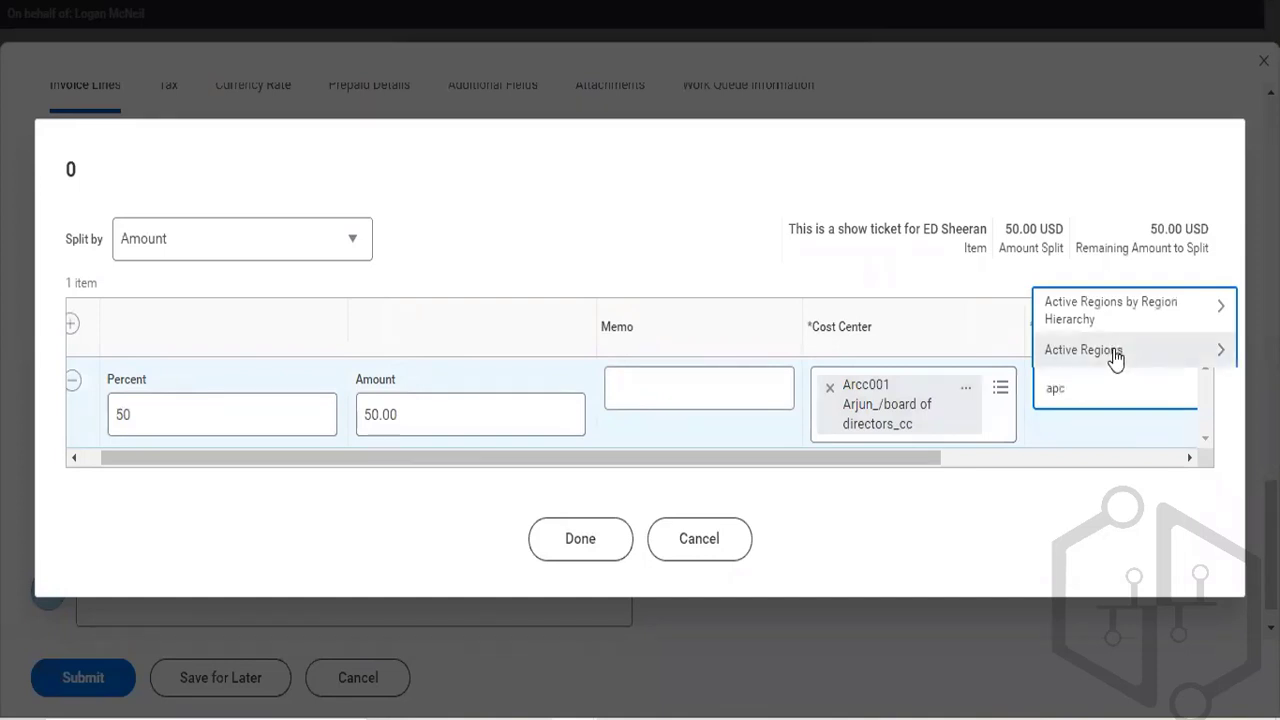
key("Return")
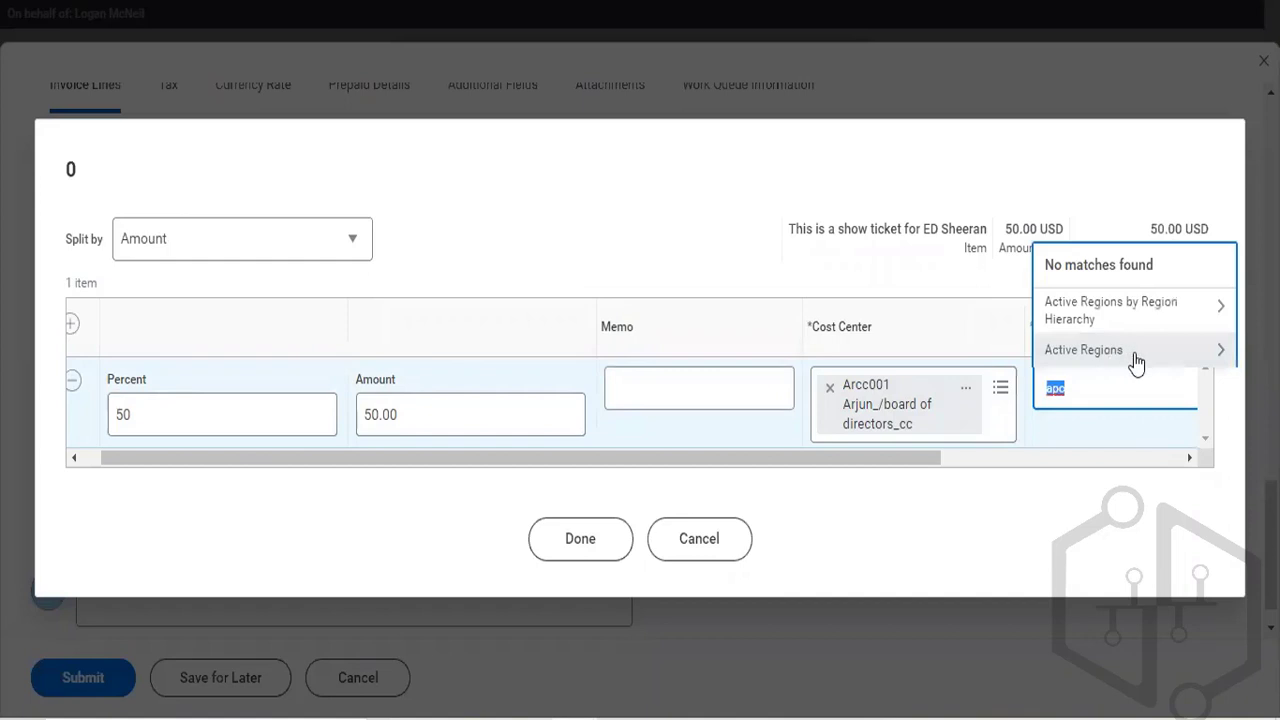
key("BackSpace")
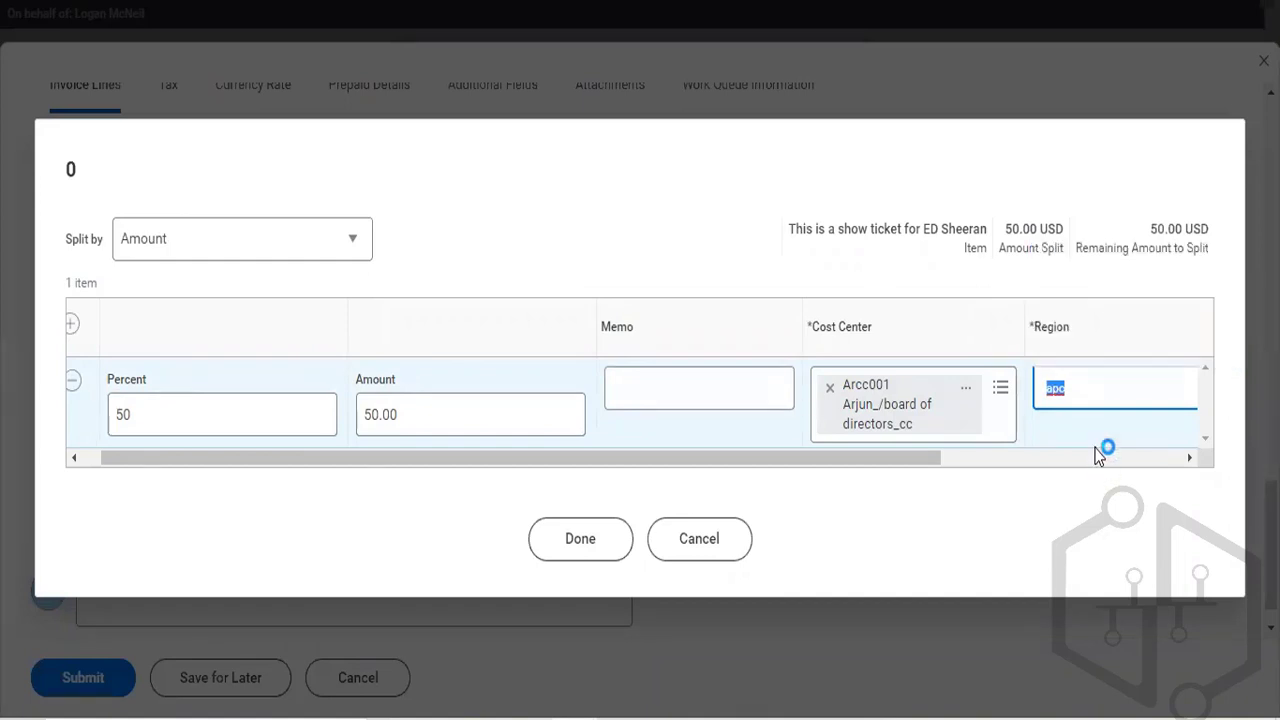
type("apac")
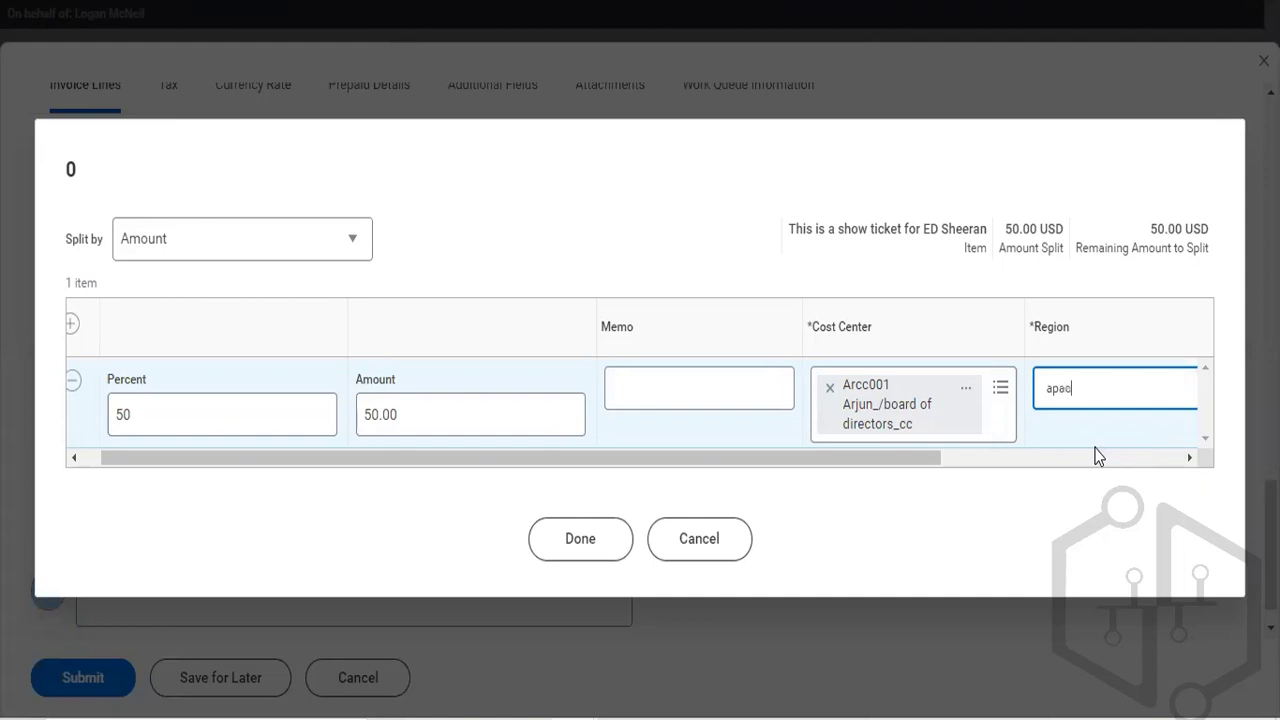
type("\\")
key("Return")
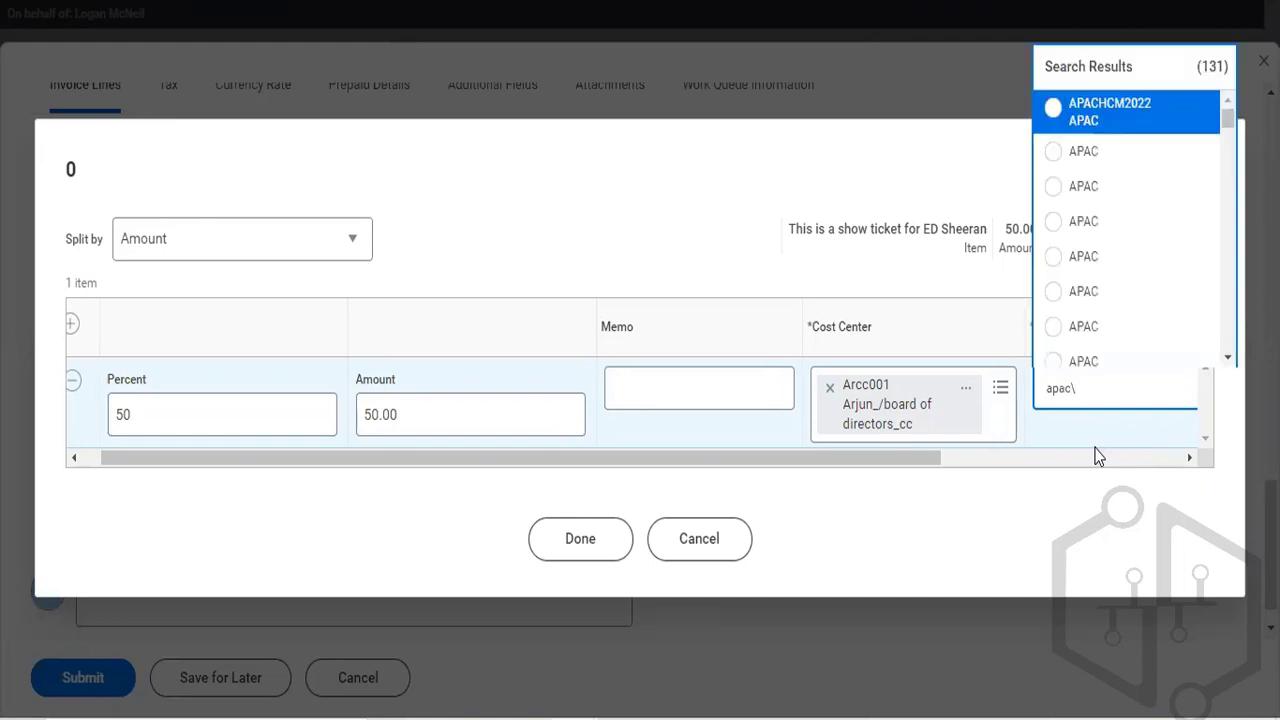
left_click(1050, 155)
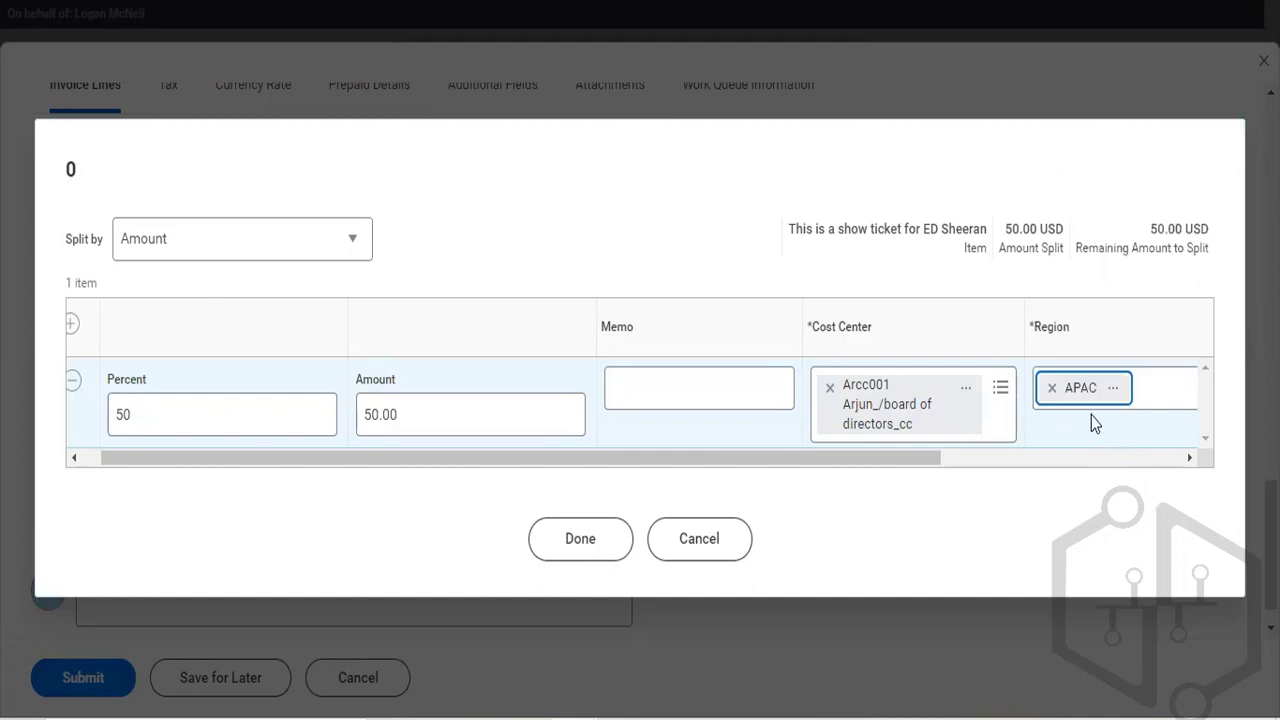
Try to complete the split with only one row and expand the error details
scroll(1091, 415, "right", 5)
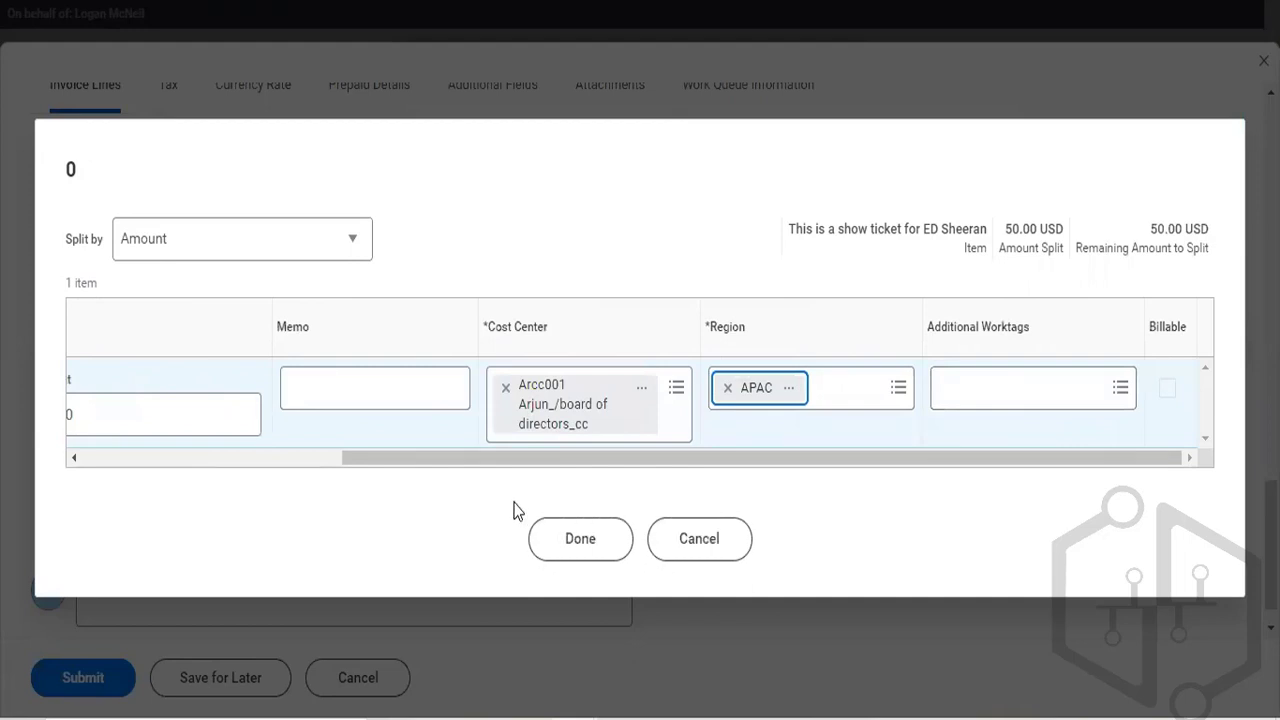
left_click(579, 538)
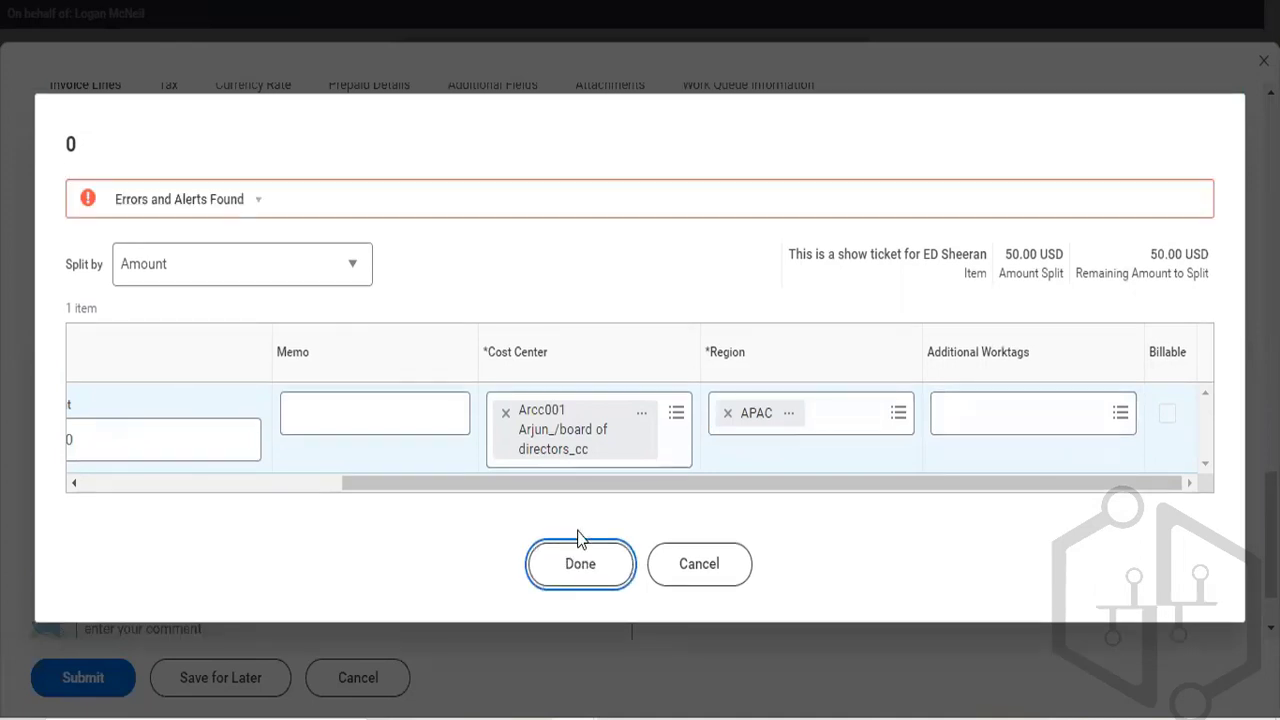
left_click(259, 200)
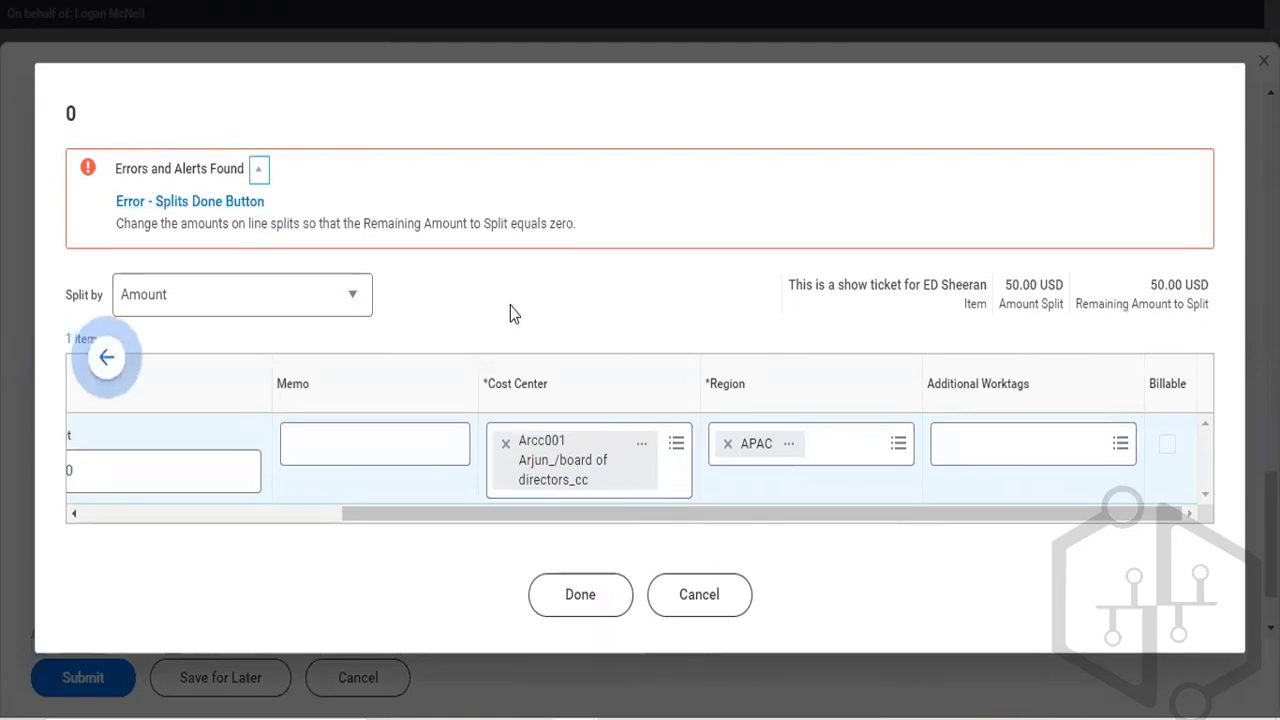
Add another split row to the invoice line and set its percent to 50
left_click_drag(467, 509, 49, 529)
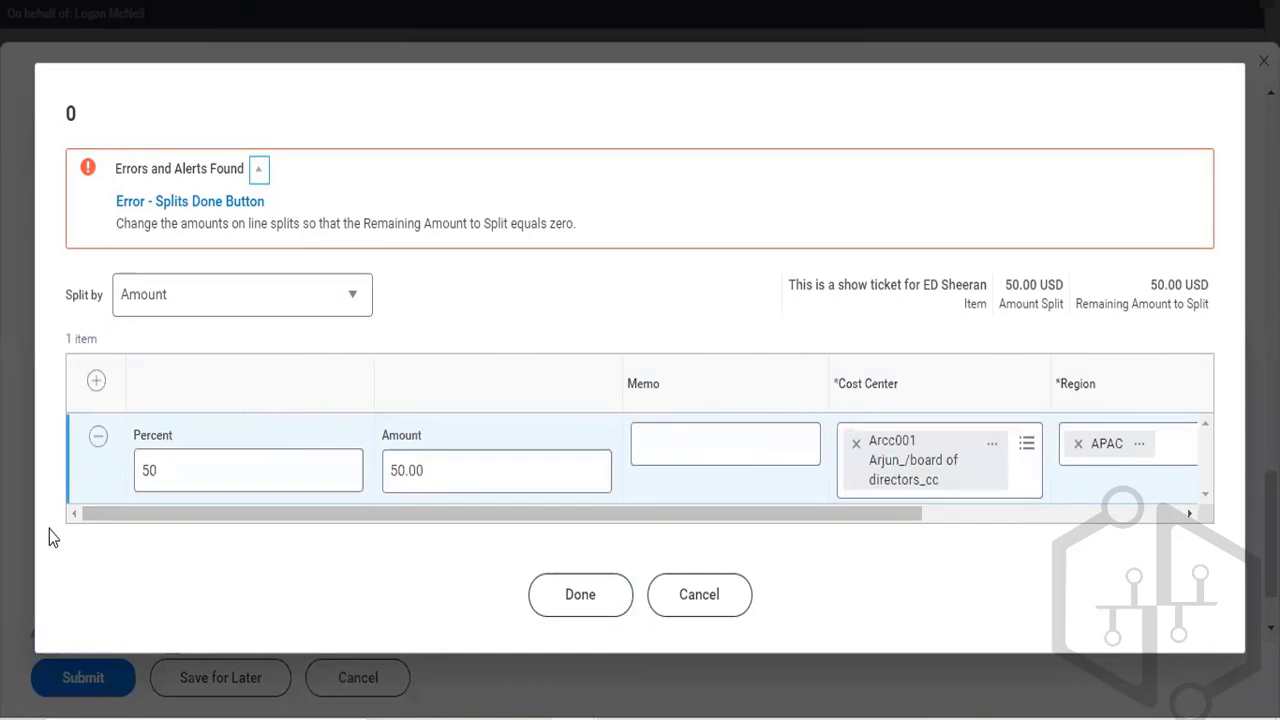
left_click(97, 380)
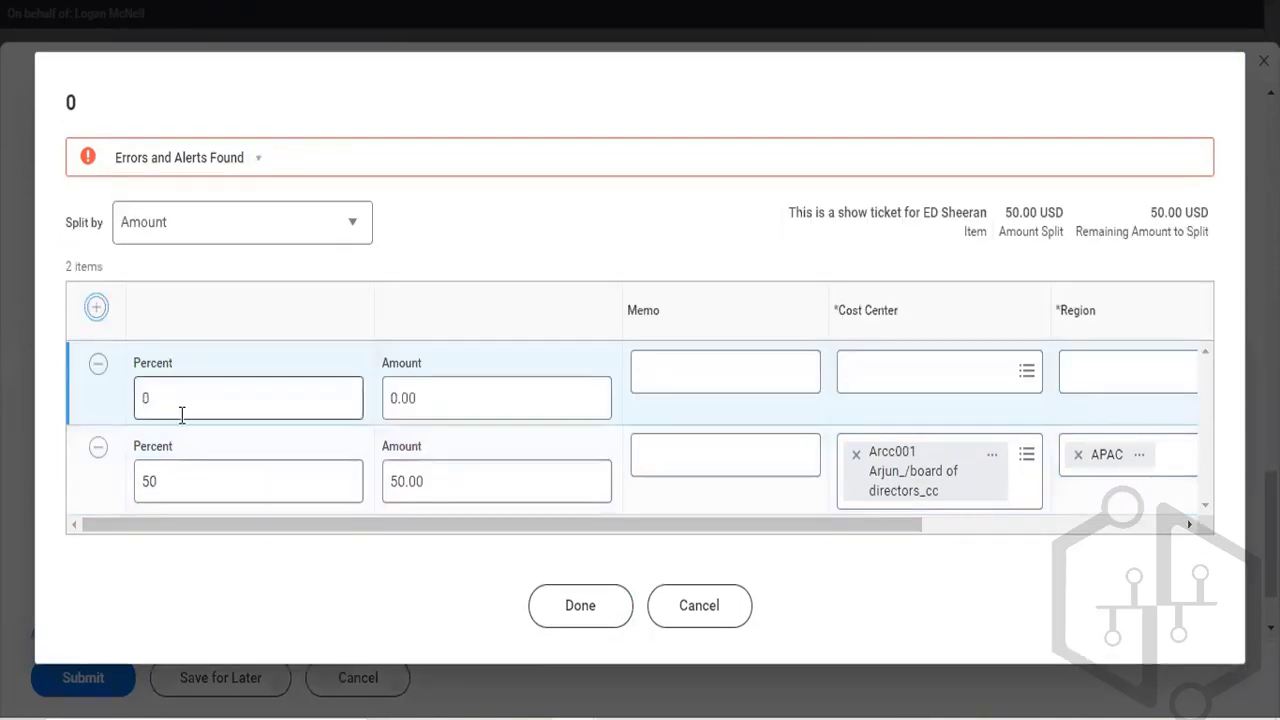
left_click(292, 405)
type("5")
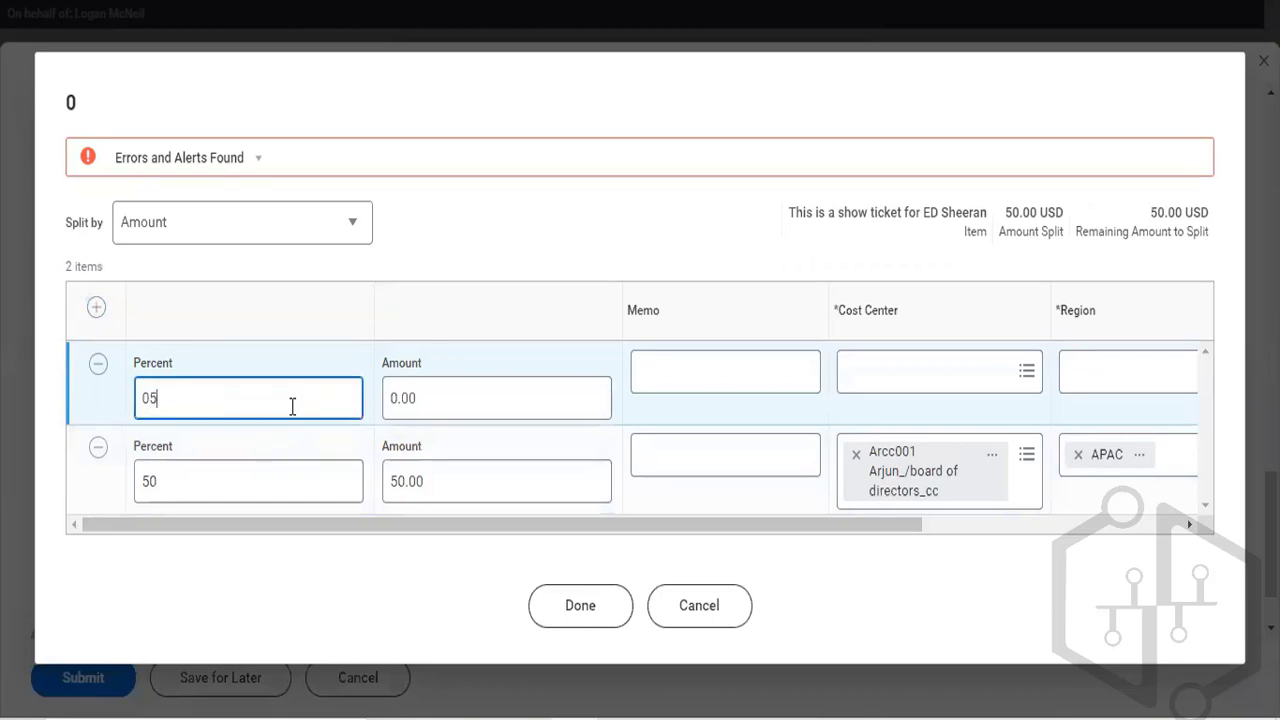
type("0")
Assign the ARC78_ Enterprise cost center to the newly added split row
left_click(942, 373)
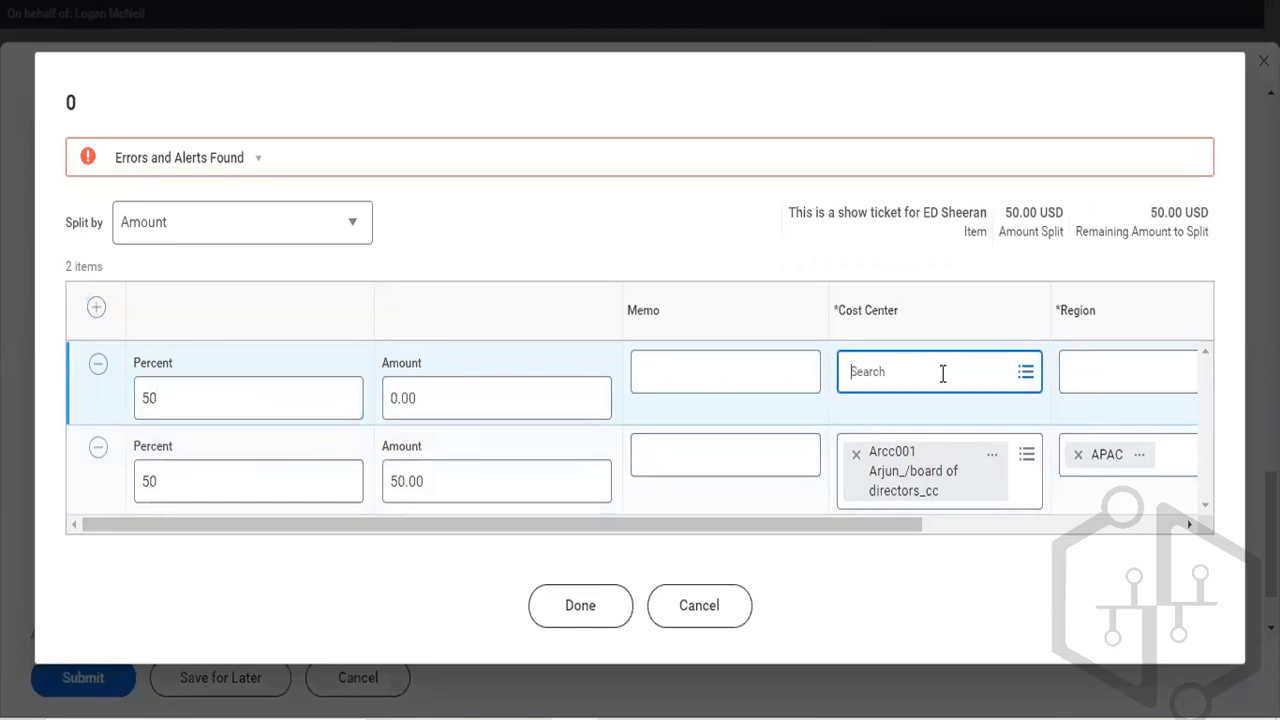
type("arc")
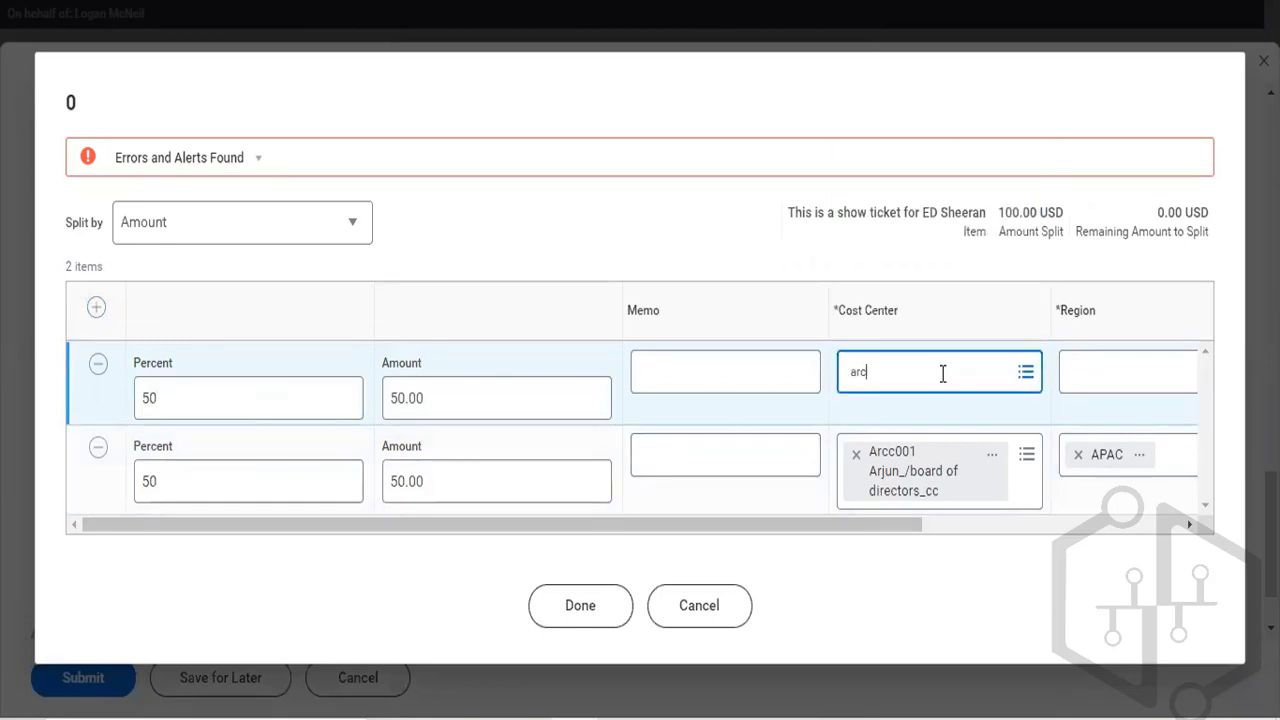
key("Return")
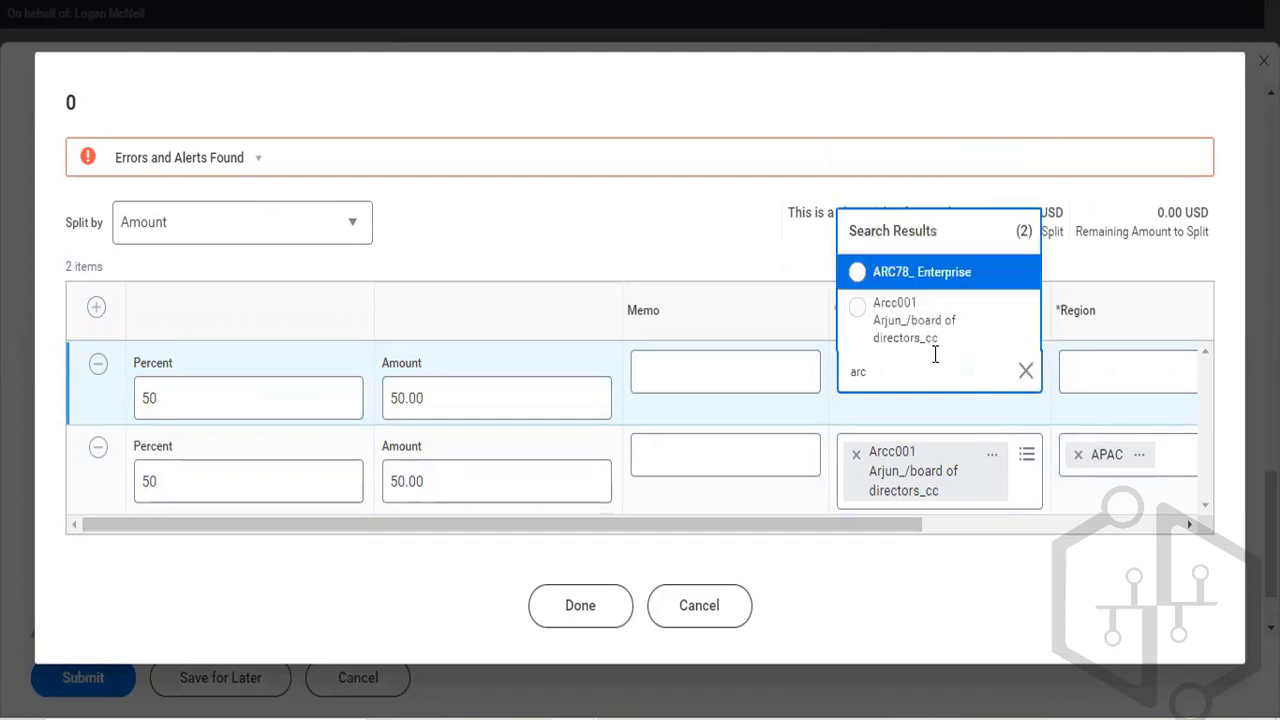
left_click(856, 273)
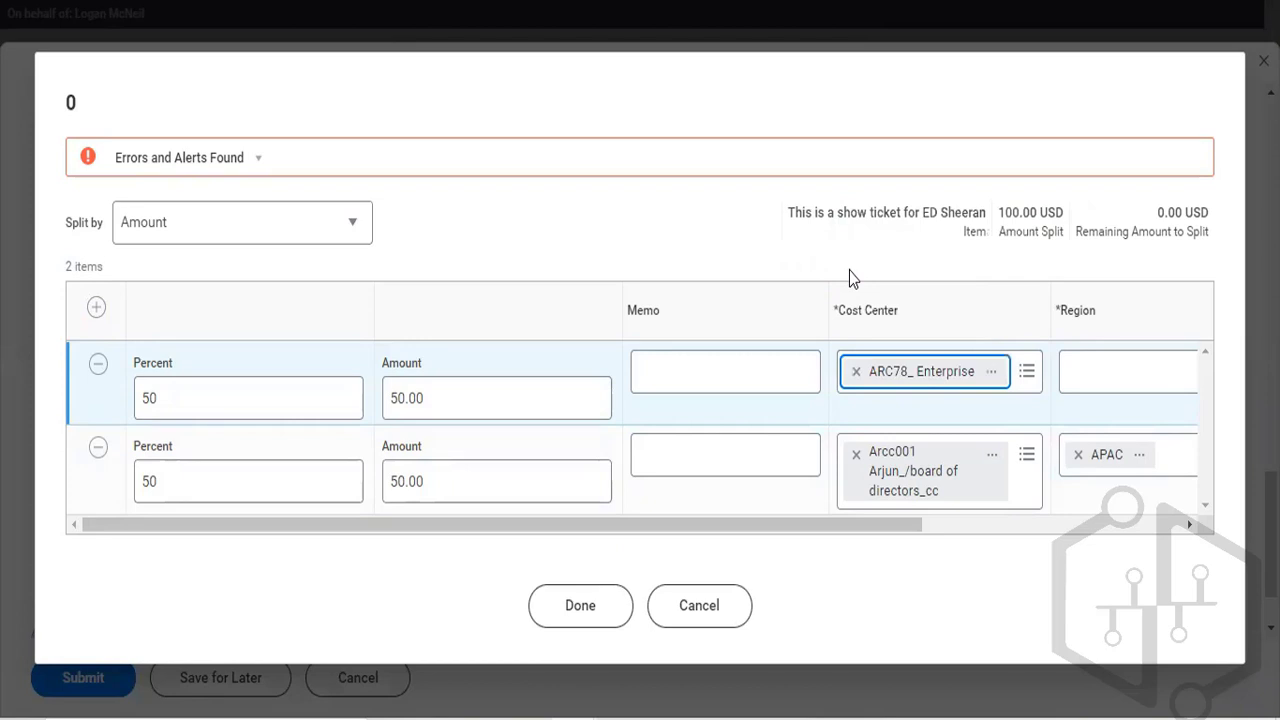
Set the new split row's region to APAC and complete the invoice line's split
left_click(1131, 386)
type("apac")
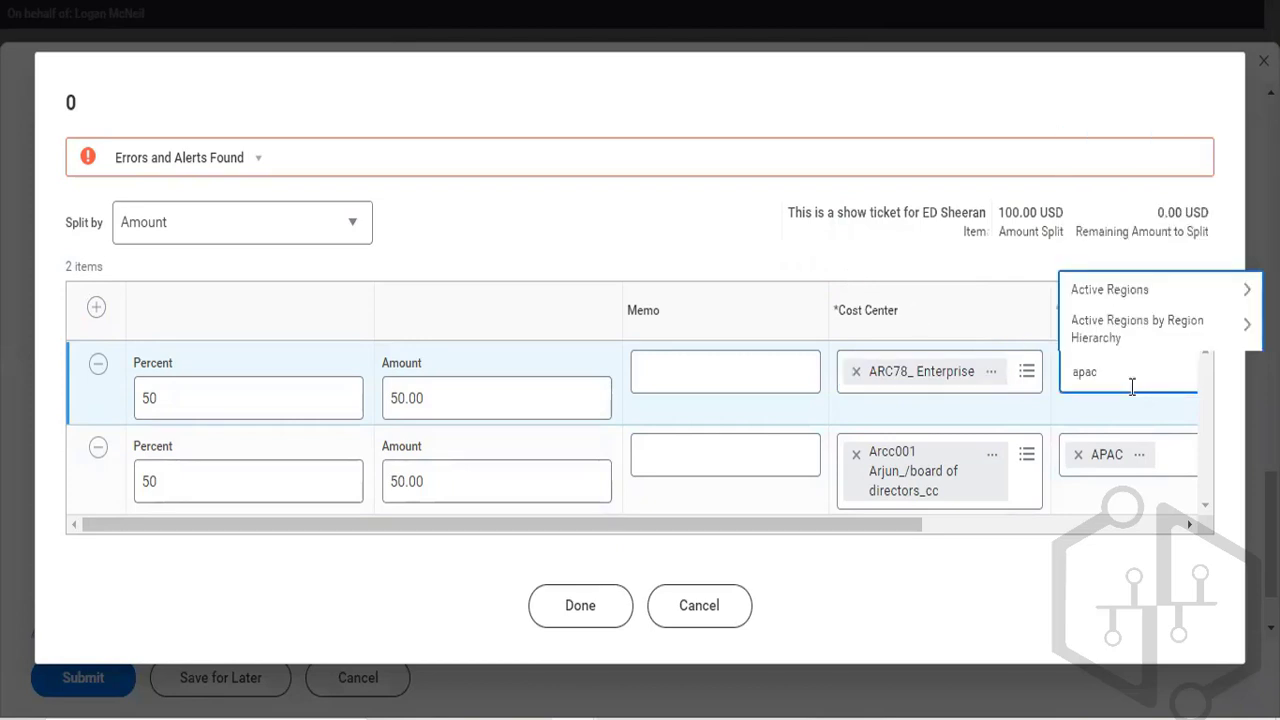
key("Return")
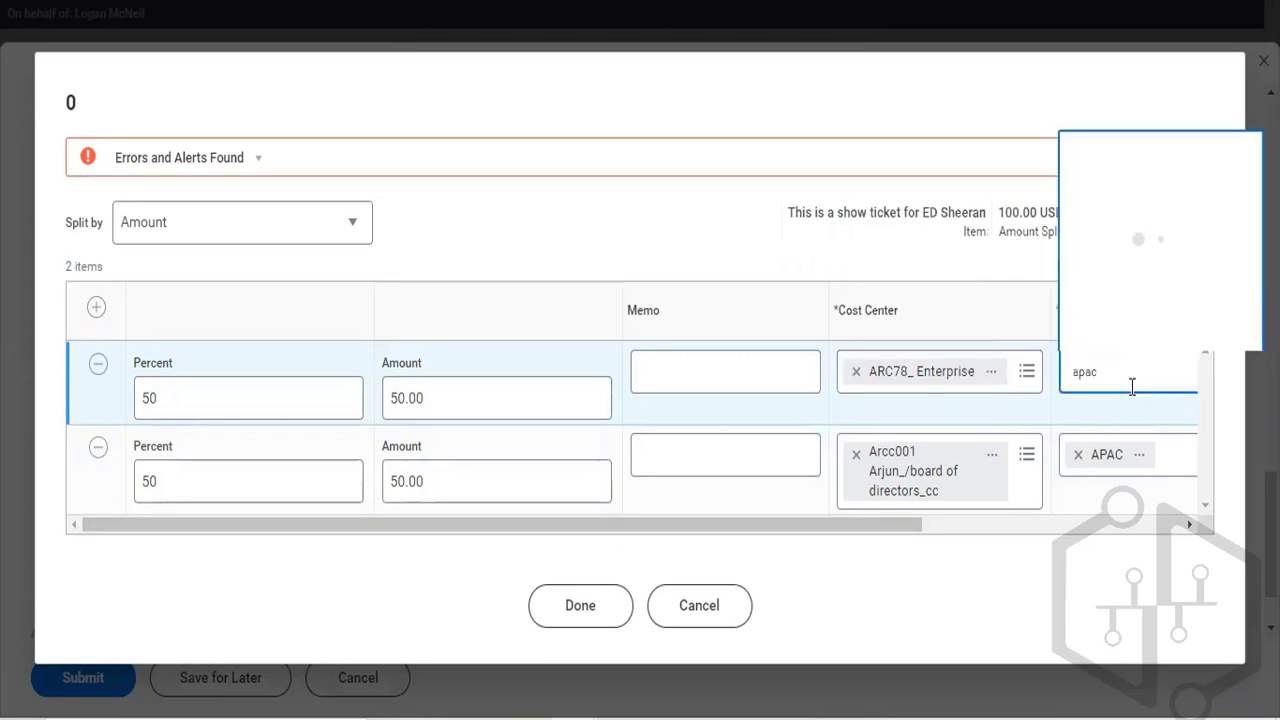
left_click(1080, 114)
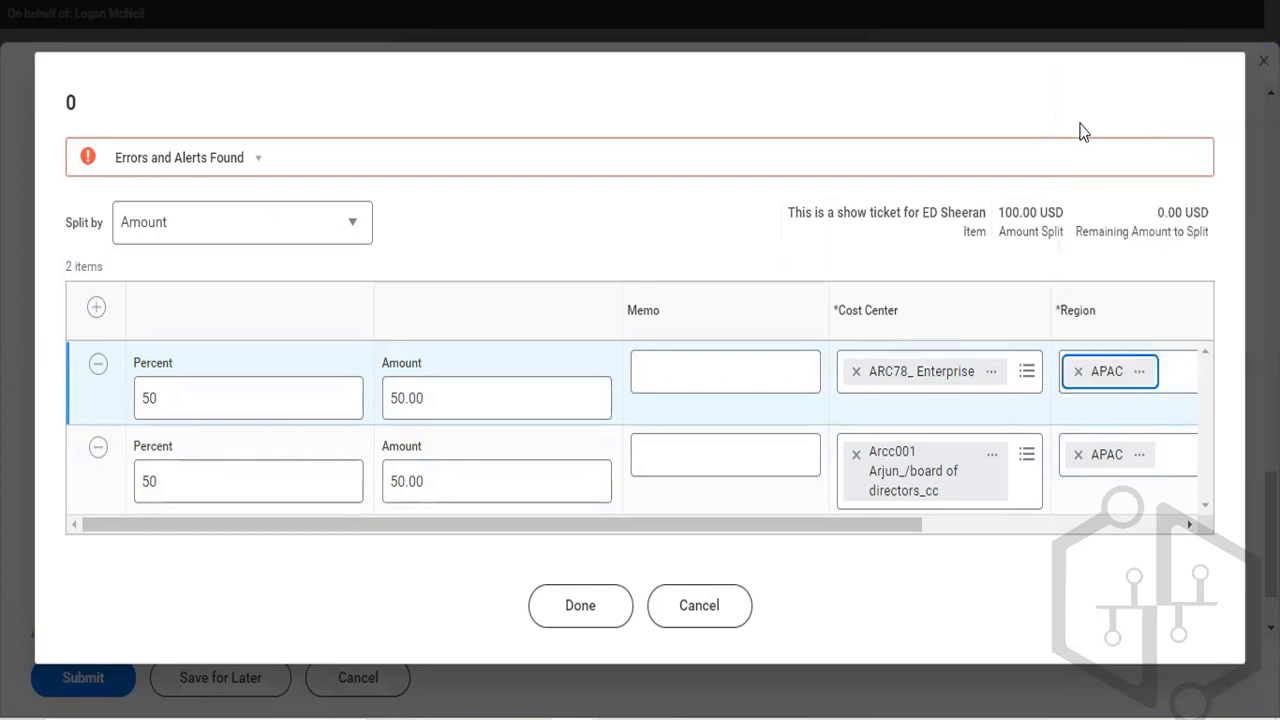
left_click(601, 612)
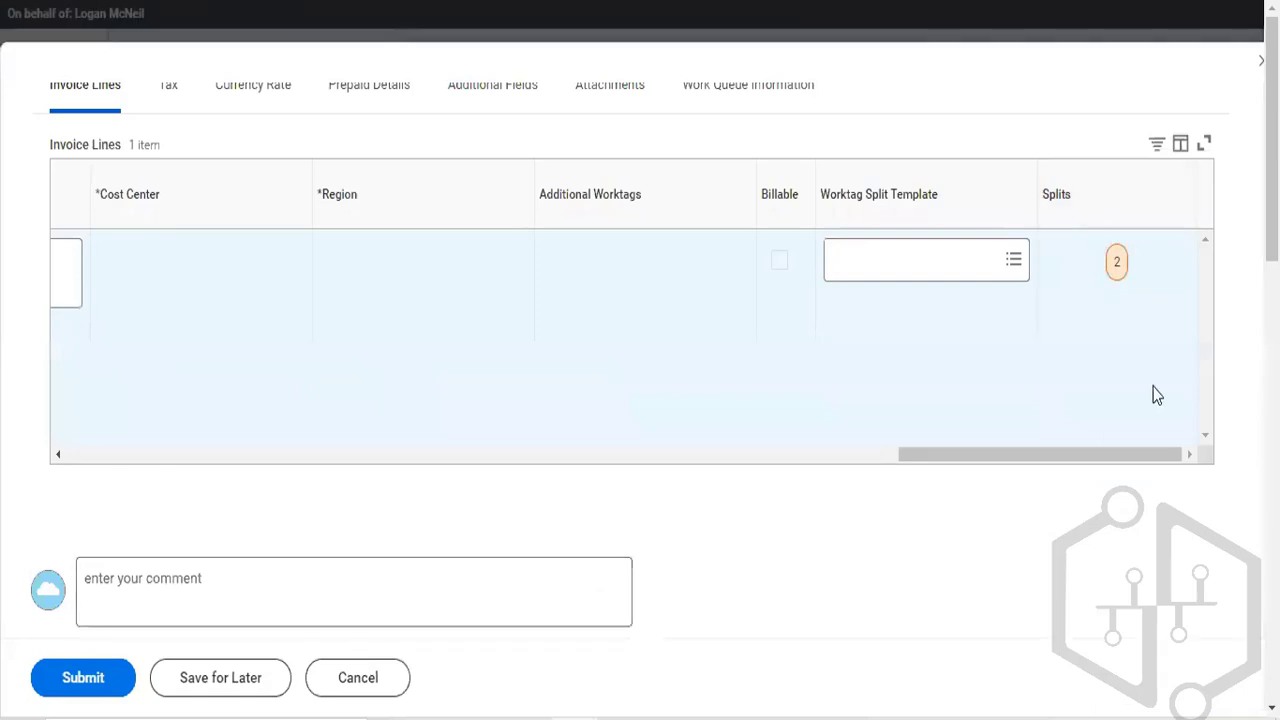
scroll(438, 390, "left", 5)
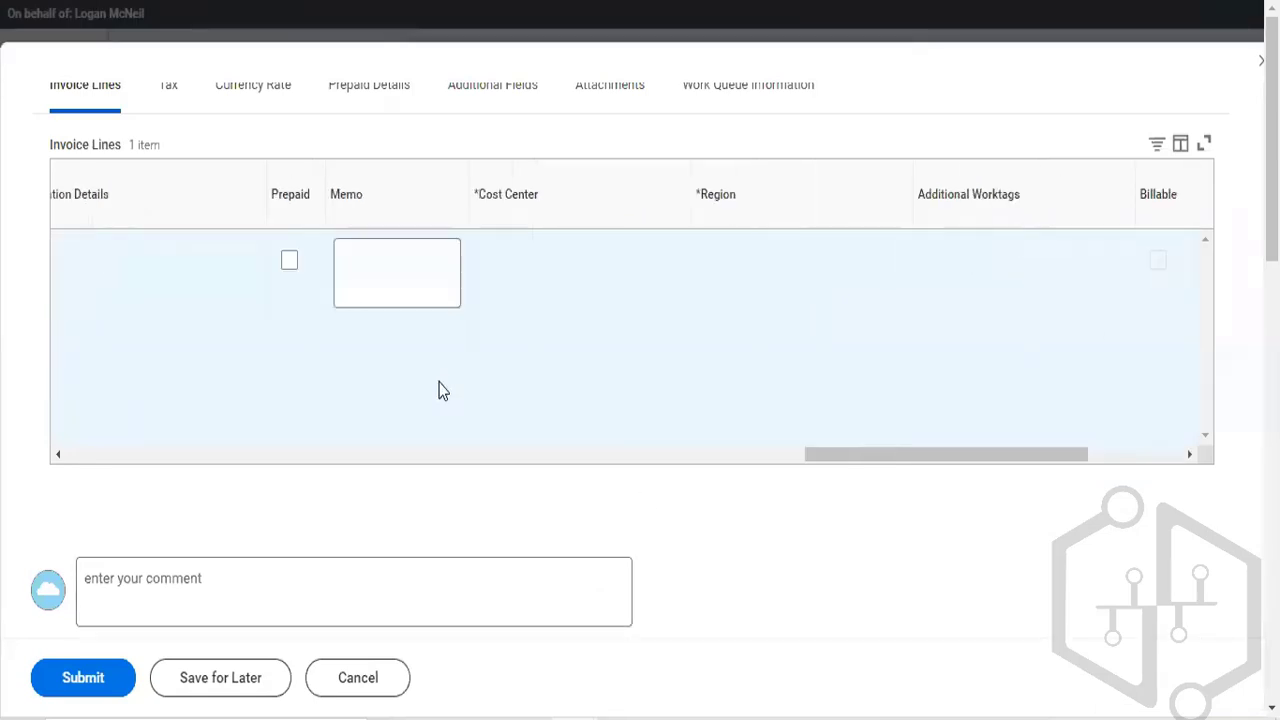
Try to submit the supplier invoice with the completed split and view the error details
scroll(438, 390, "right", 1)
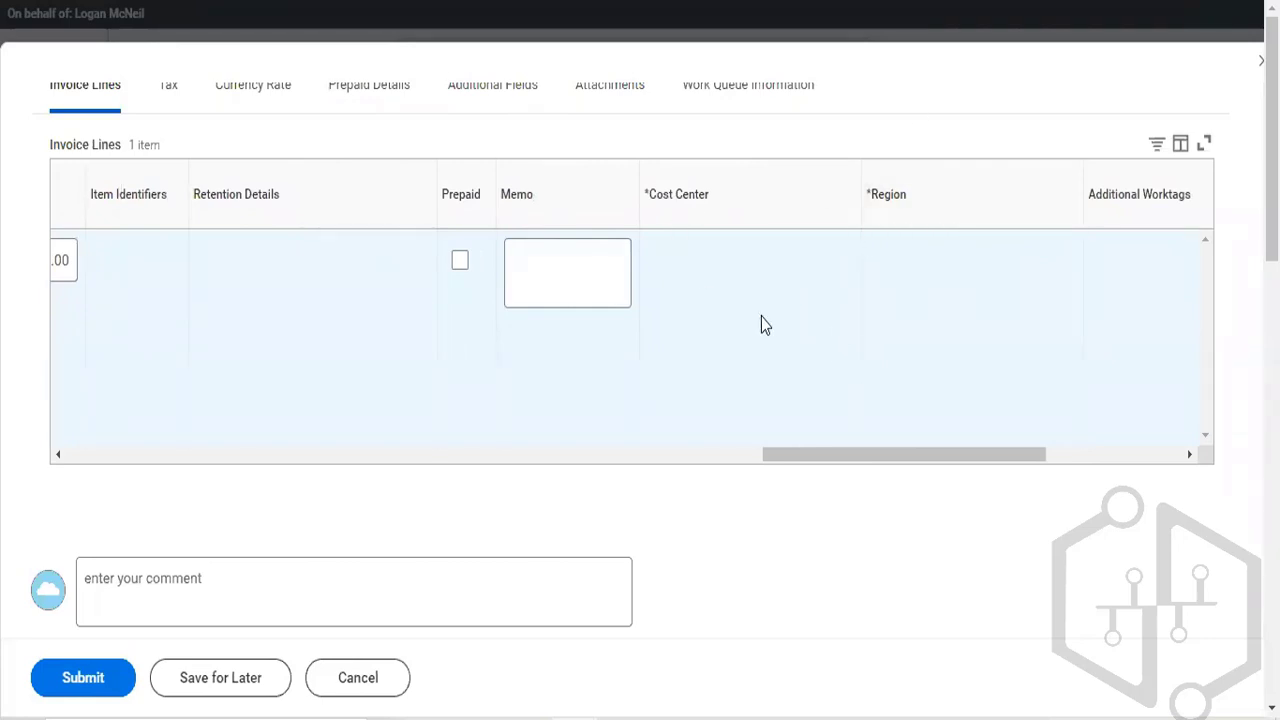
left_click(110, 697)
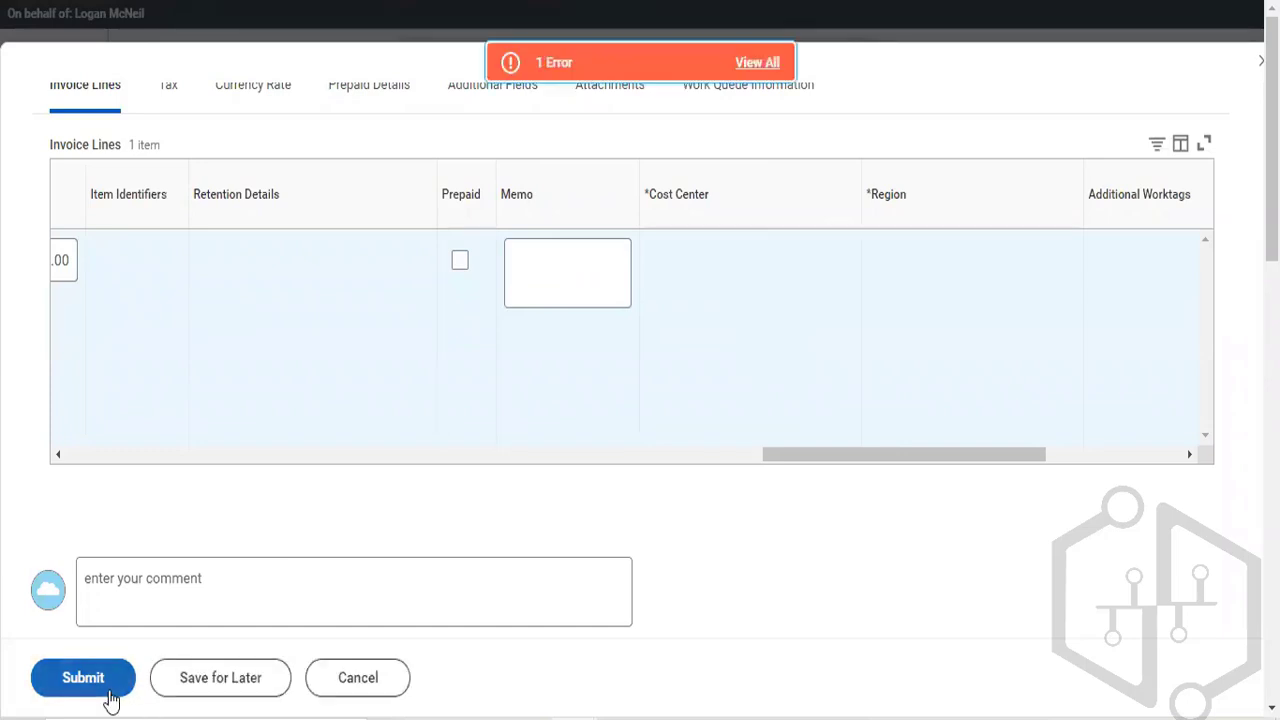
left_click(590, 62)
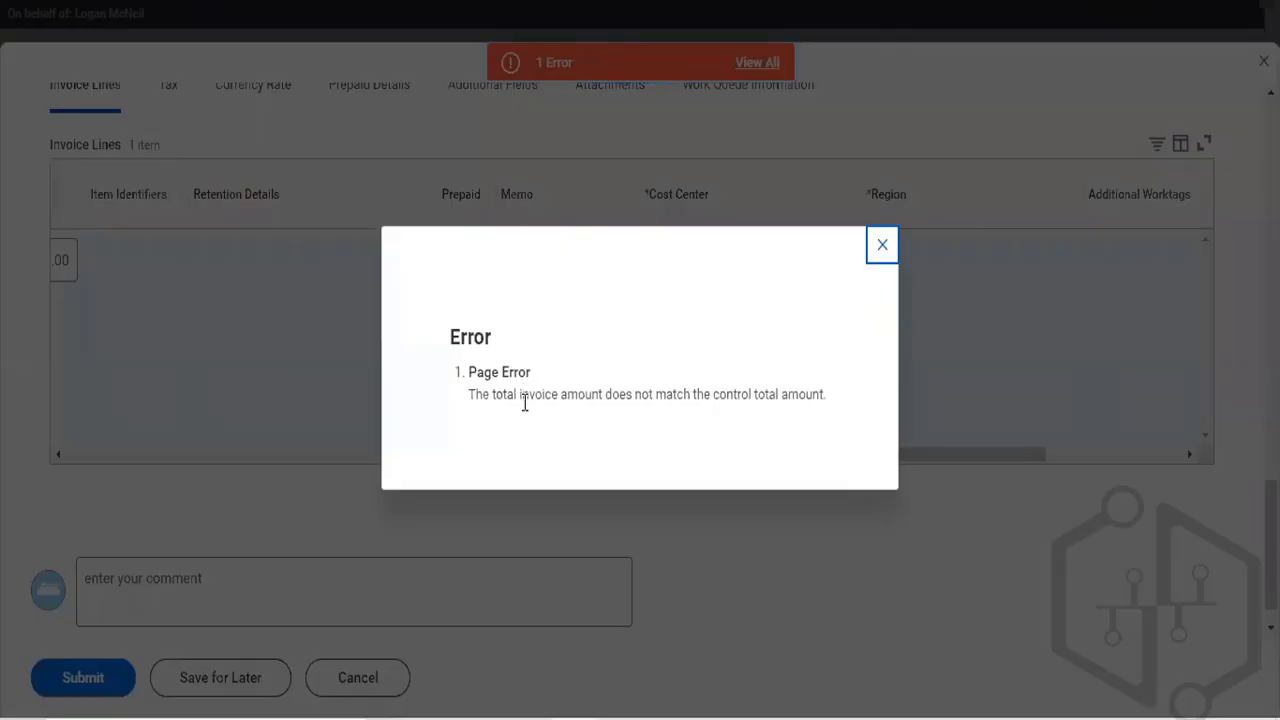
left_click(883, 247)
Set the invoice's control total amount to 100 and submit the supplier invoice
scroll(645, 383, "up", 10)
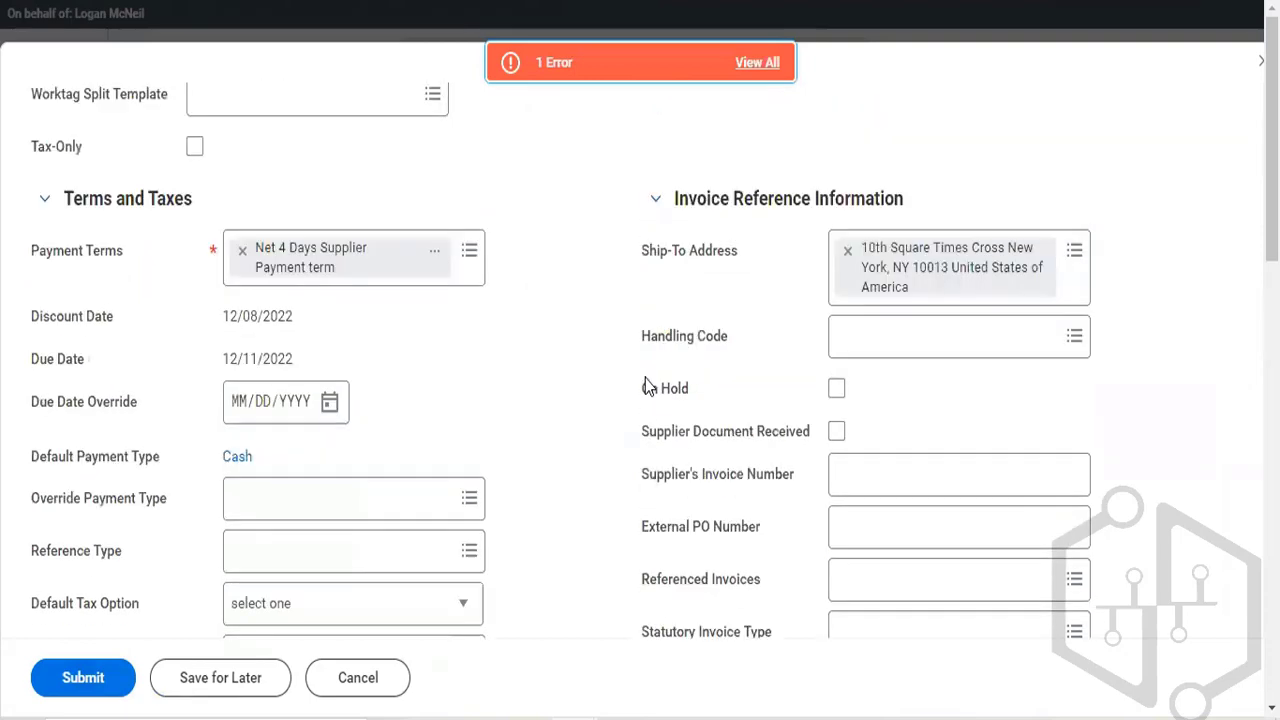
scroll(645, 380, "up", 6)
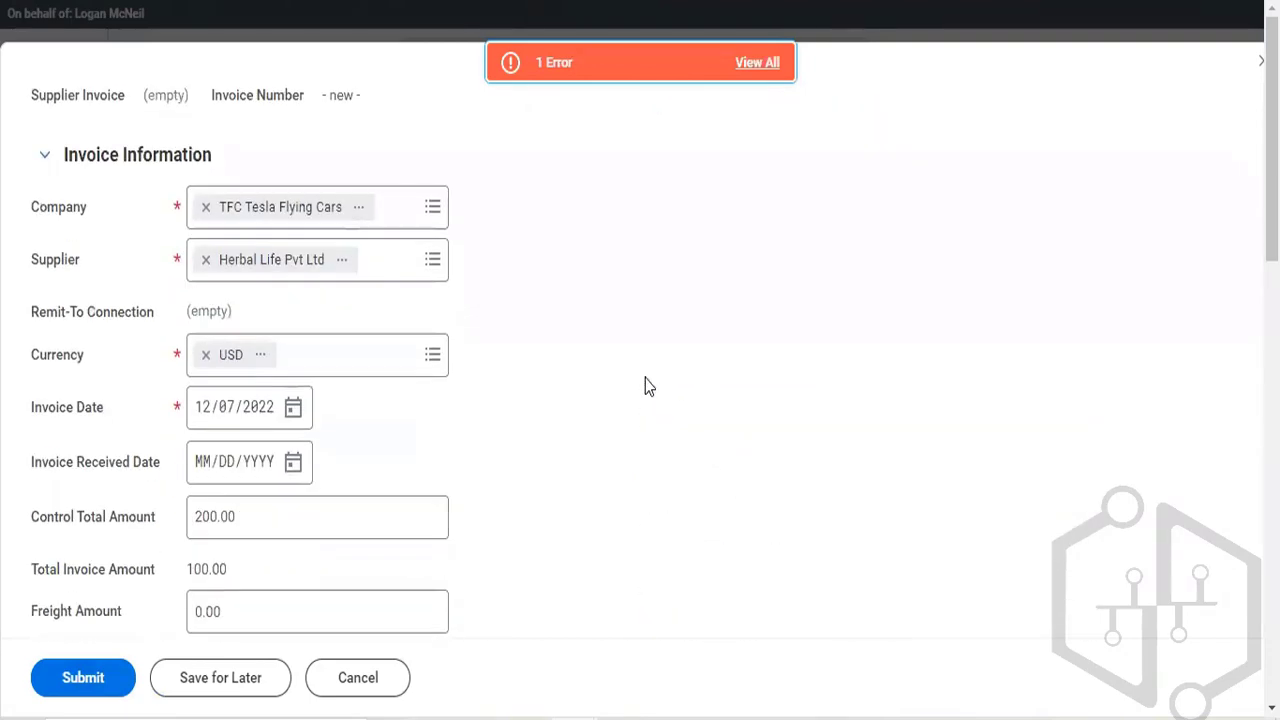
scroll(645, 386, "down", 1)
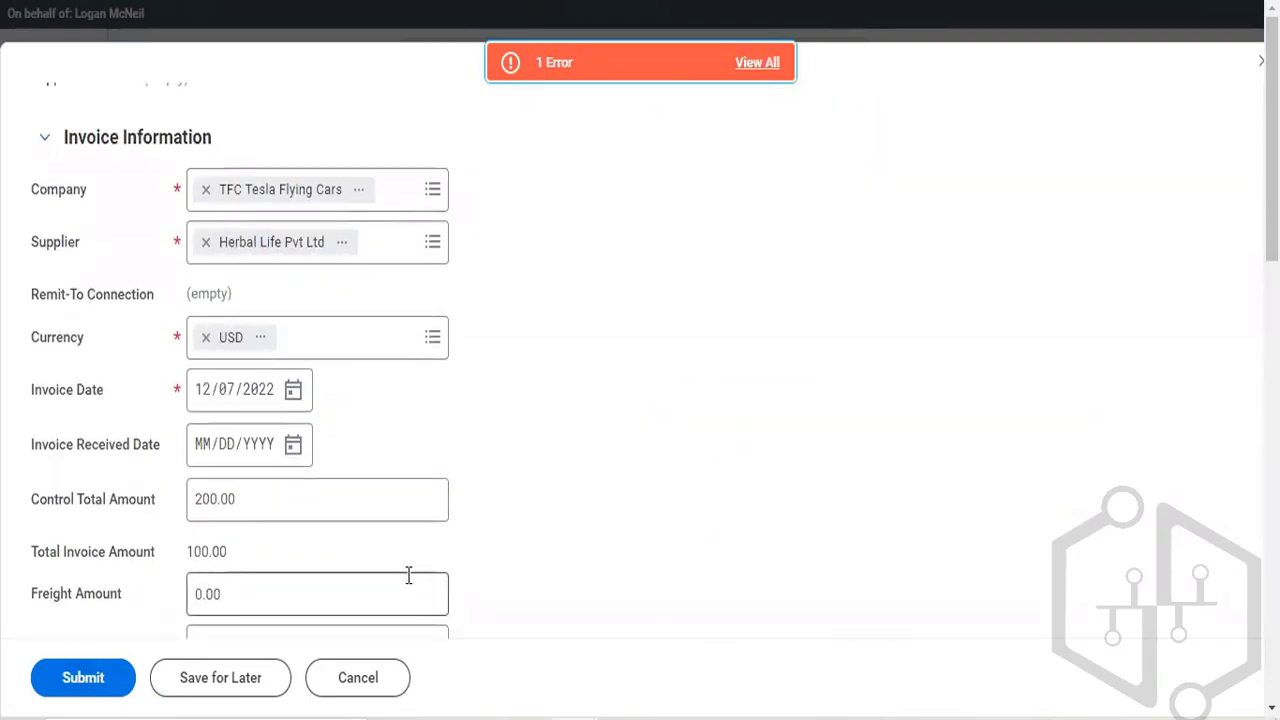
scroll(408, 577, "down", 15)
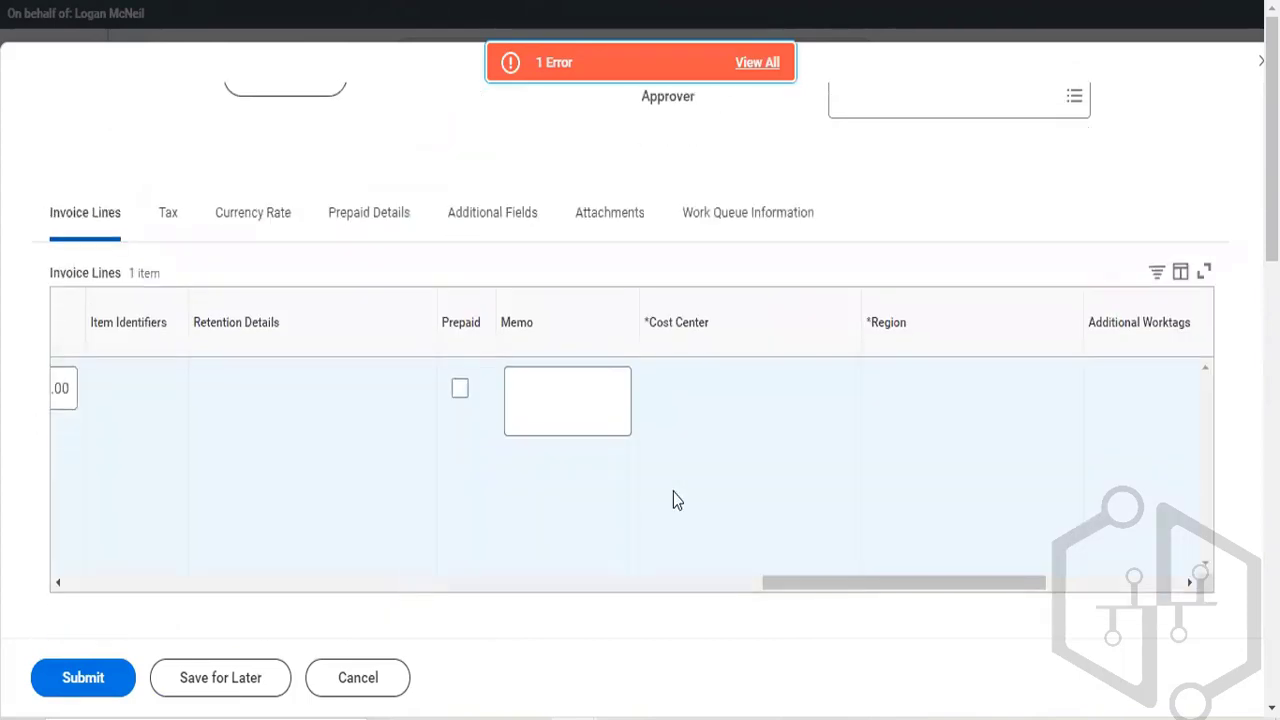
scroll(673, 492, "left", 2)
scroll(671, 500, "up", 15)
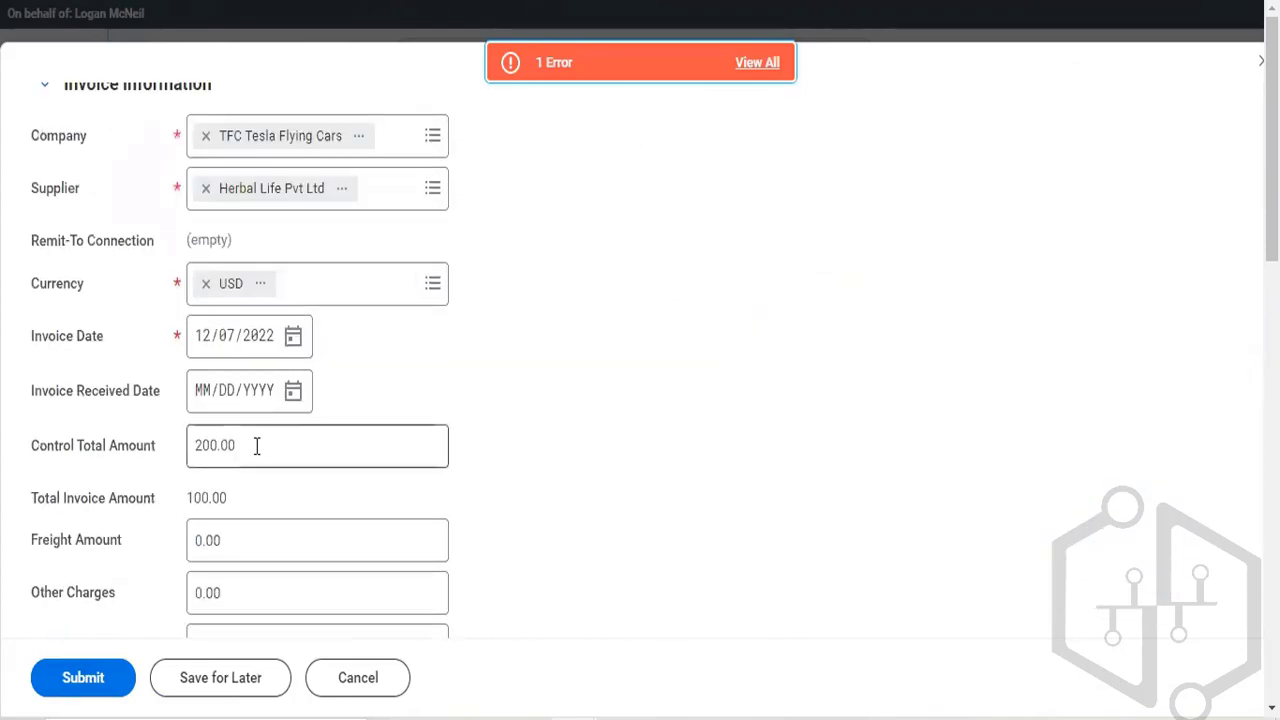
left_click(256, 446)
type("100")
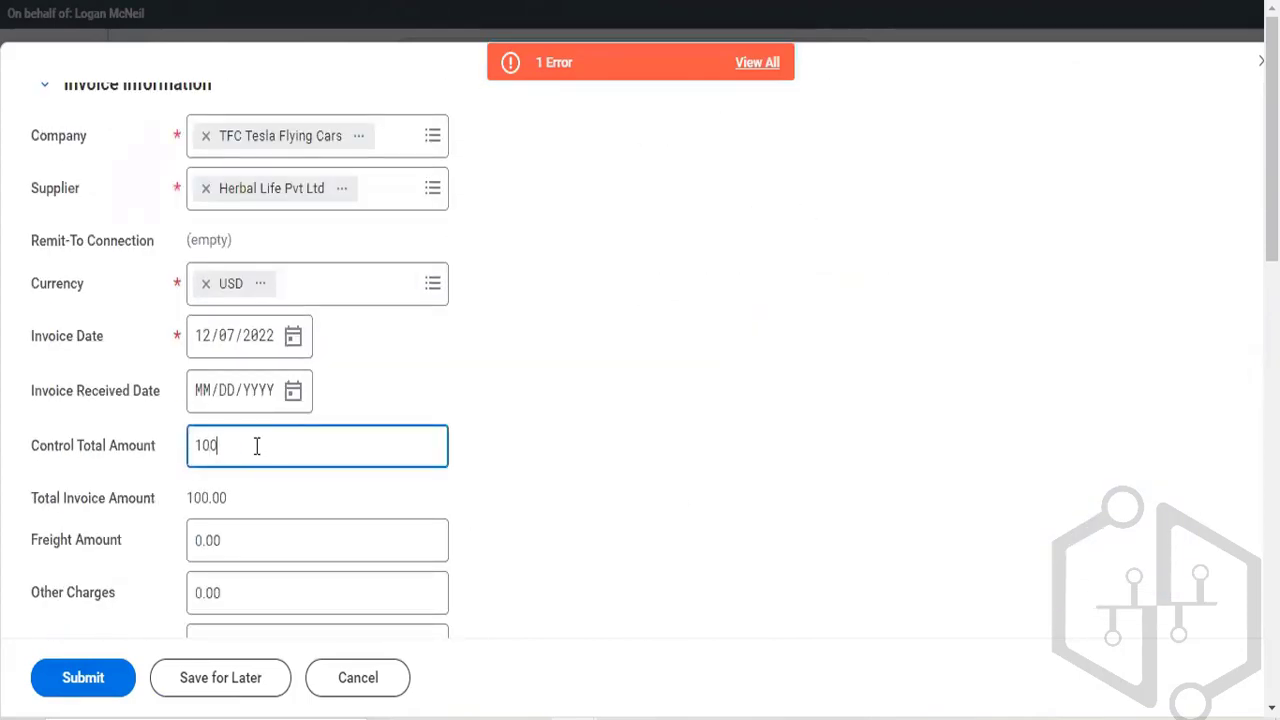
left_click(730, 507)
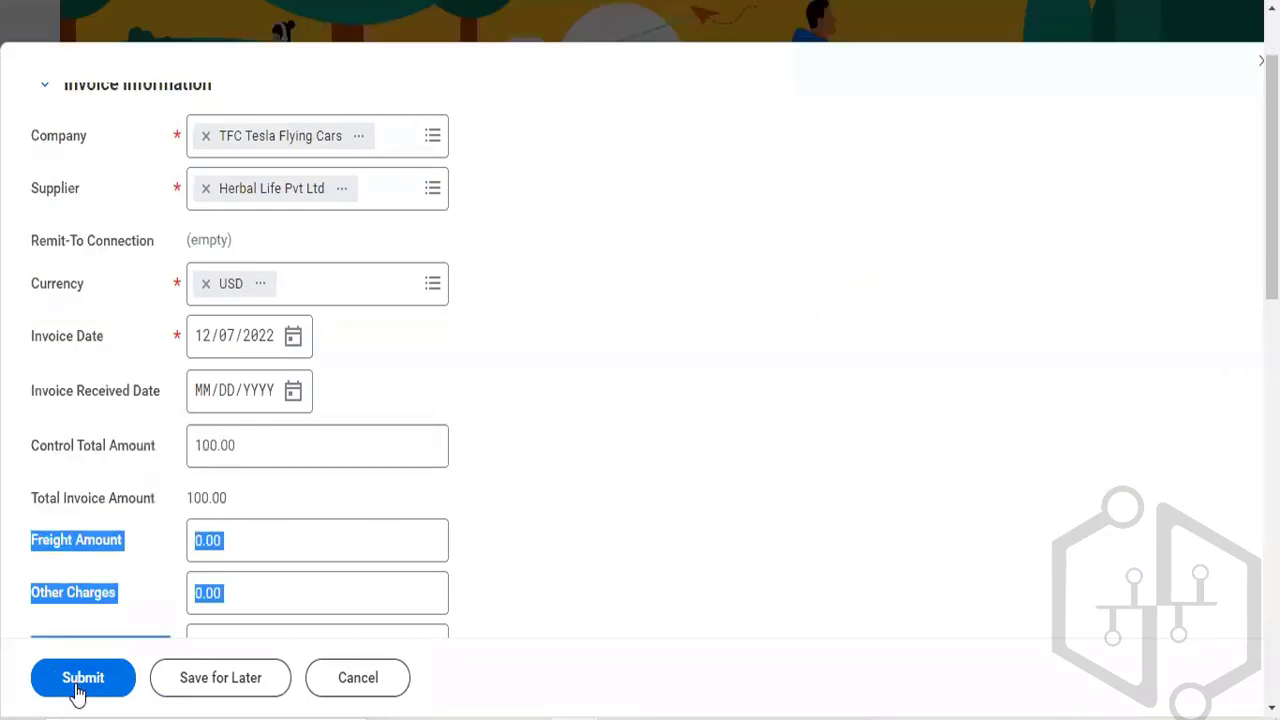
left_click(80, 680)
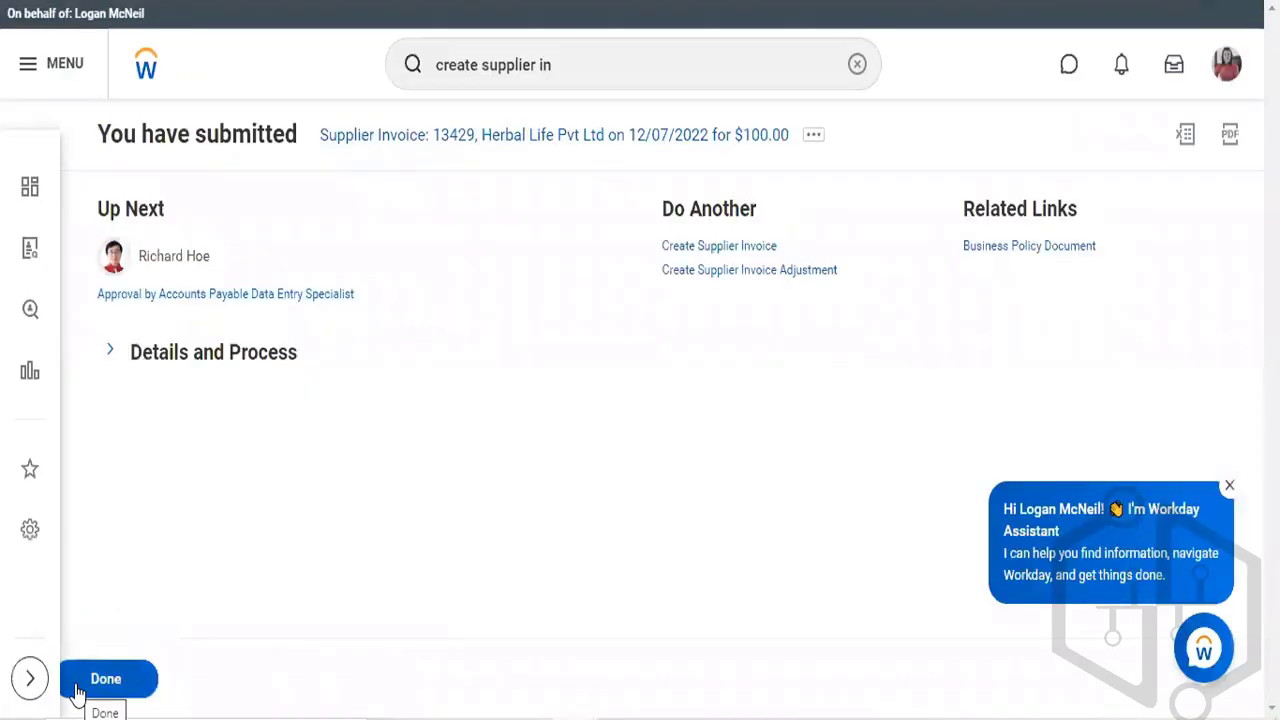
Start a proxy session as the Accounts Payable Data Entry Specialist listed as the invoice's next approver
mouse_move(197, 263)
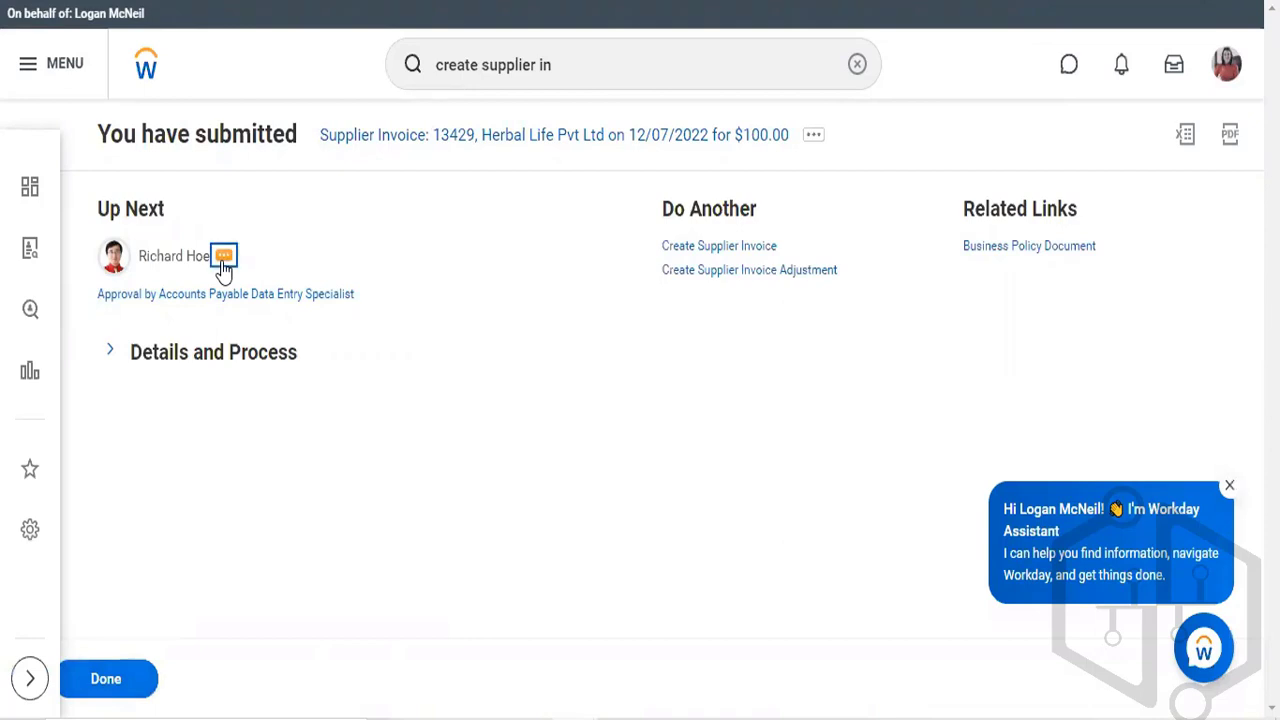
left_click(223, 262)
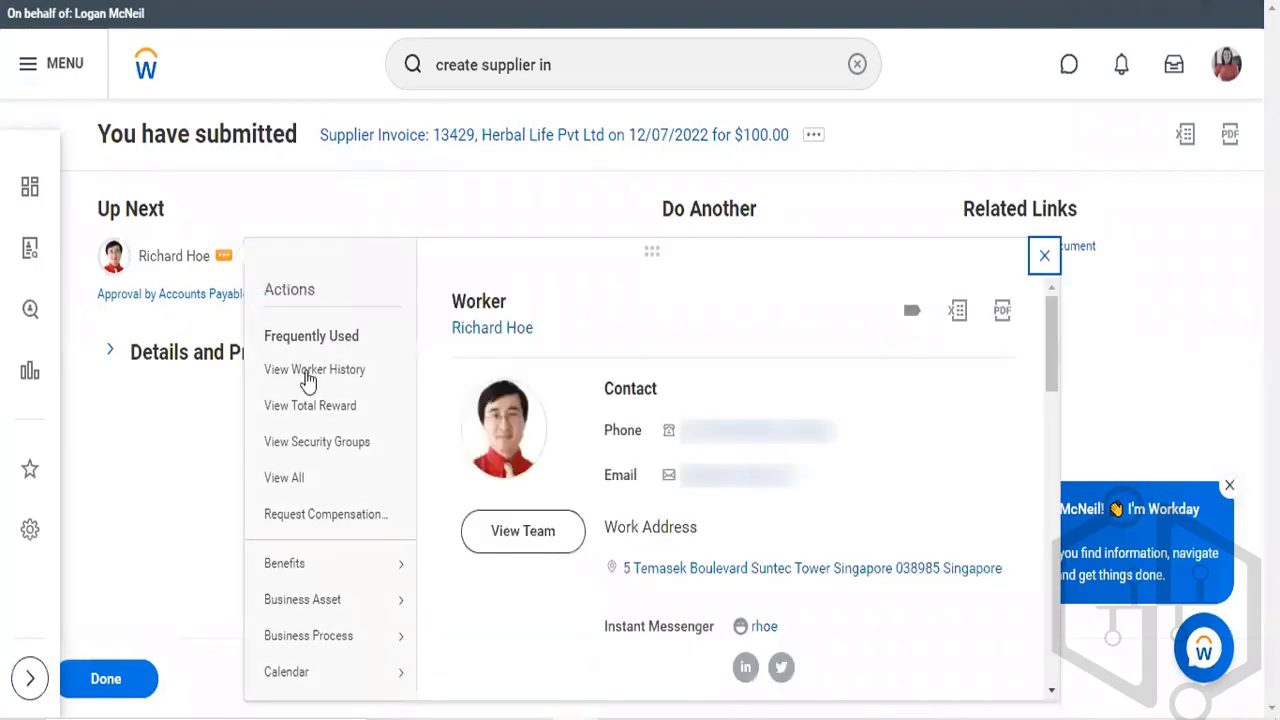
scroll(306, 397, "down", 10)
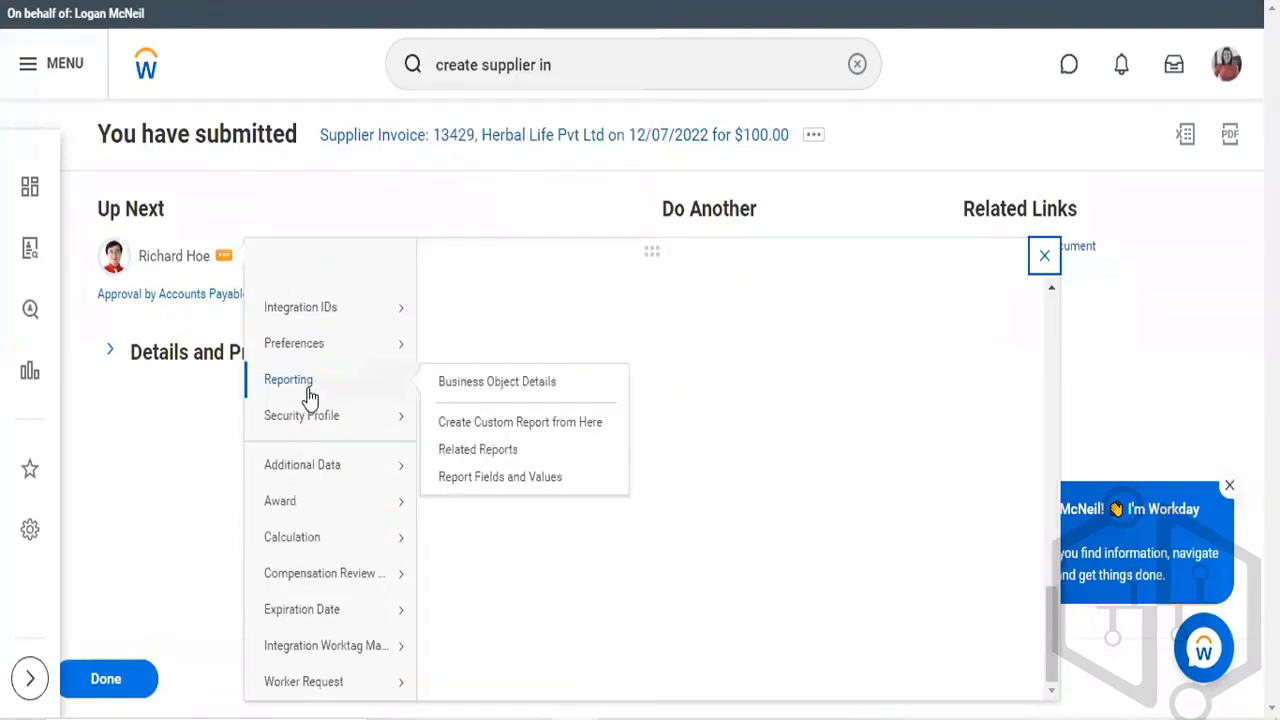
scroll(352, 426, "up", 1)
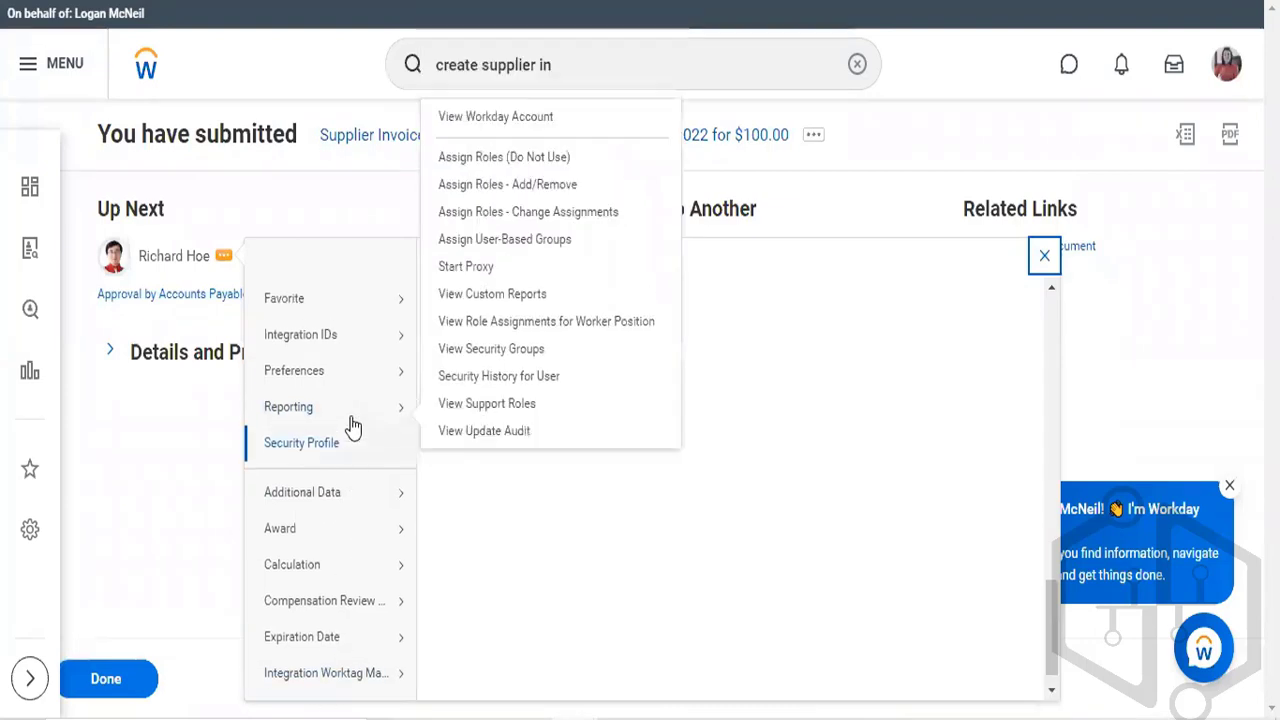
mouse_move(380, 462)
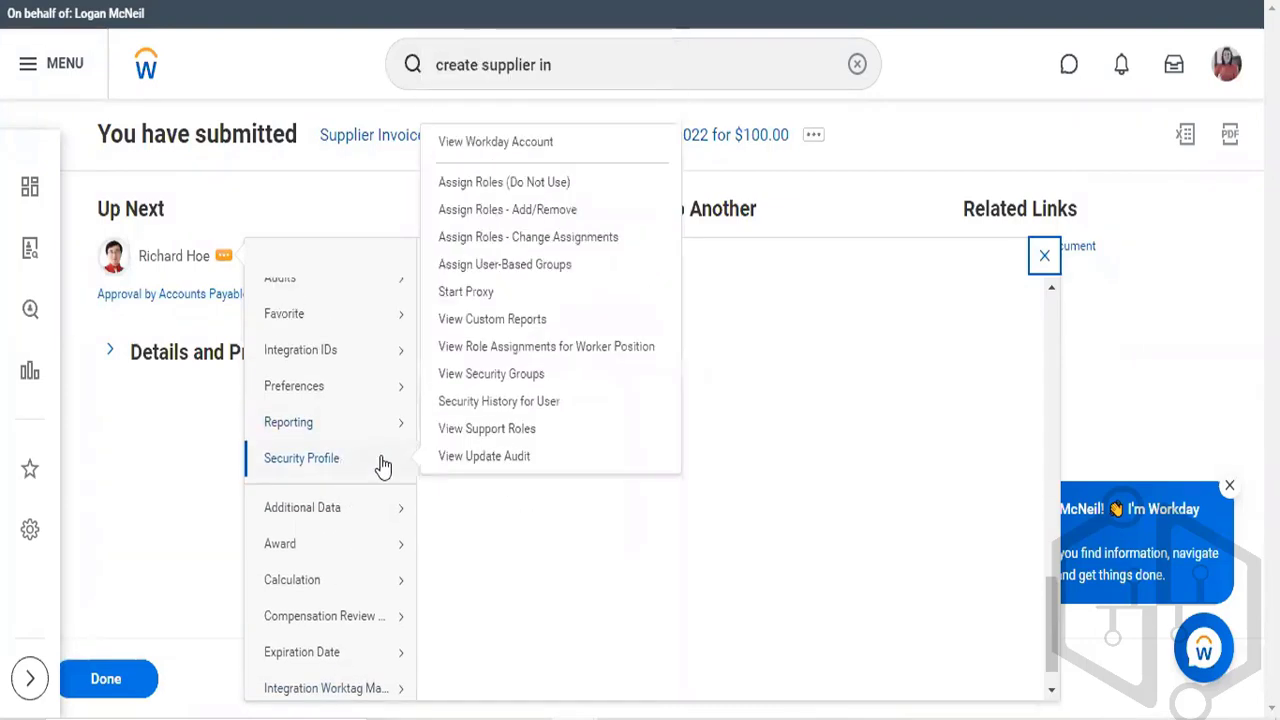
left_click(490, 292)
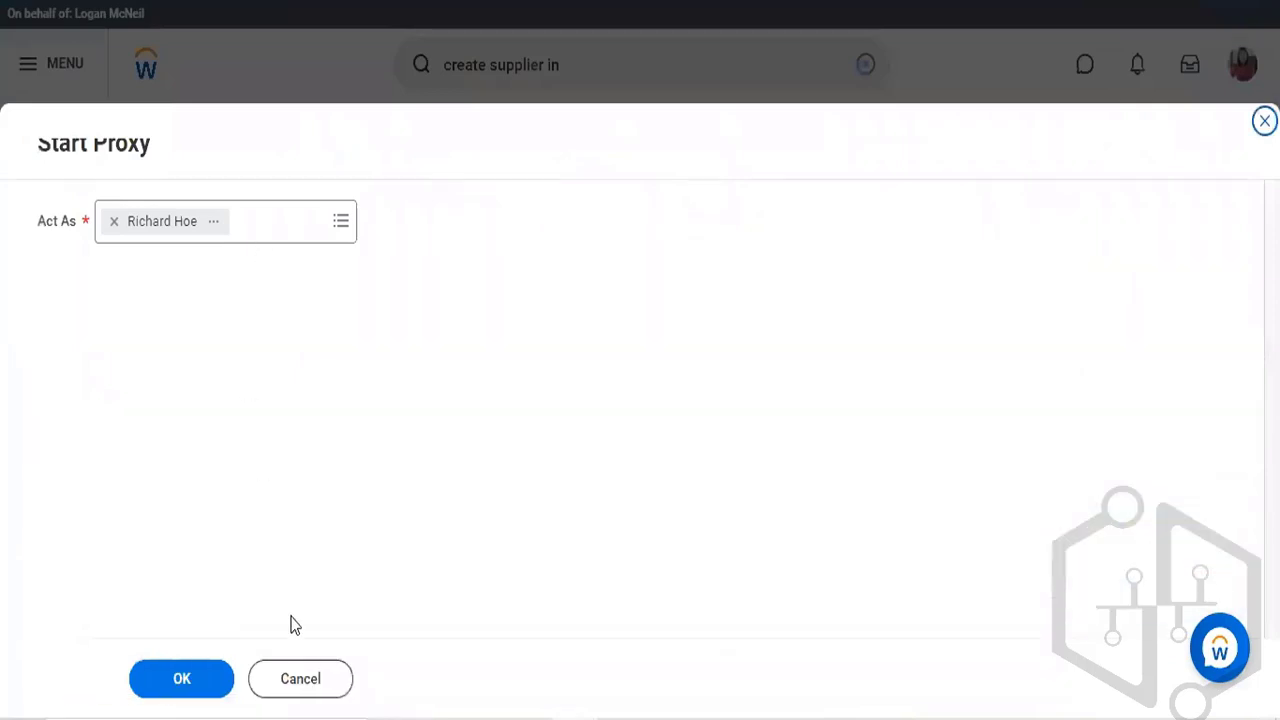
left_click(215, 682)
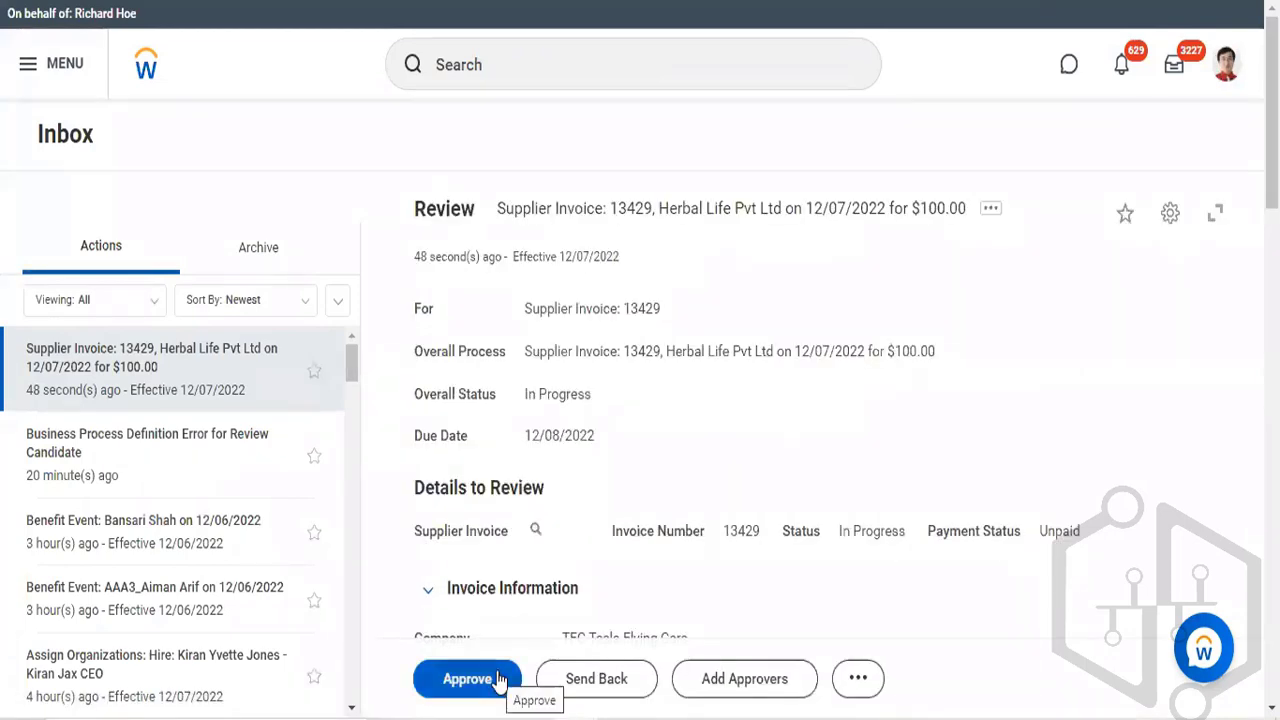
Approve the Herbal Life Pvt Ltd supplier invoice for $100.00 from the inbox and view its approval details
left_click(500, 679)
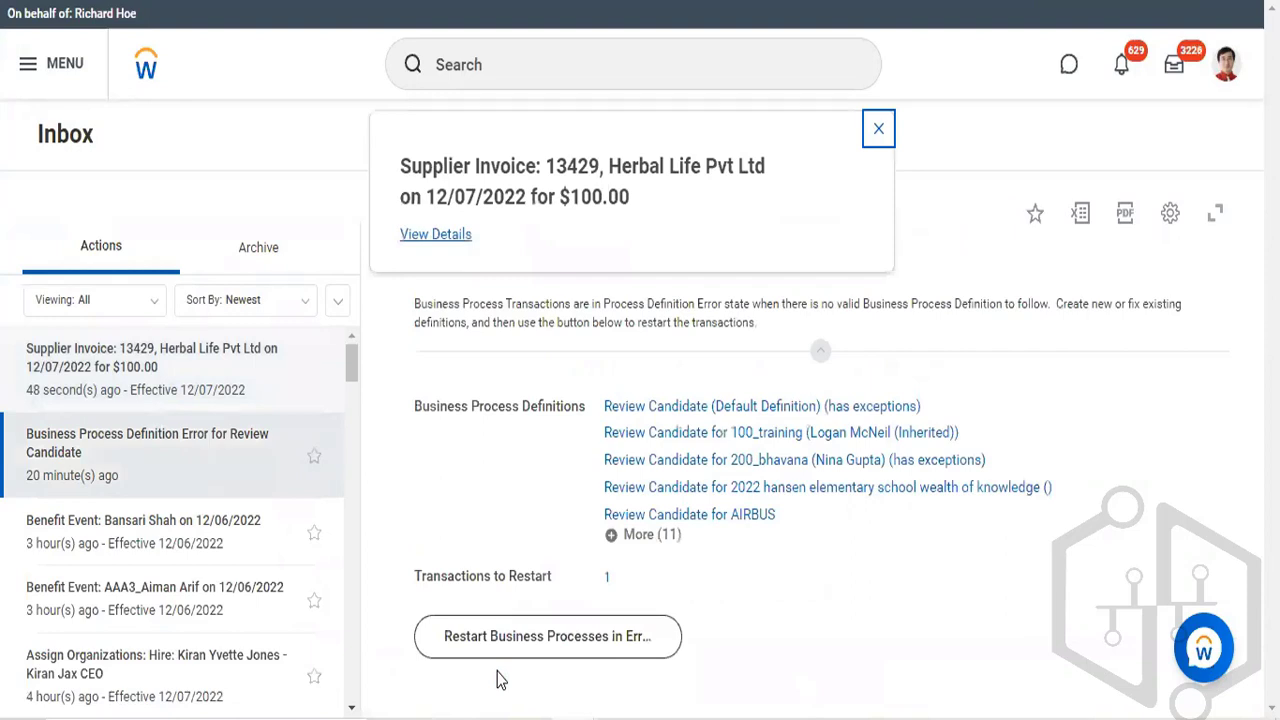
left_click(436, 234)
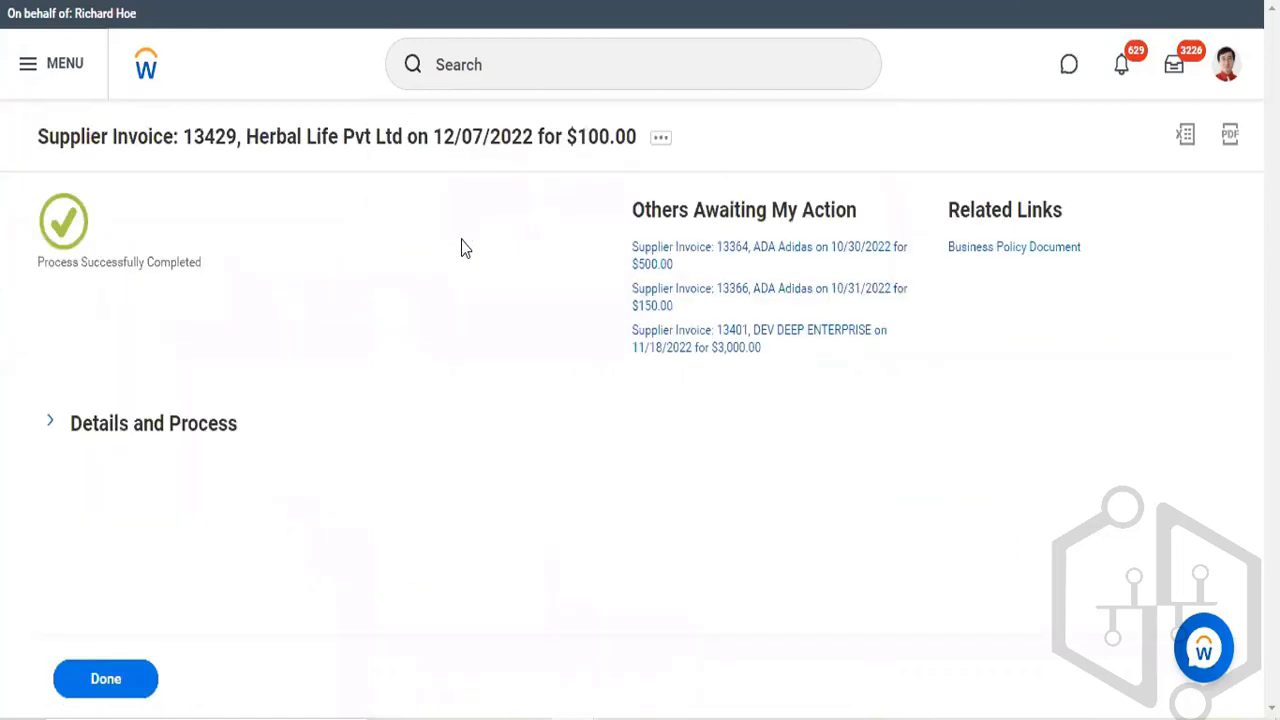